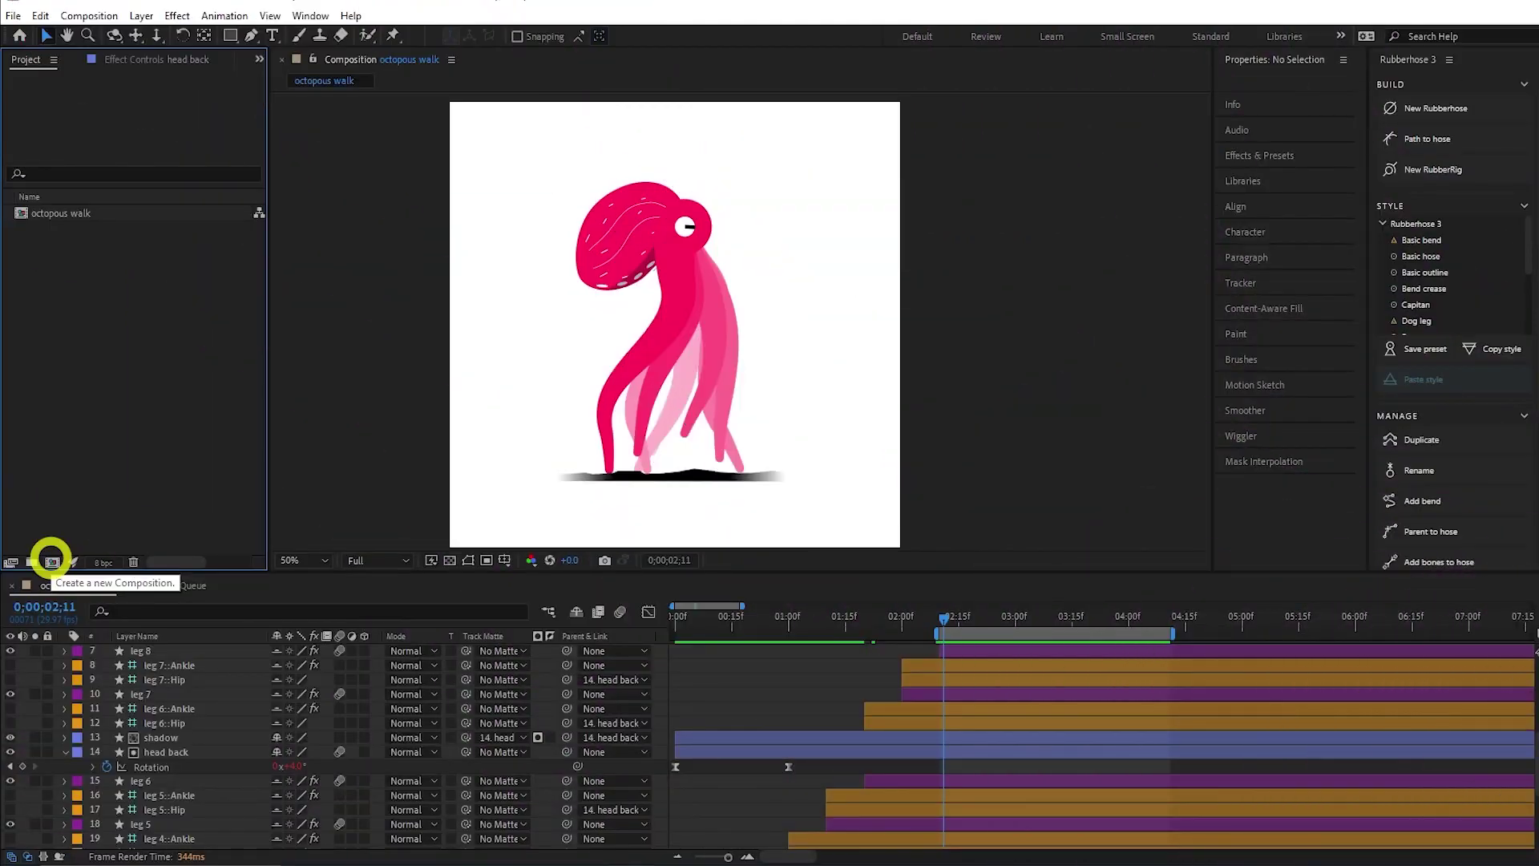
Create a composition named octopus with a duration of 0;00;10;00 and switch its time display to frames.
click(51, 559)
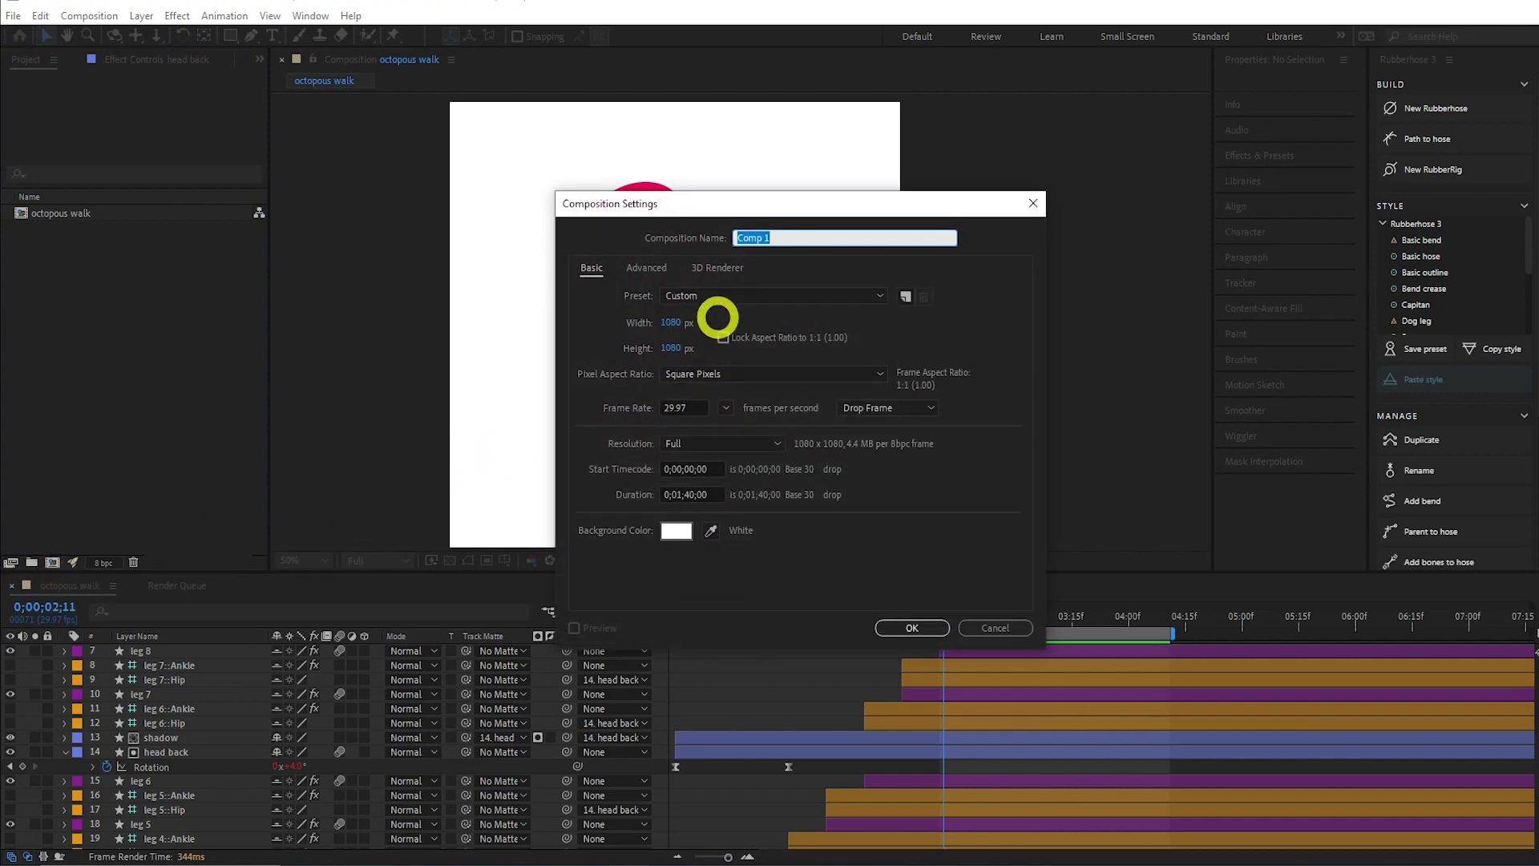
text(octopus)
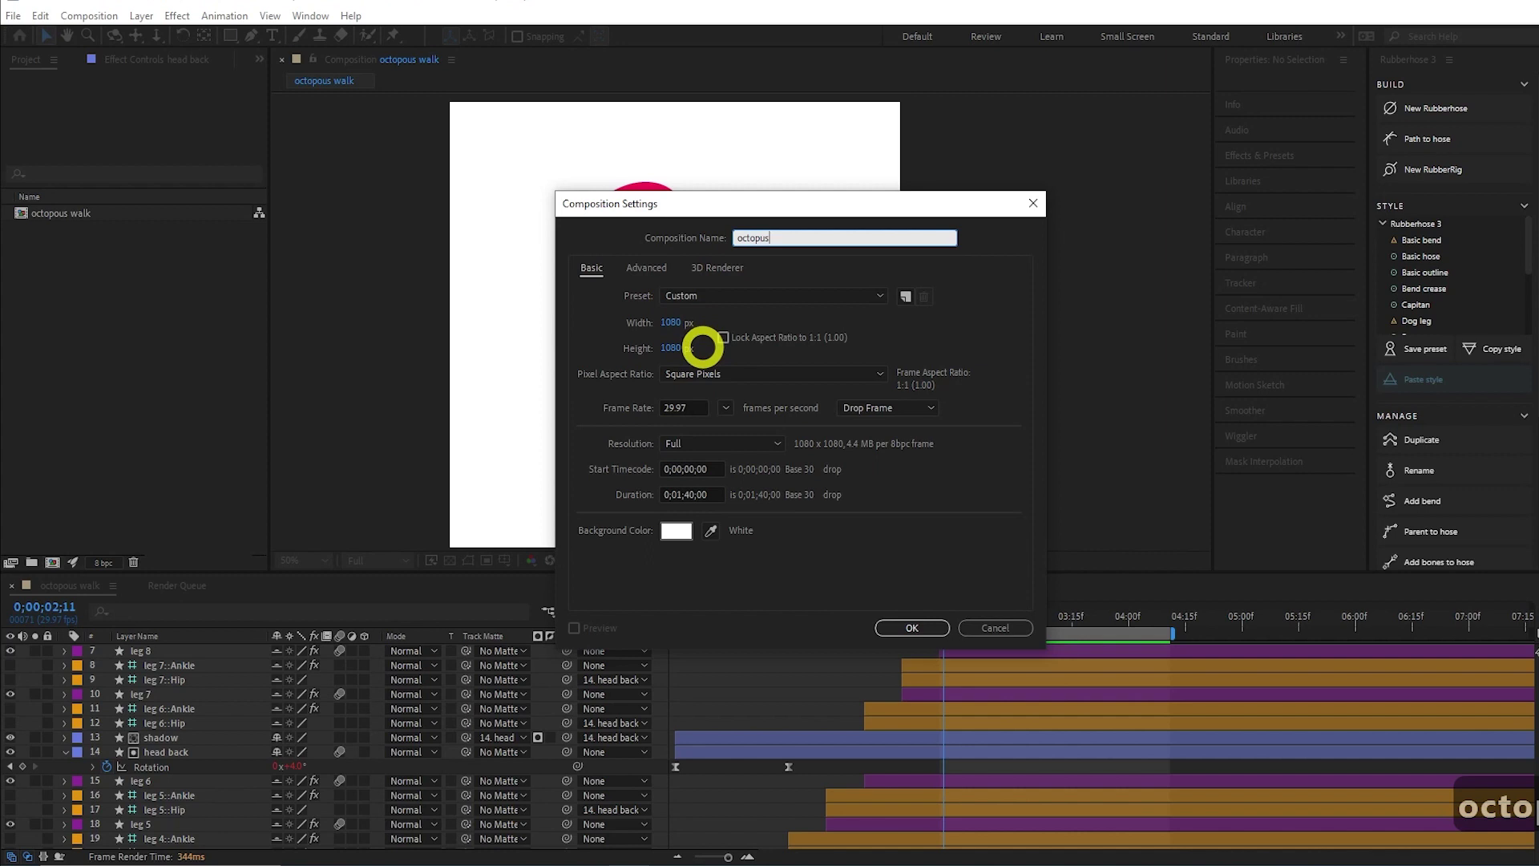
click(688, 495)
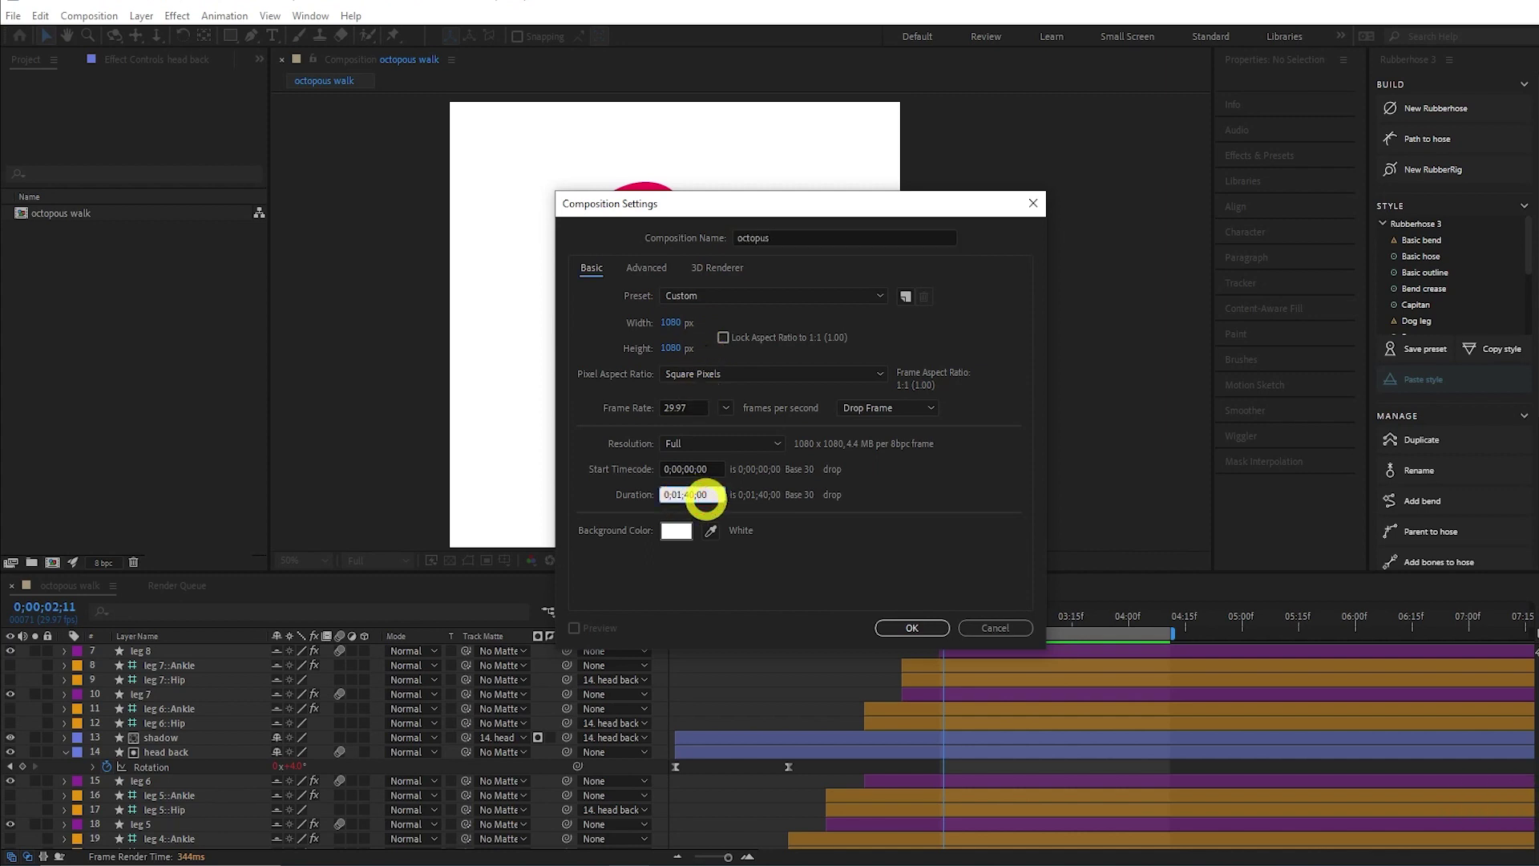
key(BackSpace)
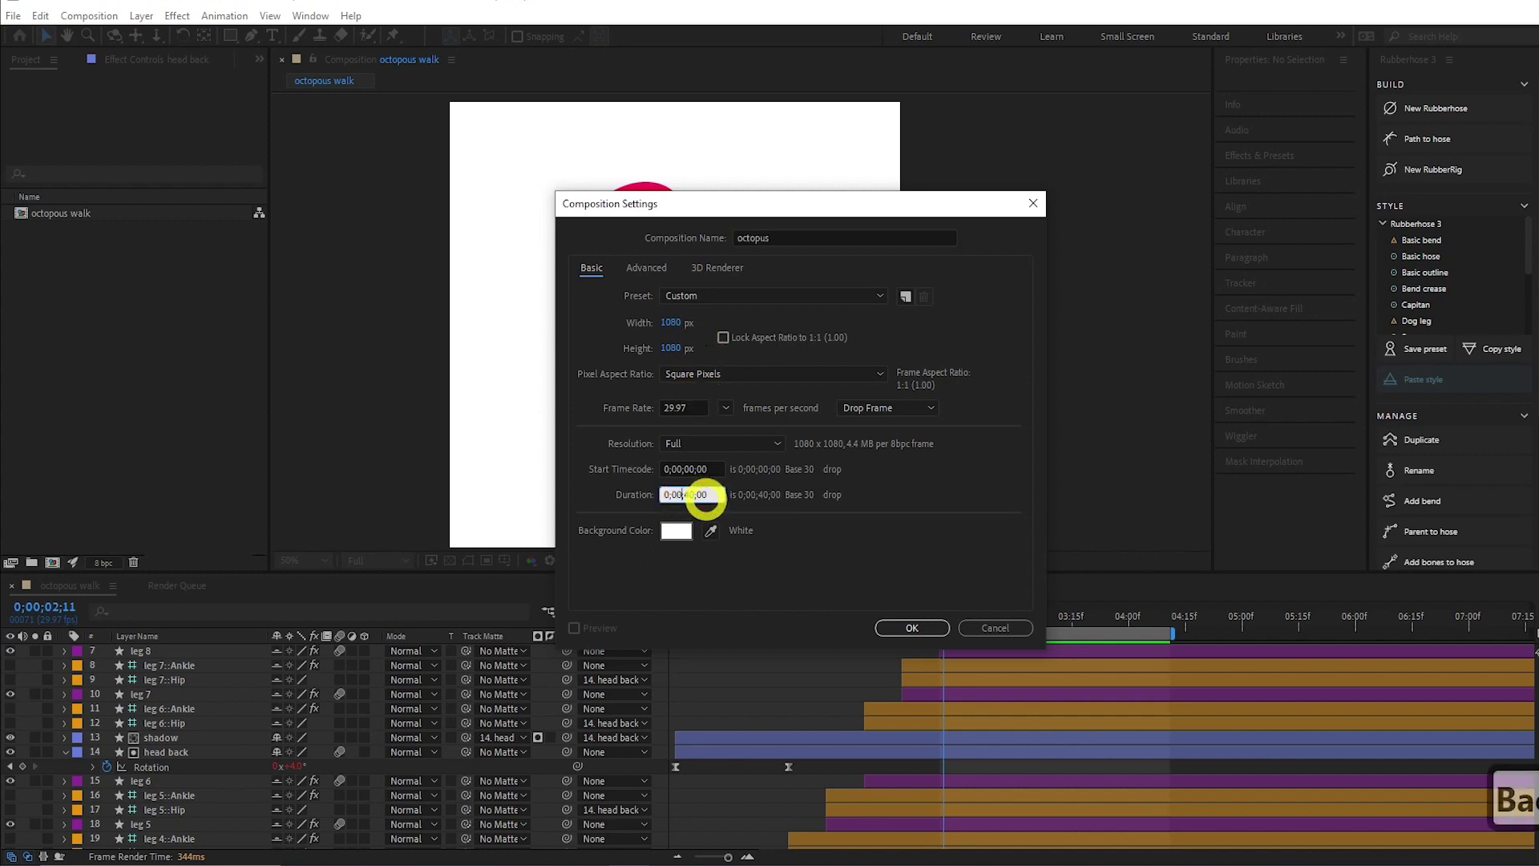
text(0)
key(Right)
key(Right)
key(Right)
key(BackSpace)
key(BackSpace)
text(10)
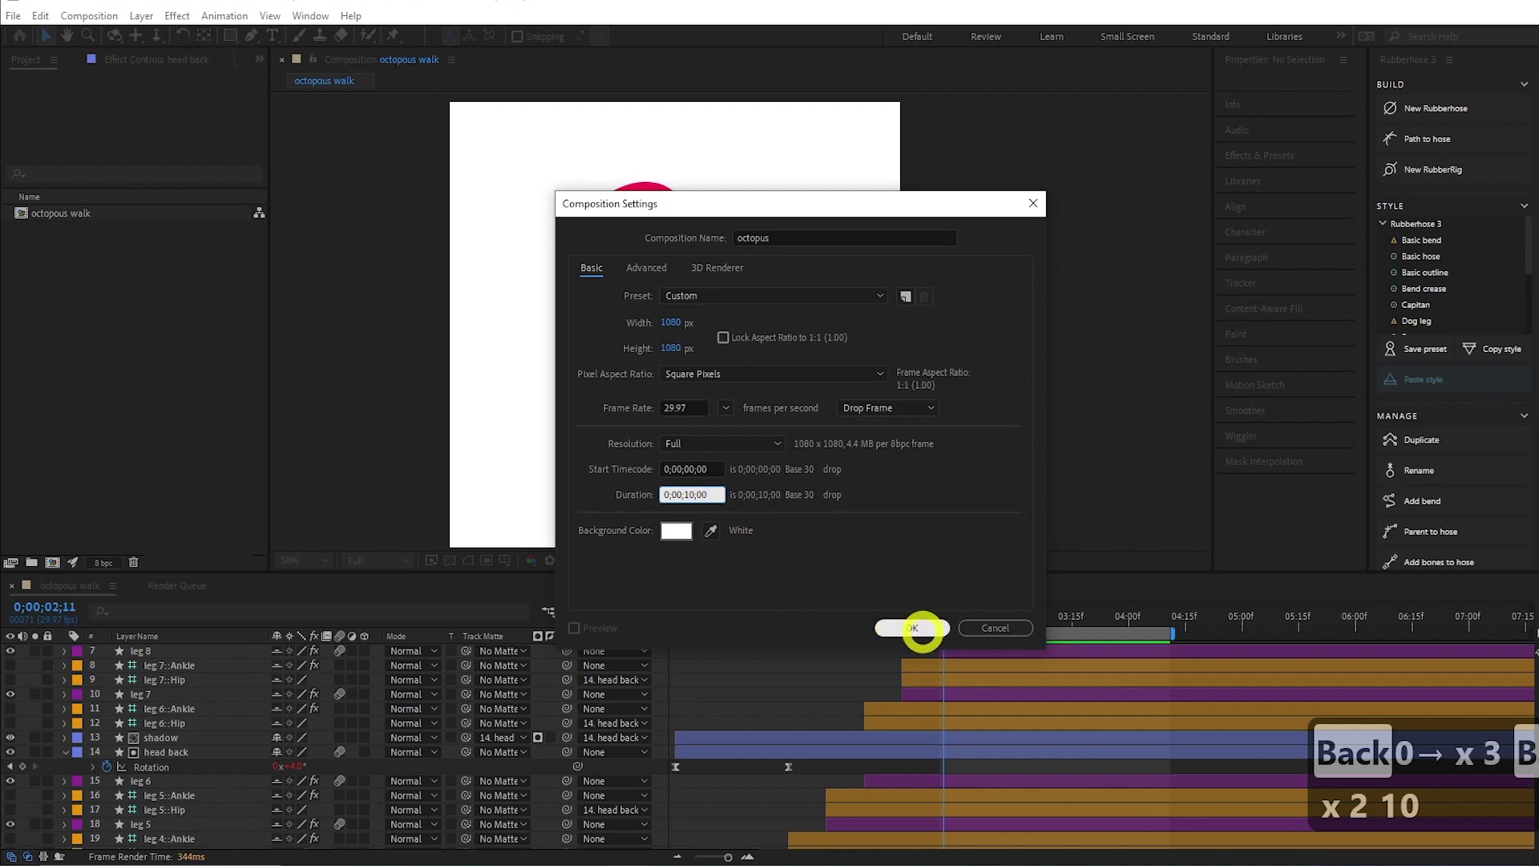
click(921, 630)
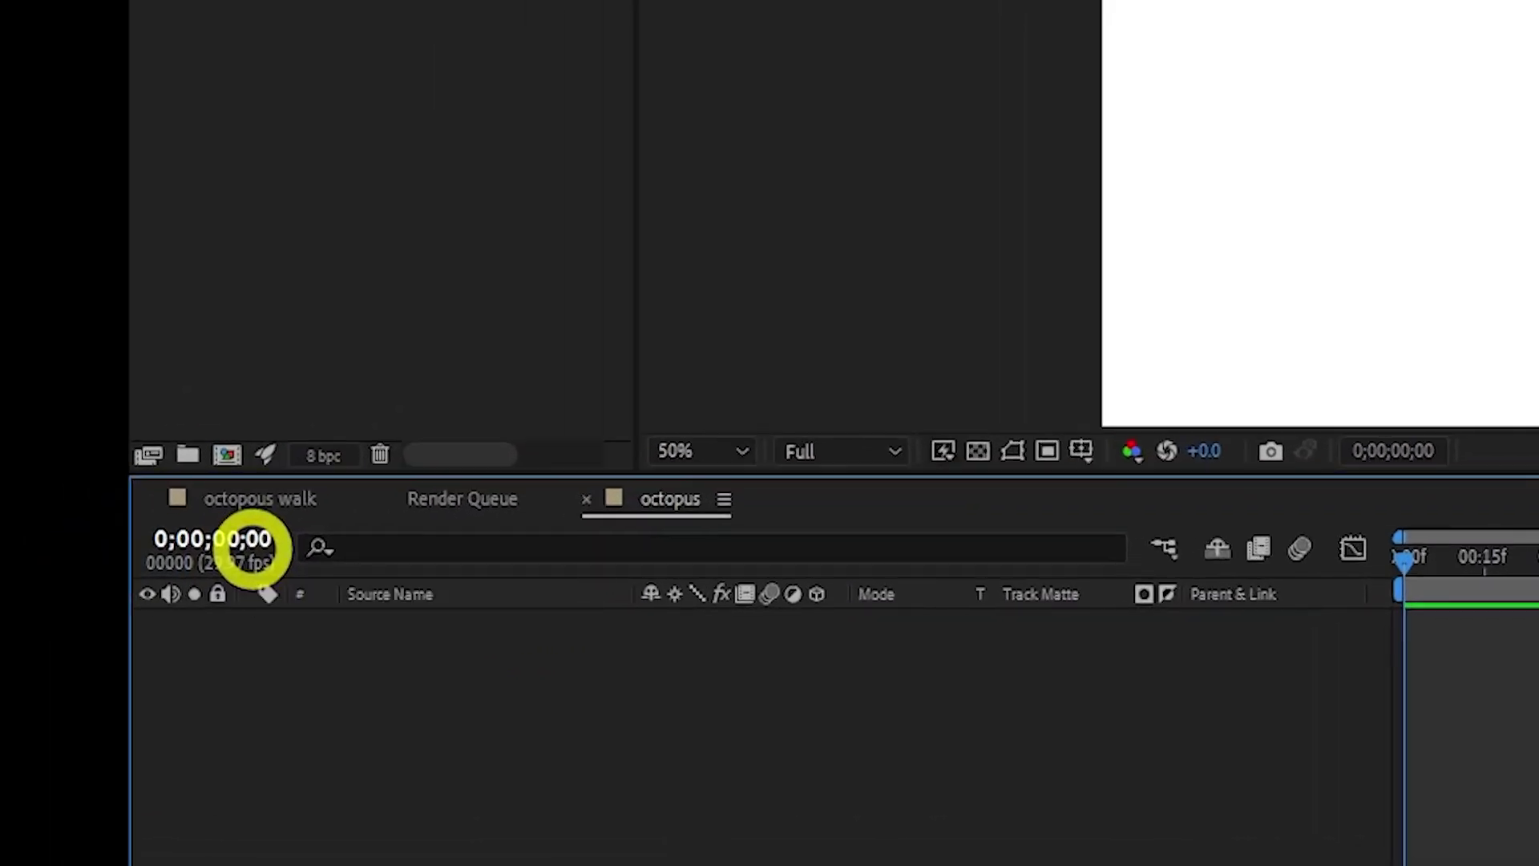
ctrl+click(227, 538)
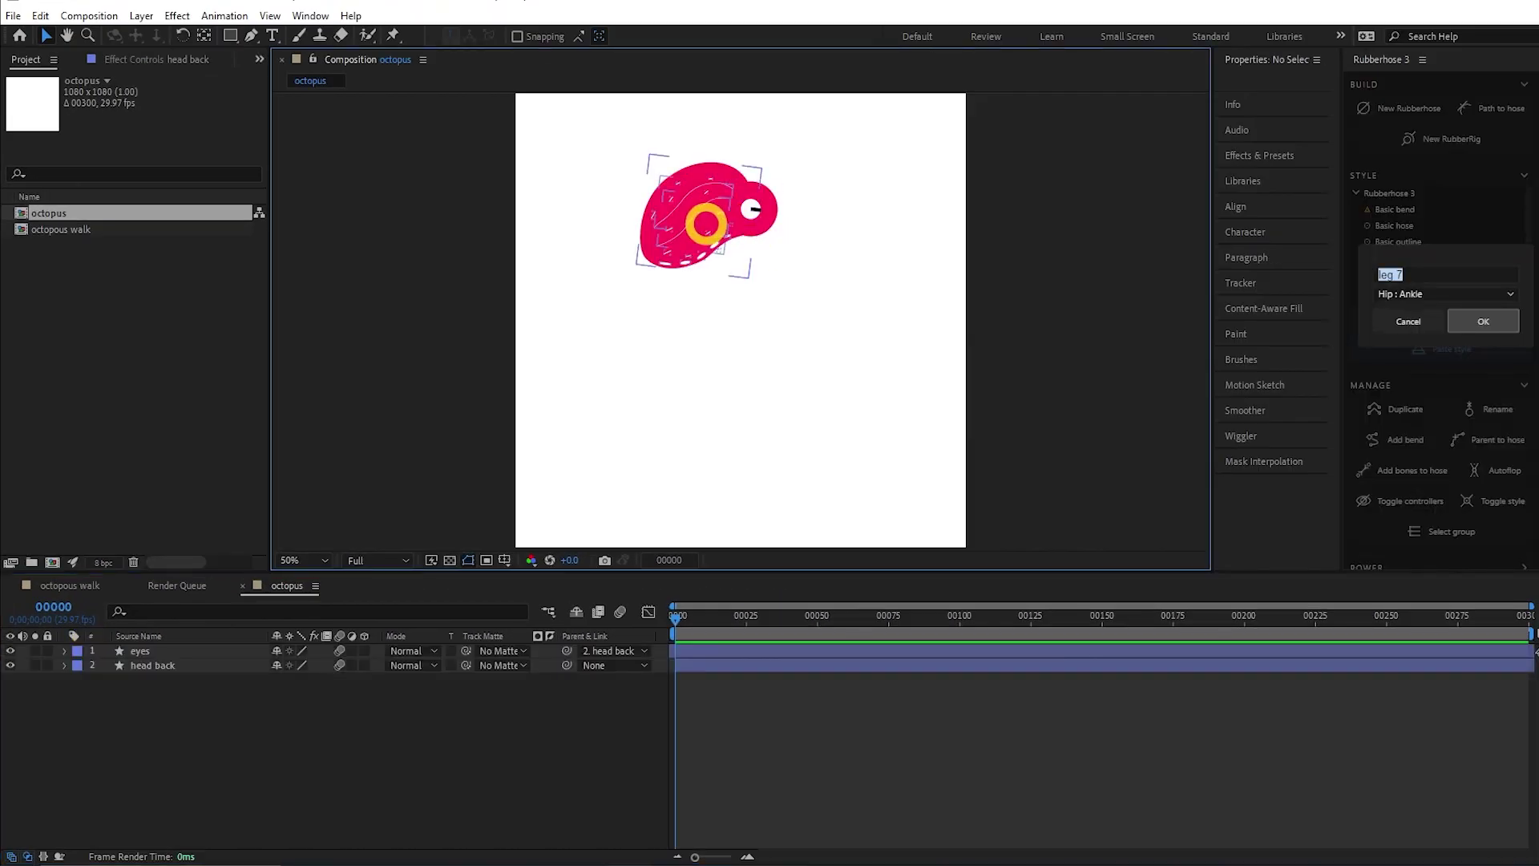
Move the eyes and head back layers together slightly lower in the composition.
click(771, 212)
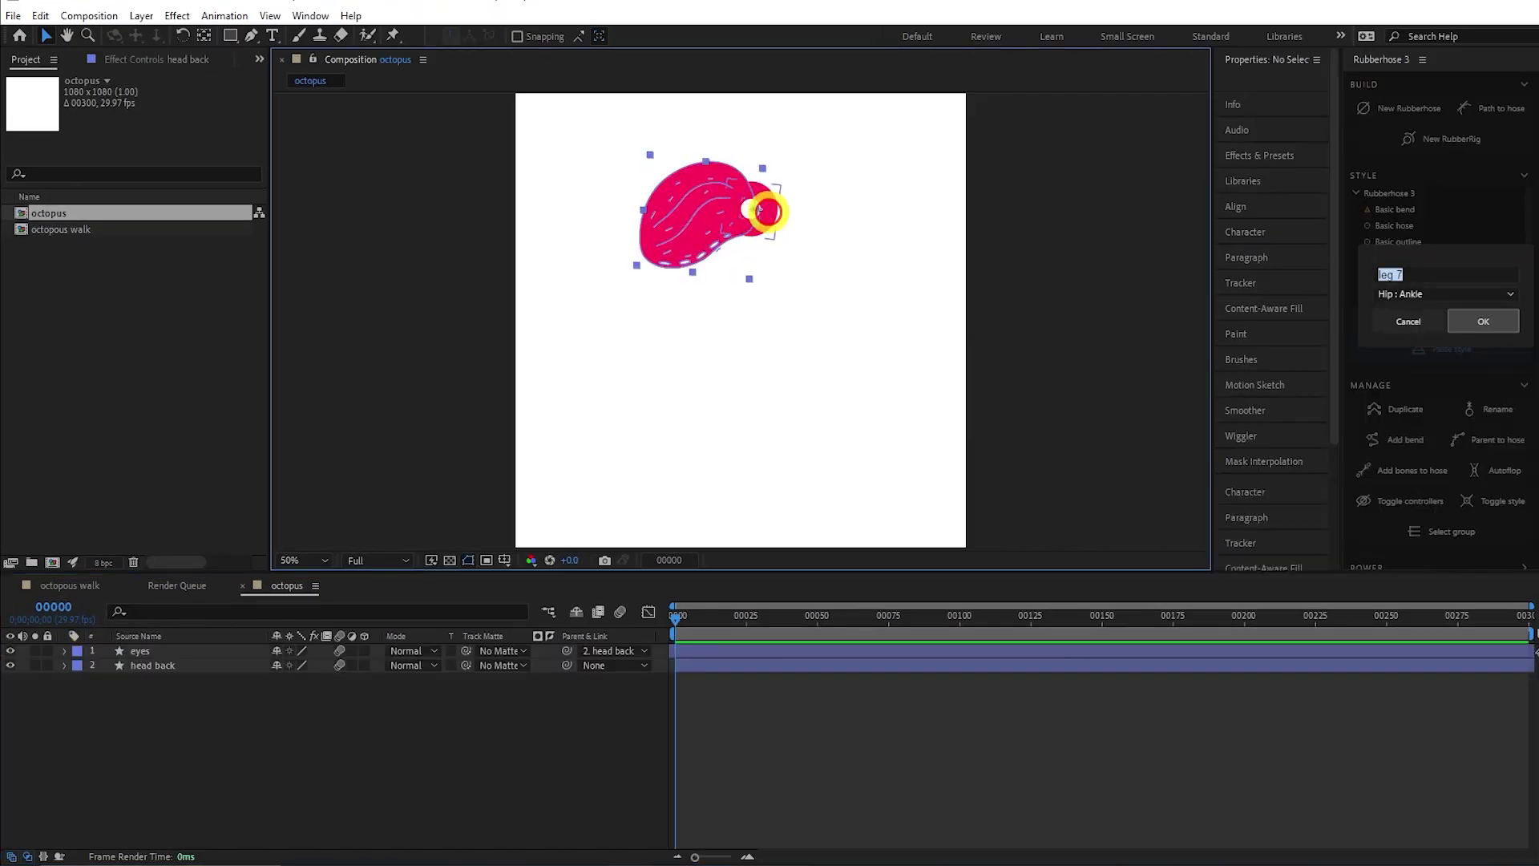
shift+click(777, 211)
drag(680, 227, 669, 290)
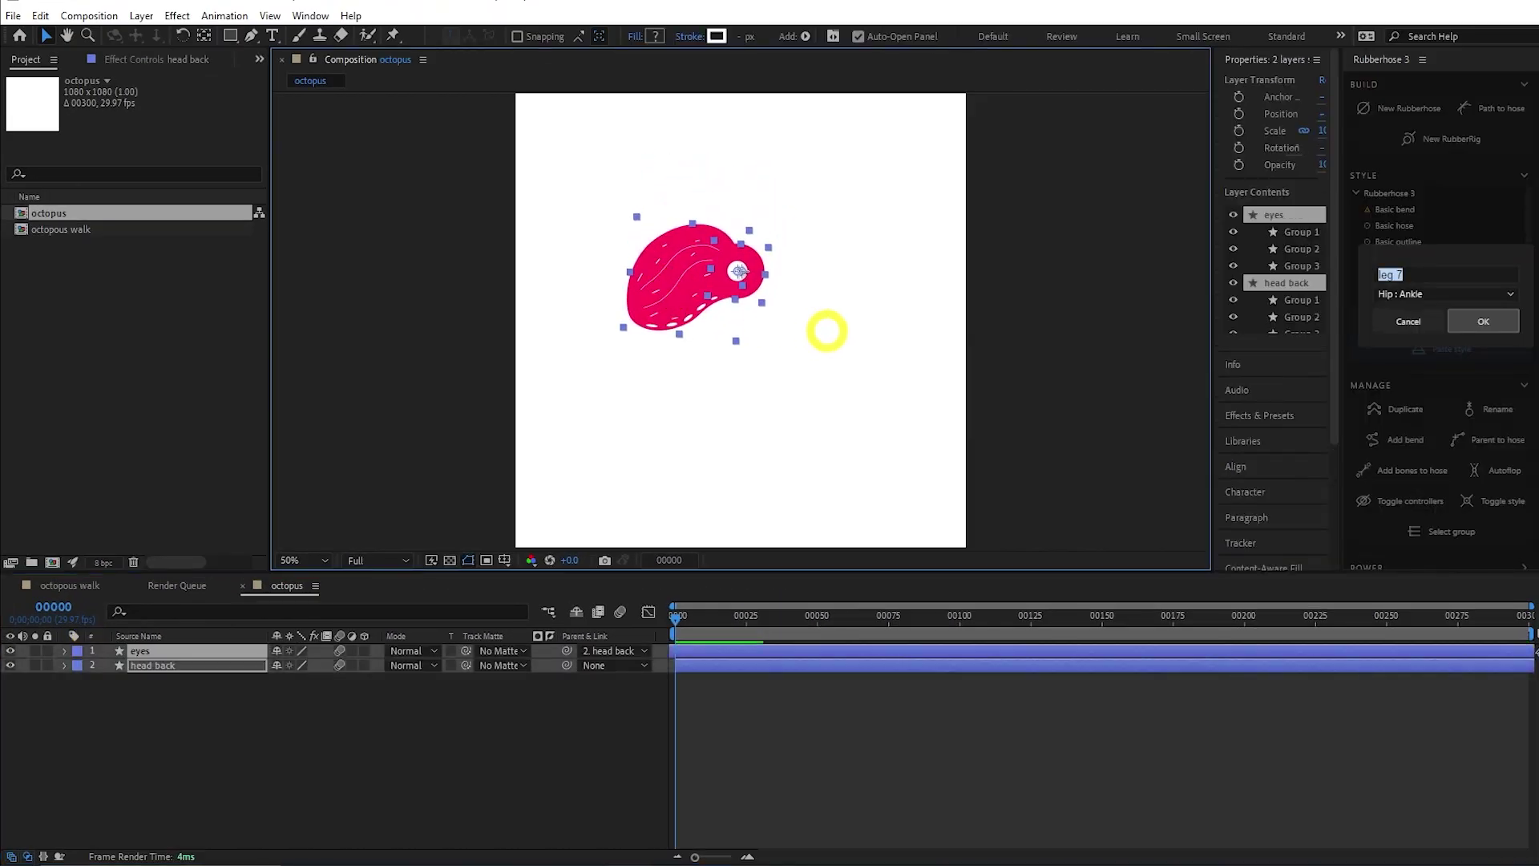
click(849, 327)
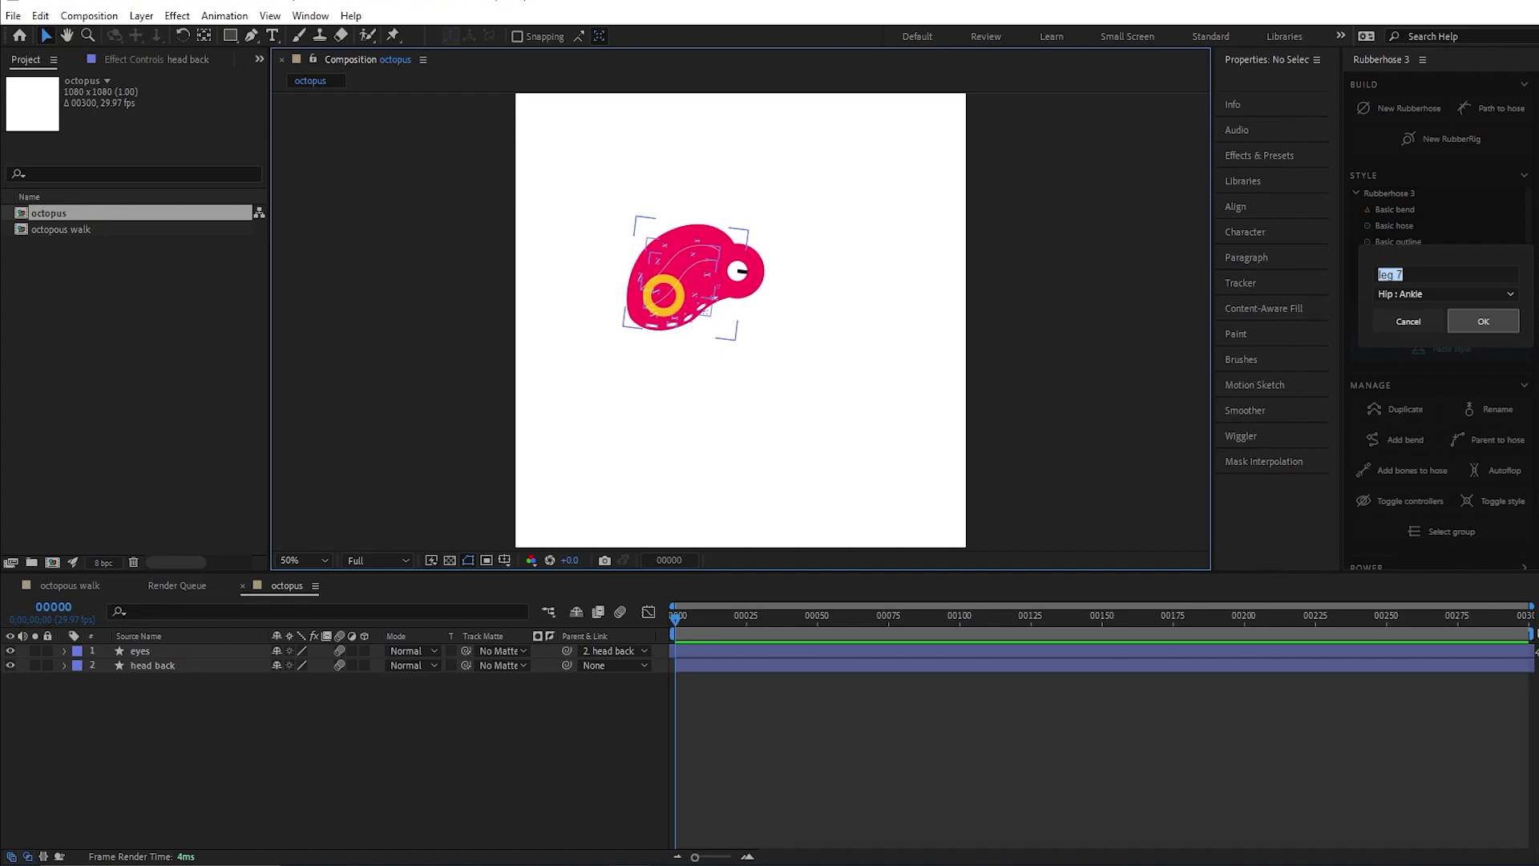
key(Escape)
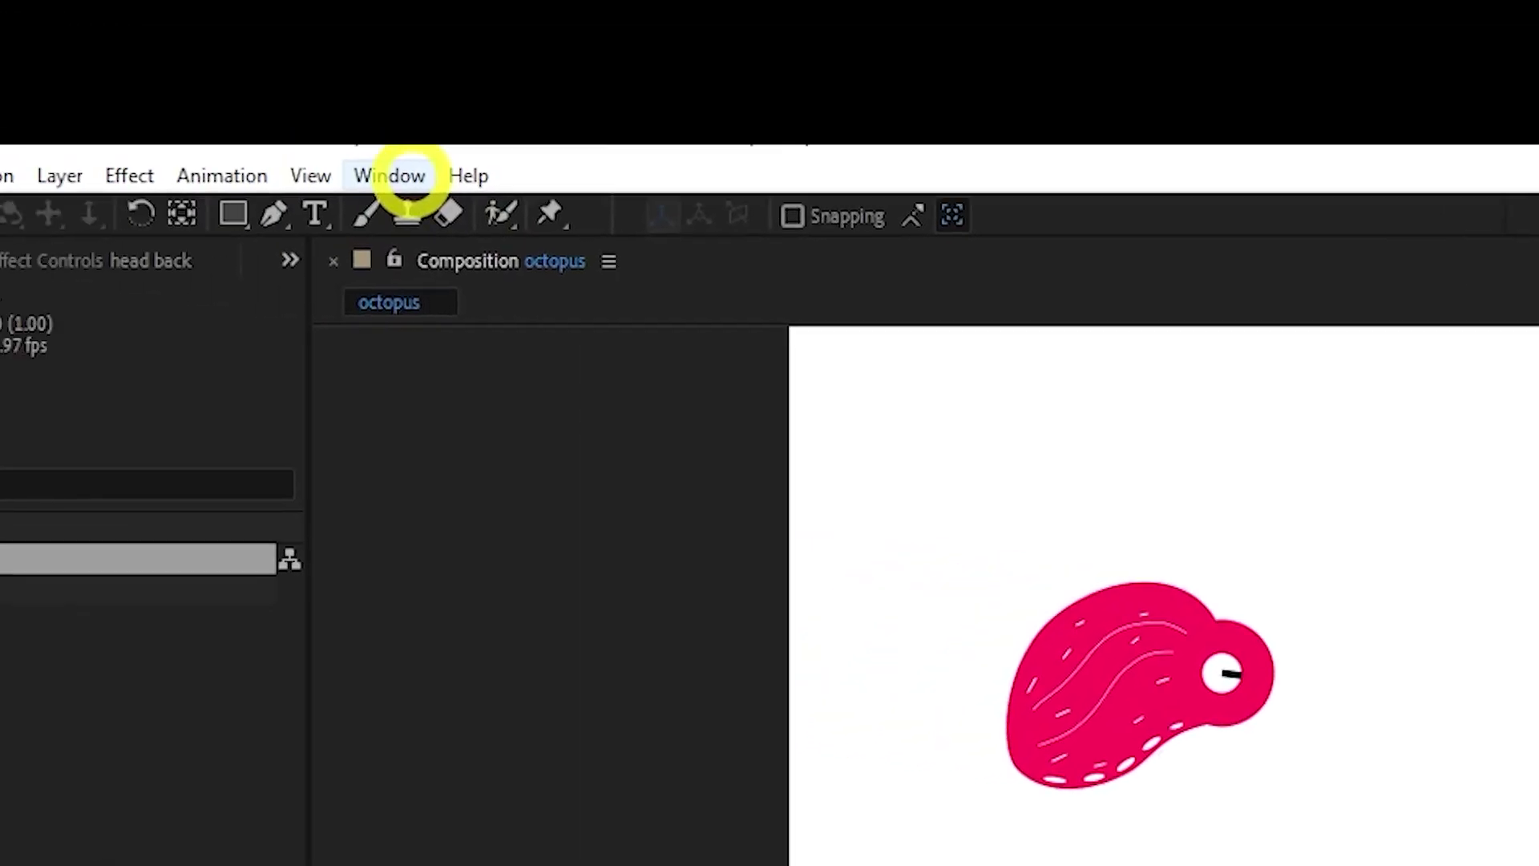
Open the Rubberhose 3 extension.
click(402, 175)
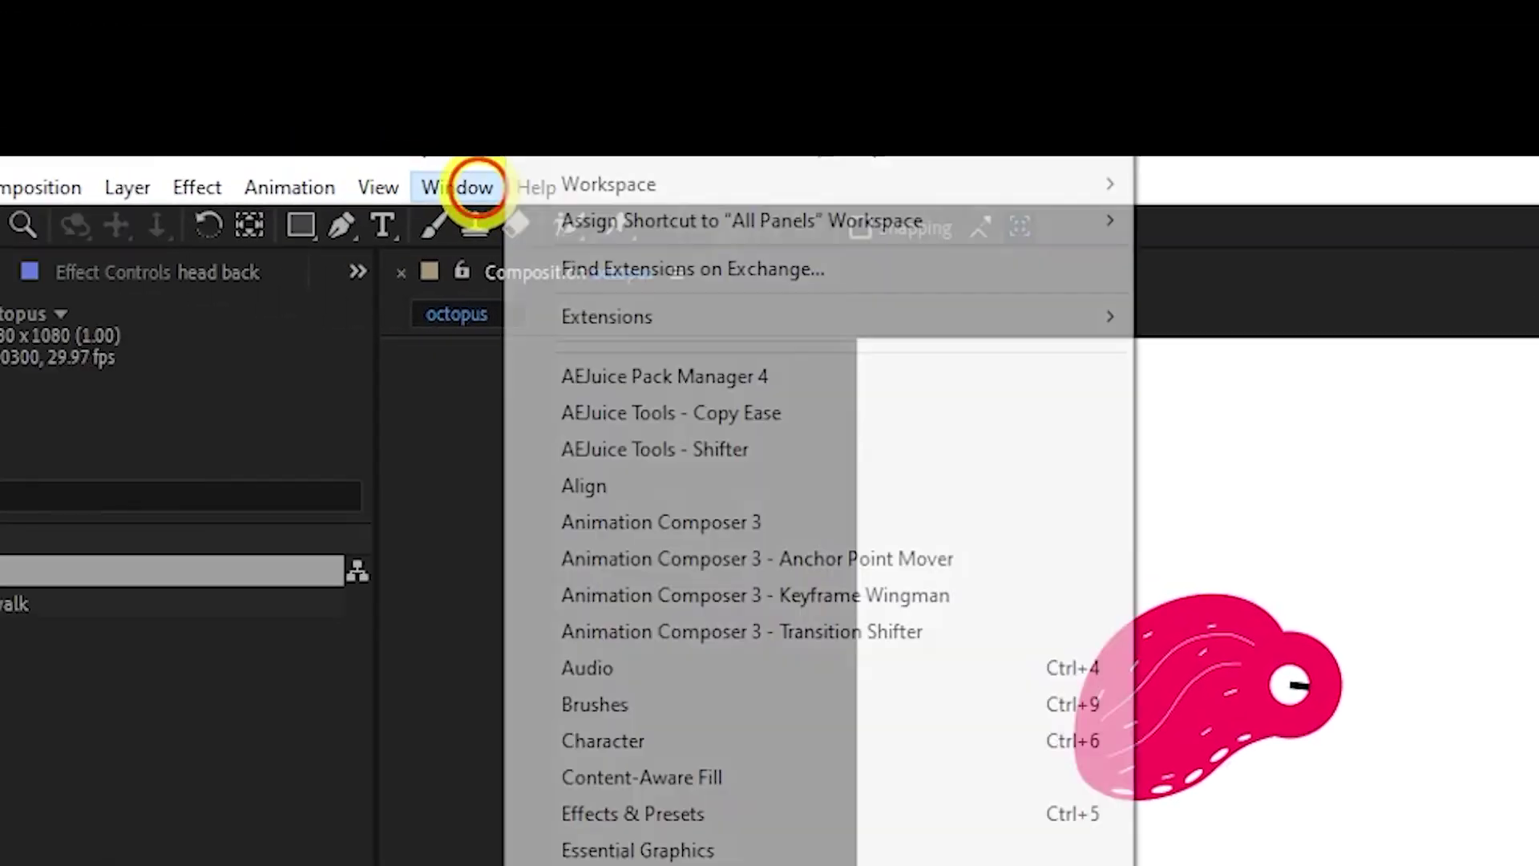
click(559, 312)
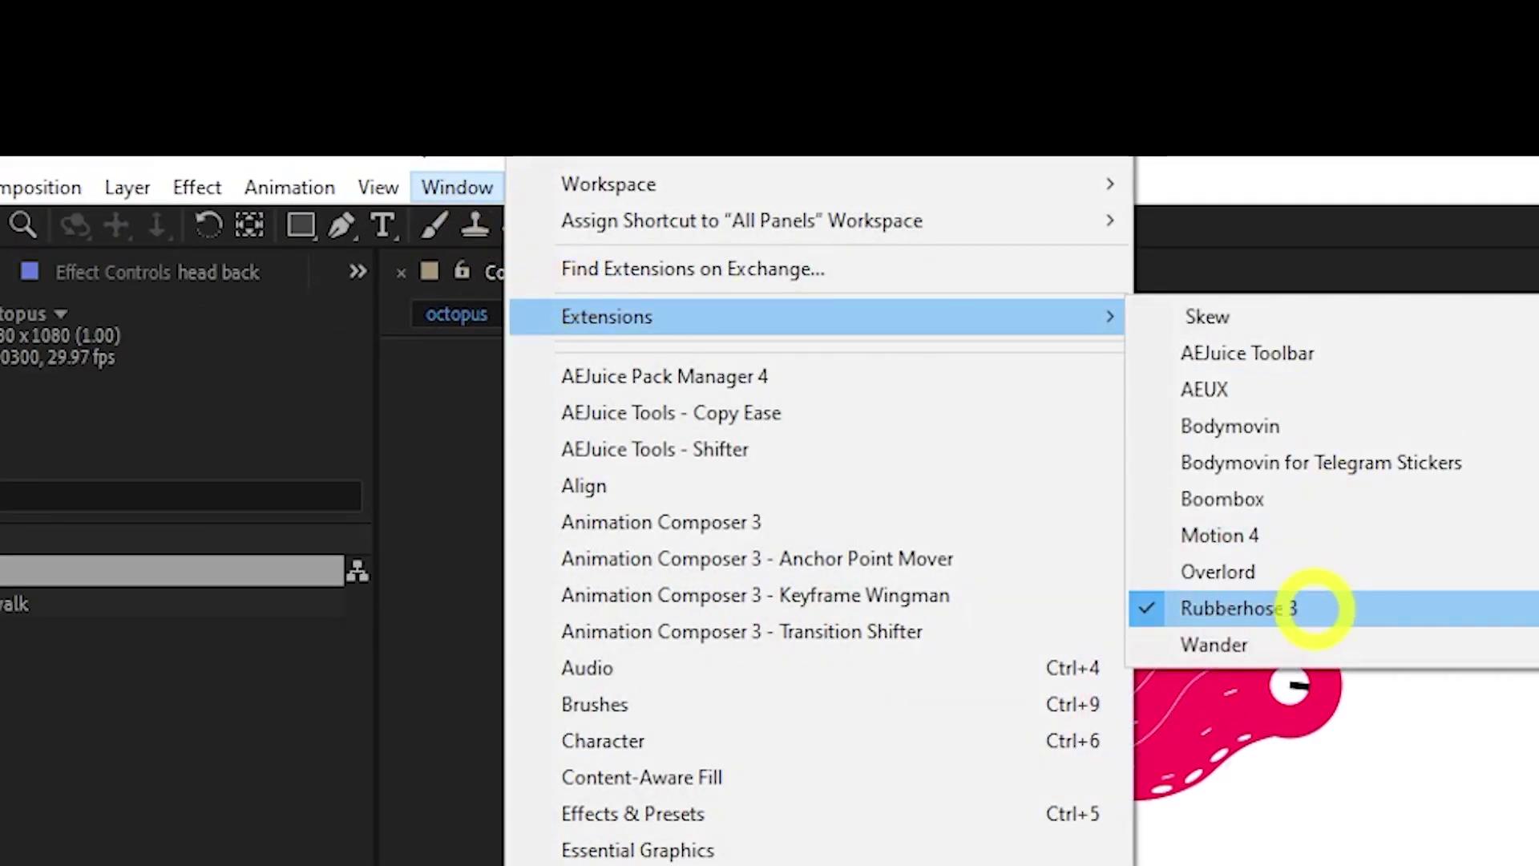
click(1239, 608)
click(1178, 319)
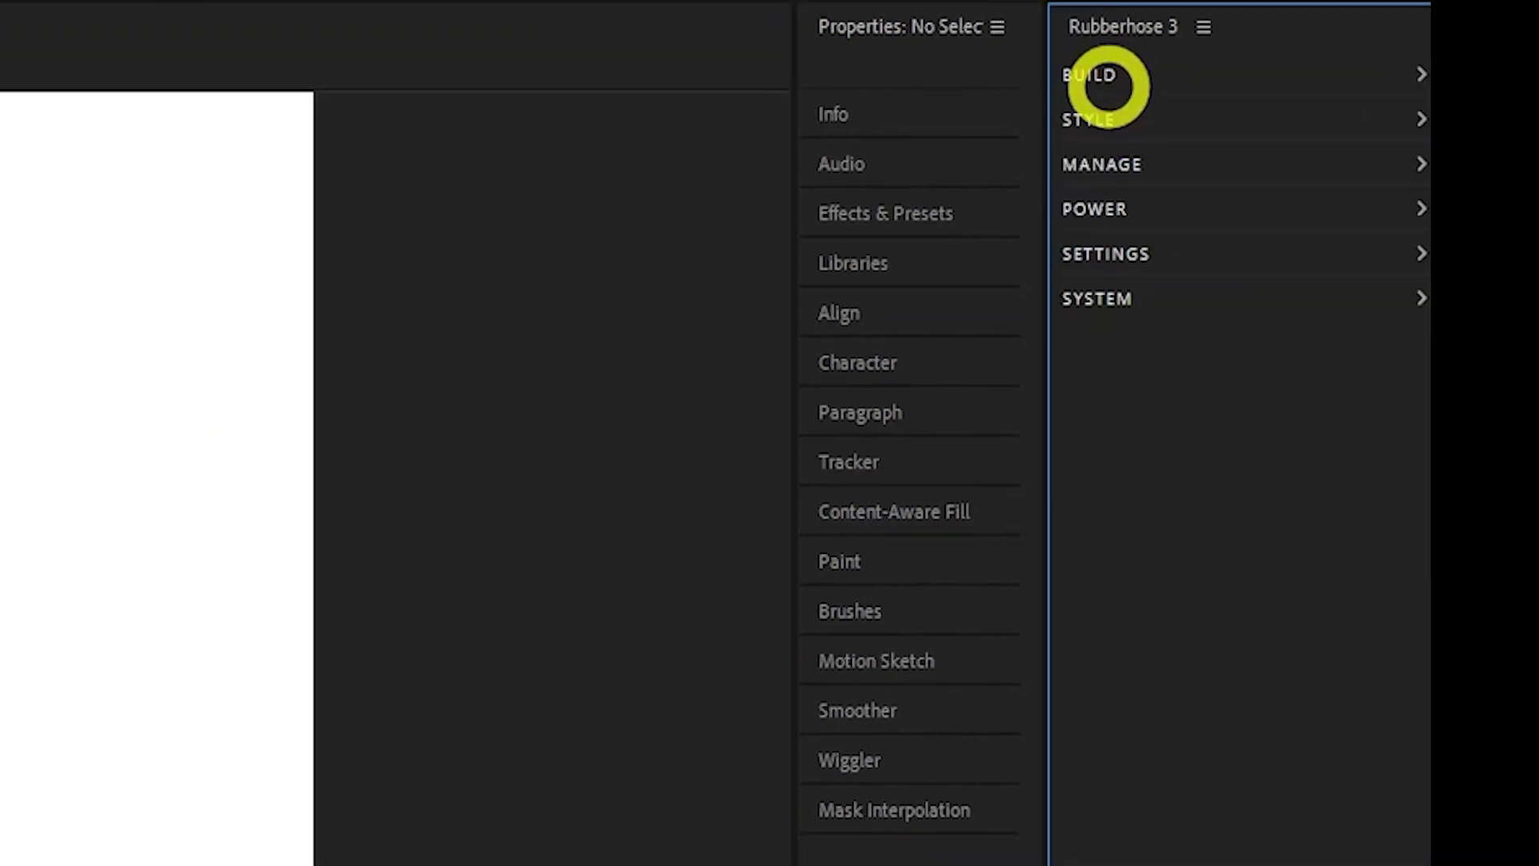
Build a new Rubberhose named leg 1 with the Hip : Ankle controller labels.
click(1101, 77)
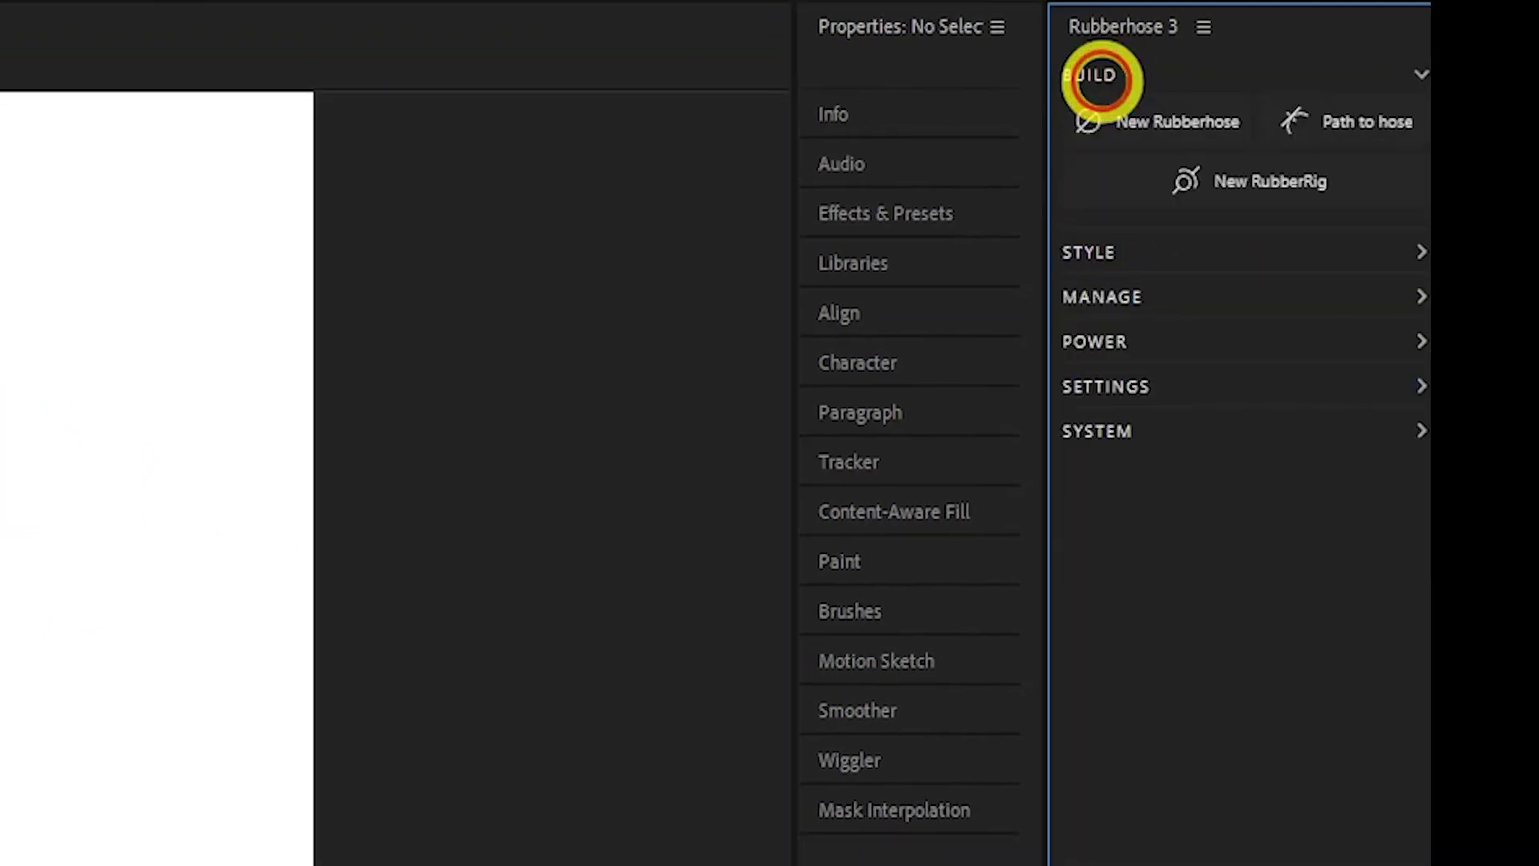
click(1139, 122)
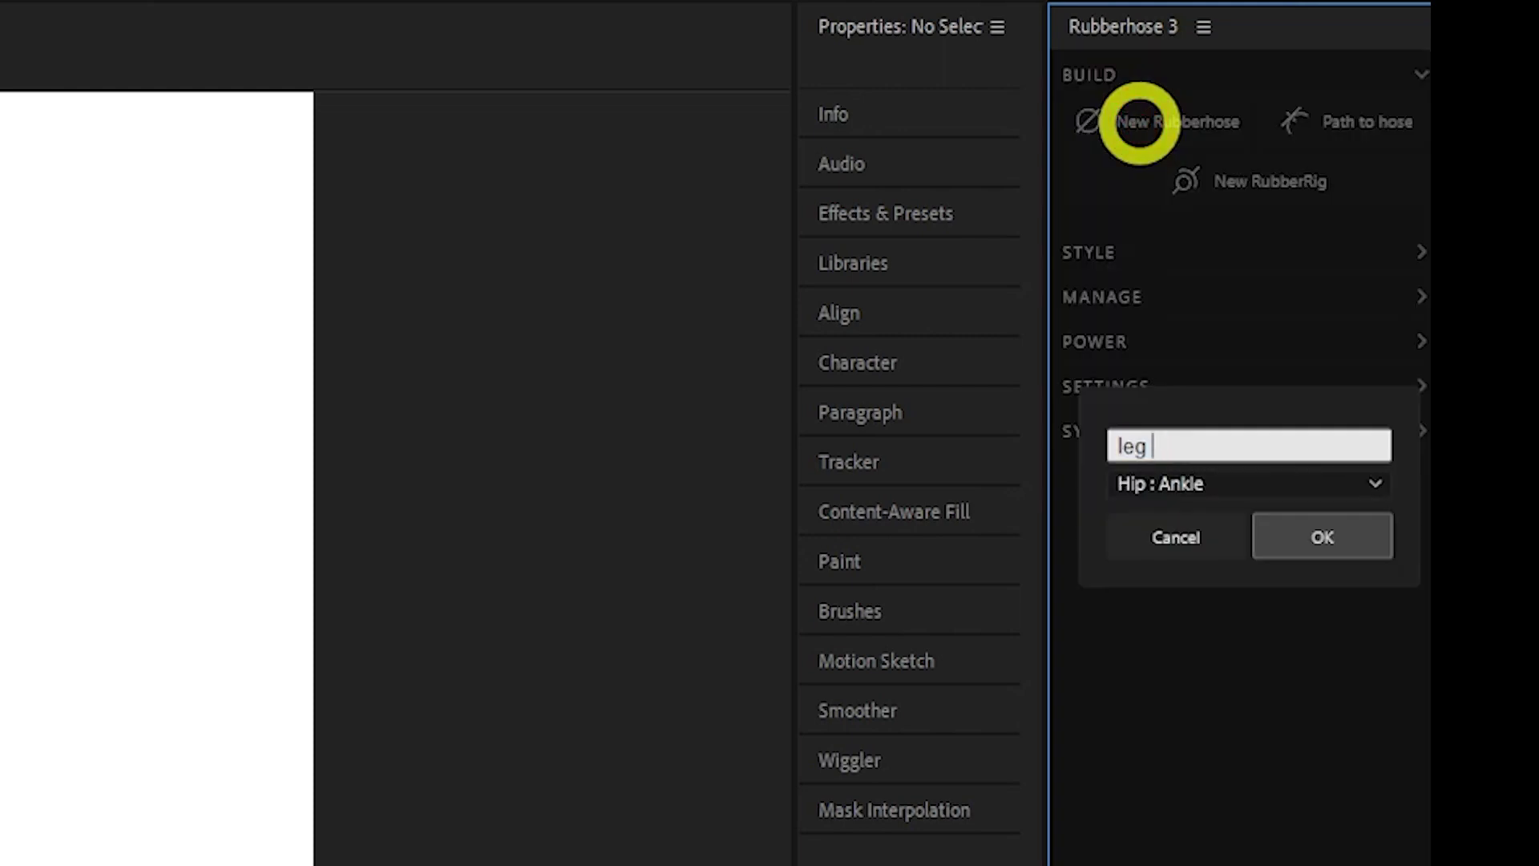
text(leg 1)
click(1226, 485)
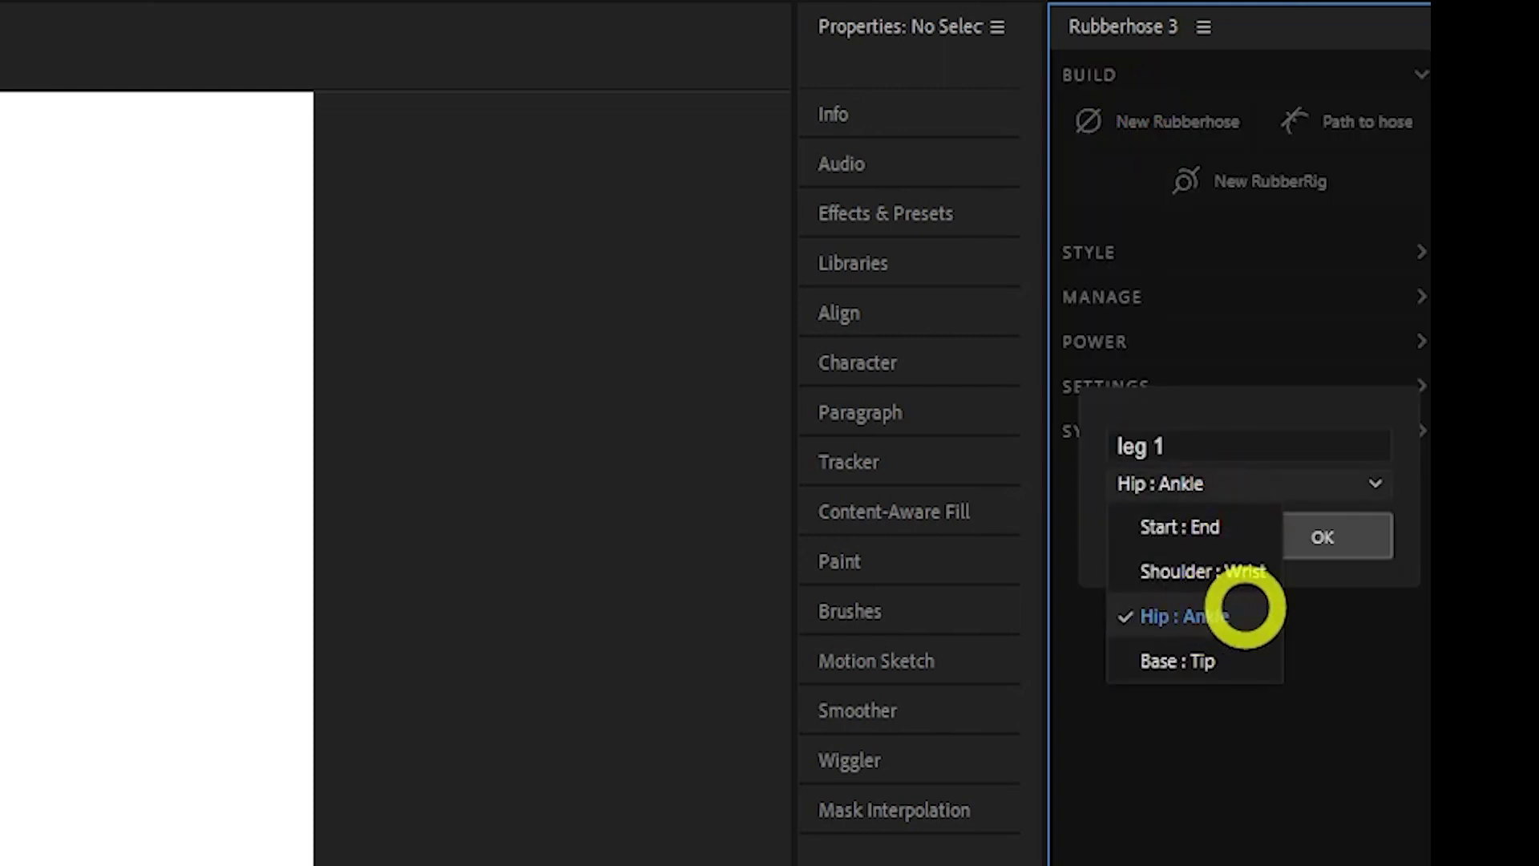
click(1245, 611)
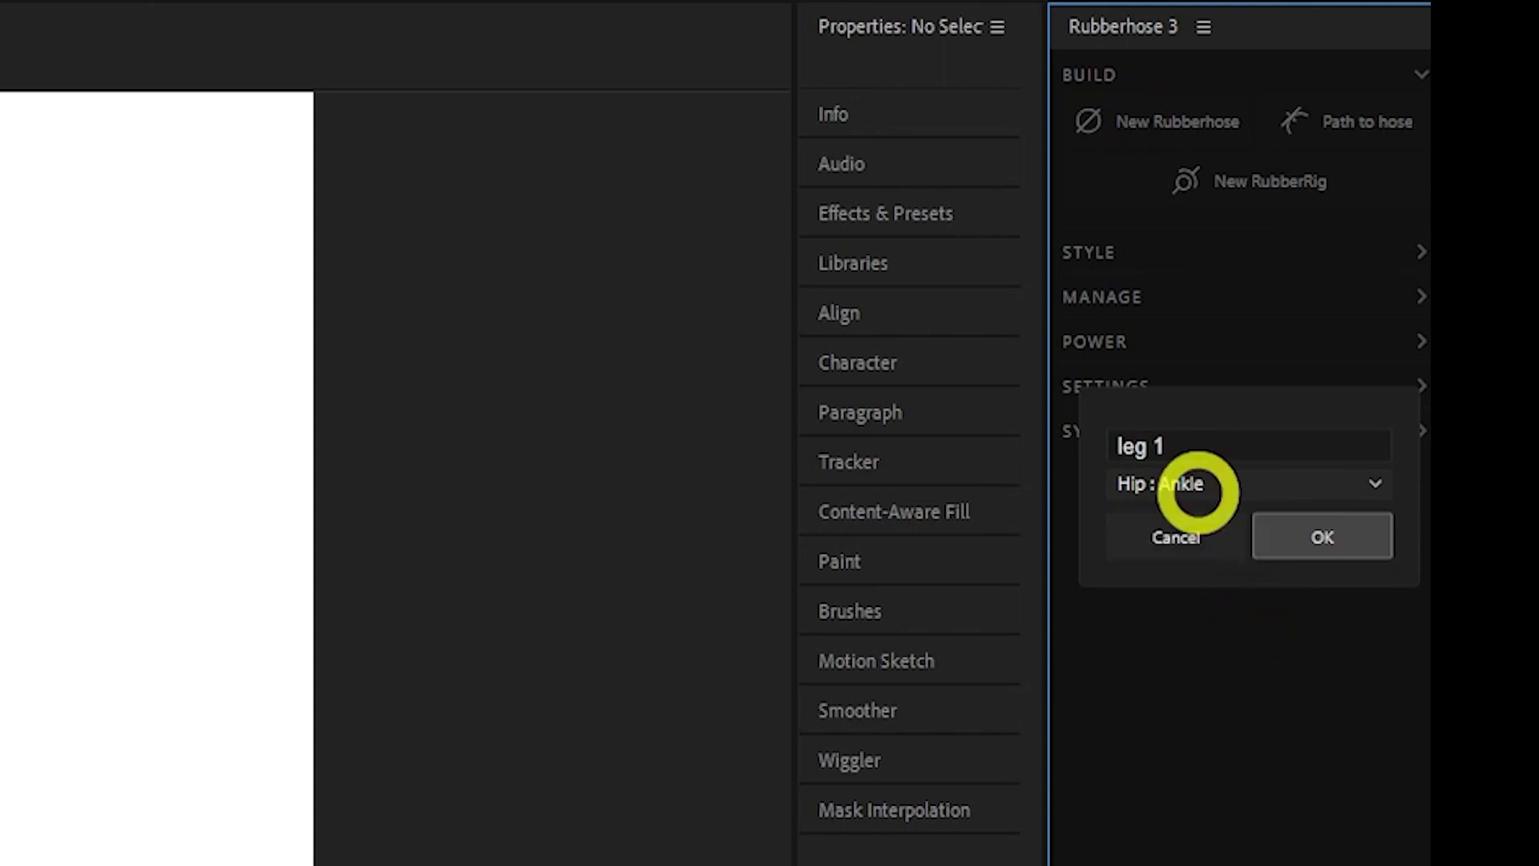
click(1311, 534)
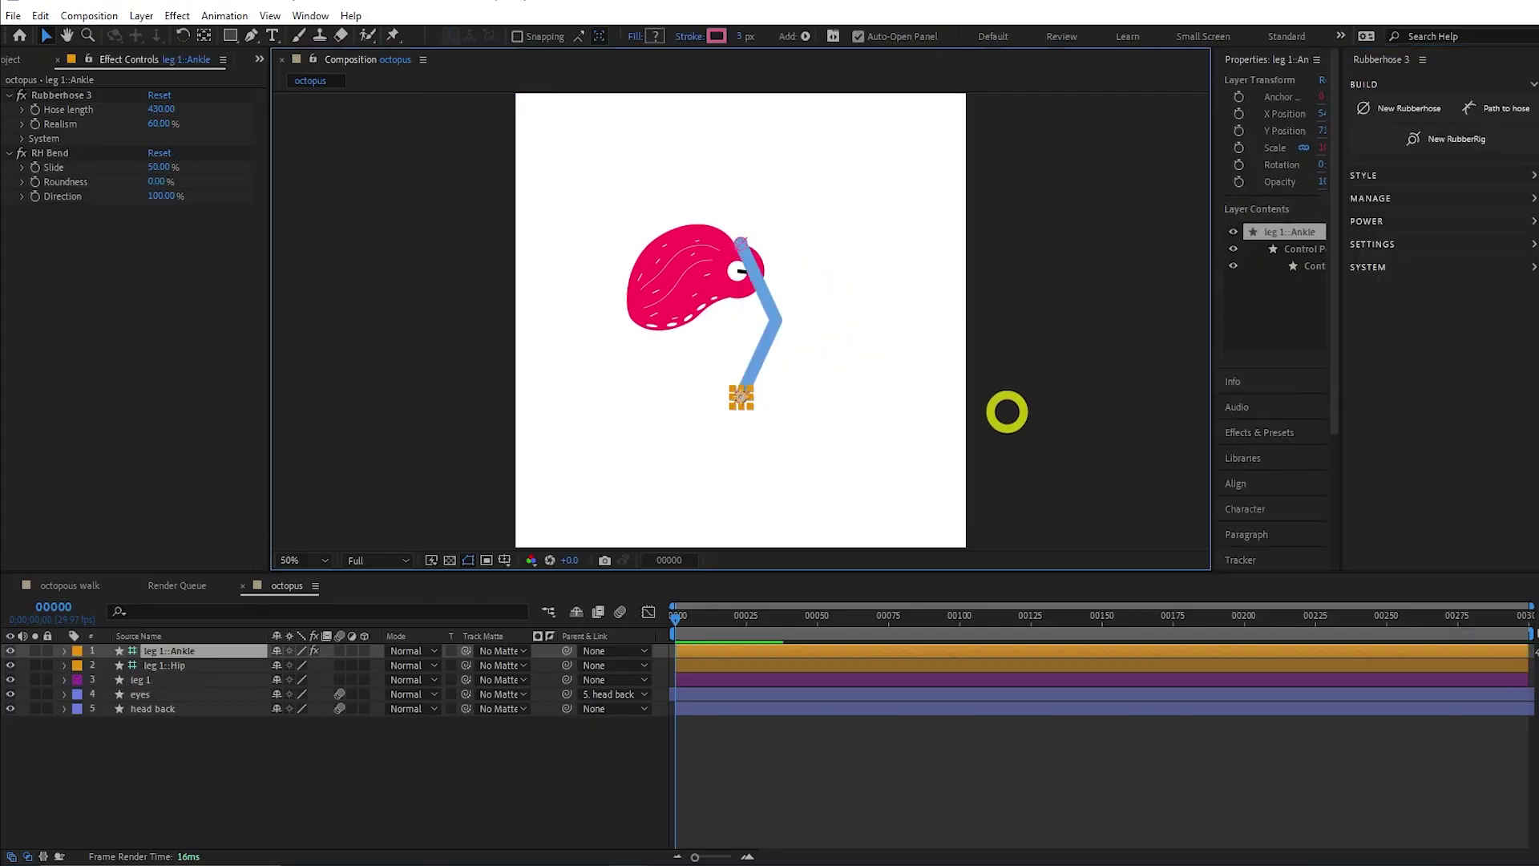
Lower the leg's ankle and hip controllers, and move the head and eyes up so they sit above the hip.
mouse_move(738, 396)
mouse_down()
mouse_move(715, 356)
mouse_move(783, 401)
mouse_move(701, 406)
mouse_move(748, 416)
mouse_up()
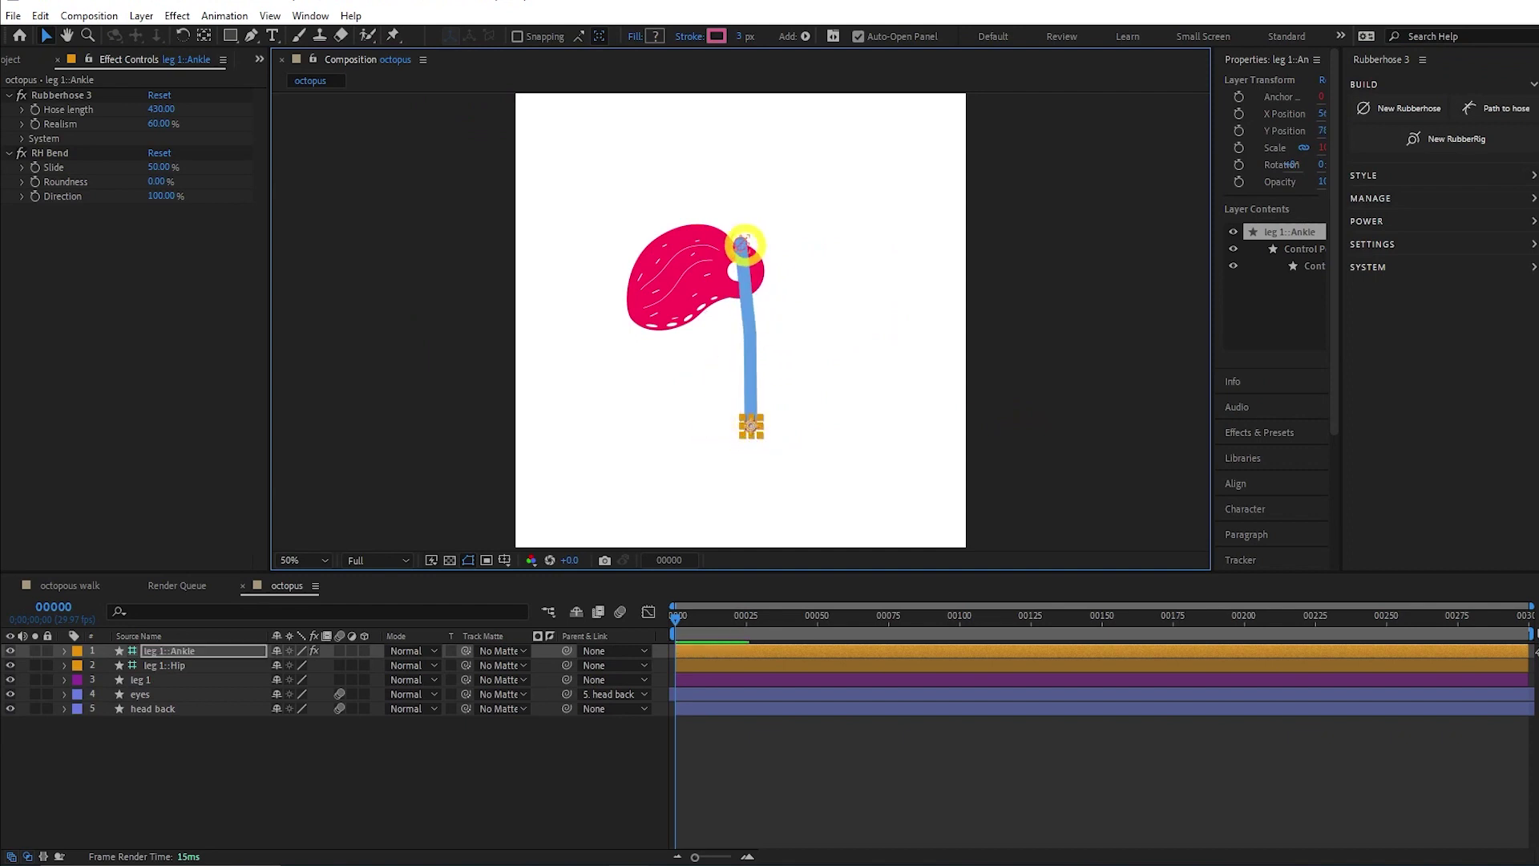
drag(741, 244, 732, 333)
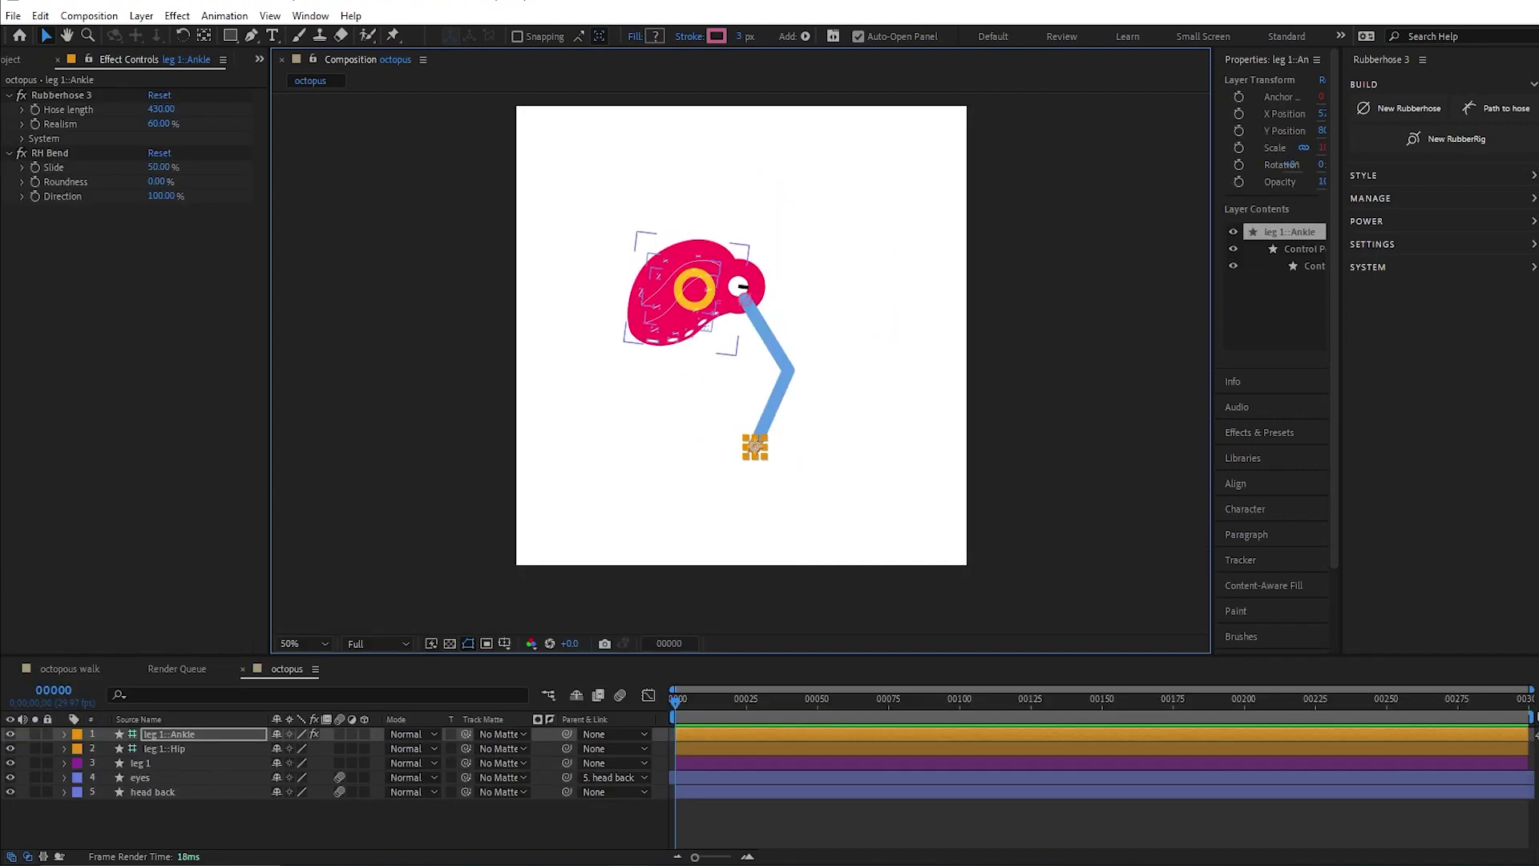
click(694, 290)
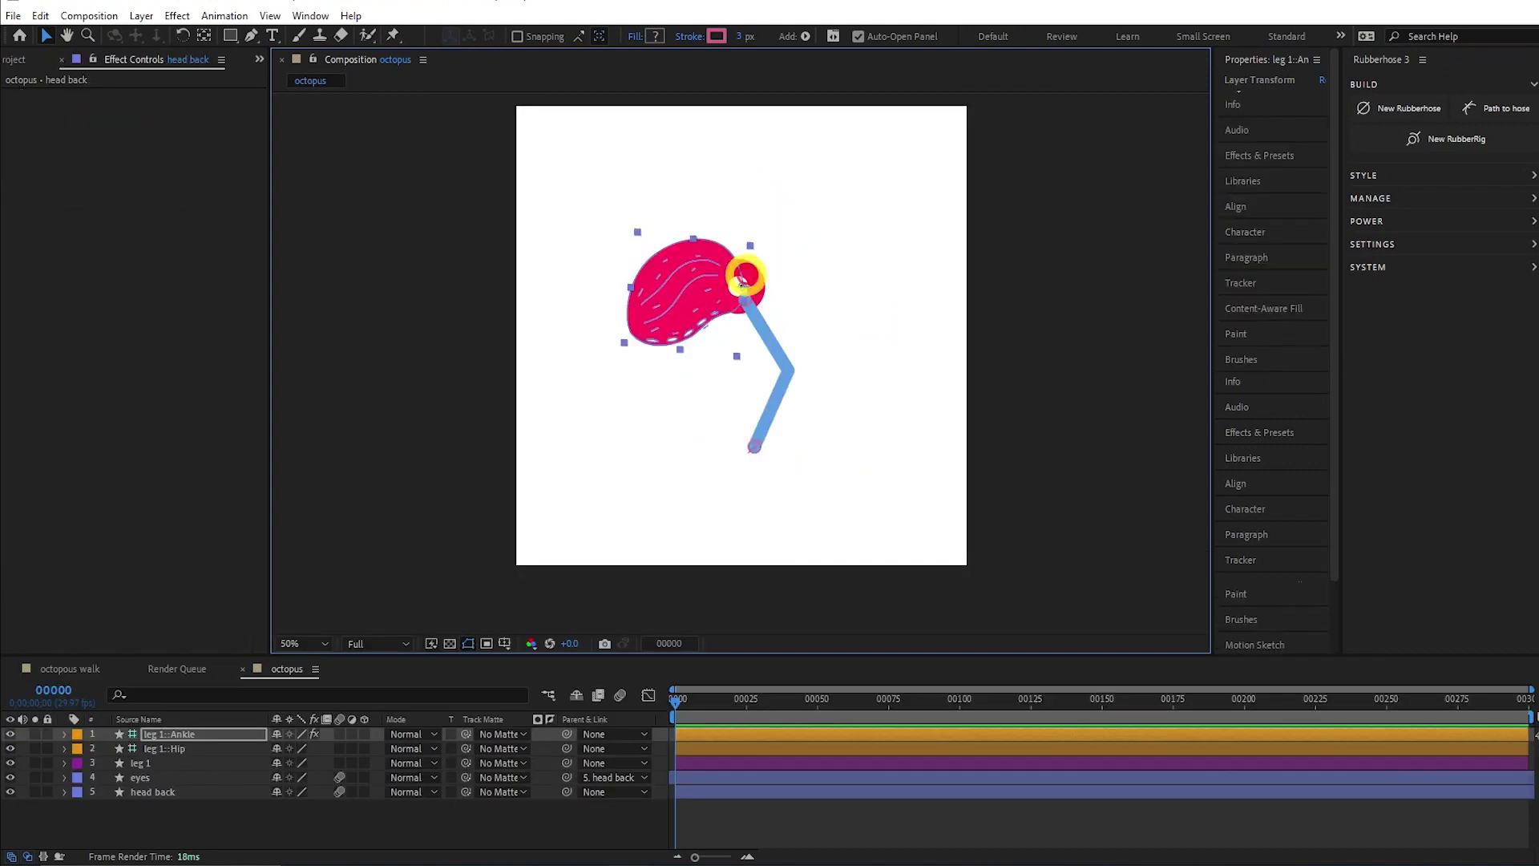
shift+click(760, 275)
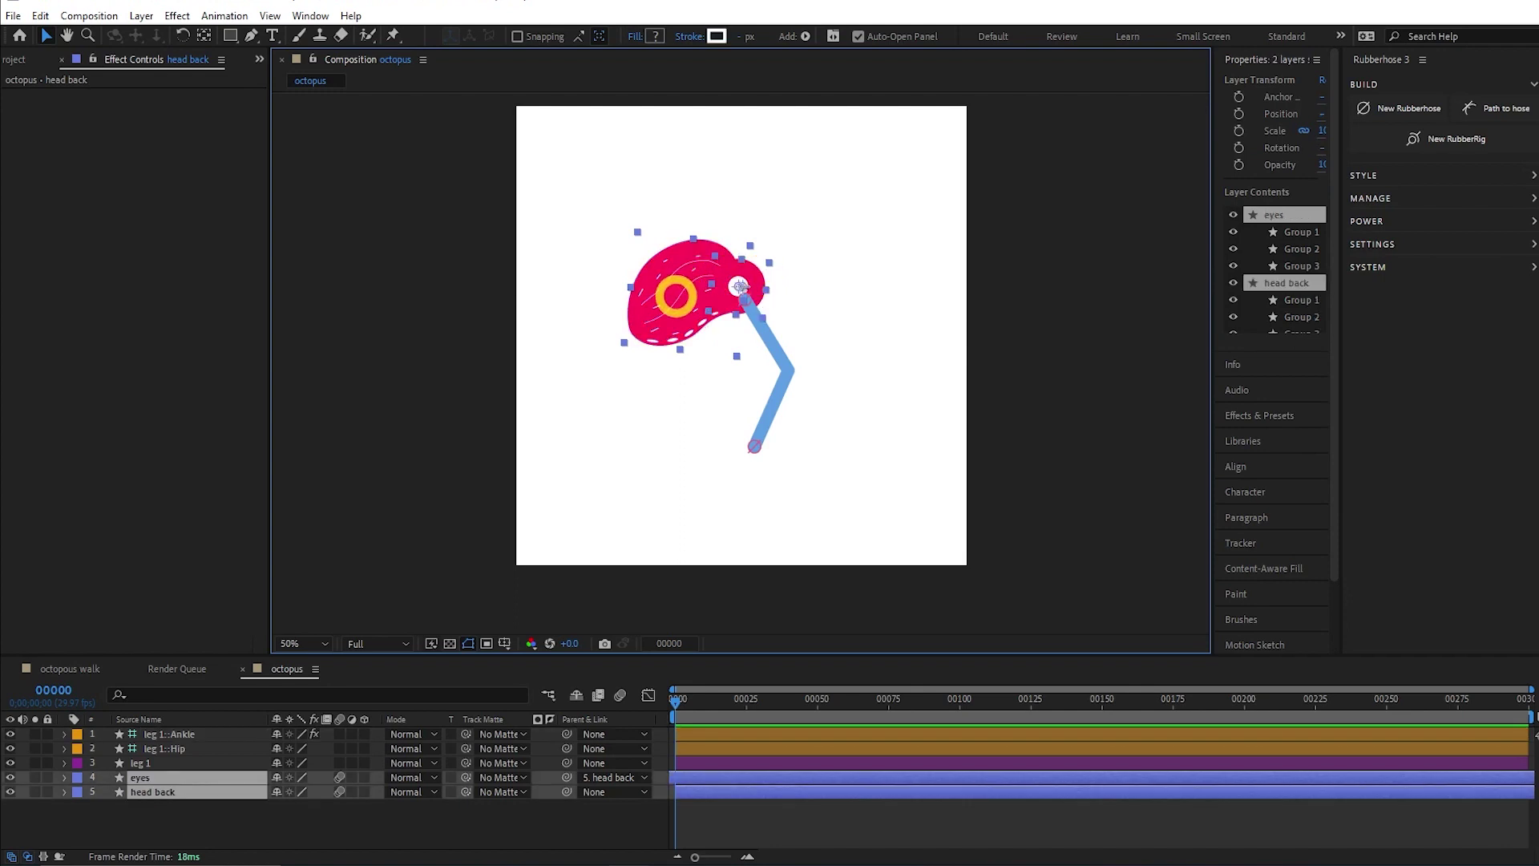
drag(739, 286, 692, 253)
click(351, 194)
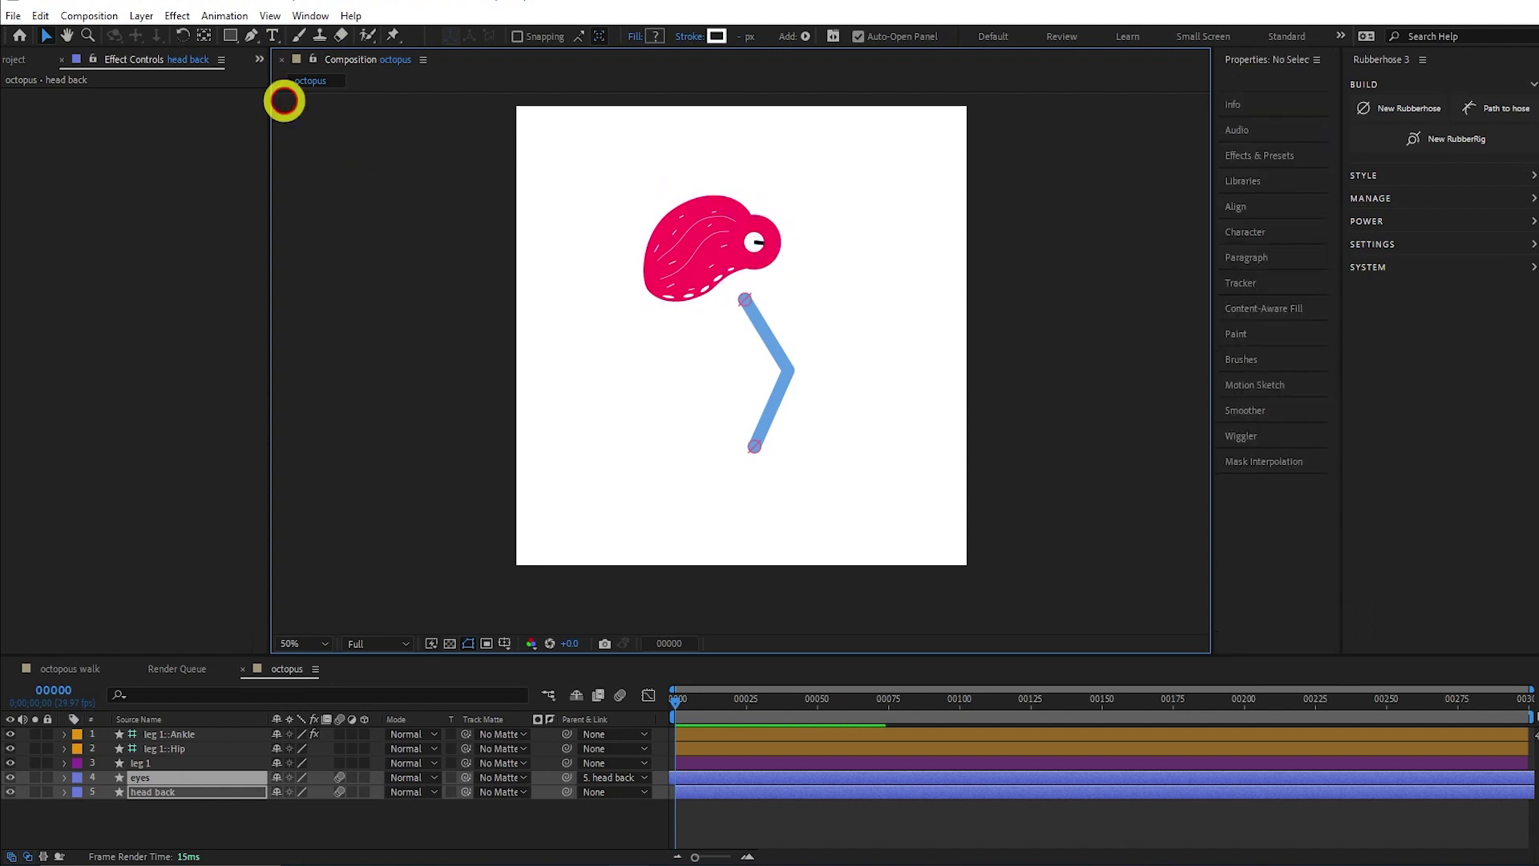
Draw a horizontal ground line below the leg with the Pen tool, using a 2 px black (000000) stroke.
click(244, 34)
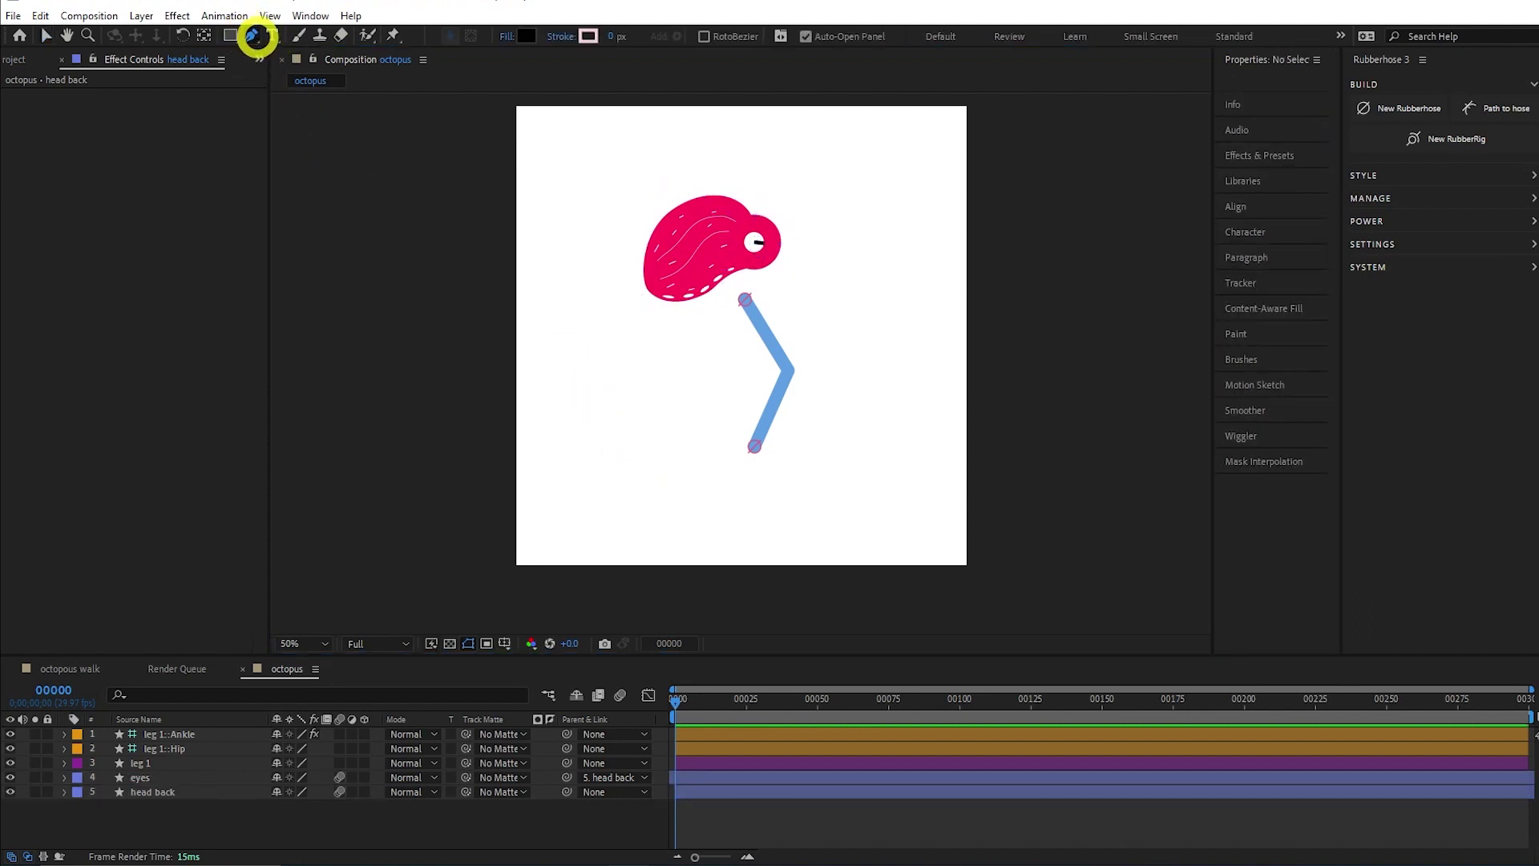
click(616, 493)
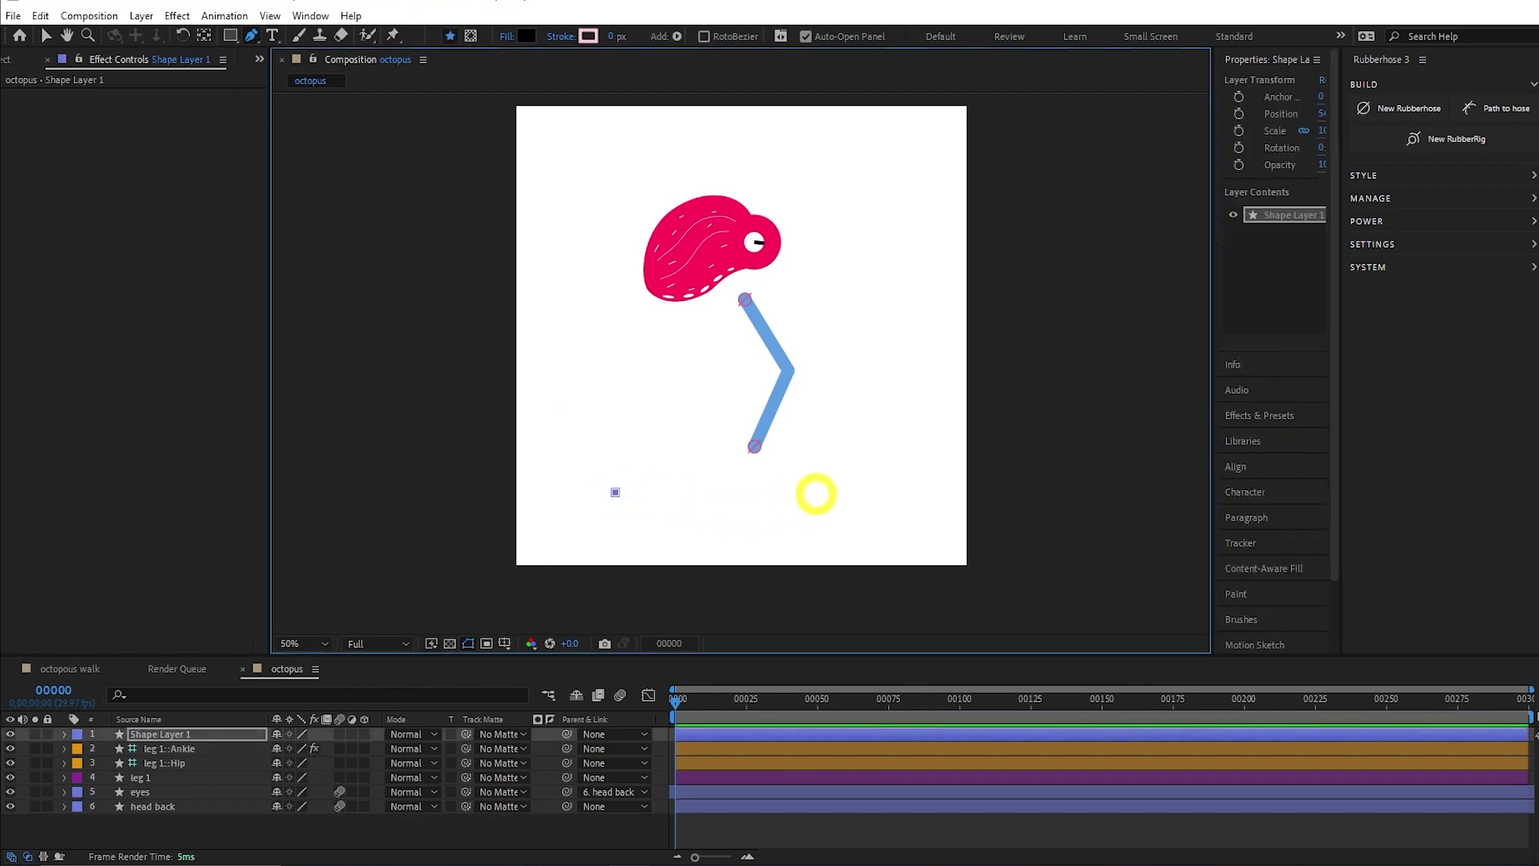
click(841, 492)
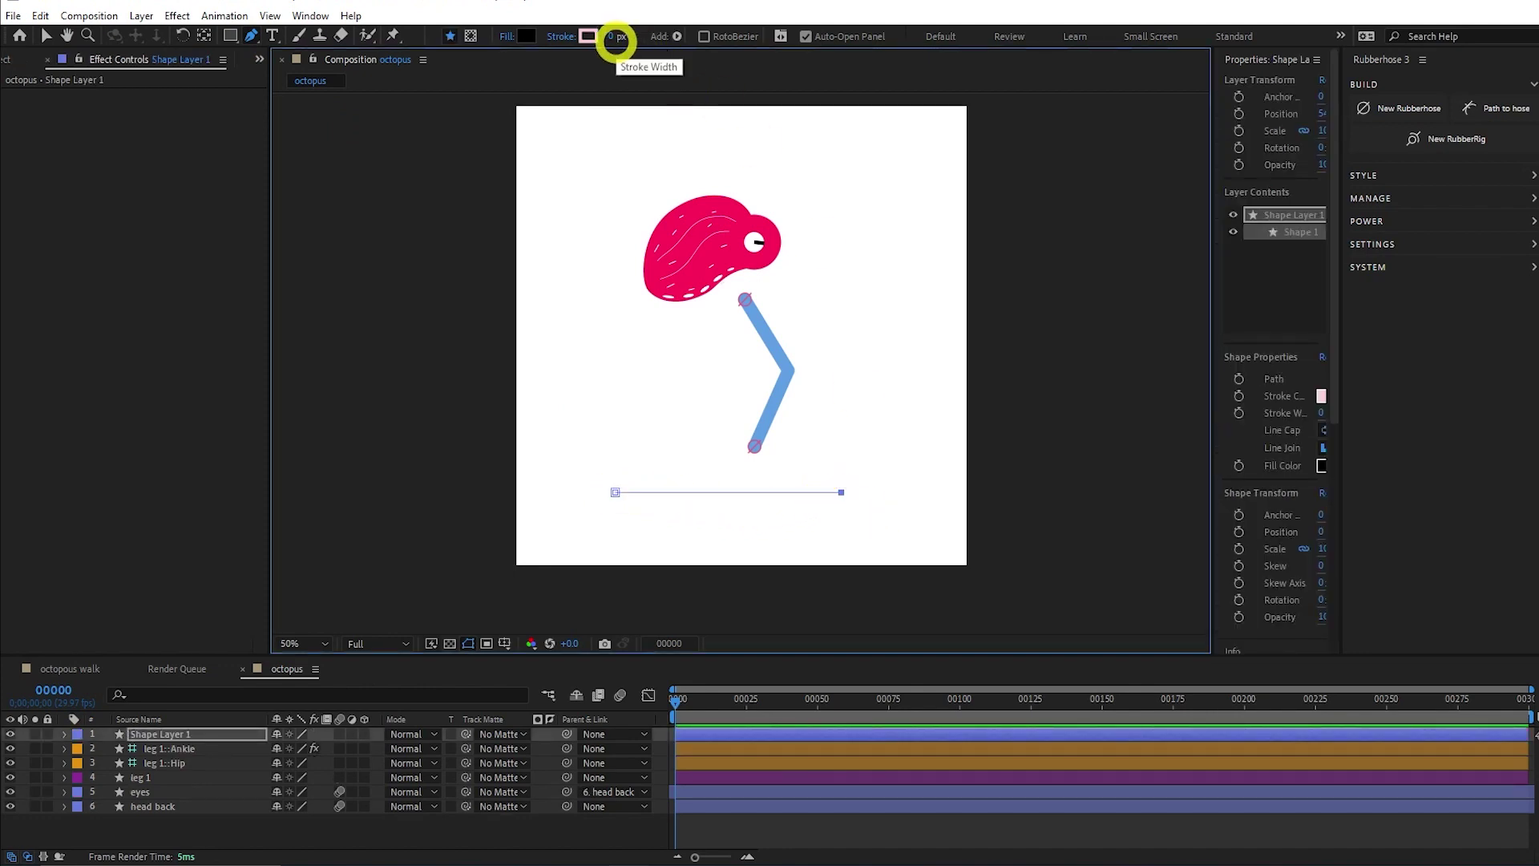
click(615, 38)
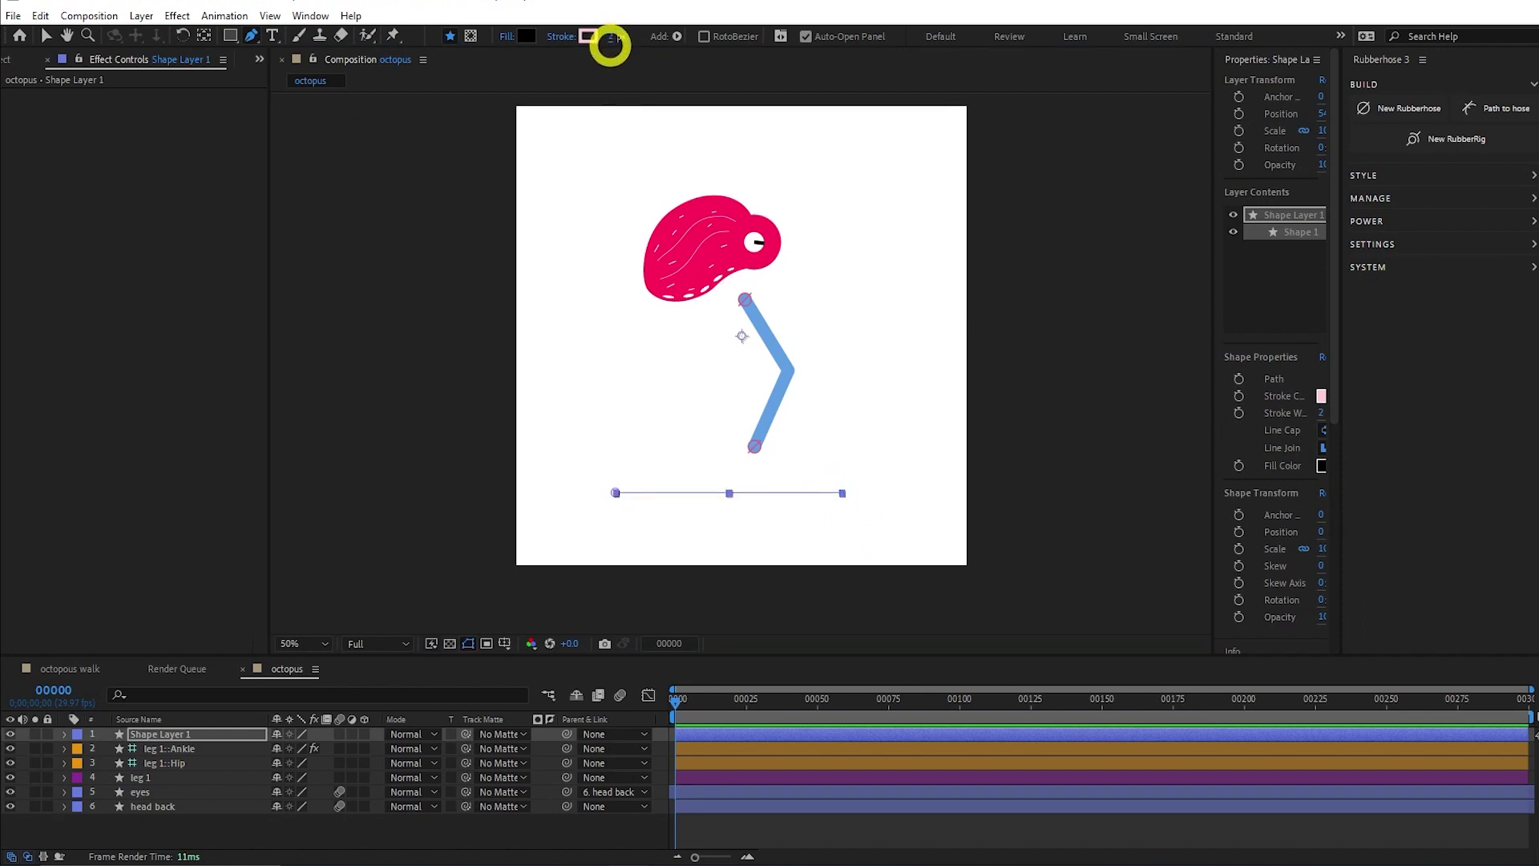
click(584, 36)
drag(1055, 611, 1069, 633)
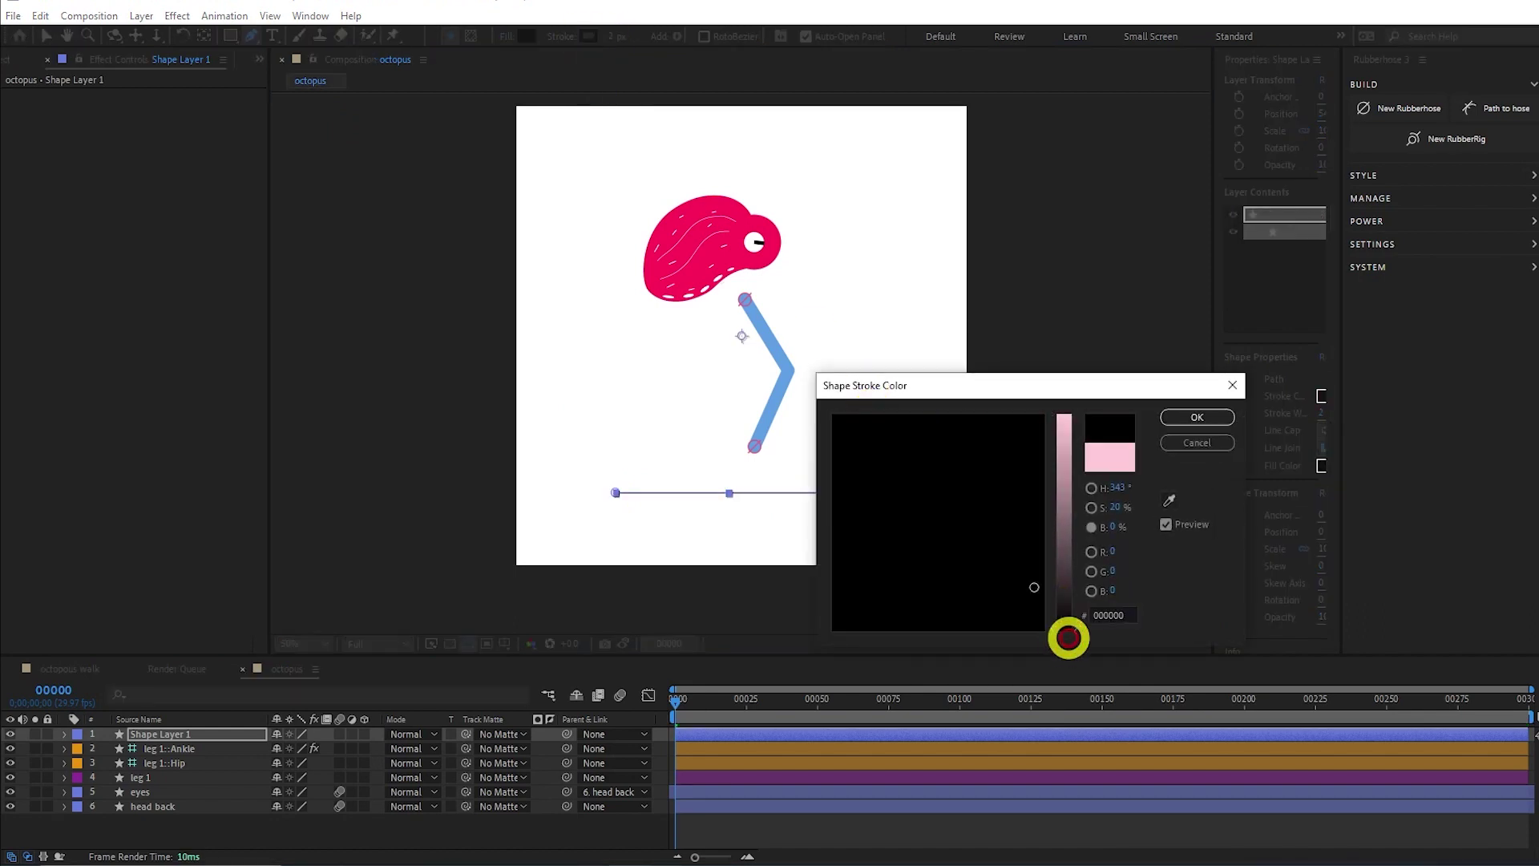
click(1197, 416)
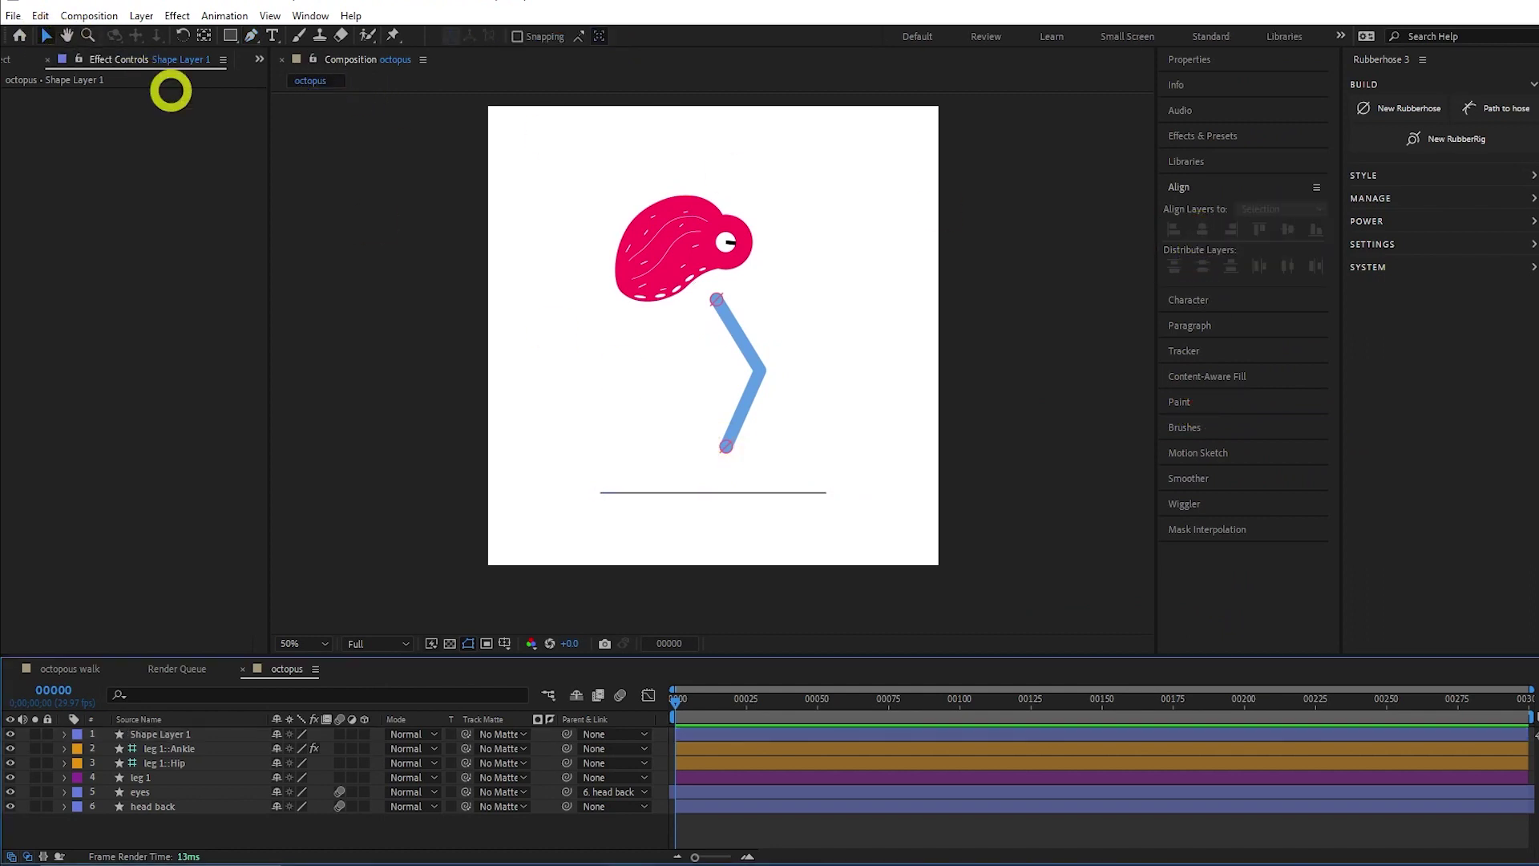
Place the leg's ankle controller on the ground line at about (567, 897) and its hip controller on the head at about (539, 355).
drag(726, 446, 724, 487)
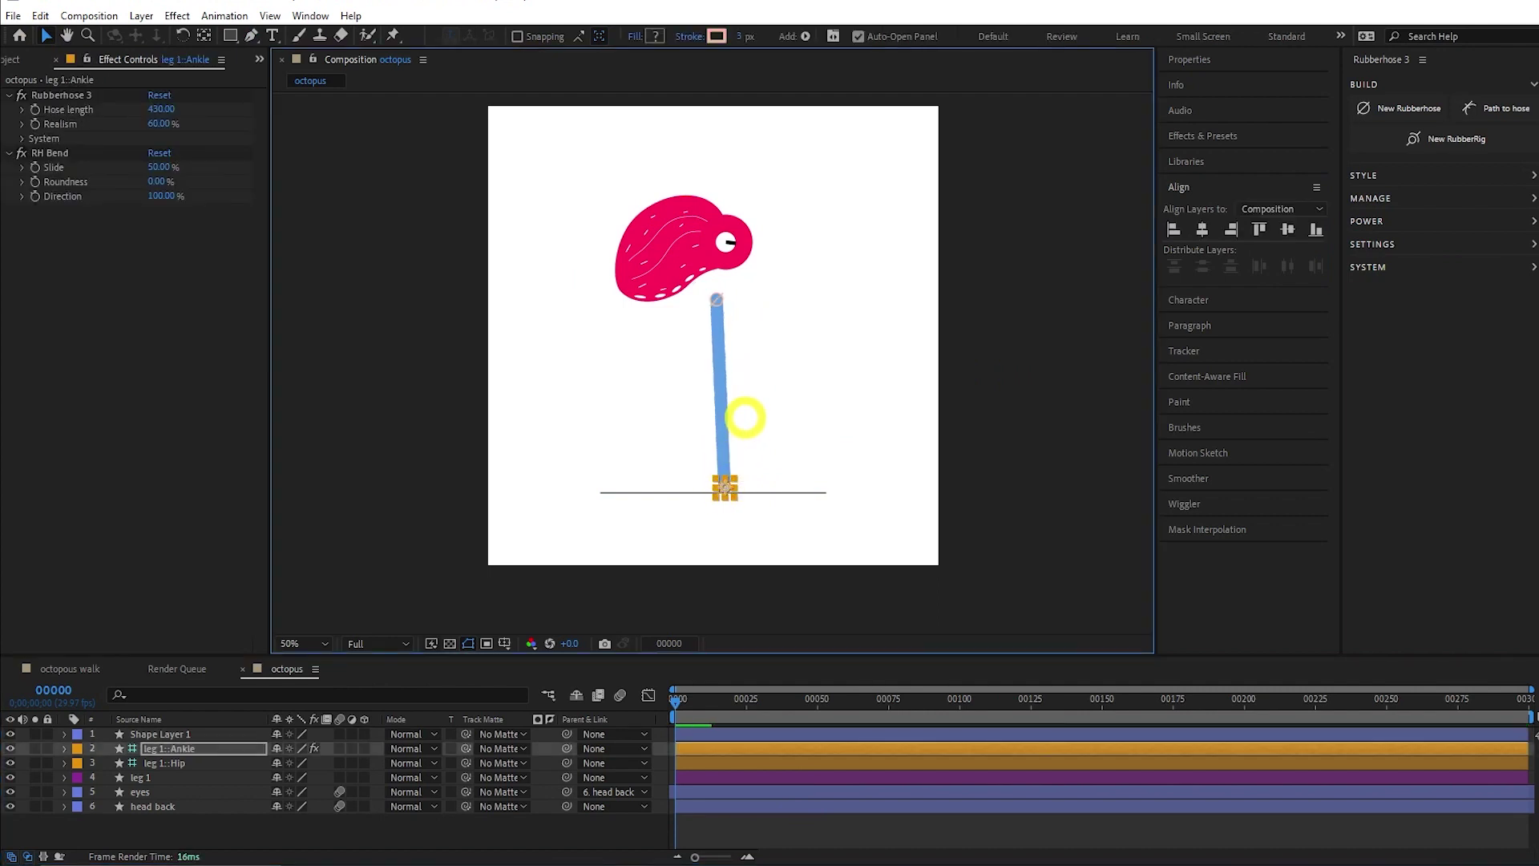
scroll(746, 417, up, 1)
key(space)
drag(763, 251, 710, 259)
scroll(805, 342, down, 1)
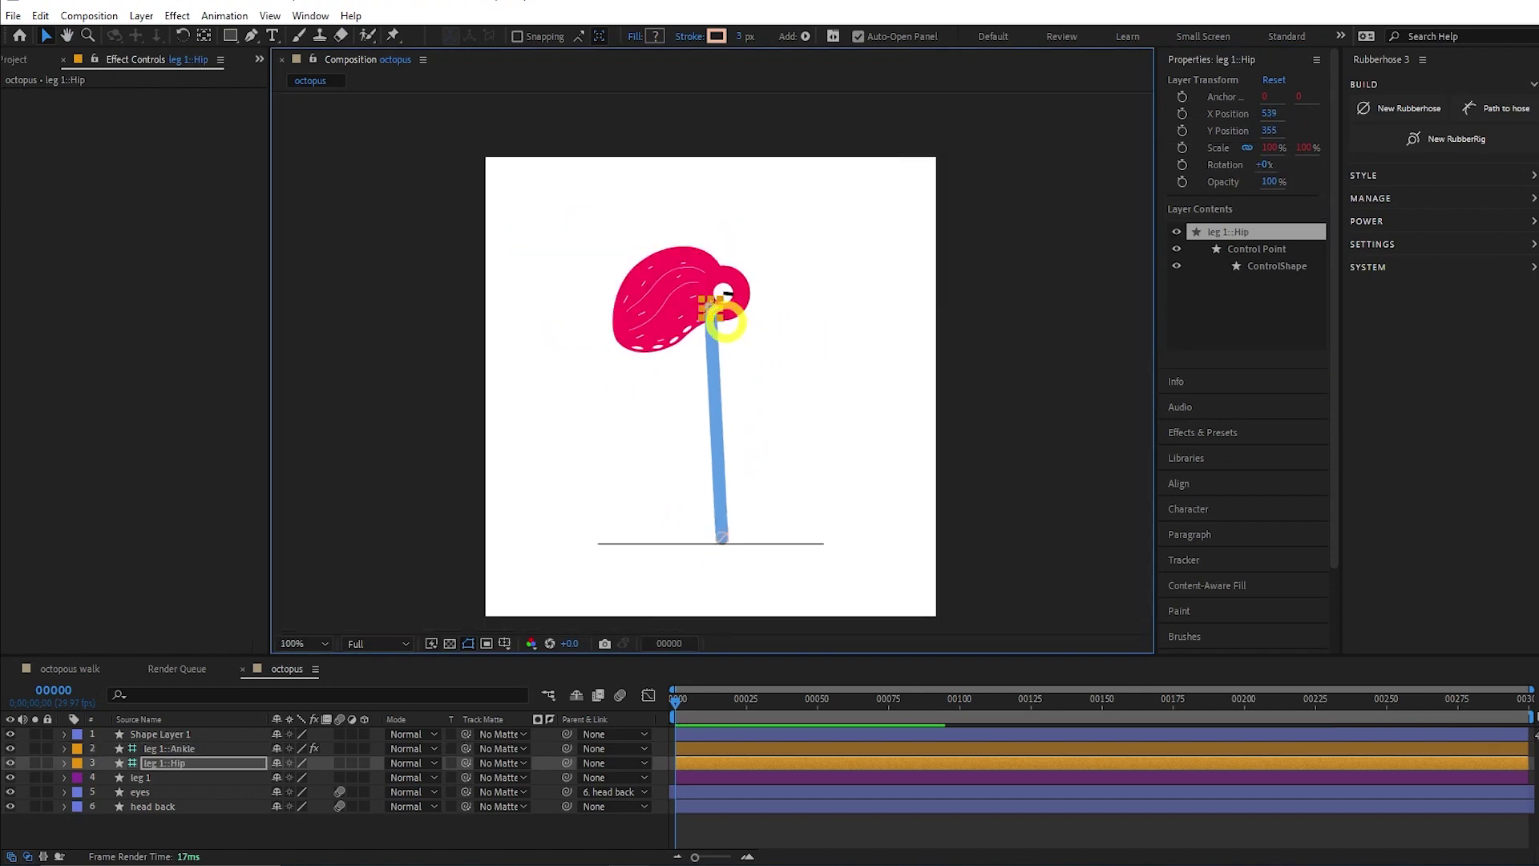
scroll(726, 321, up, 1)
scroll(726, 322, down, 1)
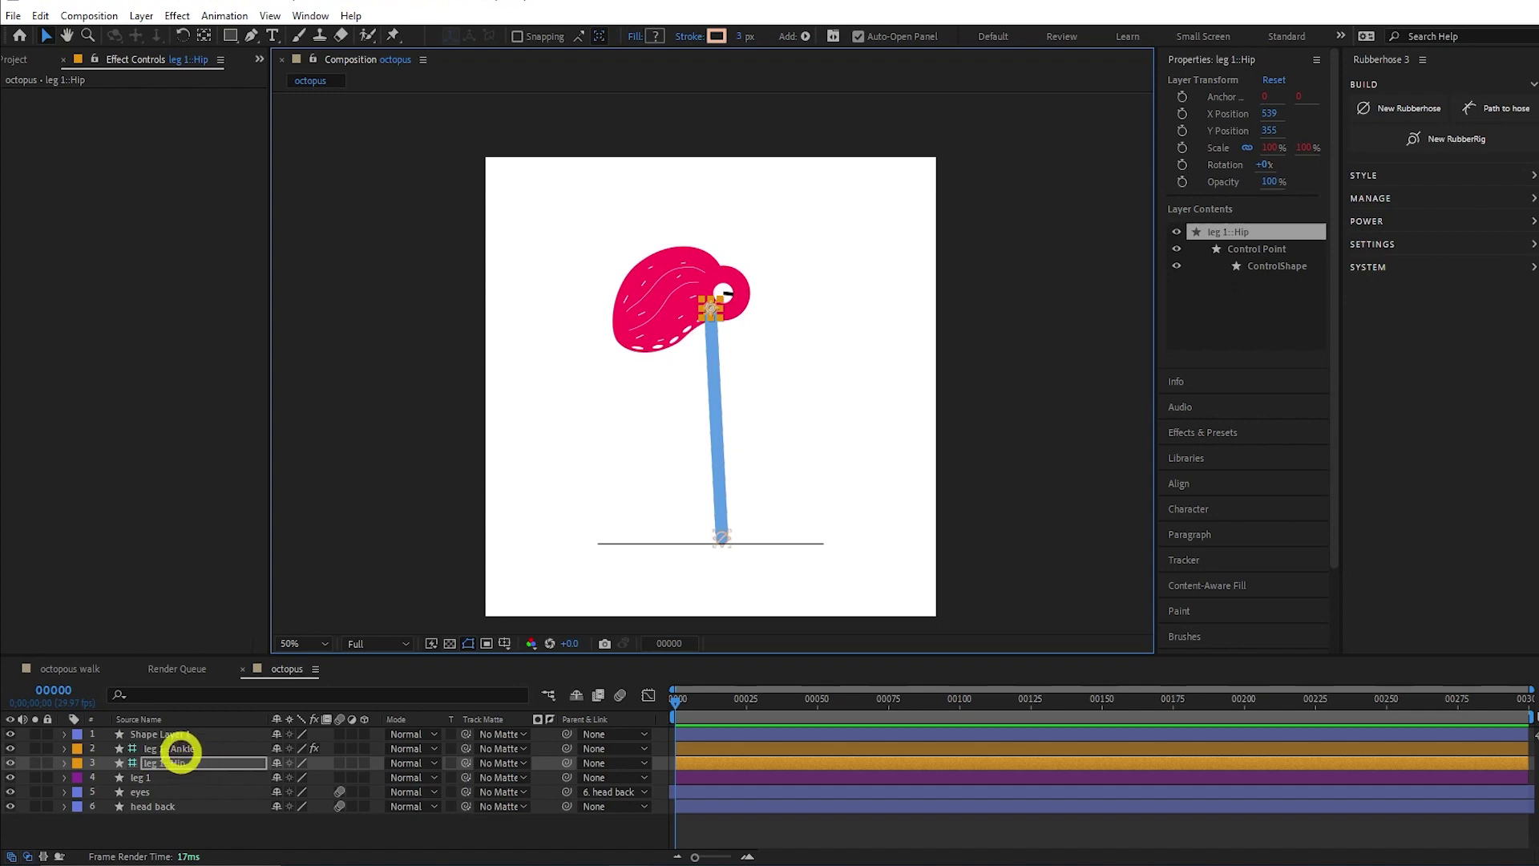
Set the Rubberhose 3 hose length of the leg's ankle controller to 599.
click(177, 746)
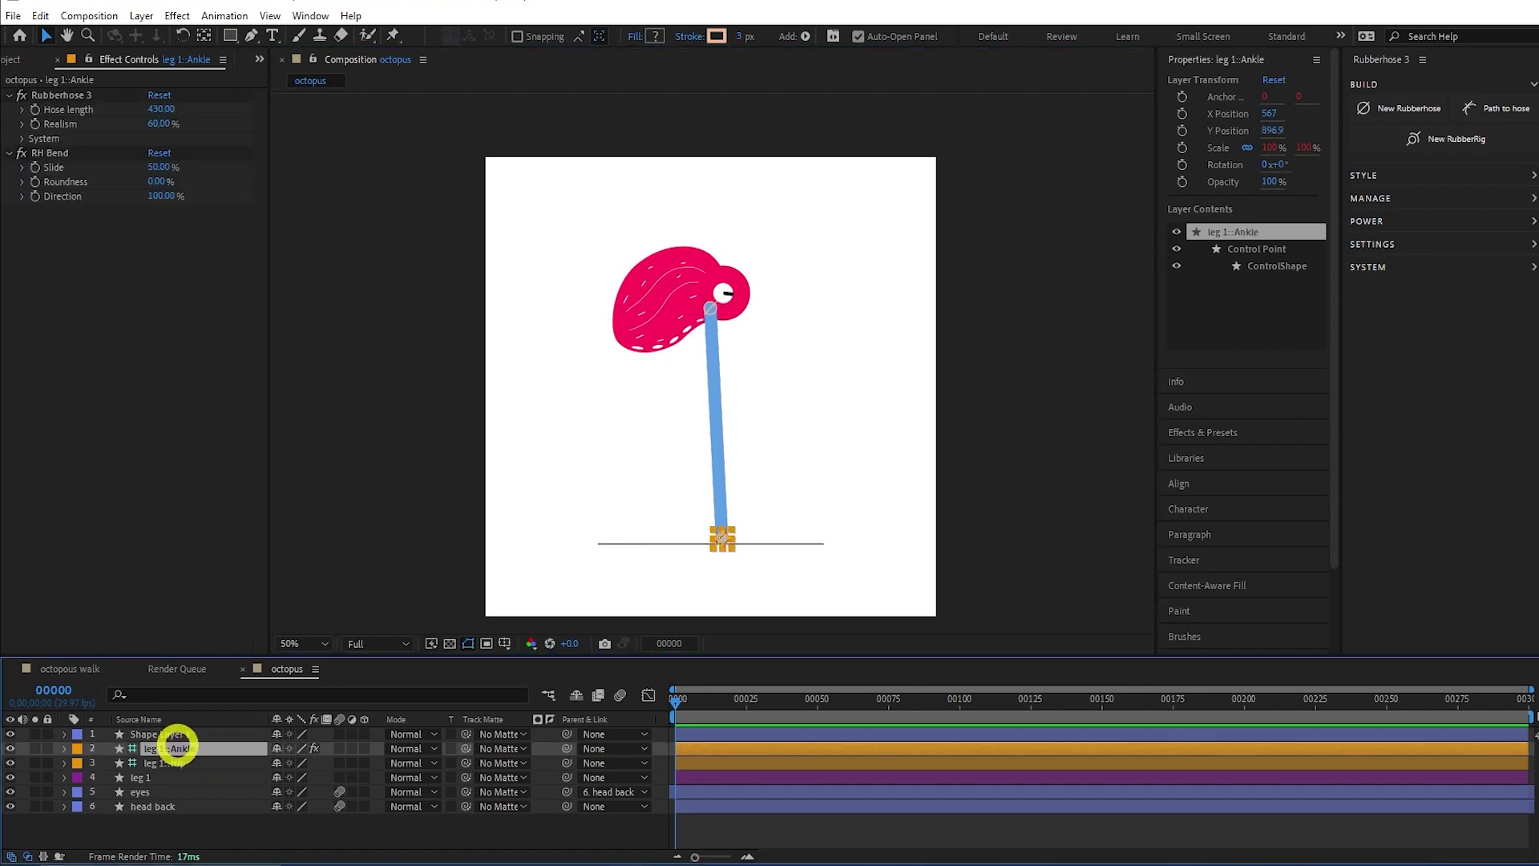
click(163, 108)
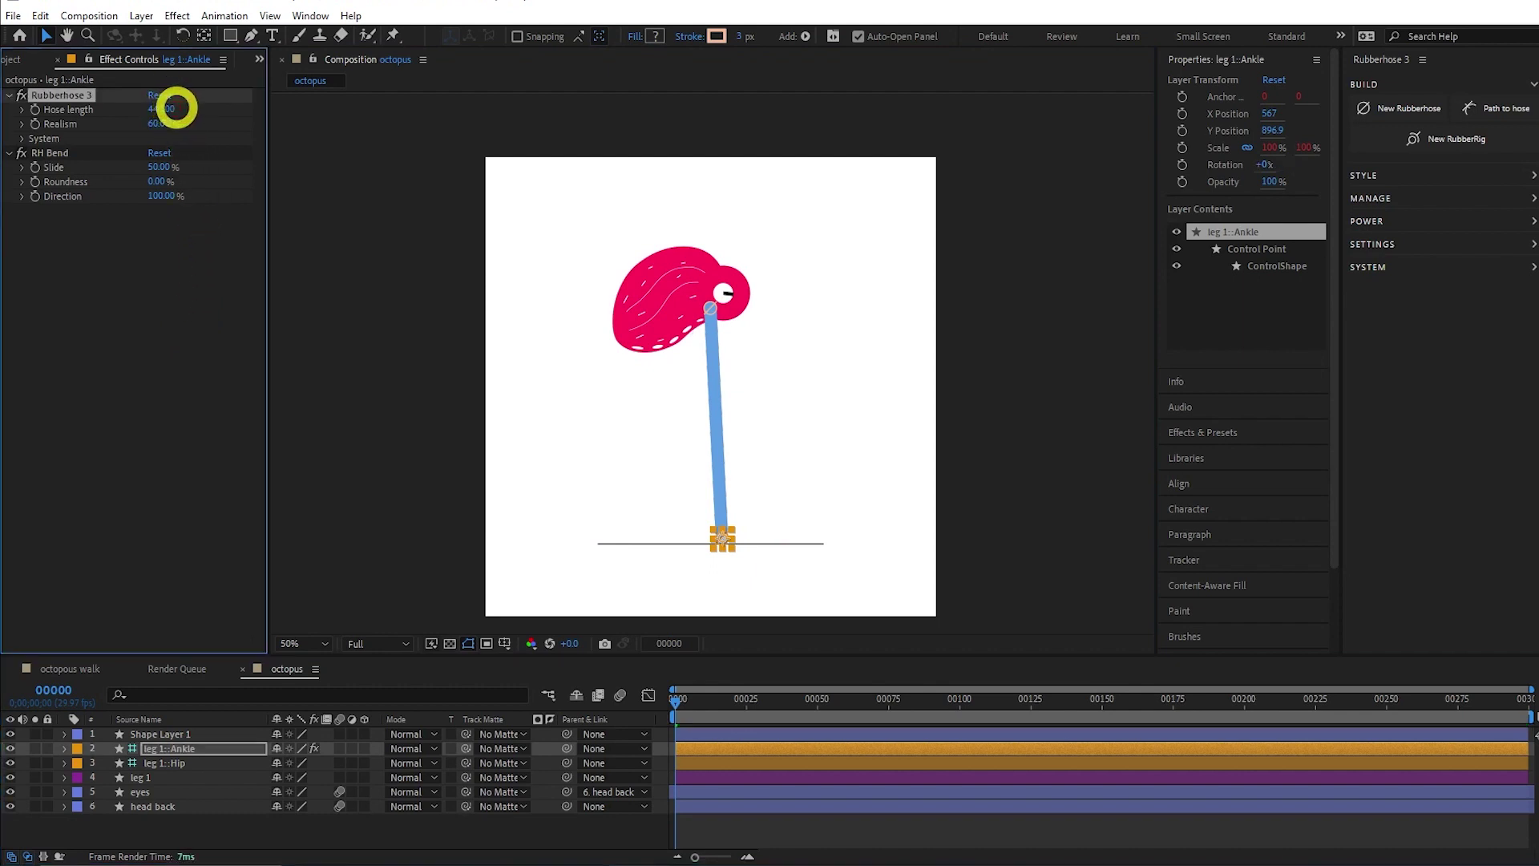
key(Return)
mouse_move(320, 112)
mouse_down()
mouse_move(275, 117)
mouse_move(295, 121)
mouse_up()
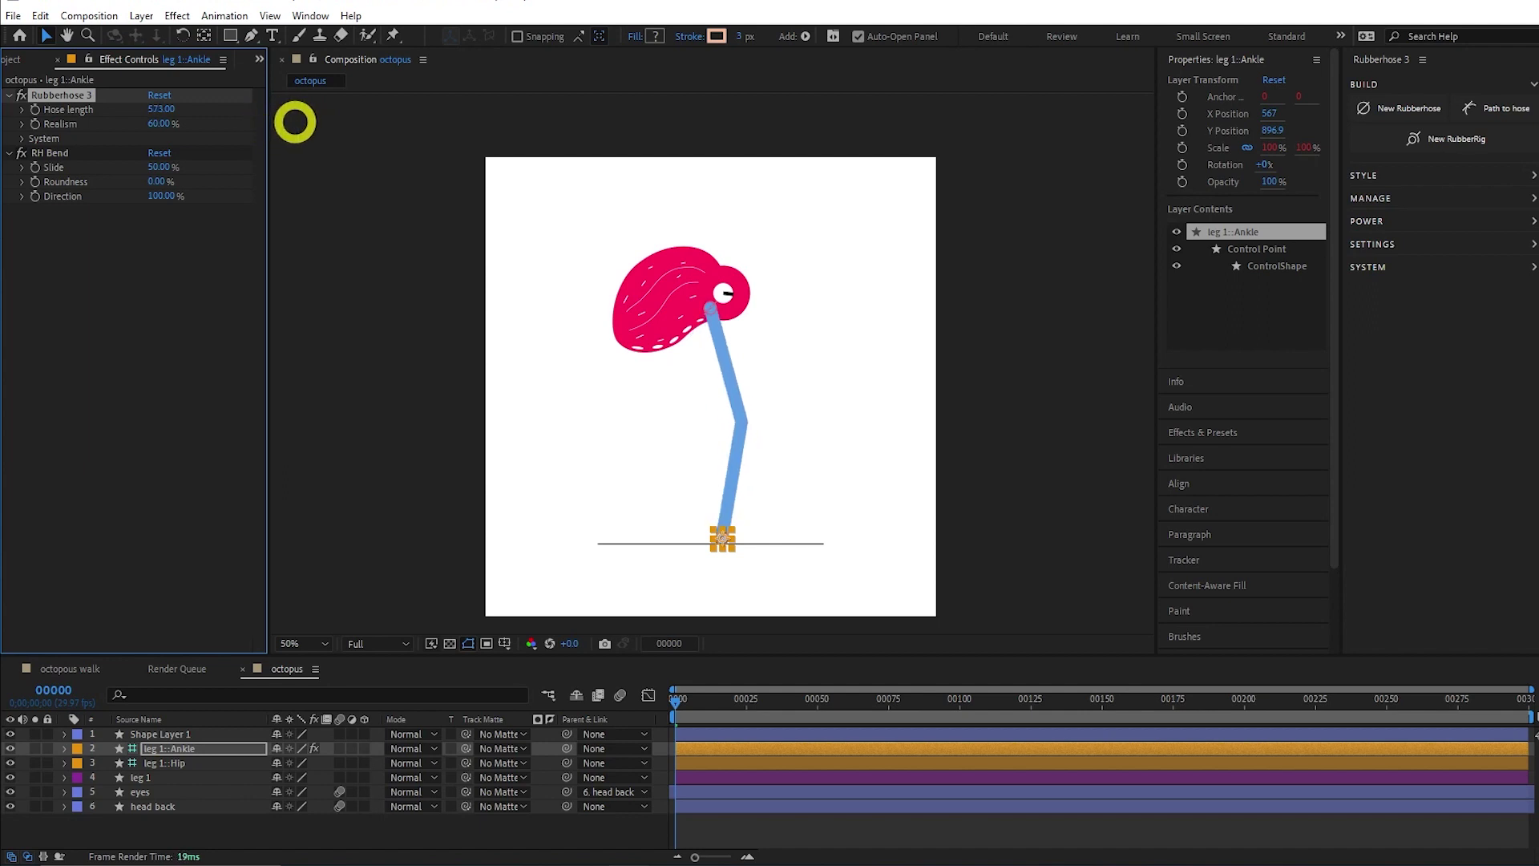
click(163, 108)
text(599)
key(Return)
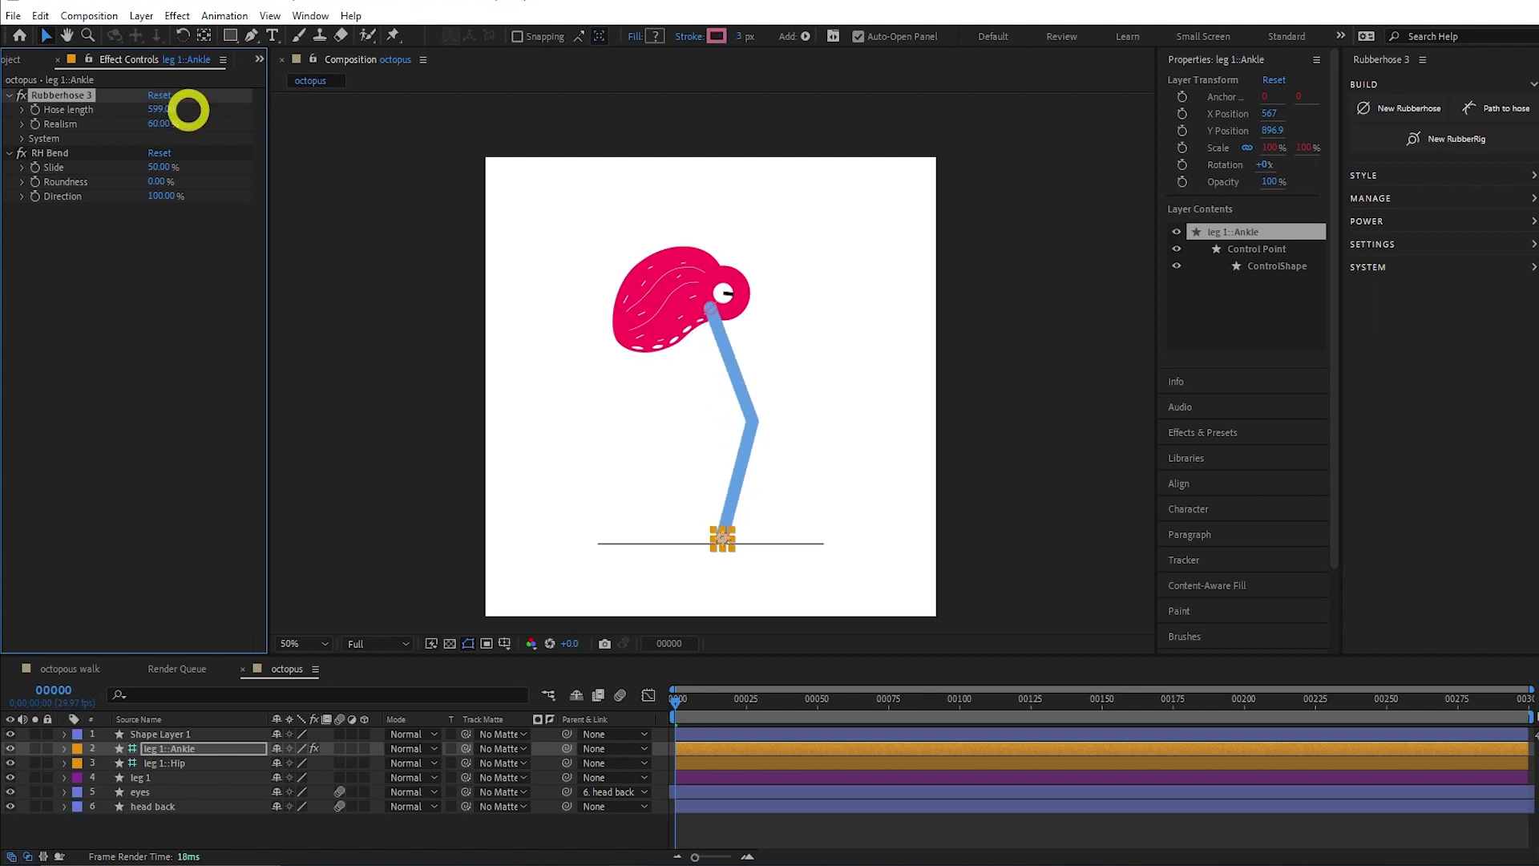
click(162, 109)
Parent the leg's hip controller to the head back layer and test the link by moving the head.
click(709, 311)
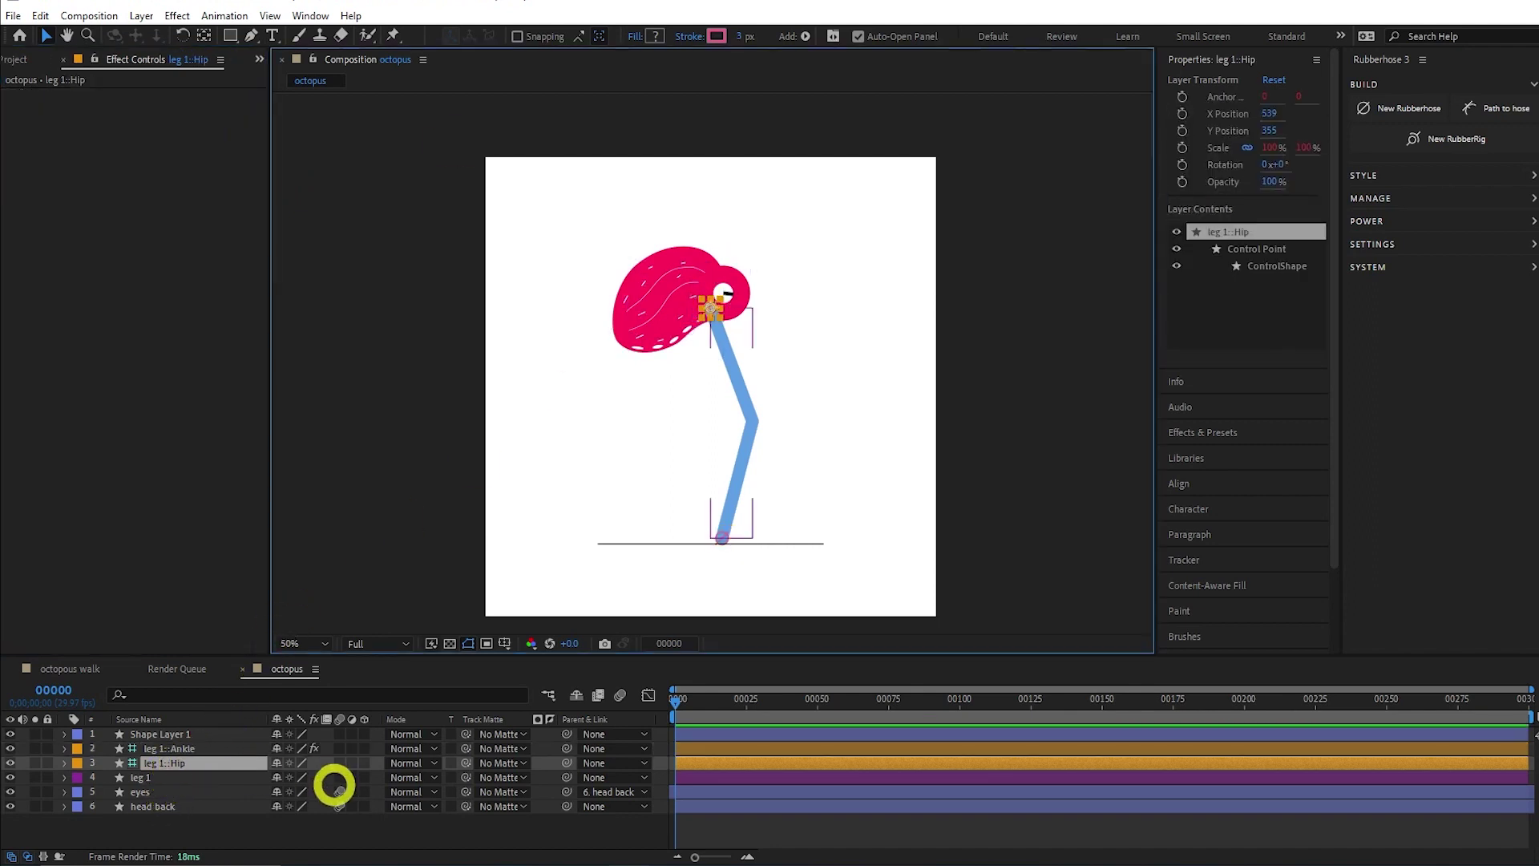
drag(564, 770, 262, 804)
click(261, 804)
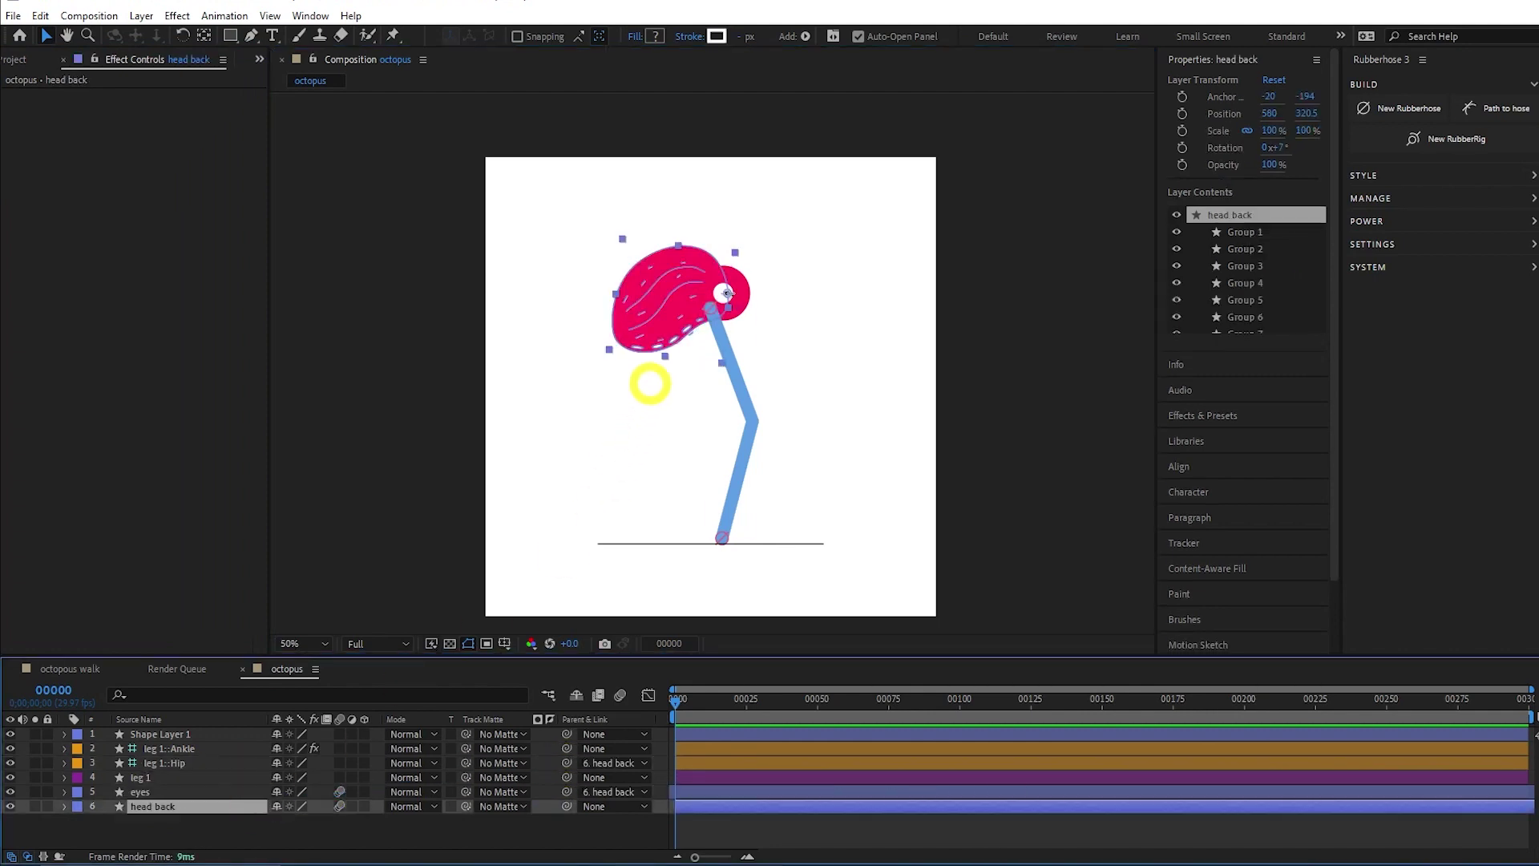
mouse_move(670, 294)
mouse_down()
mouse_move(672, 313)
mouse_move(687, 310)
mouse_move(642, 282)
mouse_move(674, 313)
mouse_move(693, 298)
mouse_move(639, 313)
mouse_move(684, 334)
mouse_move(636, 302)
mouse_move(672, 331)
mouse_move(678, 277)
mouse_up()
Apply the Rubberhose Wavy Gravy style to the leg through its ankle controller.
click(181, 749)
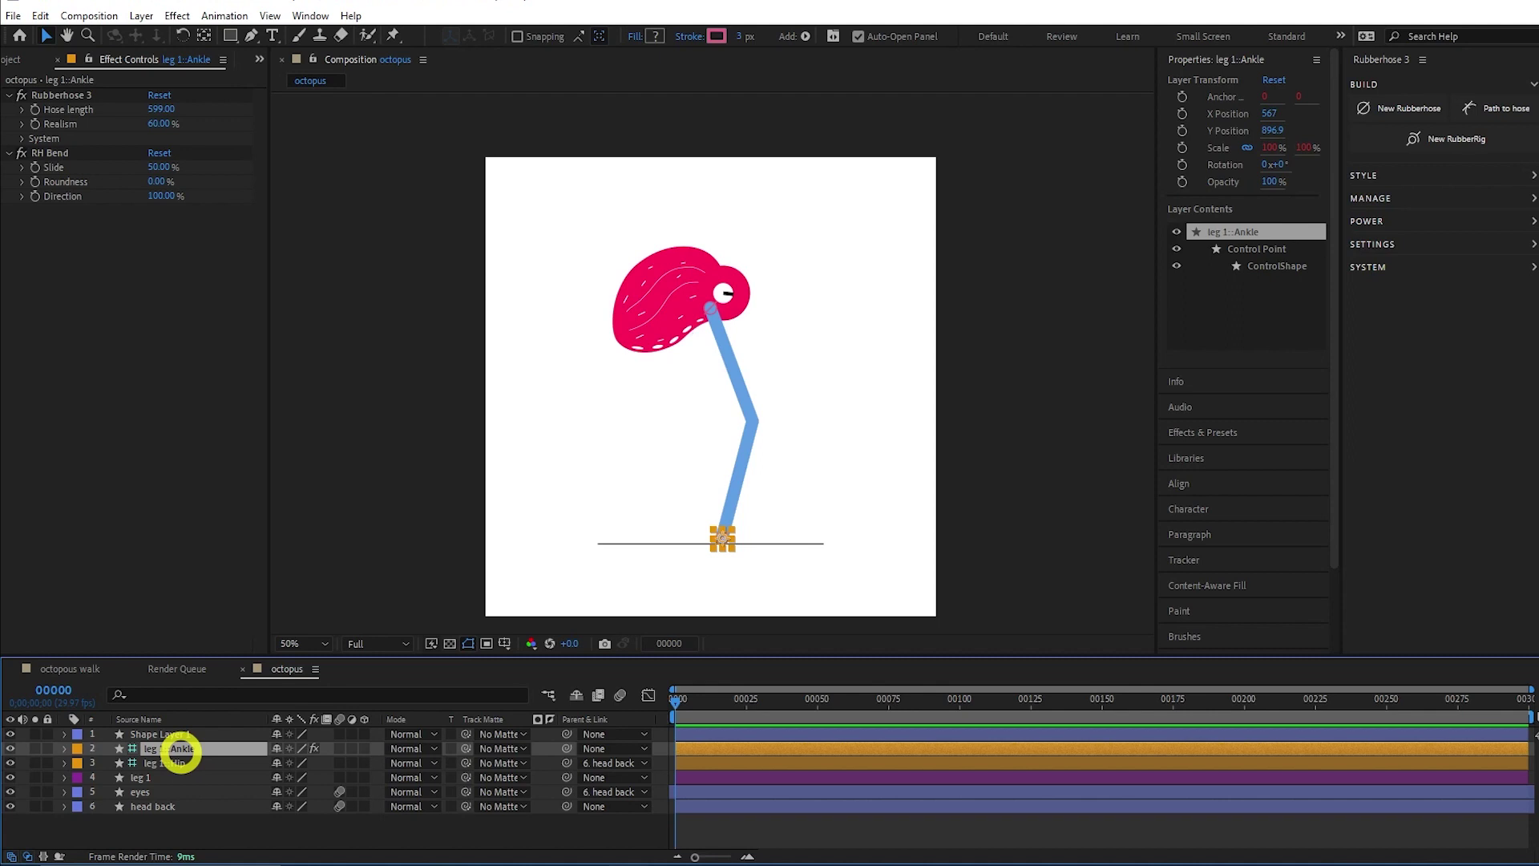
click(1352, 175)
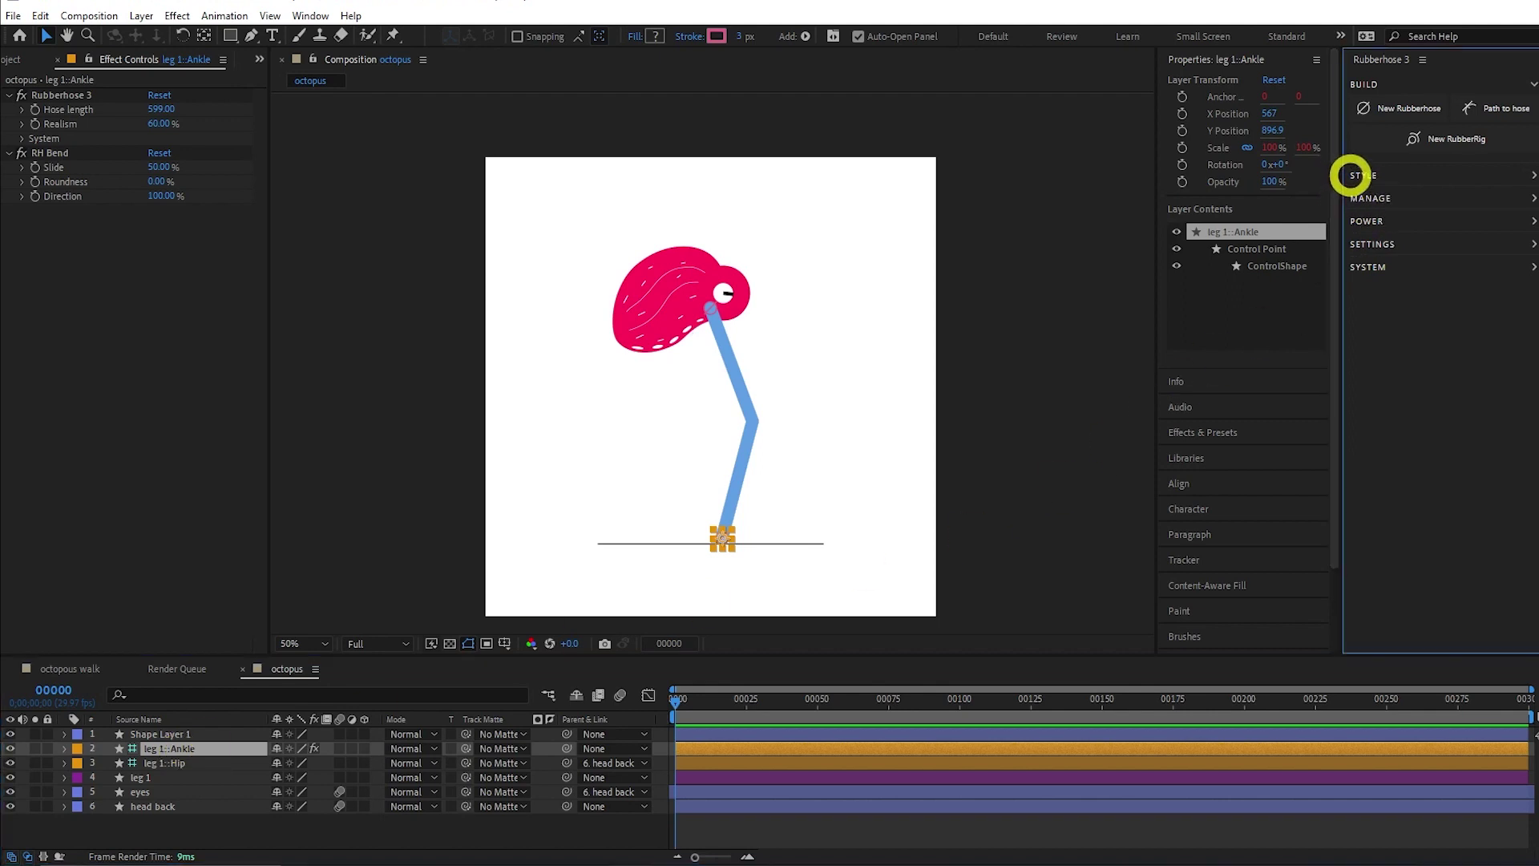
scroll(1407, 225, down, 3)
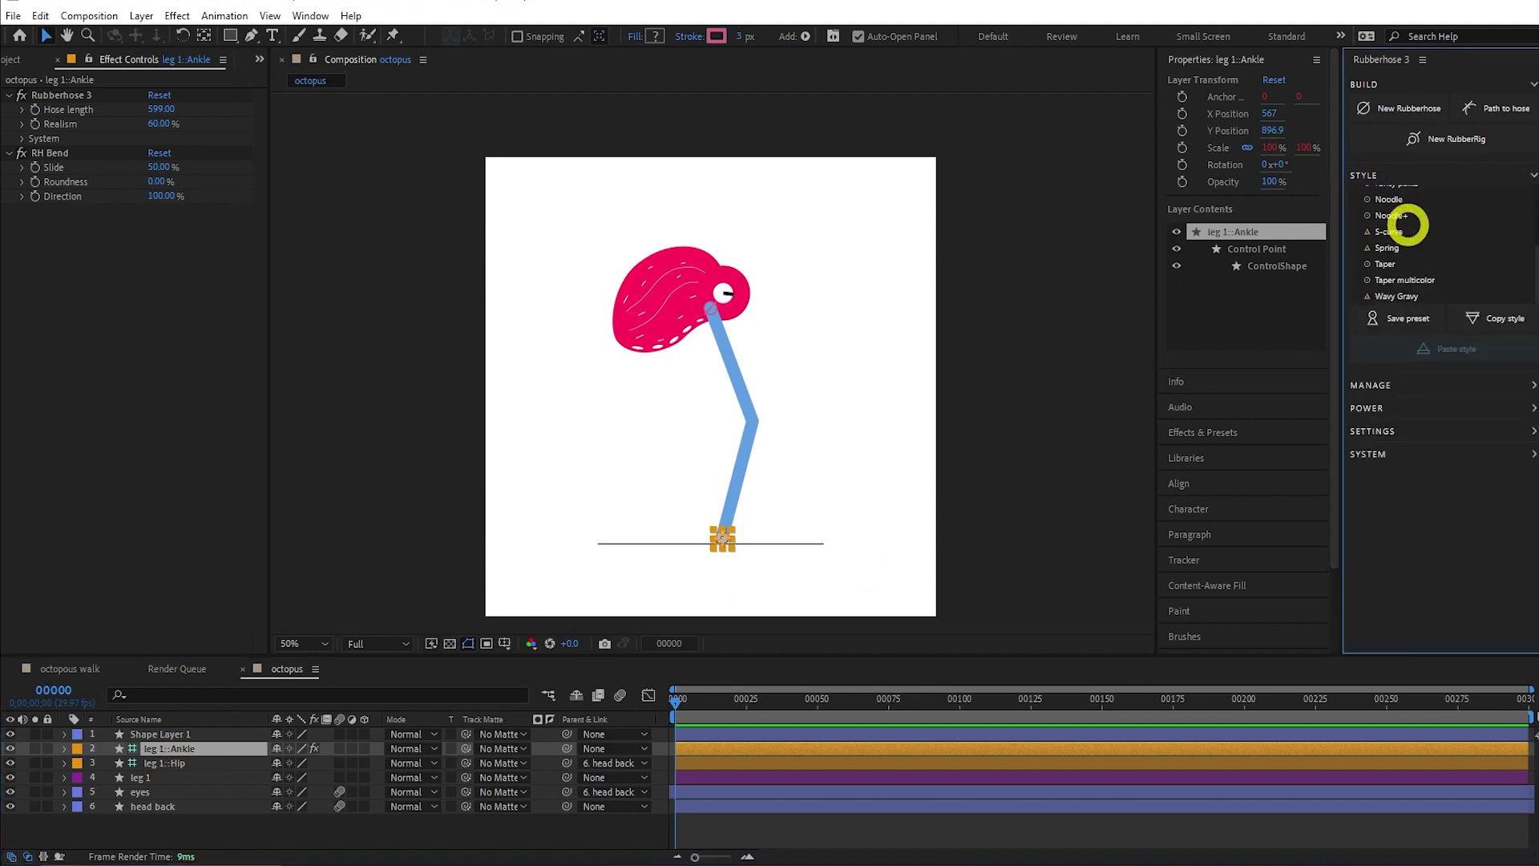
click(1394, 215)
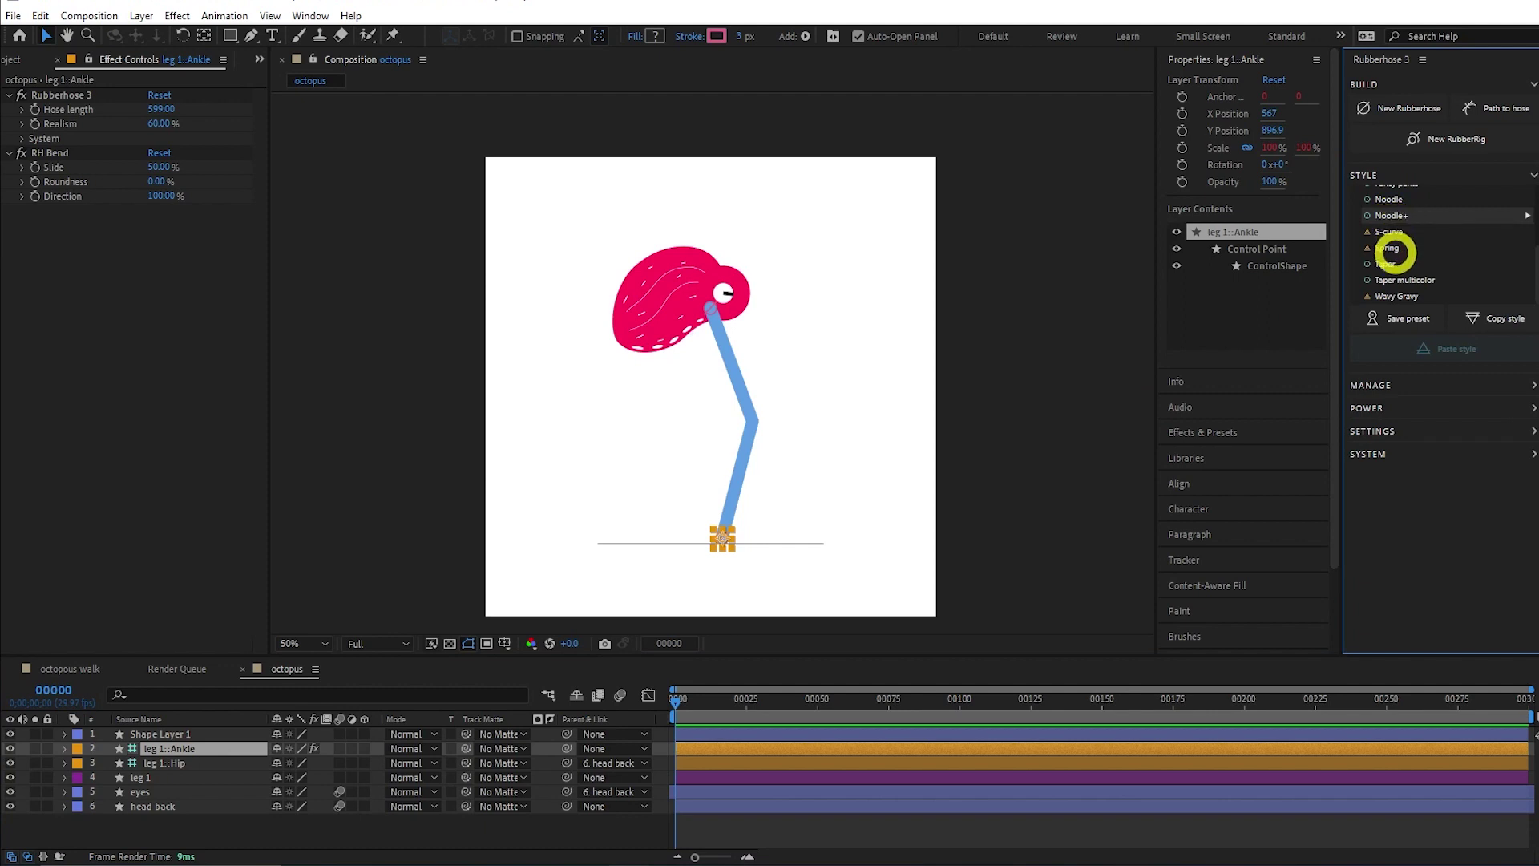
click(1397, 295)
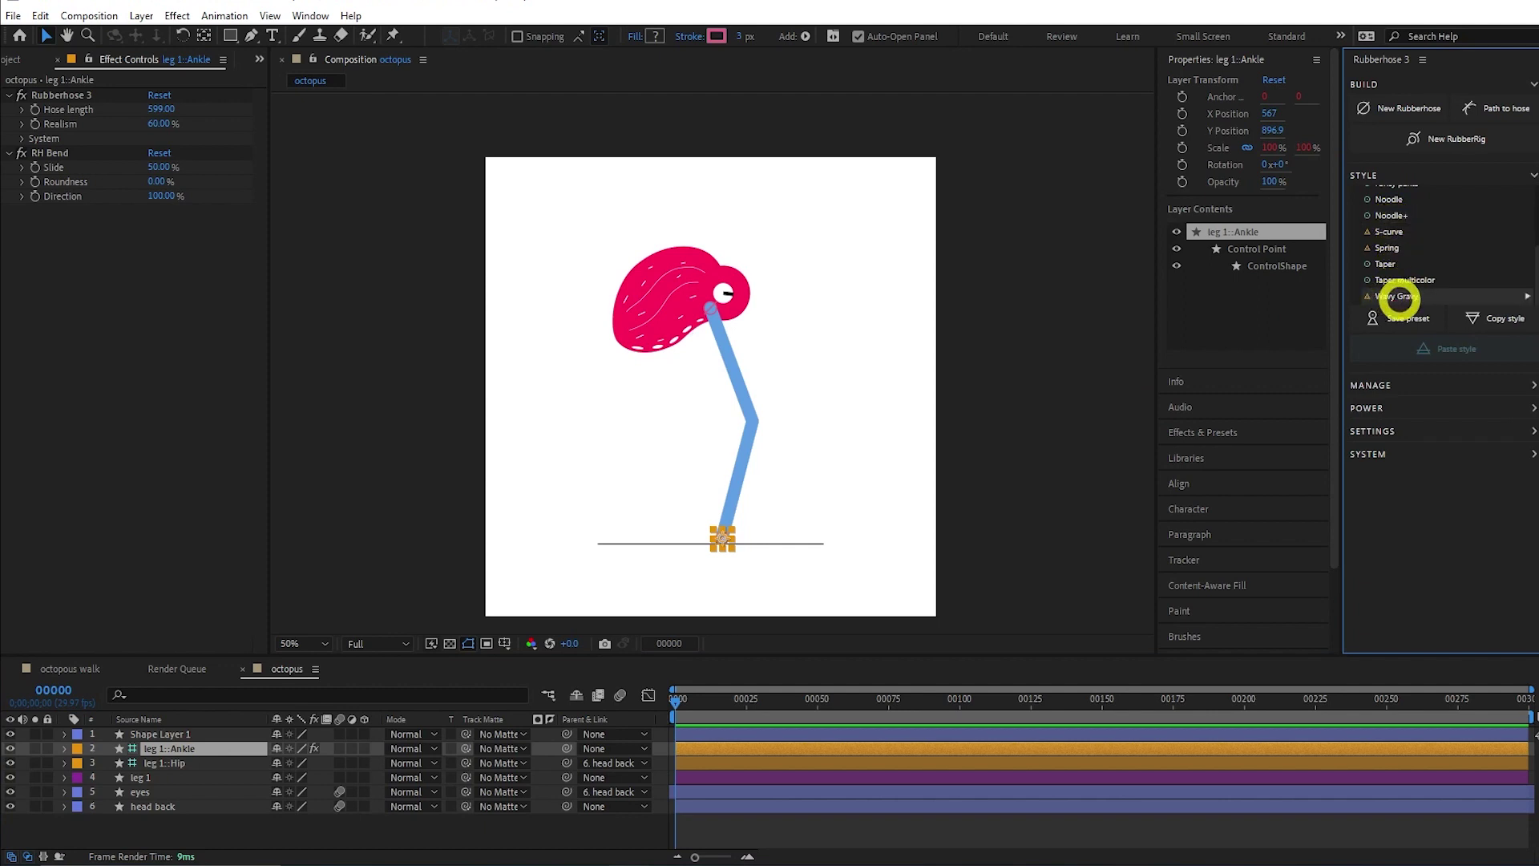
click(1408, 296)
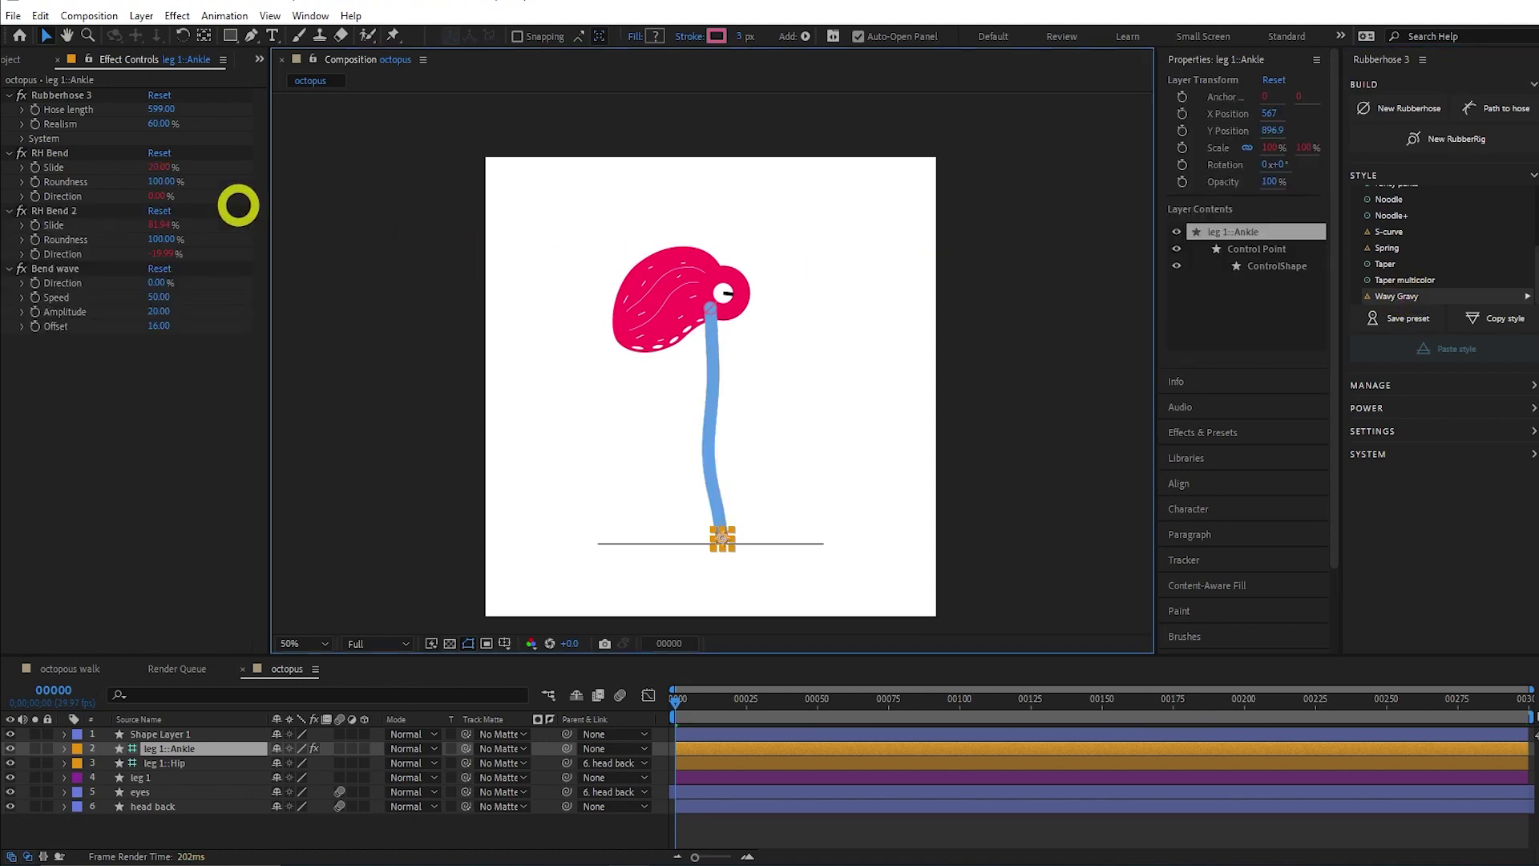
Examine the leg's RH Bend, RH Bend 2 and Bend wave effects and preview the leg's wave motion.
click(54, 210)
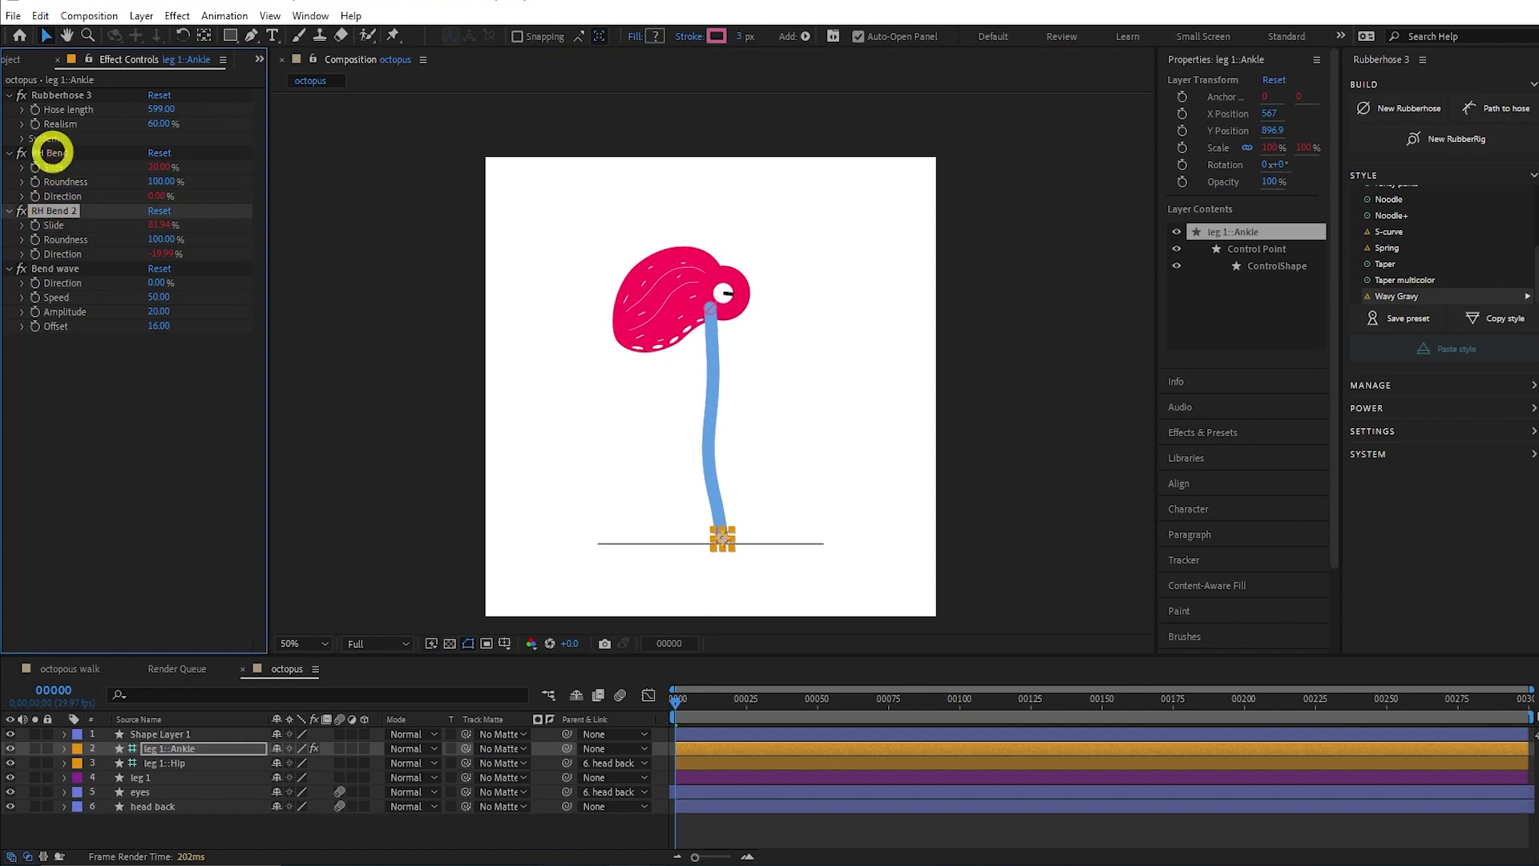
click(52, 152)
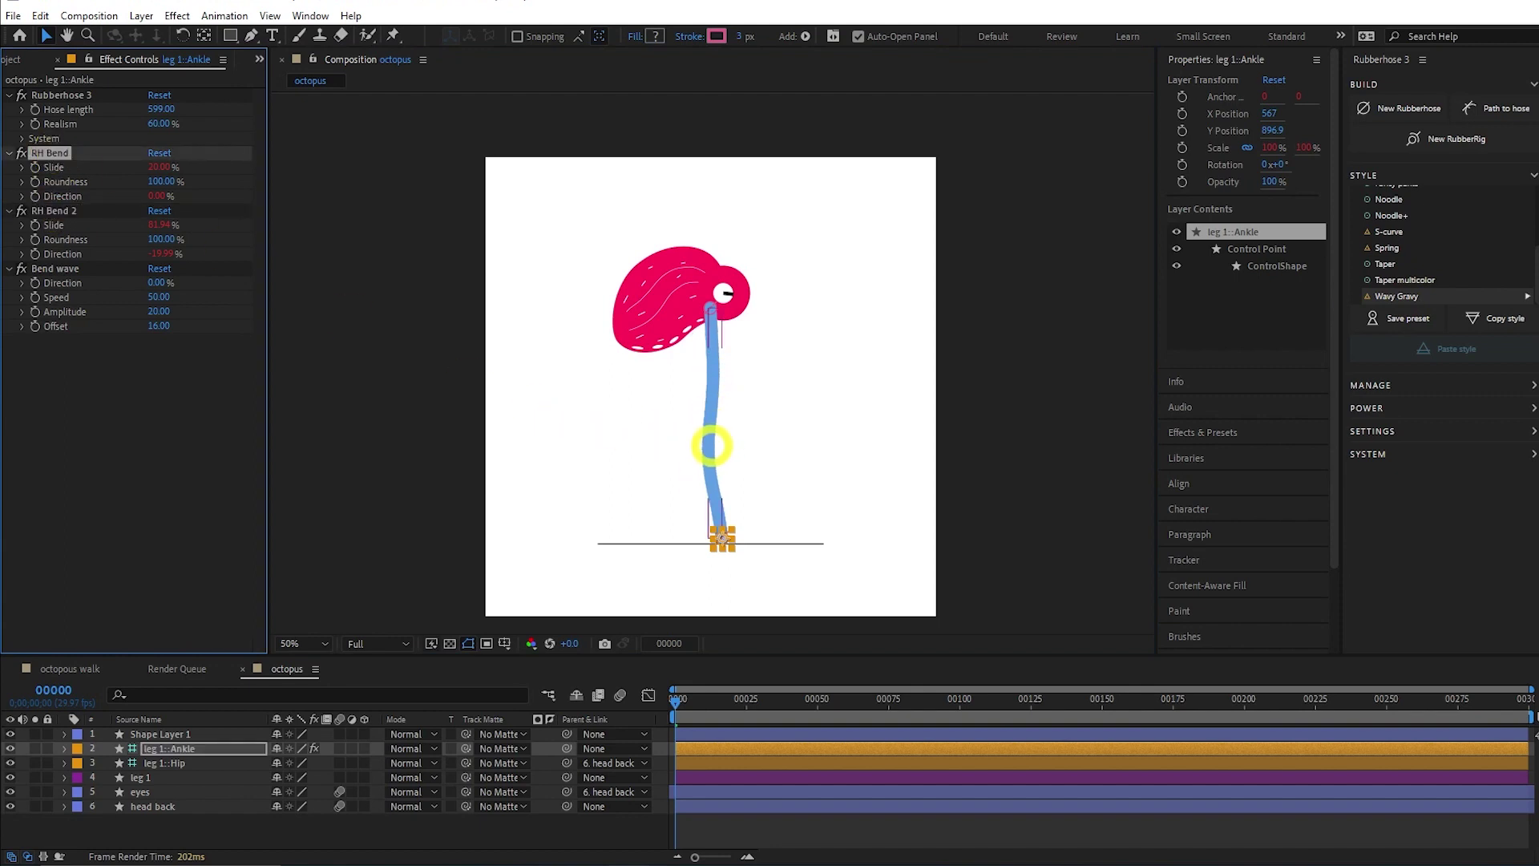
click(60, 268)
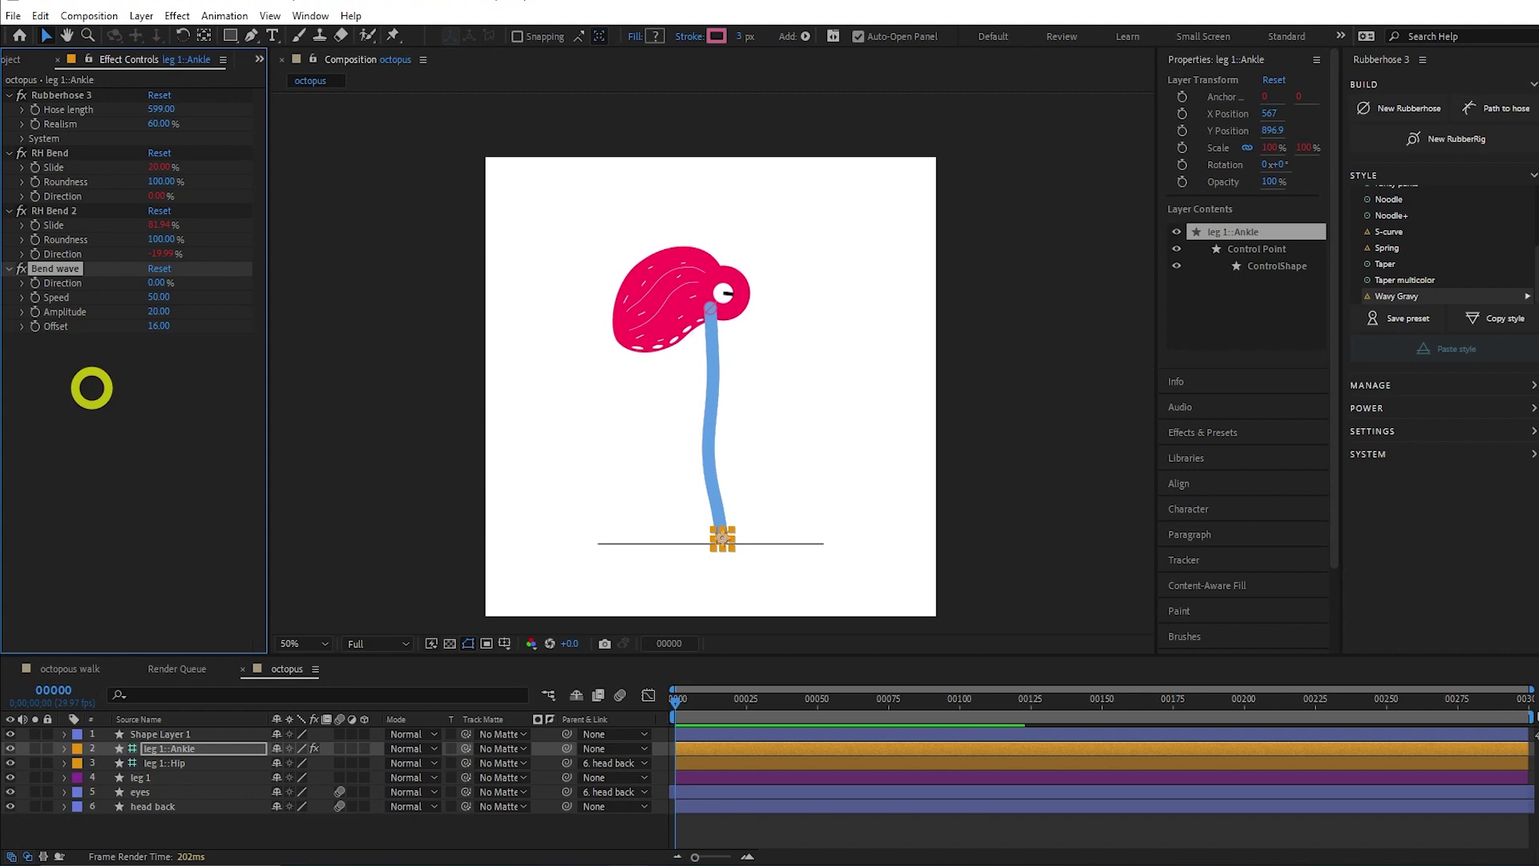
key(space)
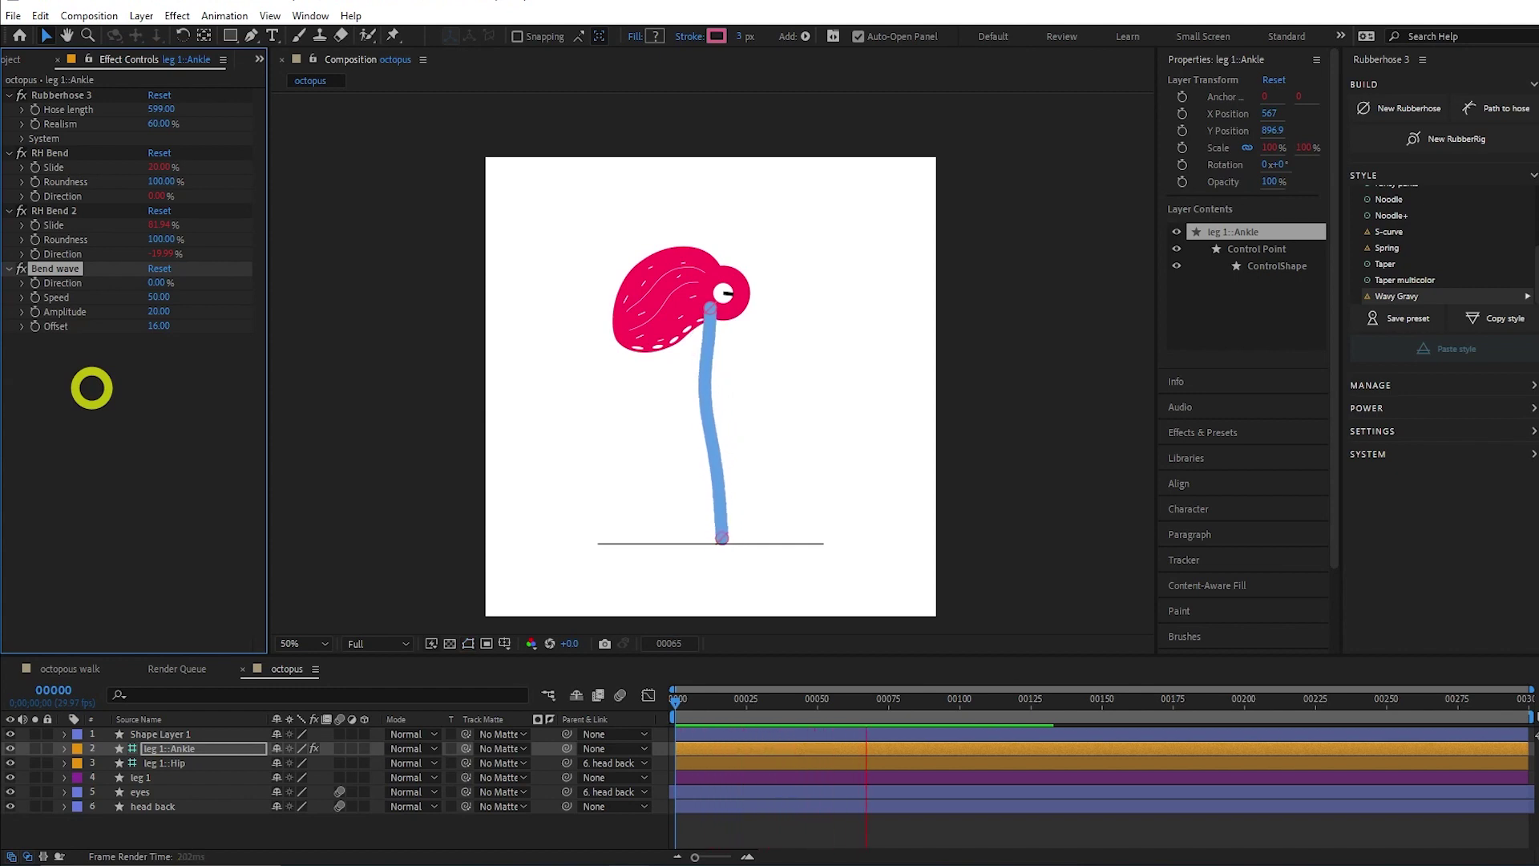
key(space)
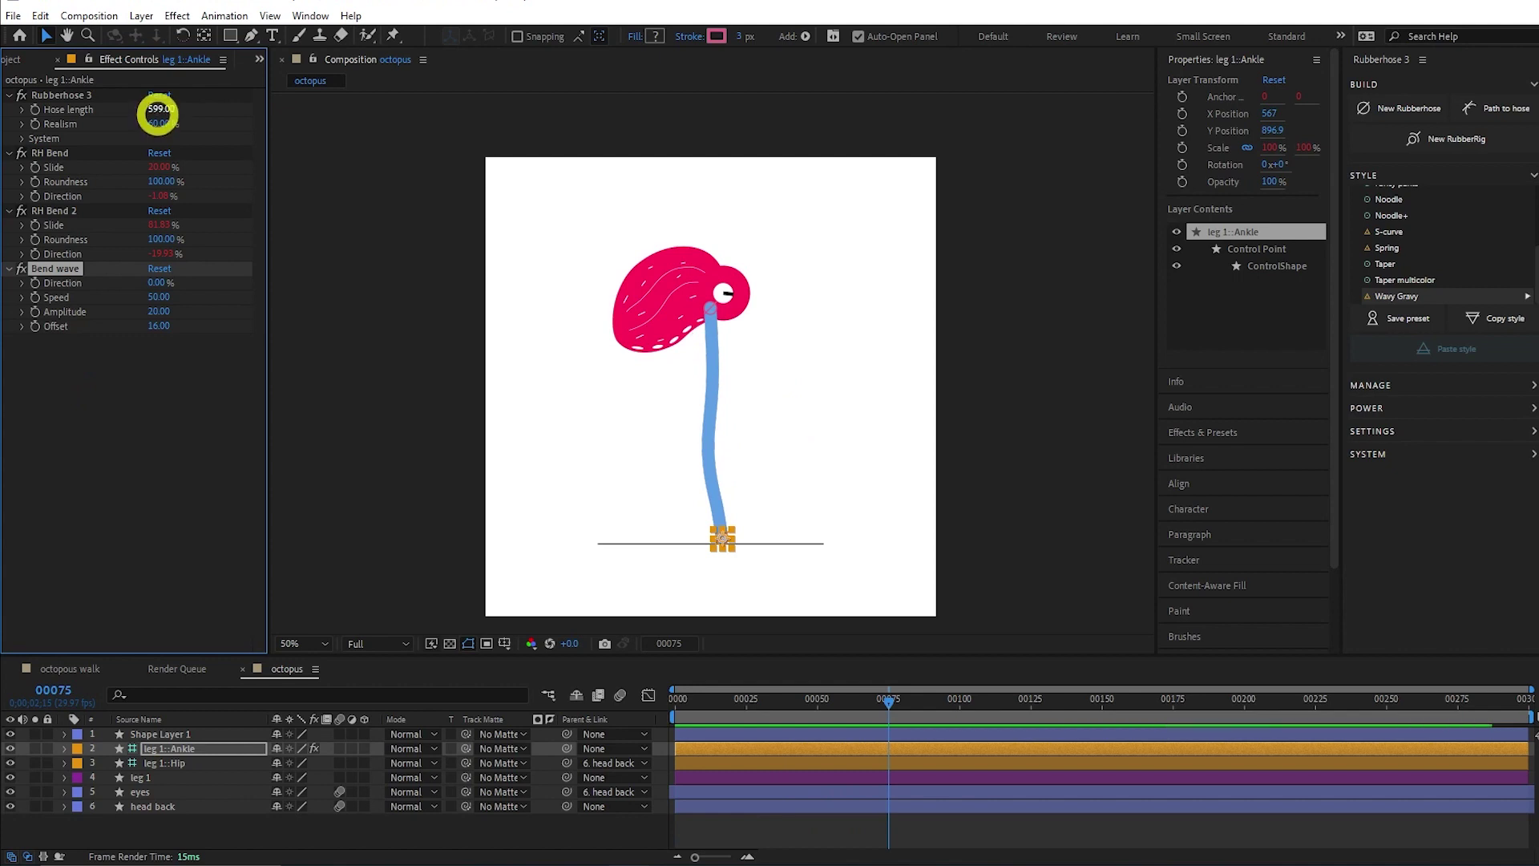
Raise the leg's hose length to 988, preview the stronger wave, and return to frame 0.
drag(162, 108, 920, 486)
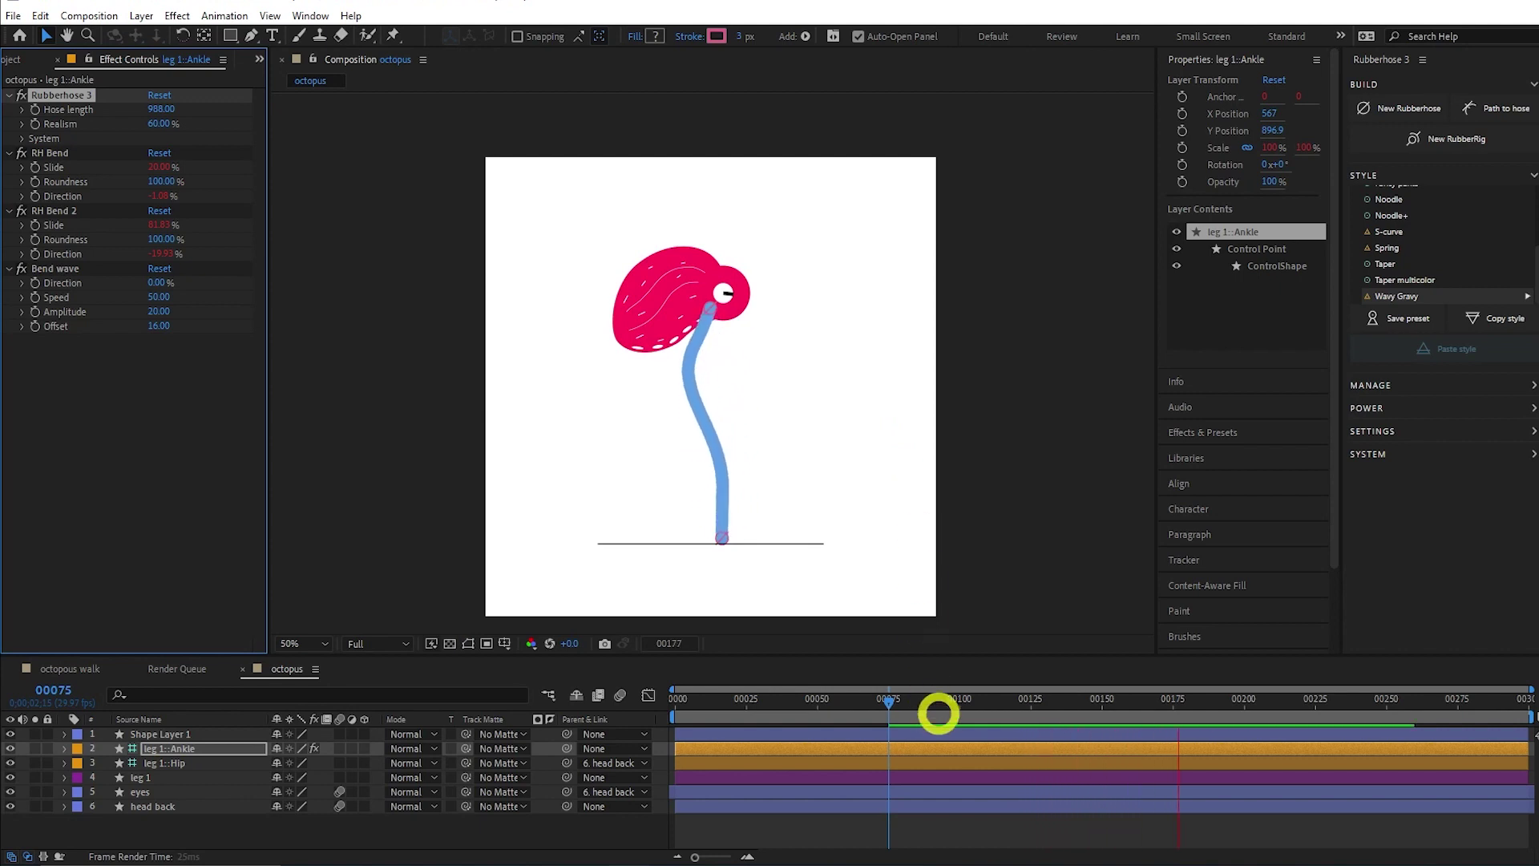
key(space)
drag(938, 709, 671, 704)
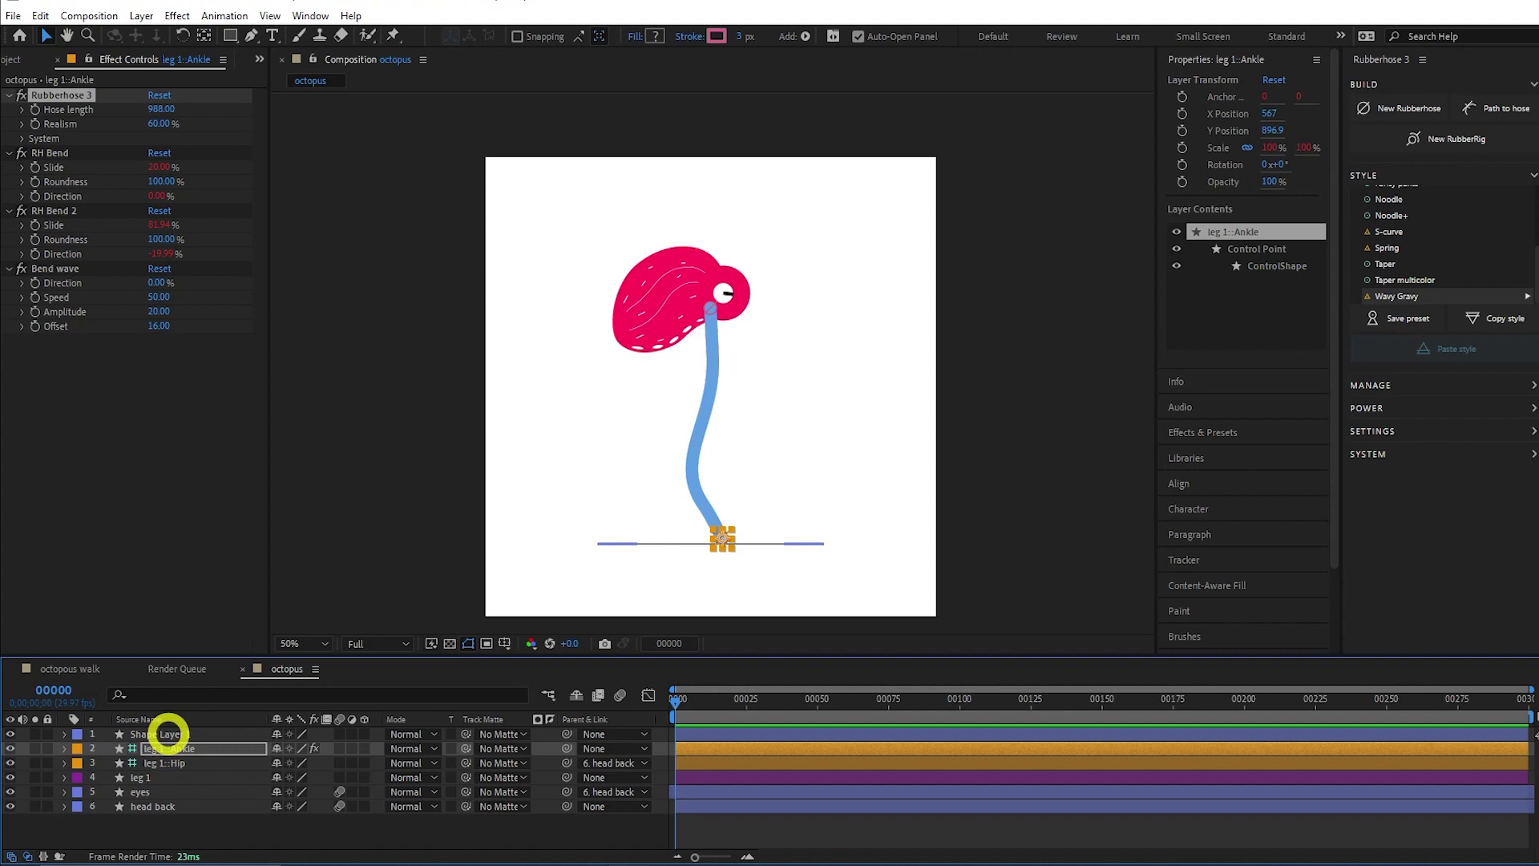
Apply the Rubberhose Taper style to the leg through its ankle controller.
click(168, 734)
click(168, 752)
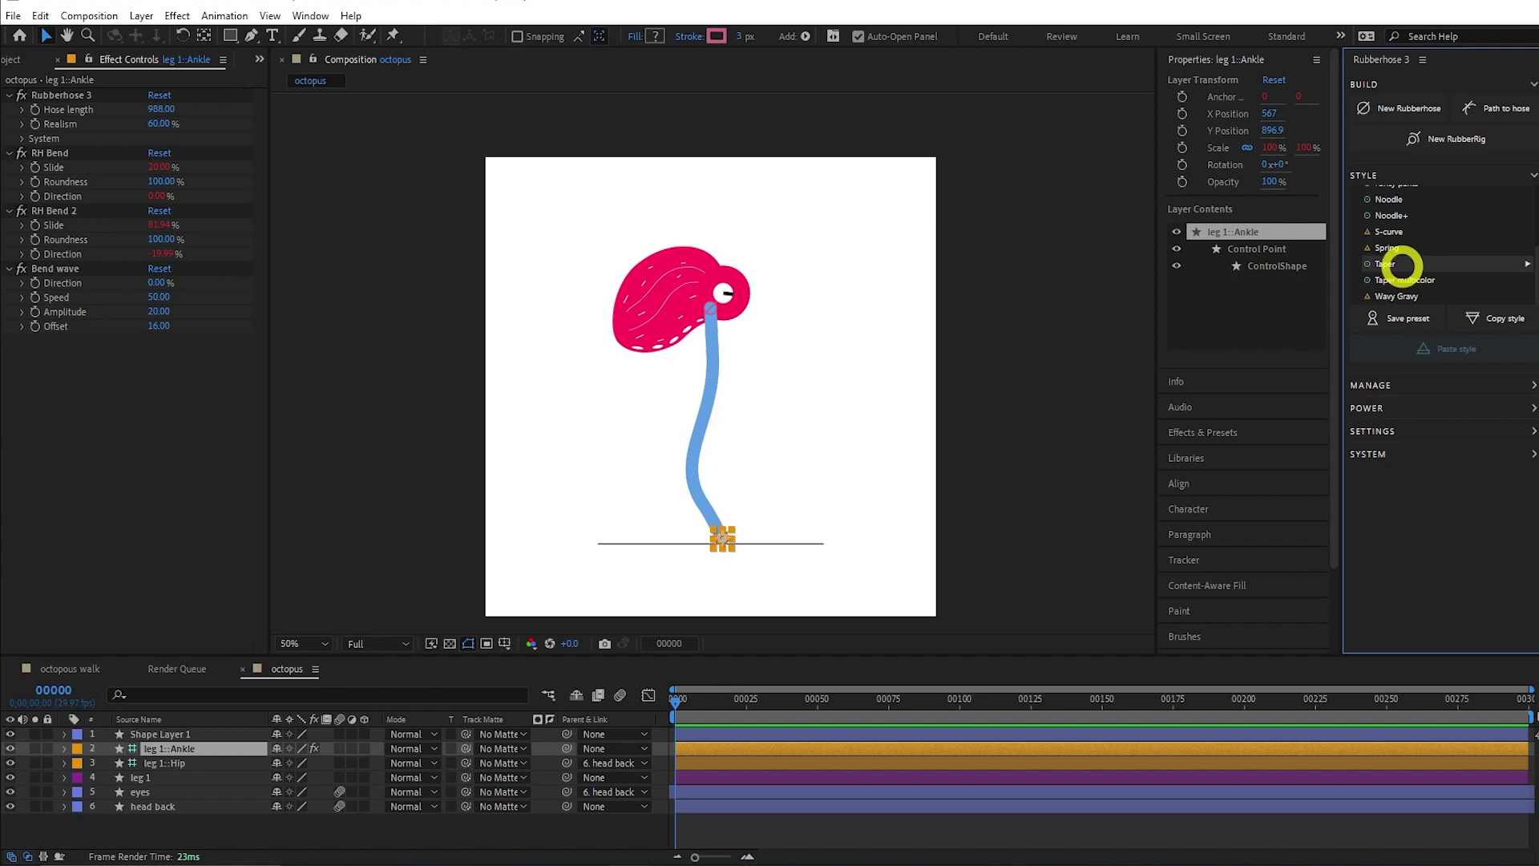
click(1400, 265)
Move the leg 1 layer and its ankle and hip controllers below the head back layer in the layer order.
click(172, 778)
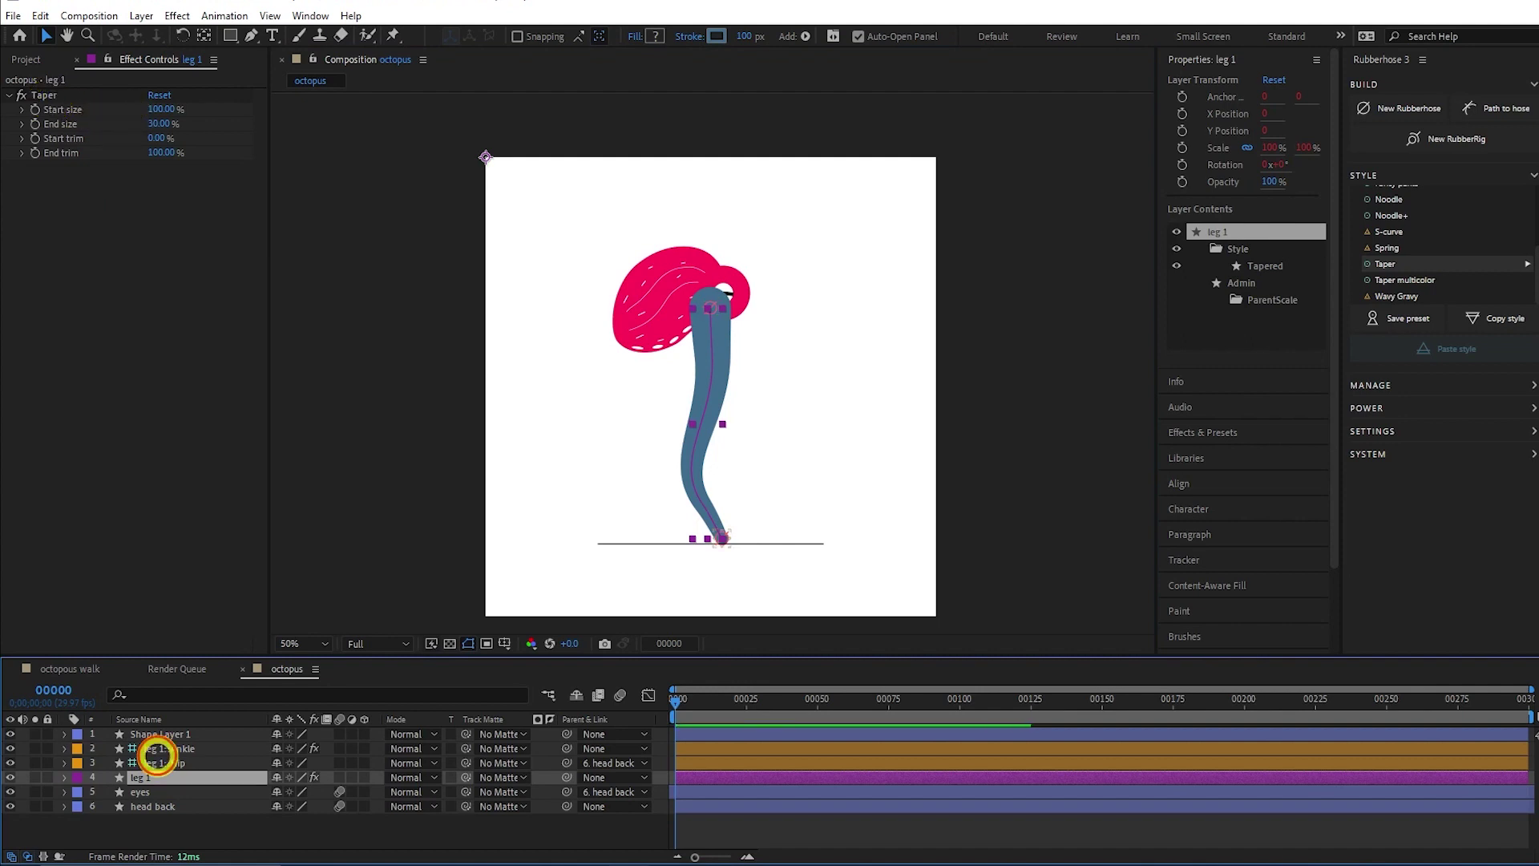
shift+click(157, 750)
drag(155, 763, 156, 823)
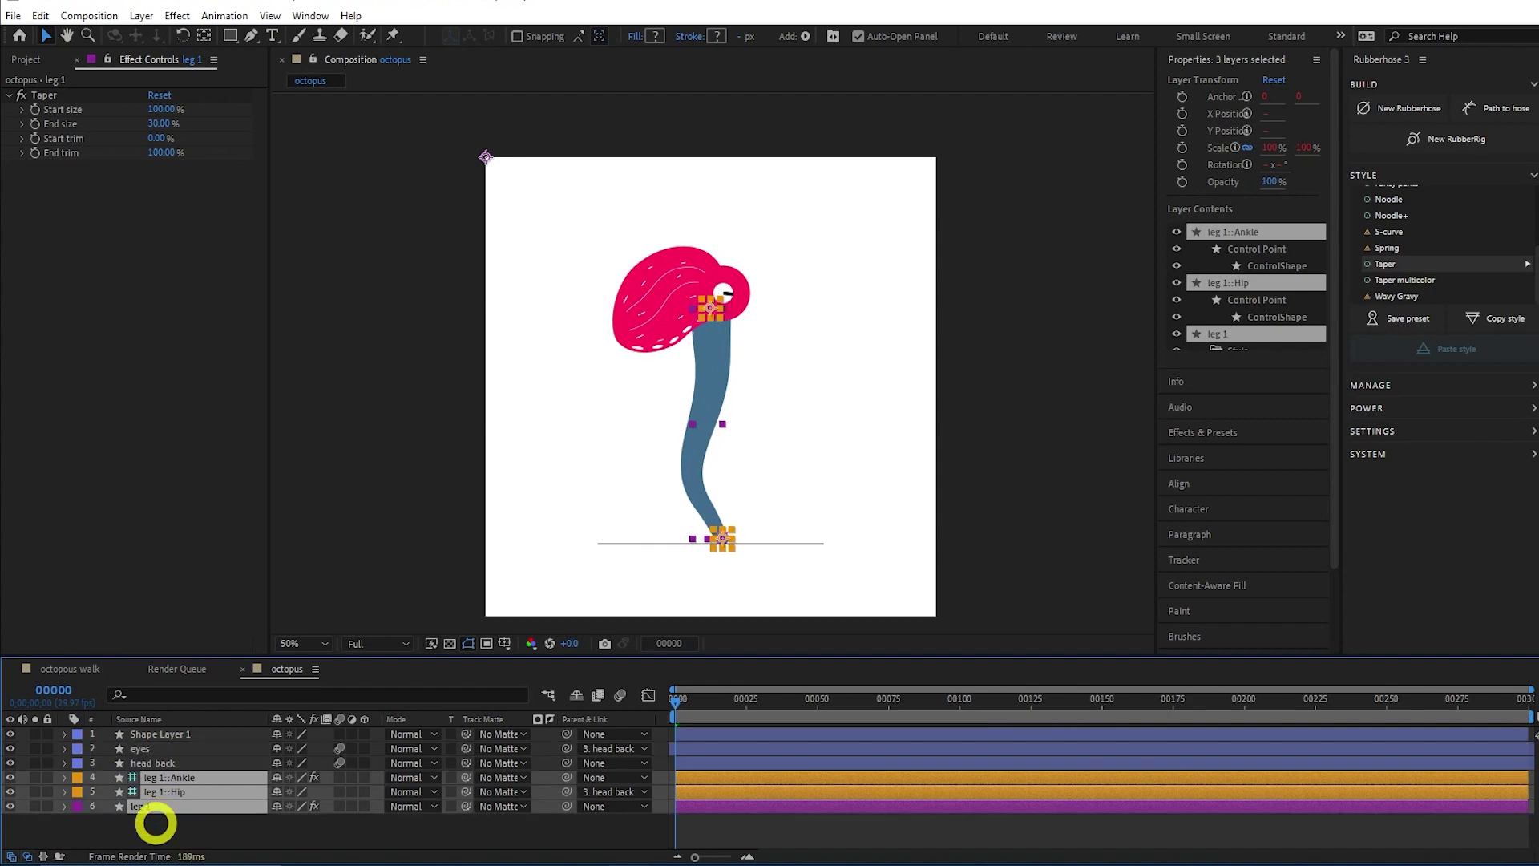
Change the leg 1 stroke colour to the head's pink (FF195A) by sampling it from the head.
click(156, 807)
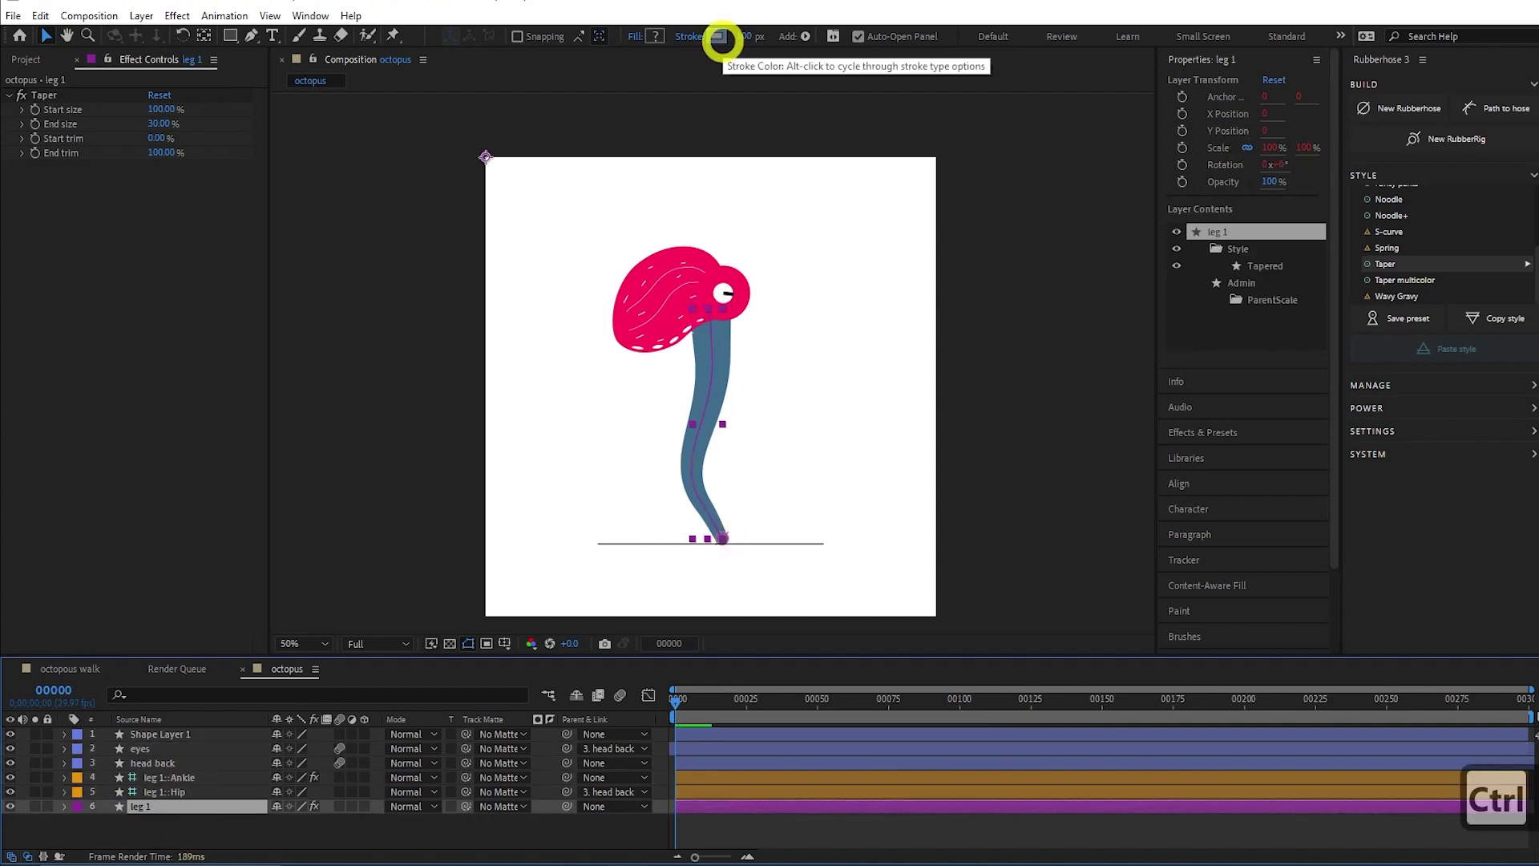
click(719, 36)
click(1171, 500)
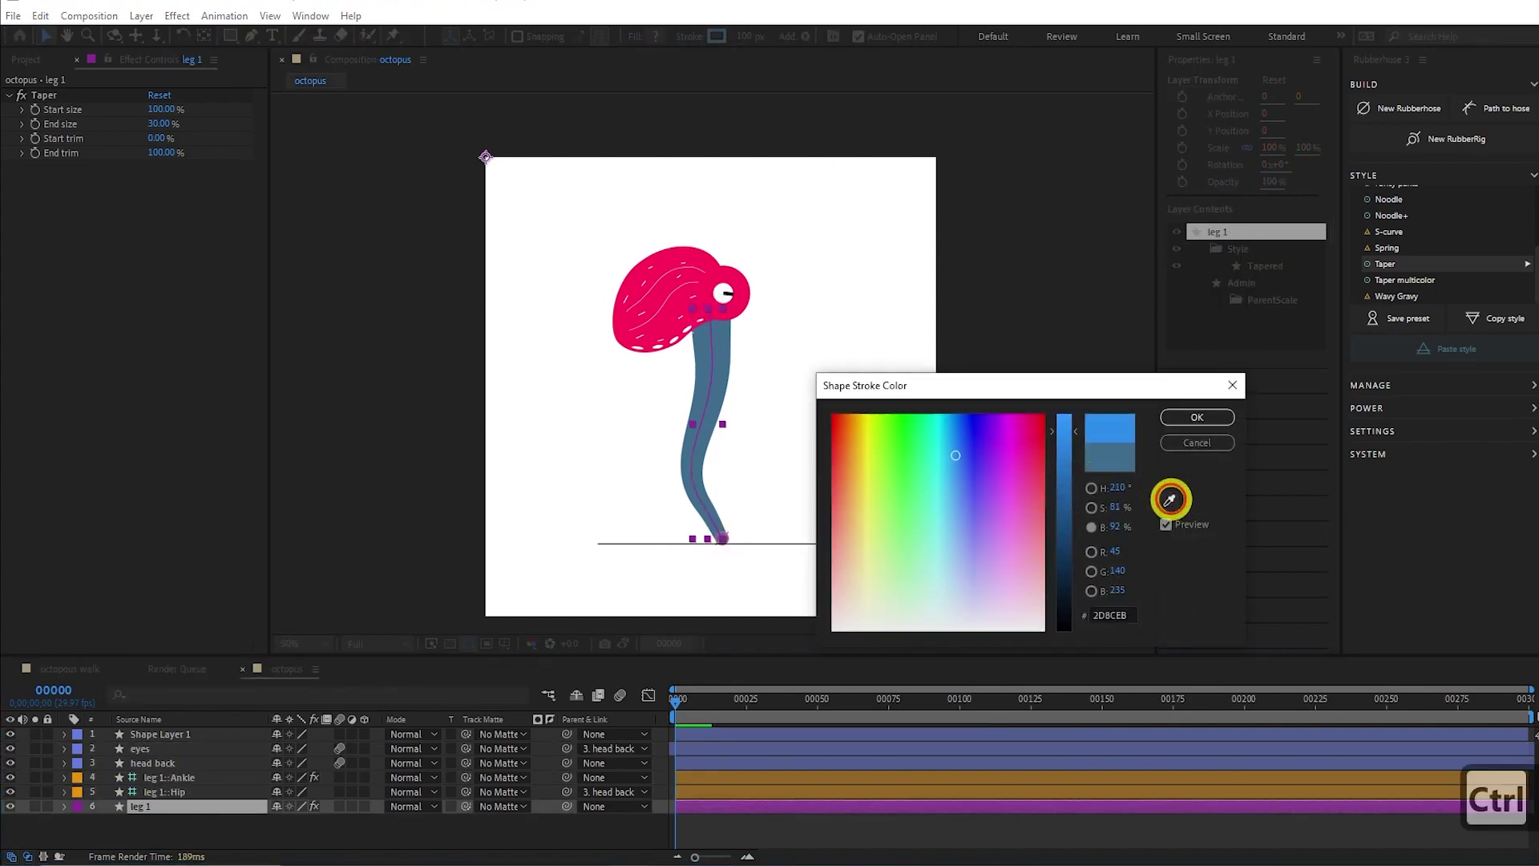
click(732, 266)
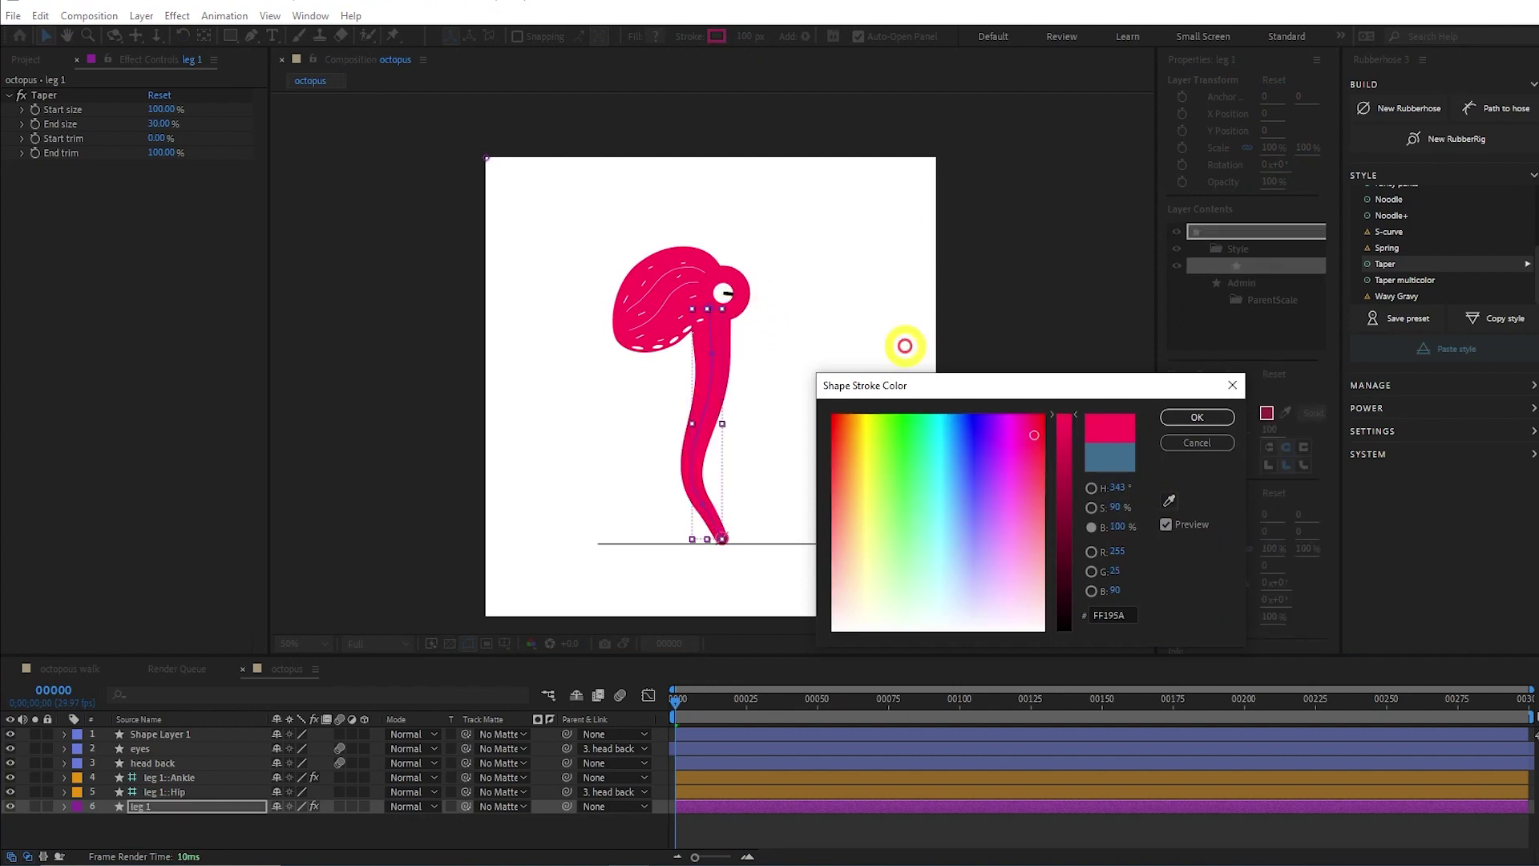
click(1197, 418)
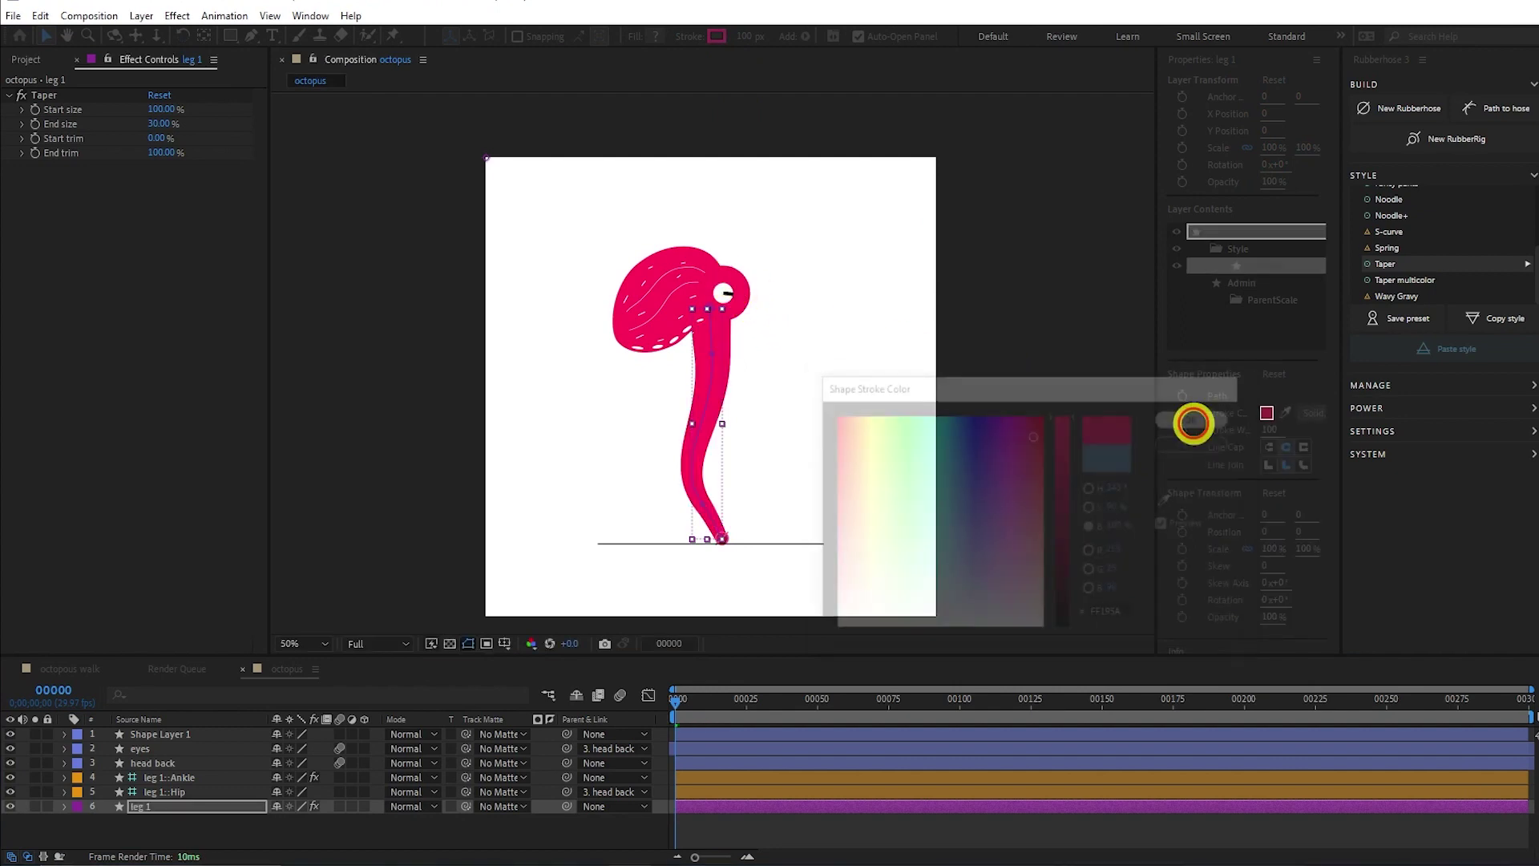
Set the Taper start size of leg 1 to 60%.
click(162, 109)
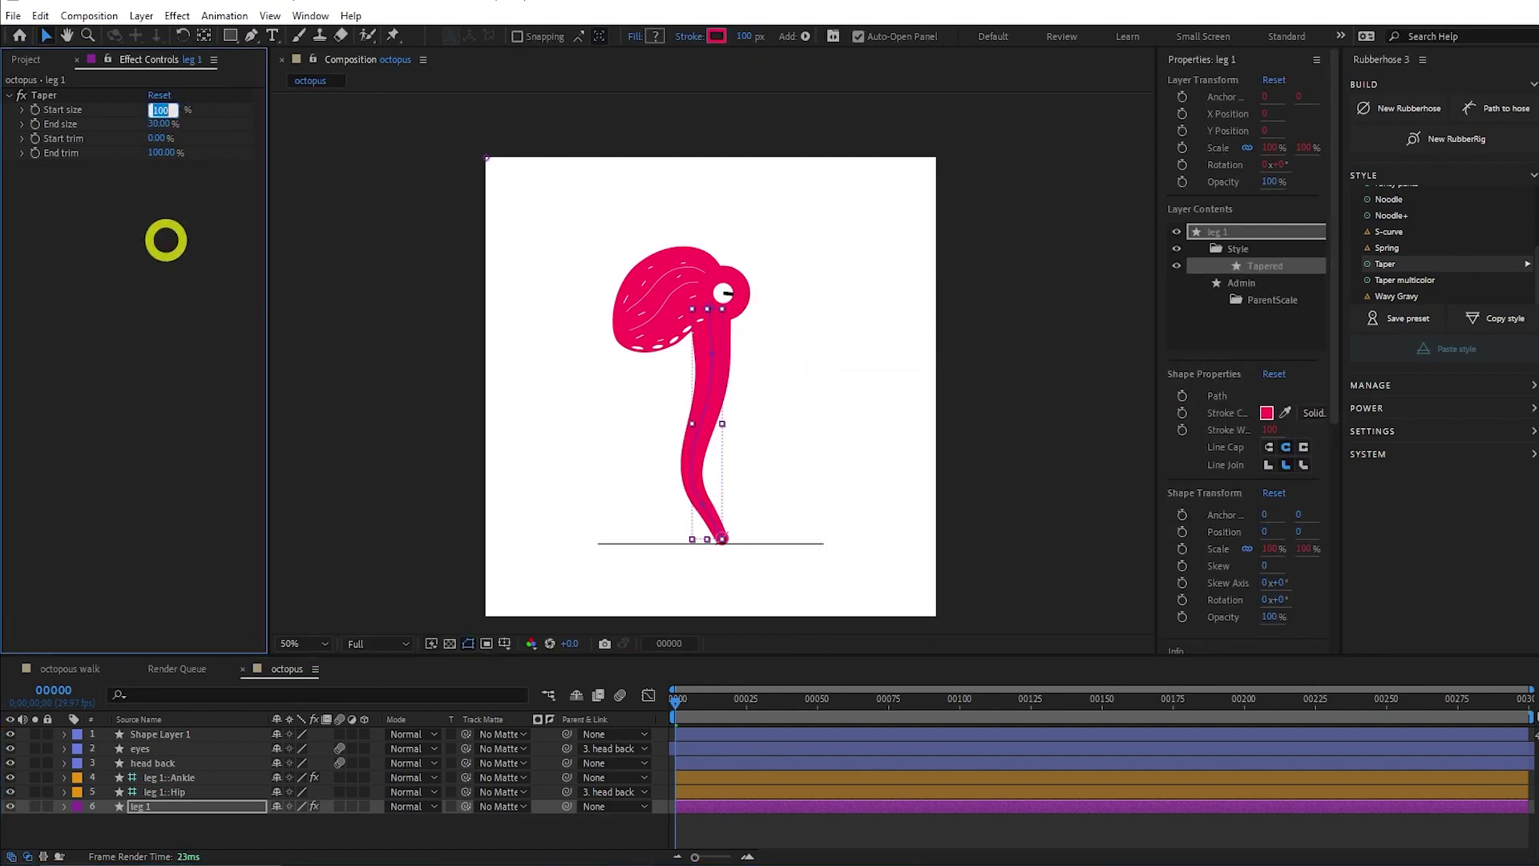
text(60)
key(Return)
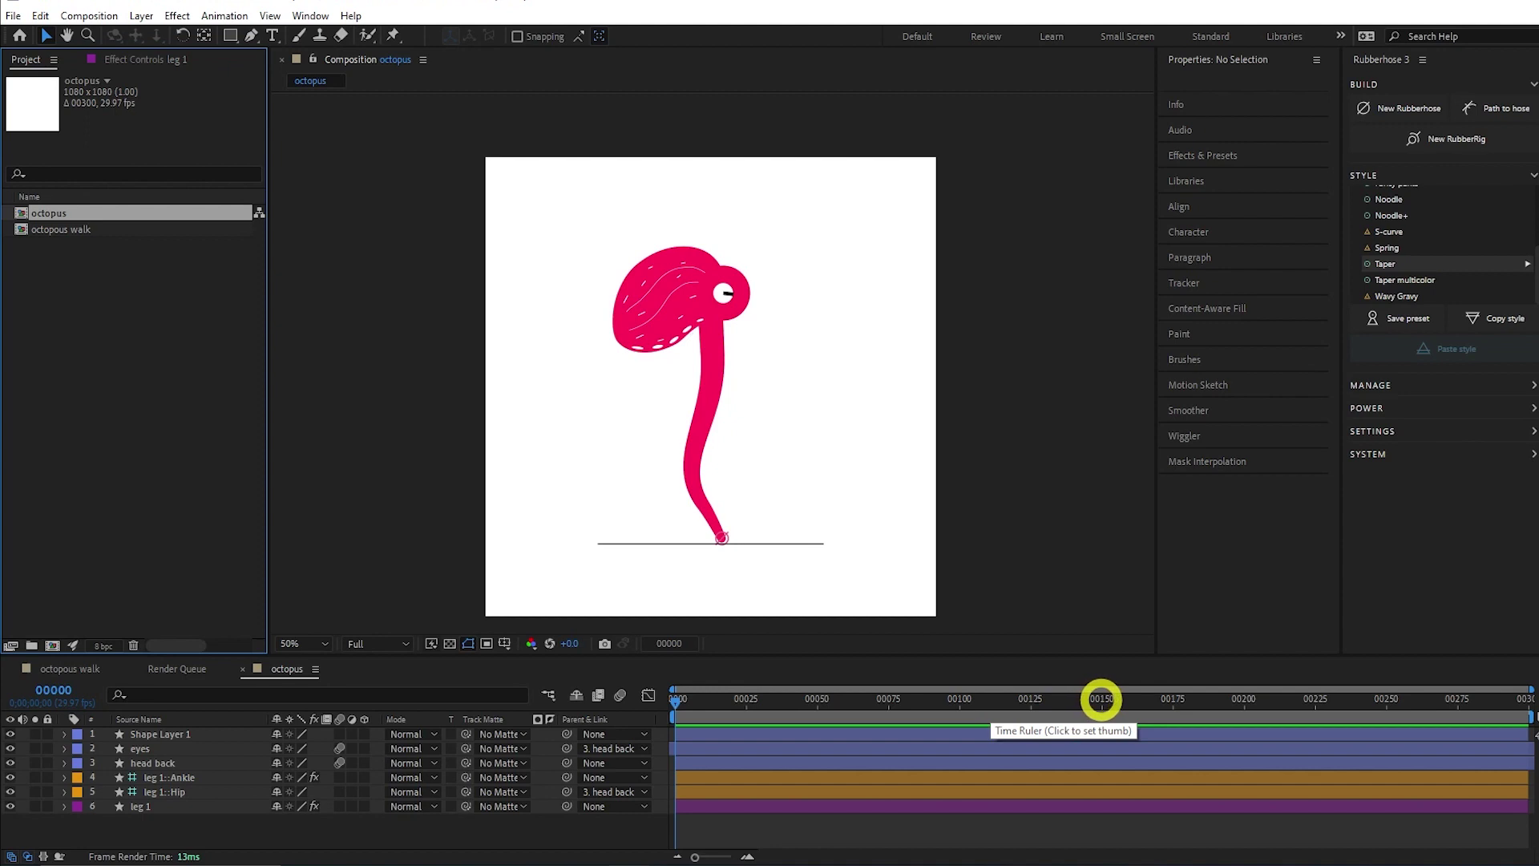
End the work area at frame 150 and trim the composition to it.
click(1103, 702)
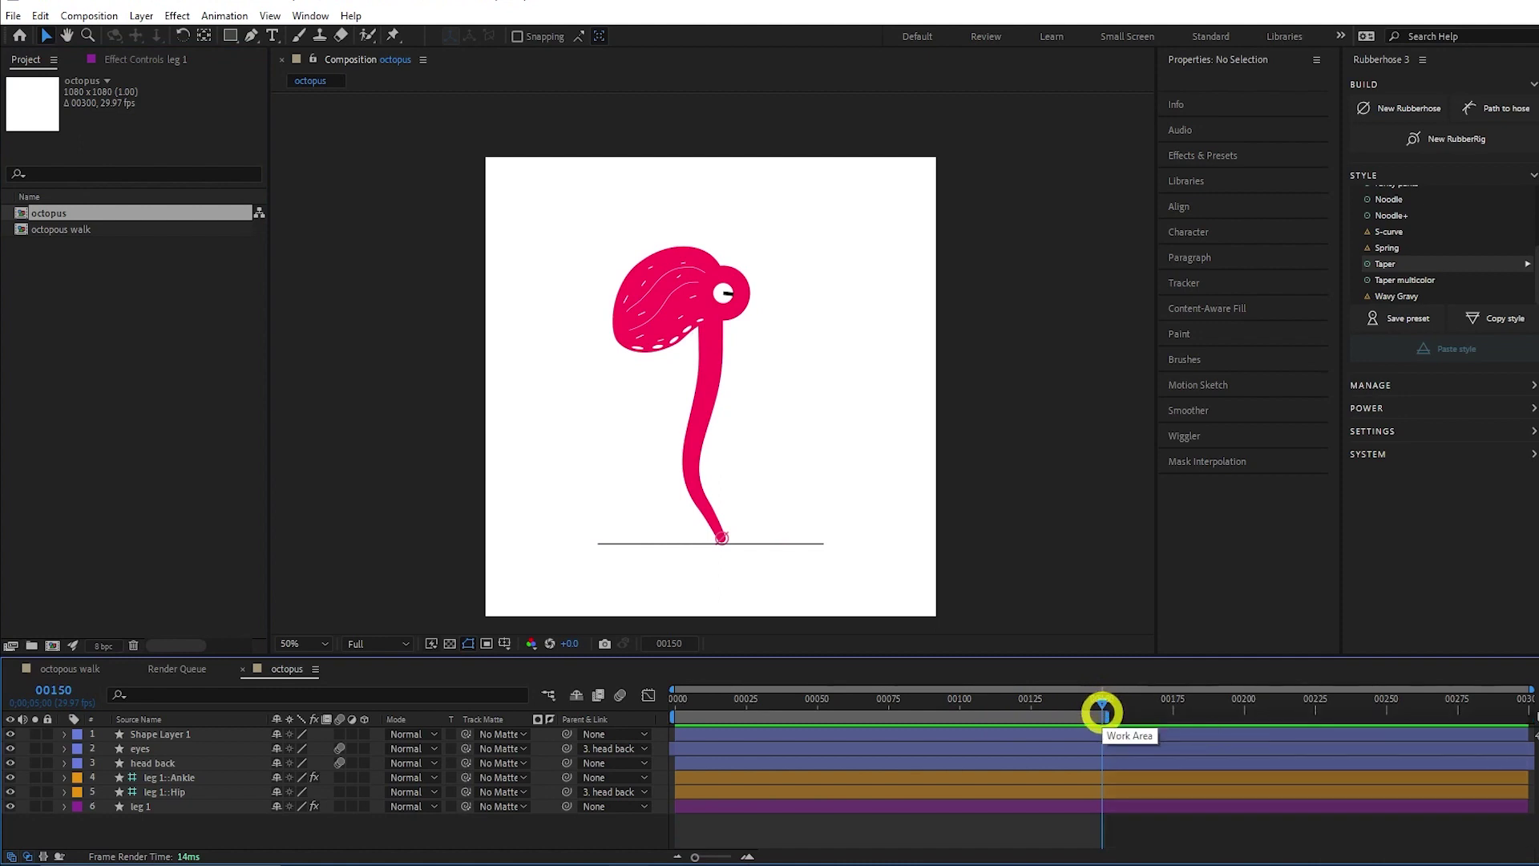
right_click(1102, 712)
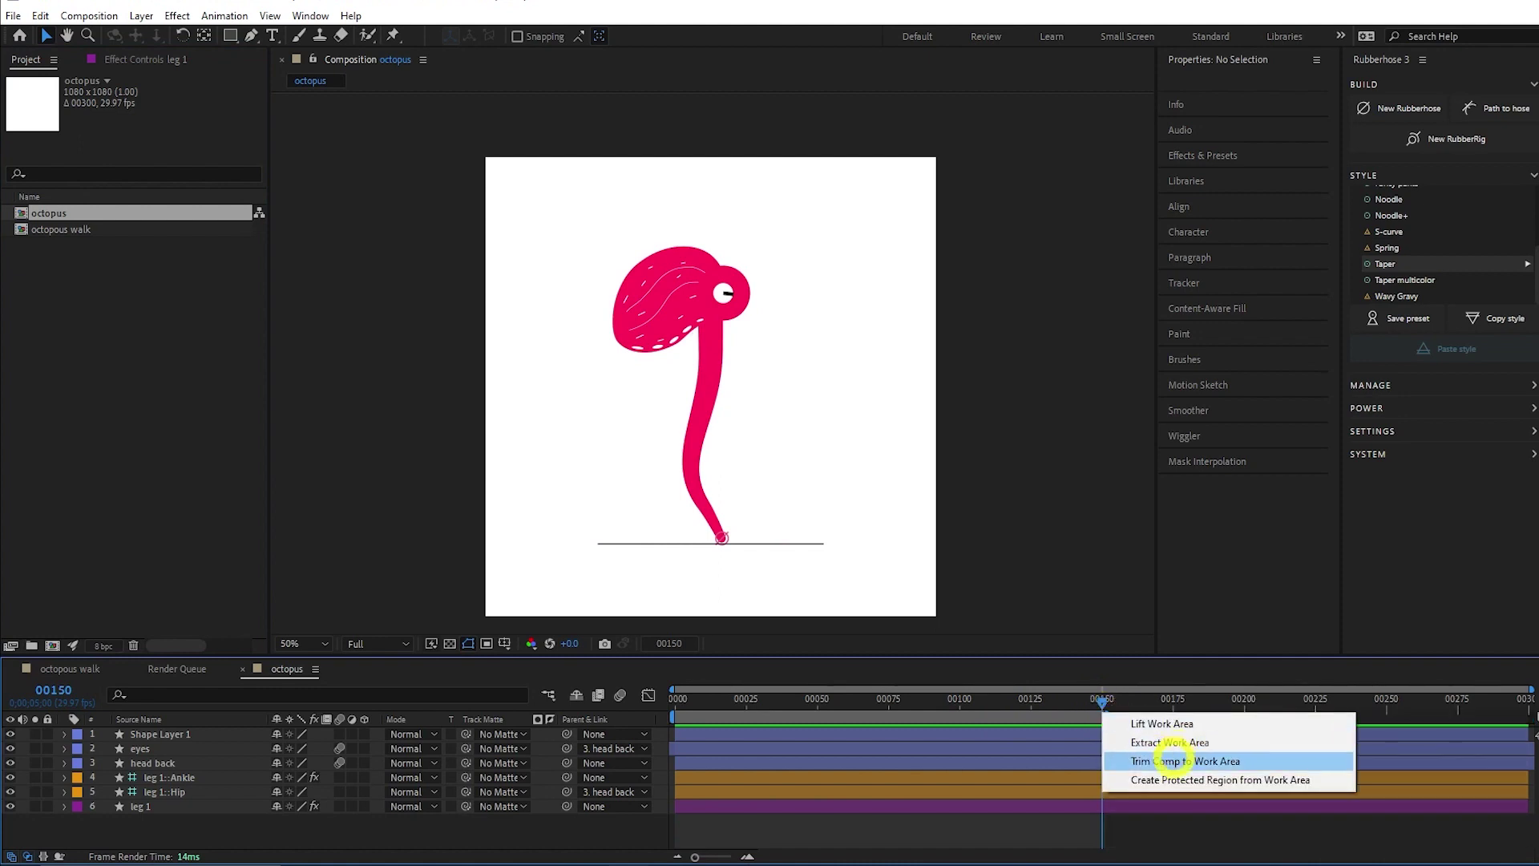
click(1173, 760)
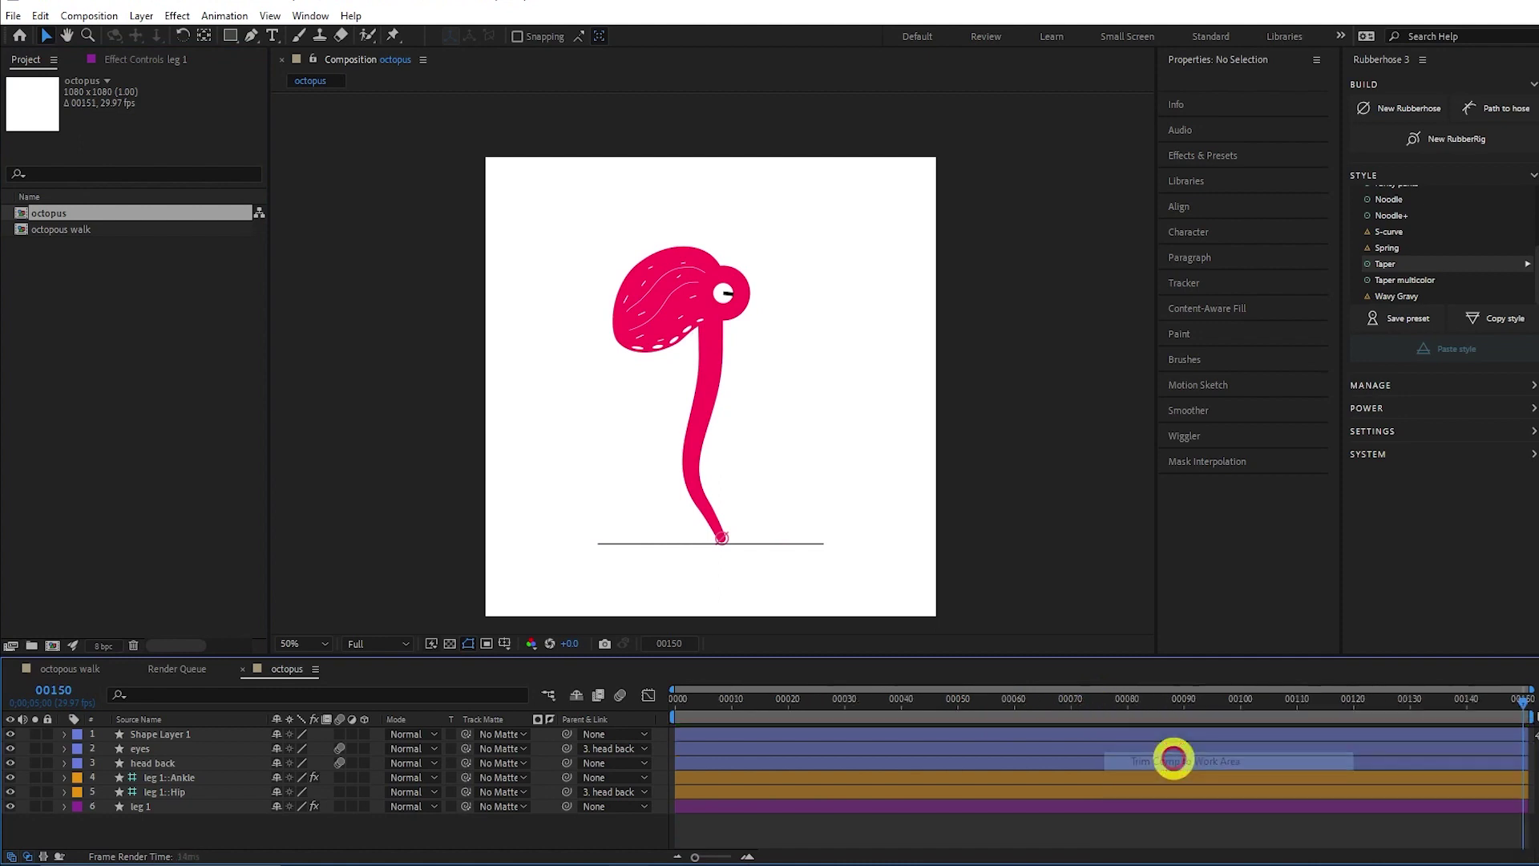
Recombine the leg 1 ankle controller's separate X and Y positions into a single Position property, with the time at frame 0.
drag(1522, 704, 608, 672)
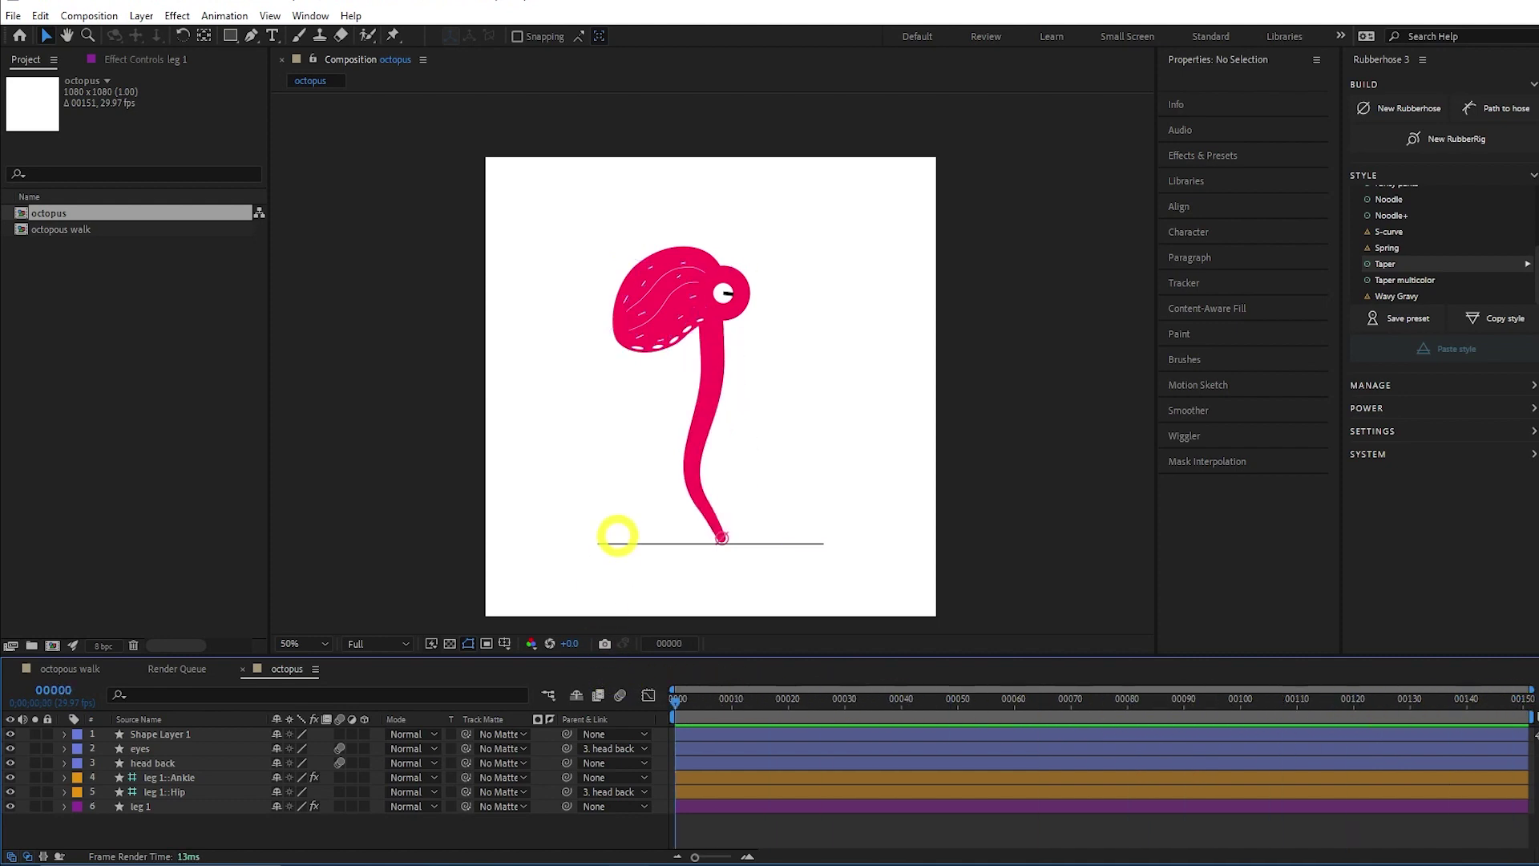
scroll(693, 539, up, 2)
click(722, 538)
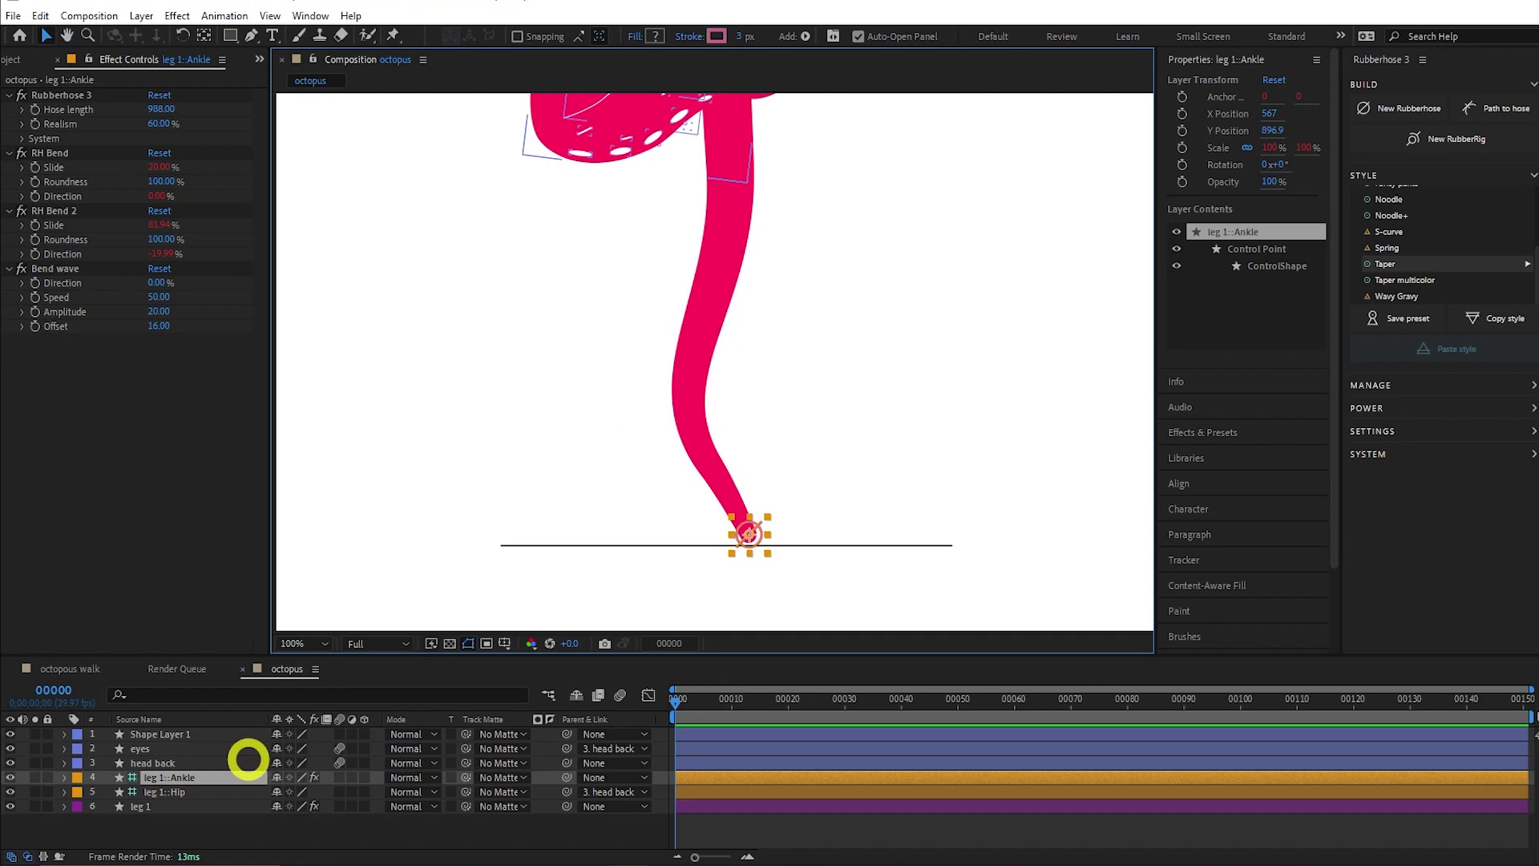
key(p)
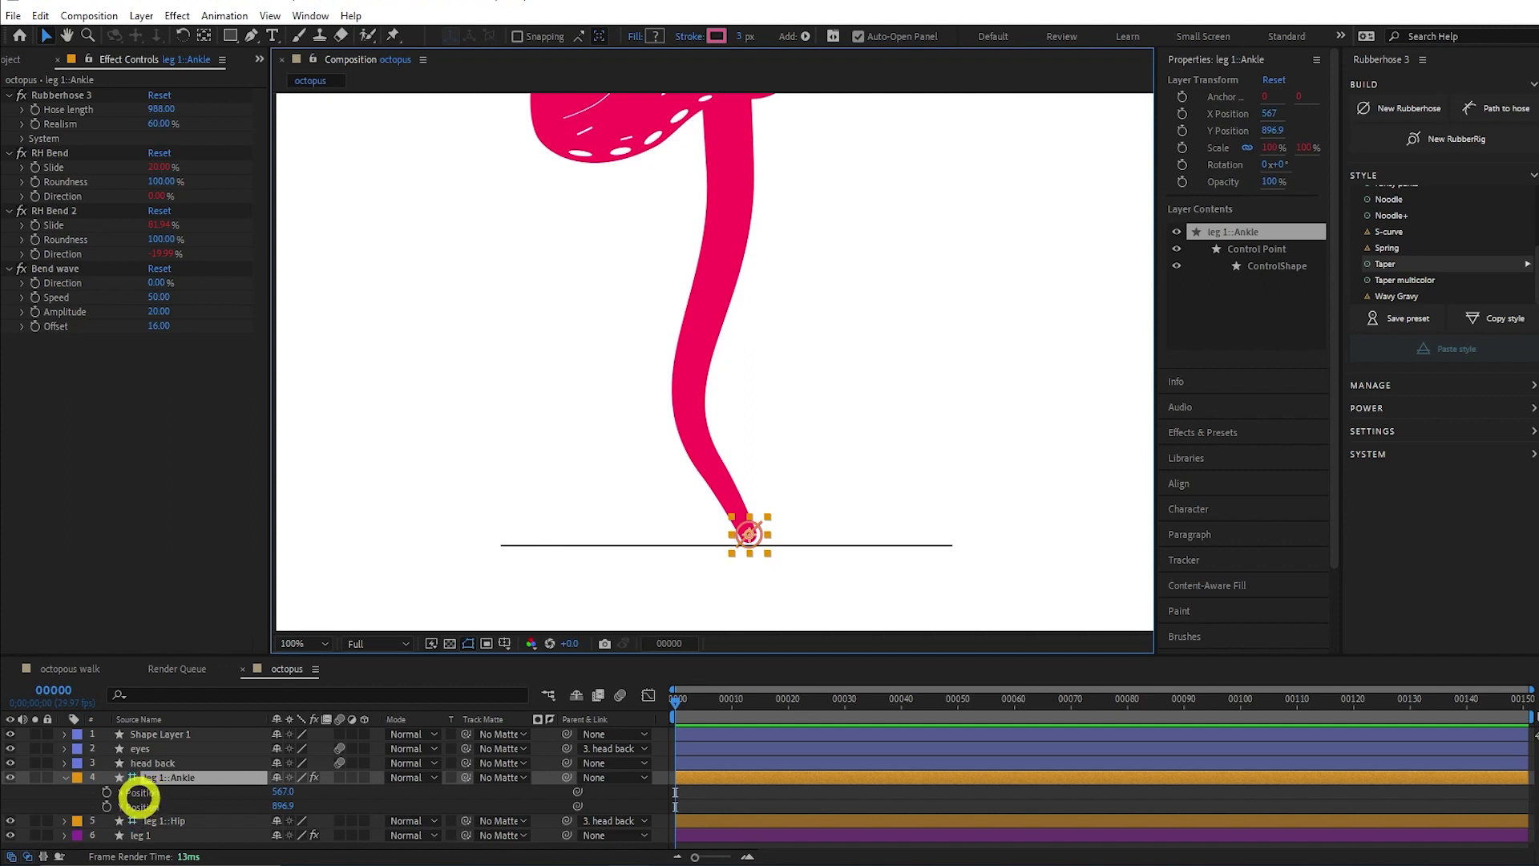
right_click(139, 797)
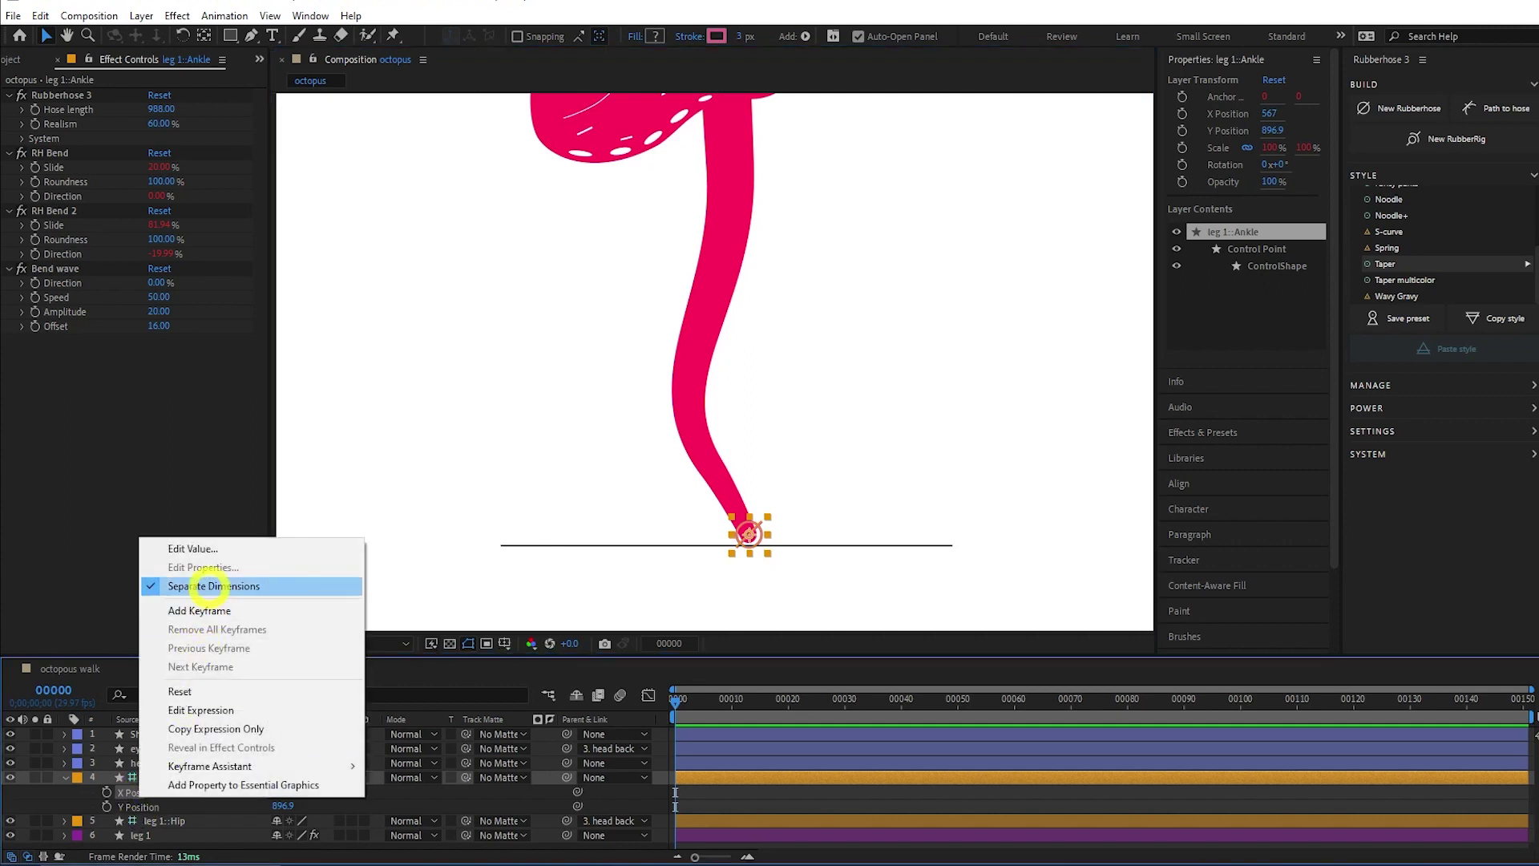
click(233, 586)
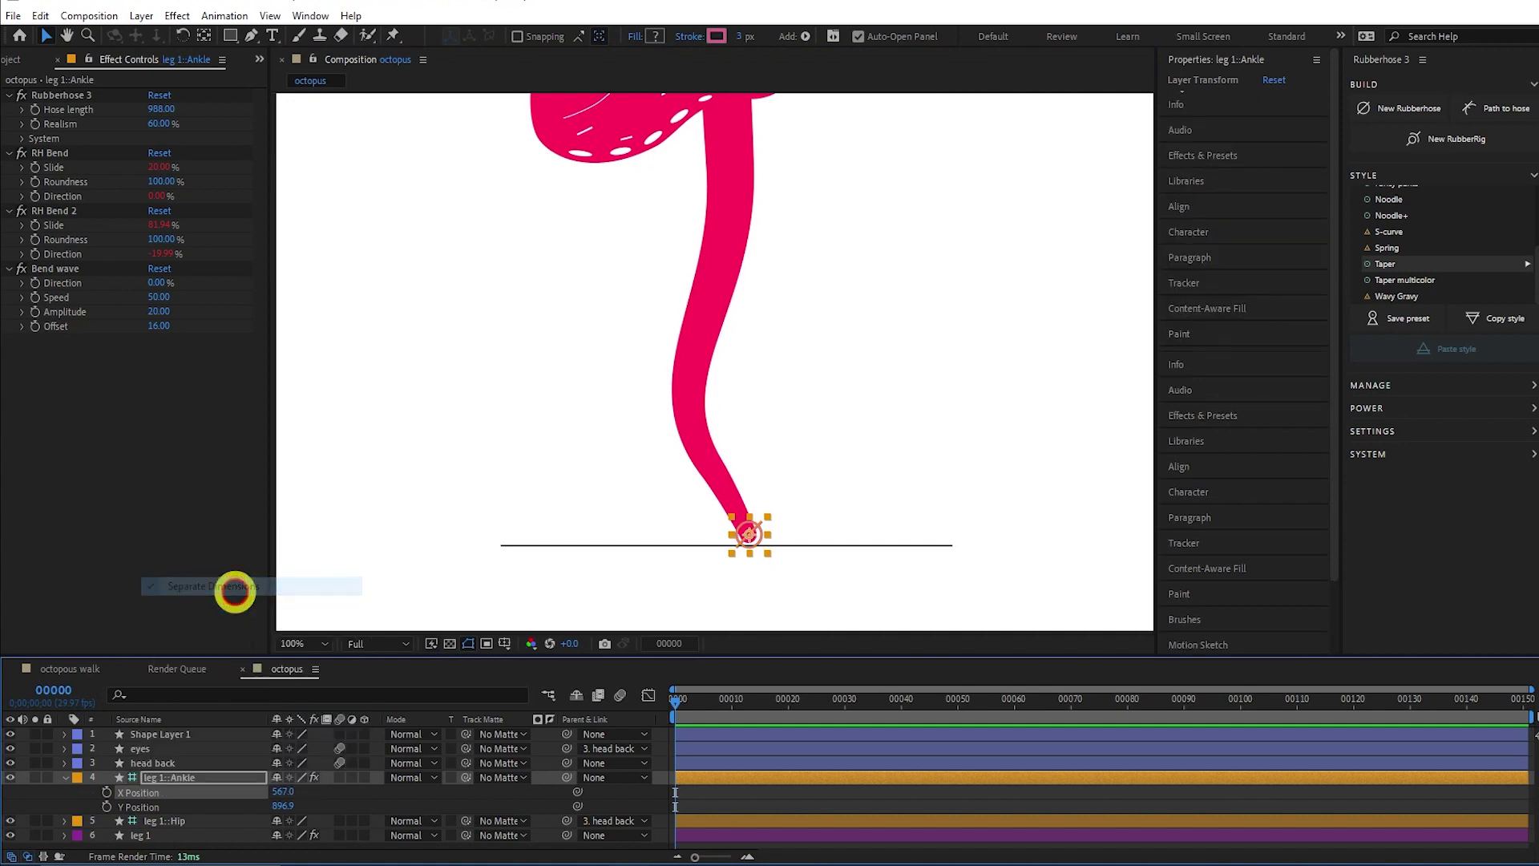
Nudge the leg 1 ankle controller down to a Y position of 899.9 so the foot sits closer to the ground line.
scroll(633, 529, up, 2)
drag(642, 524, 615, 367)
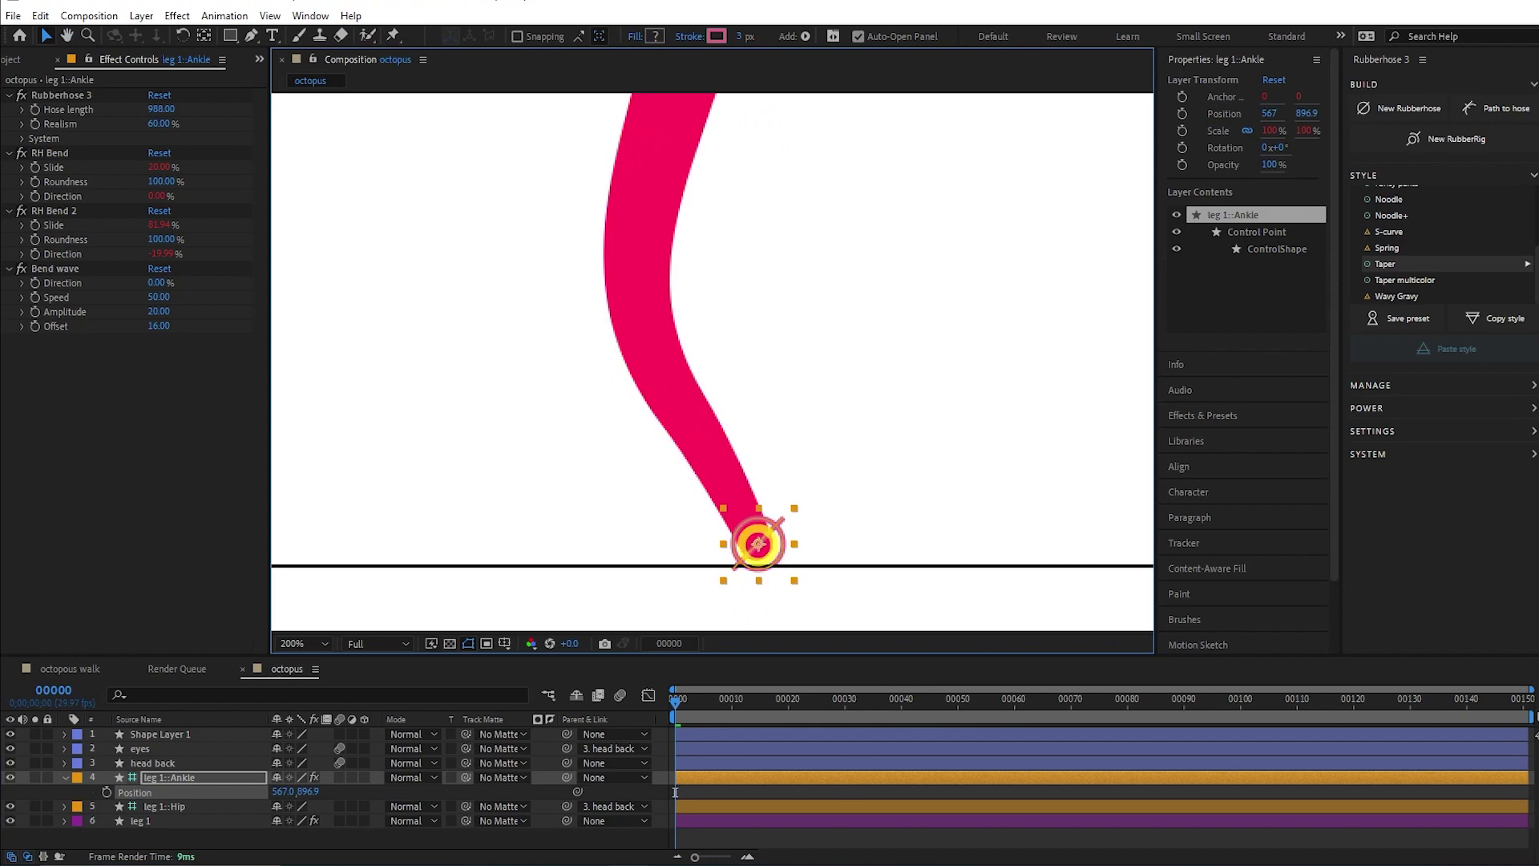
key(Down)
key(Down)
key(Down)
key(Down)
key(Down)
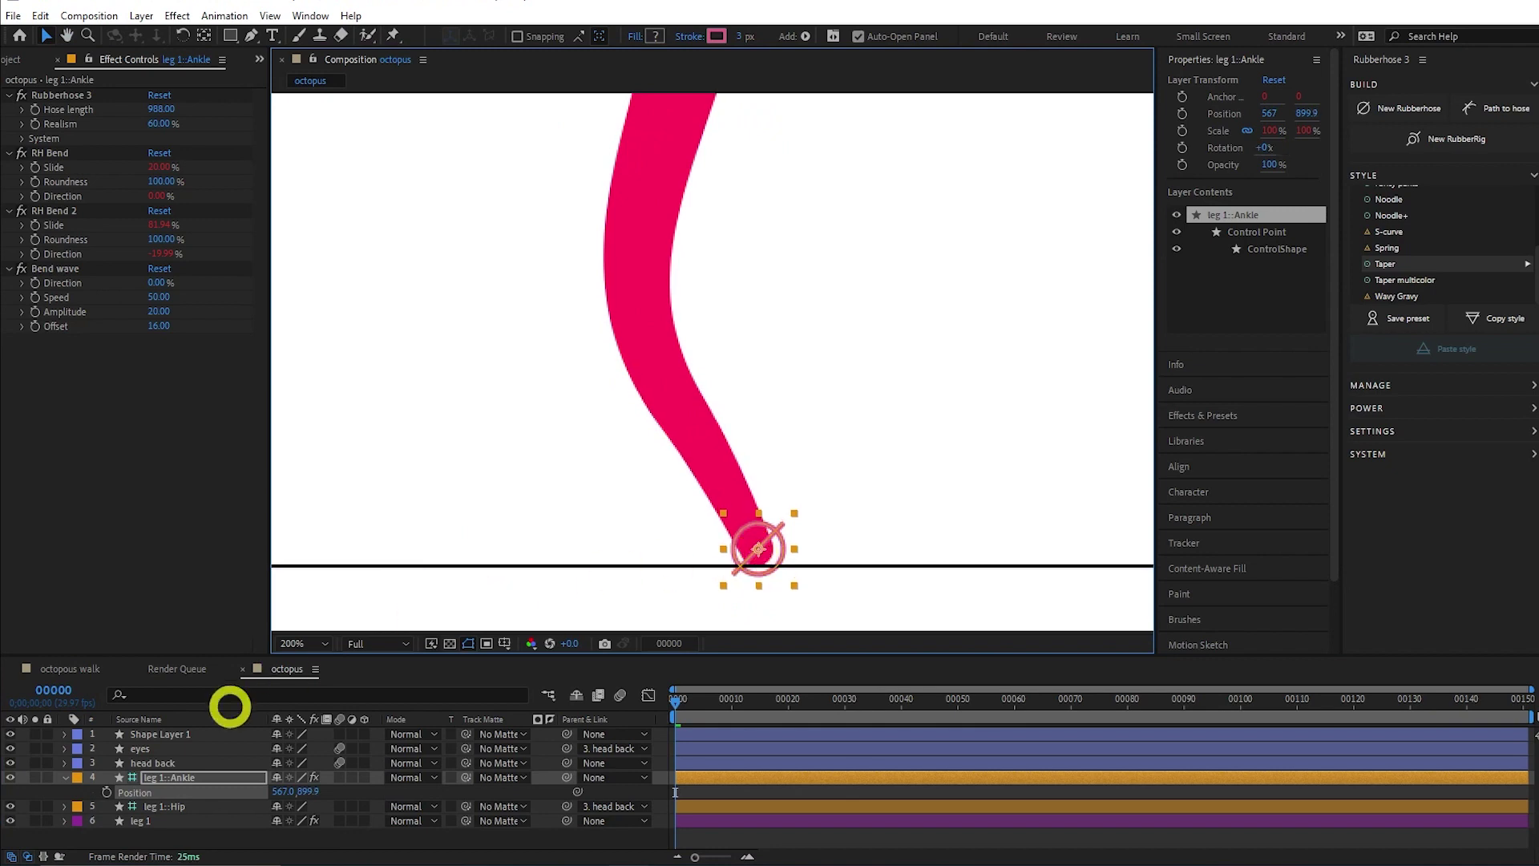
Move the leg 1 ankle back along the ground to about 450, 899.9 and start its Position keyframes at frame 0.
scroll(574, 446, down, 1)
drag(656, 463, 631, 570)
key(v)
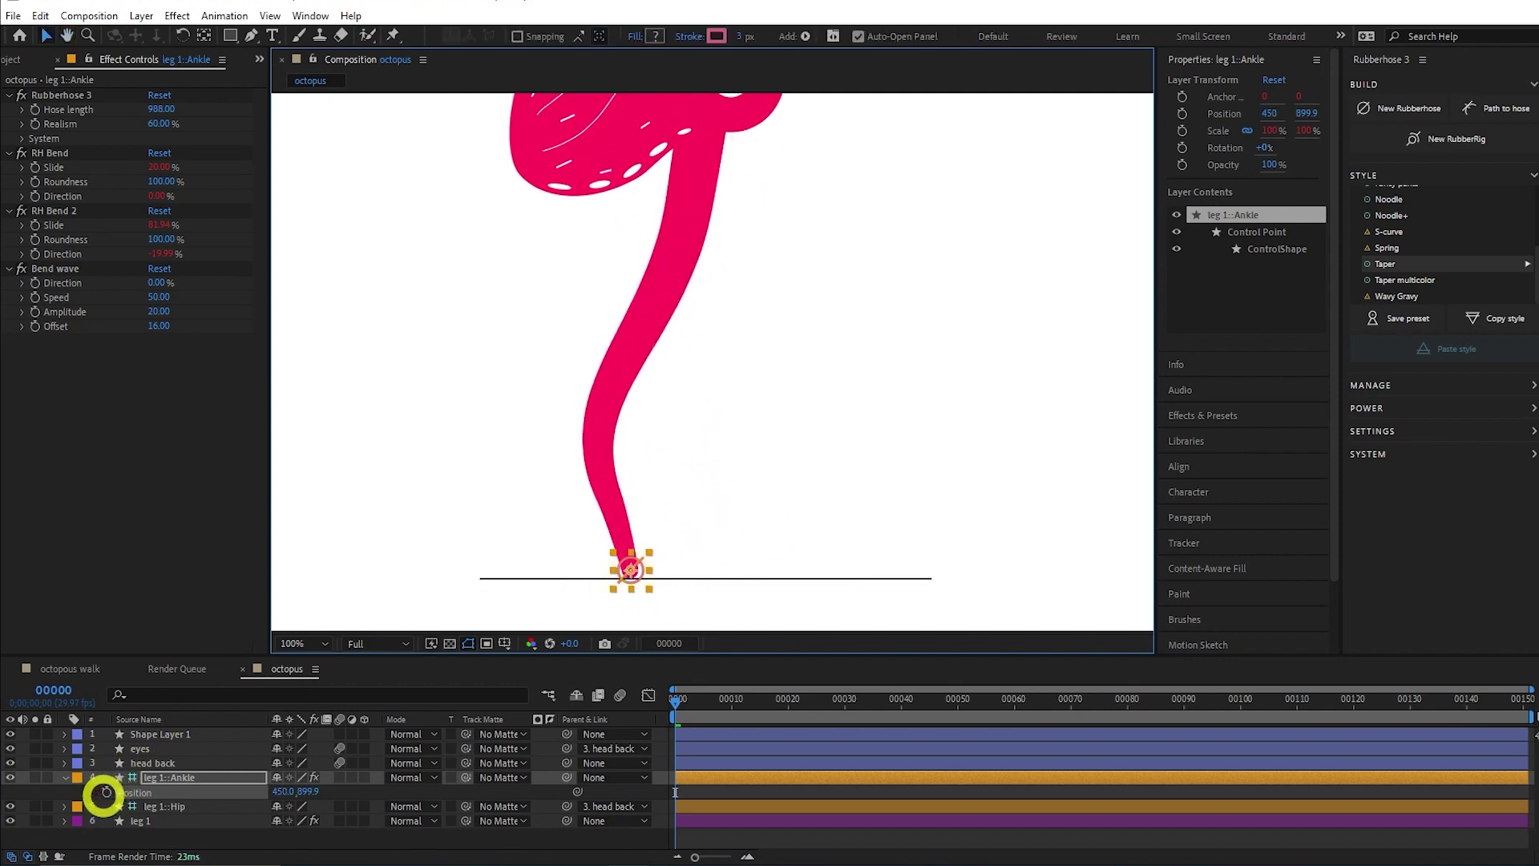
click(106, 792)
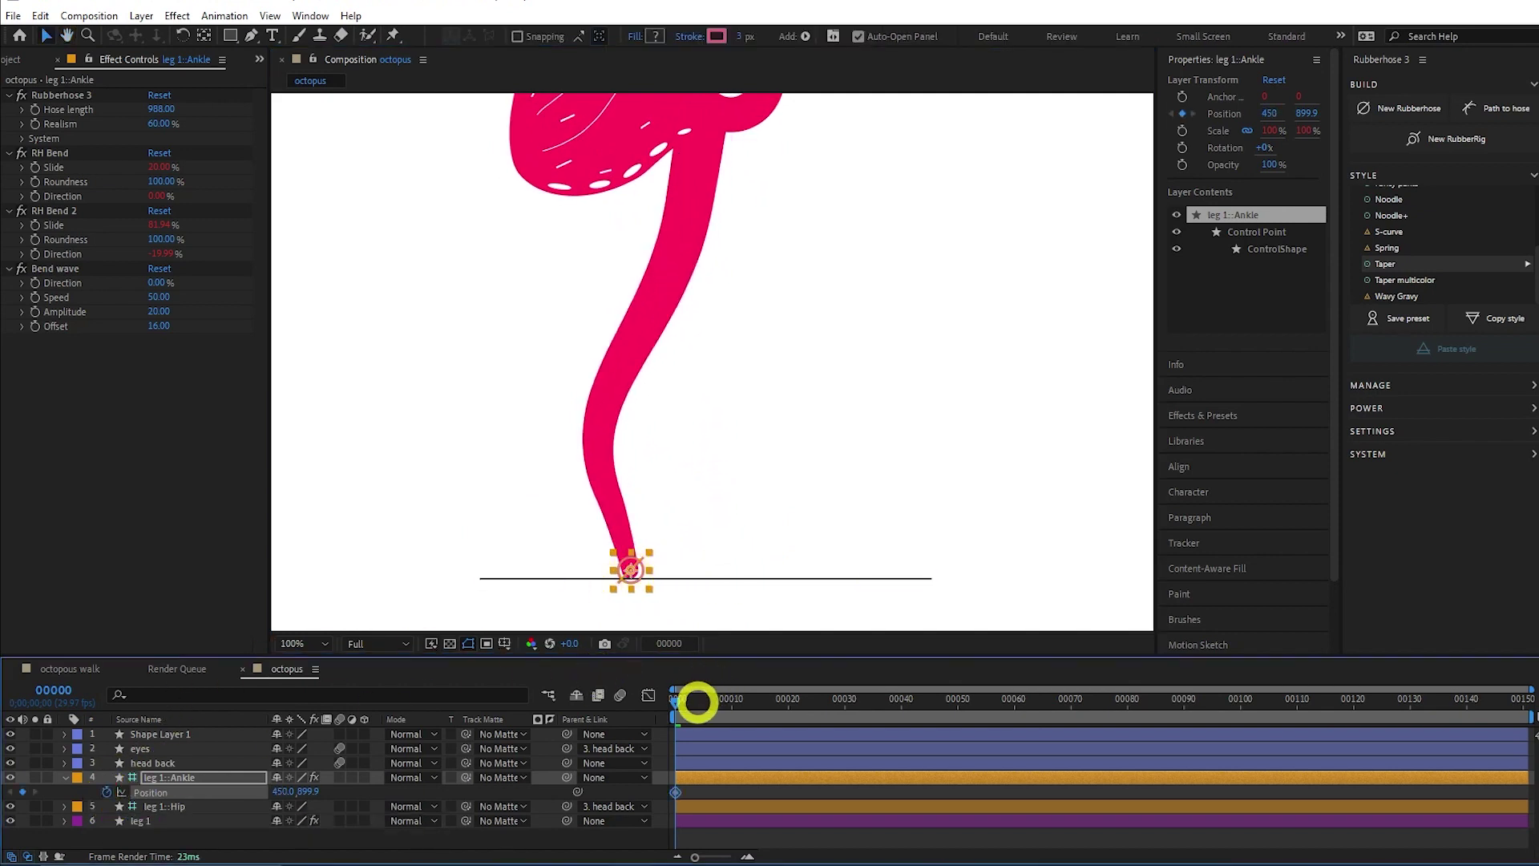
Keyframe the ankle raised to about 508, 818.9 at frame 20 and set down forward at about 575, 898.9 at frame 40.
drag(697, 702, 791, 708)
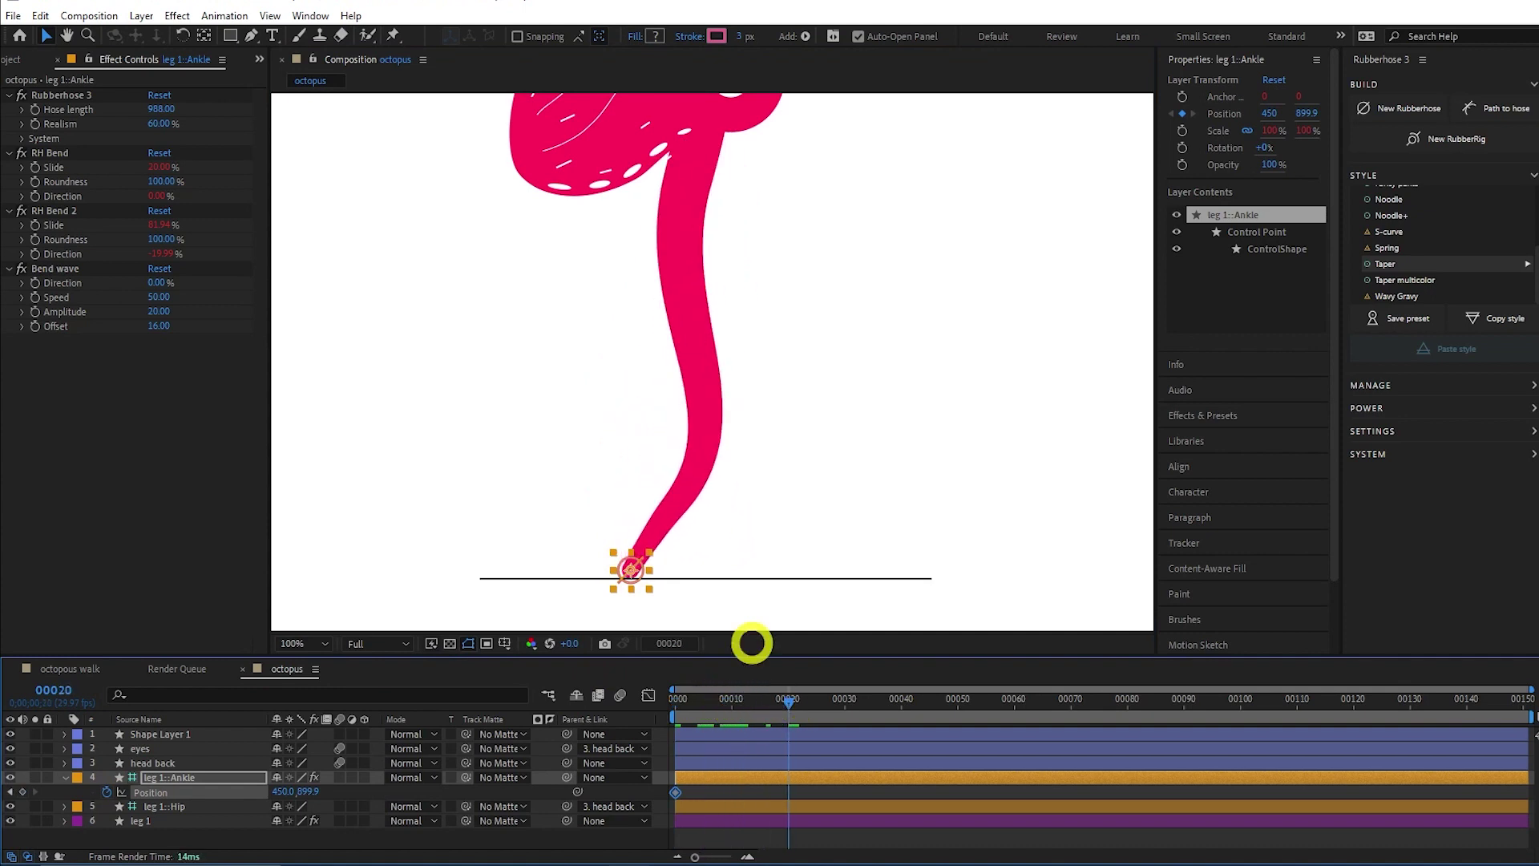
drag(631, 569, 678, 503)
drag(798, 699, 900, 698)
click(678, 502)
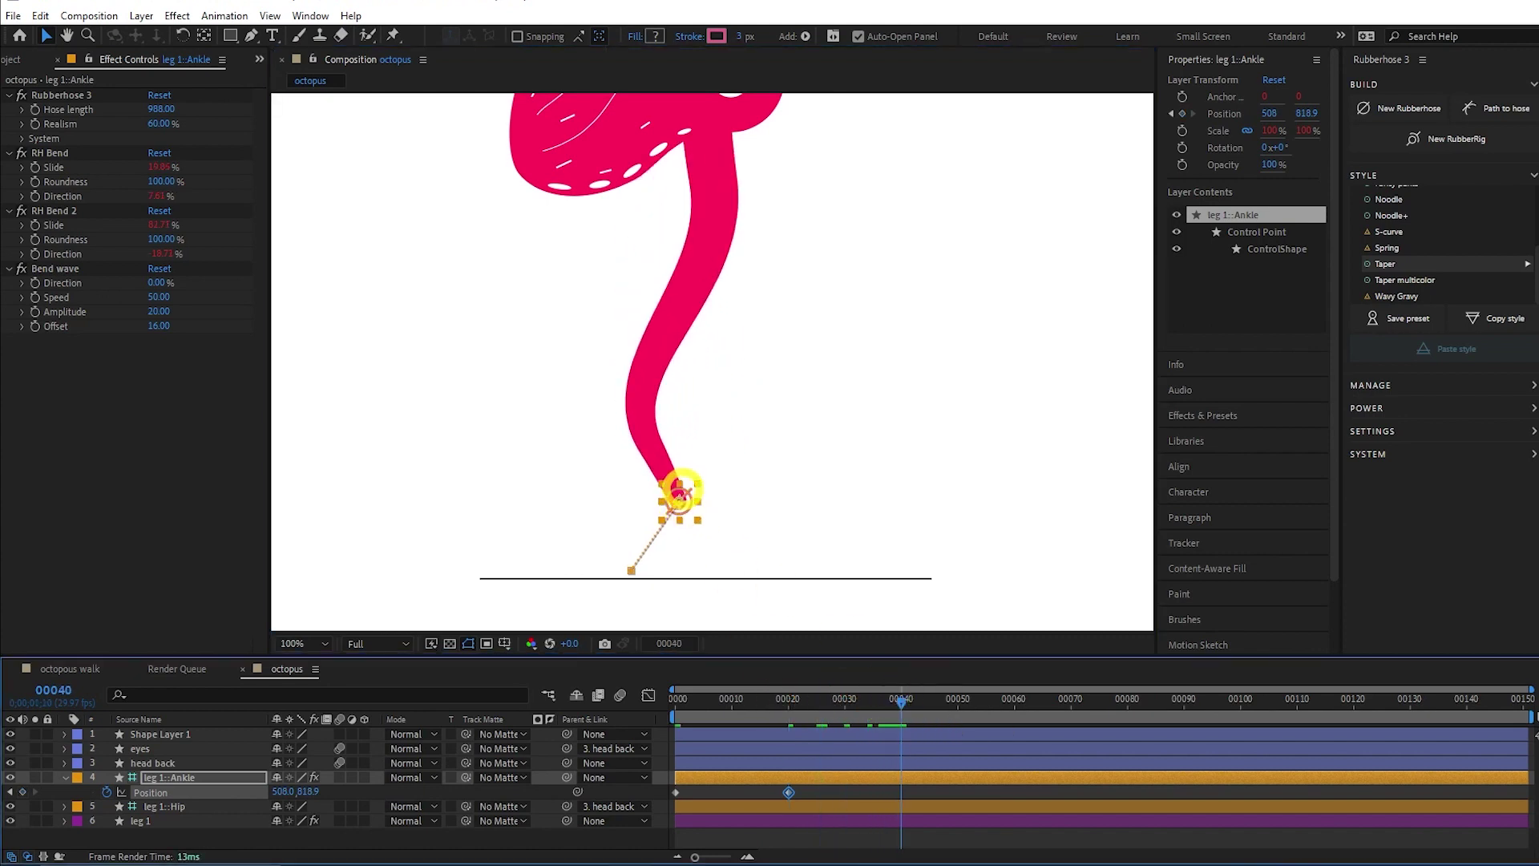
drag(678, 502, 735, 569)
Copy the ankle's frame 0 position keyframe to frame 60 and end the work area at that frame.
drag(986, 701, 1014, 703)
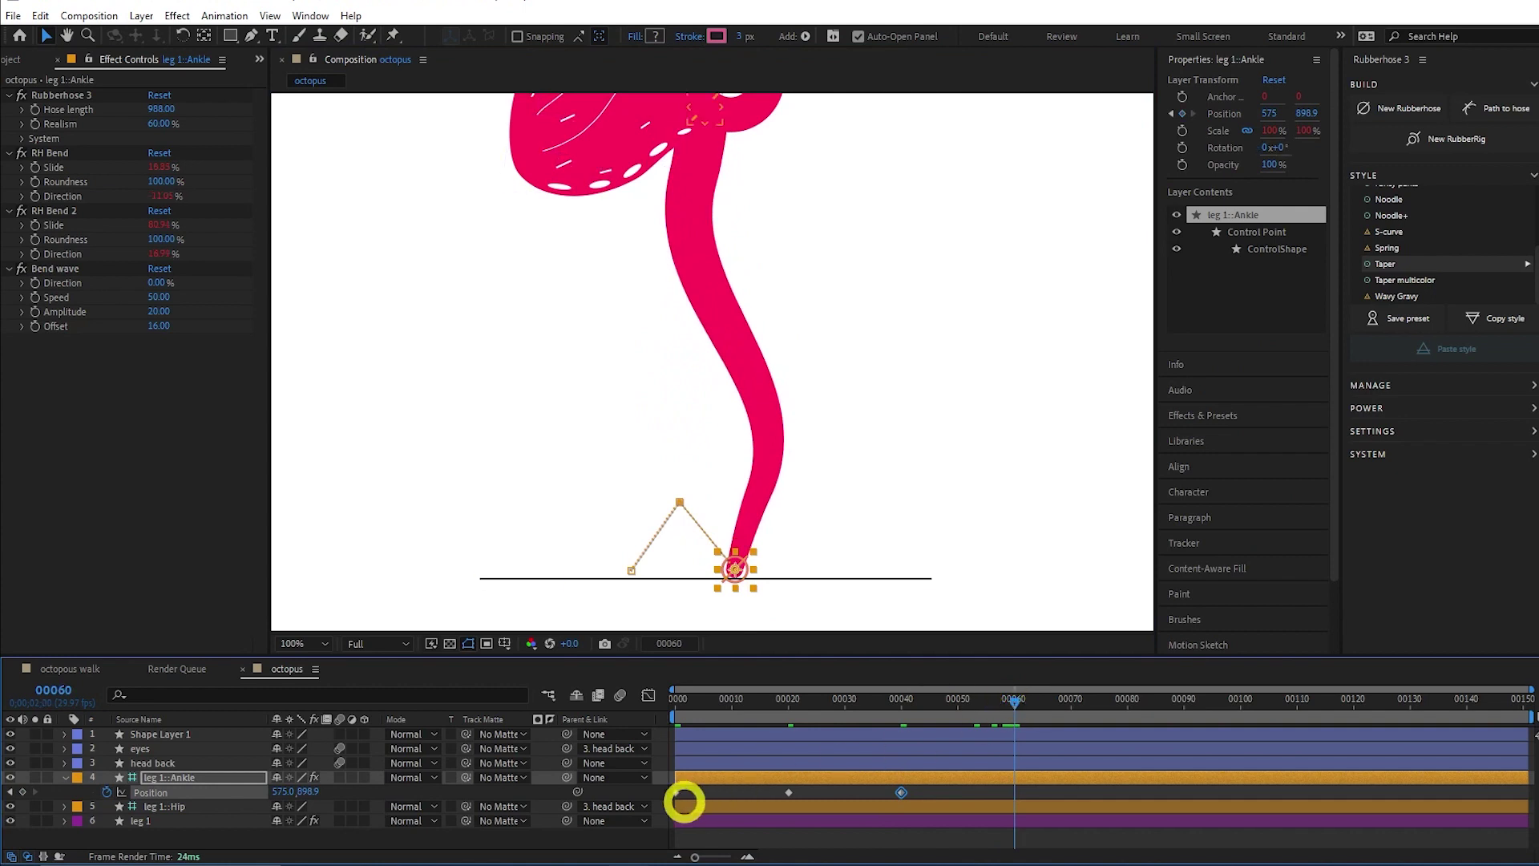
click(676, 792)
key(ctrl+c)
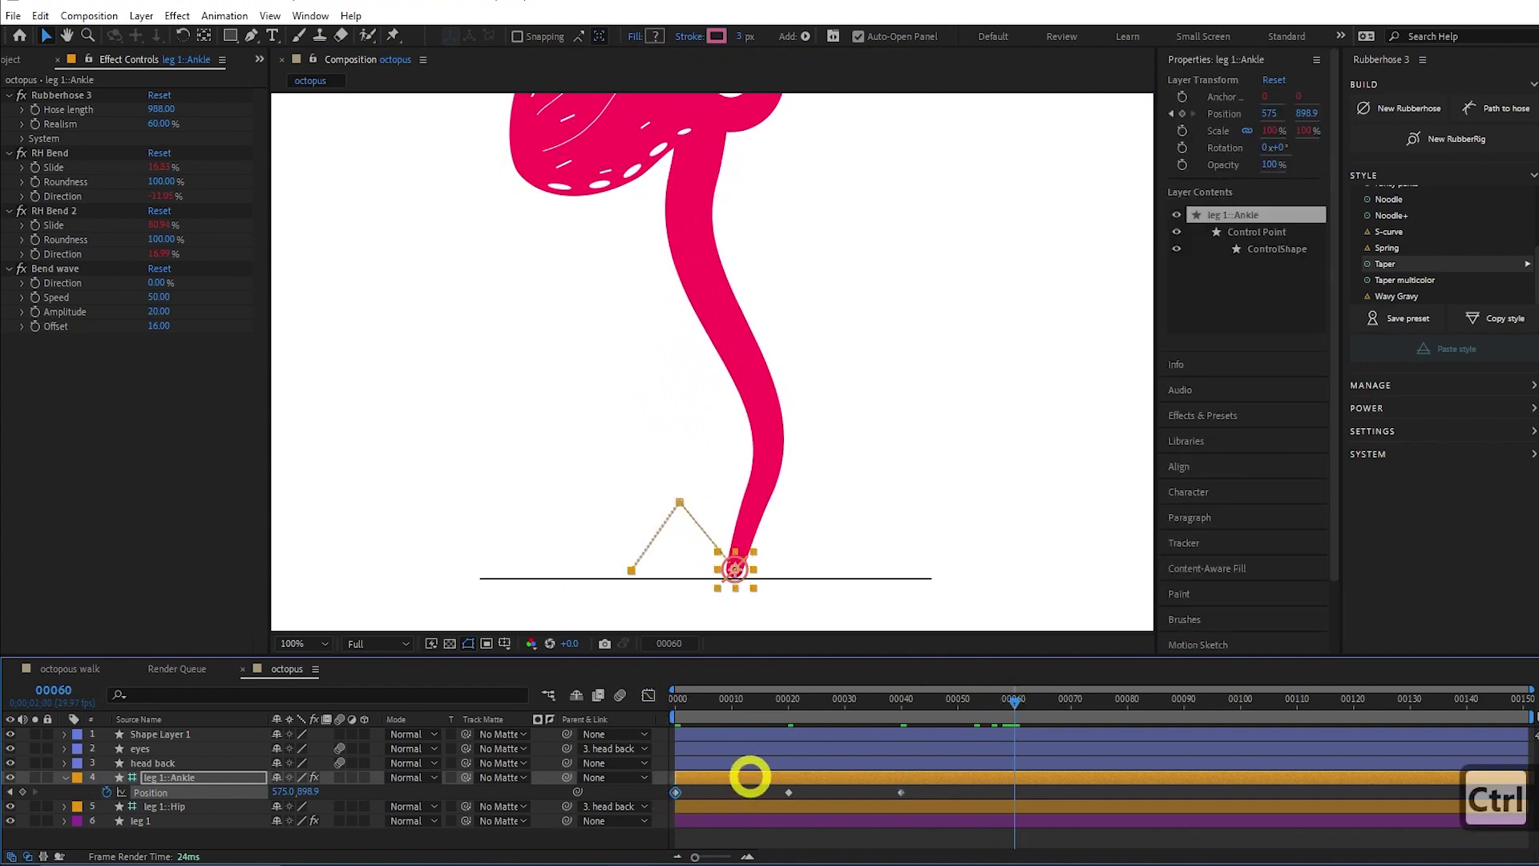
key(ctrl+v)
drag(970, 700, 1019, 705)
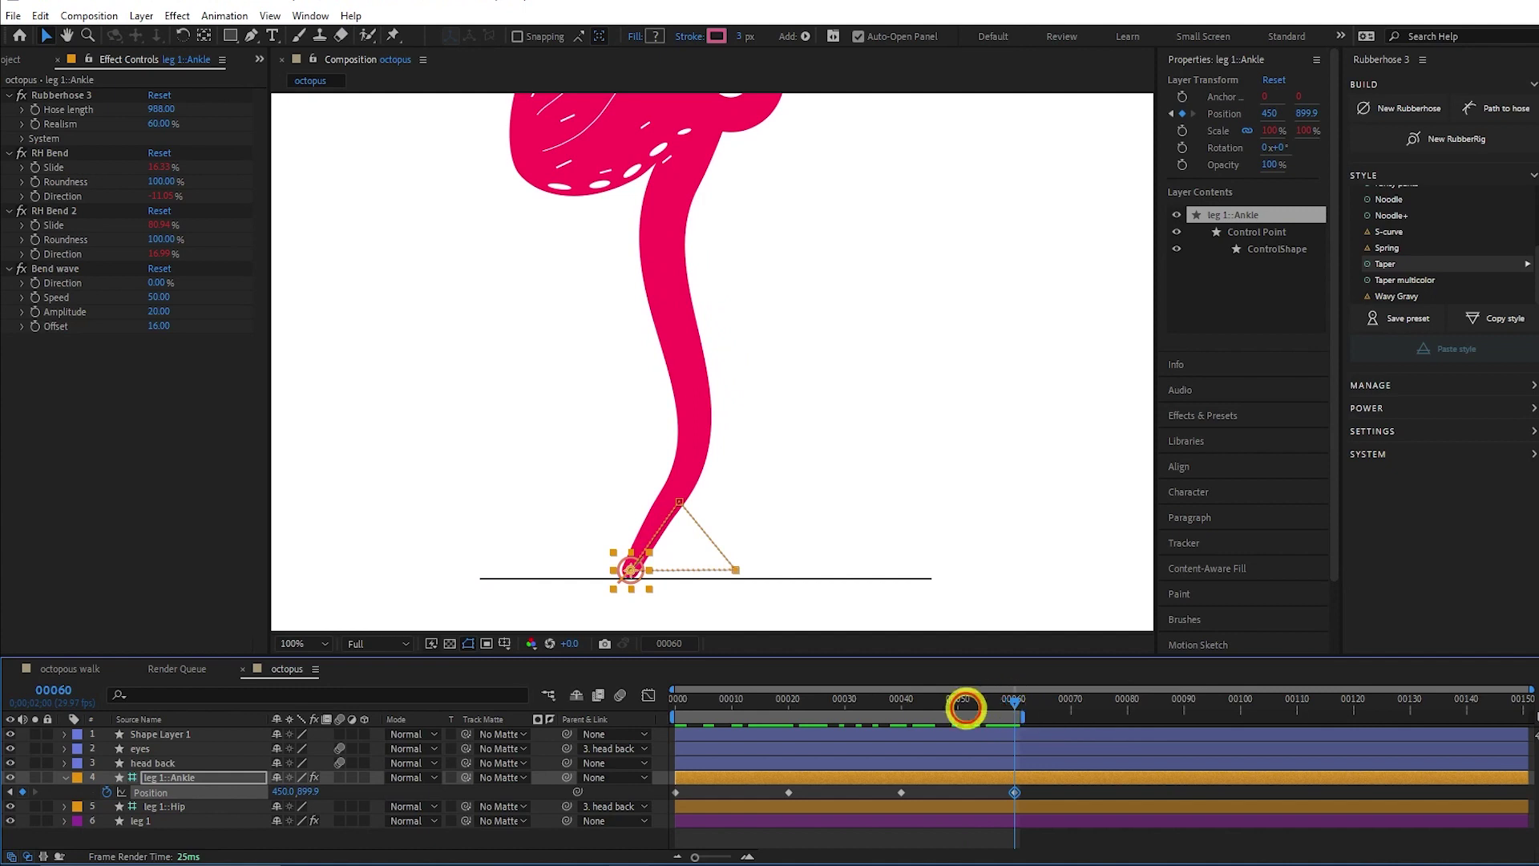
Play the leg's step cycle from frame 0, then scrub through to frame 40 to check the bend.
drag(965, 708, 627, 715)
key(space)
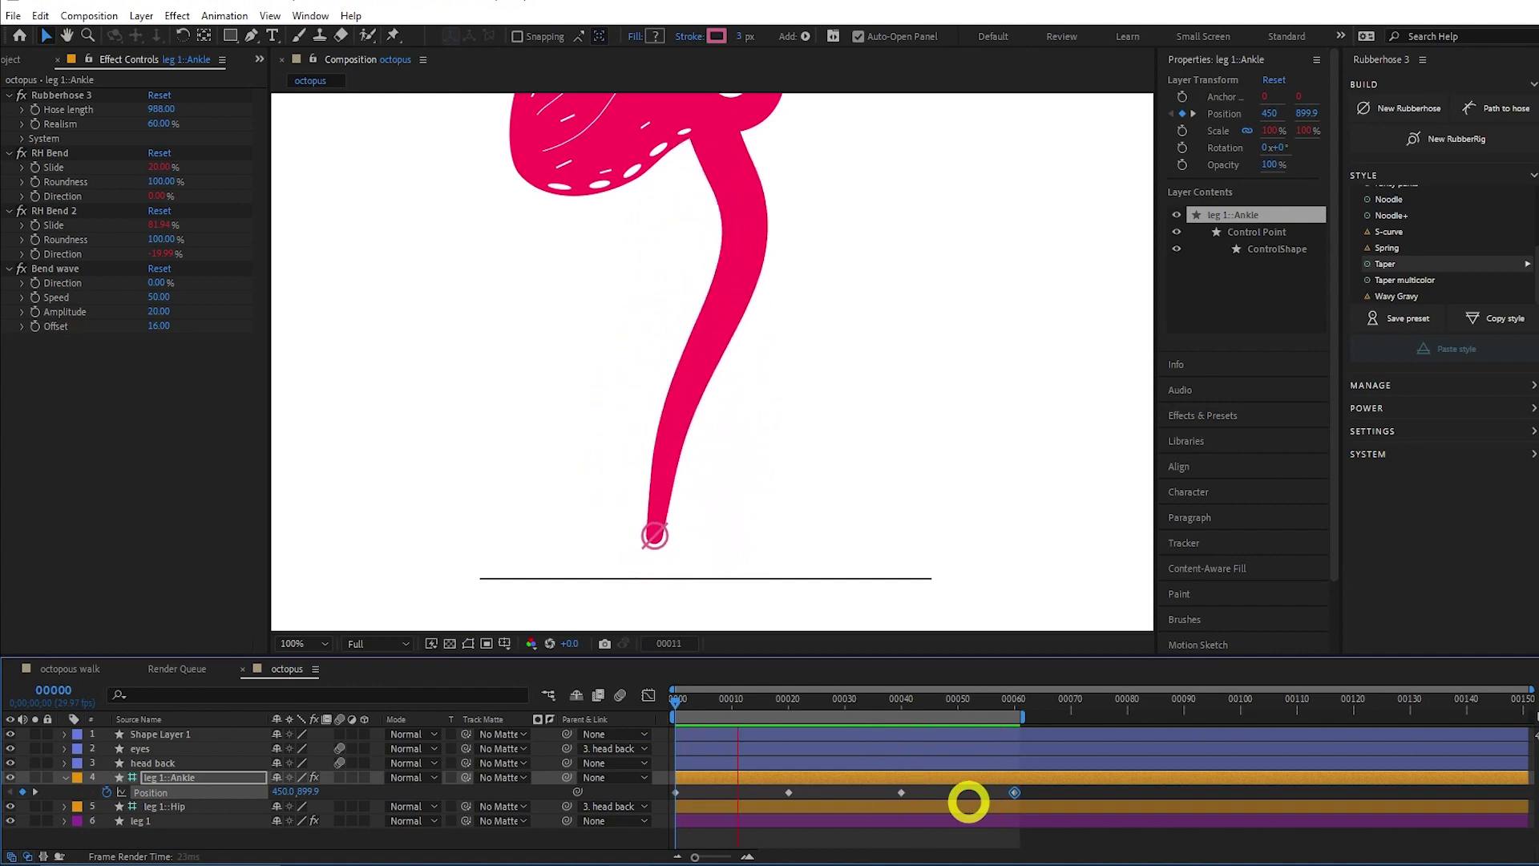
key(space)
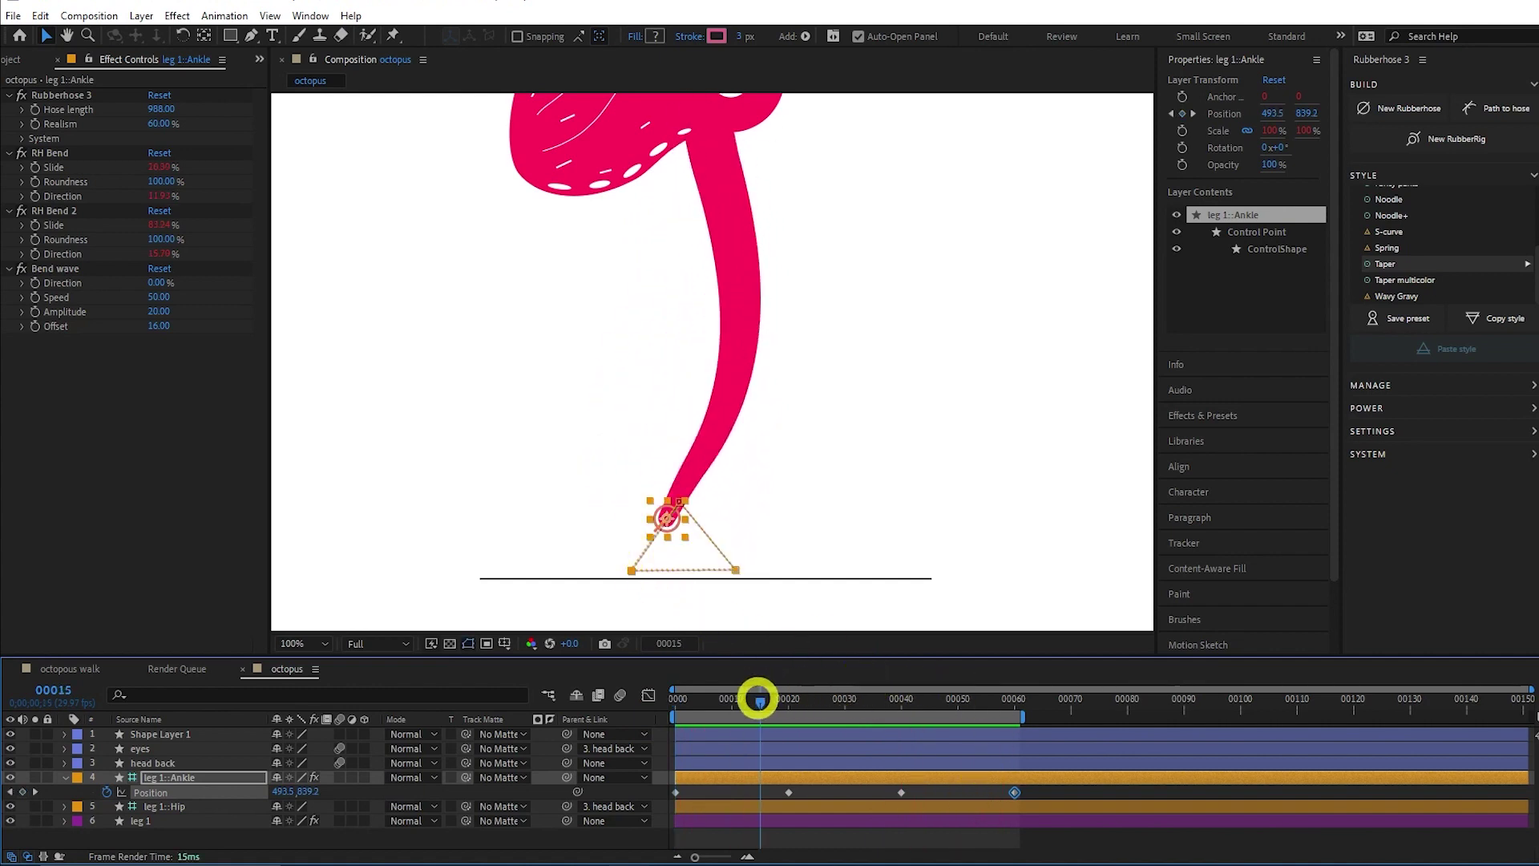
drag(760, 700, 901, 706)
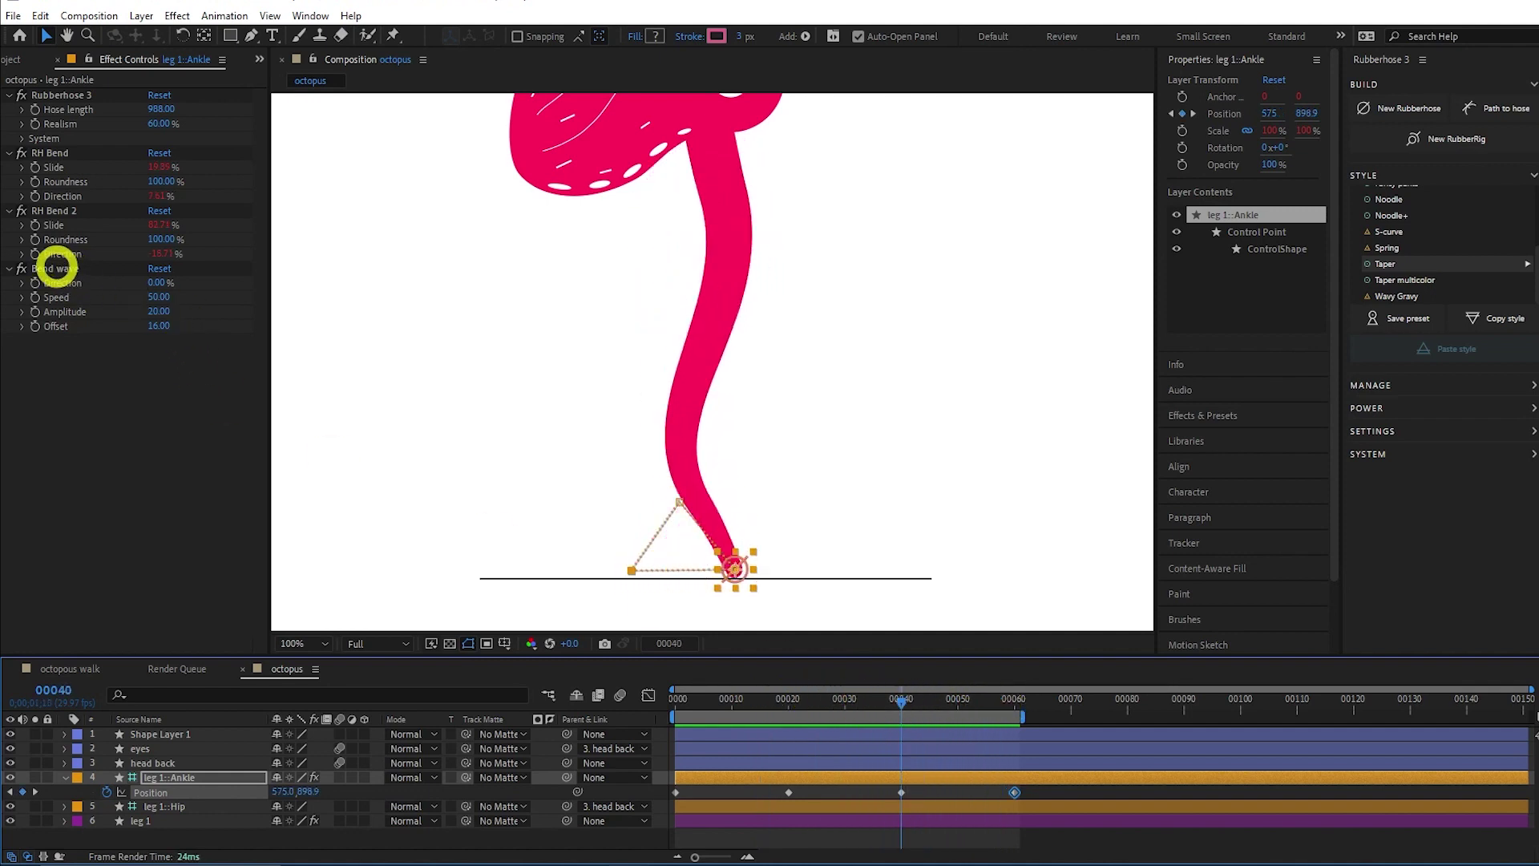
Compare the leg's bend at frames 0 and 60 and adjust the Bend wave Speed to 31 so the loop ends match.
click(76, 270)
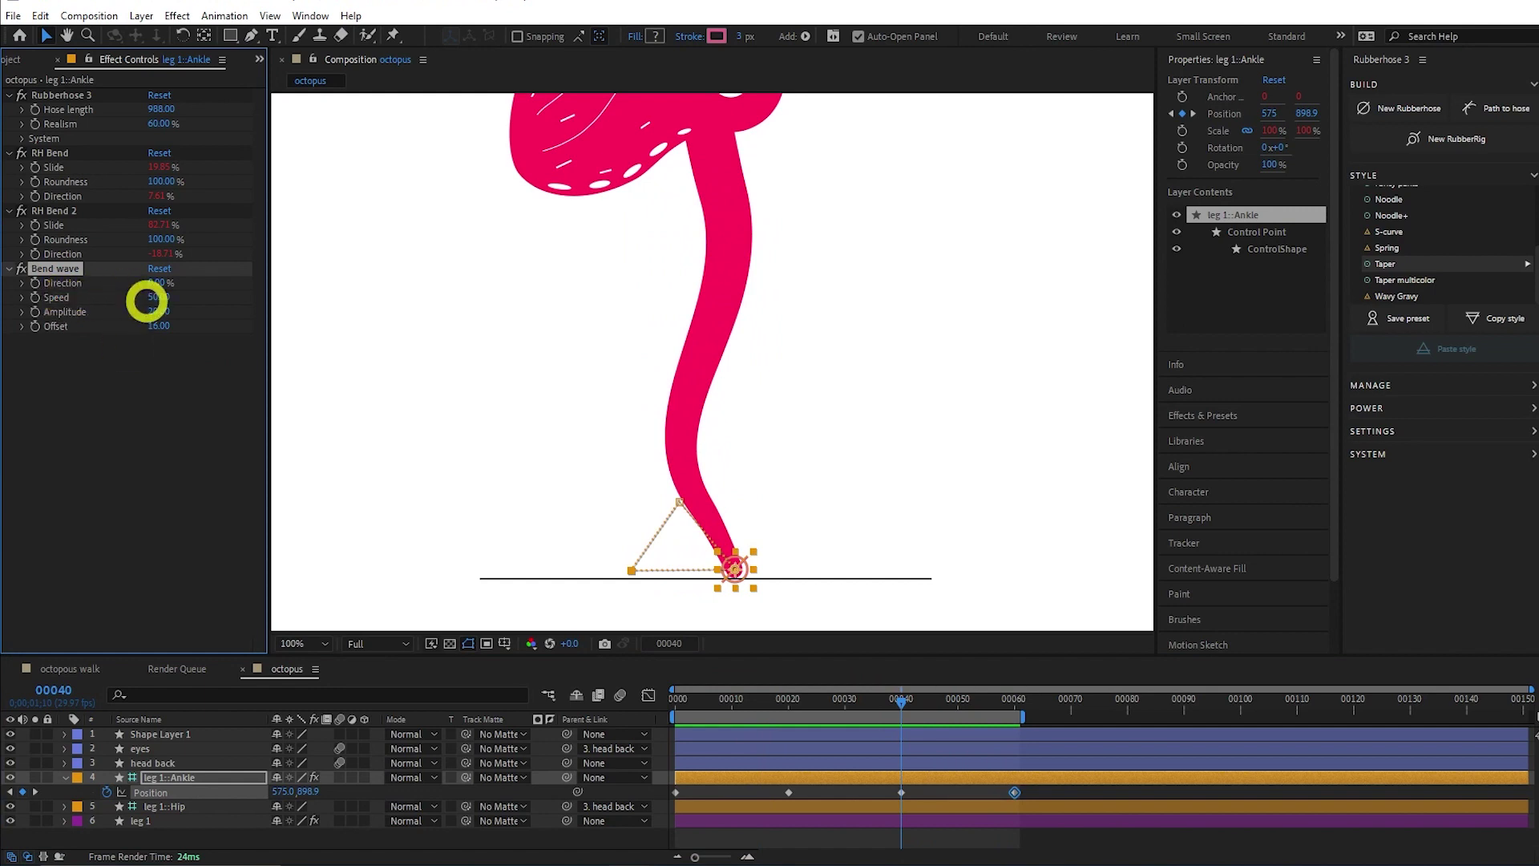
drag(907, 698, 677, 699)
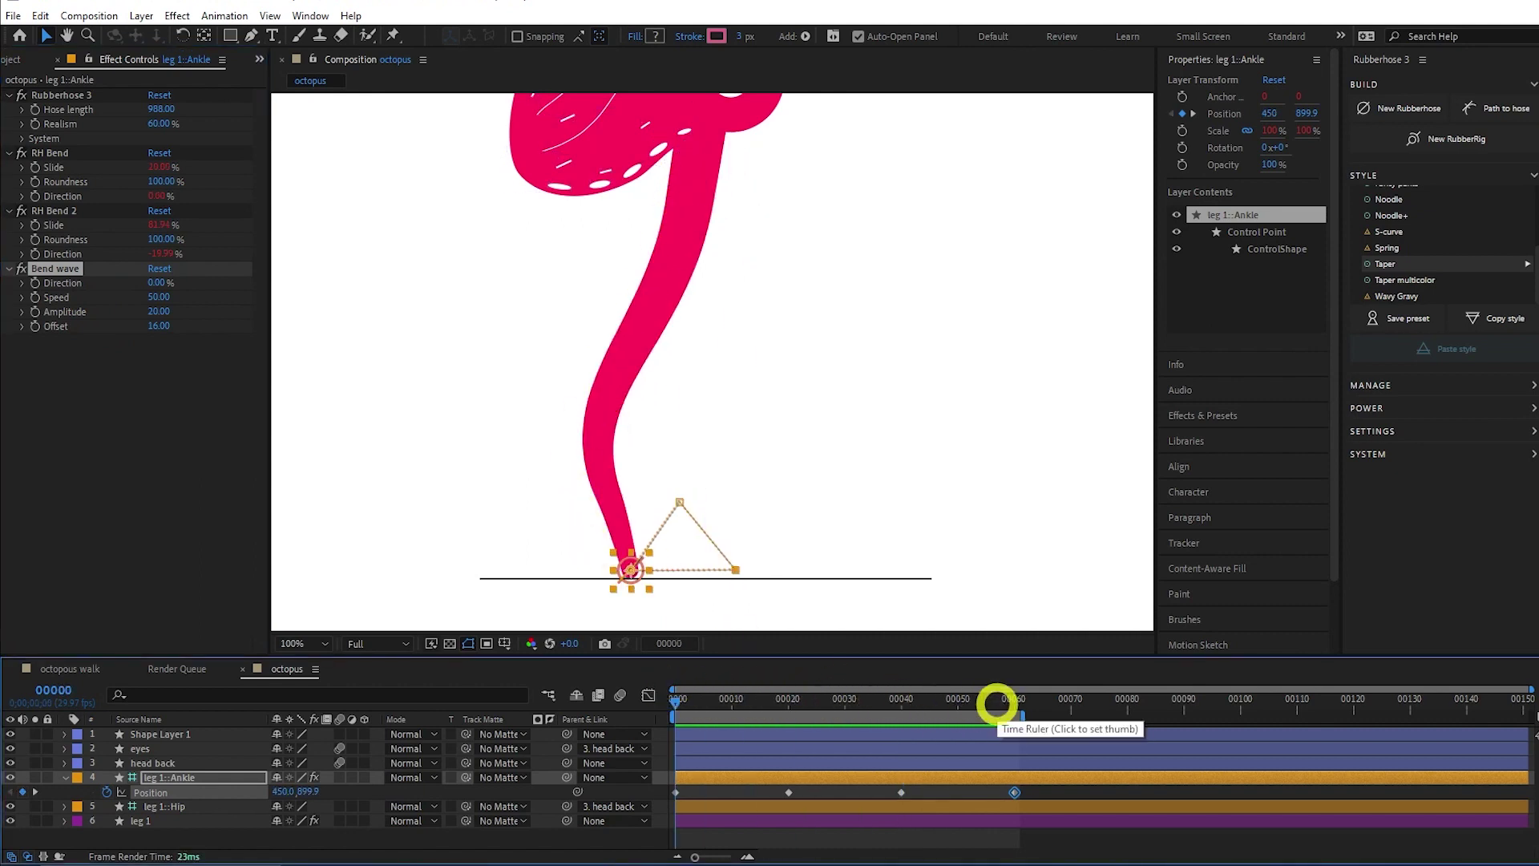
shift+click(997, 703)
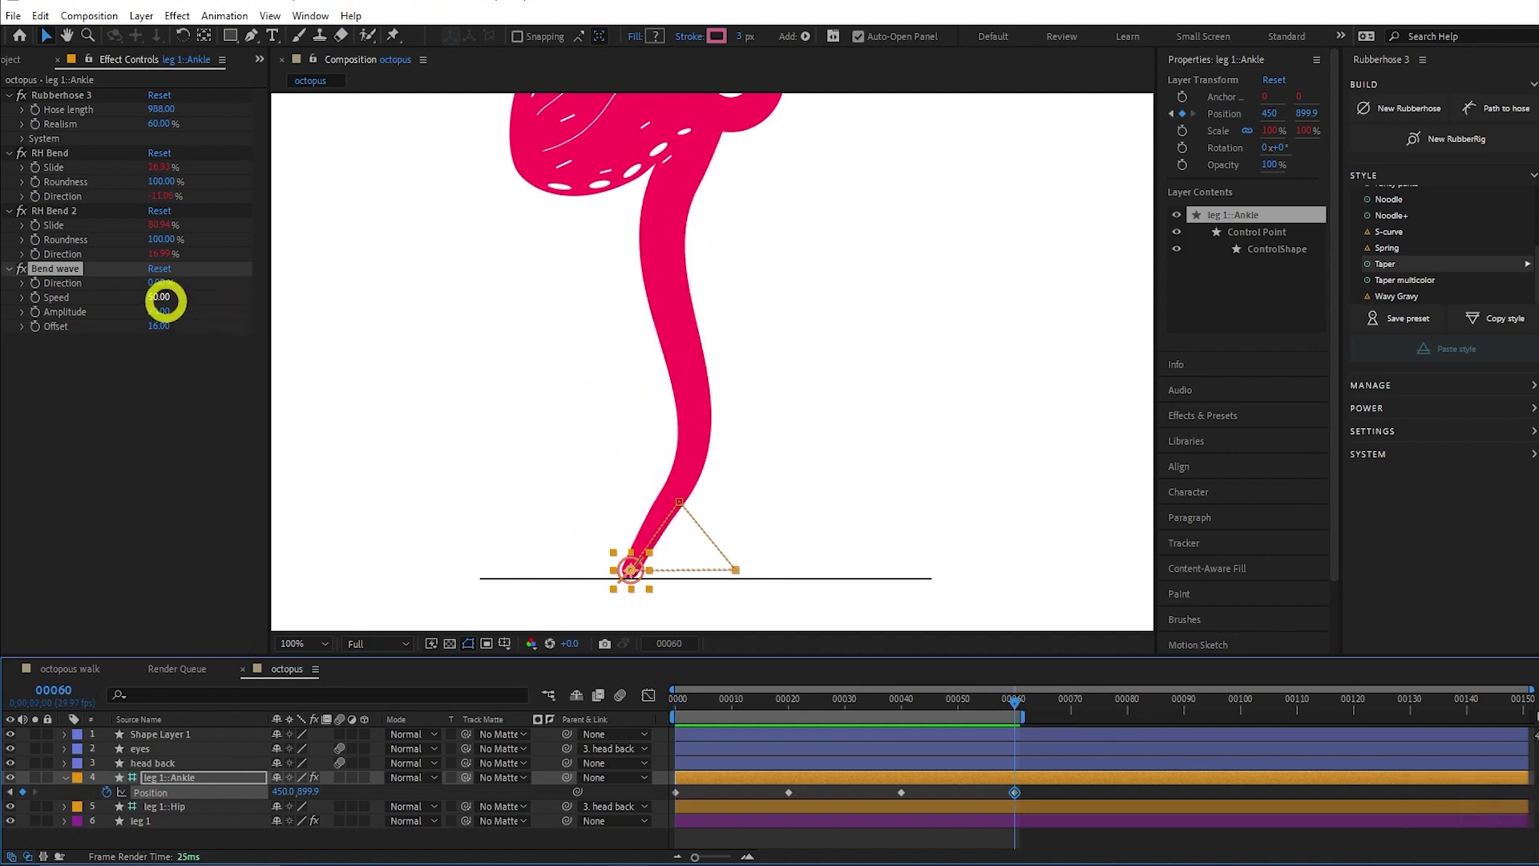
click(162, 298)
key(Down)
key(Down)
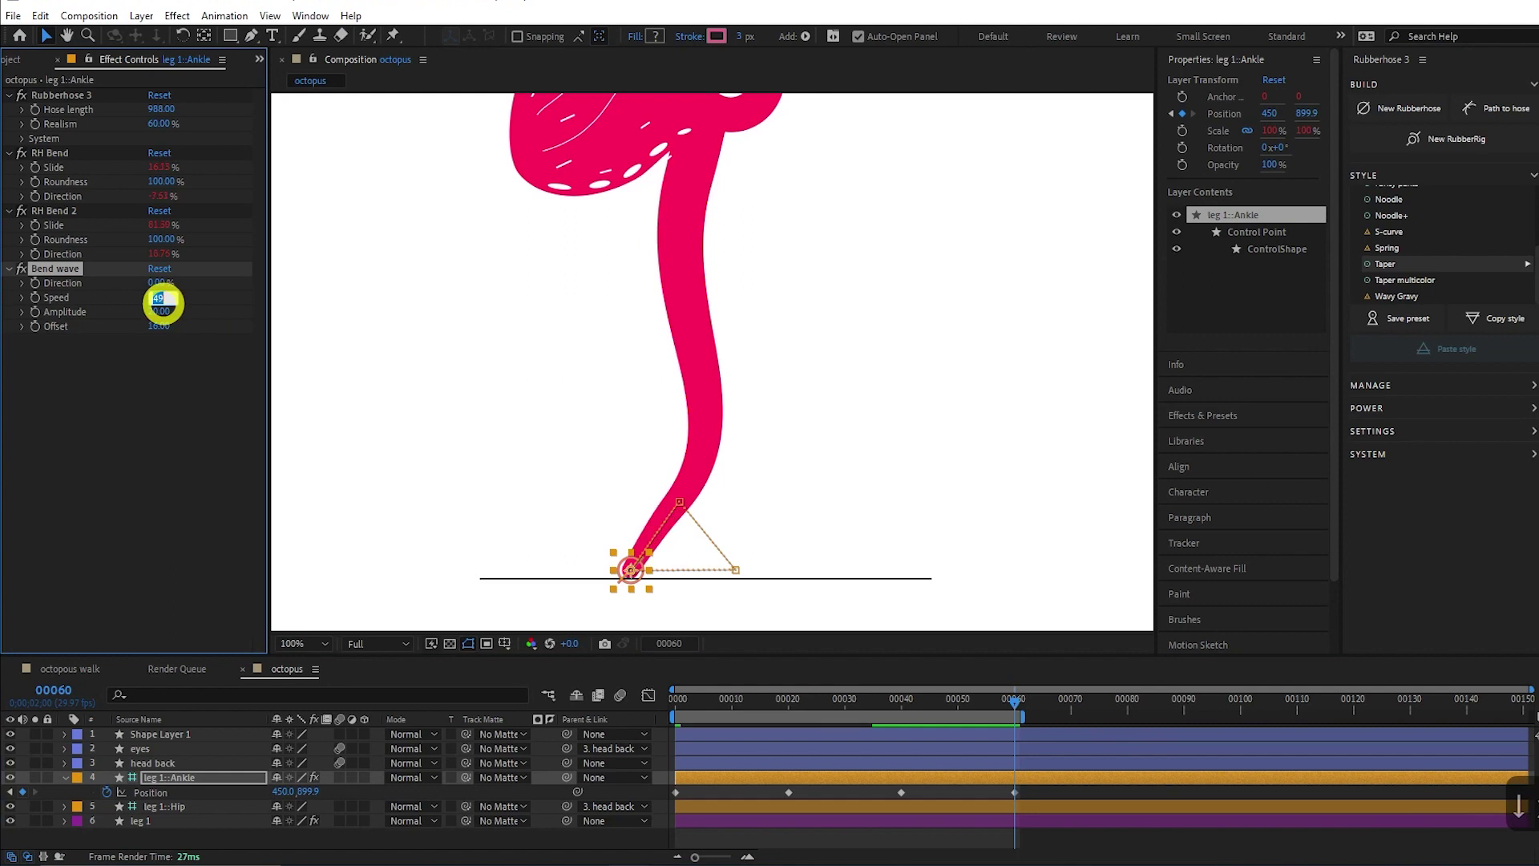
key(Up)
key(Up)
key(Up)
key(Up)
key(Up)
key(Up)
key(Up)
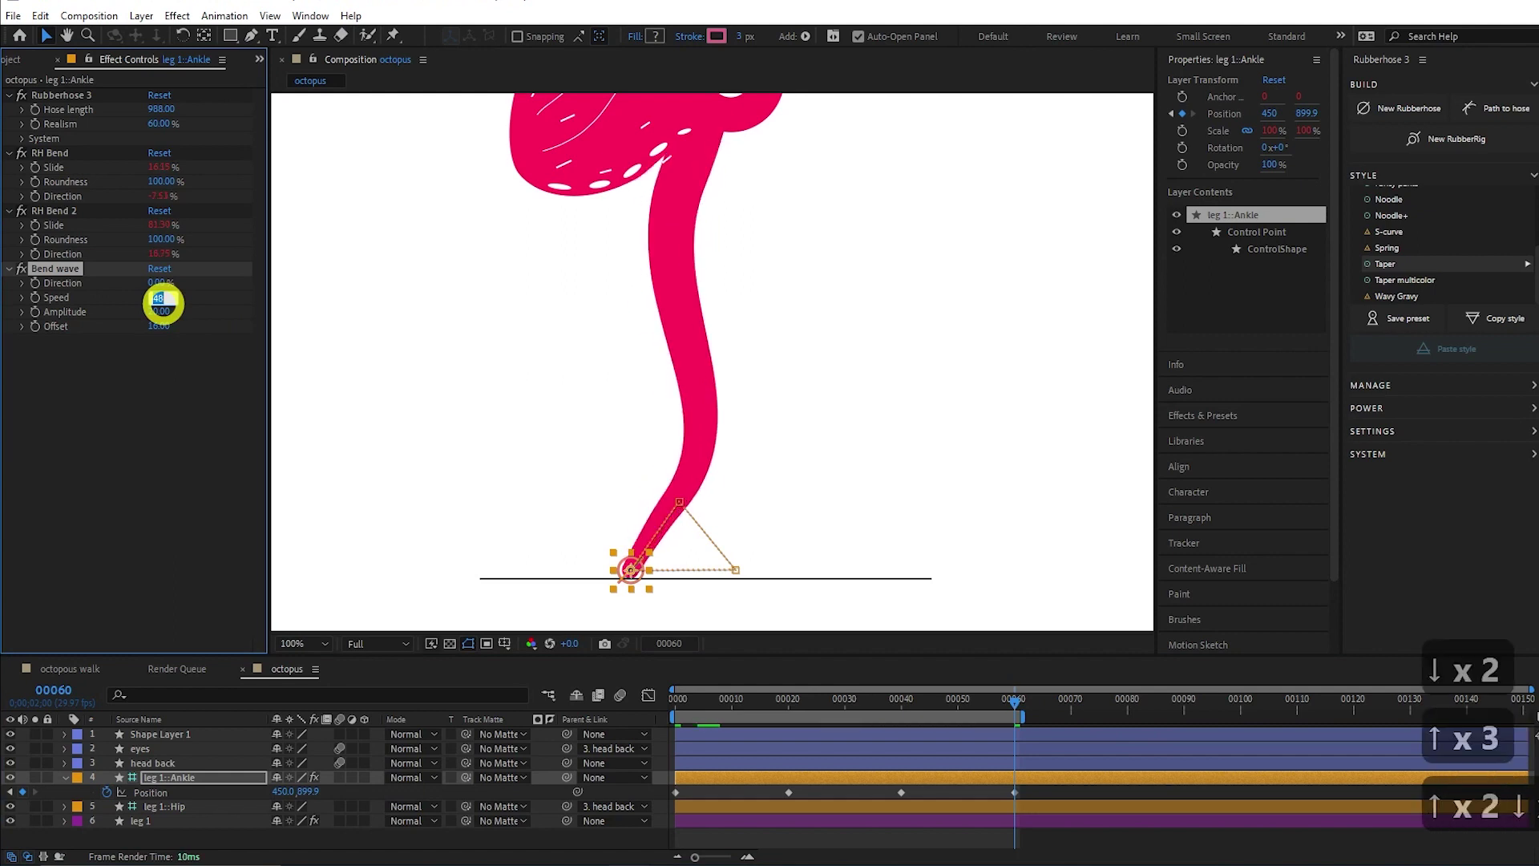
key(Down)
key(Down)
key(Down)
key(Down)
key(Down)
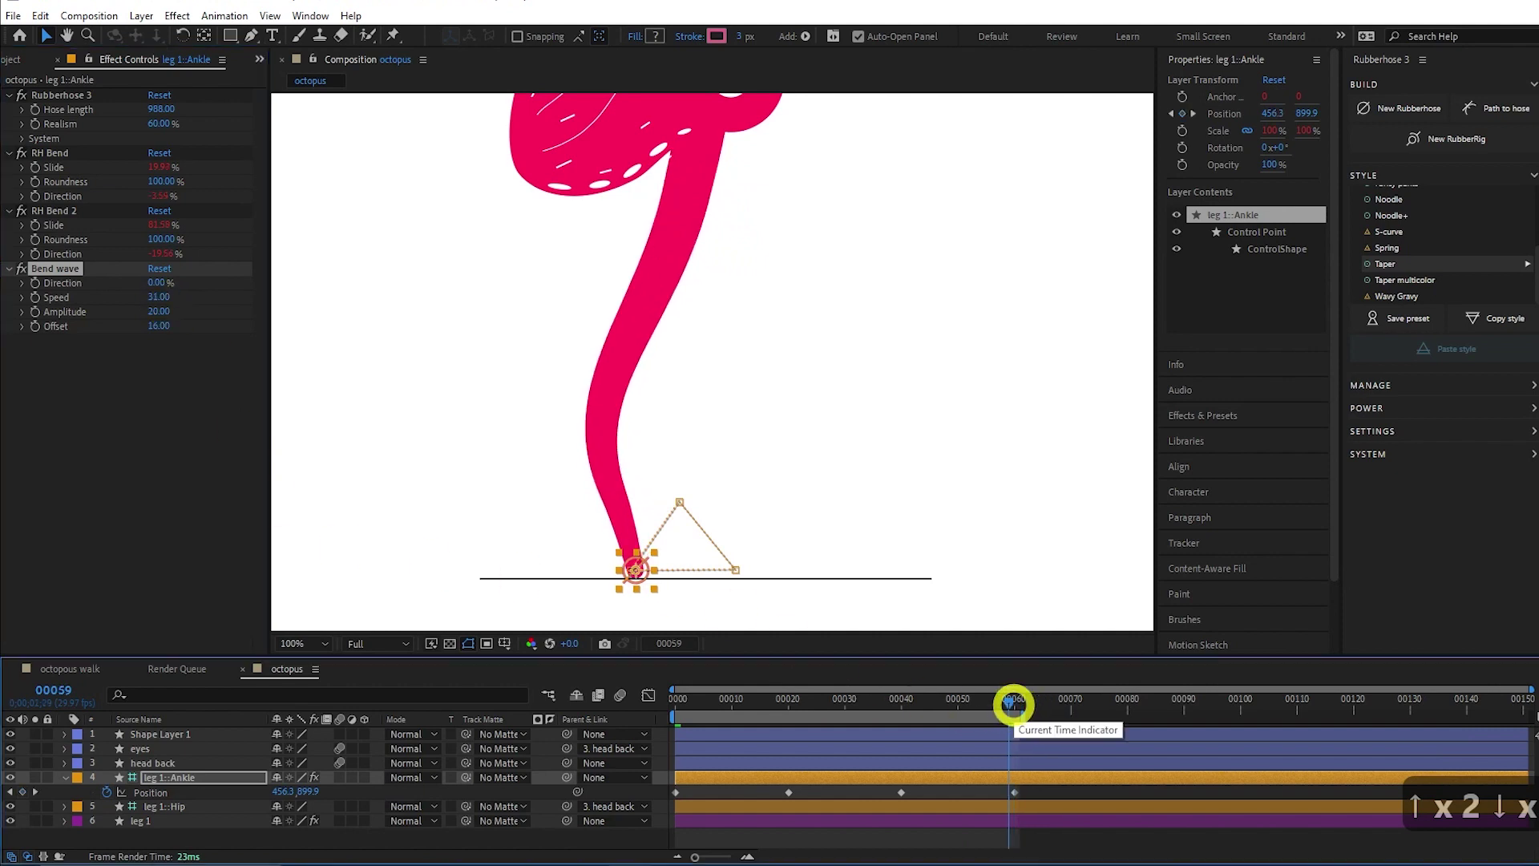
Compare the leg's bend at the start and end of the work area to check how well the loop matches.
key(shift+Home)
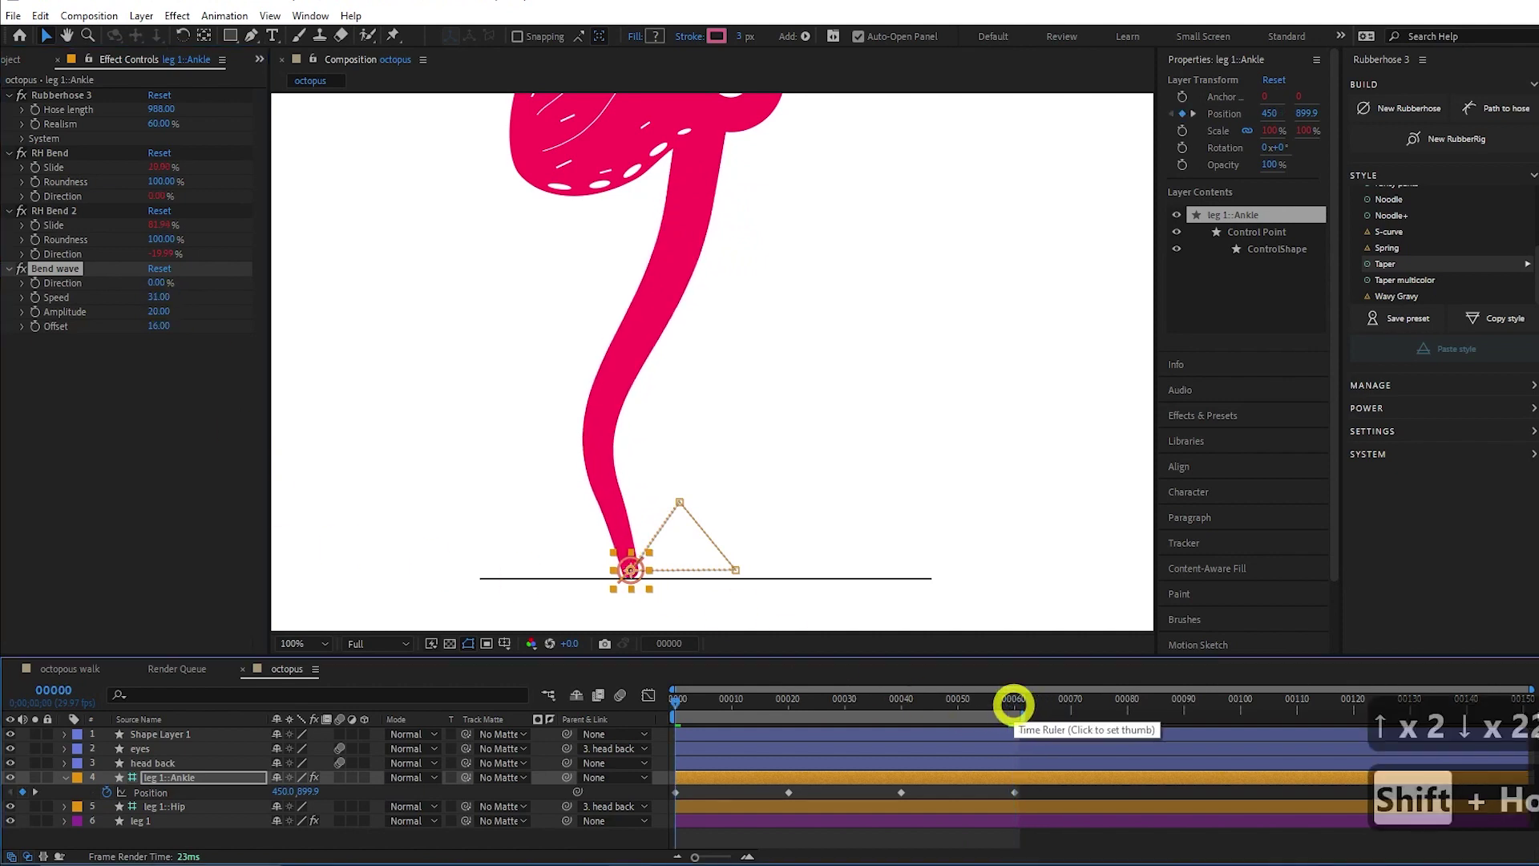
key(shift+End)
key(shift+Home)
key(shift+End)
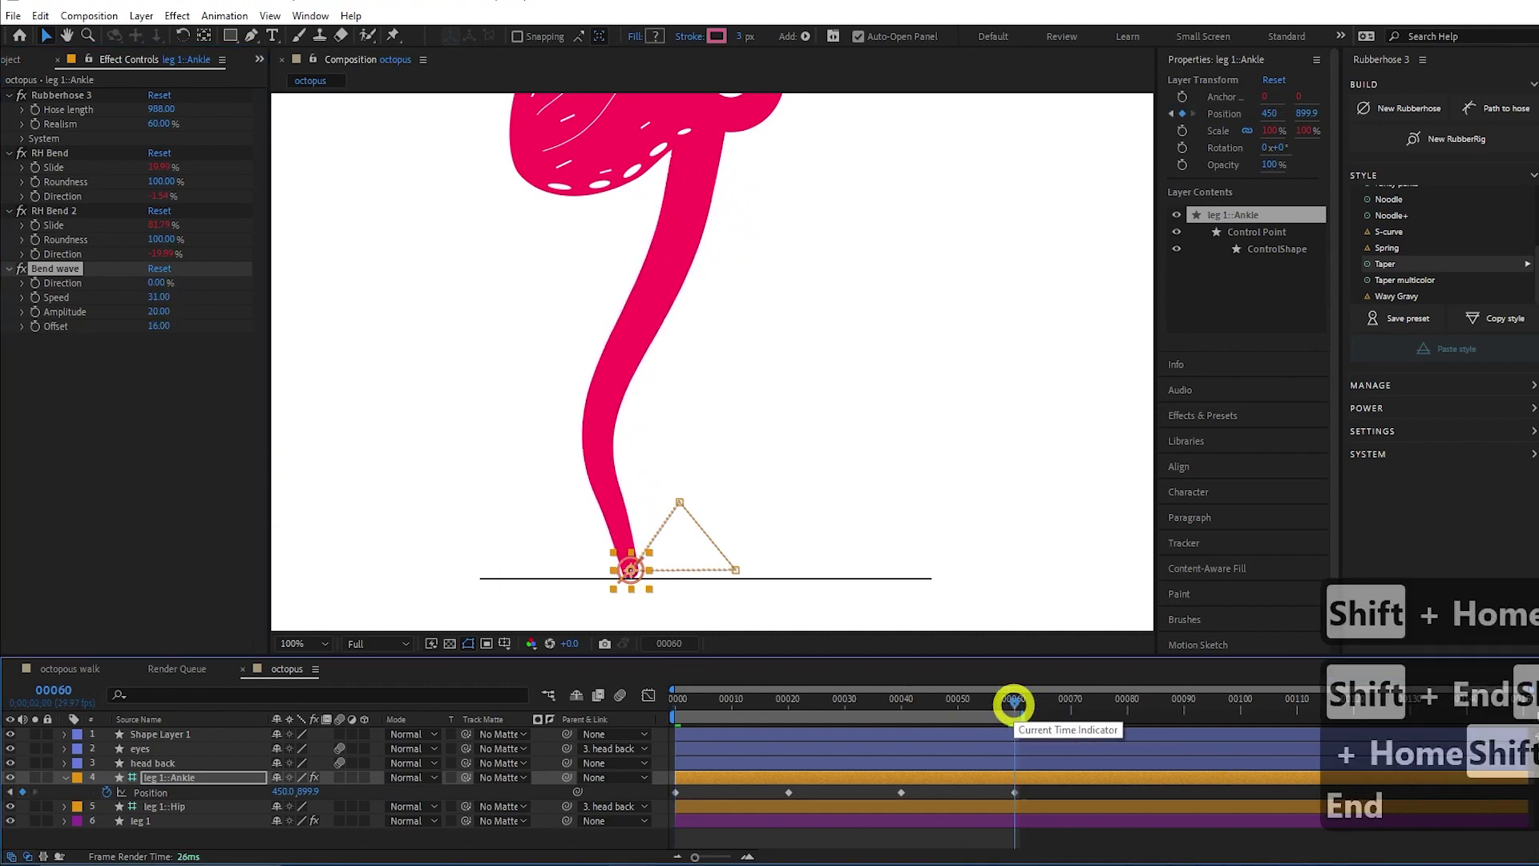
key(shift+Home)
key(shift+End)
key(shift+Home)
key(shift+End)
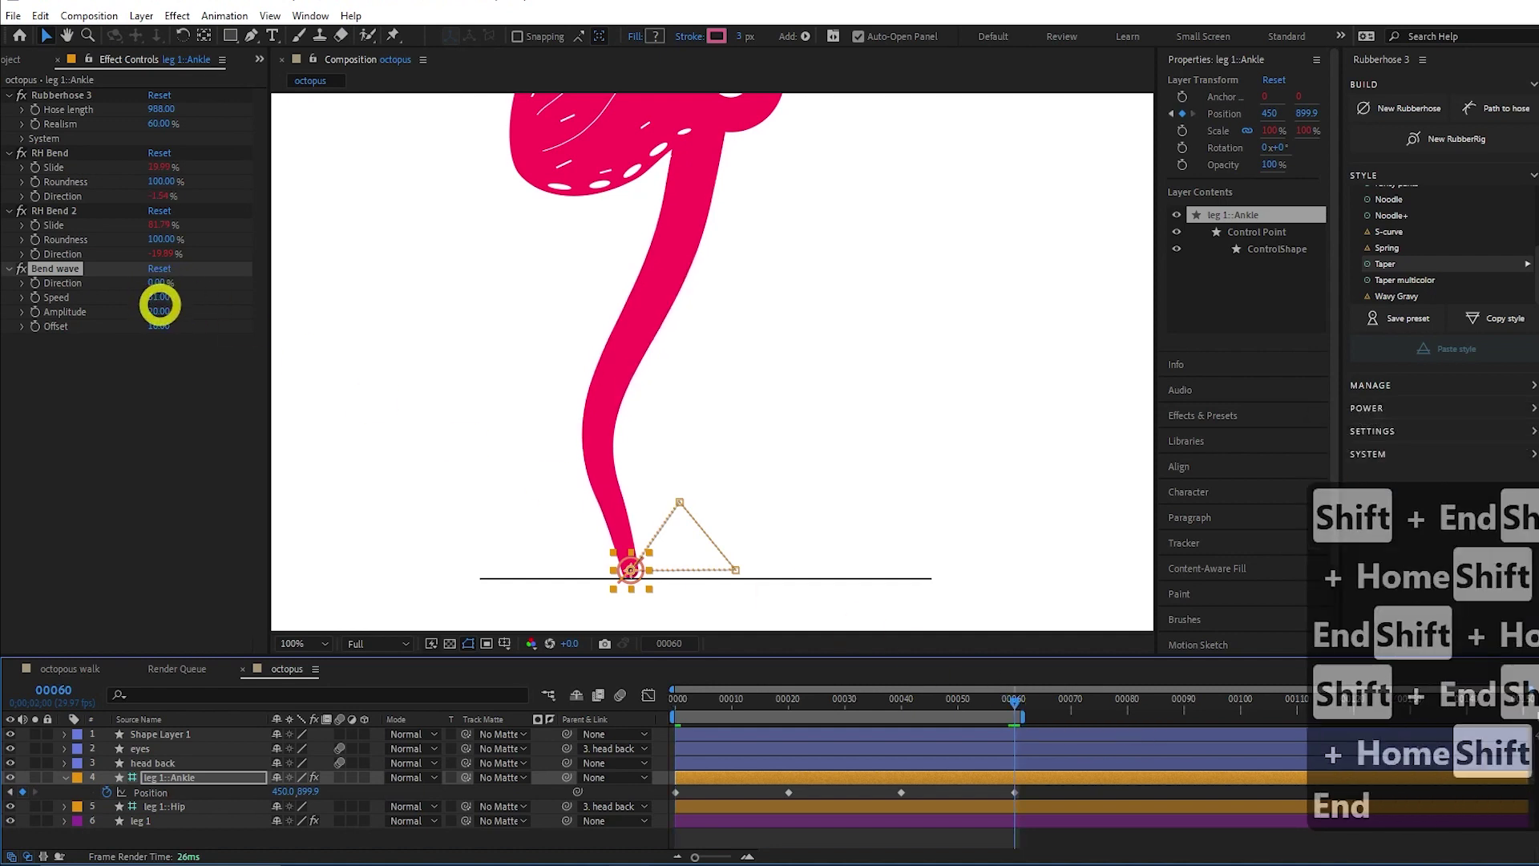
Set the Bend wave Speed to 31.5 and play the loop from the start of the work area.
click(164, 299)
text(31.5)
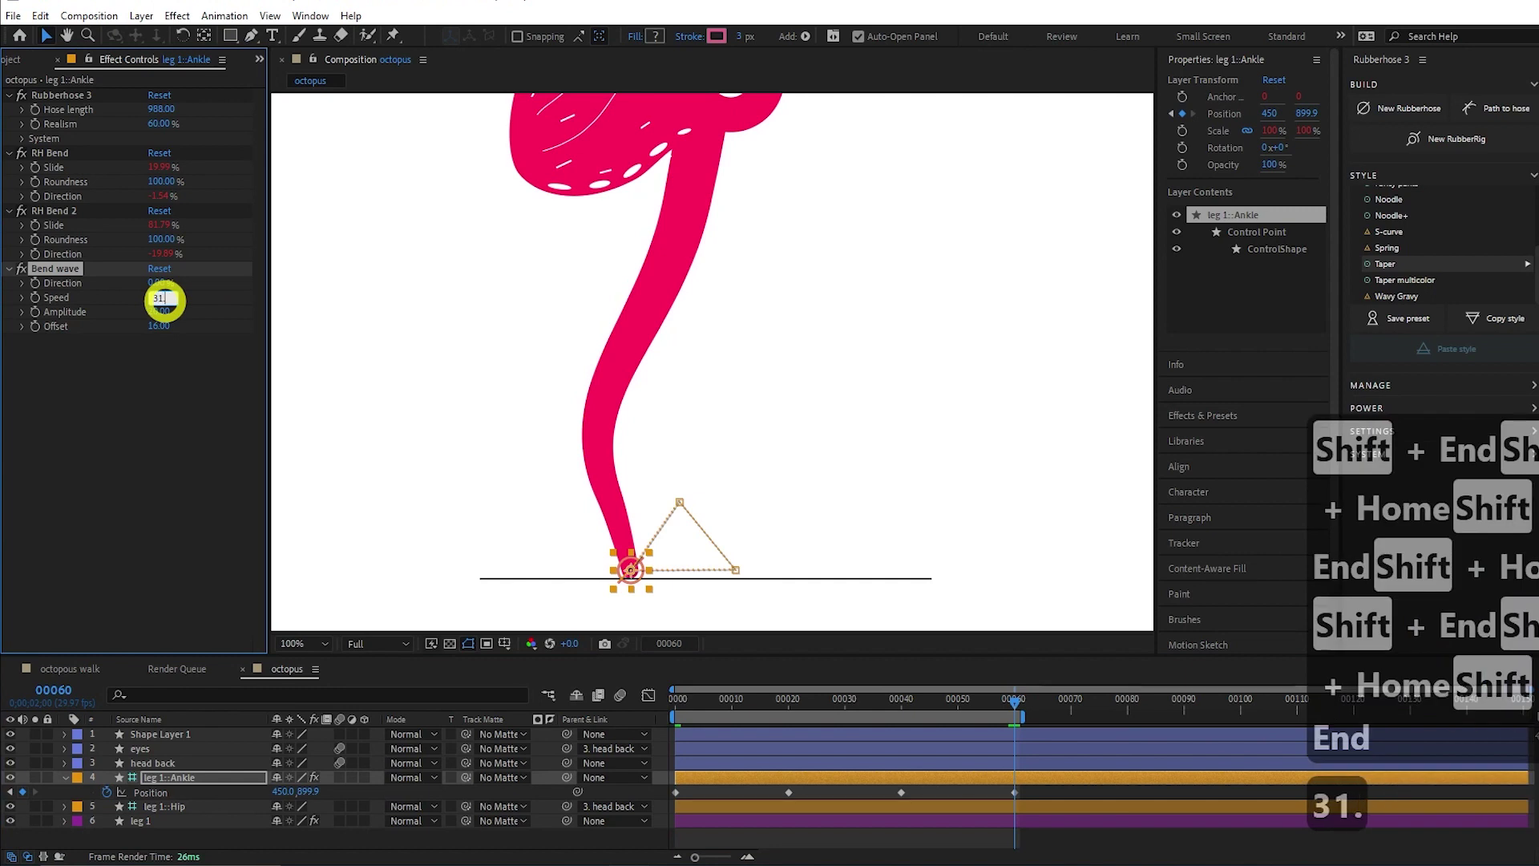
key(Return)
key(shift+Home)
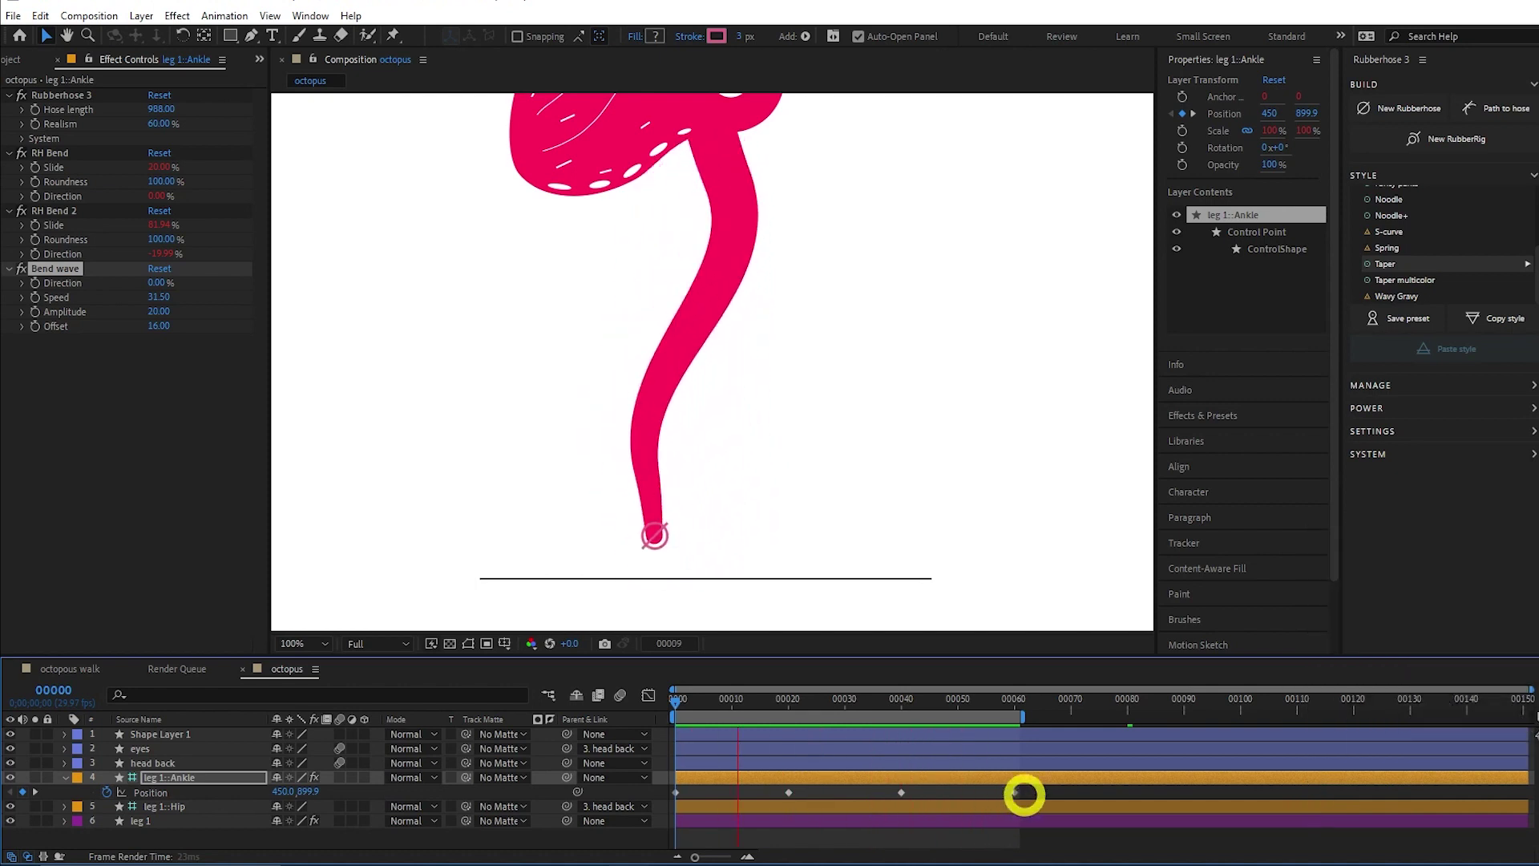
Apply Easy Ease to all four ankle position keyframes and preview the leg's motion from frame 0.
drag(1021, 798, 672, 799)
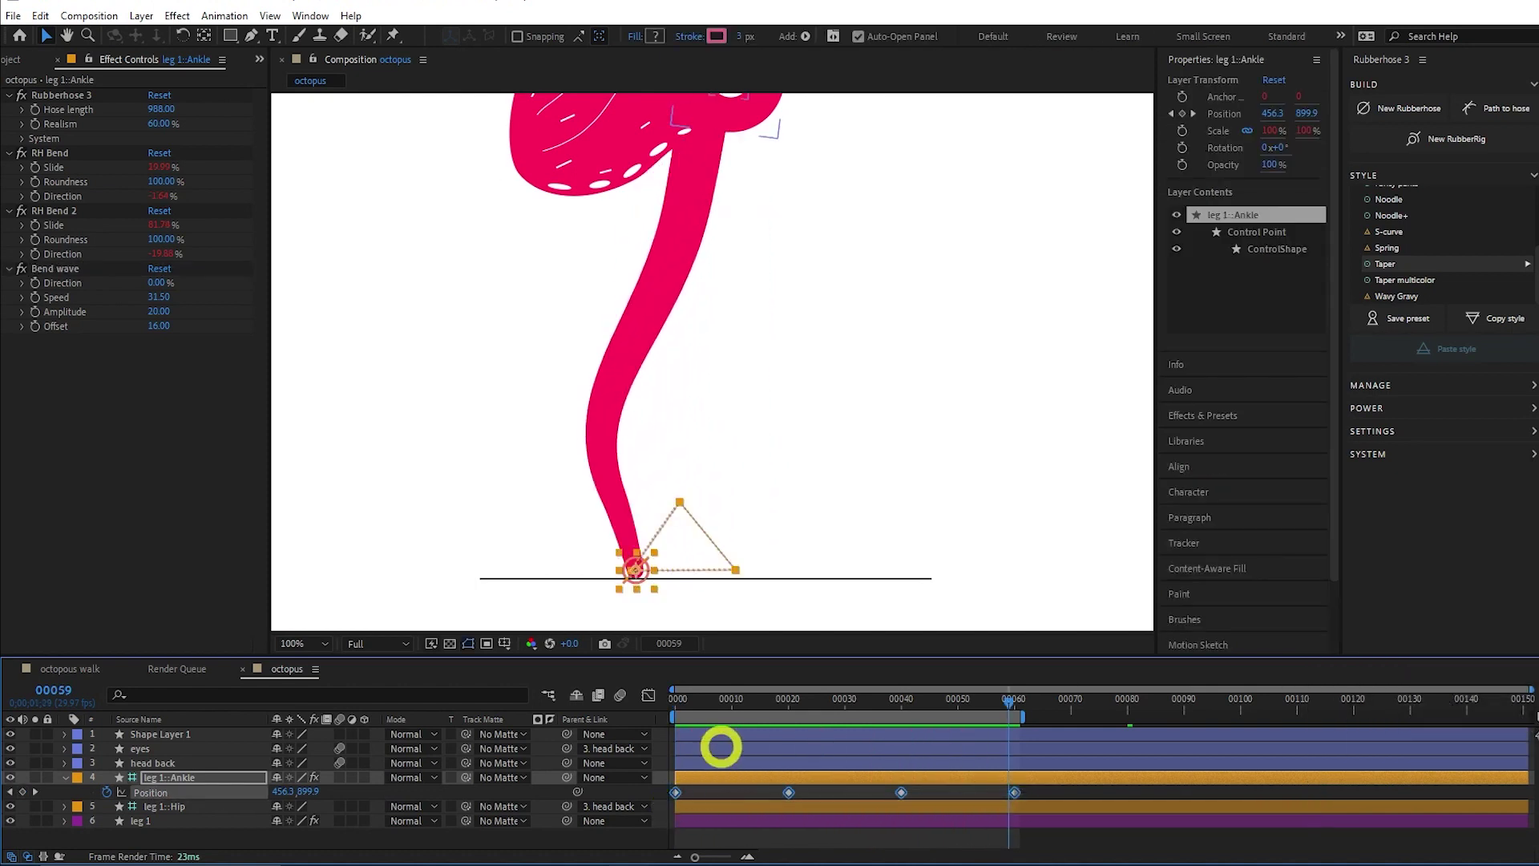
key(F9)
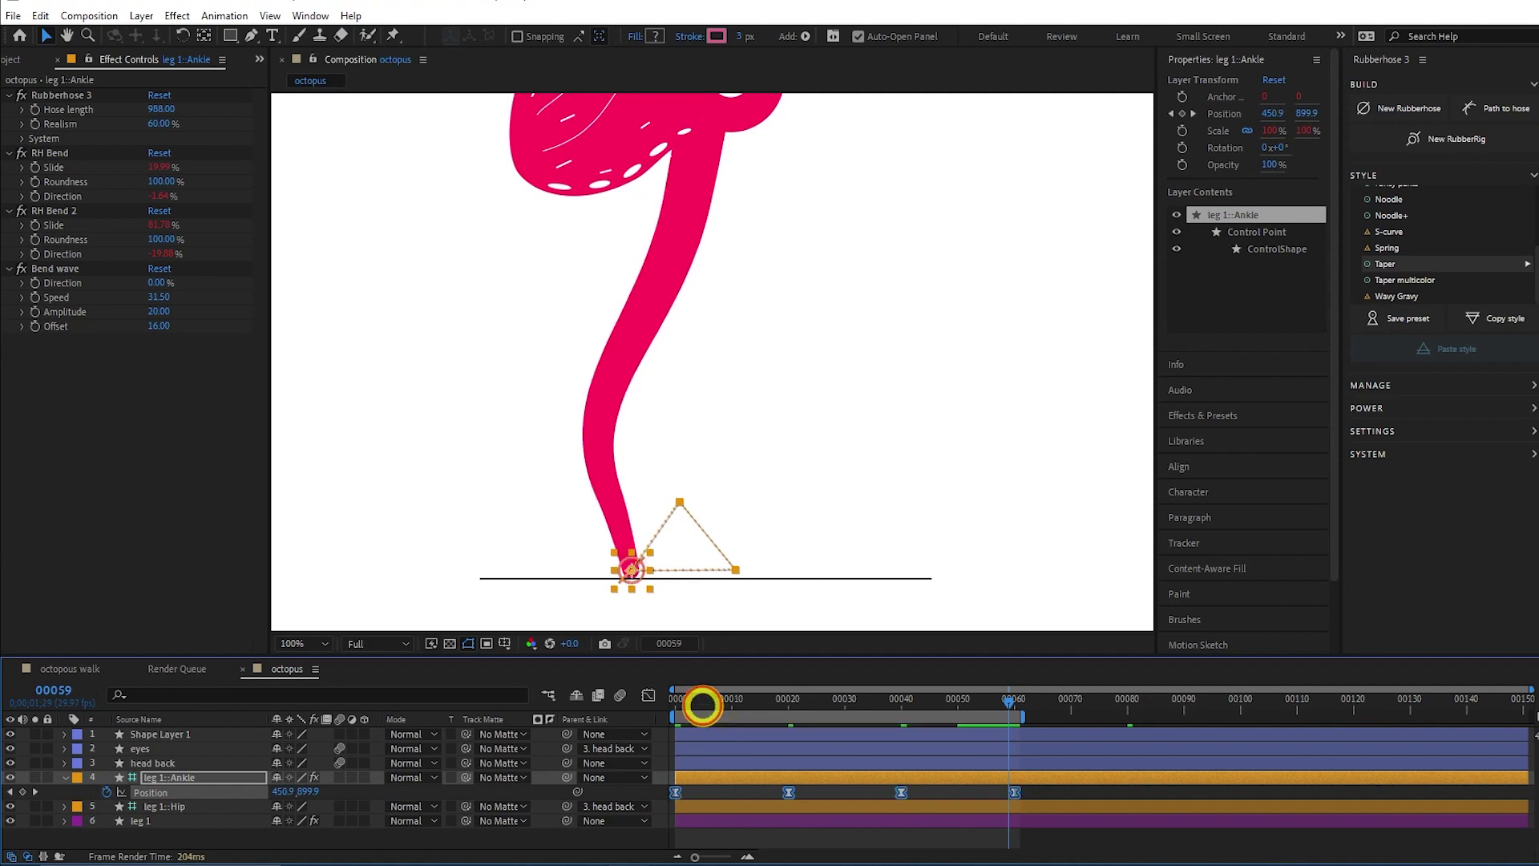
drag(703, 706, 670, 707)
key(space)
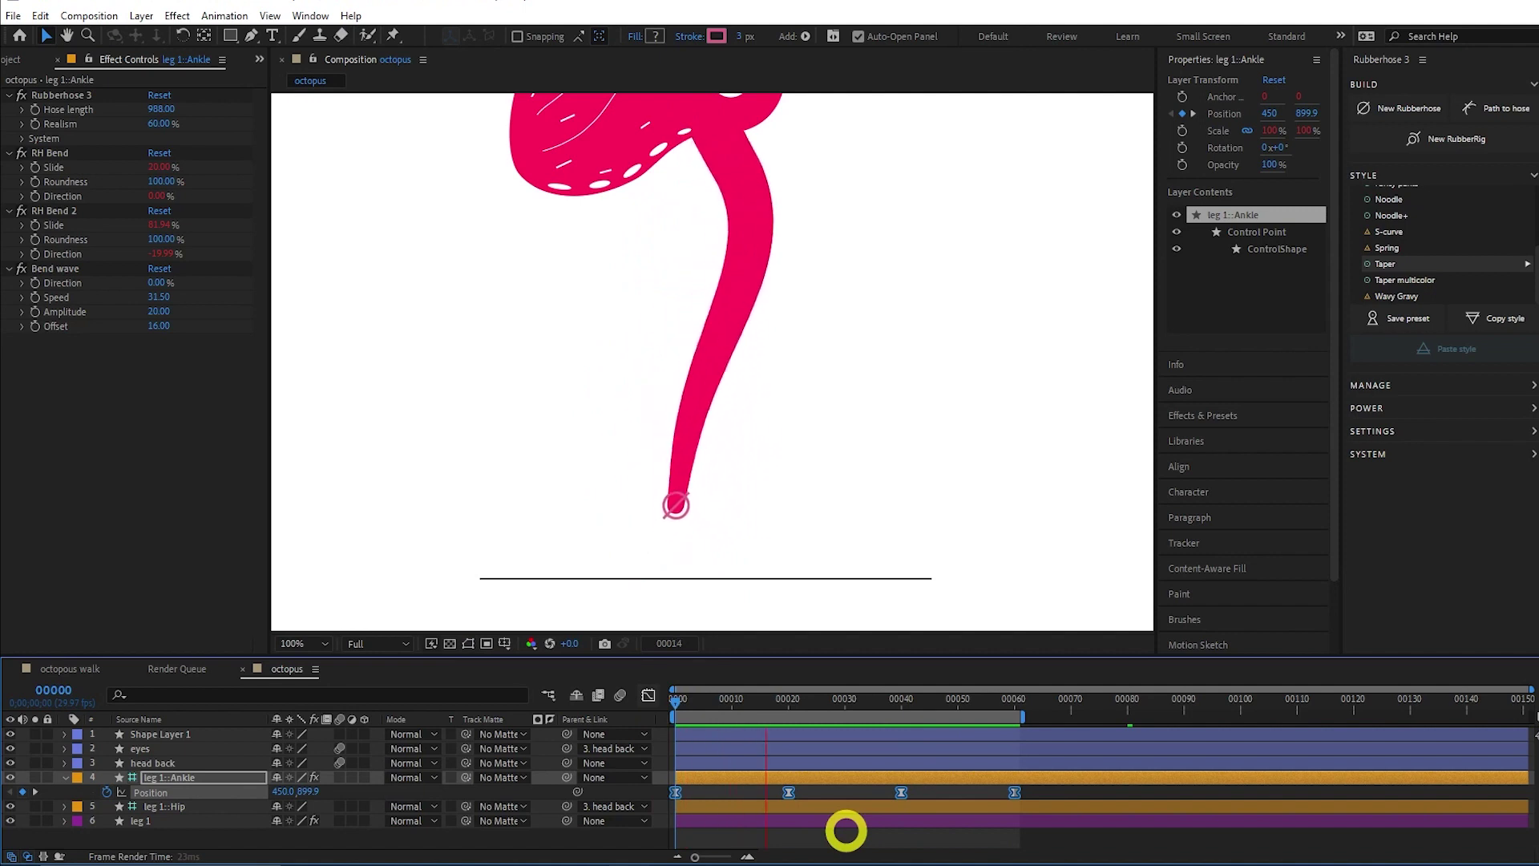
key(space)
click(768, 700)
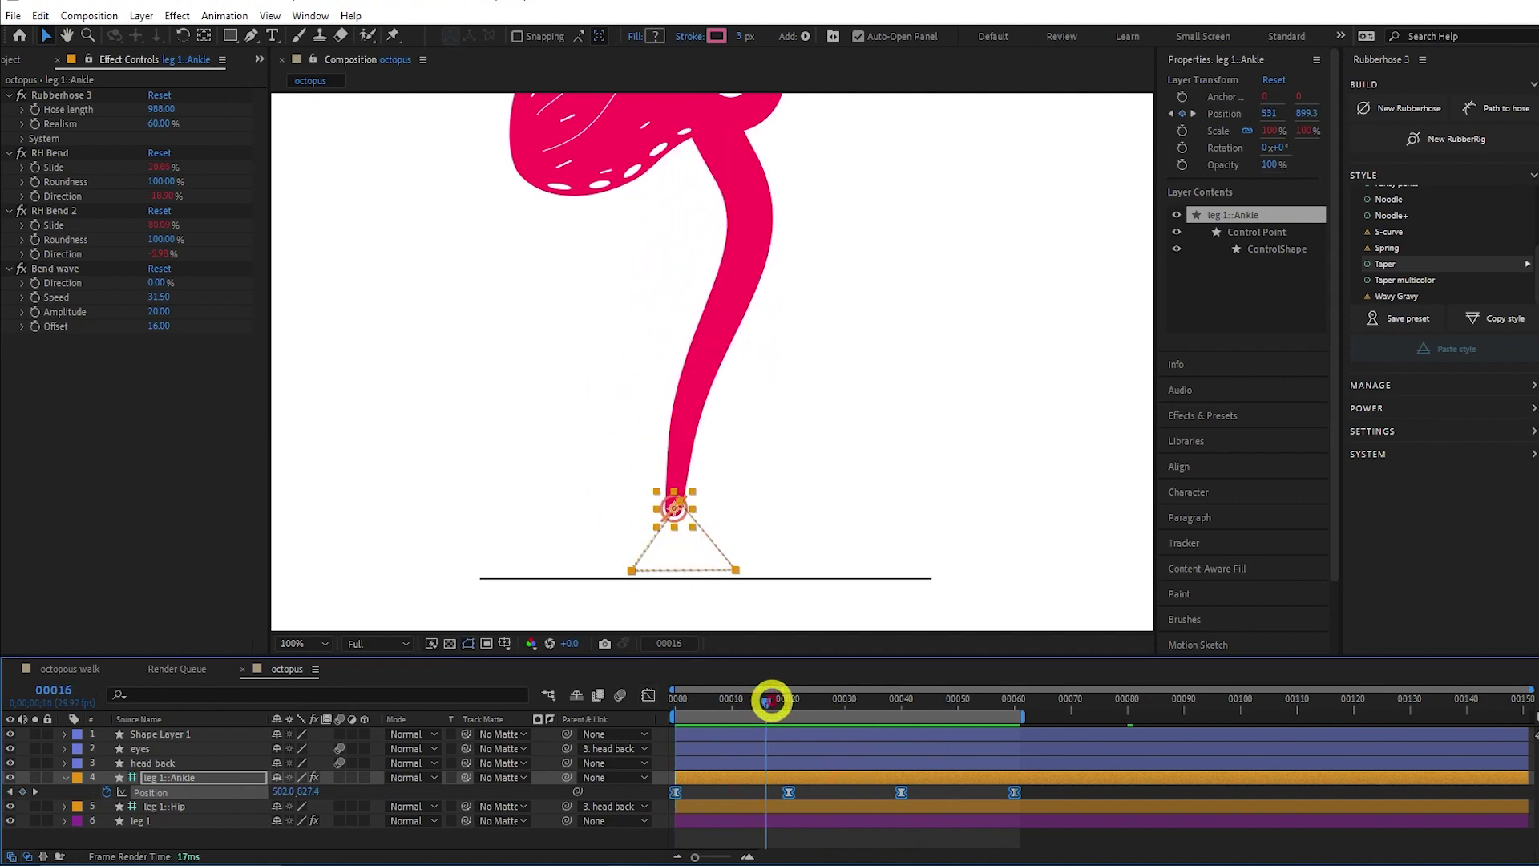
drag(768, 700, 922, 691)
Return the ankle's position keyframes at frames 20 and 40 to linear and preview the cycle from frame 0.
drag(921, 791, 785, 793)
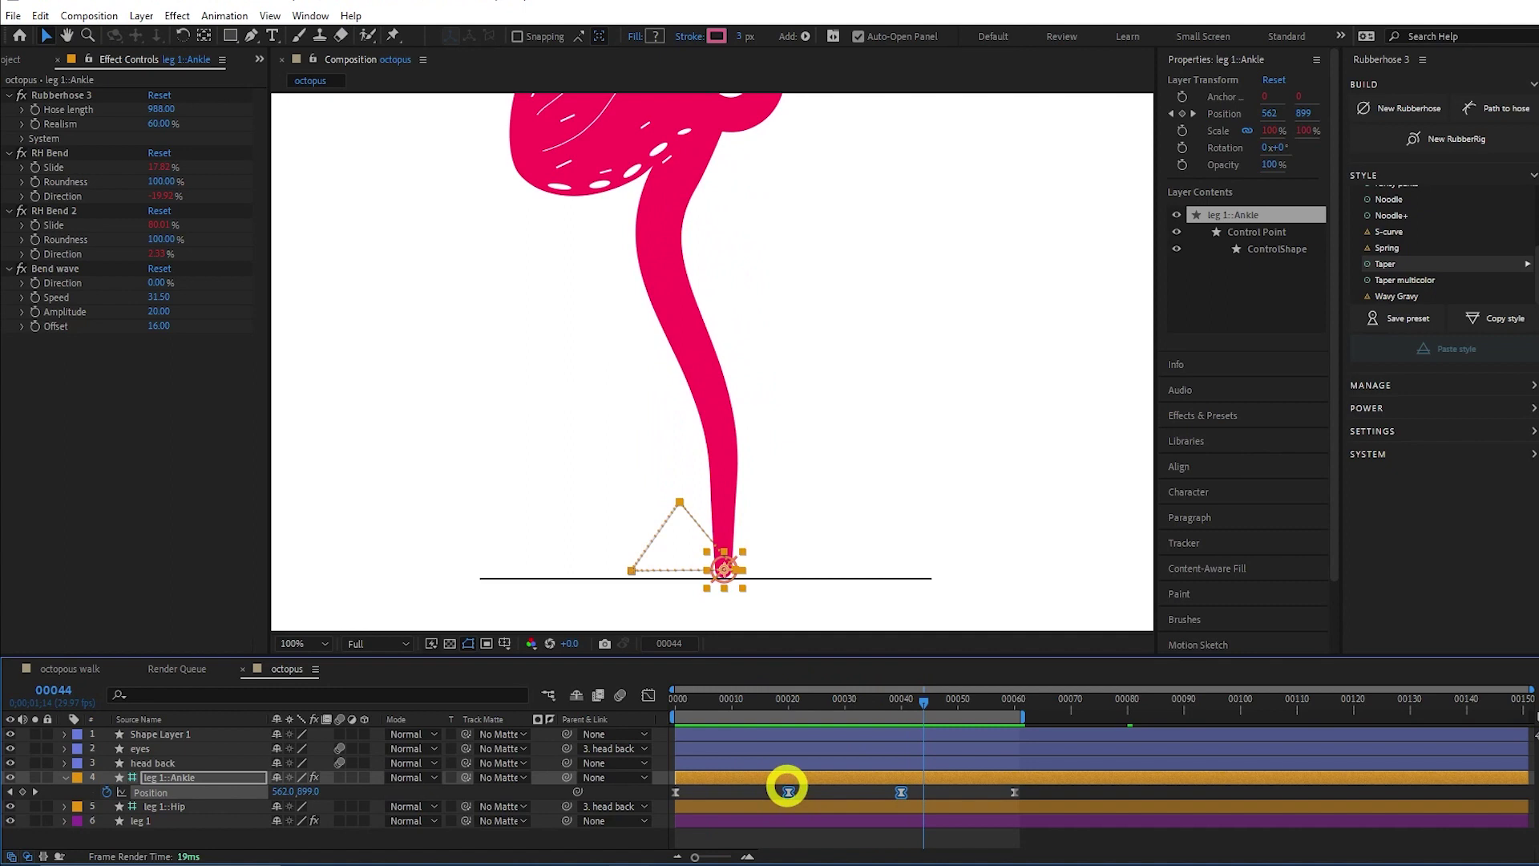
ctrl+click(788, 792)
click(858, 787)
drag(797, 700, 590, 697)
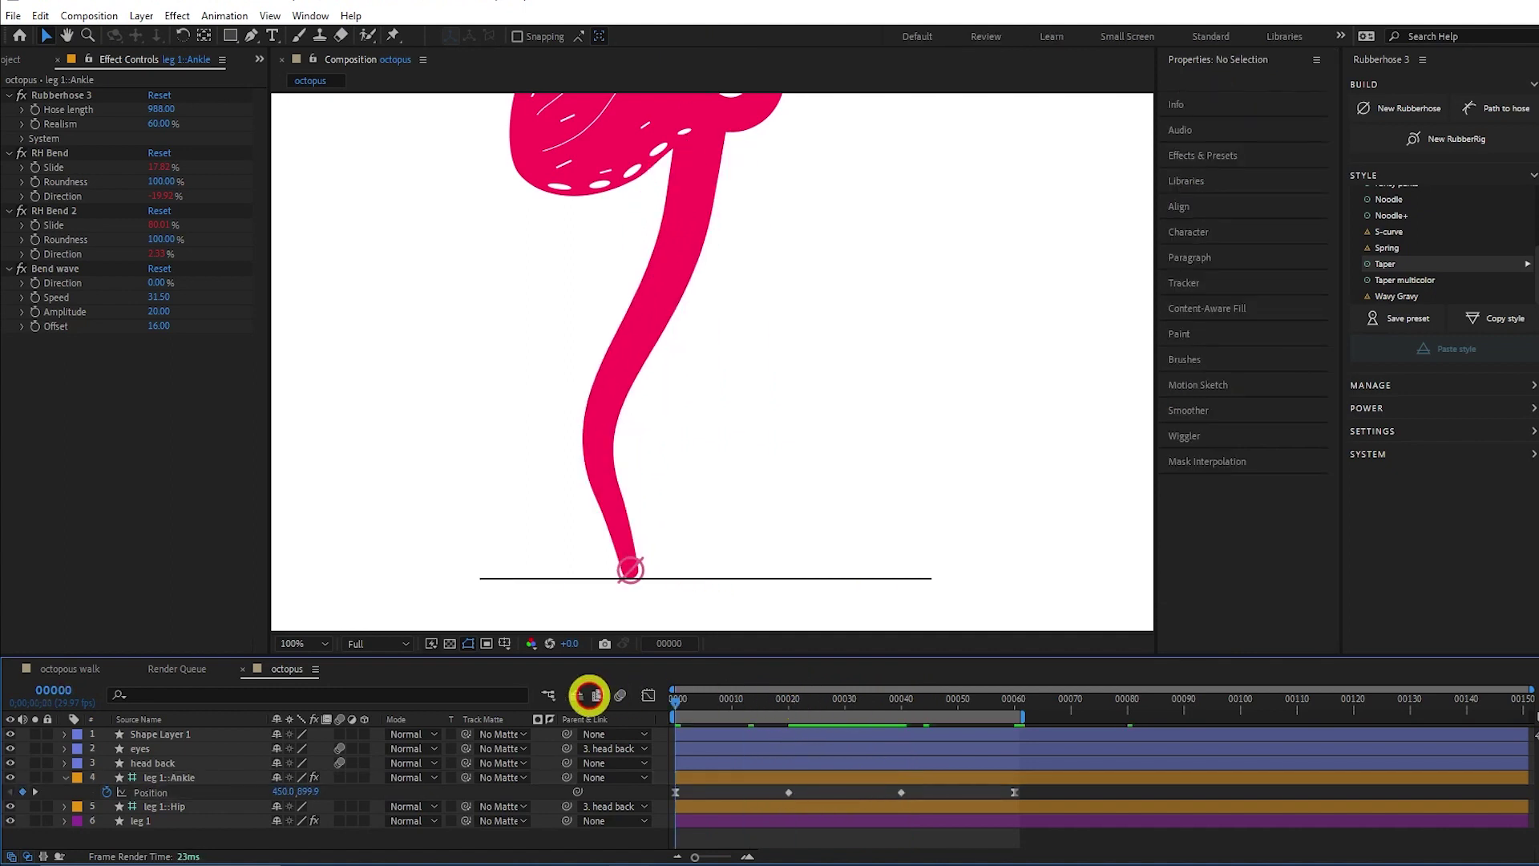
key(space)
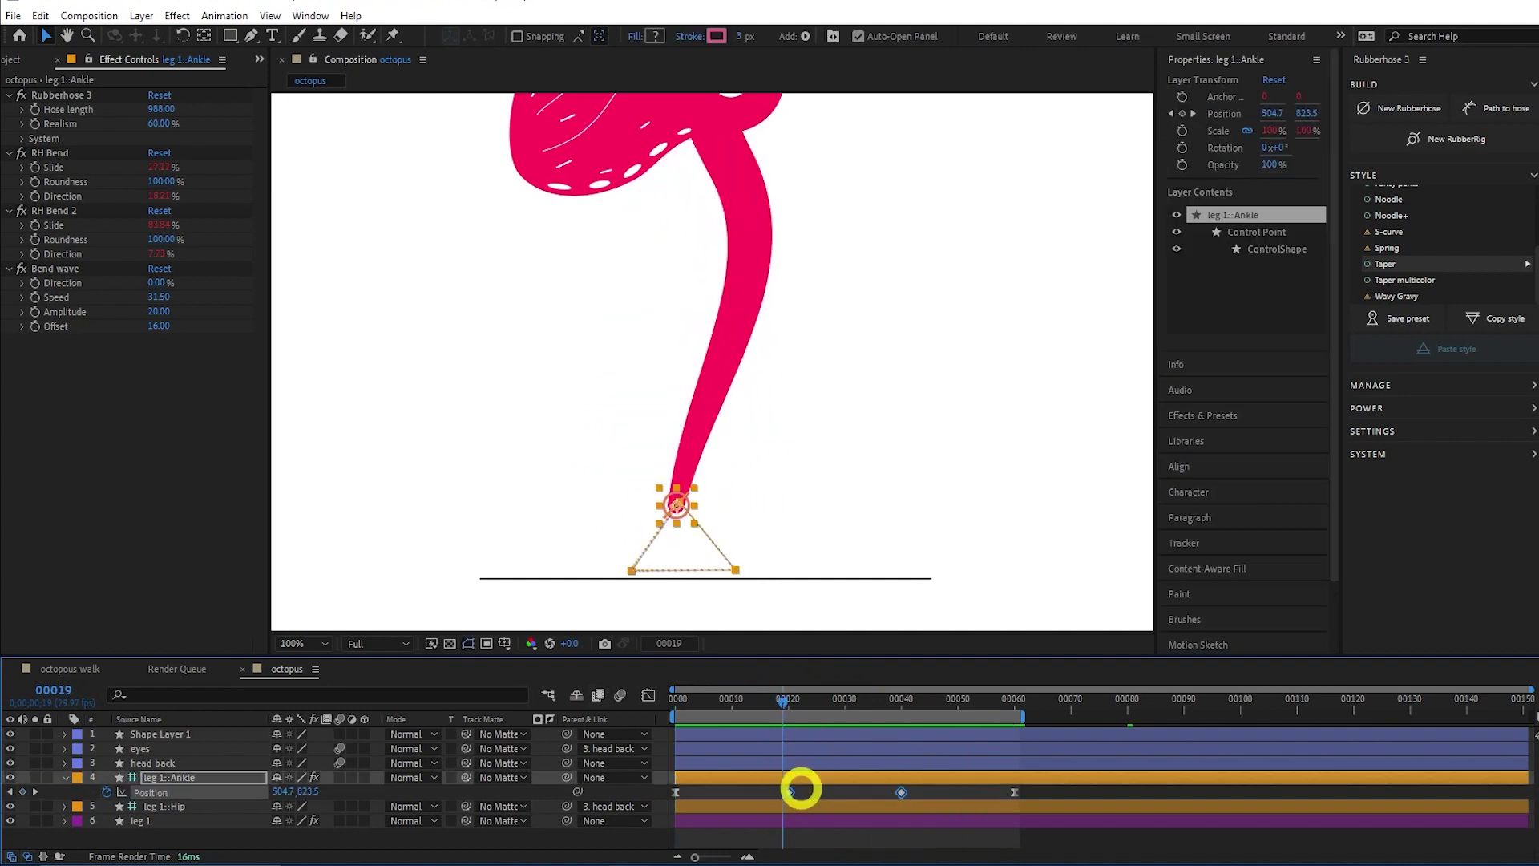
Round the peak of leg 1's ankle motion path at the frame 20 keyframe into a smooth arc with the Convert Vertex tool.
click(762, 794)
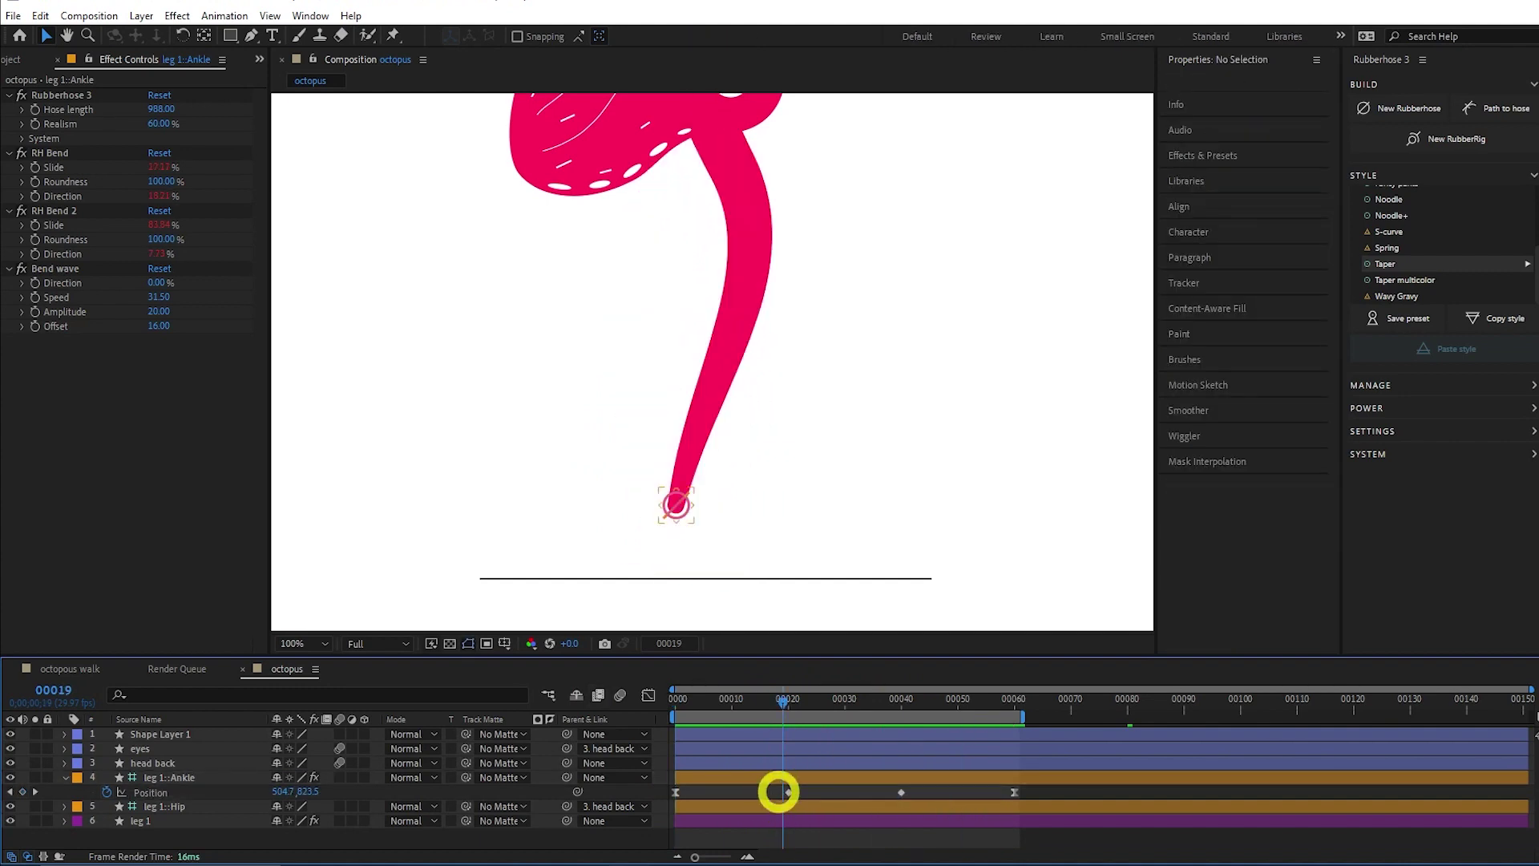
click(787, 792)
scroll(677, 501, up, 2)
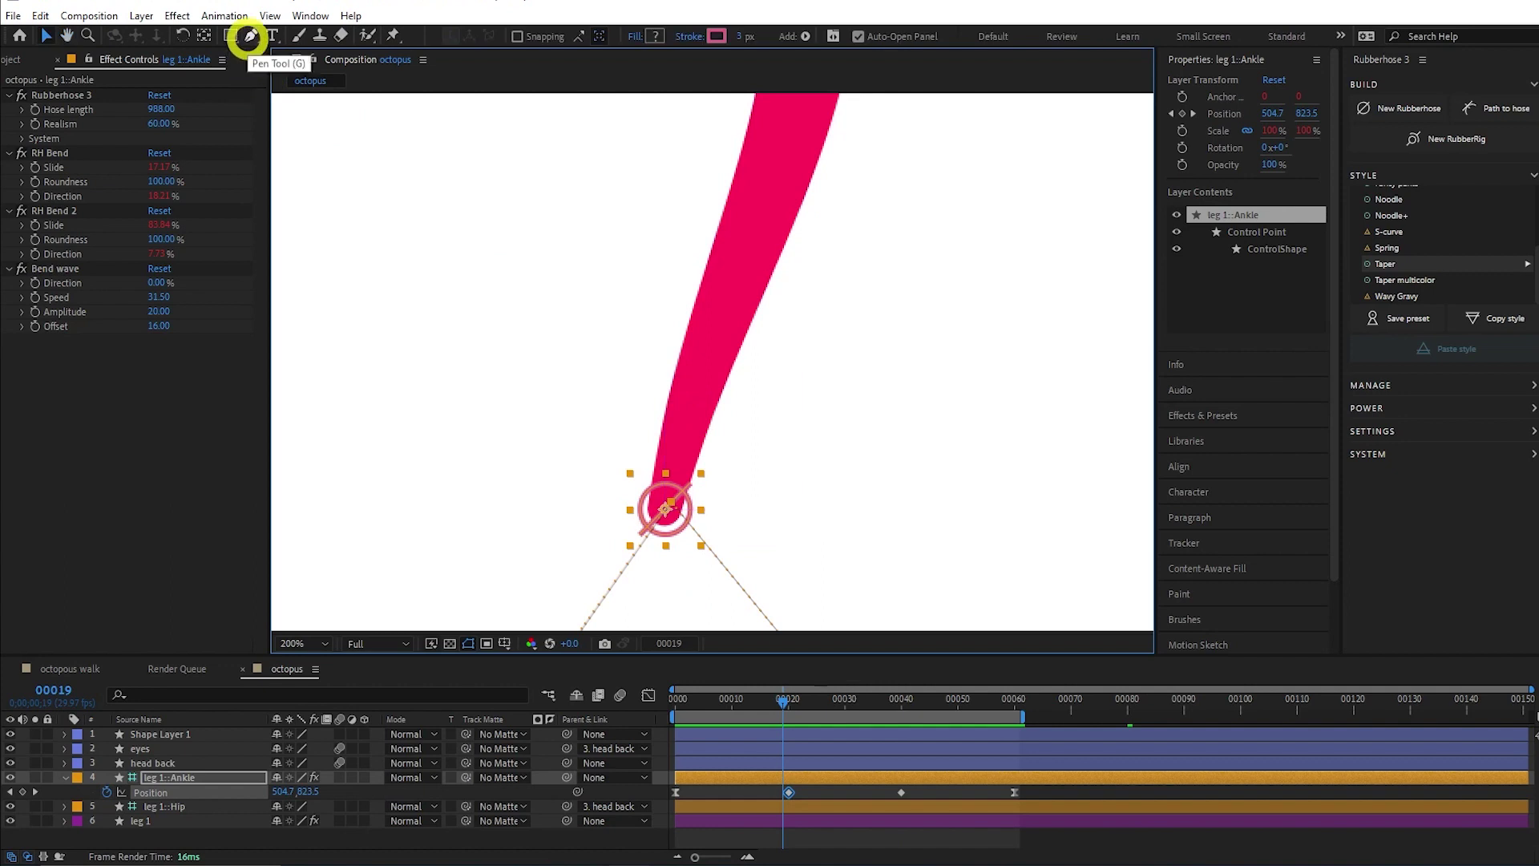
click(250, 35)
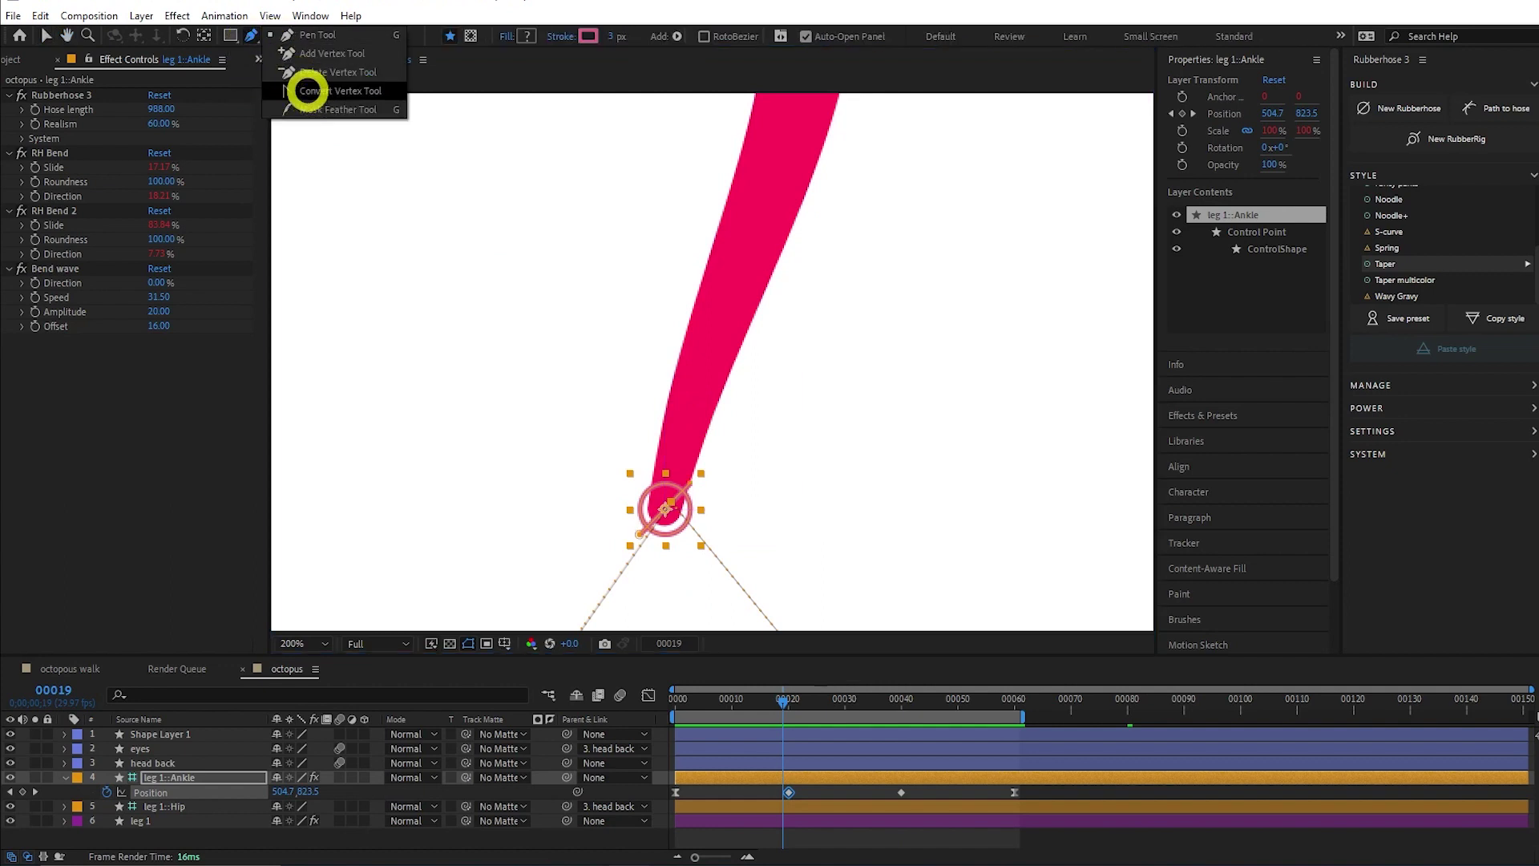
click(308, 90)
scroll(560, 310, down, 2)
click(672, 409)
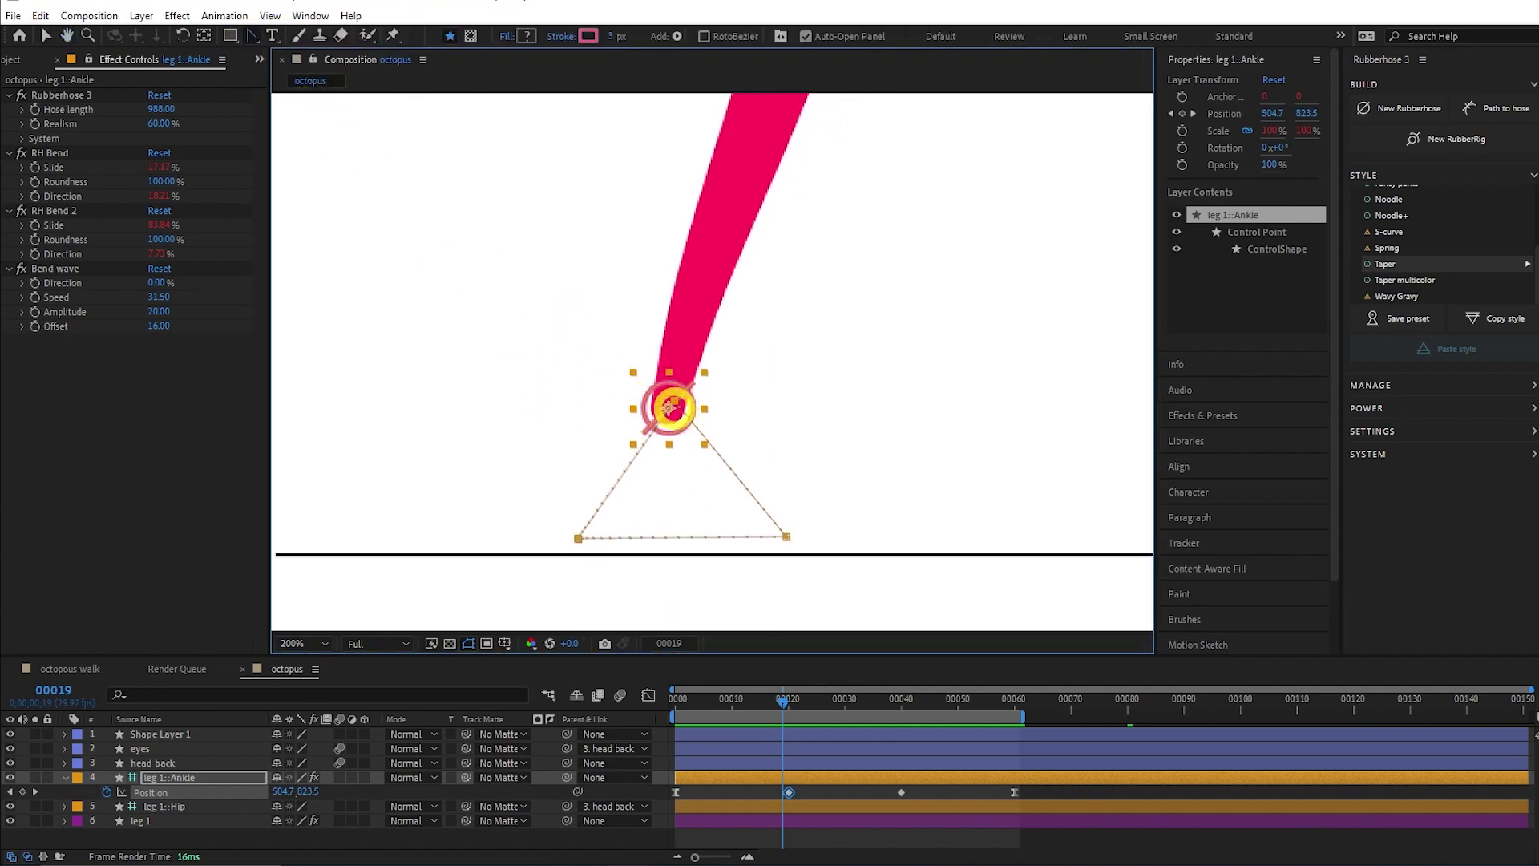
drag(784, 699, 743, 699)
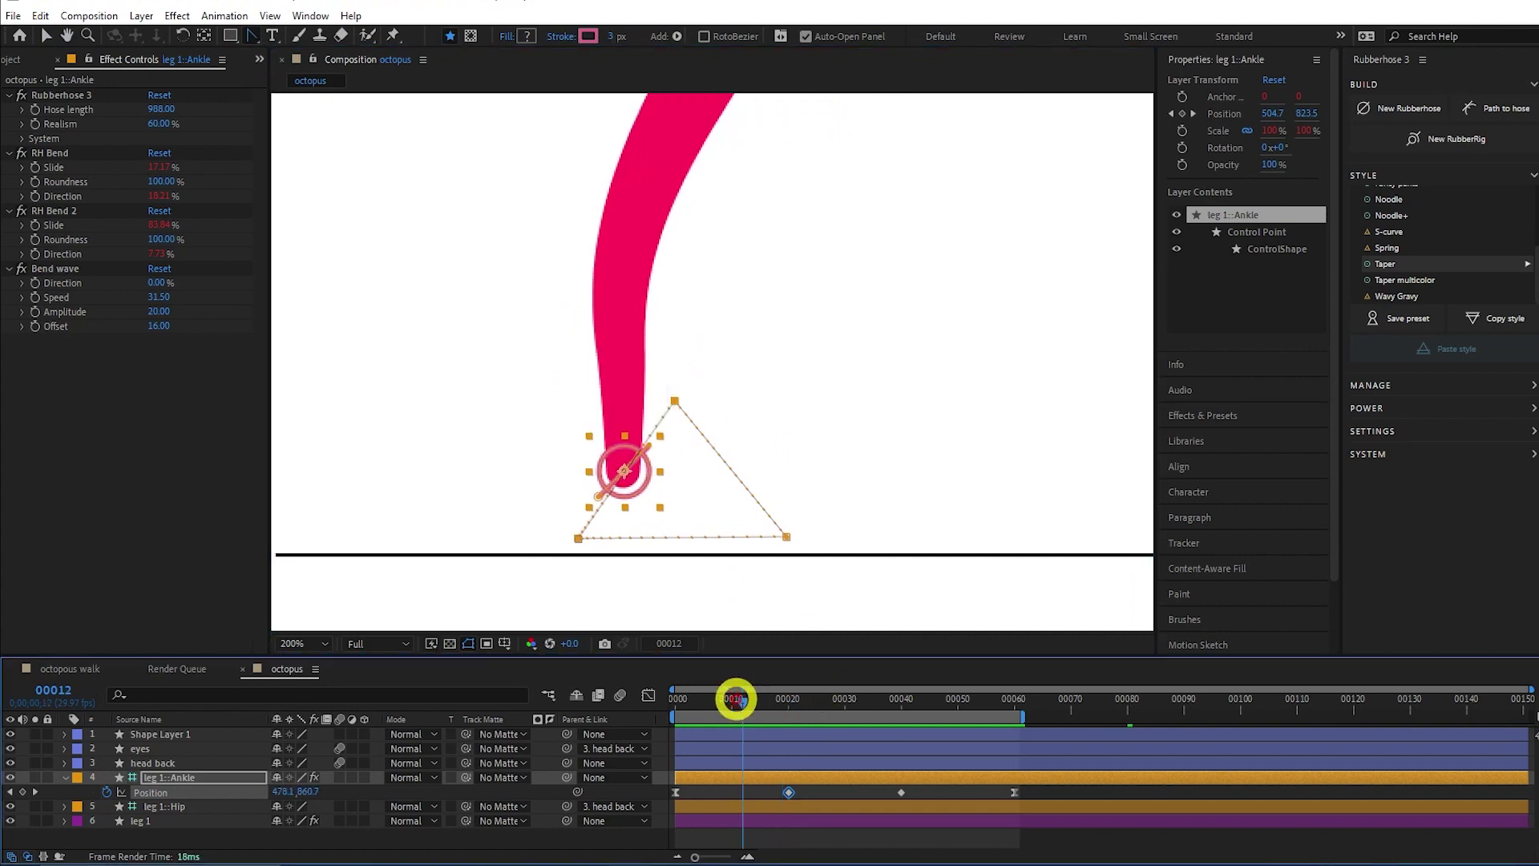
drag(675, 401, 750, 396)
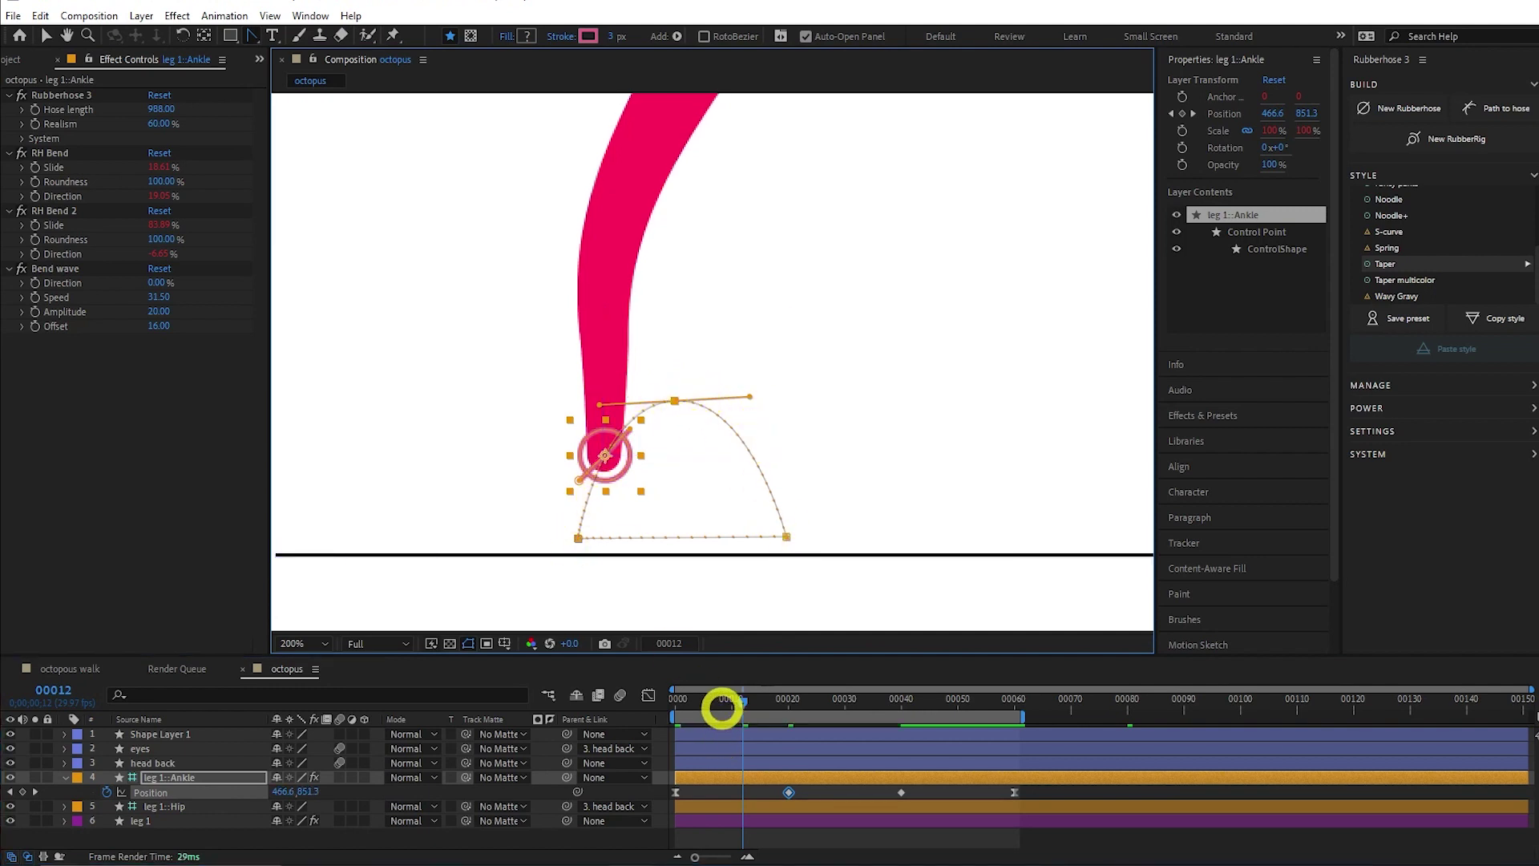
Preview the leg's step along the curved ankle path from frame 0.
key(v)
key(space)
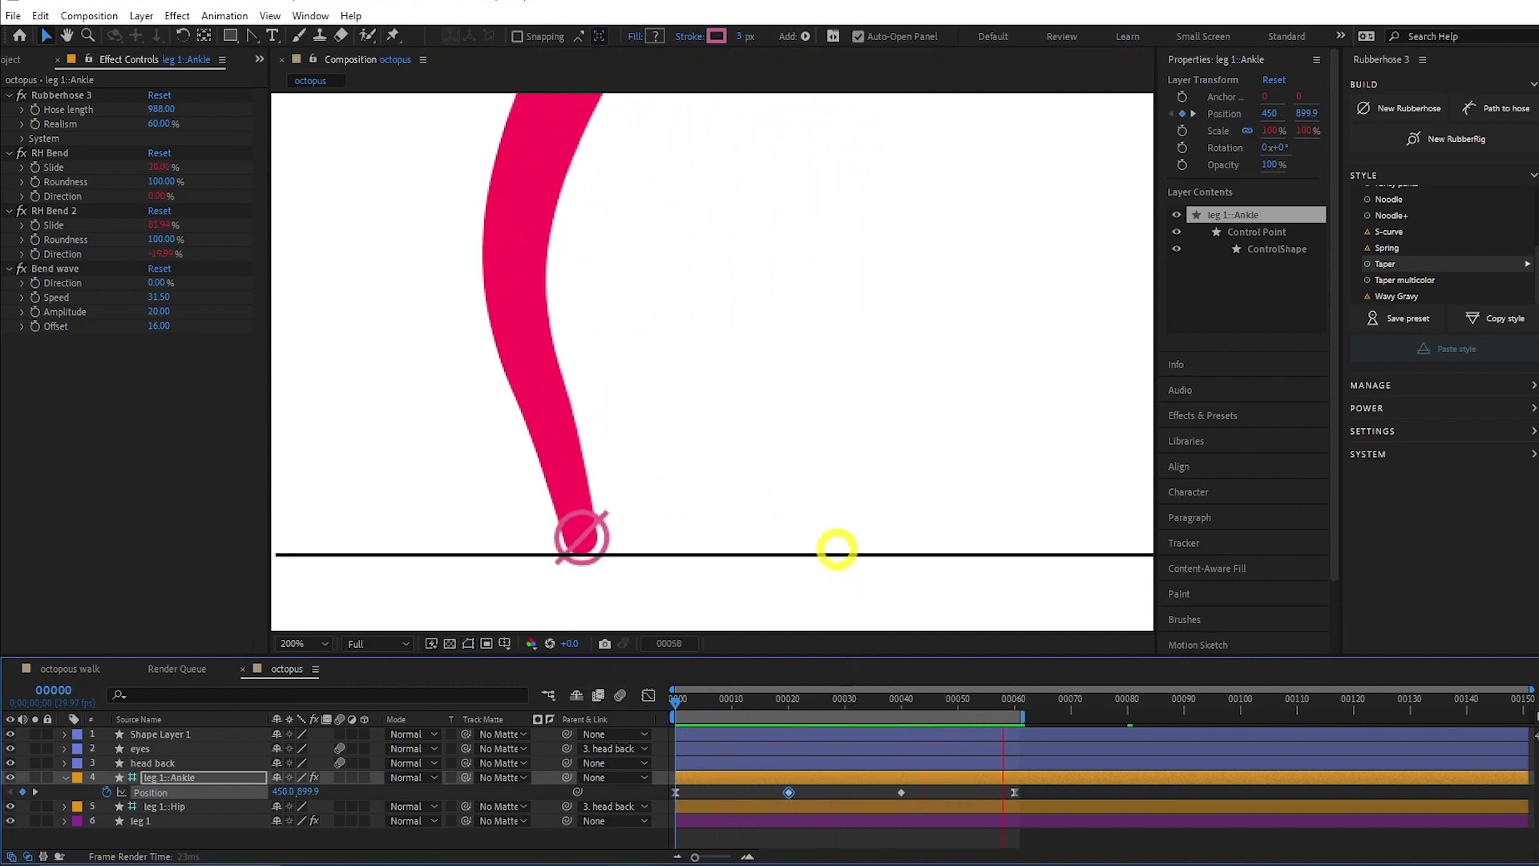
scroll(835, 623, down, 1)
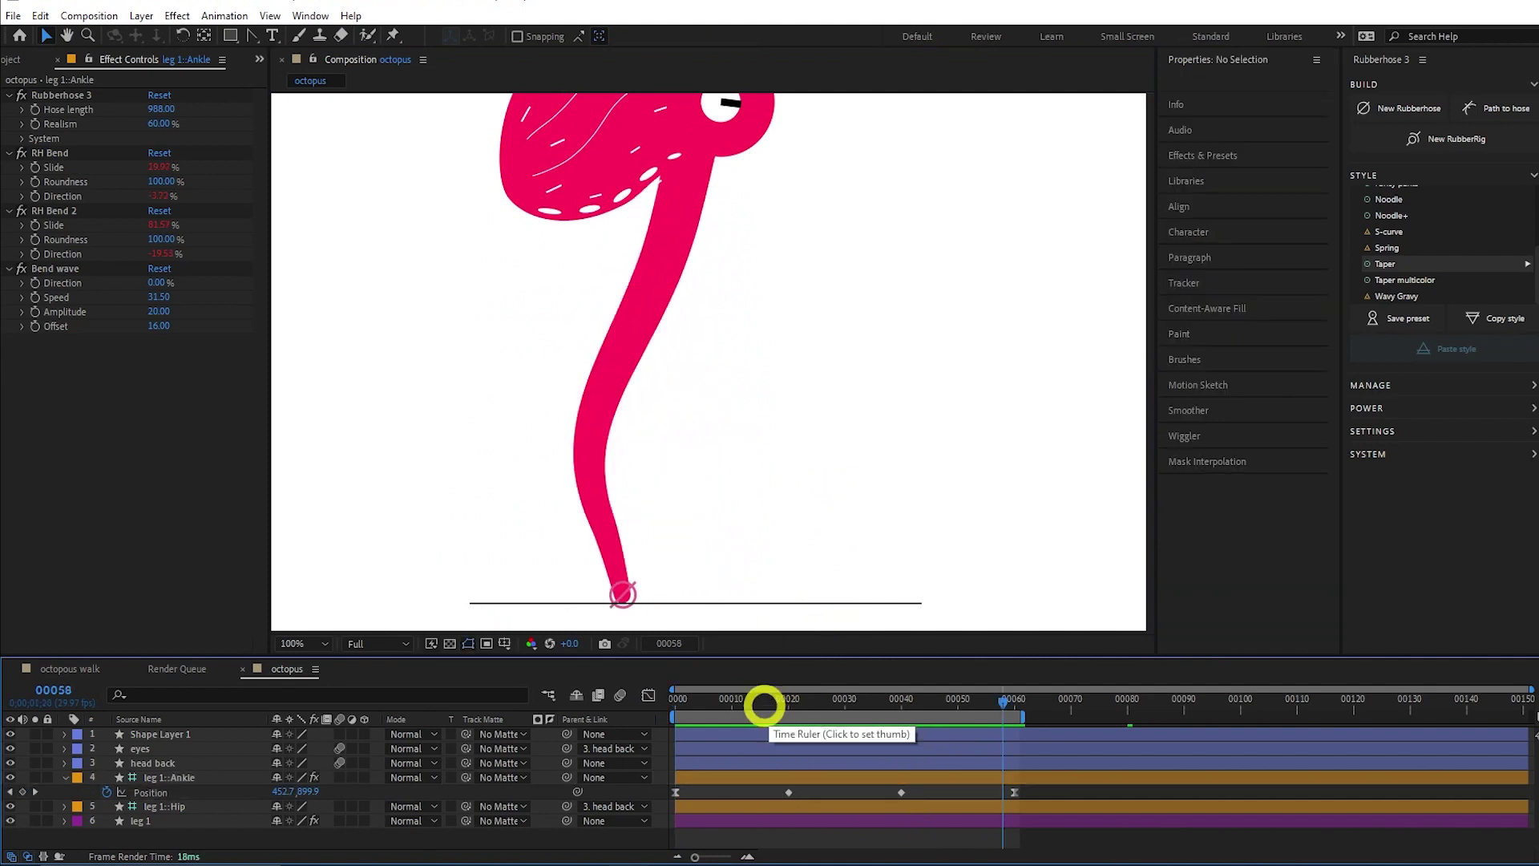
drag(764, 706, 661, 701)
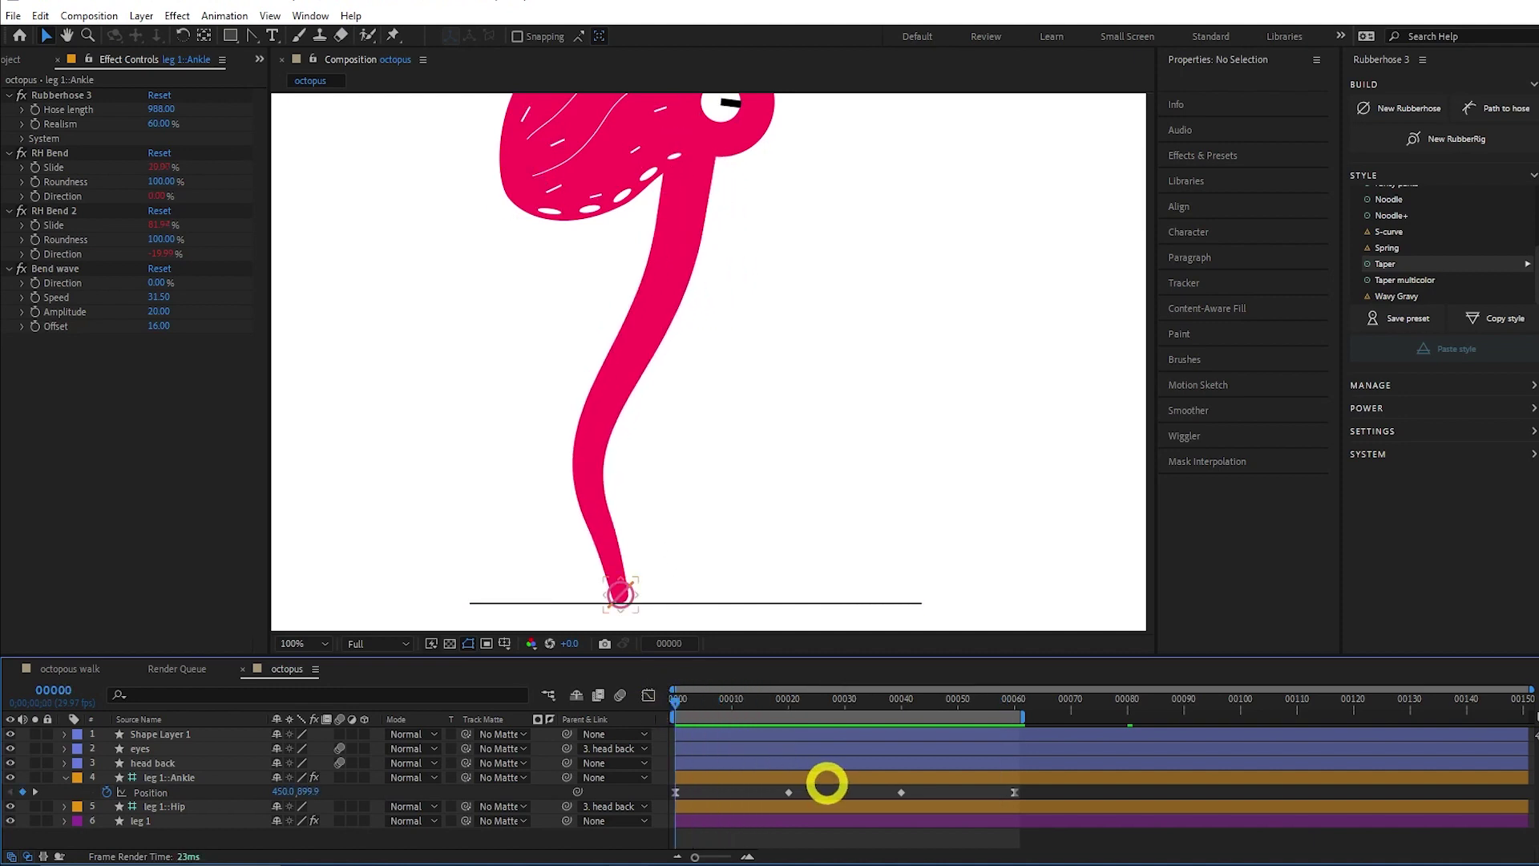
key(space)
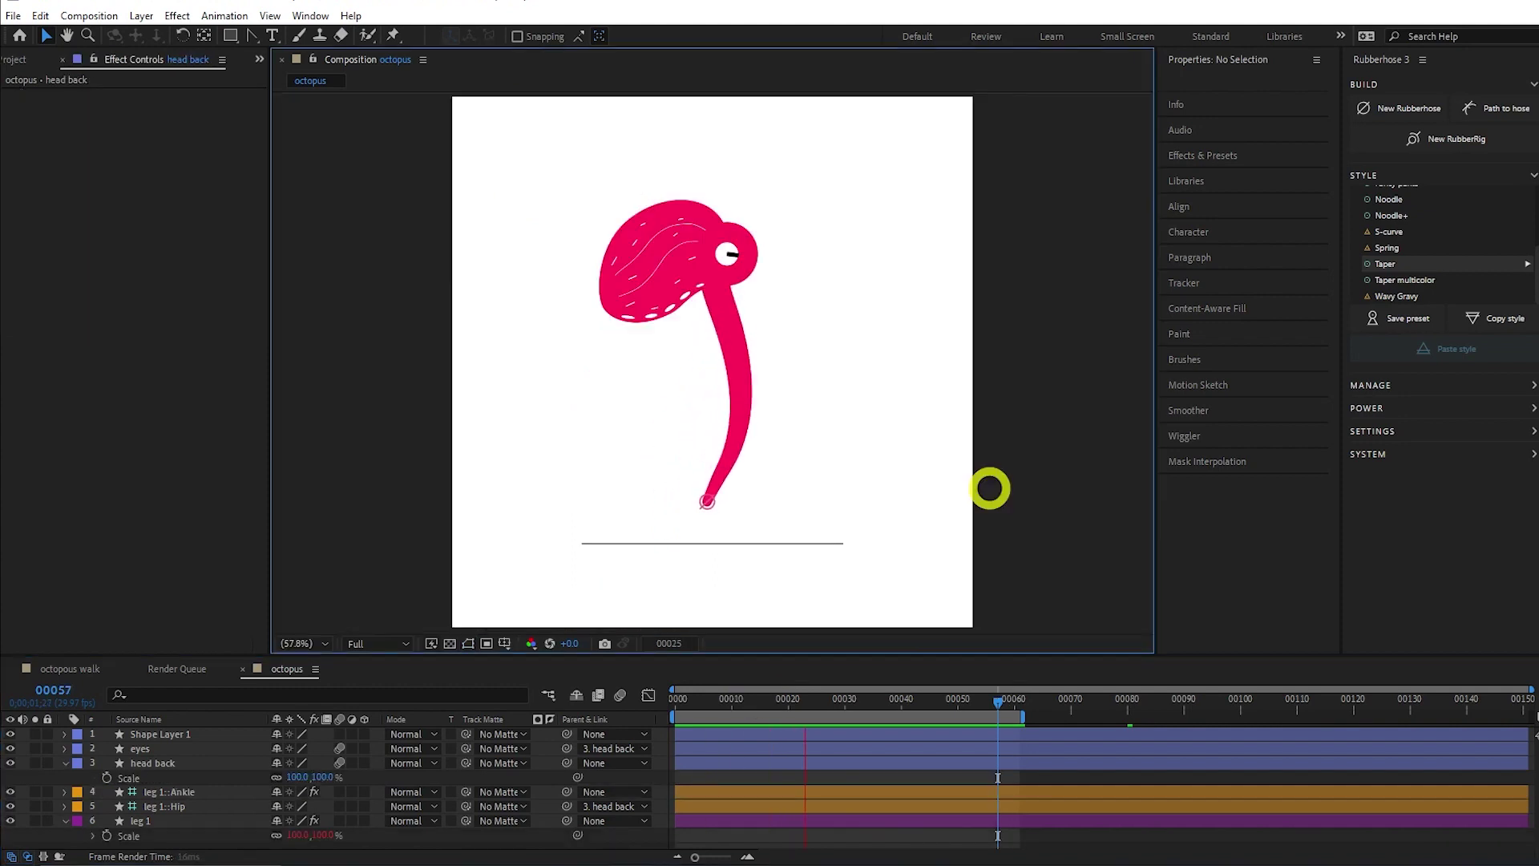
key(space)
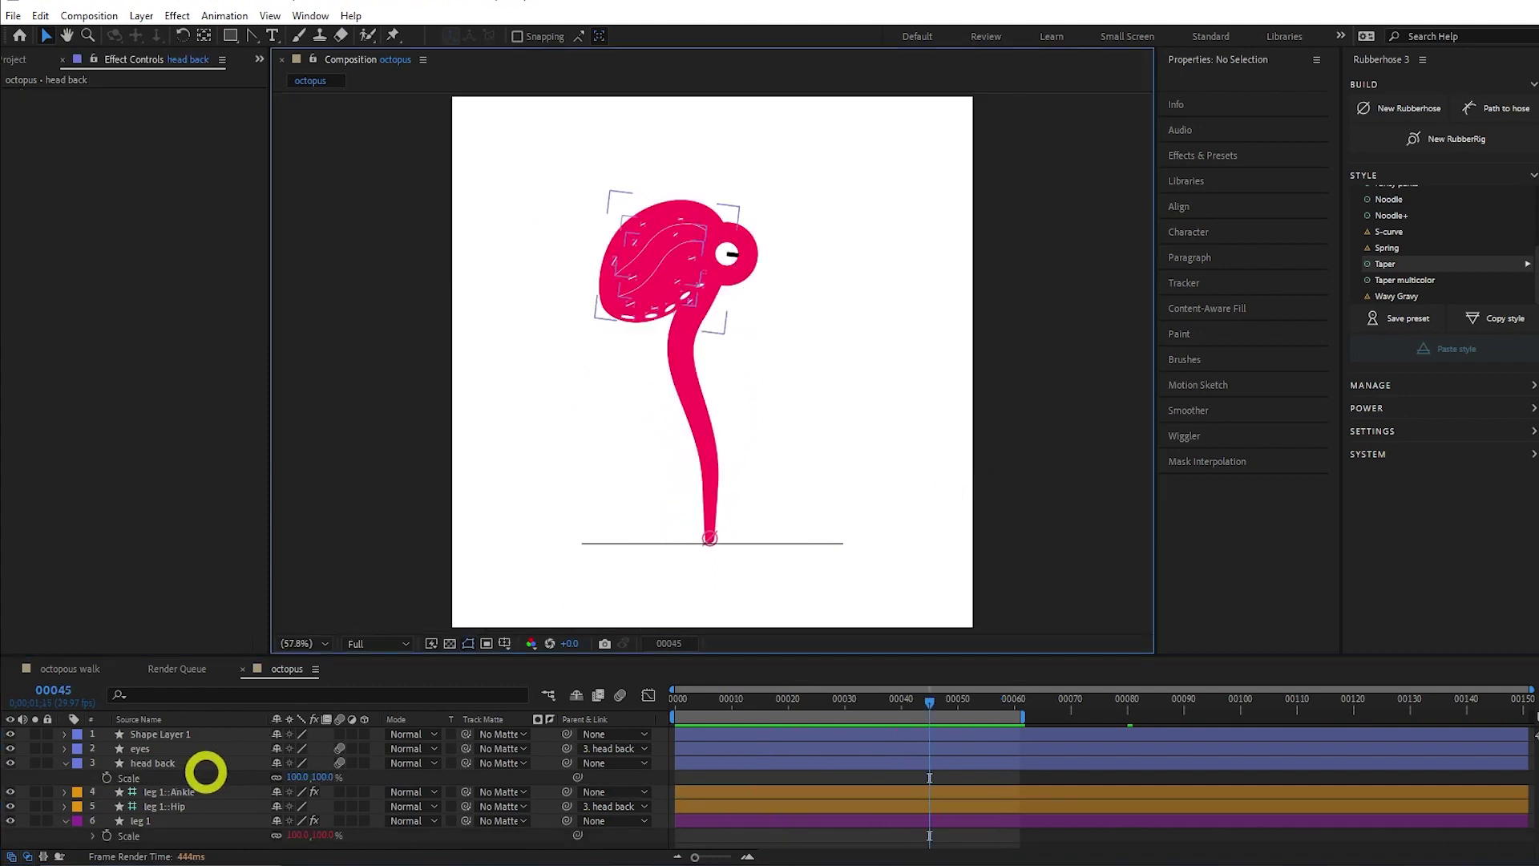
Duplicate the leg 1 hose group with Rubberhose and name the copy leg 2.
click(186, 803)
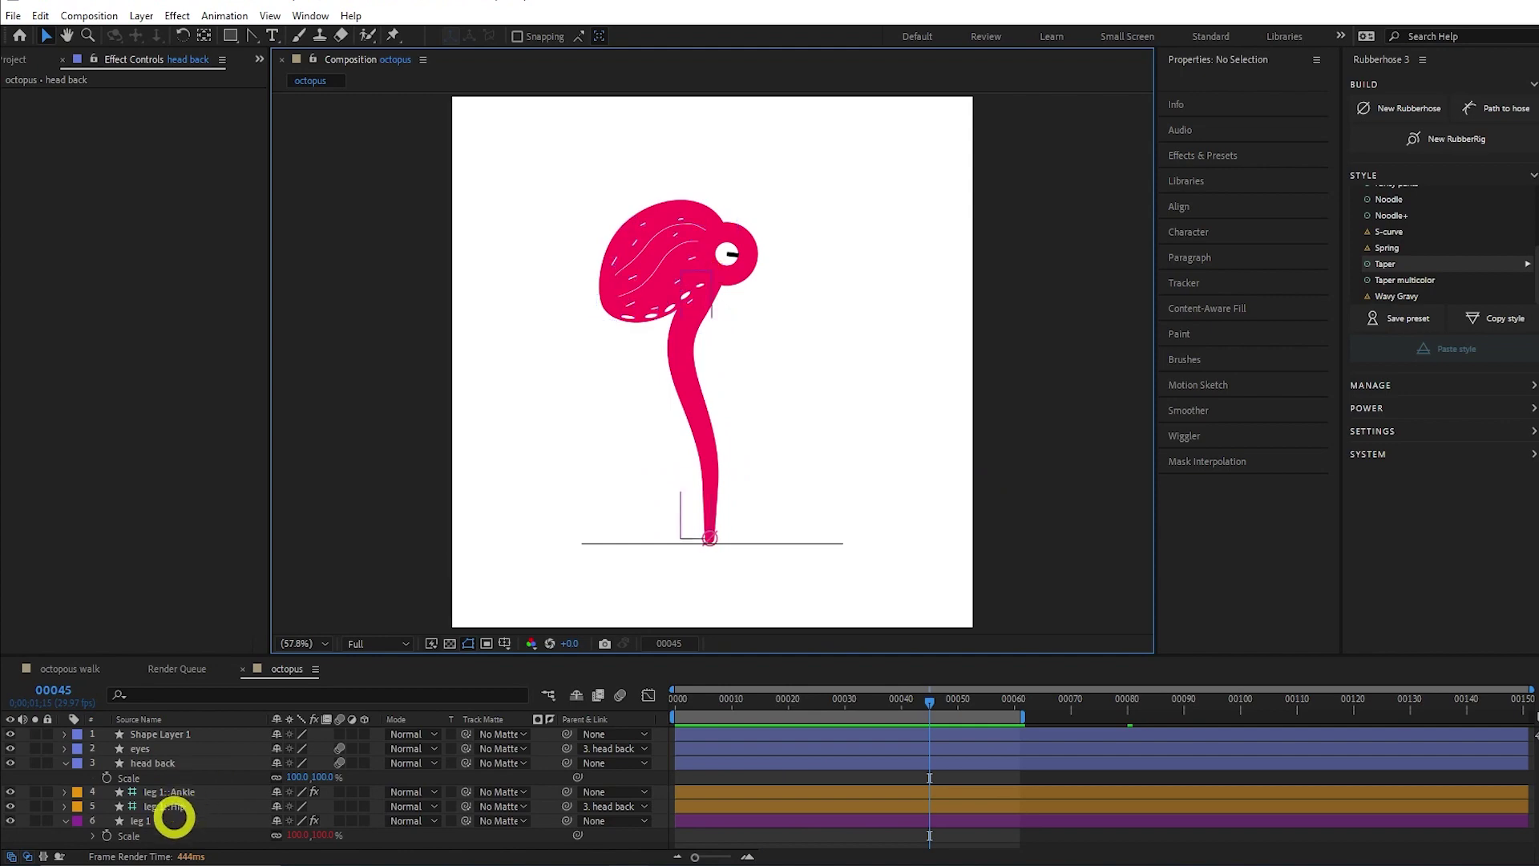
click(174, 818)
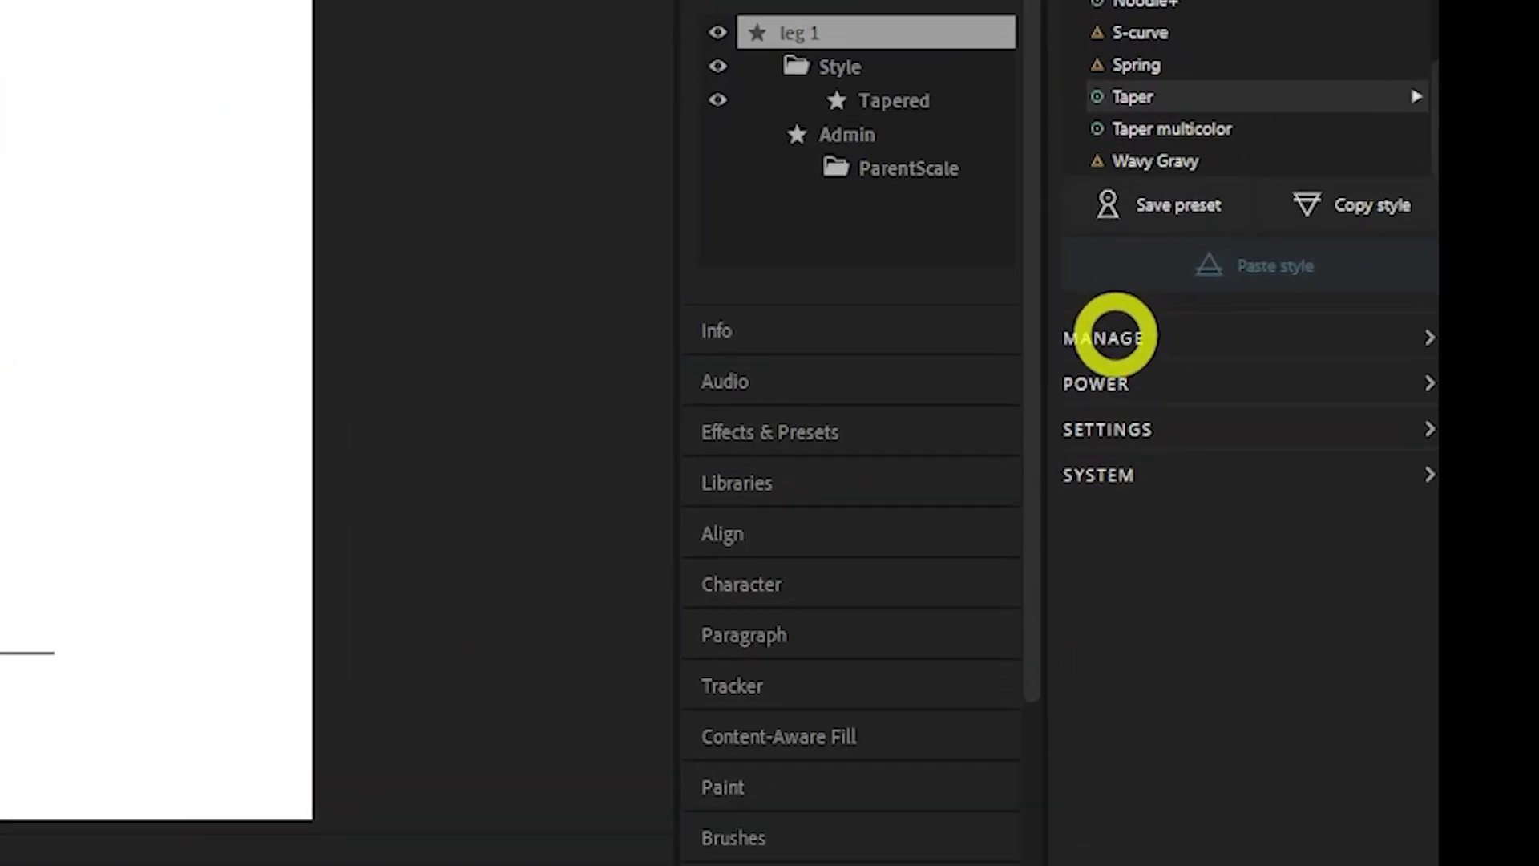
click(1376, 385)
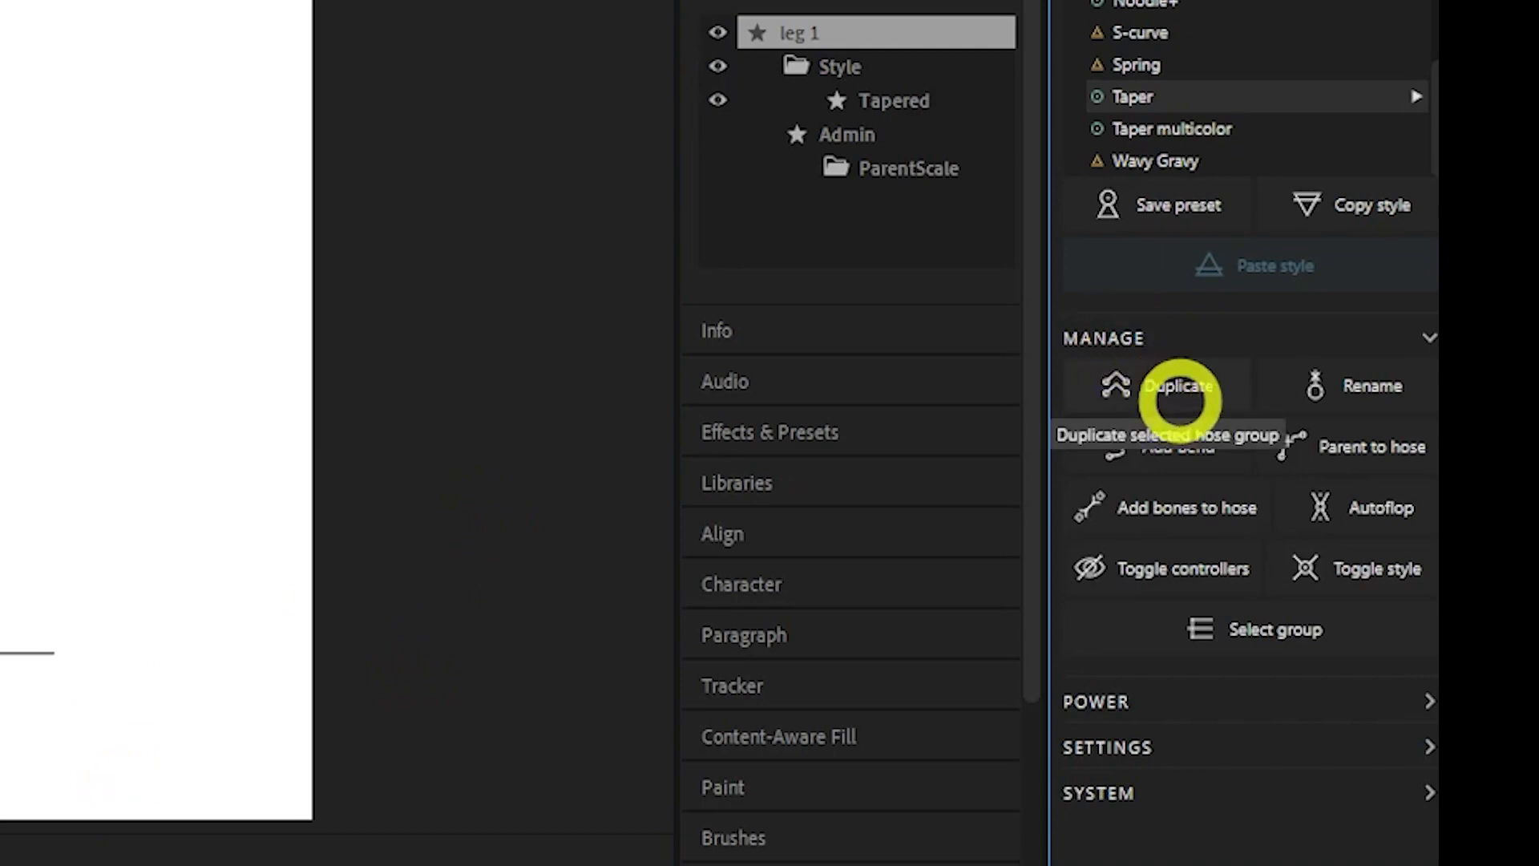
click(1184, 386)
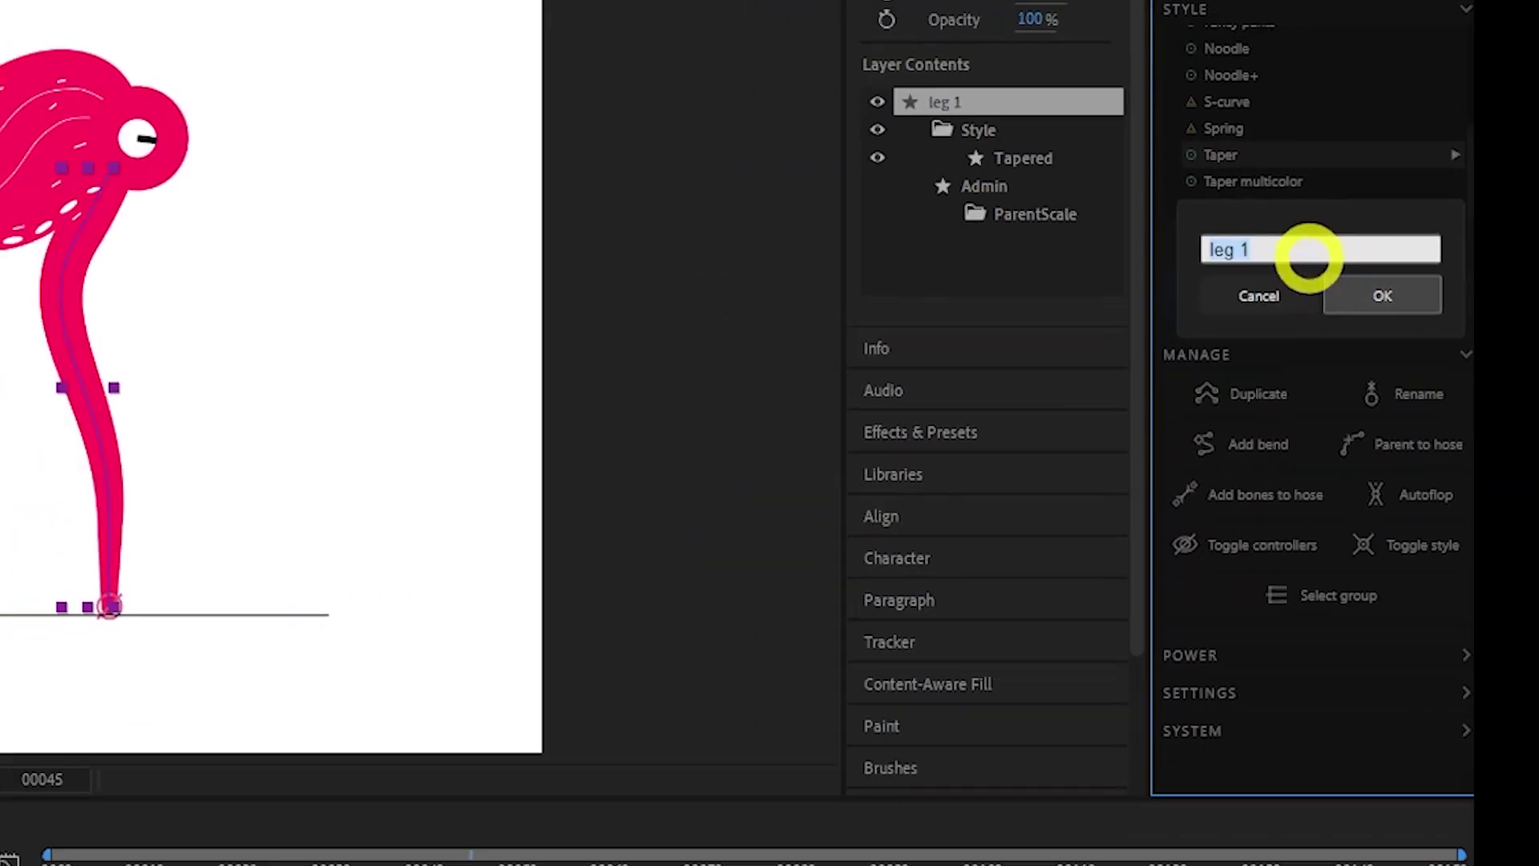
click(1239, 219)
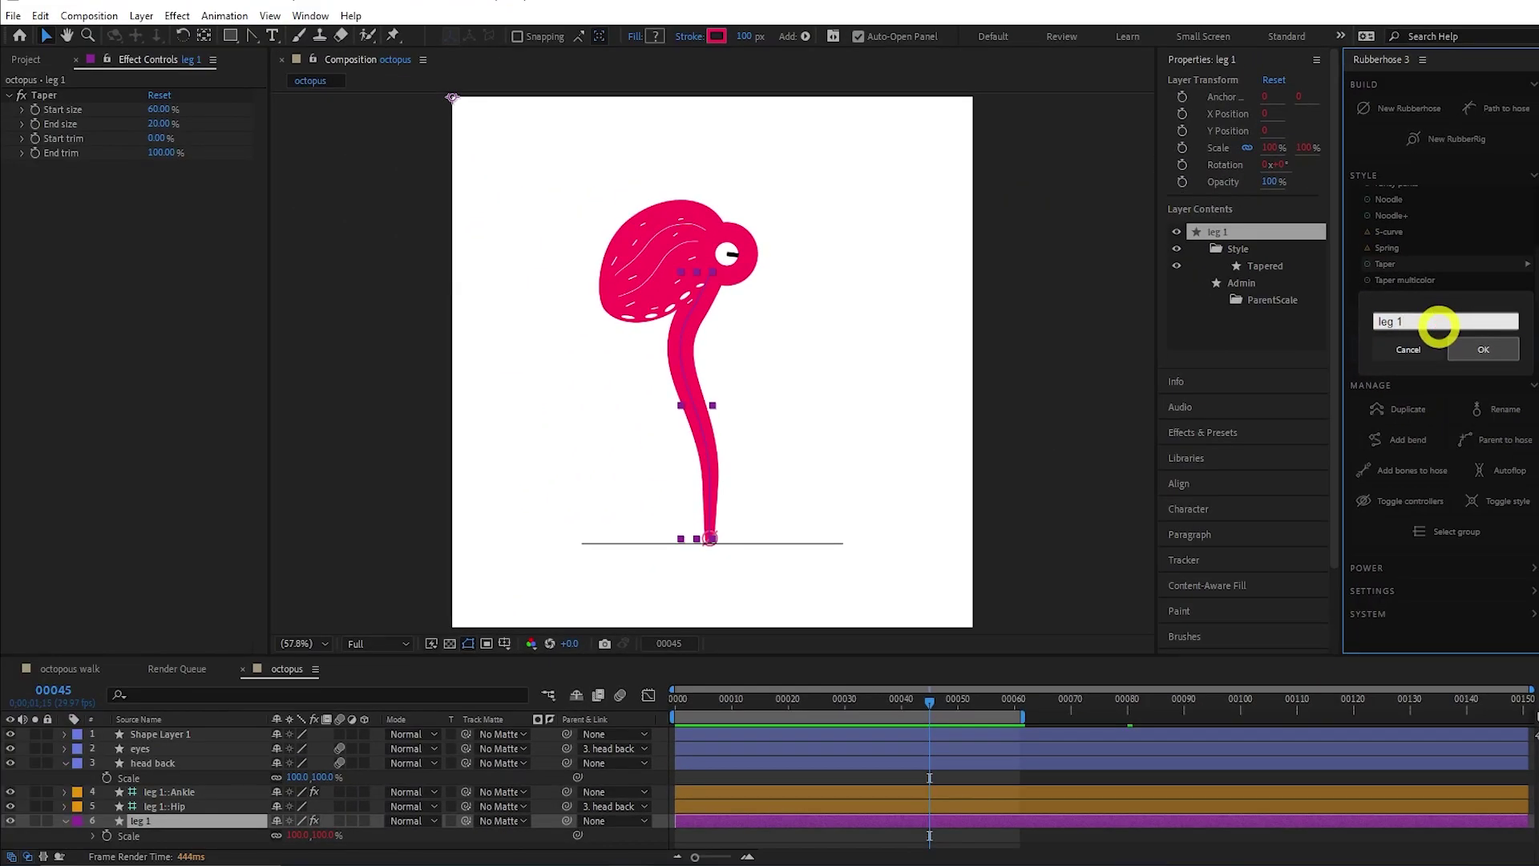
key(BackSpace)
text(2)
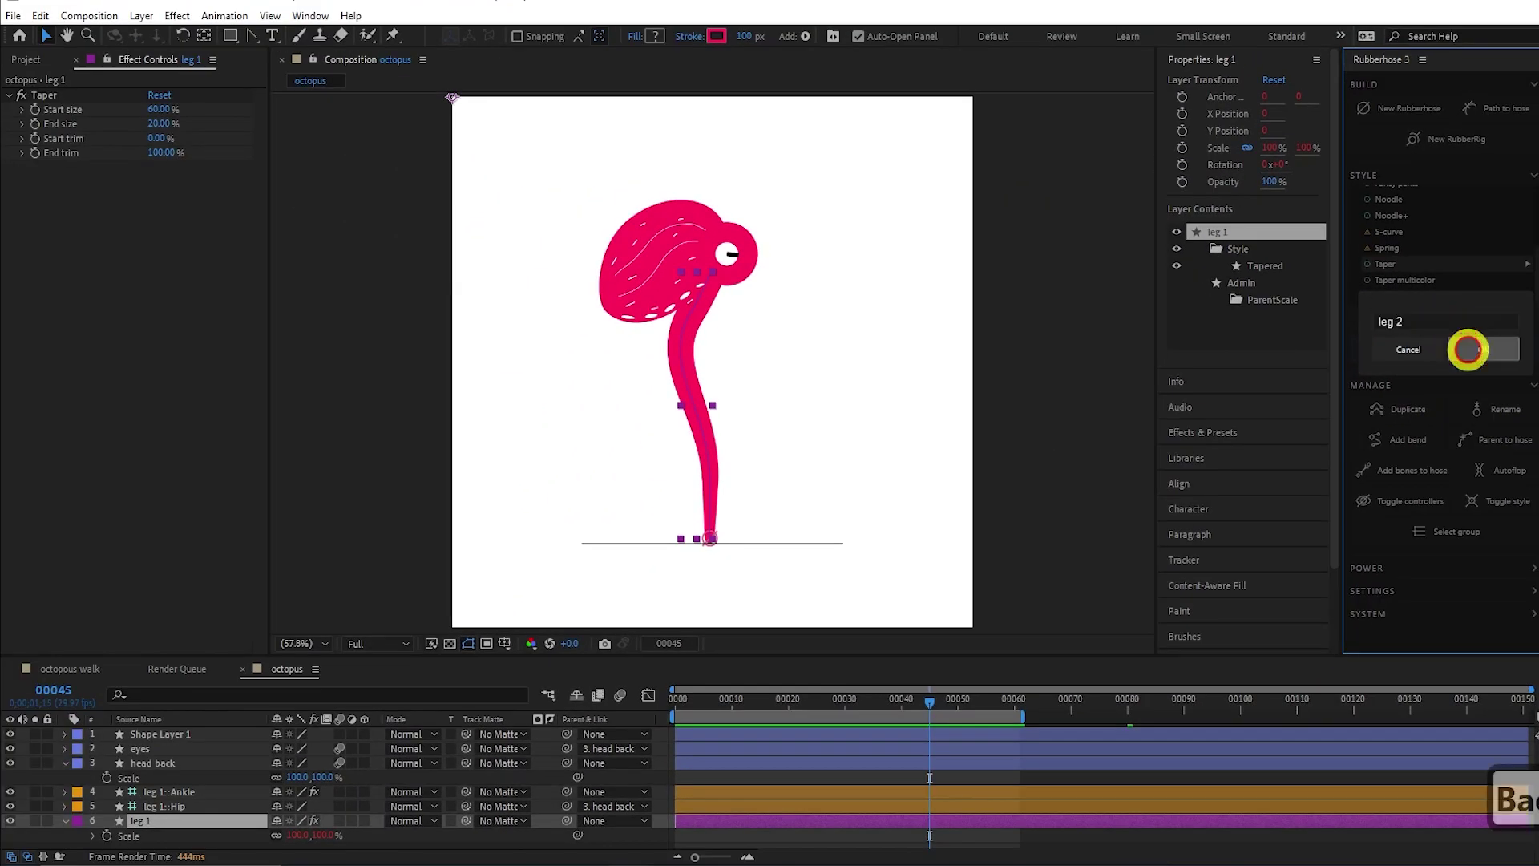
click(1482, 349)
Group the three leg 2 layers above the leg 1 layers and shift them to start at frame 10.
scroll(199, 797, down, 1)
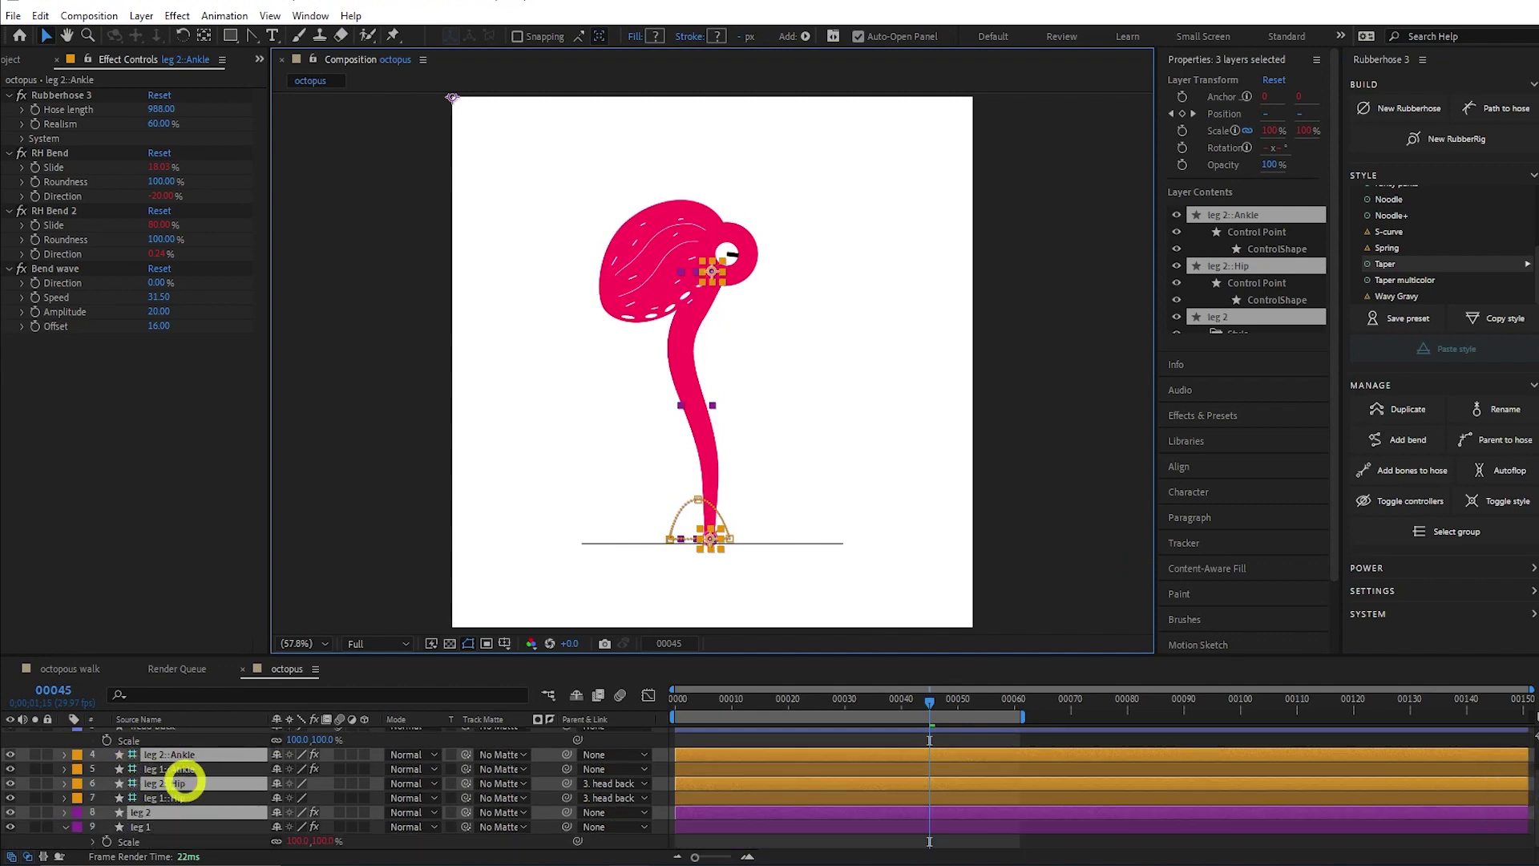
drag(174, 783, 165, 761)
drag(699, 751, 716, 708)
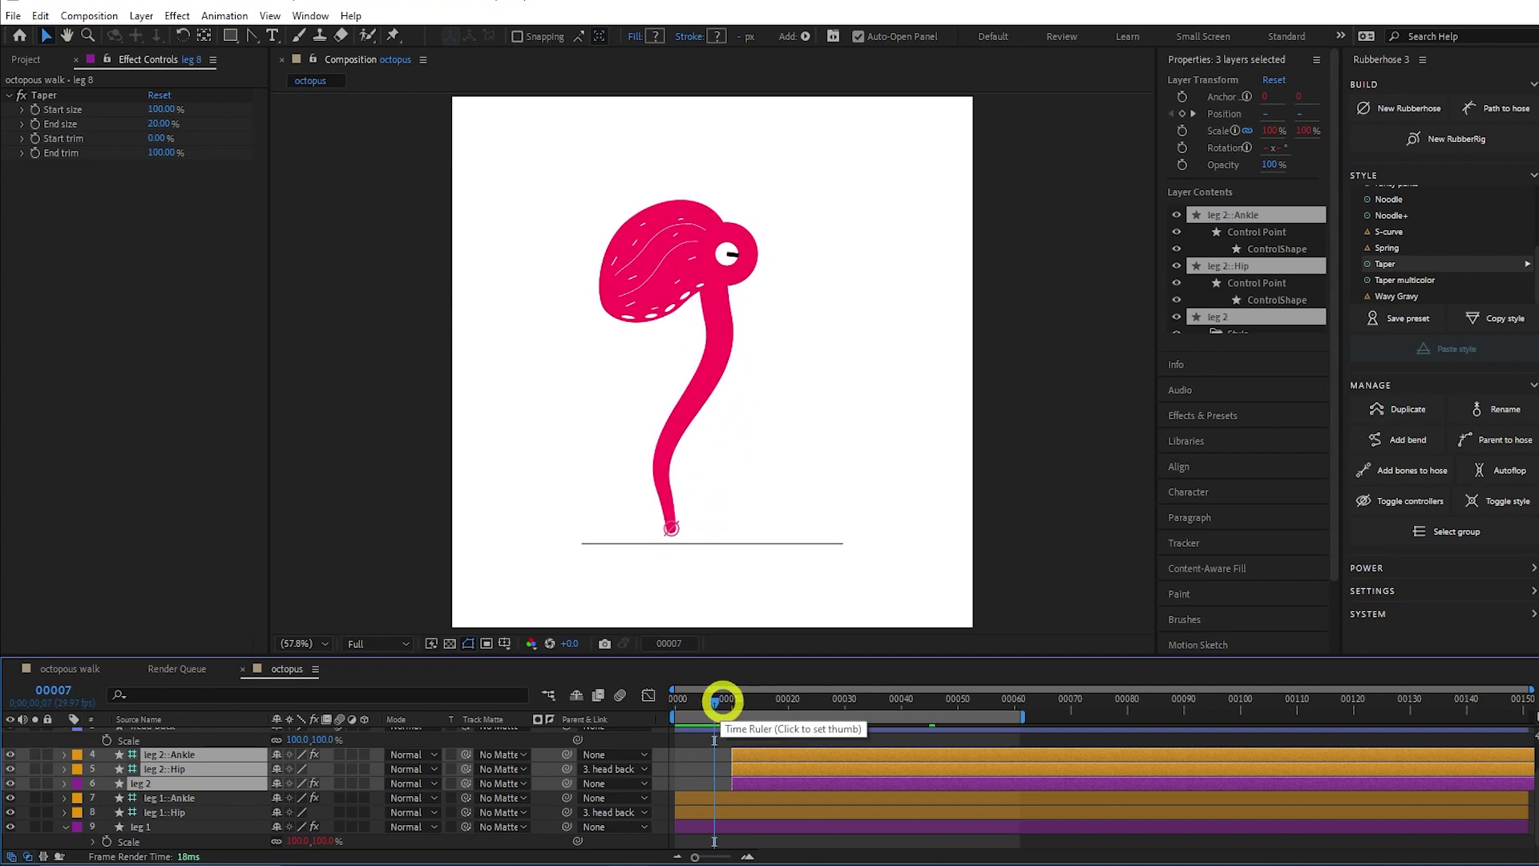
Set the work area's start to frame 10 and preview both legs walking.
click(730, 704)
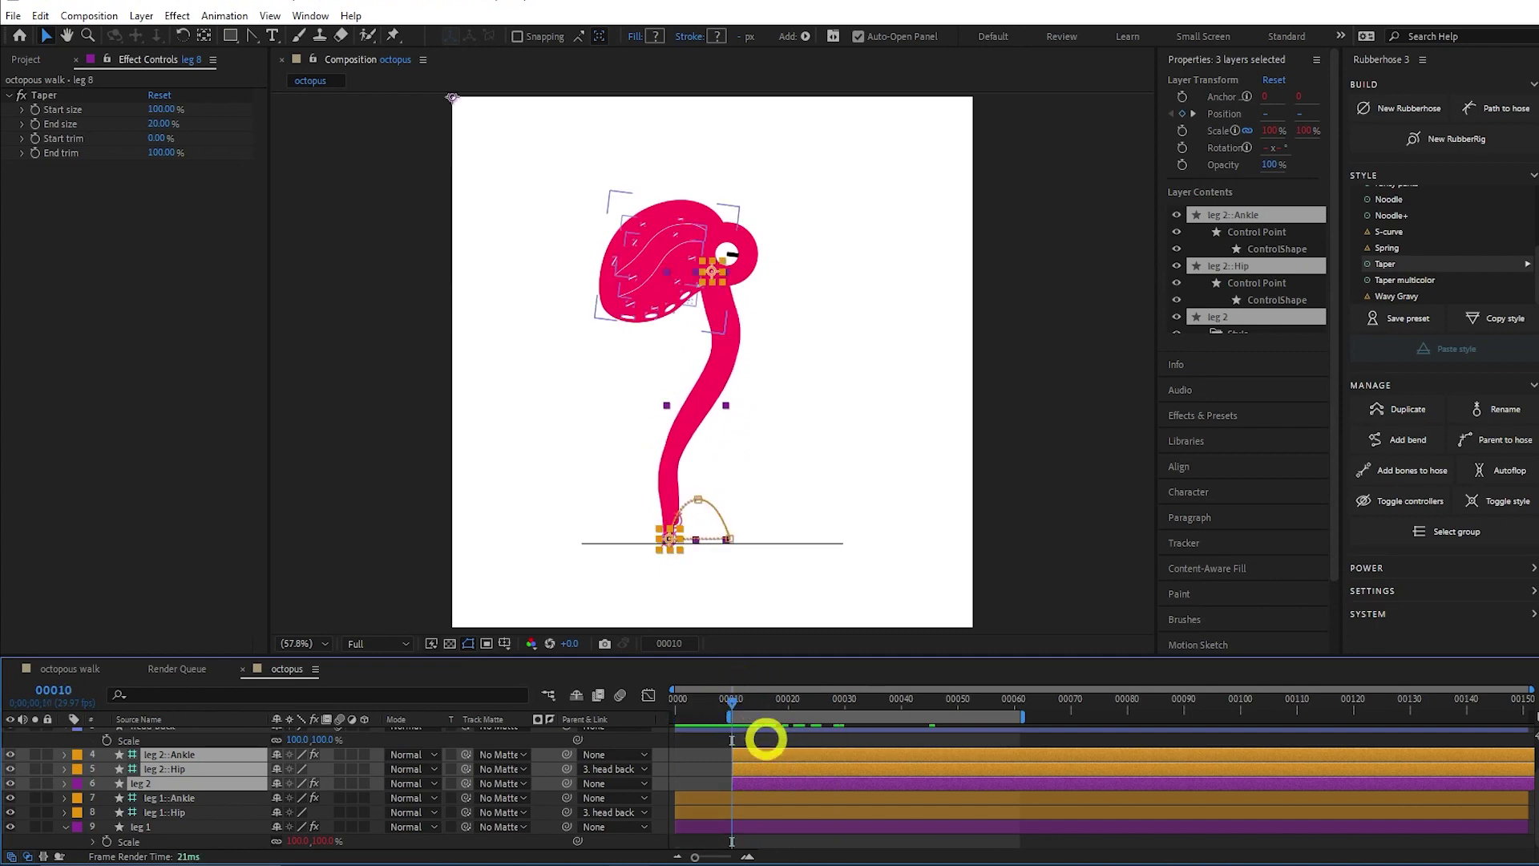
scroll(767, 740, up, 1)
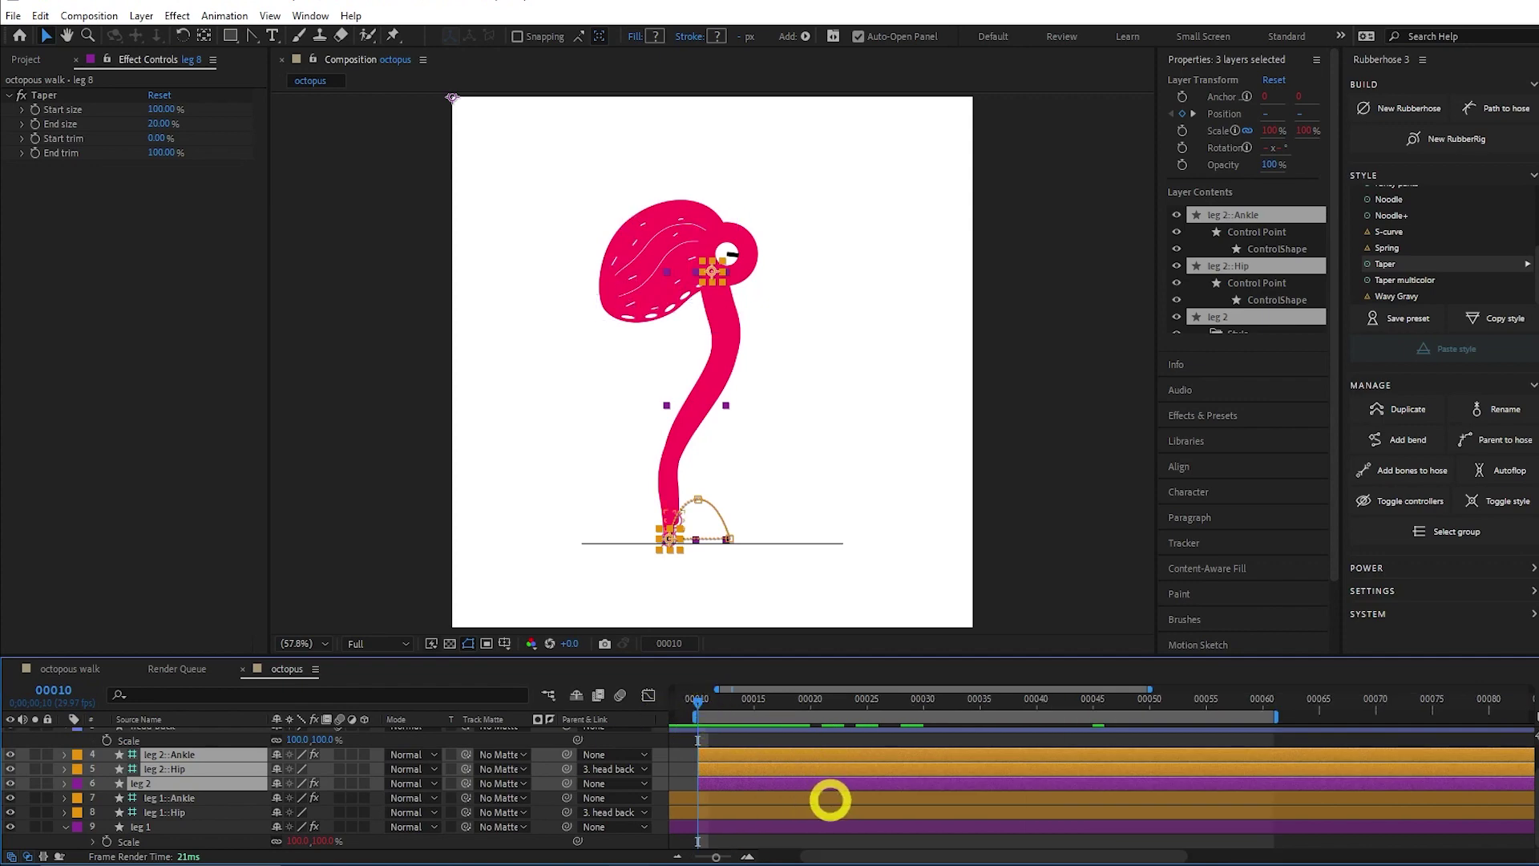
key(space)
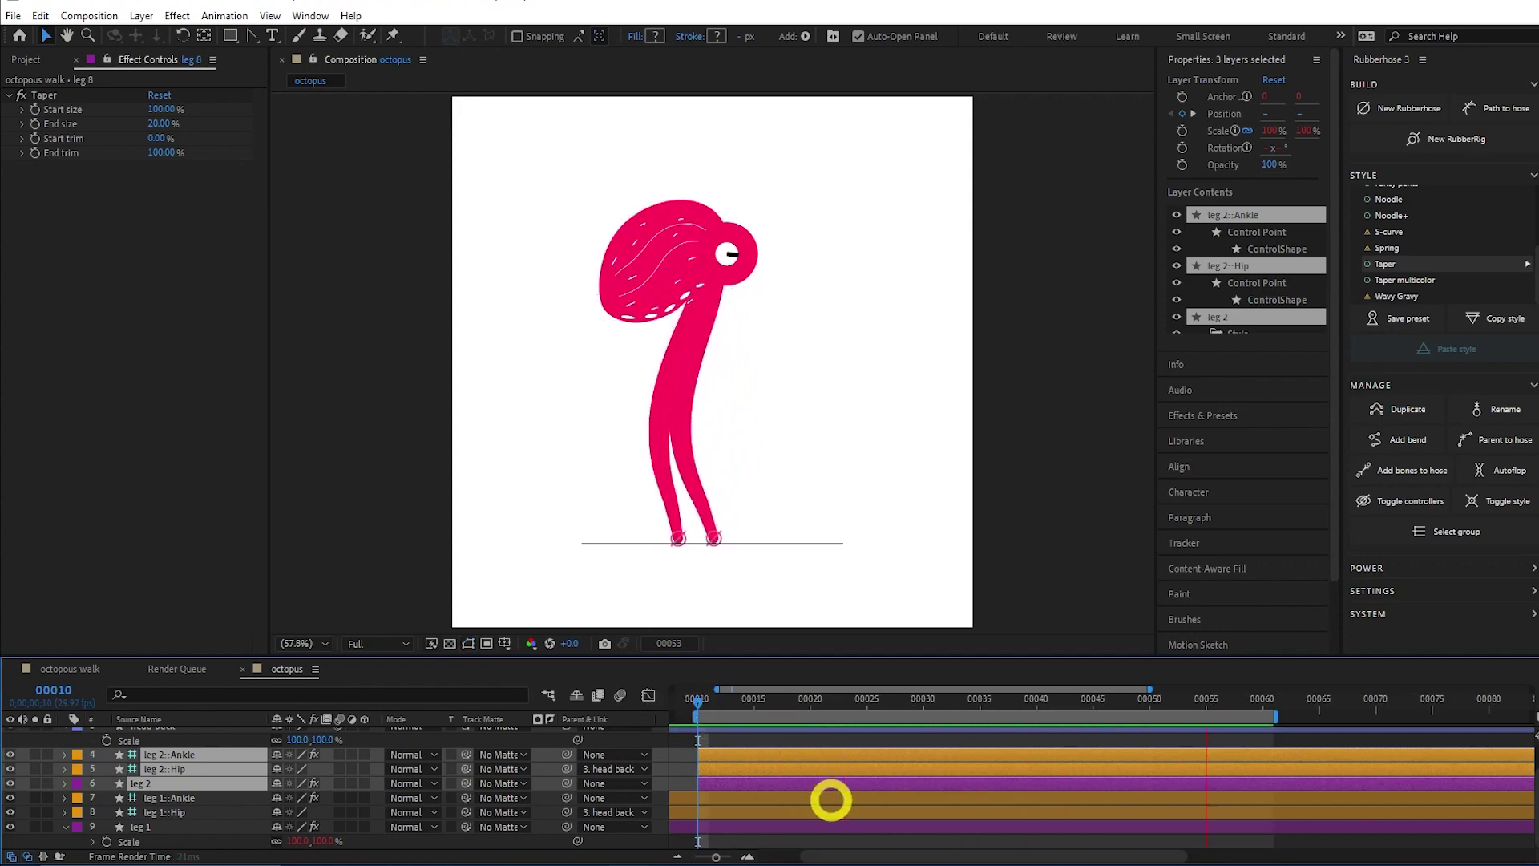
scroll(767, 736, down, 1)
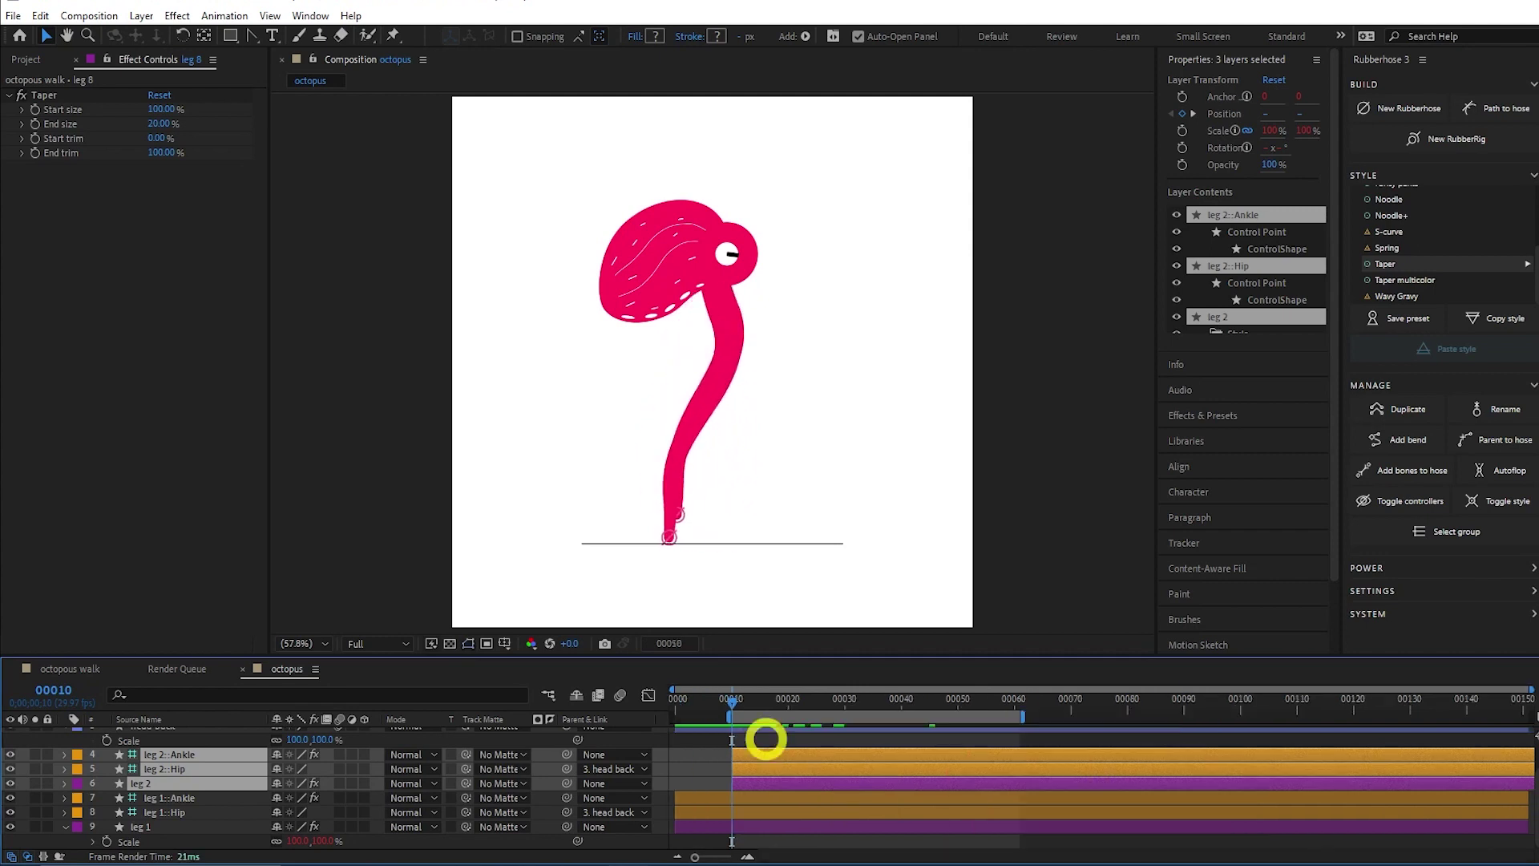
scroll(766, 739, up, 1)
key(space)
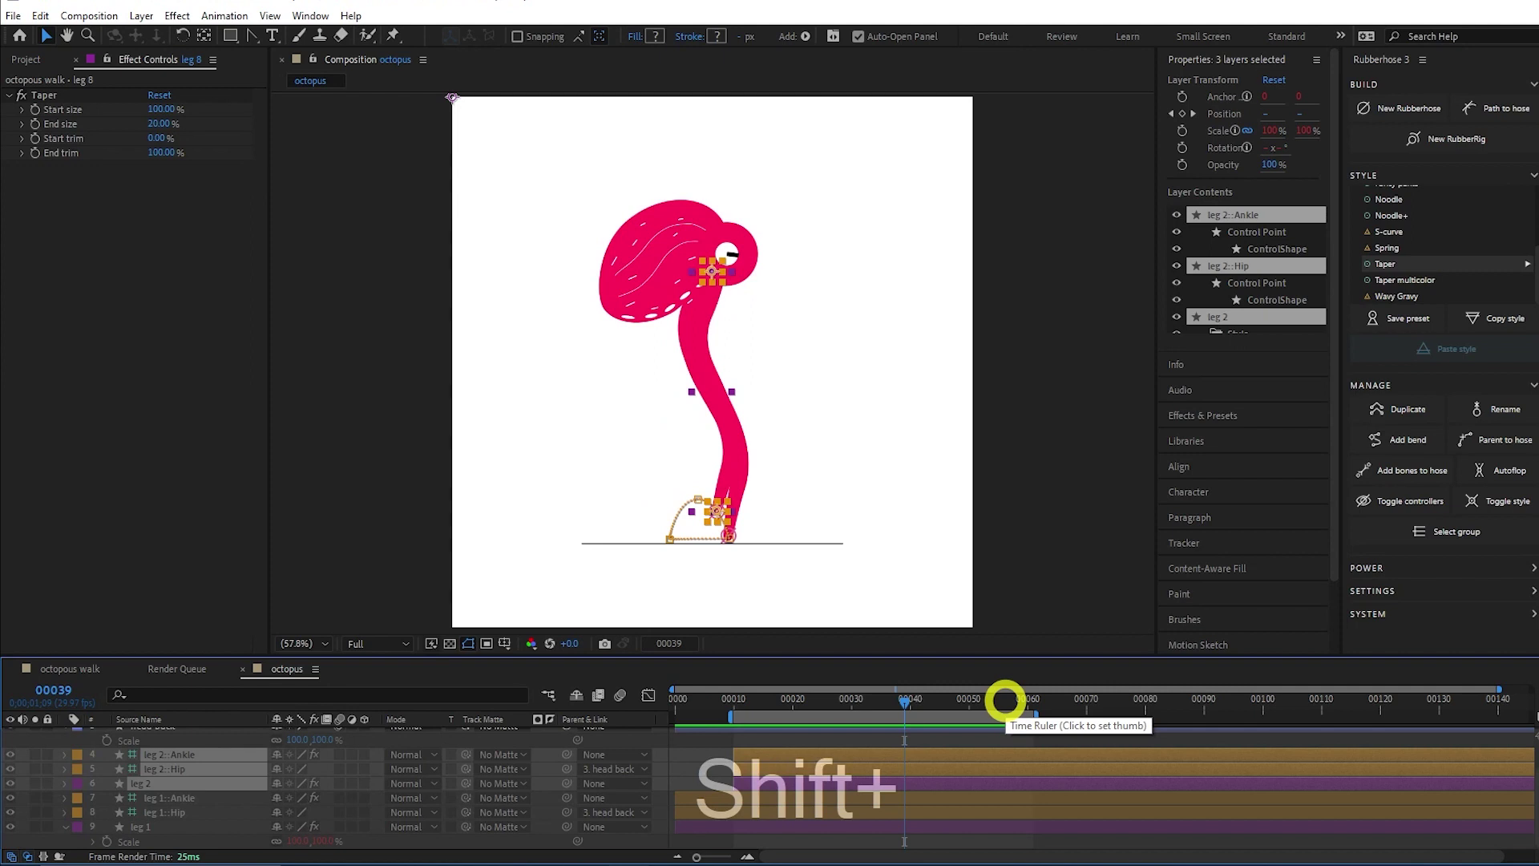
Extend the work area's end to frame 70 and compare the legs' poses at its start and end.
key(shift+Home)
key(shift+End)
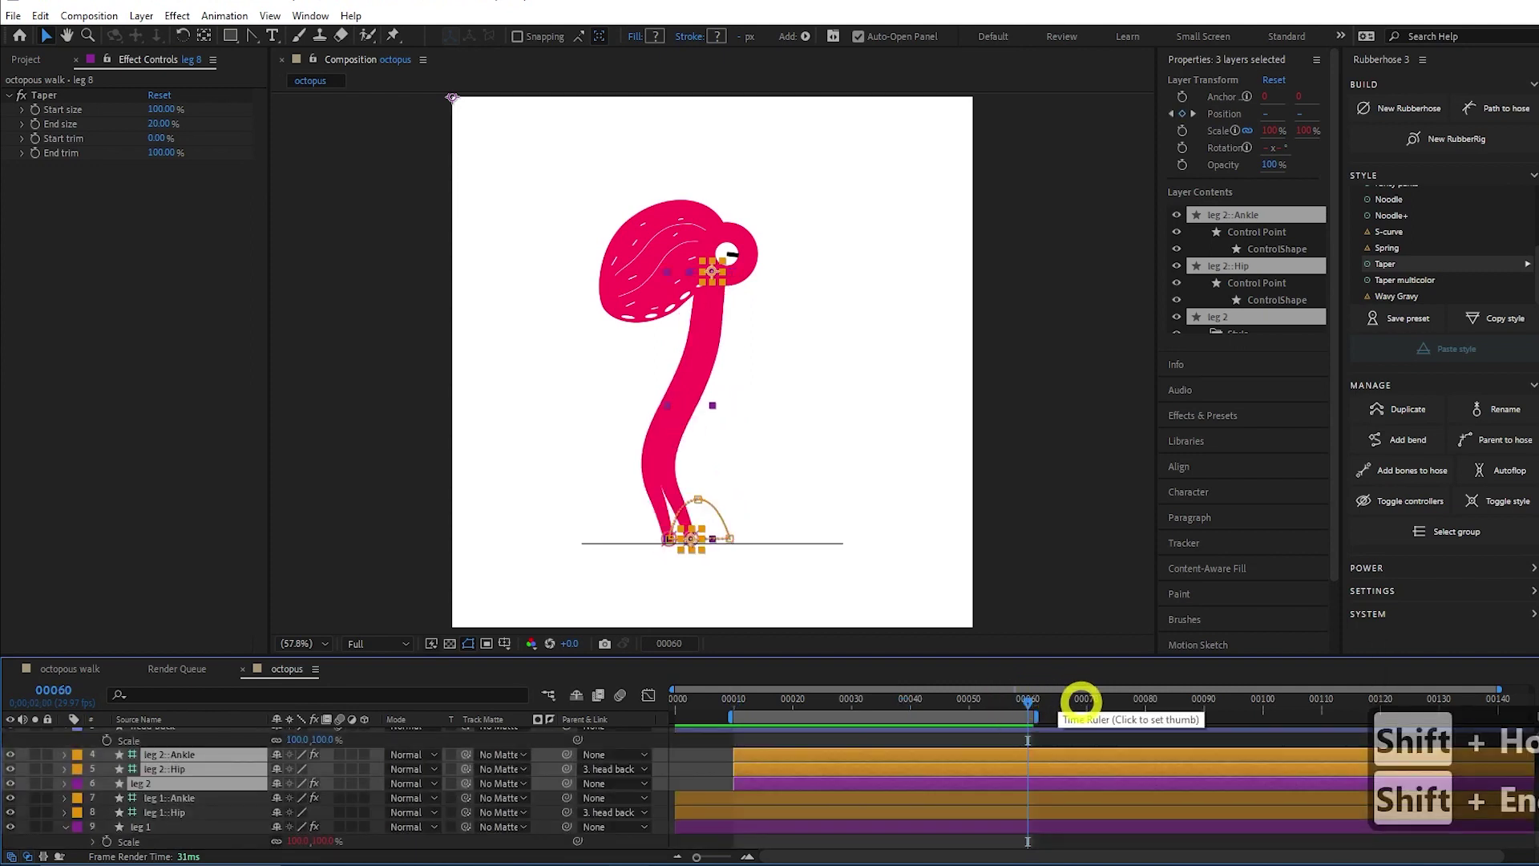
click(1087, 700)
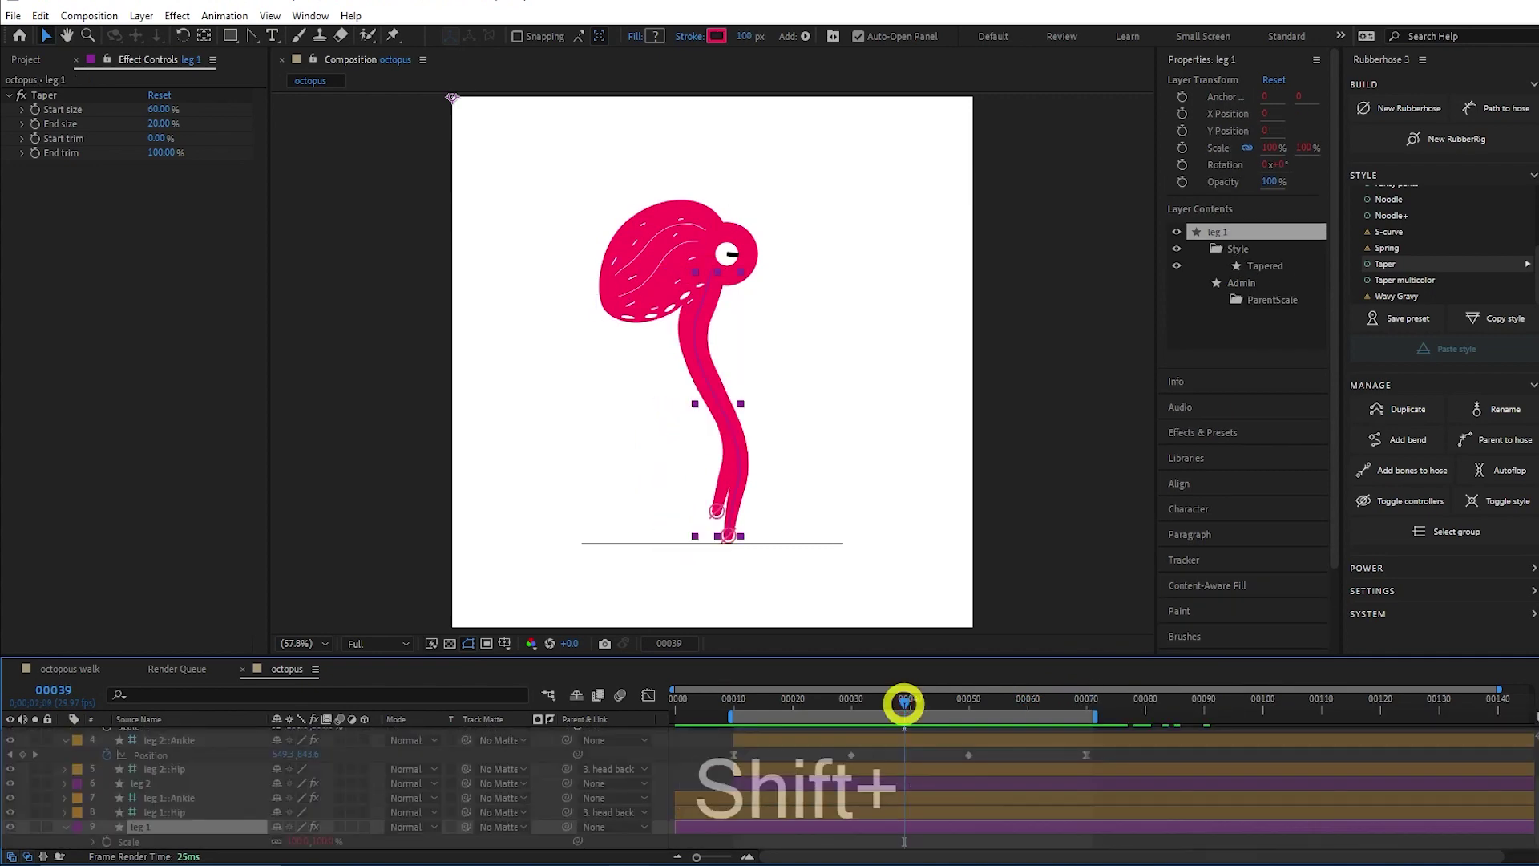
key(shift+Home)
key(shift+End)
key(shift+Home)
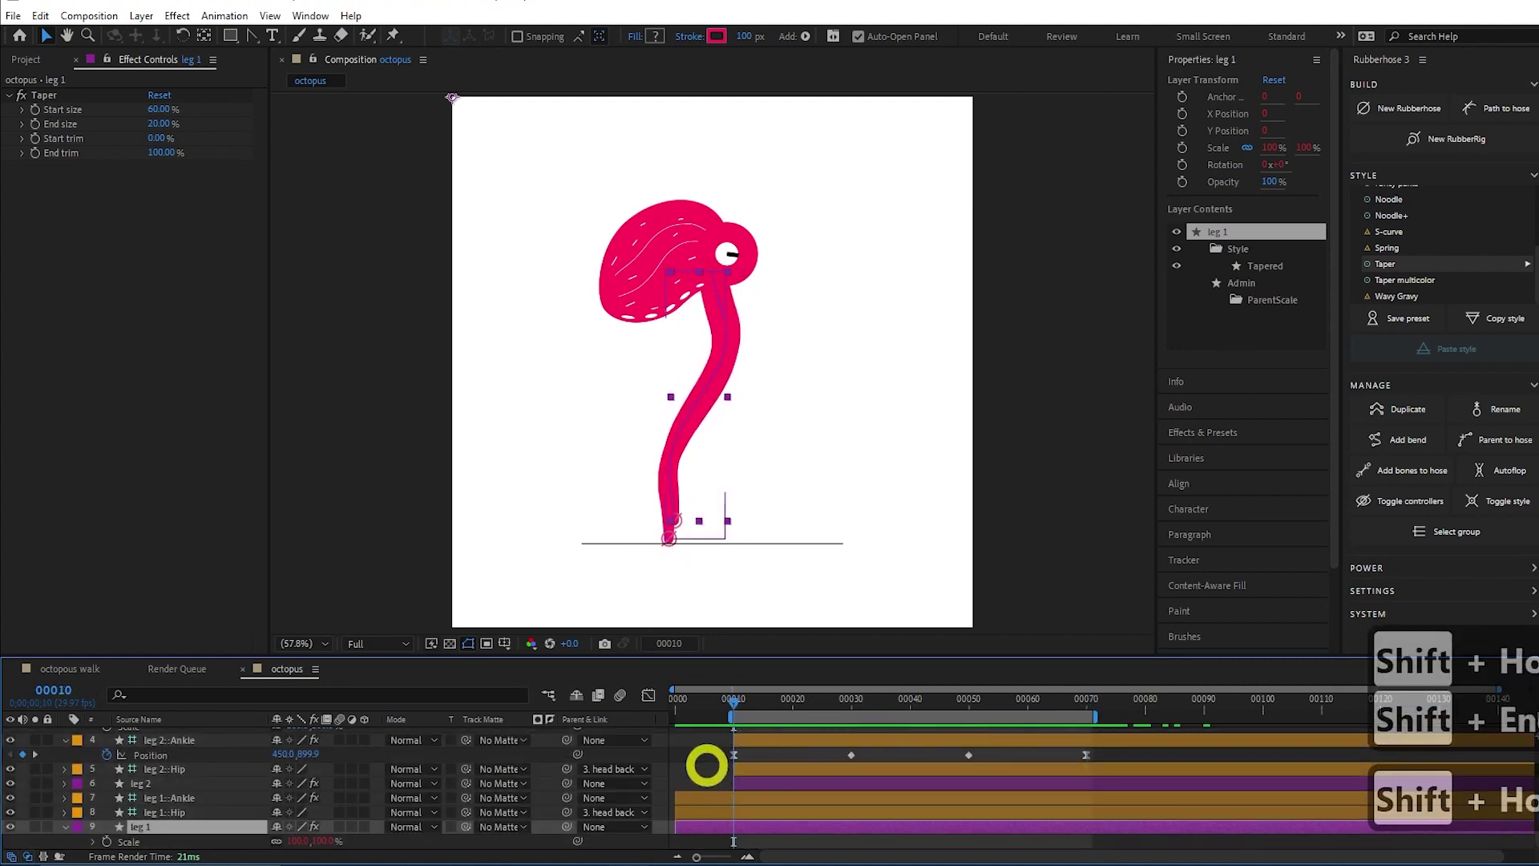
click(697, 761)
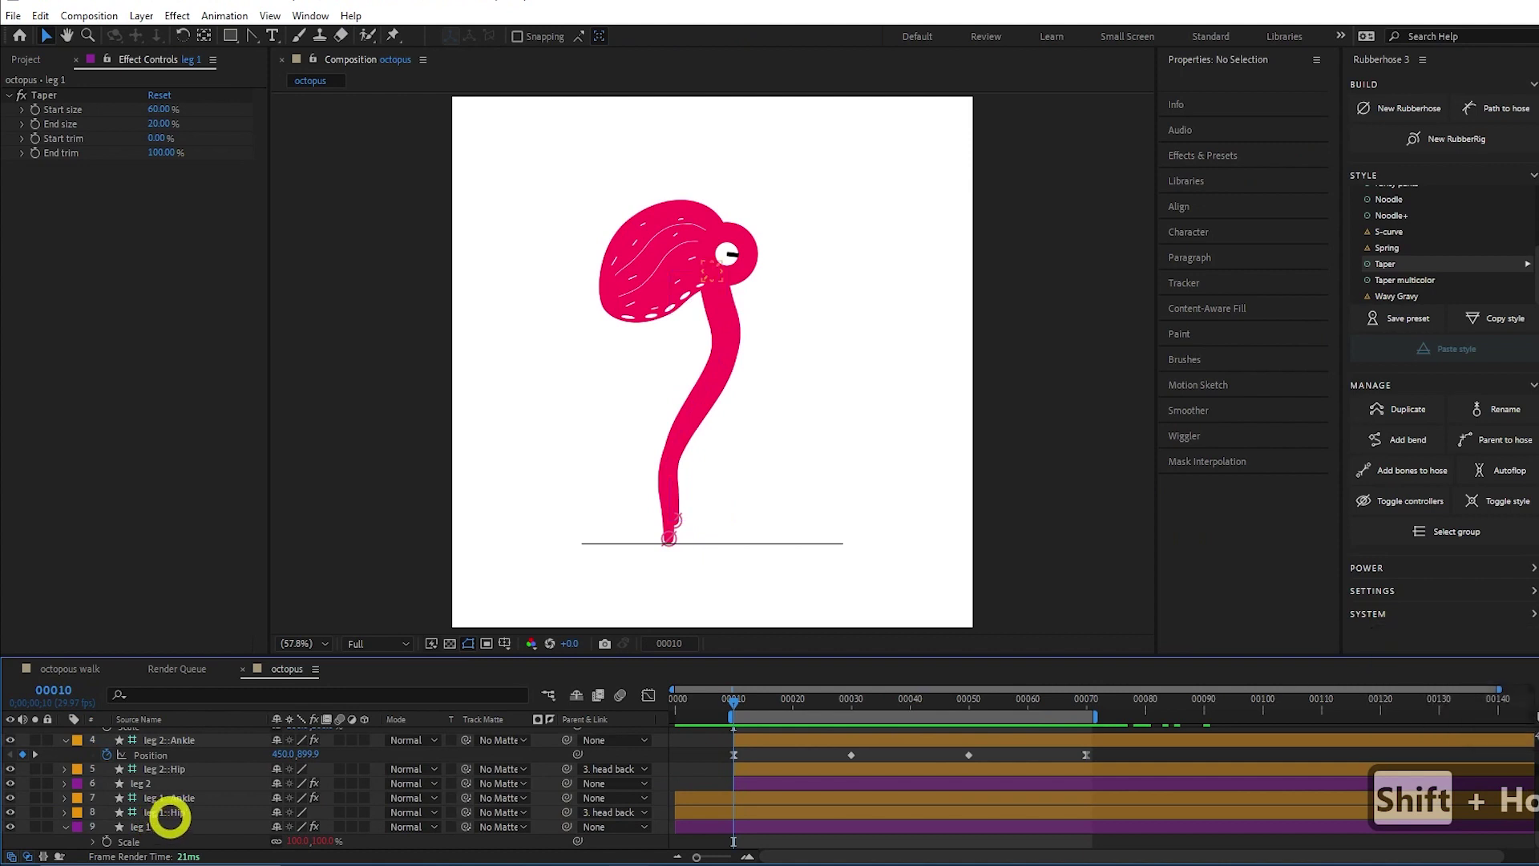
Add a loopOut() expression to the leg 1 ankle's Position keyframes.
scroll(169, 816, up, 1)
scroll(169, 815, down, 1)
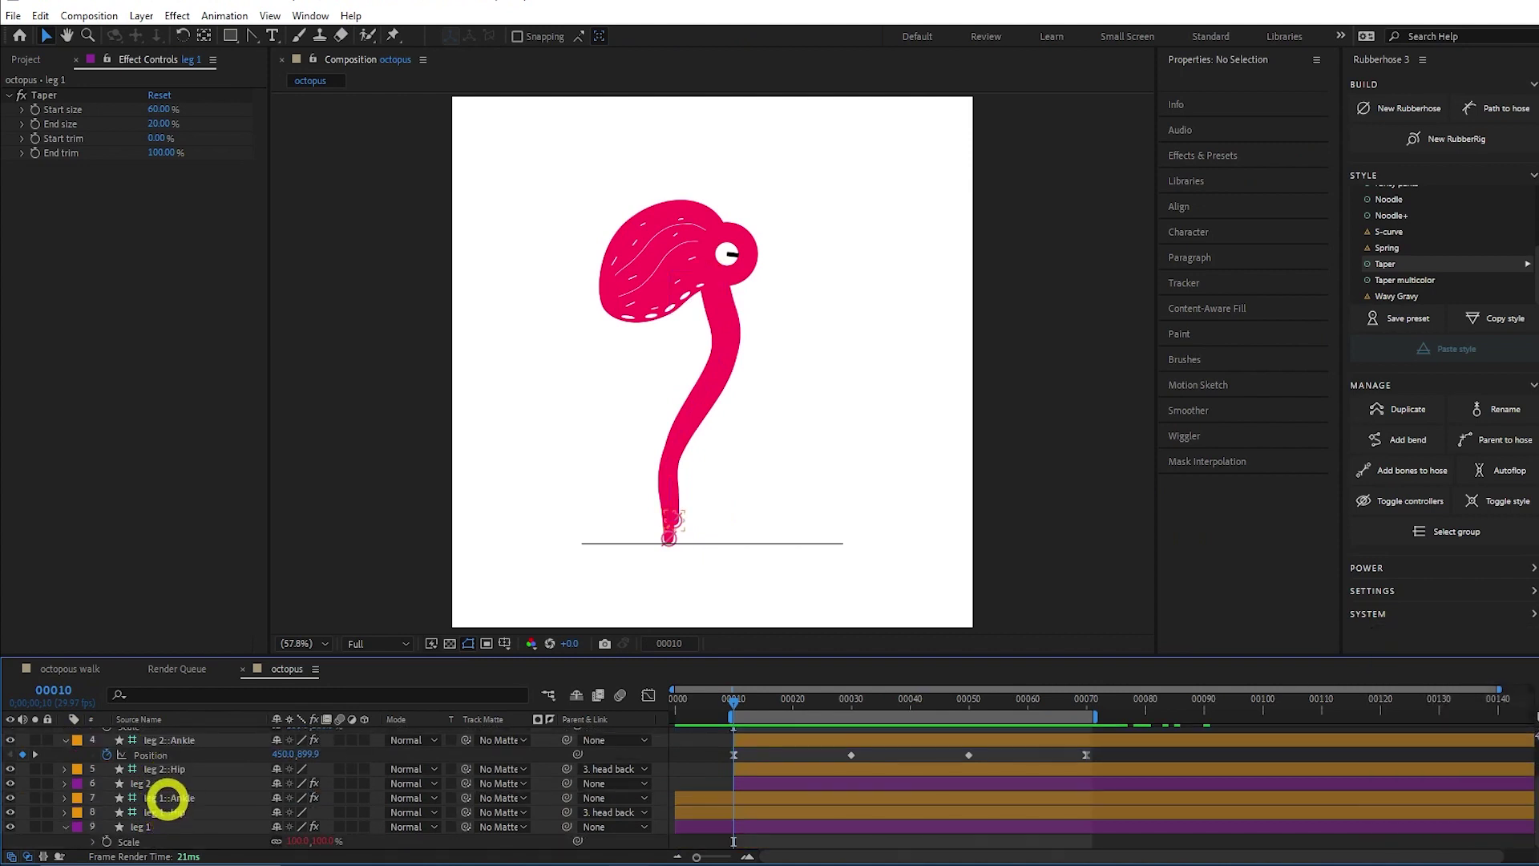
click(168, 798)
key(p)
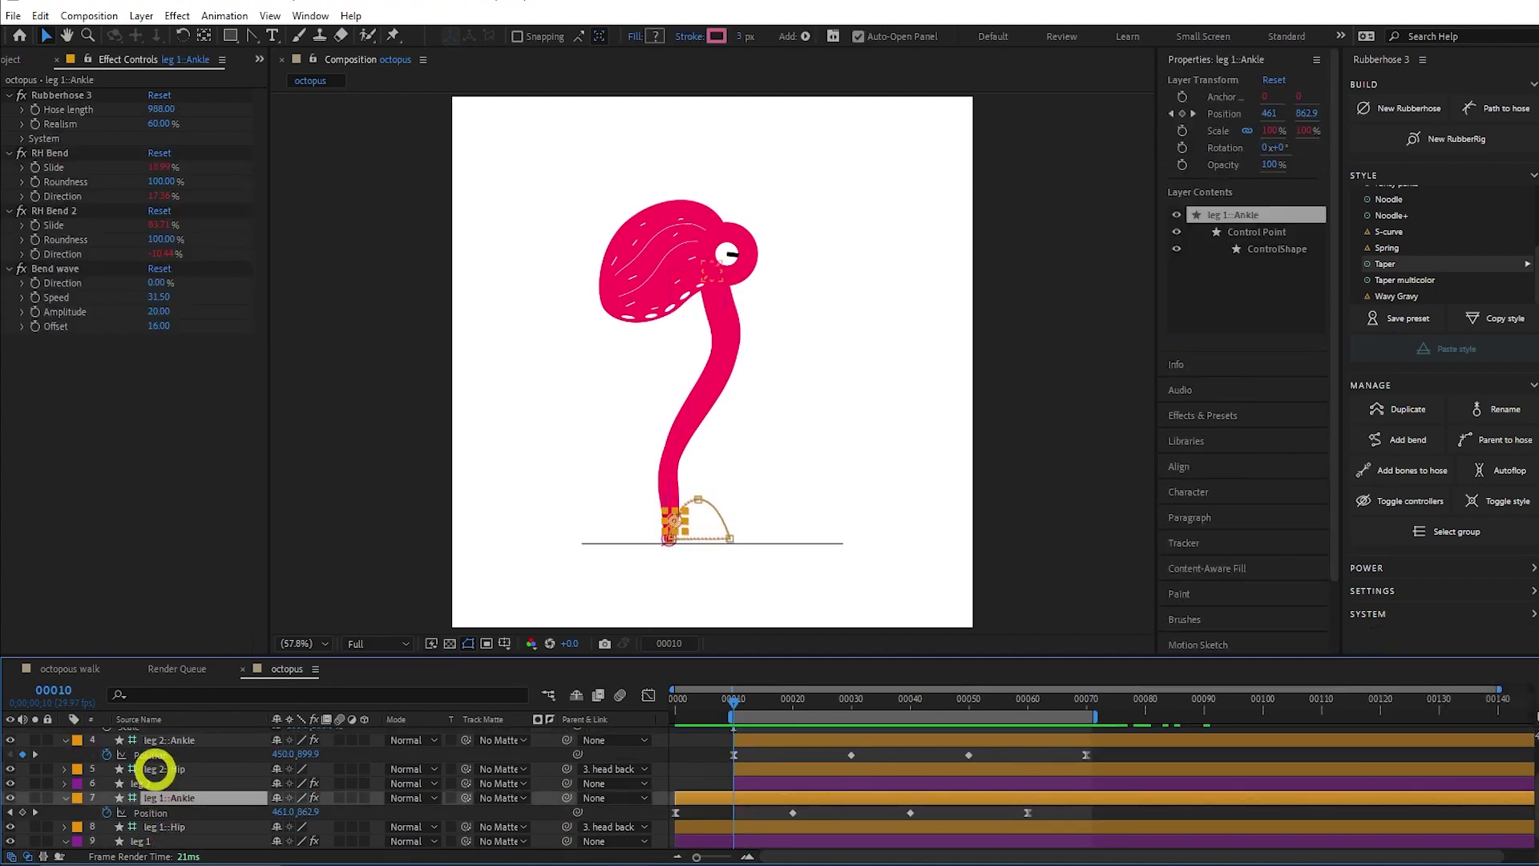
click(152, 813)
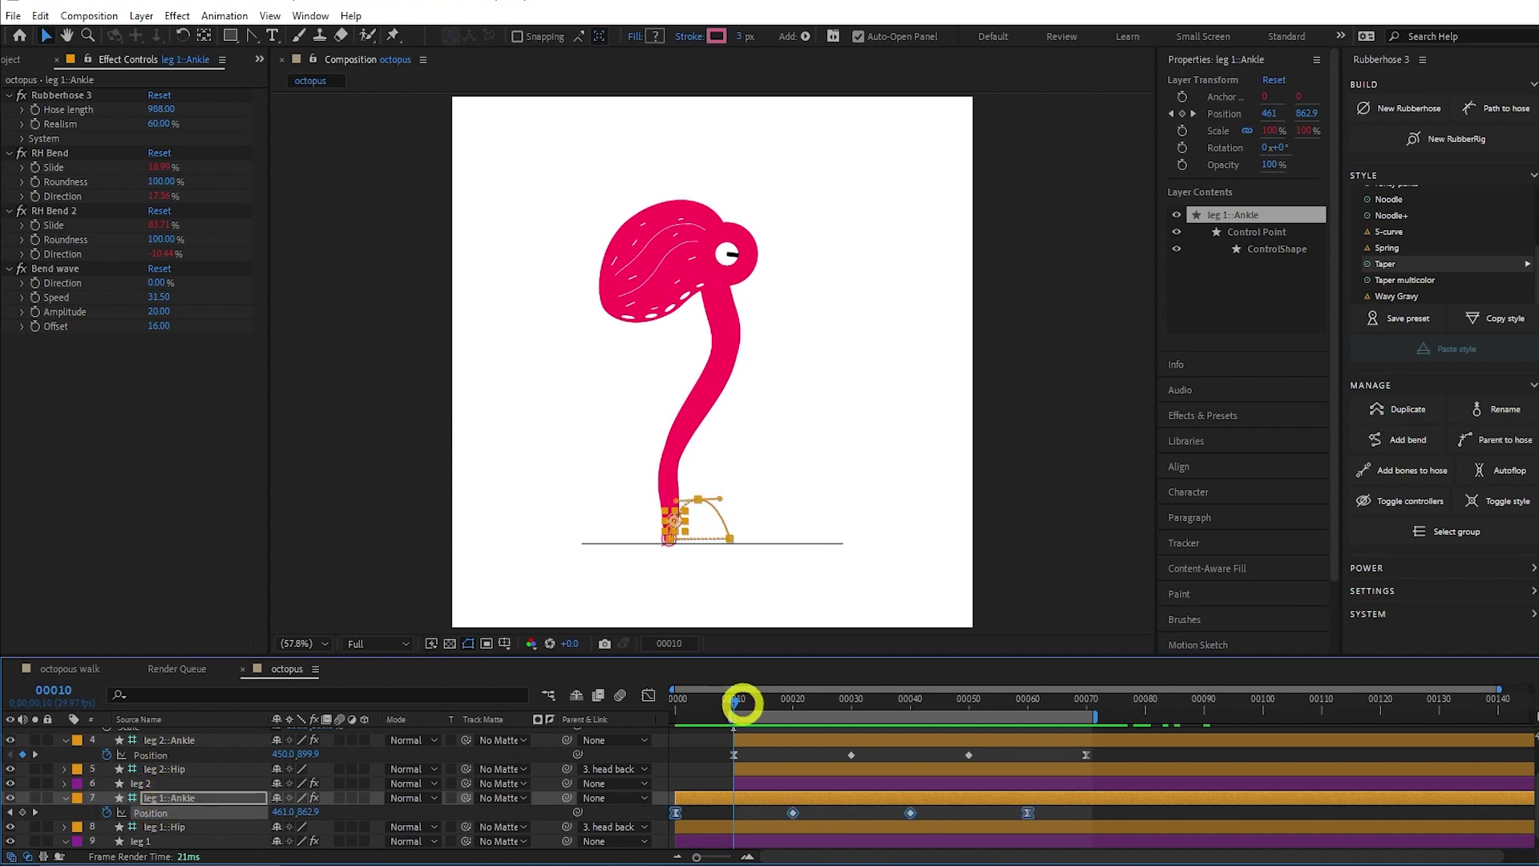
drag(742, 702, 859, 742)
click(183, 813)
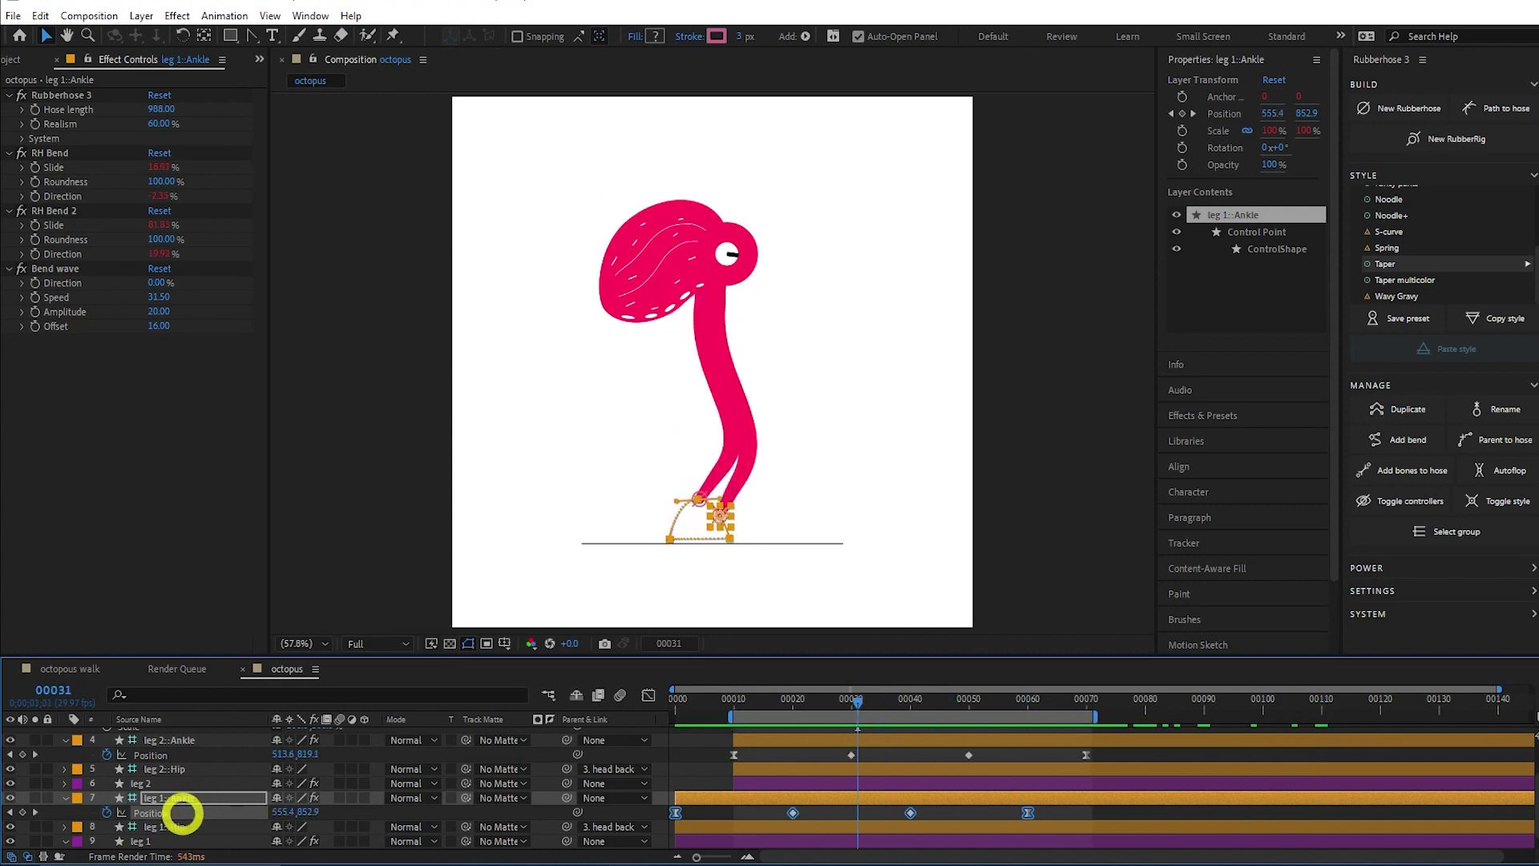
alt+click(106, 813)
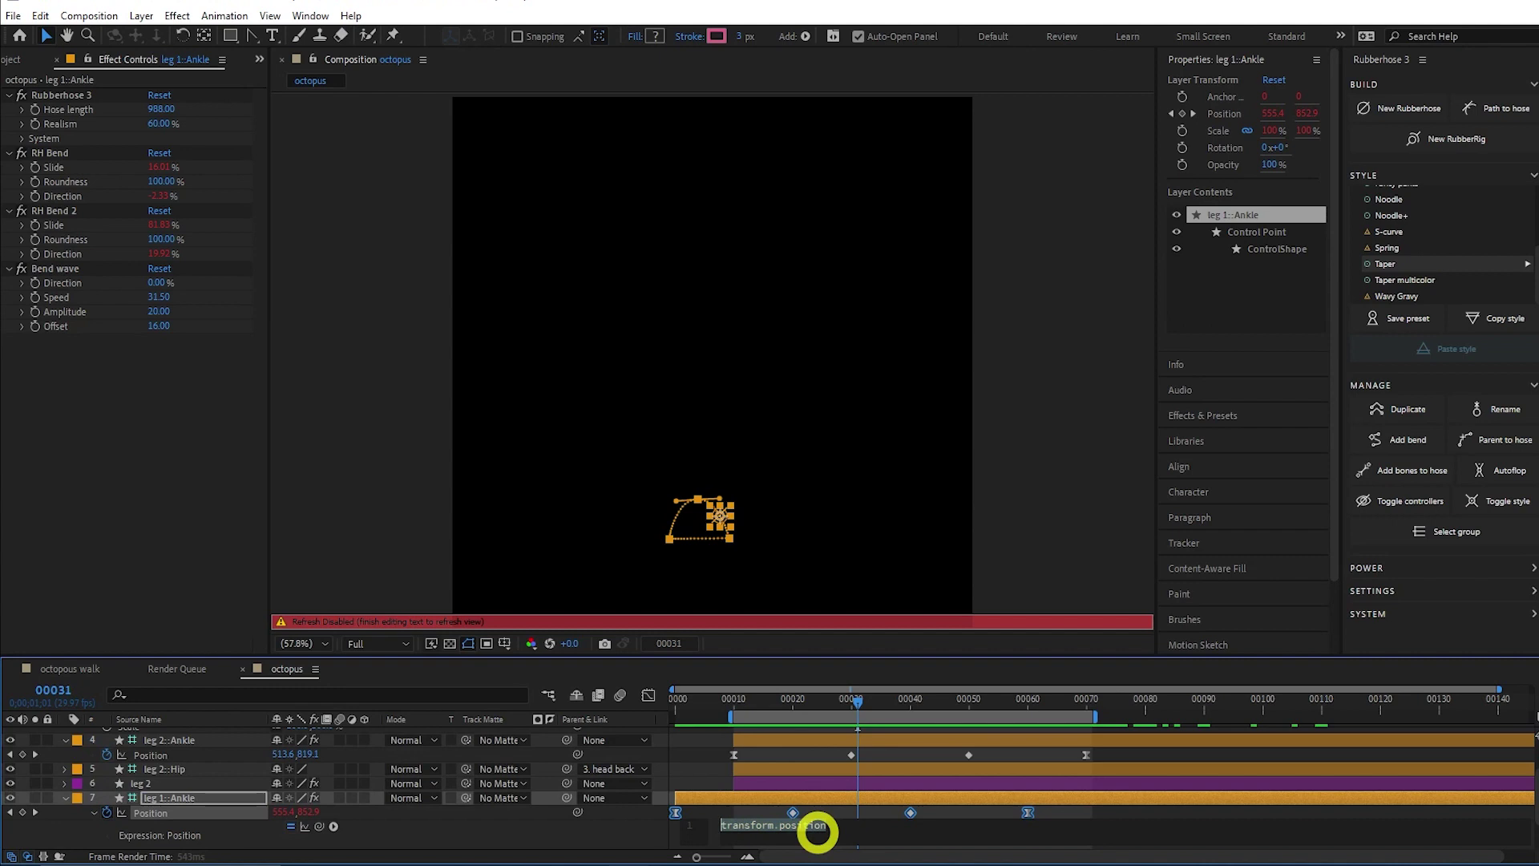
text(loop)
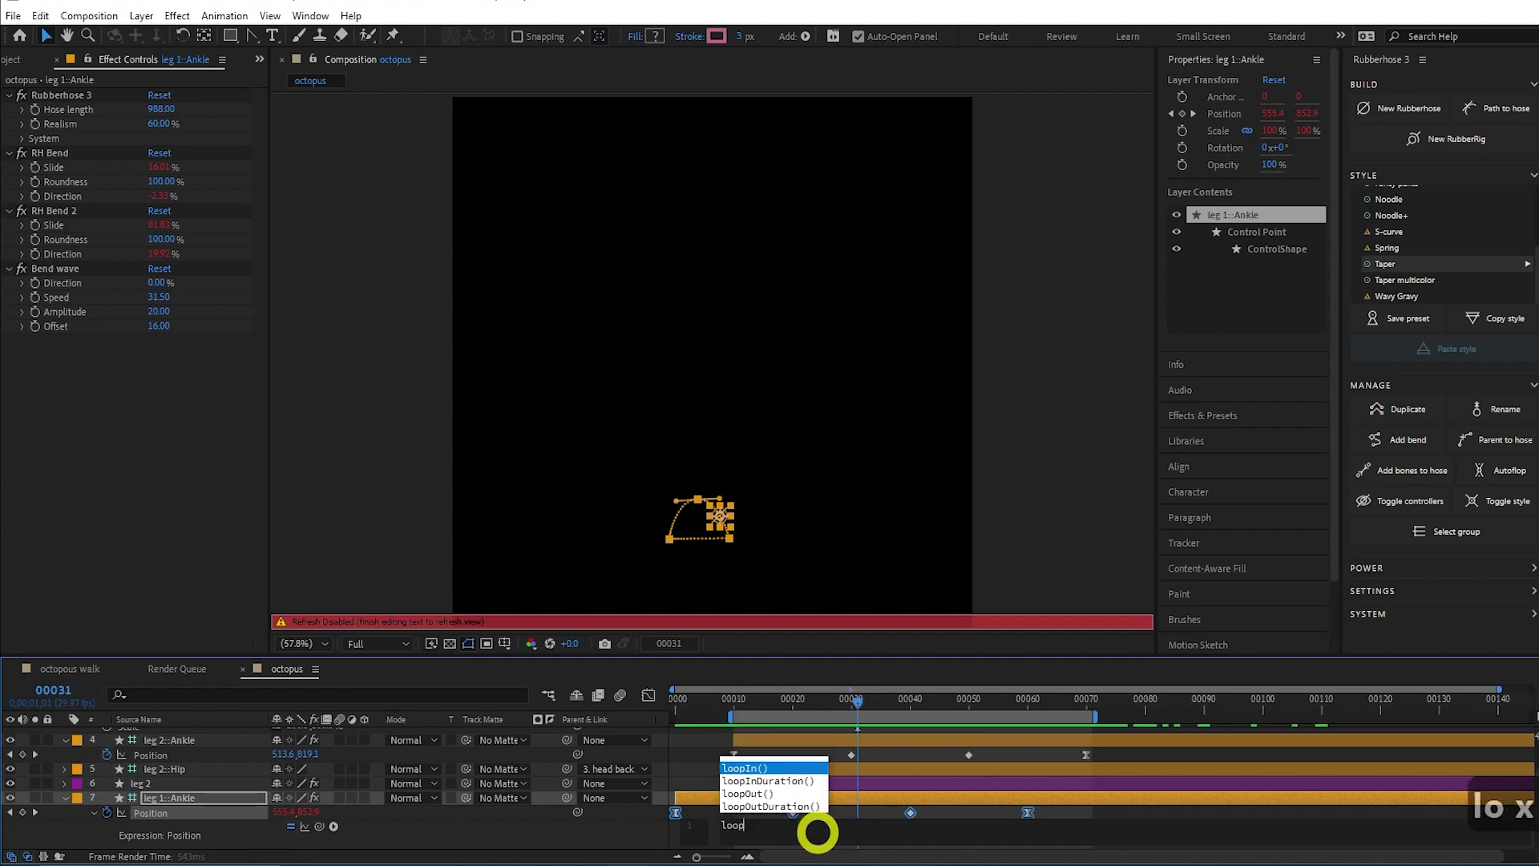
click(769, 794)
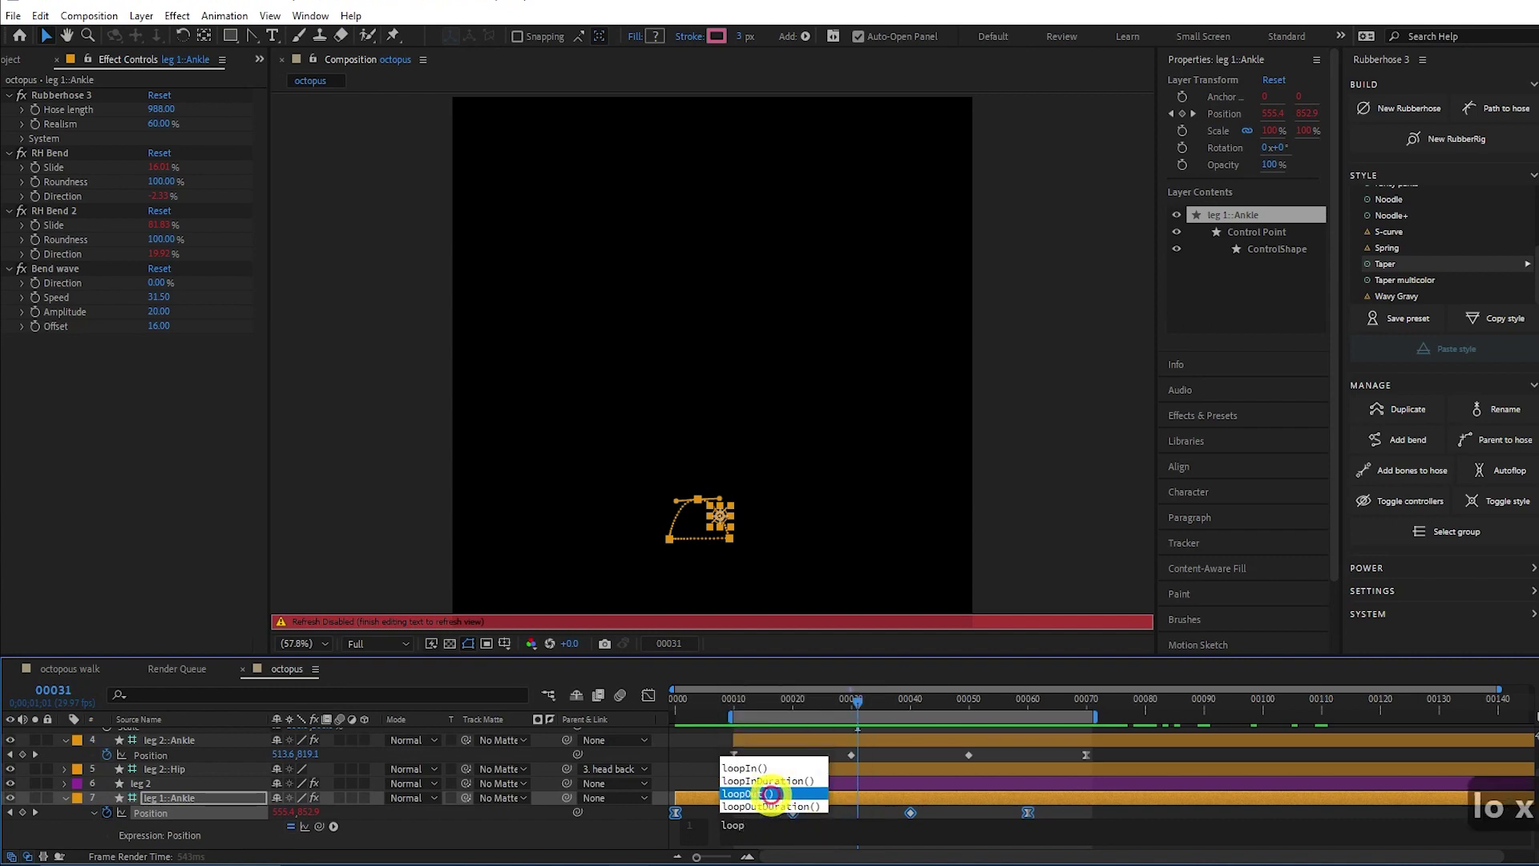
click(769, 794)
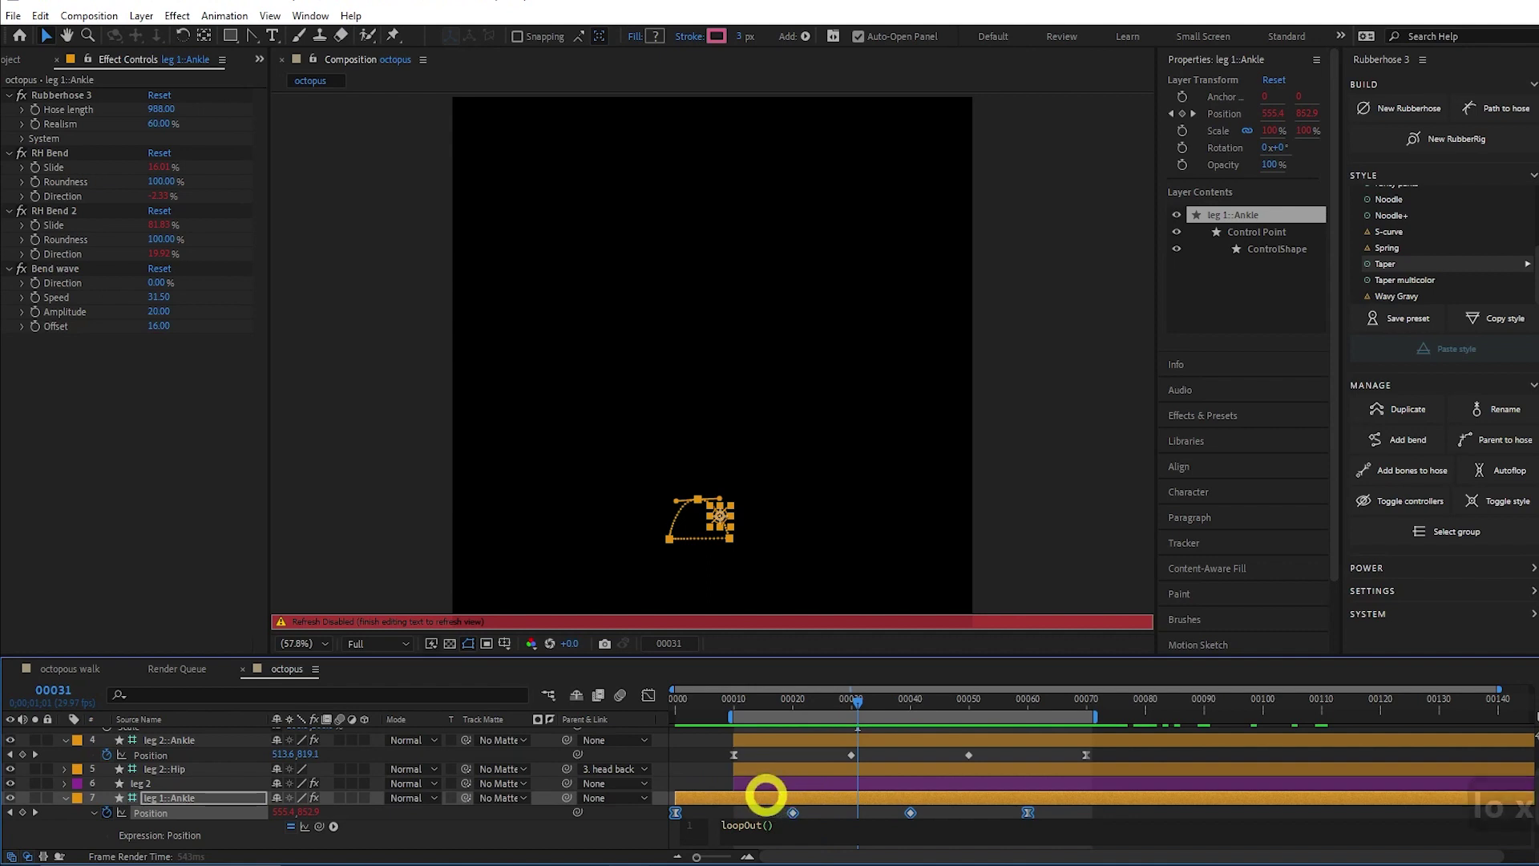
click(767, 795)
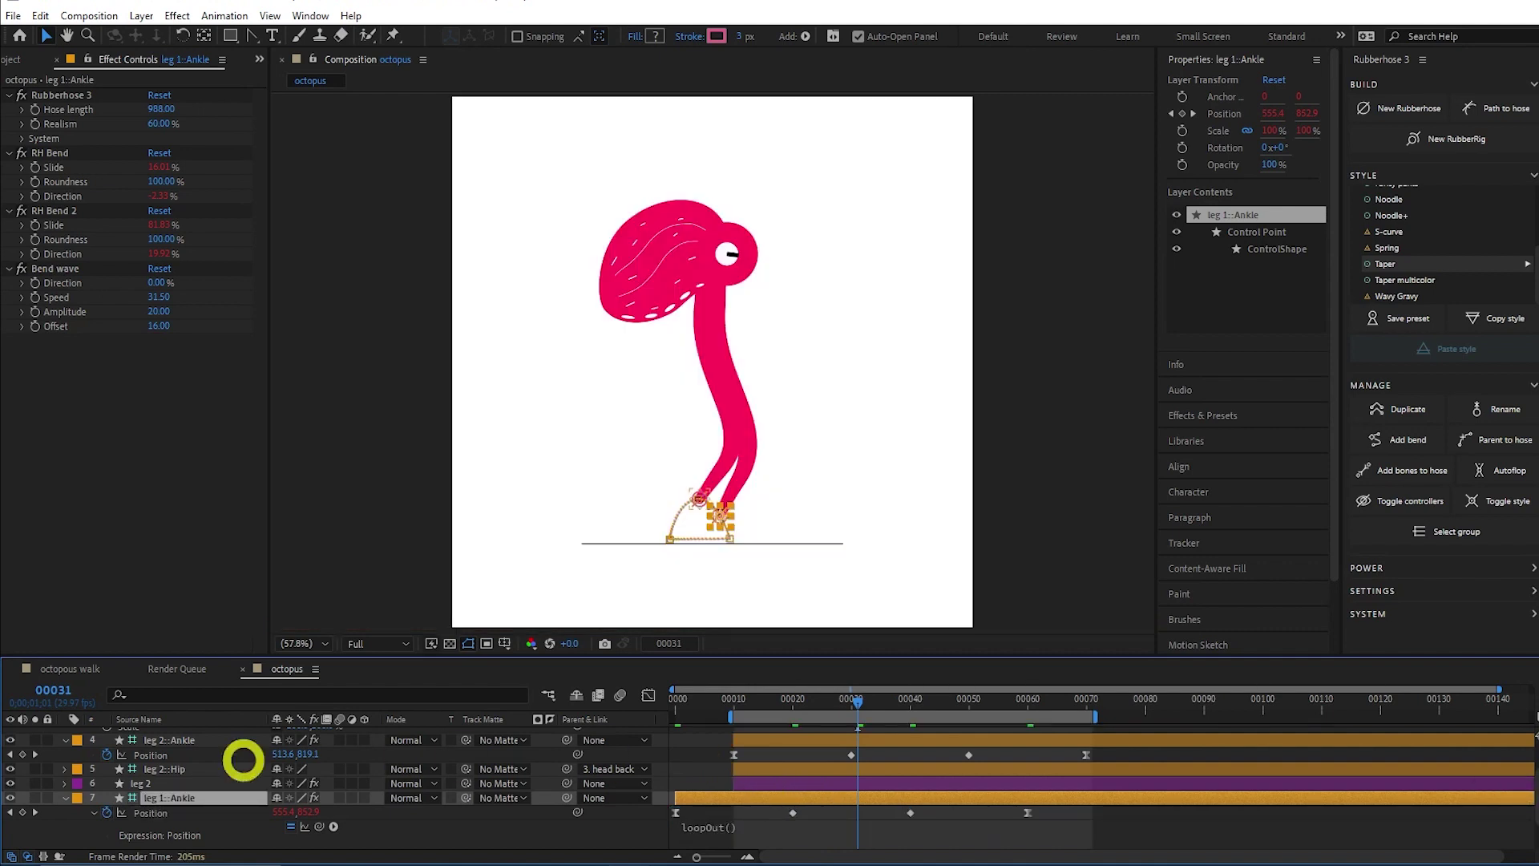
Add the expression loopOut() to the Position of the leg 2 ankle.
alt+click(107, 755)
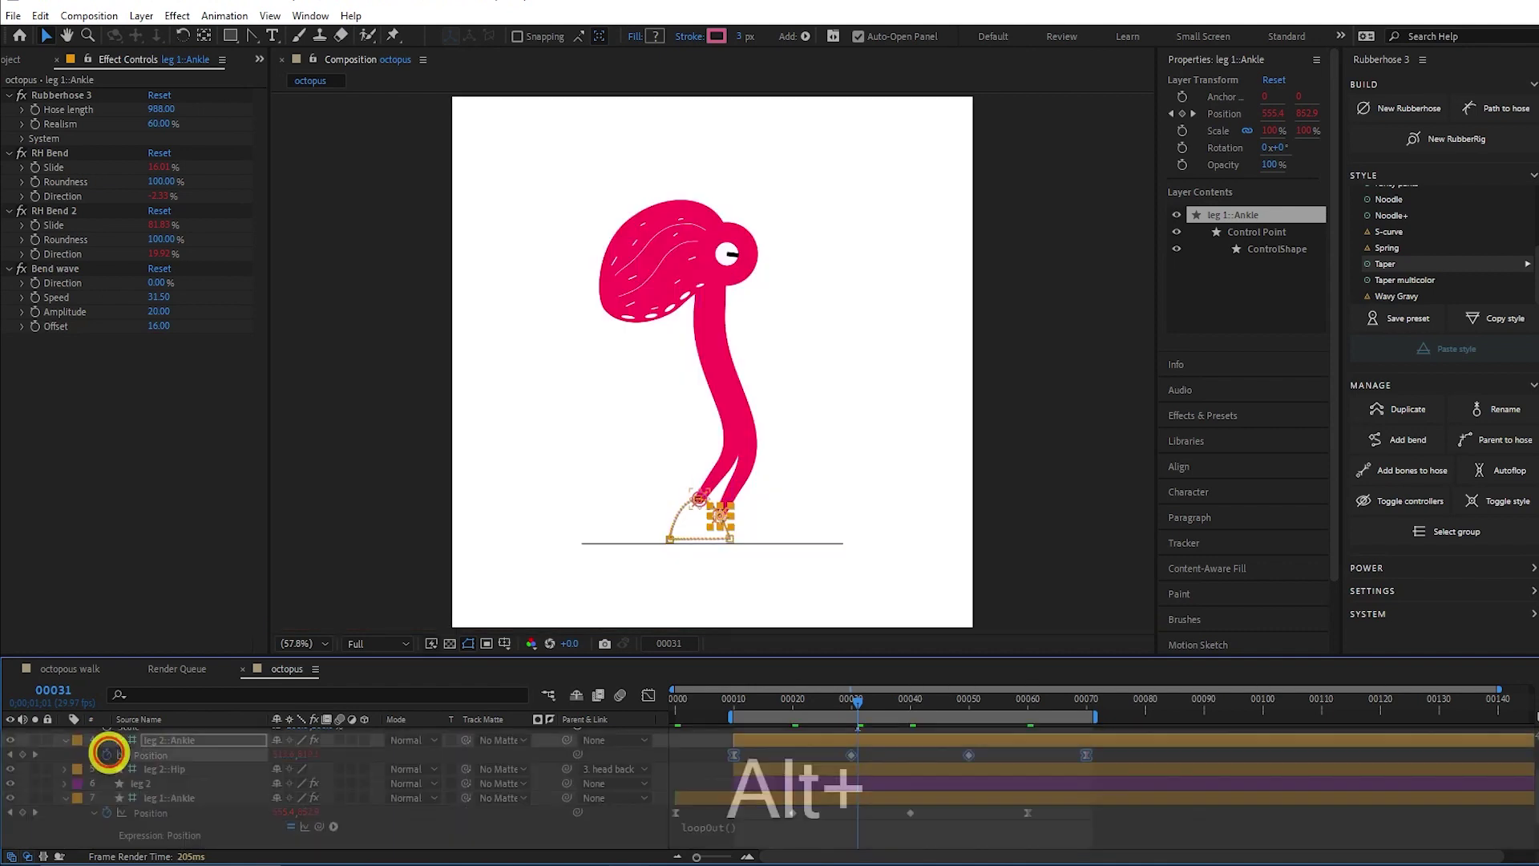
text(loopOut())
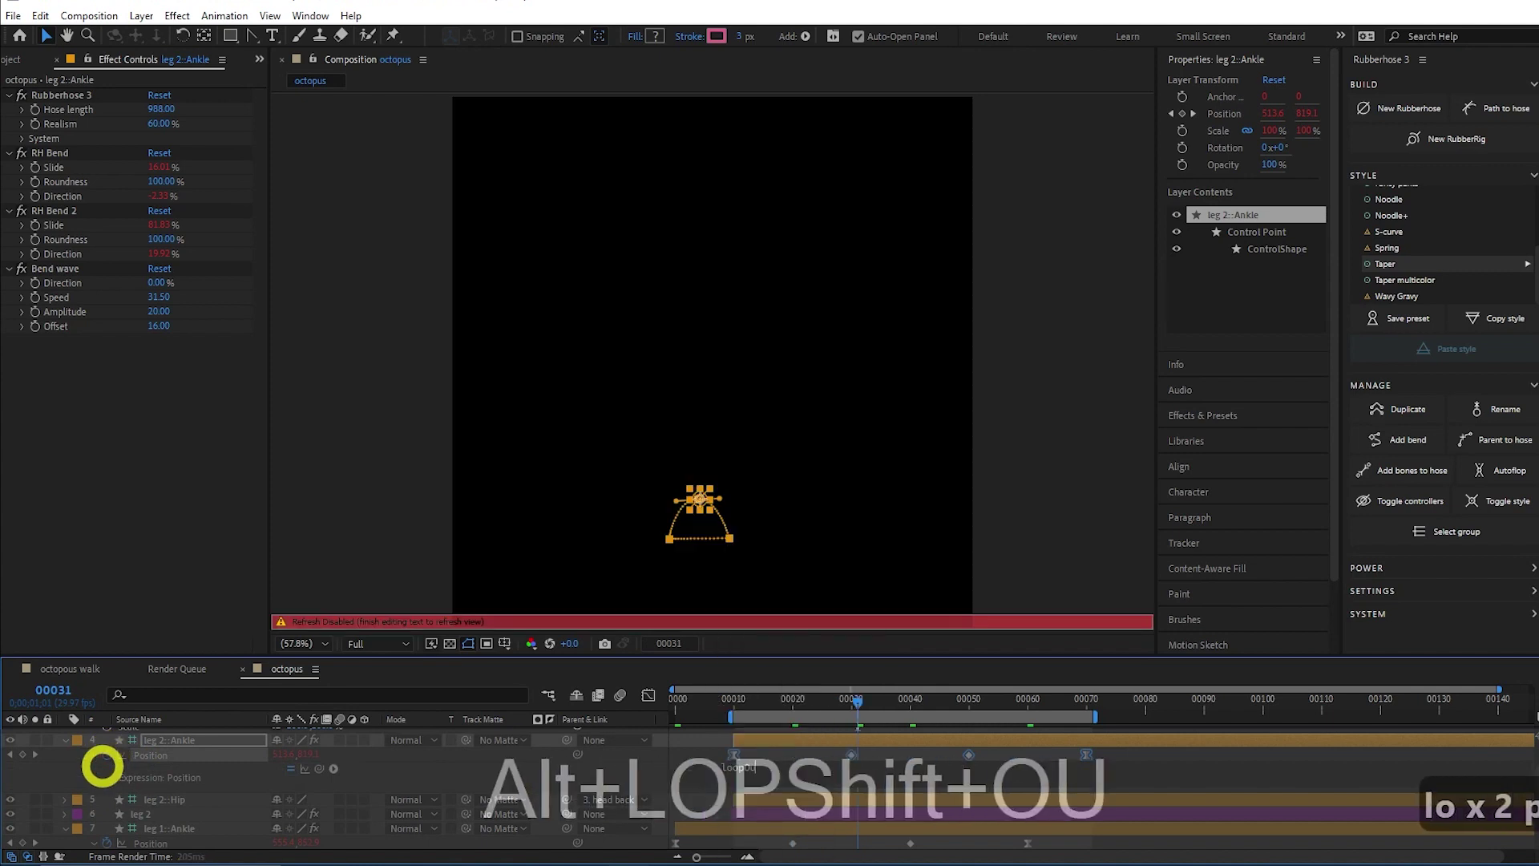
click(760, 770)
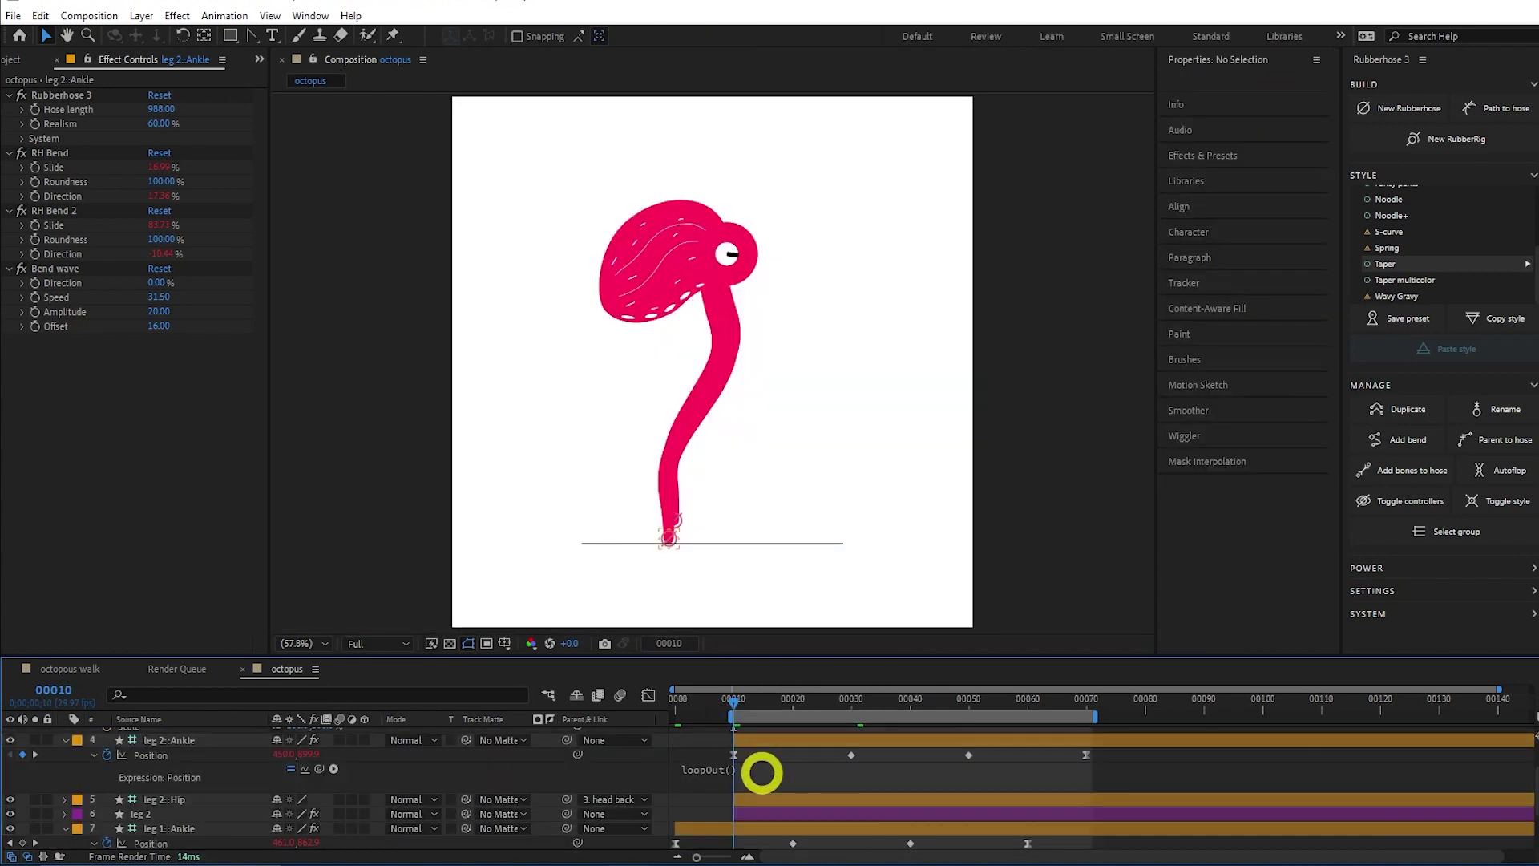
Compare the legs' poses at the work area's start and end, and preview the loop.
key(shift+End)
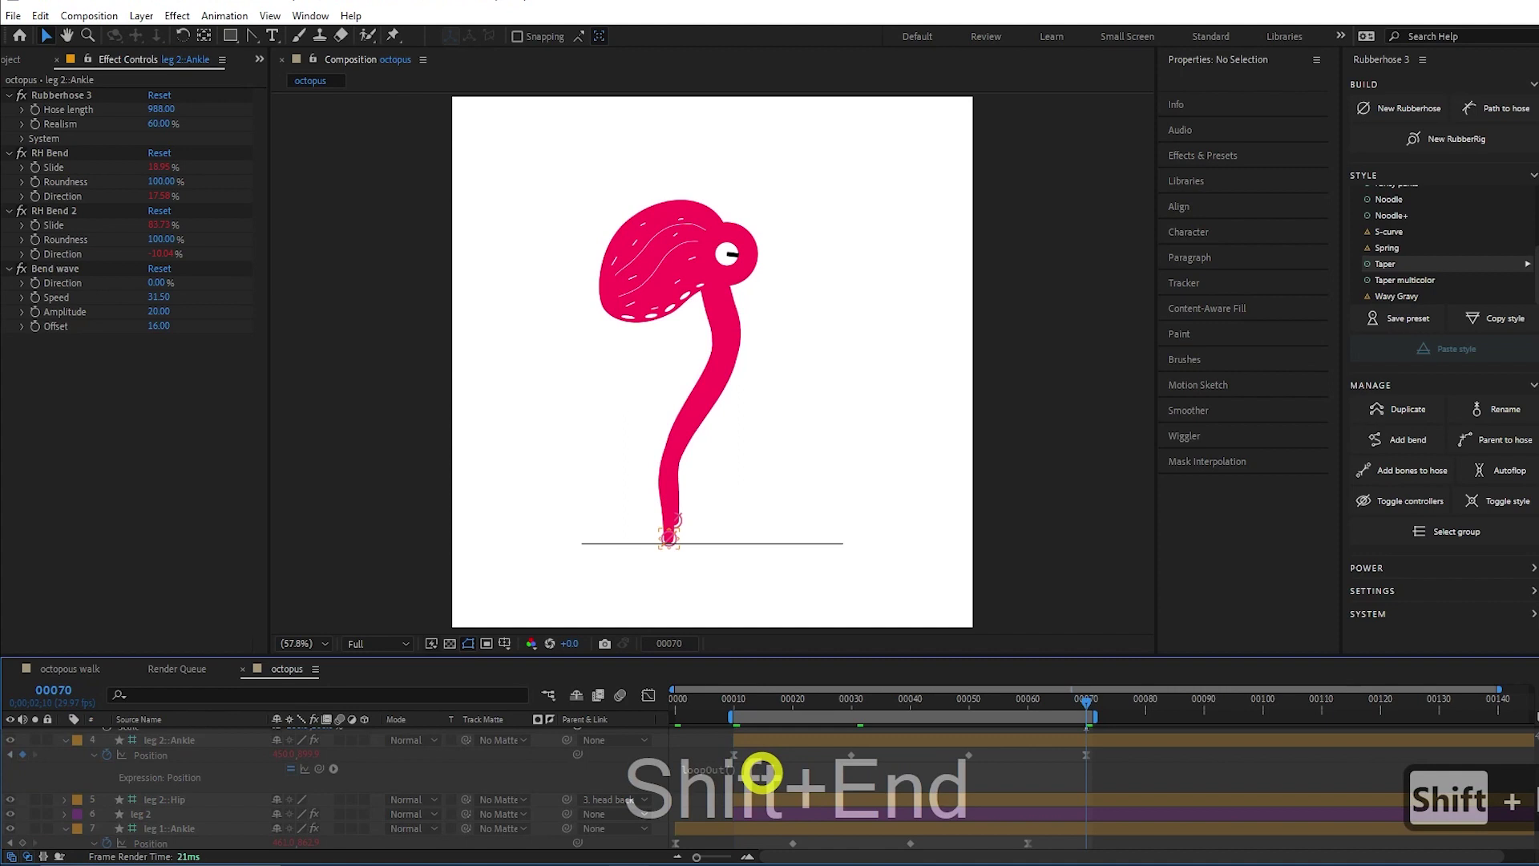
key(shift+Home)
key(shift+End)
key(shift+Home)
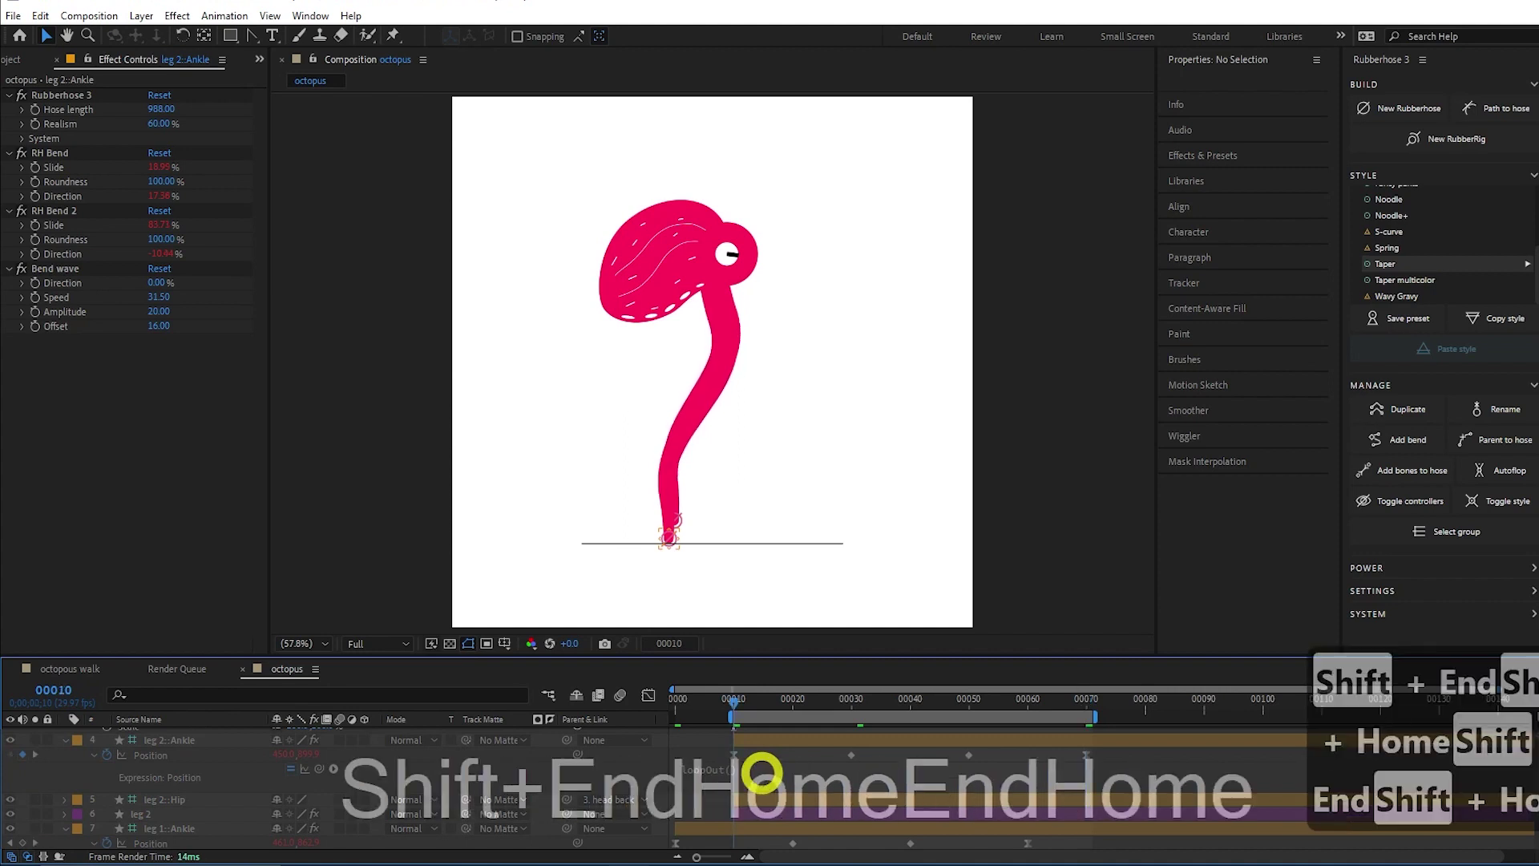
key(space)
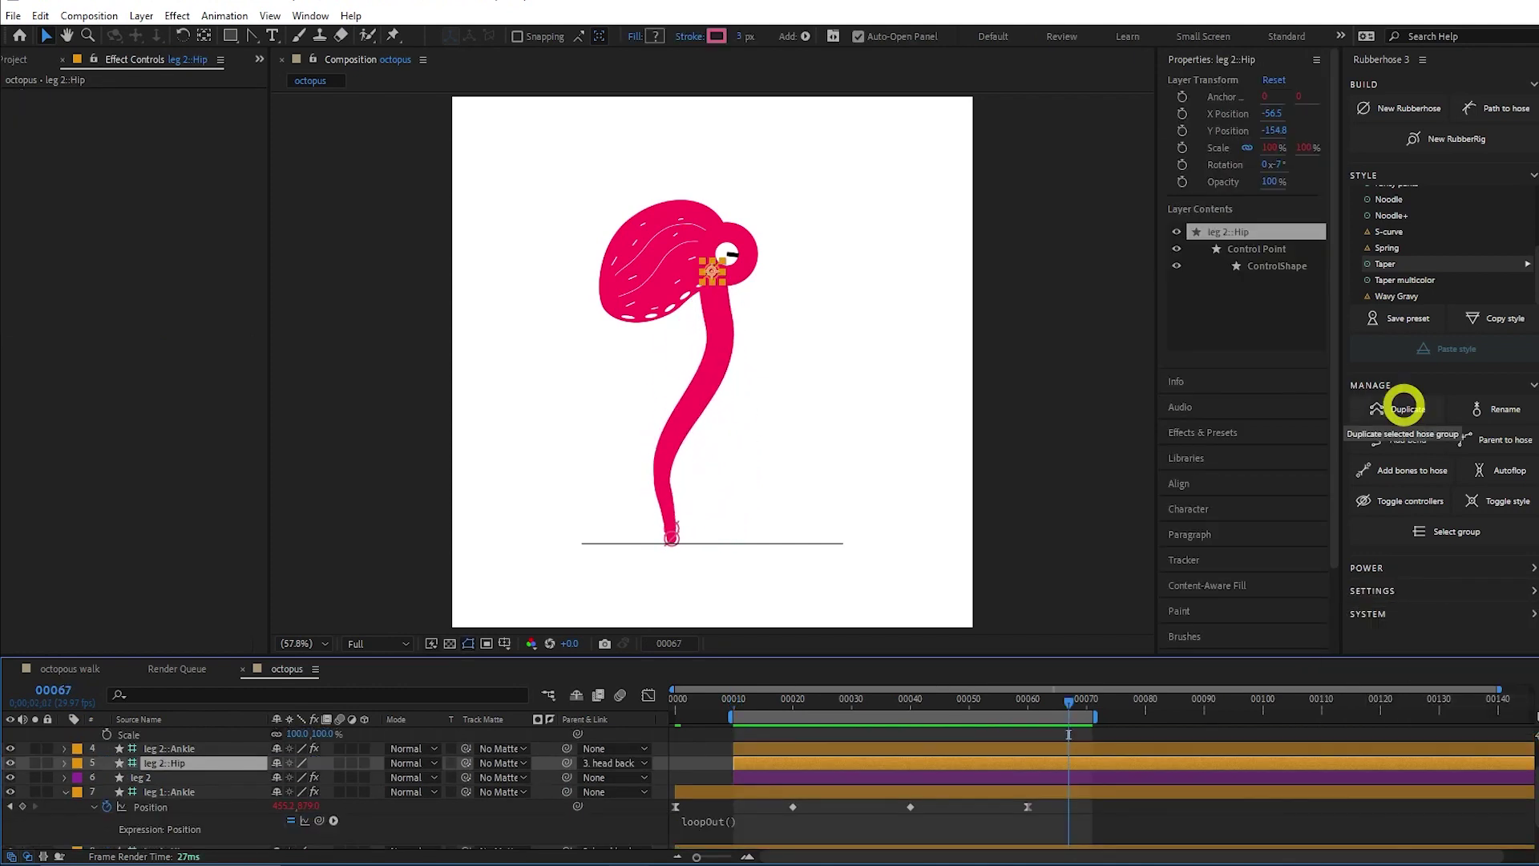
Duplicate the leg 2 hose group as leg 3, with its three layers grouped above leg 2 and starting at frame 20.
click(1405, 409)
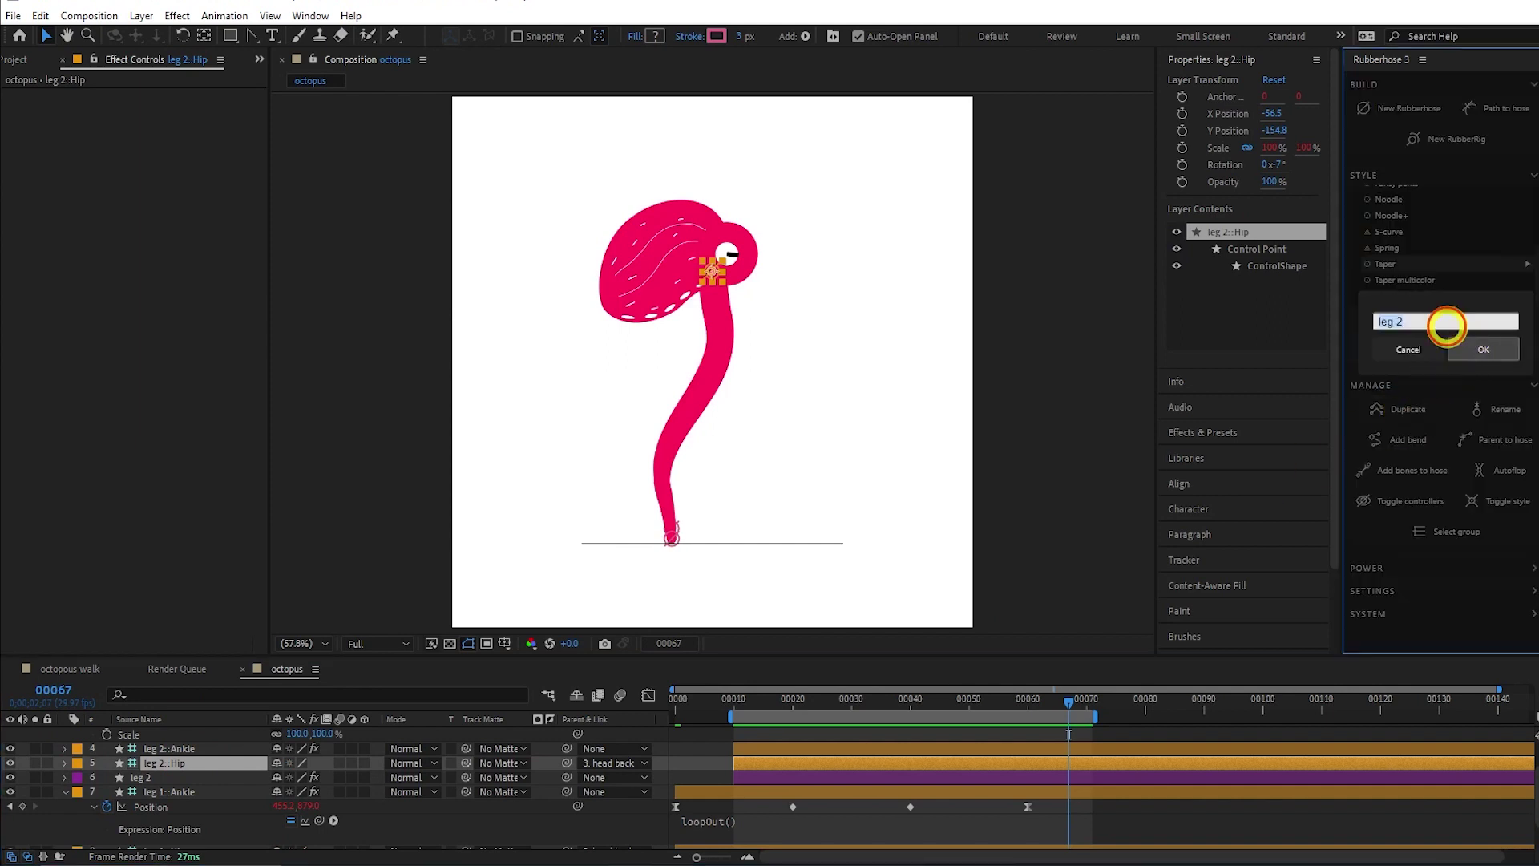
click(1463, 349)
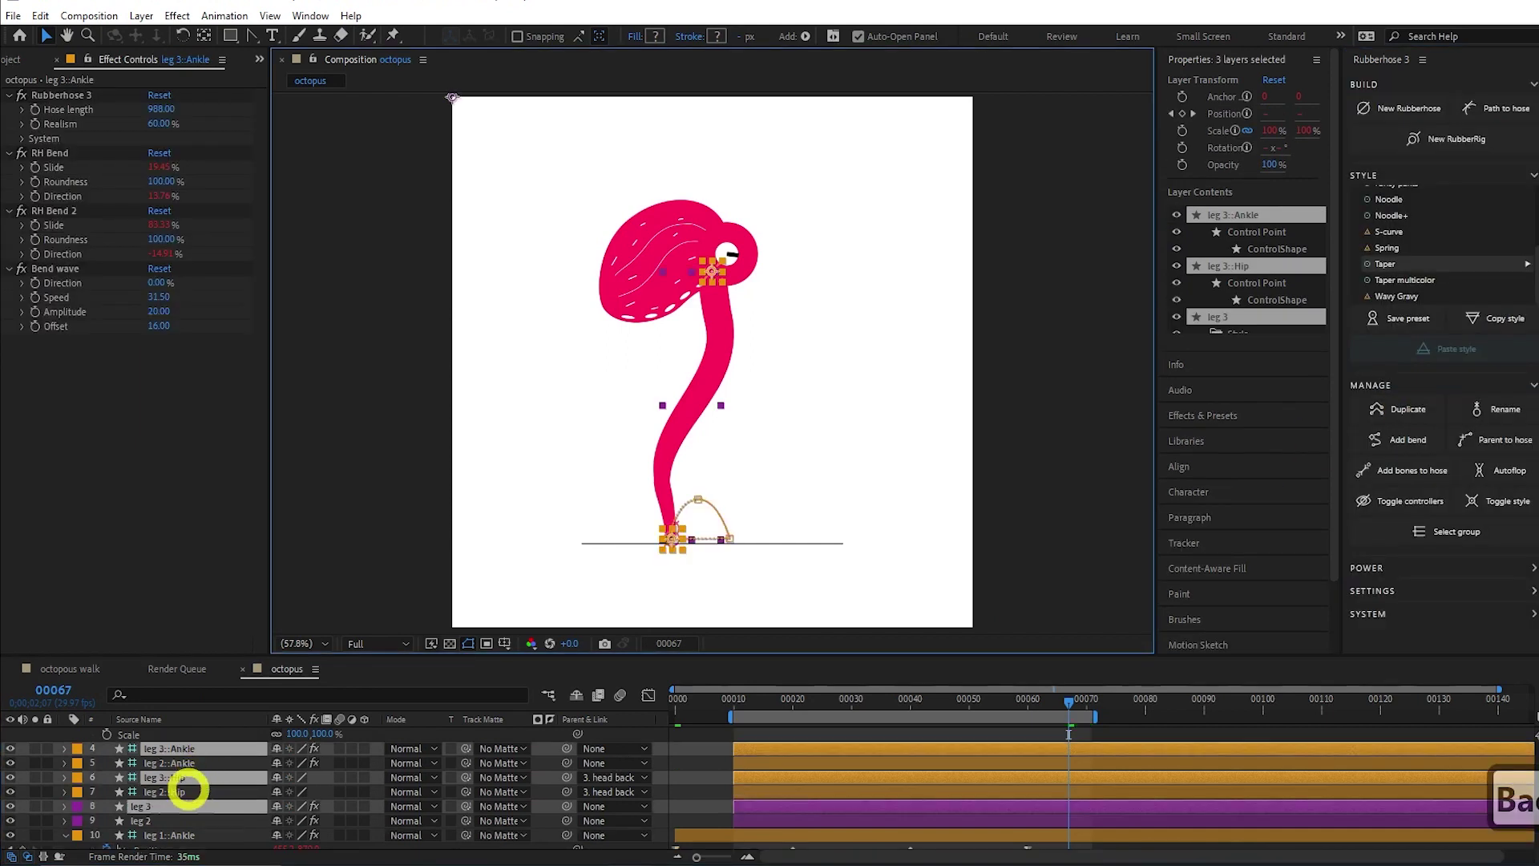
drag(182, 805, 176, 762)
drag(760, 749, 814, 748)
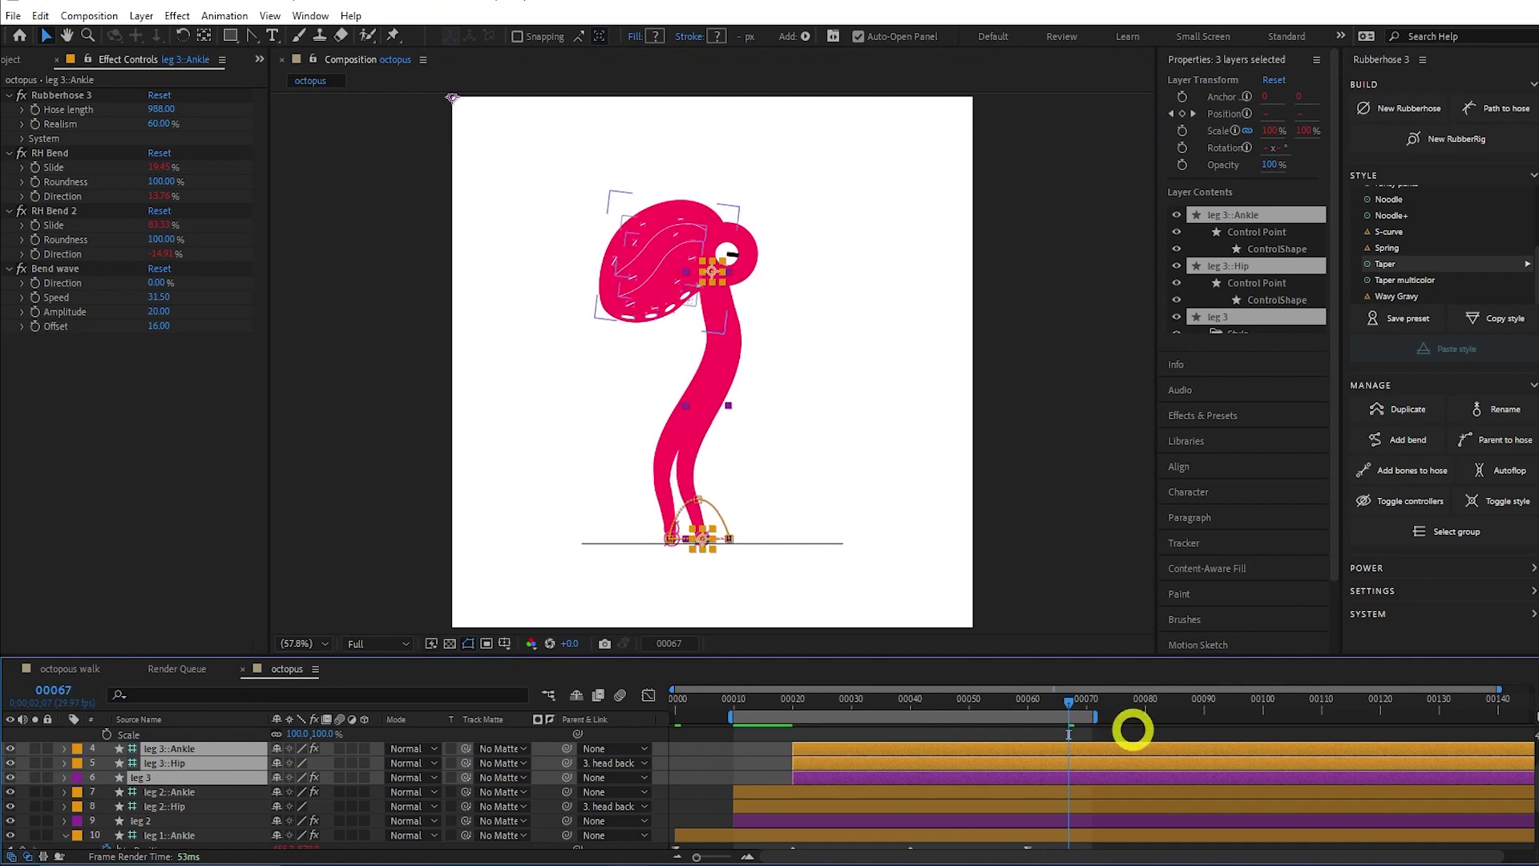
click(794, 701)
key(b)
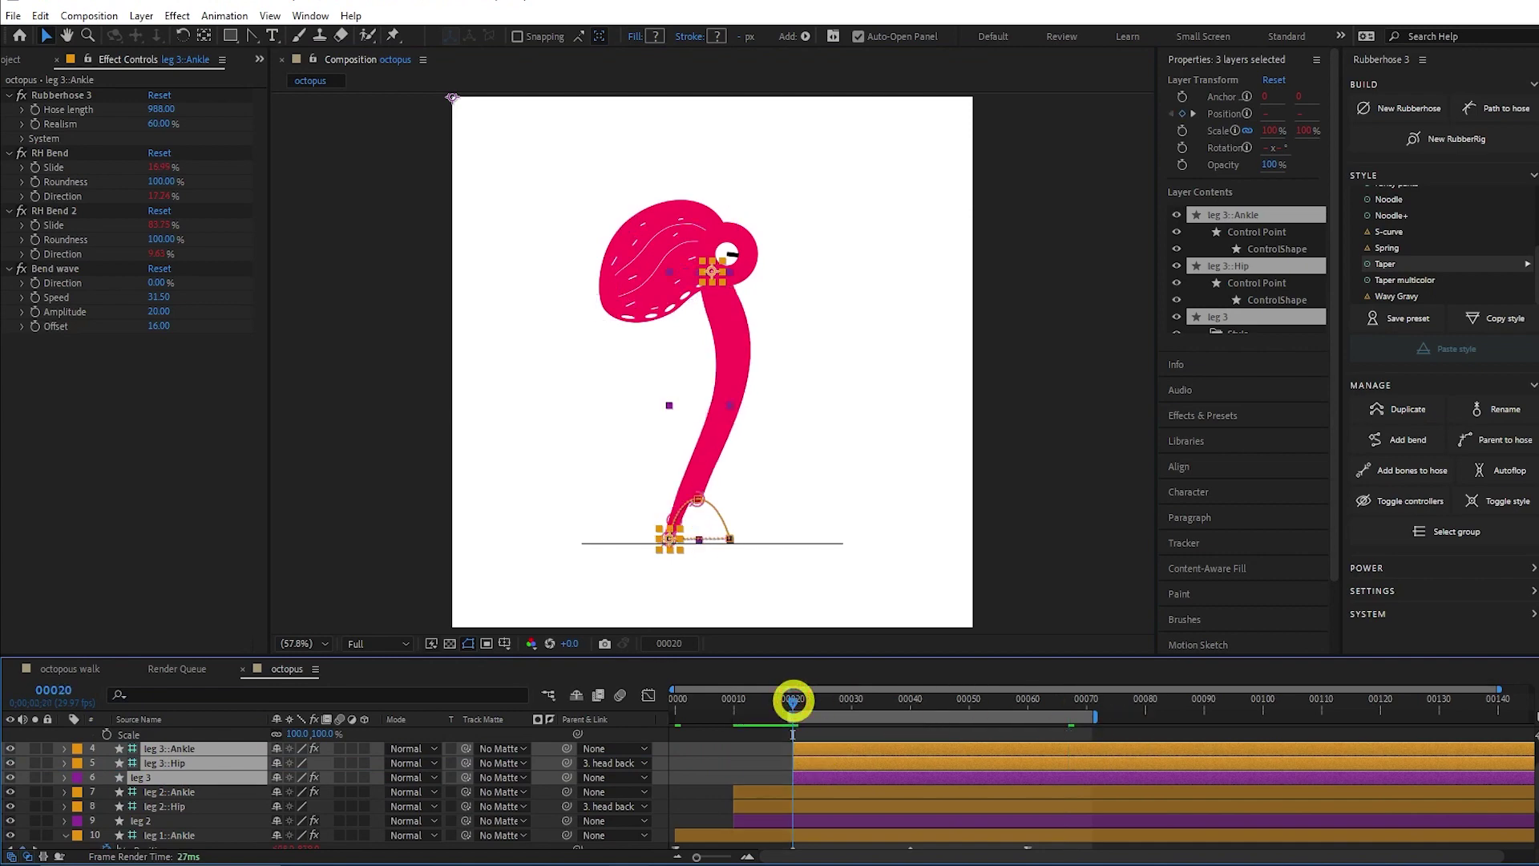
click(1149, 703)
drag(1148, 702, 1147, 702)
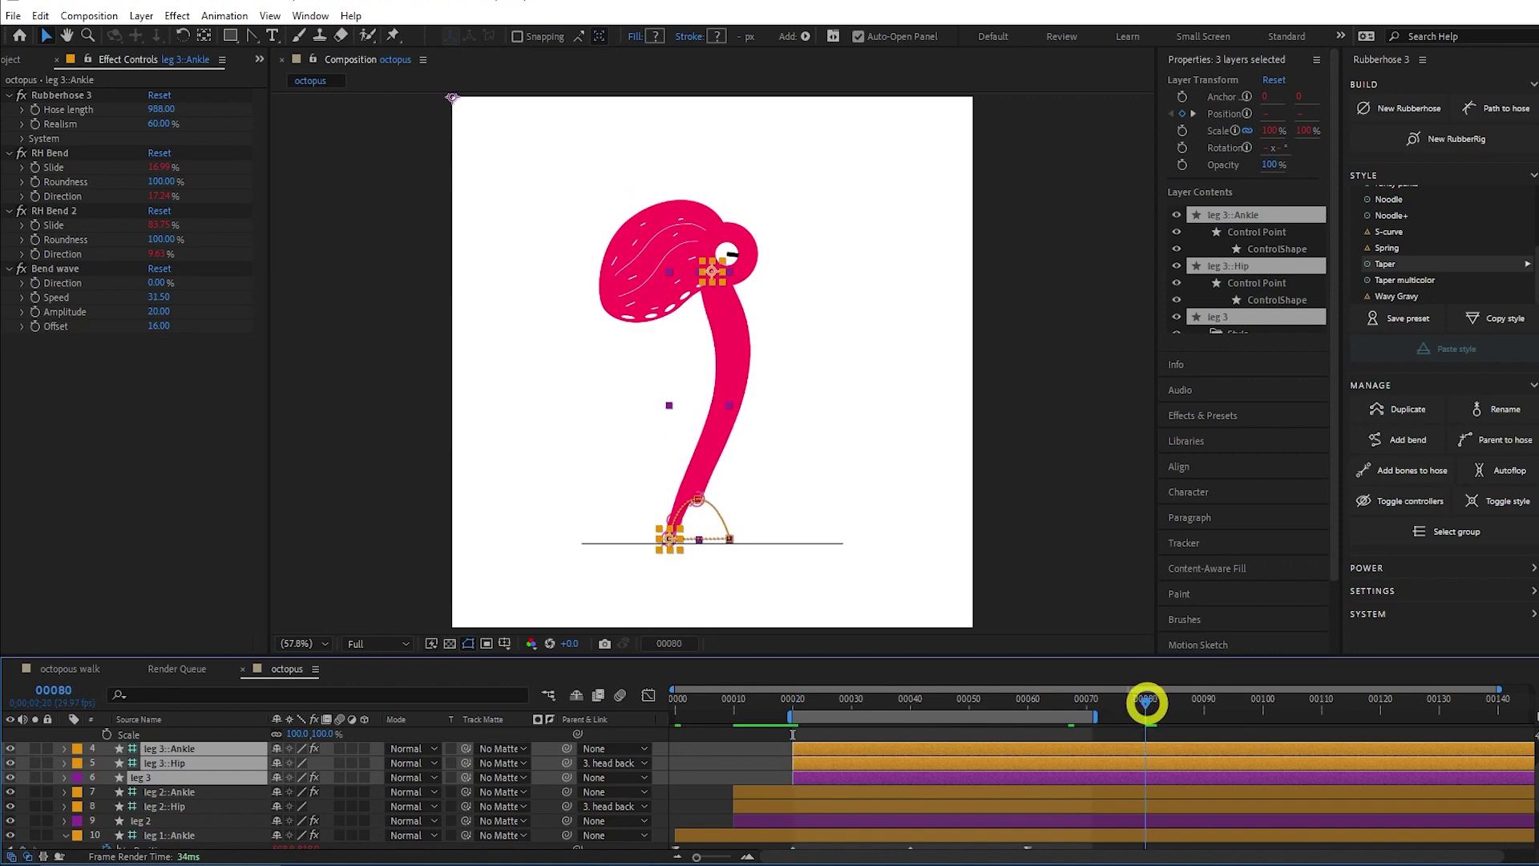
key(ctrl+z)
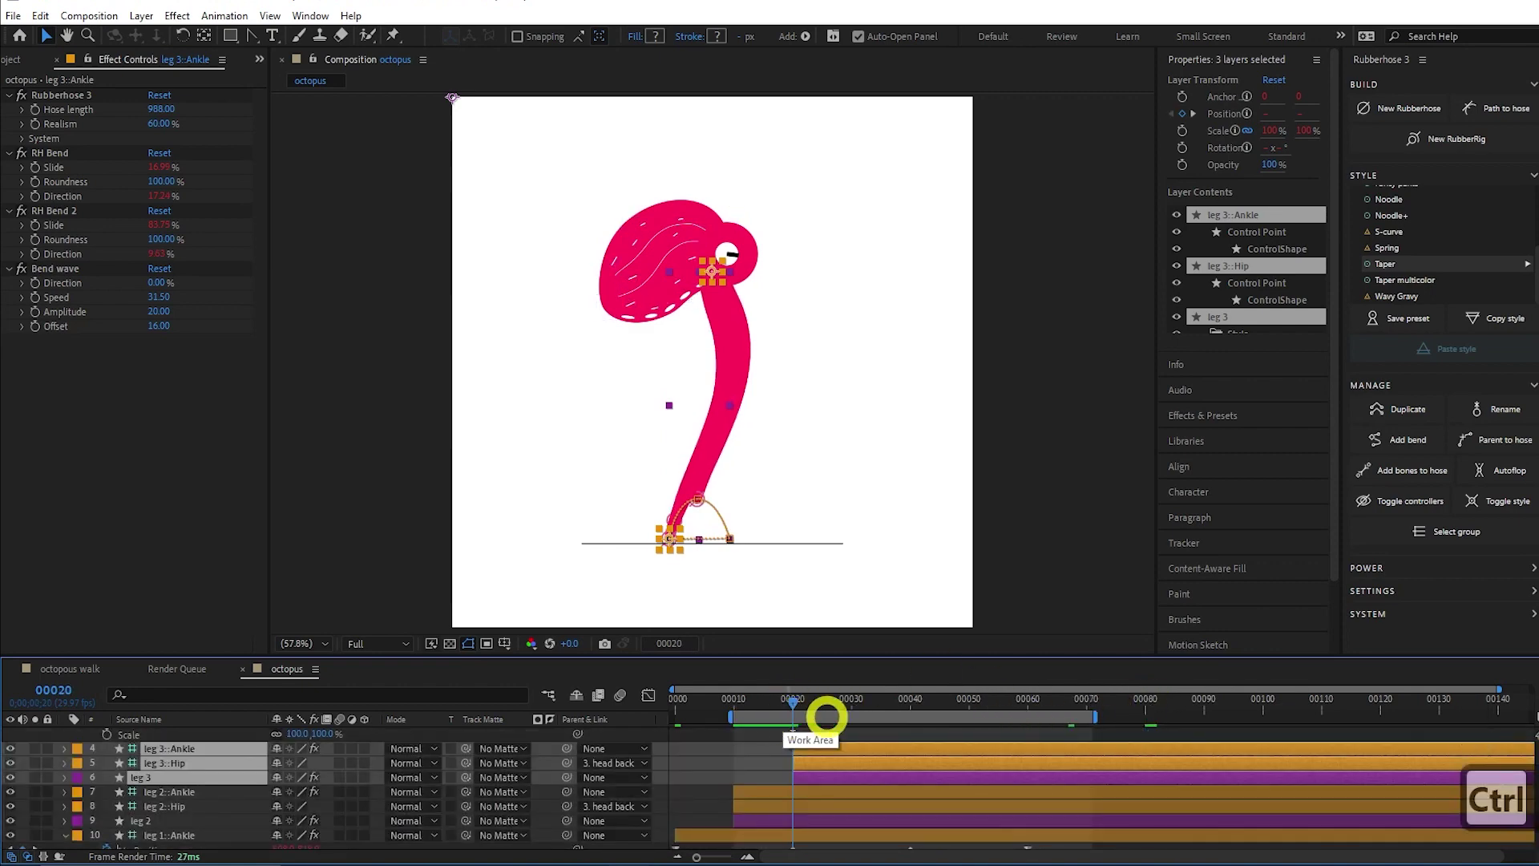
Shift the whole work area to span frames 20 to 80 and preview the three legs walking.
drag(815, 717, 860, 719)
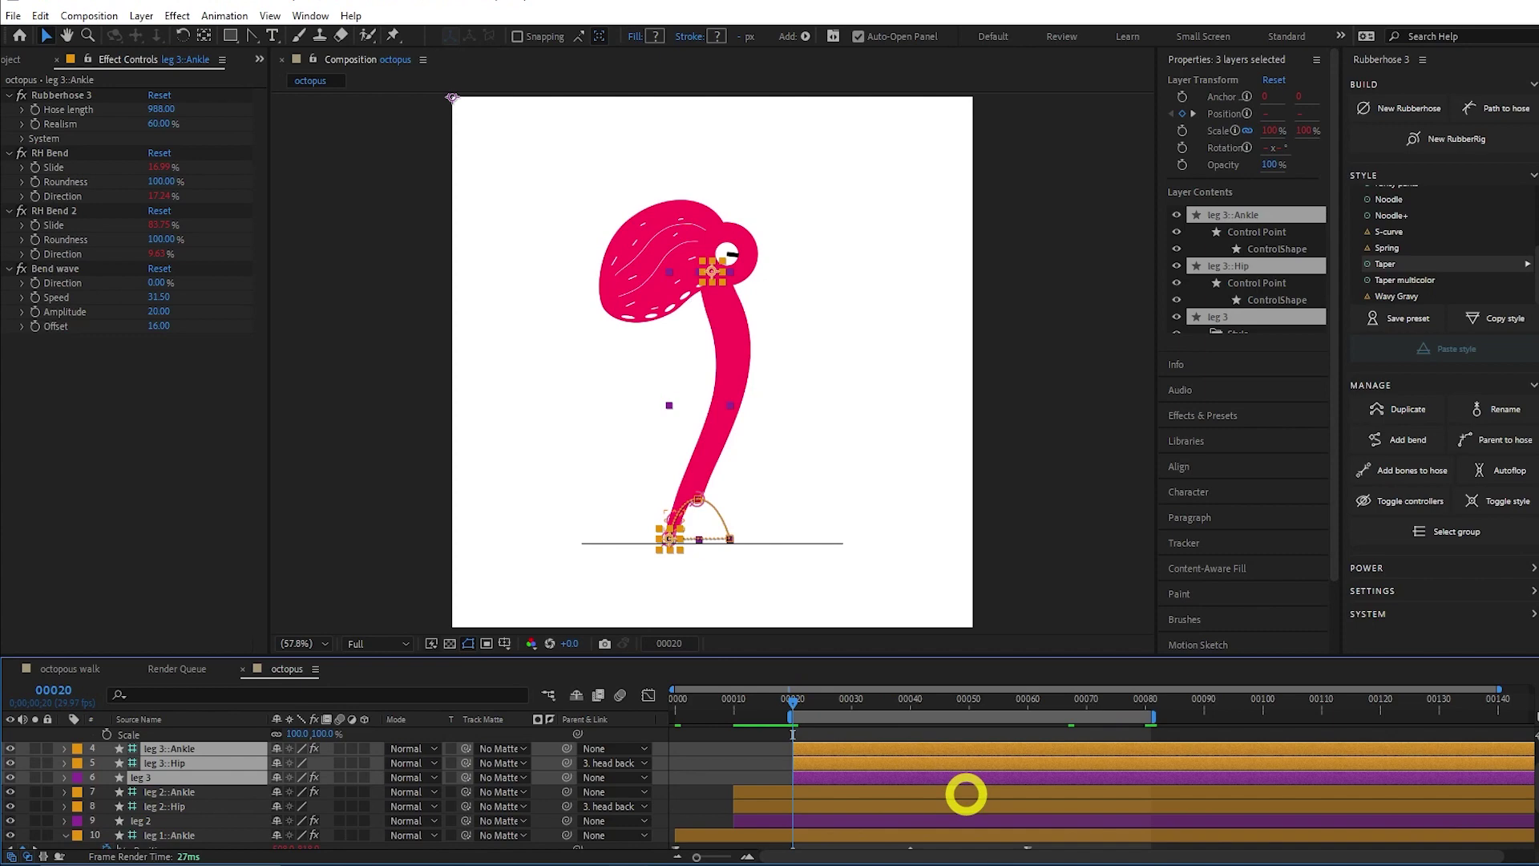
key(u)
click(840, 731)
key(space)
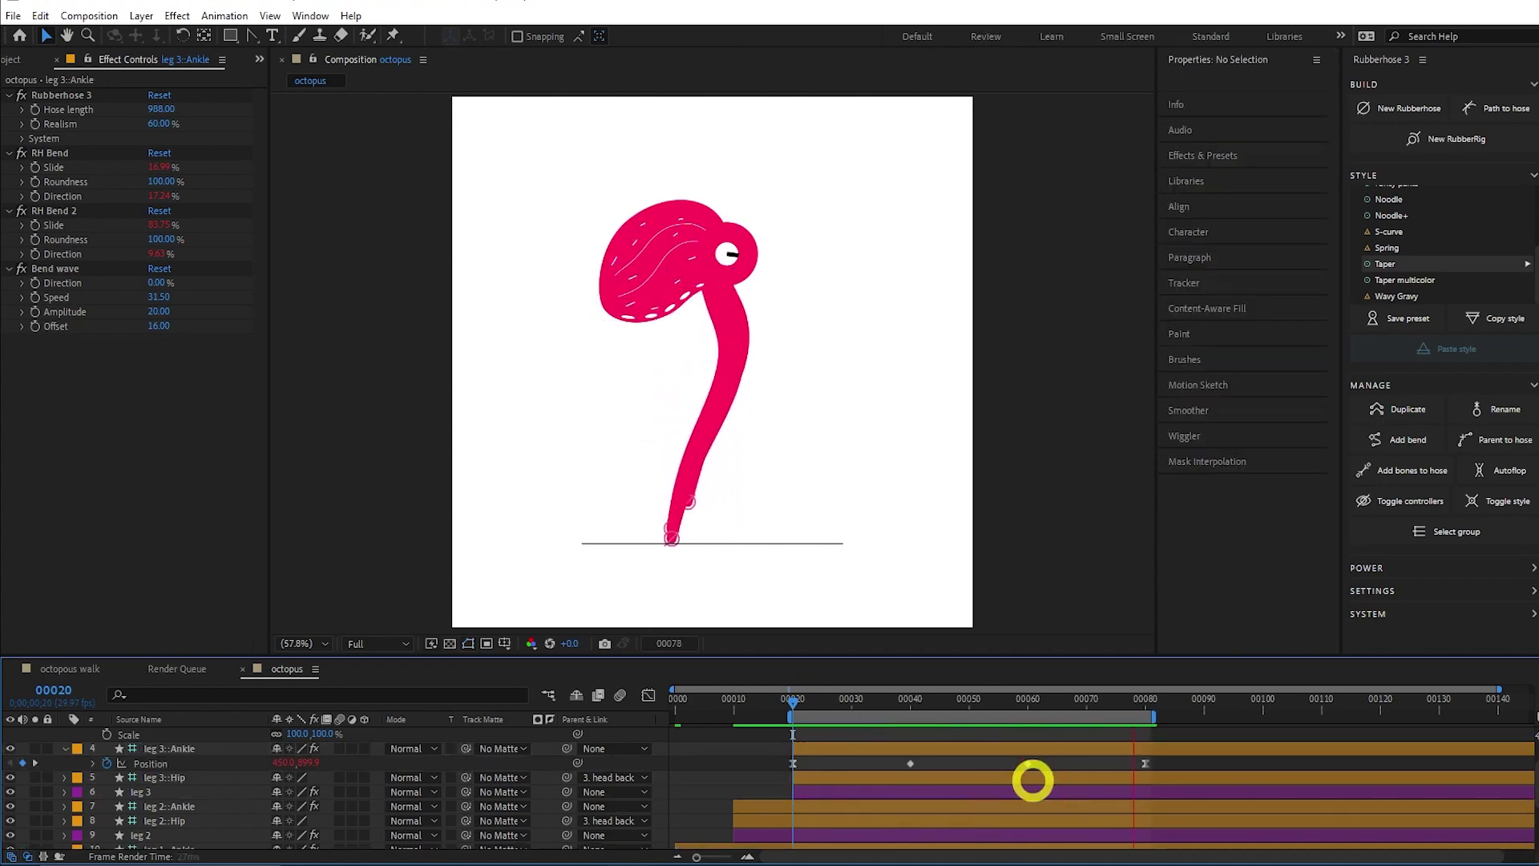
Duplicate the leg 3 hose group as leg 4, with its layers grouped above leg 3 and starting at frame 30.
click(934, 774)
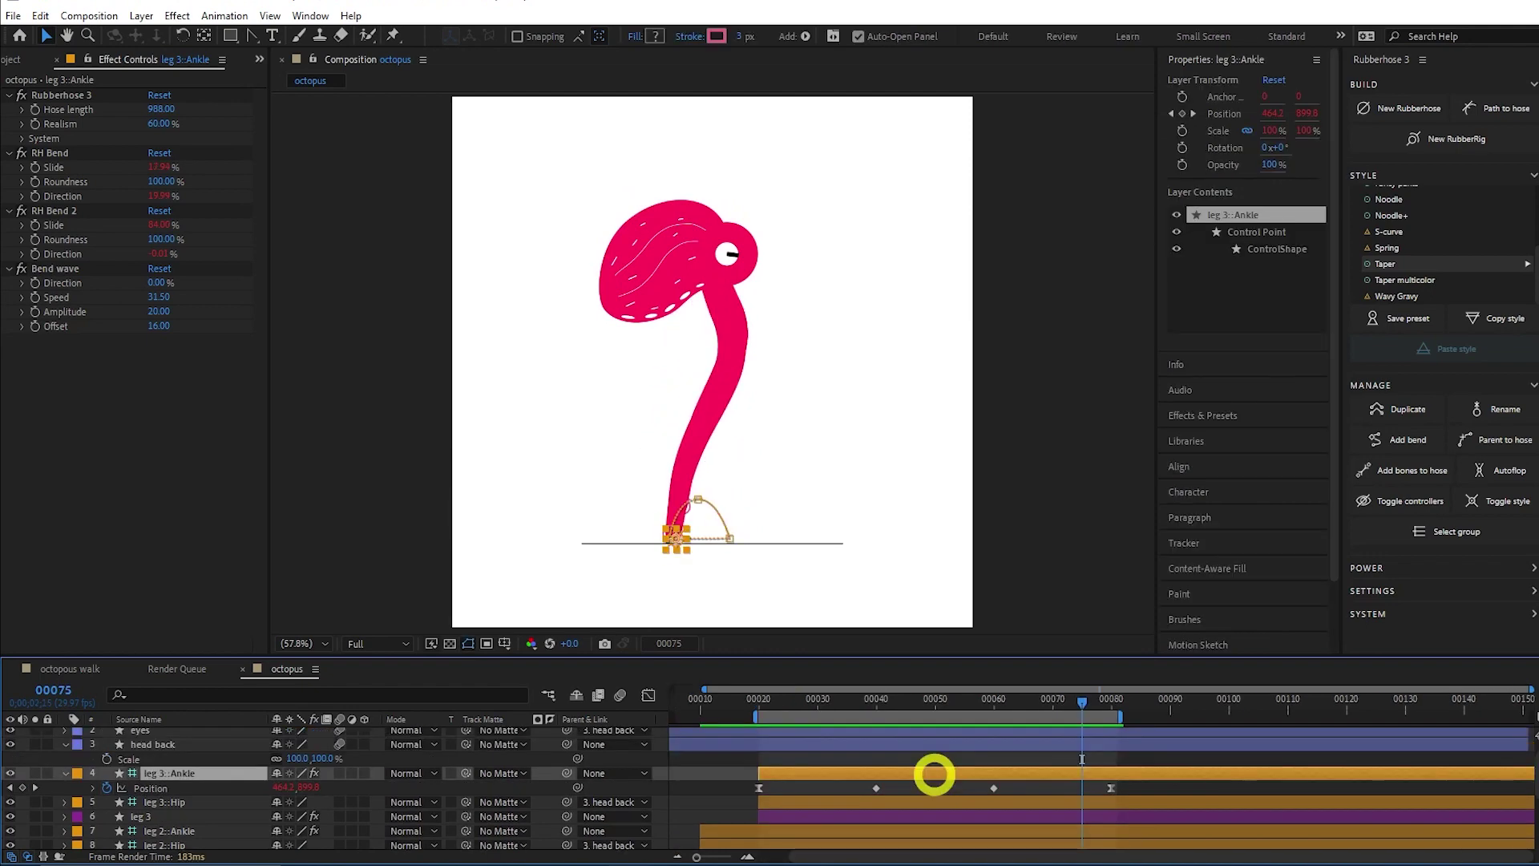
click(1409, 409)
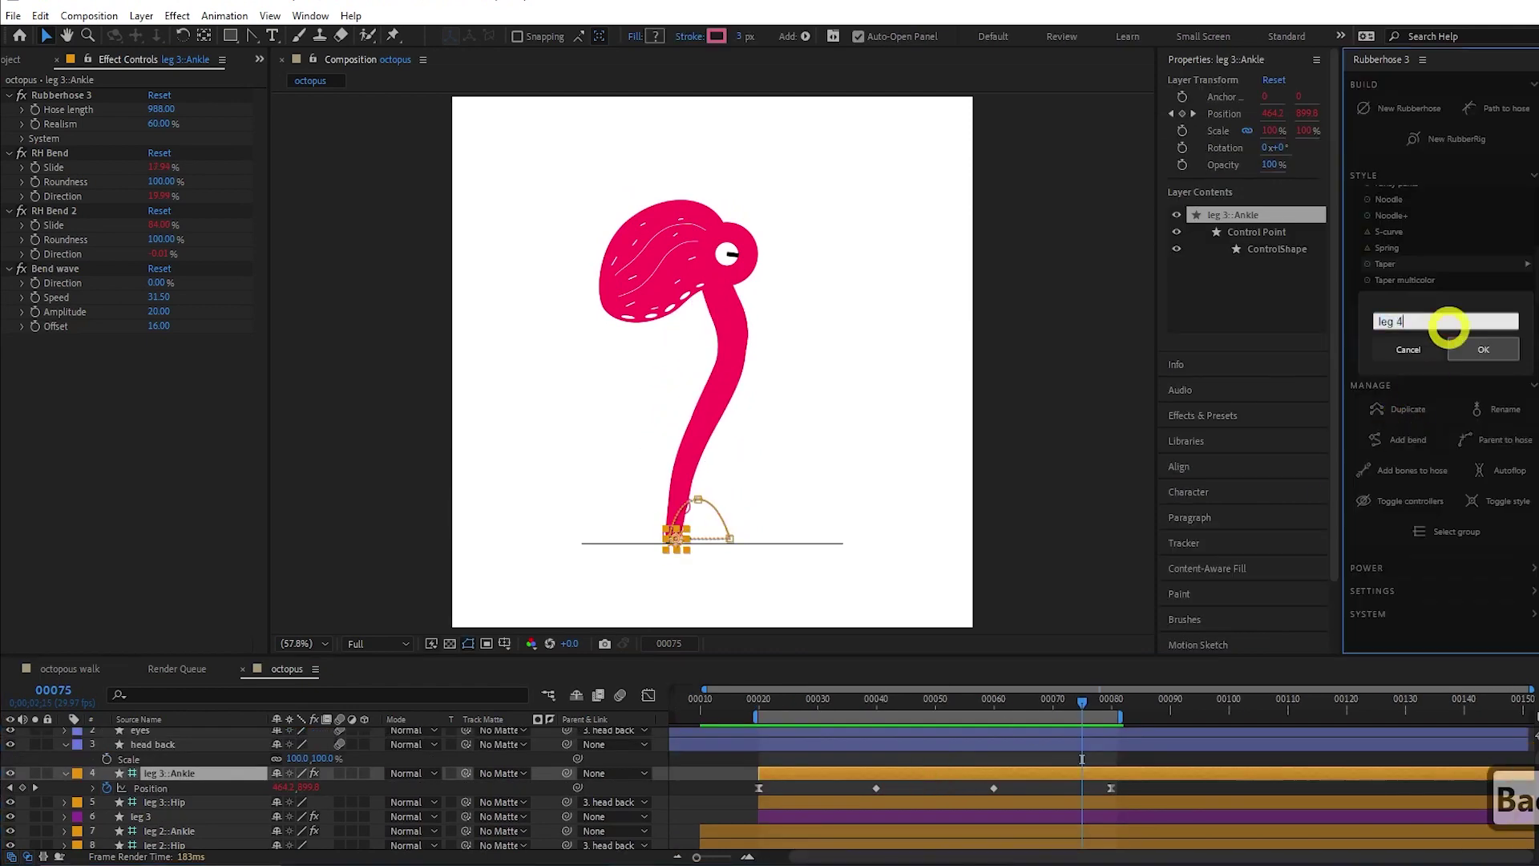
key(Return)
Duplicate the leg 4 hose group as leg 5 and shift its layers to start at frame 40.
click(1417, 395)
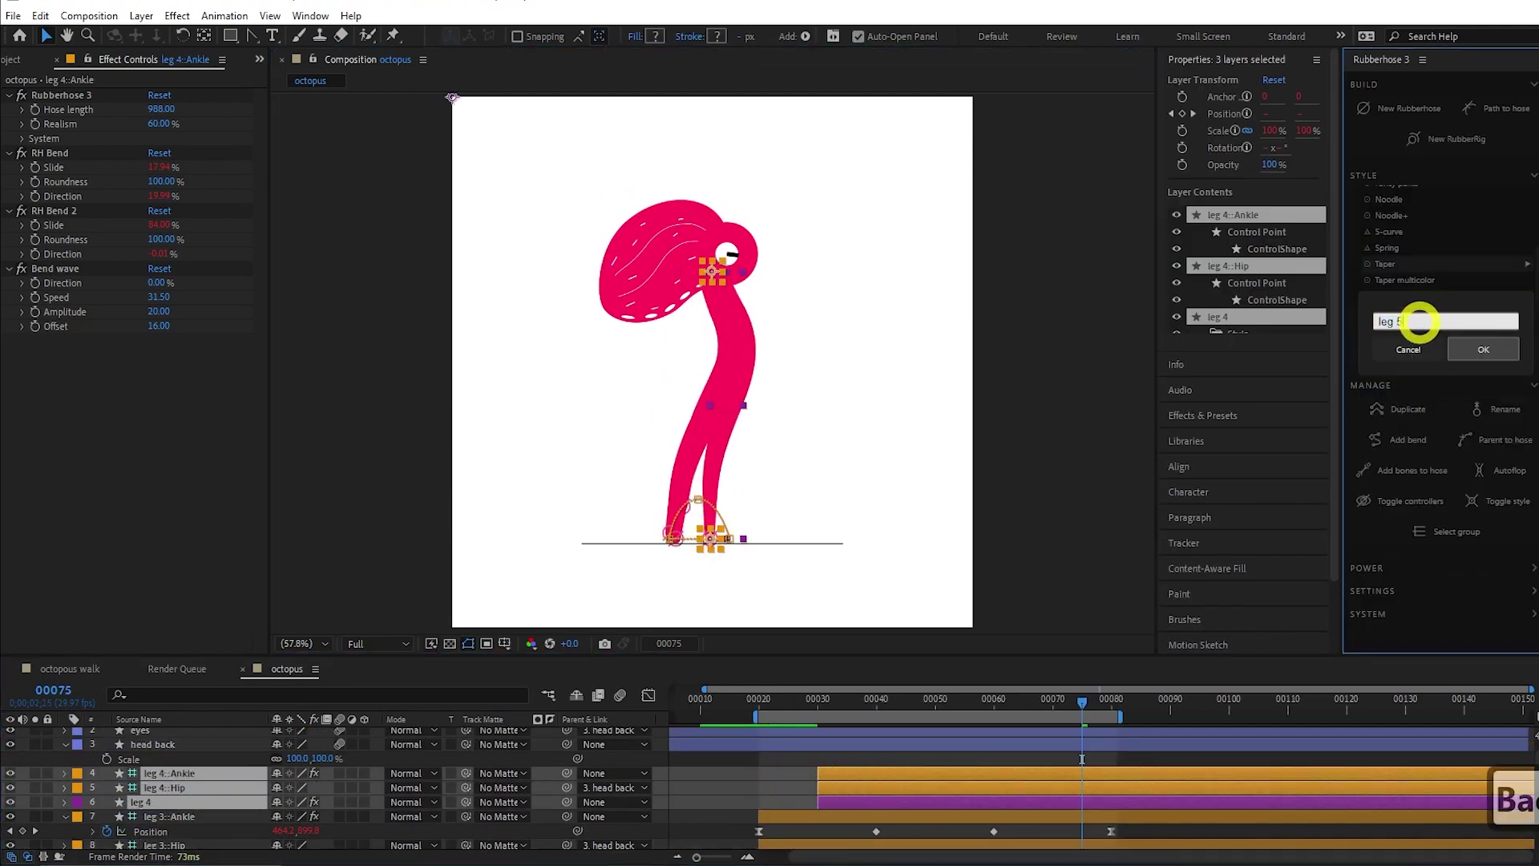
key(Return)
drag(866, 651, 866, 614)
drag(838, 736, 970, 735)
Duplicate the leg 5 hose group as leg 6 and shift its layers to start at frame 50.
click(1409, 409)
click(1436, 303)
key(BackSpace)
text(6)
key(Return)
click(971, 735)
Duplicate the leg 6 hose group as leg 7, with its layers grouped above leg 6 and starting at frame 60.
click(1421, 406)
click(1450, 303)
key(BackSpace)
text(7)
key(Return)
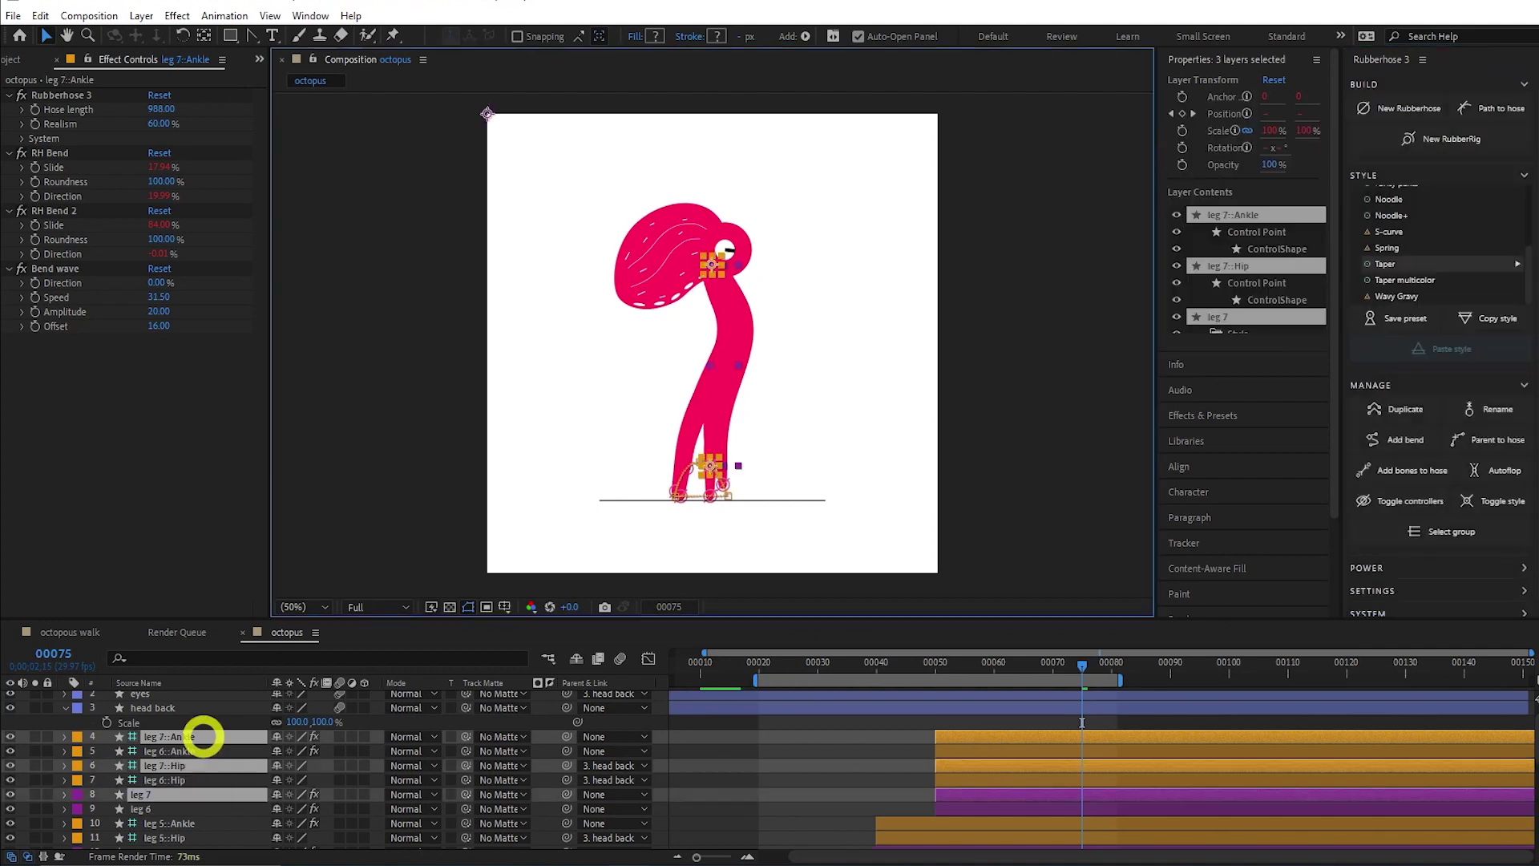
drag(204, 736, 205, 728)
drag(972, 736, 1106, 731)
Duplicate the leg 7 hose group as leg 8, with its layers grouped above leg 7 and starting at frame 70.
click(1404, 406)
click(1449, 308)
key(BackSpace)
text(8)
key(Return)
Shift the work area to span frames 70 to 130 and preview all eight legs walking.
drag(990, 680, 1283, 682)
drag(1128, 716, 1124, 725)
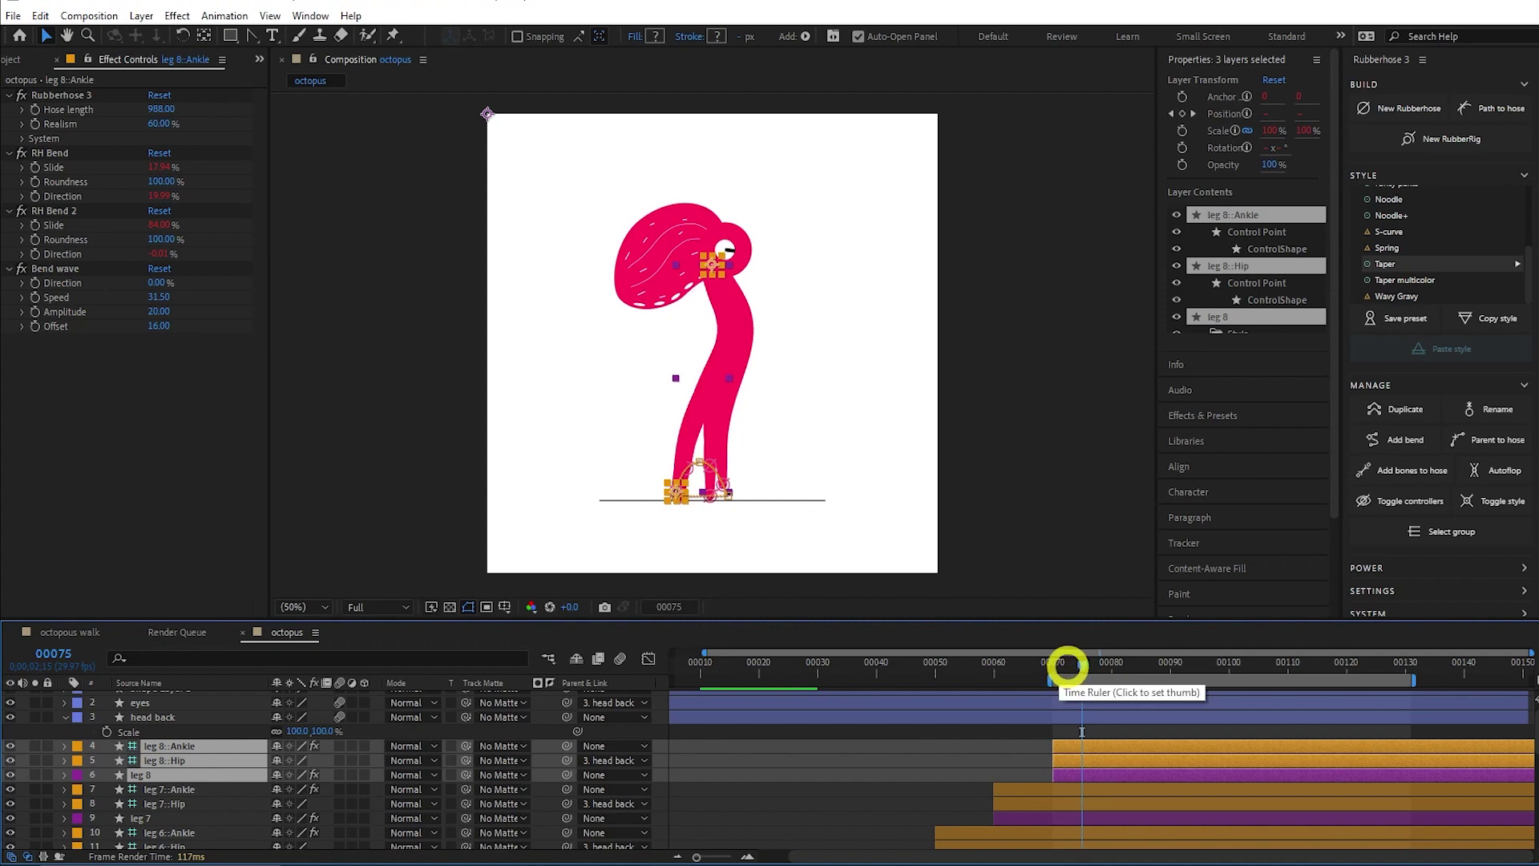
key(shift+Home)
key(space)
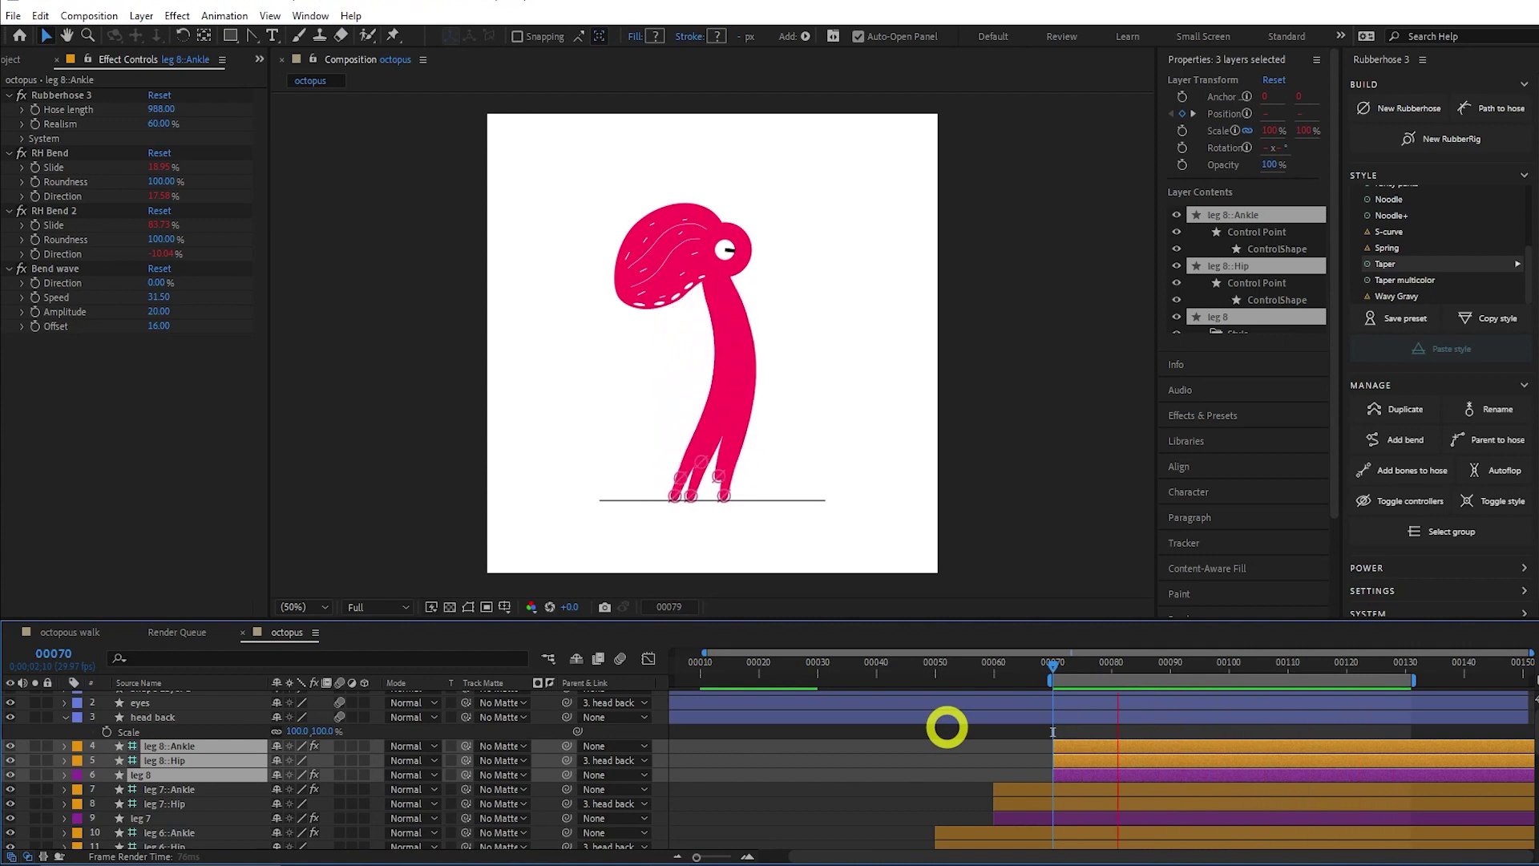
key(space)
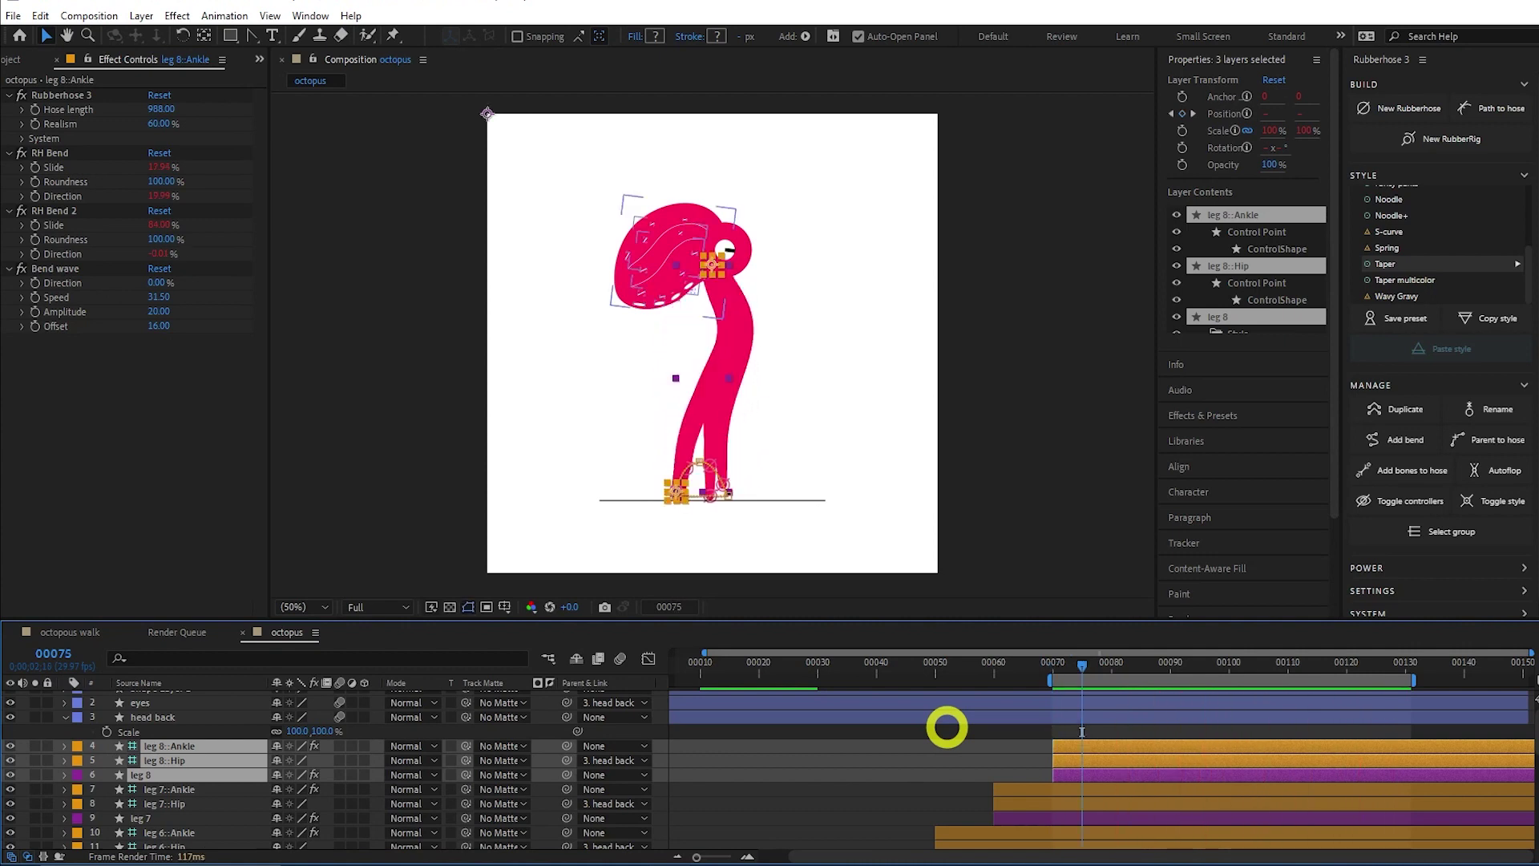
drag(1086, 667, 1164, 667)
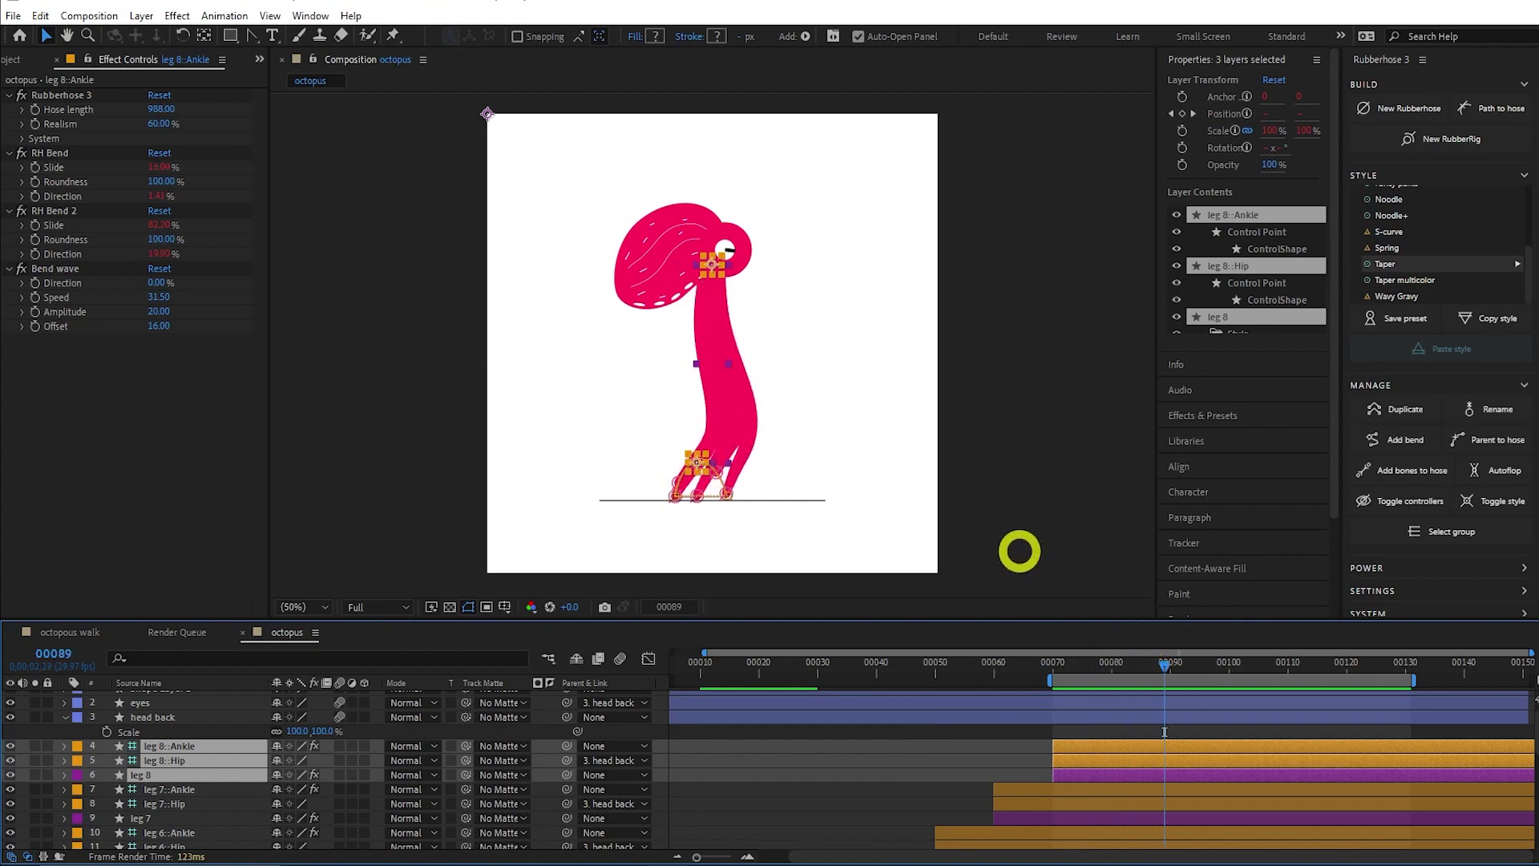
Set the Bend wave Offset of the leg 1 ankle to 100/8 (12.5).
scroll(158, 787, down, 6)
scroll(153, 817, down, 3)
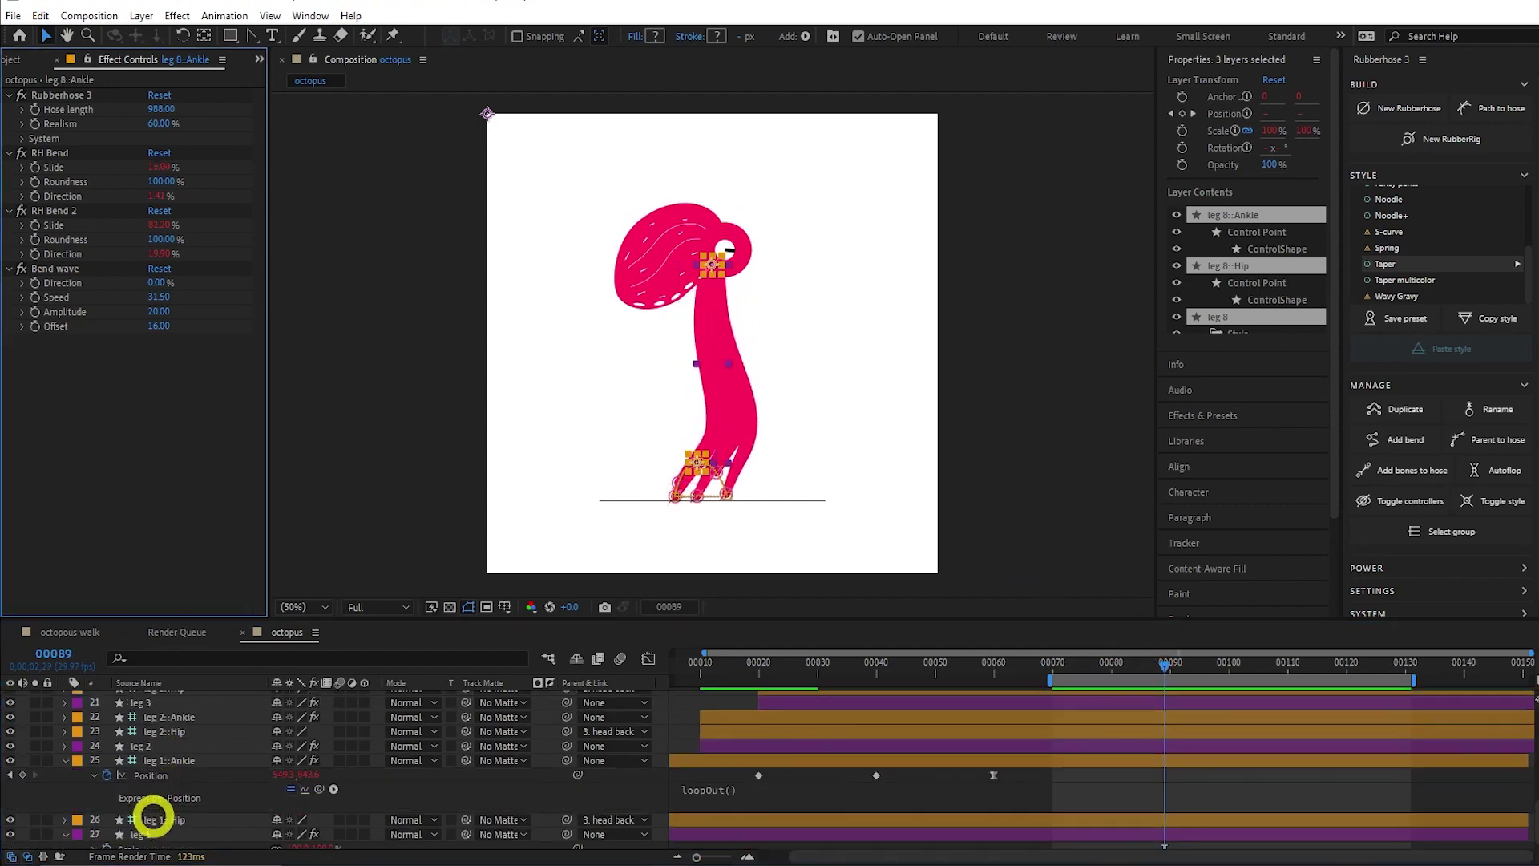
click(149, 828)
click(163, 753)
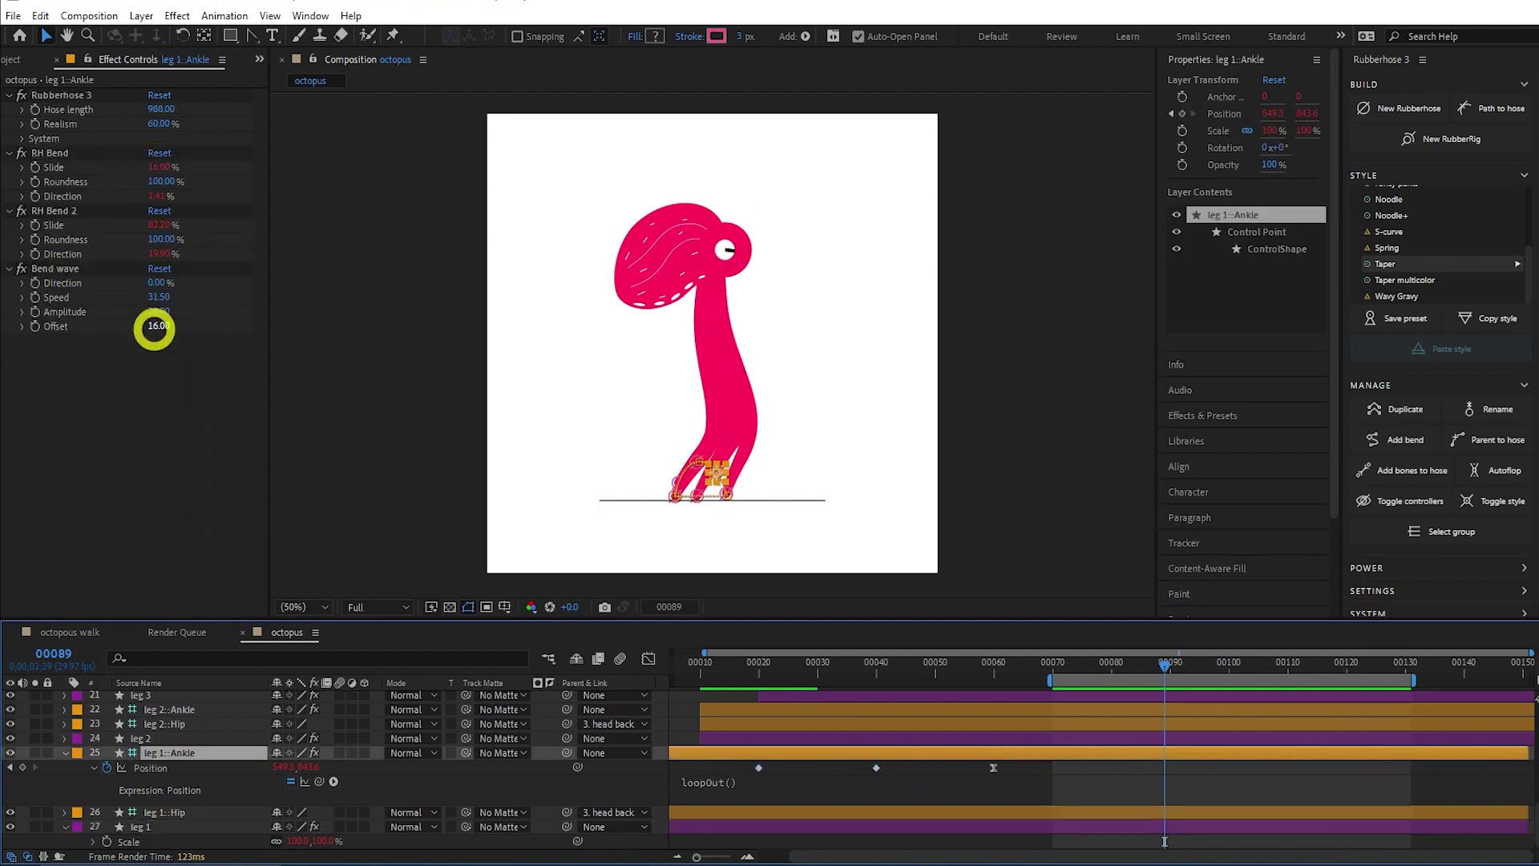
key(ctrl+z)
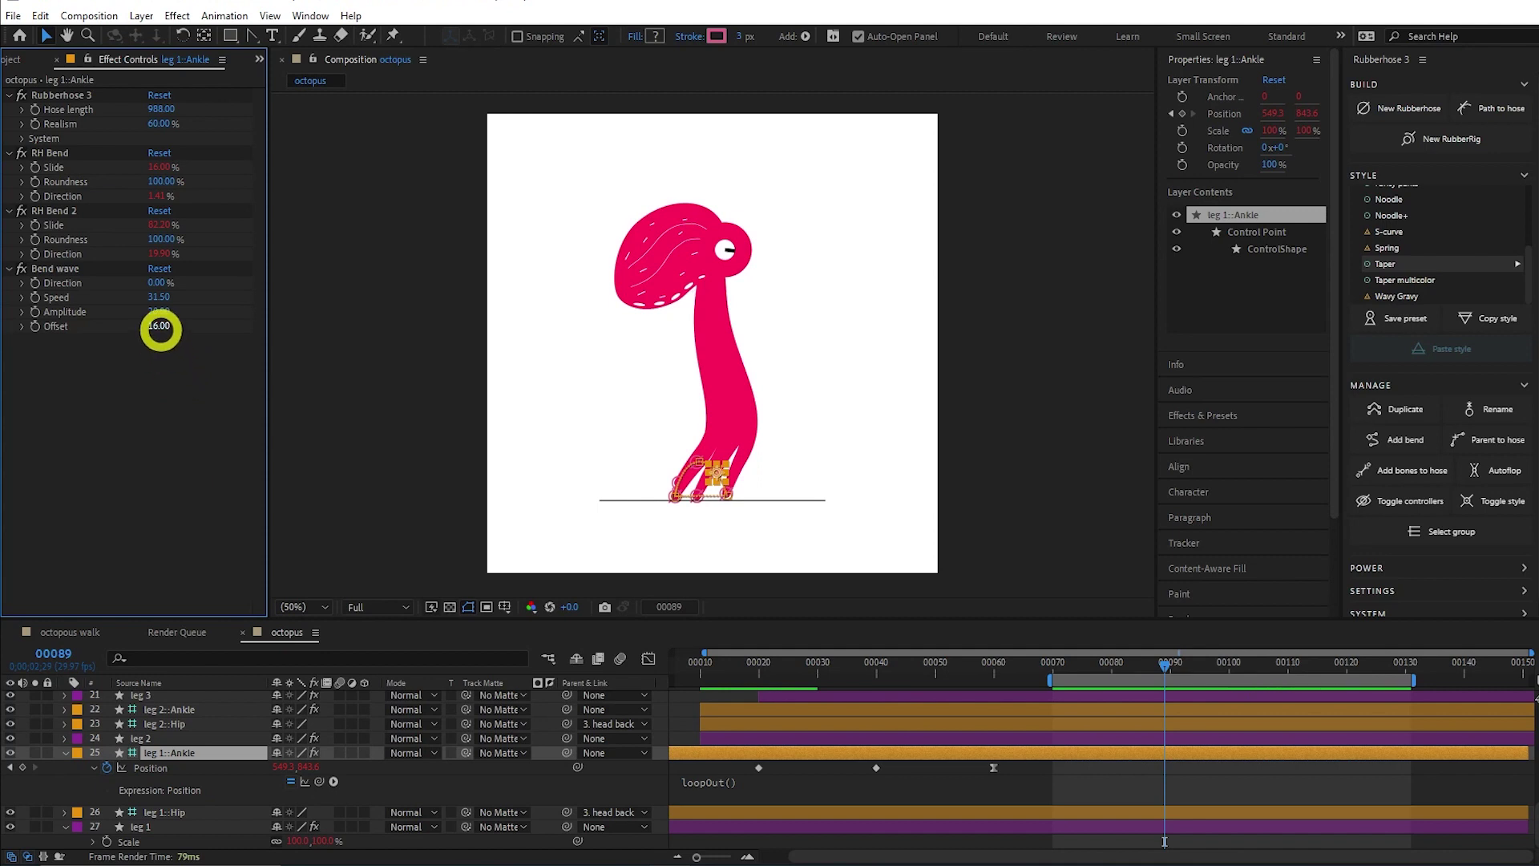
click(159, 327)
text(100/8)
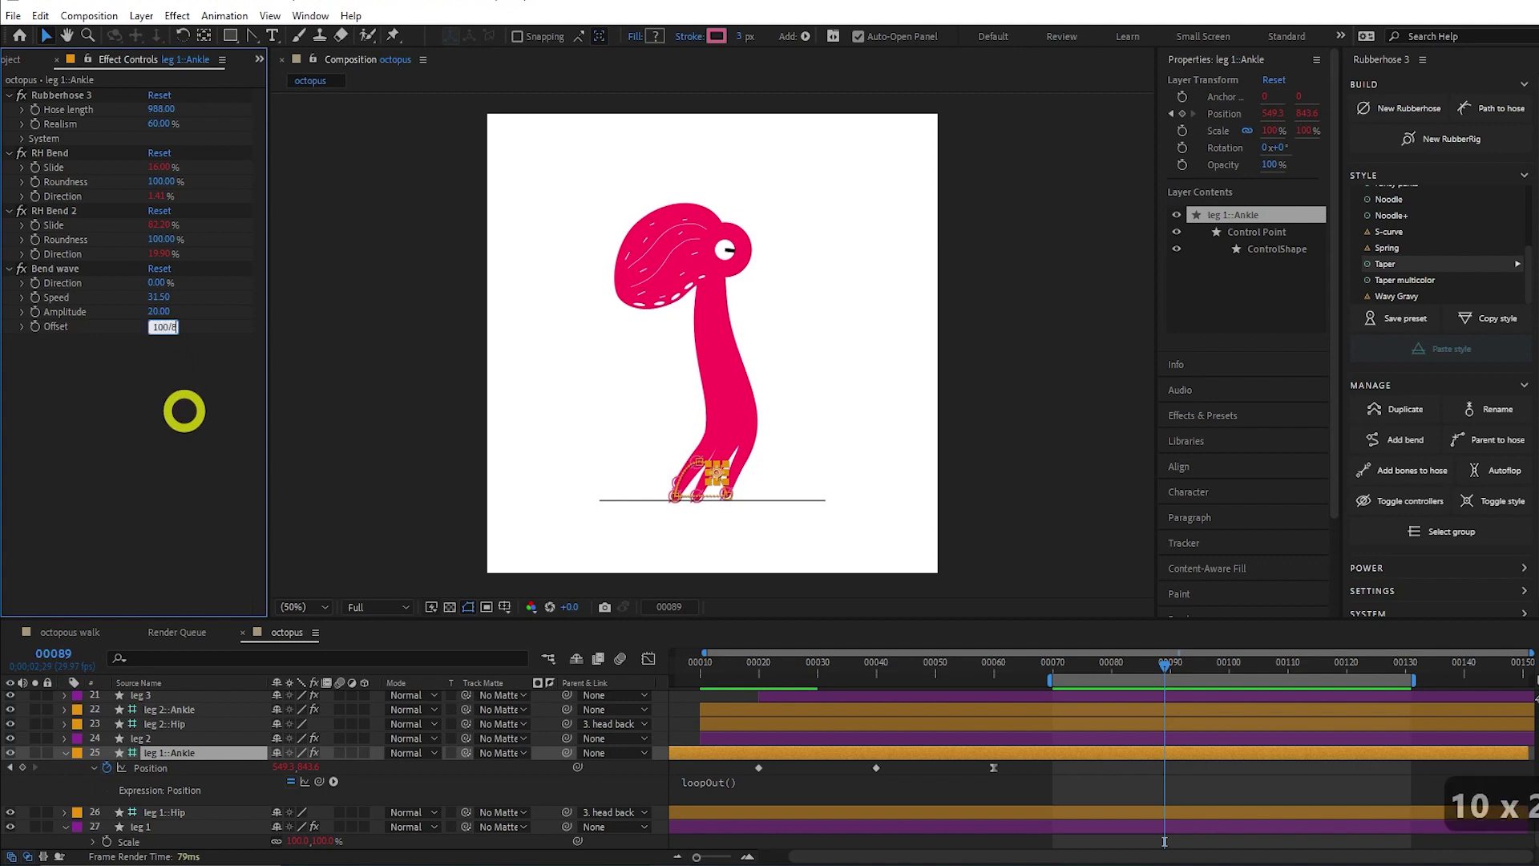
key(Return)
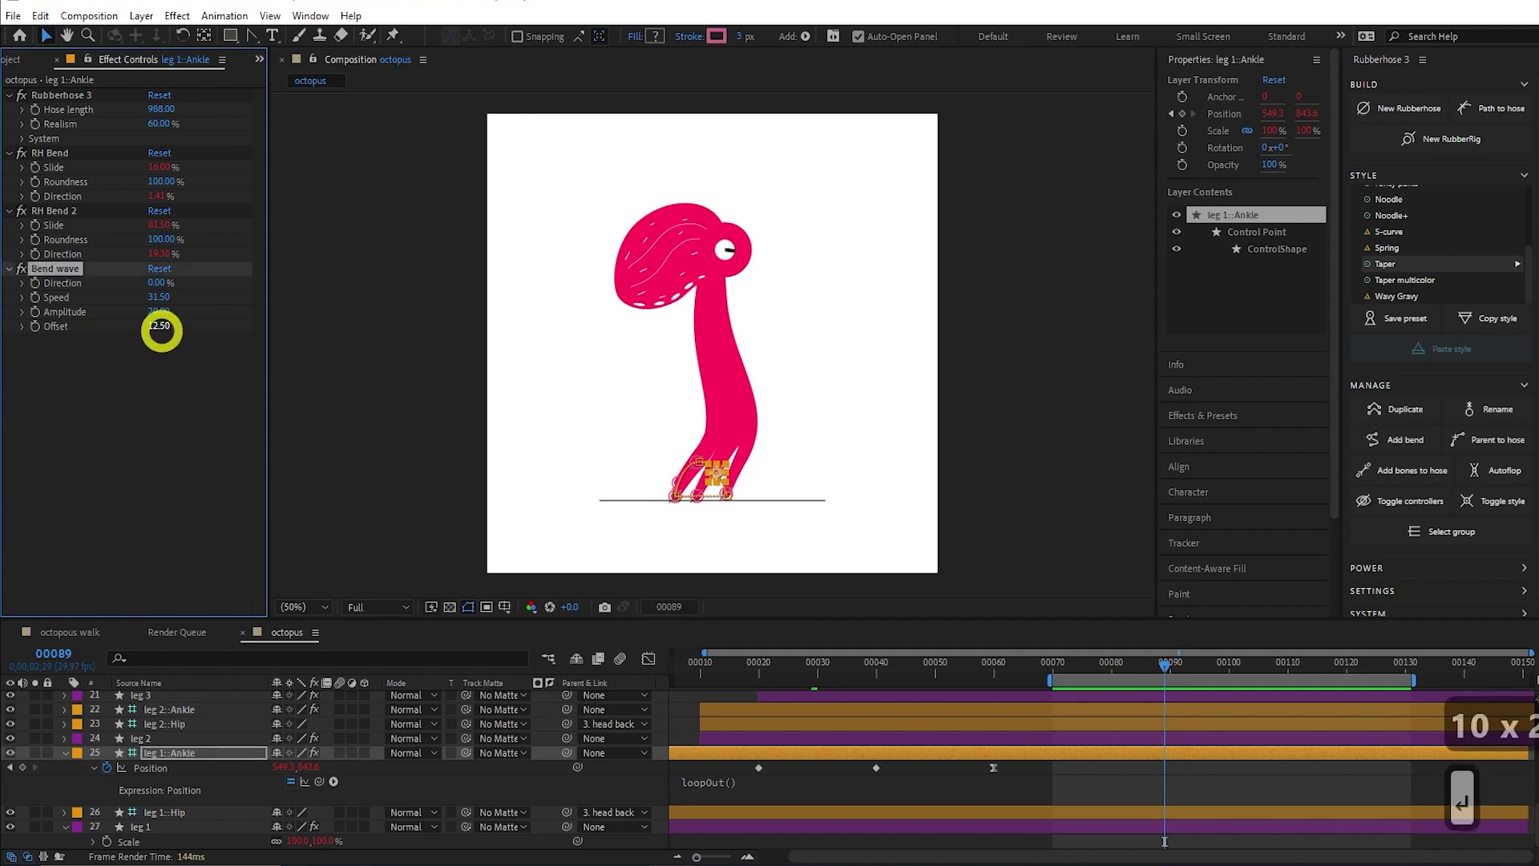
Copy the leg 1 ankle's Bend wave Offset and set the leg 2 ankle's Offset to 12.5*2 (25).
click(161, 326)
key(ctrl+c)
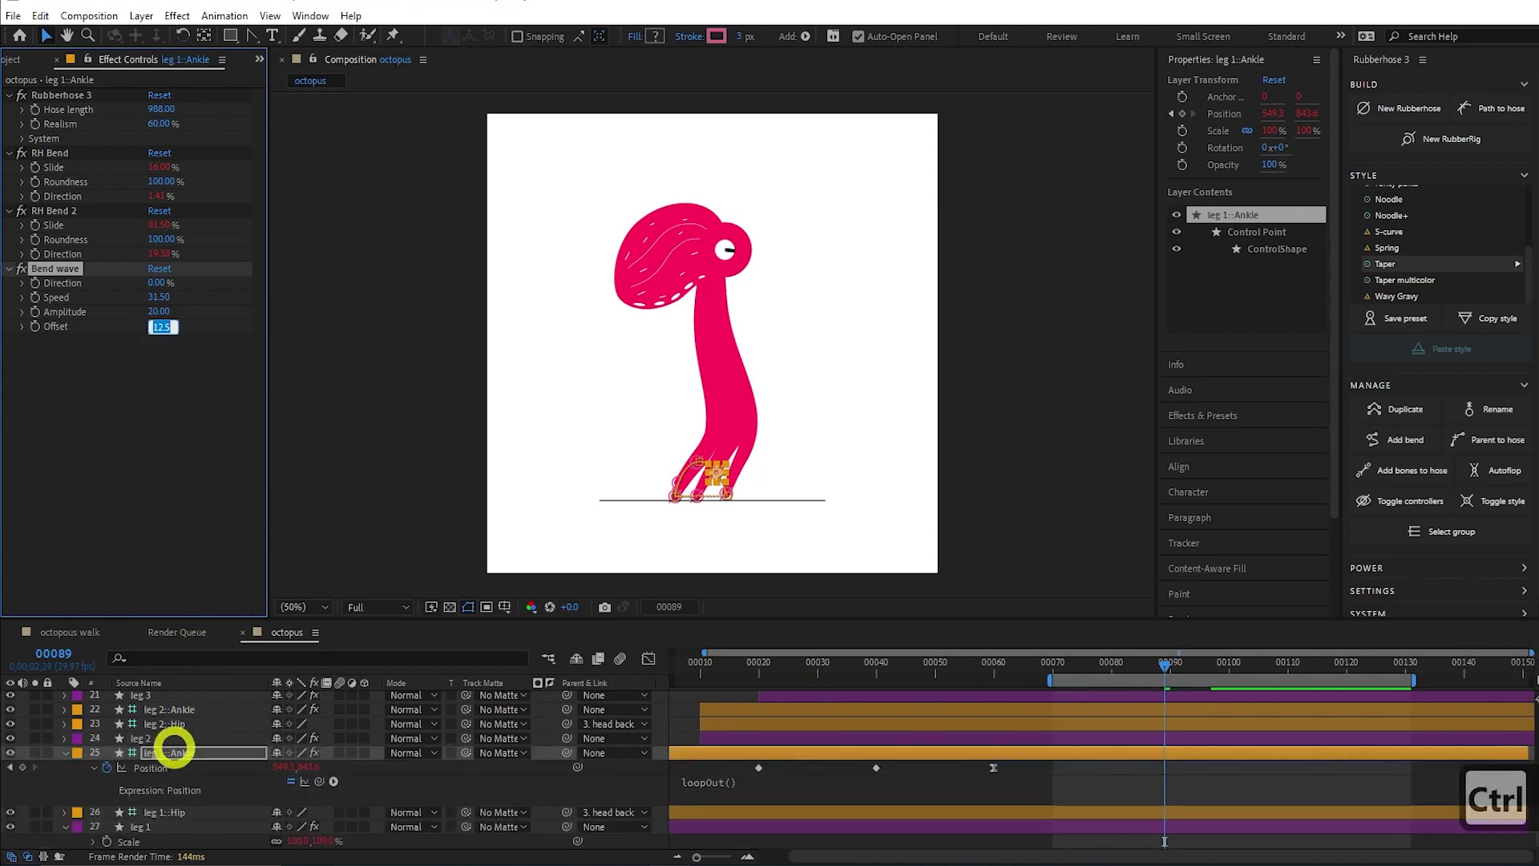
click(169, 711)
click(163, 327)
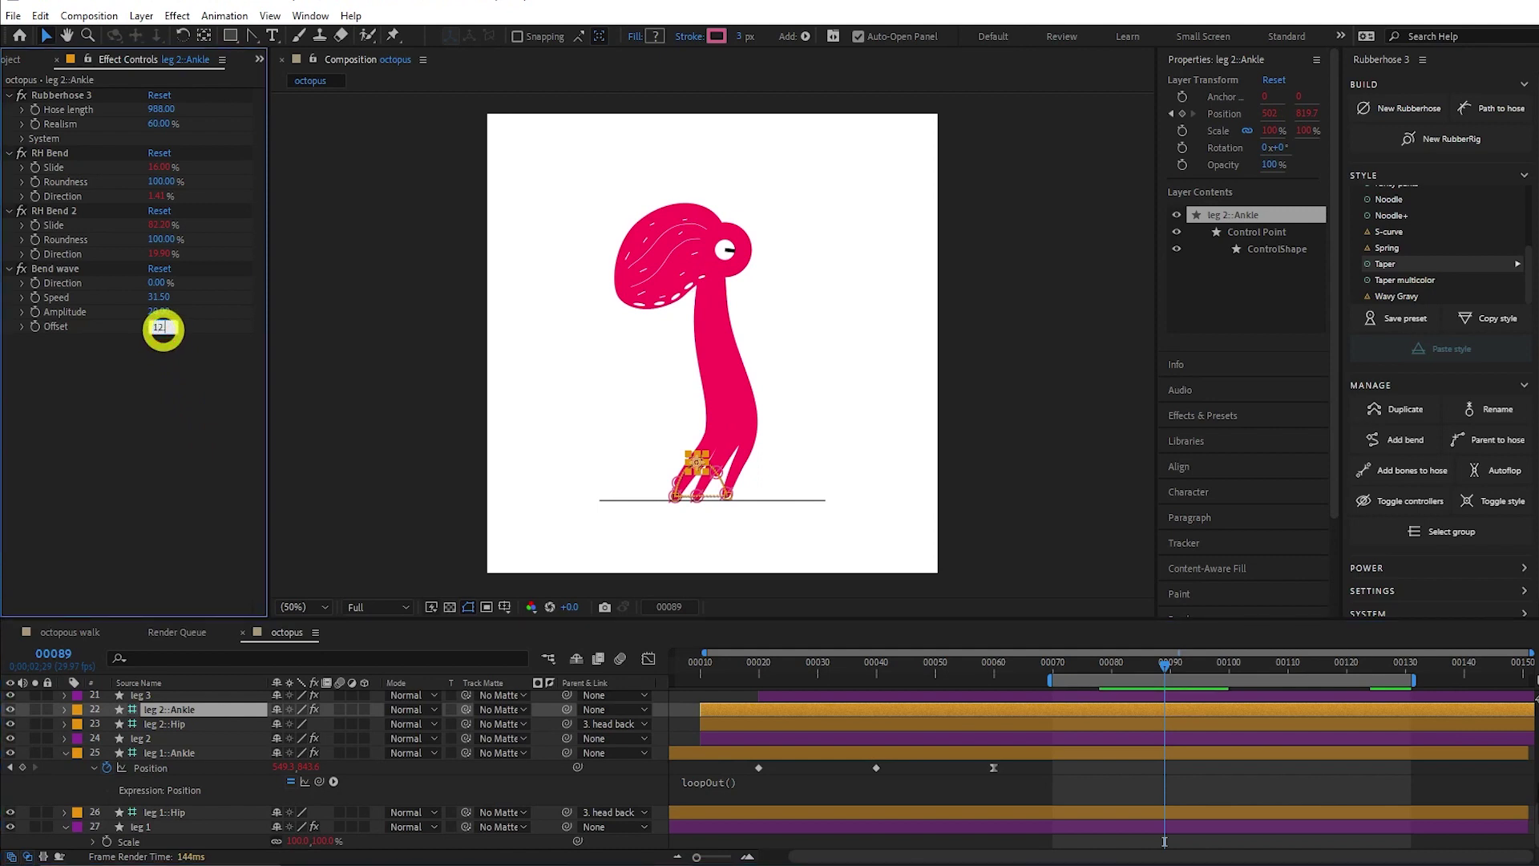
text(*2)
key(Return)
Set the Bend wave Offset of the leg 3 ankle to 12.5*3 (37.5).
scroll(166, 743, up, 3)
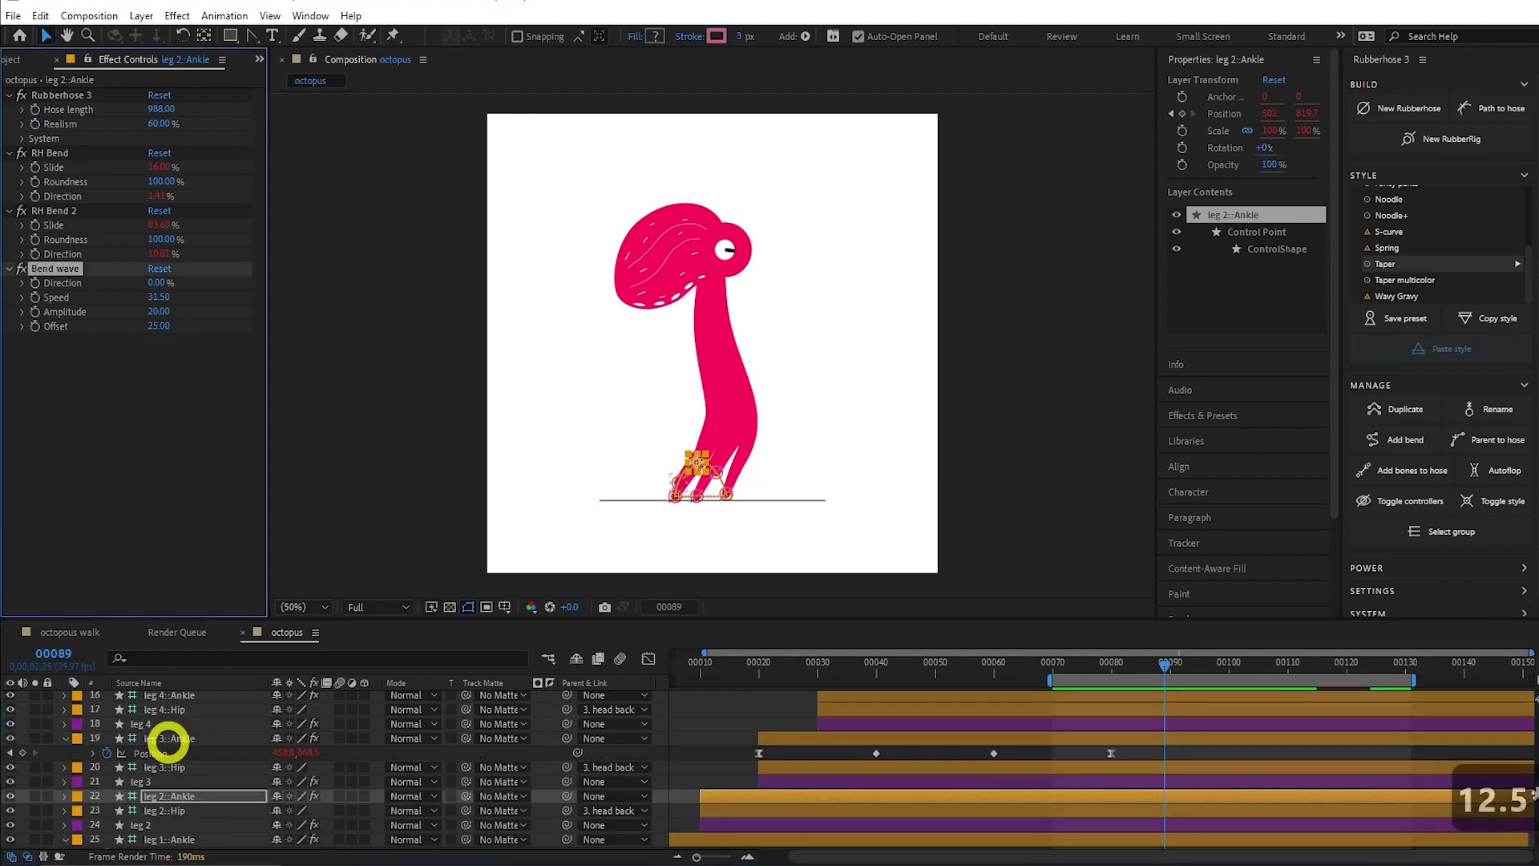
click(166, 739)
click(160, 328)
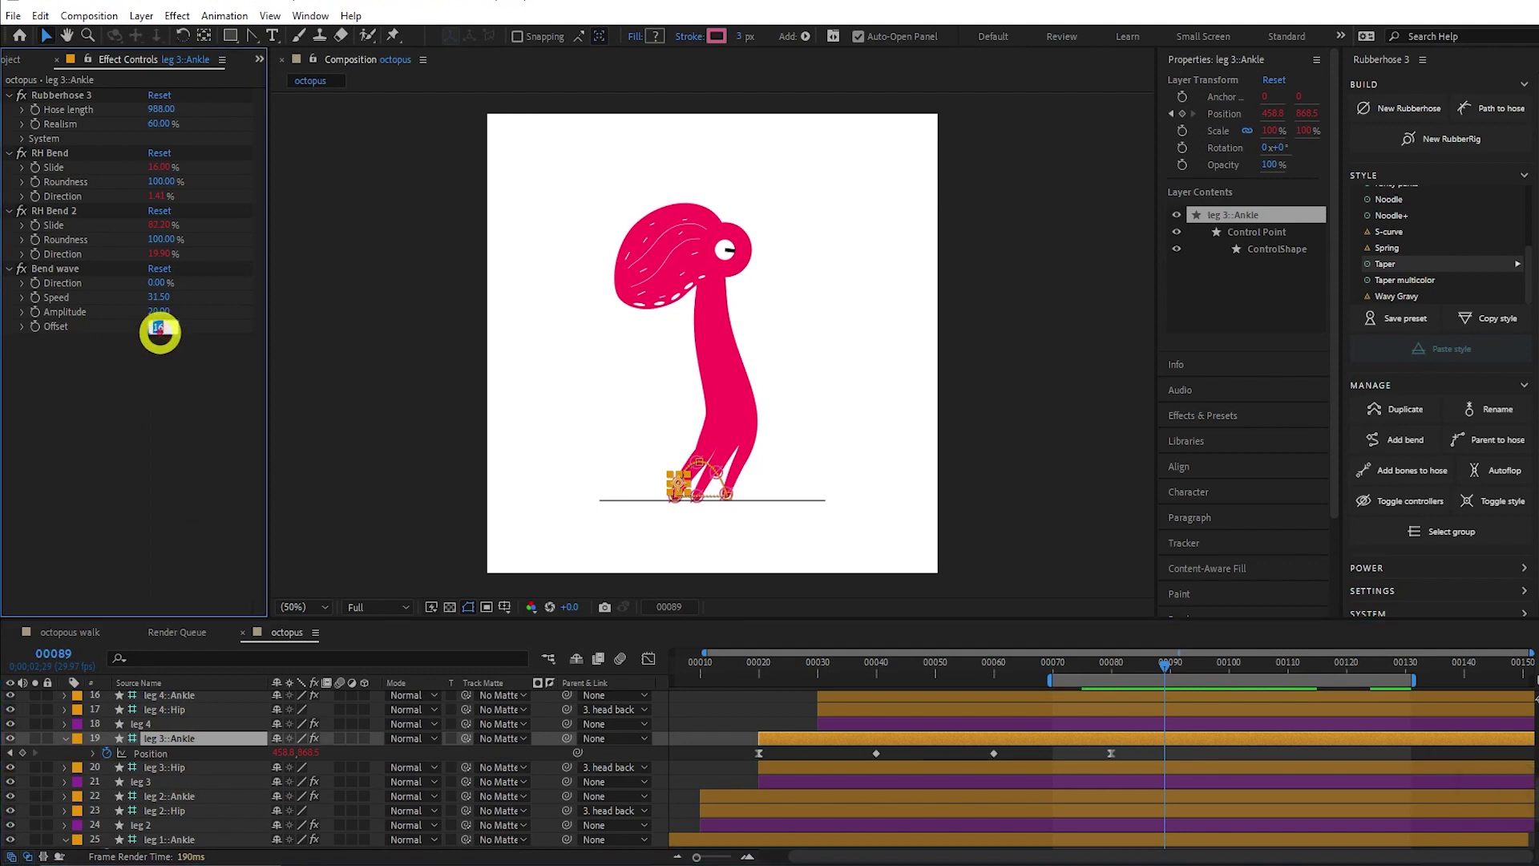
text(12.5)
text(*3)
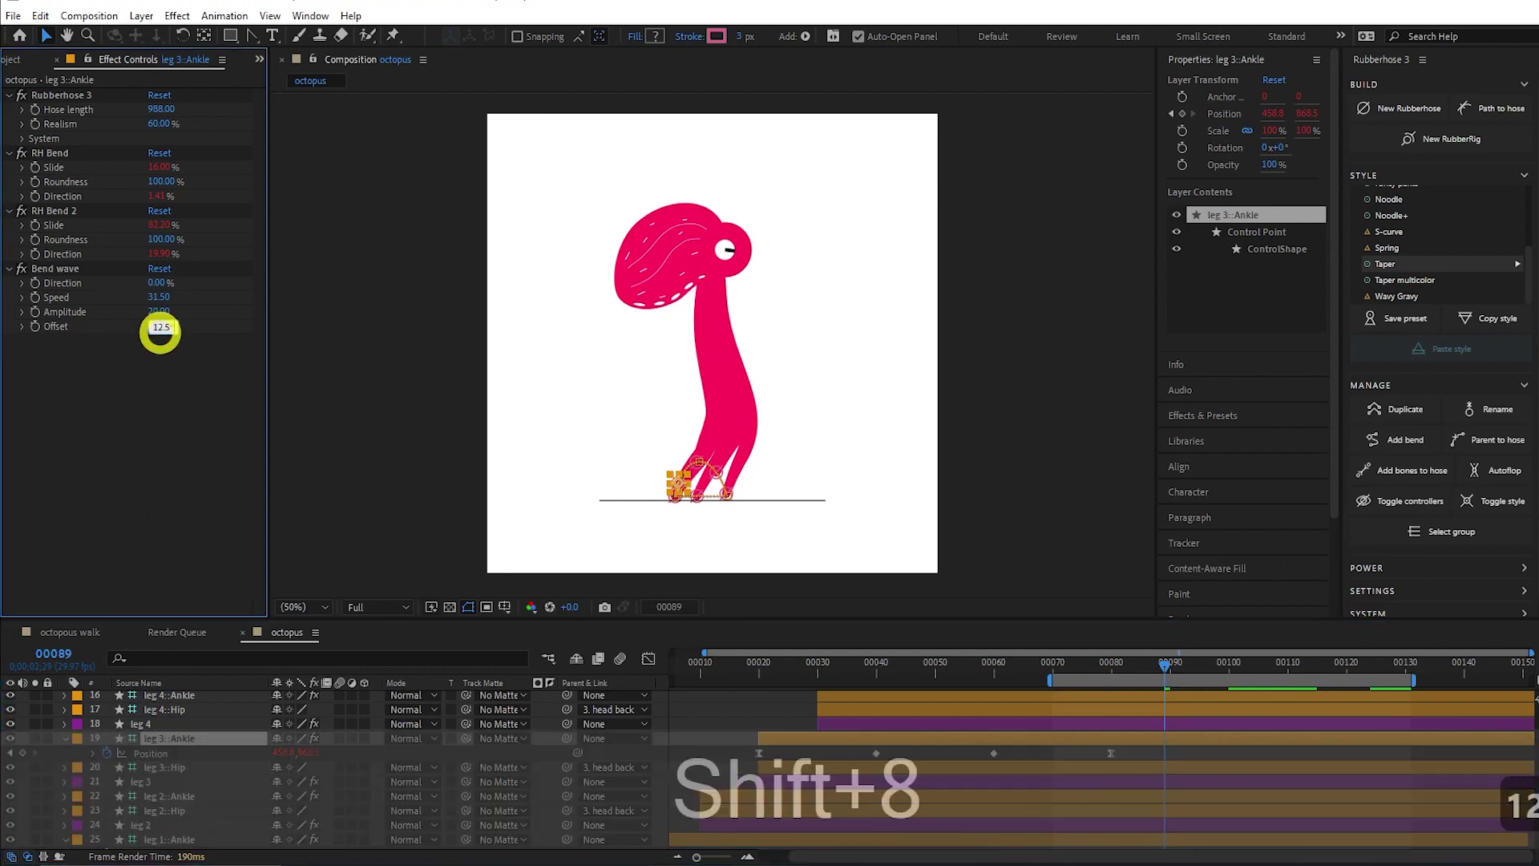
key(Return)
Set the Bend wave Offset of the leg 4 ankle to 12.5*4 (50).
scroll(176, 721, up, 2)
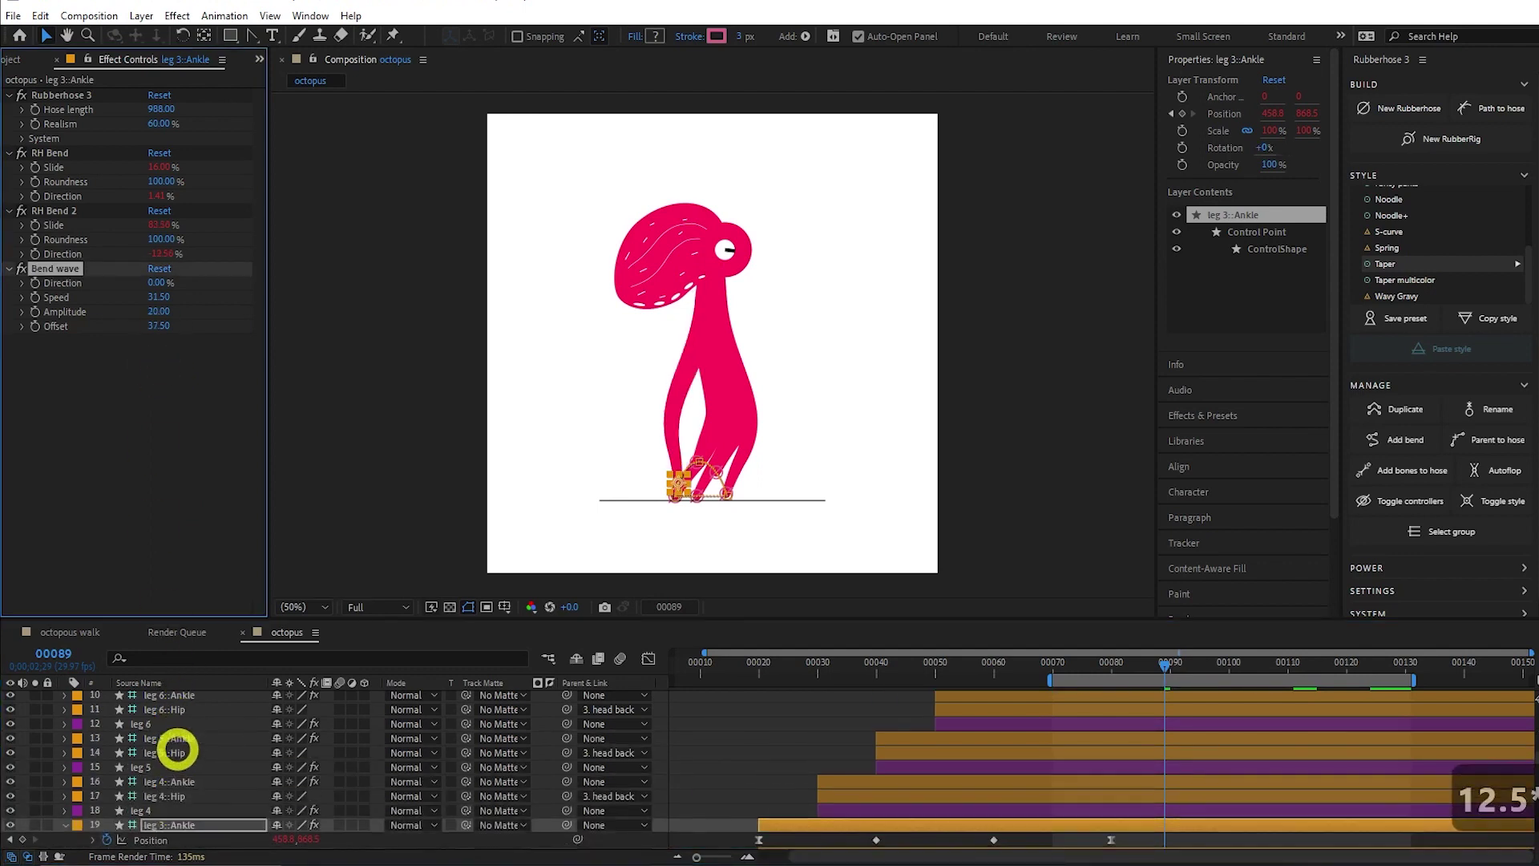
click(178, 781)
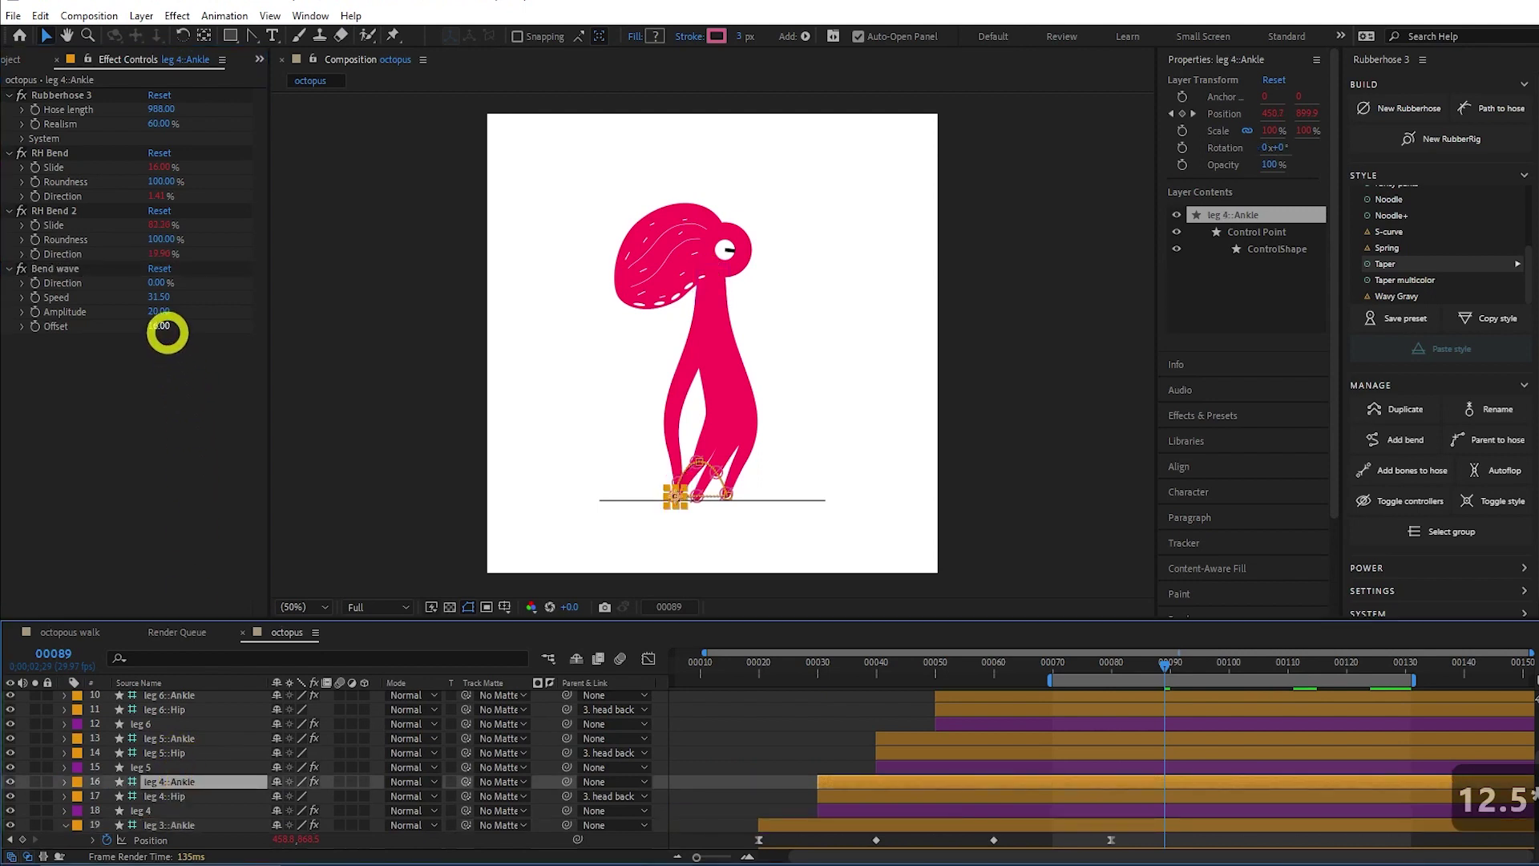
click(159, 326)
text(12)
text(*4)
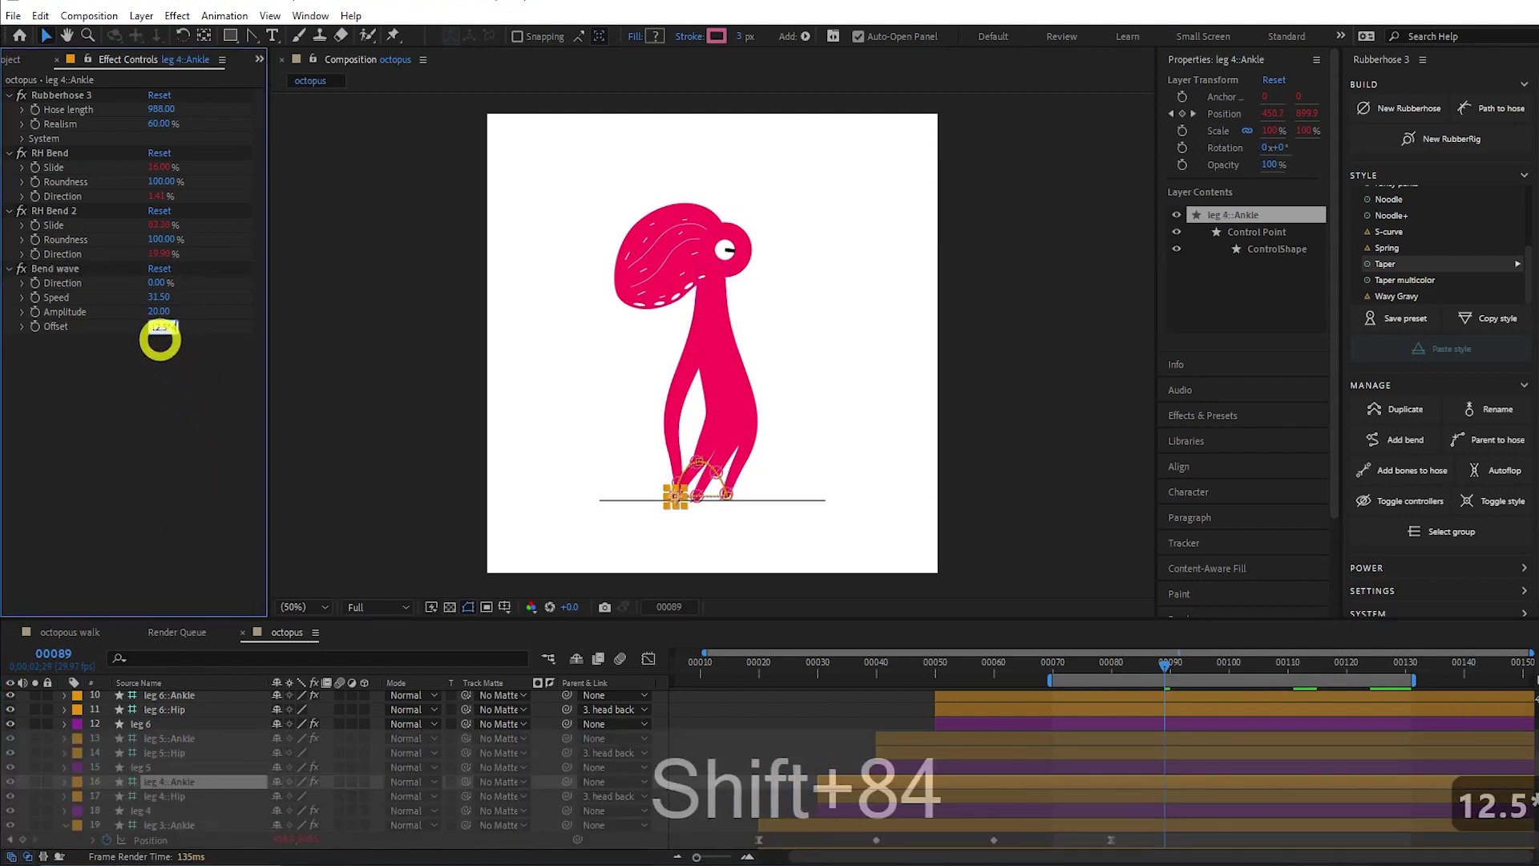
key(Return)
Set the Bend wave Offset of the leg 5 ankle to 12.5*5.
scroll(161, 770, up, 2)
click(168, 782)
click(160, 326)
text(12.5*5)
key(Return)
click(182, 825)
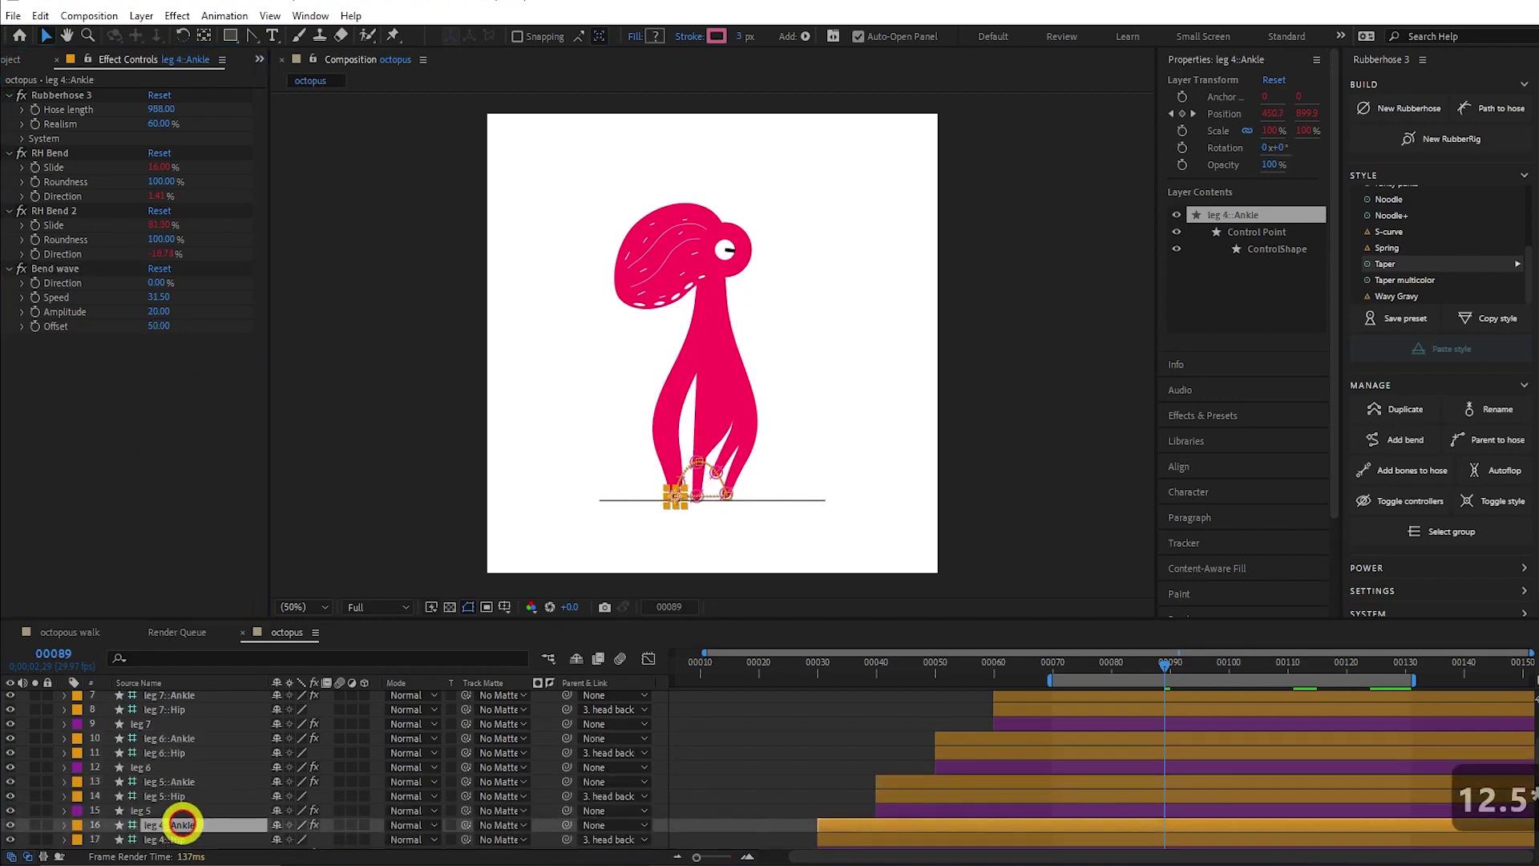
Set the Bend wave Offset of the leg 7 ankle to 12.5*7 (87.5).
click(178, 696)
click(158, 327)
text(12.5*7)
key(Return)
Set the Bend wave Offset of the leg 8 ankle to 12.5*8 (100).
scroll(185, 732, up, 3)
click(181, 752)
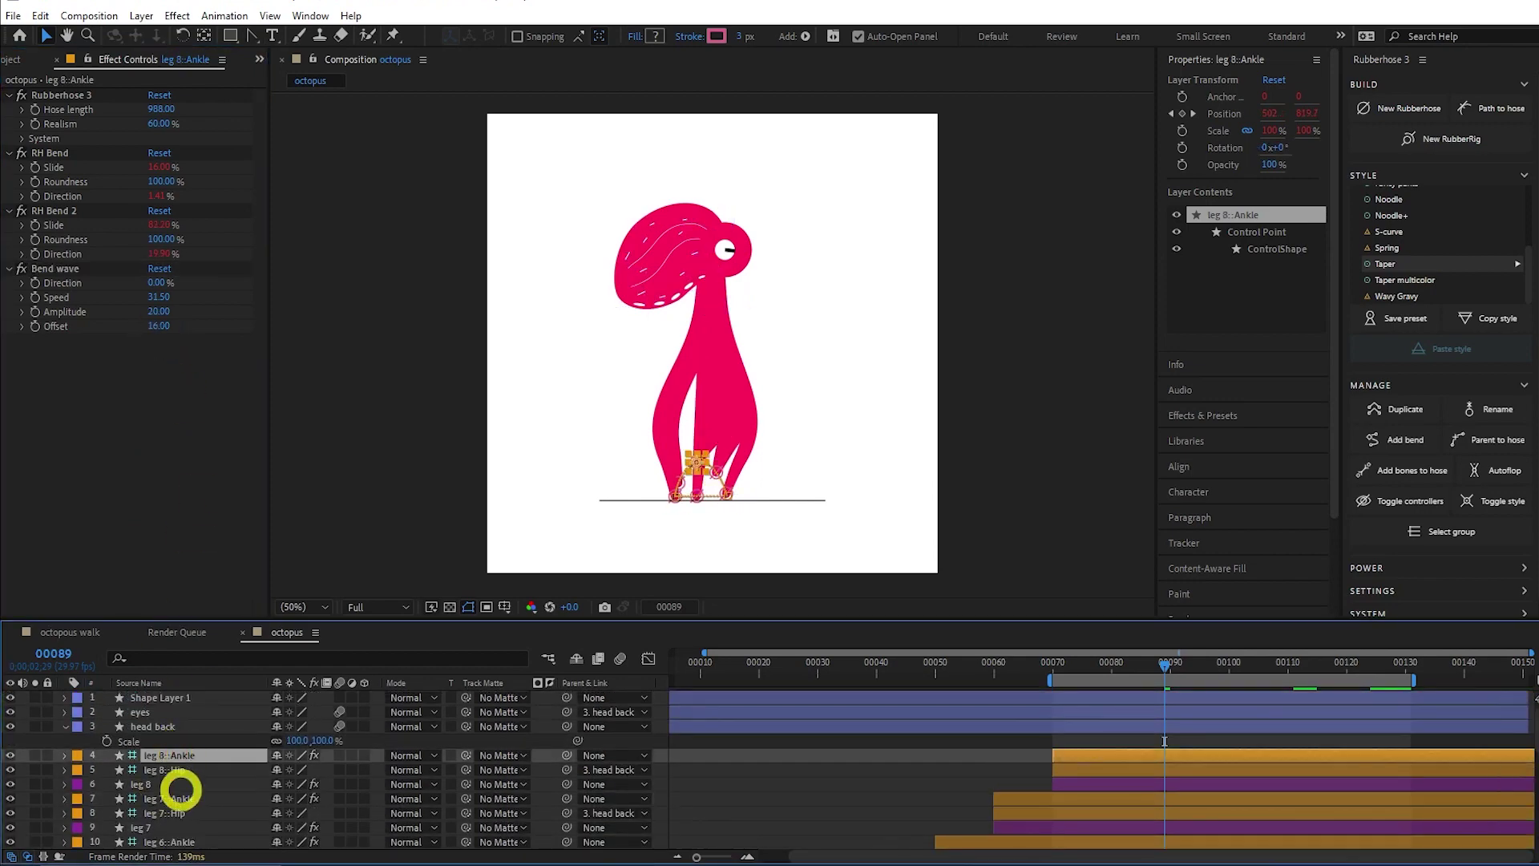
scroll(179, 785, down, 7)
click(175, 755)
scroll(173, 739, up, 6)
scroll(173, 737, up, 2)
click(173, 754)
click(159, 327)
text(12.5*8)
key(Return)
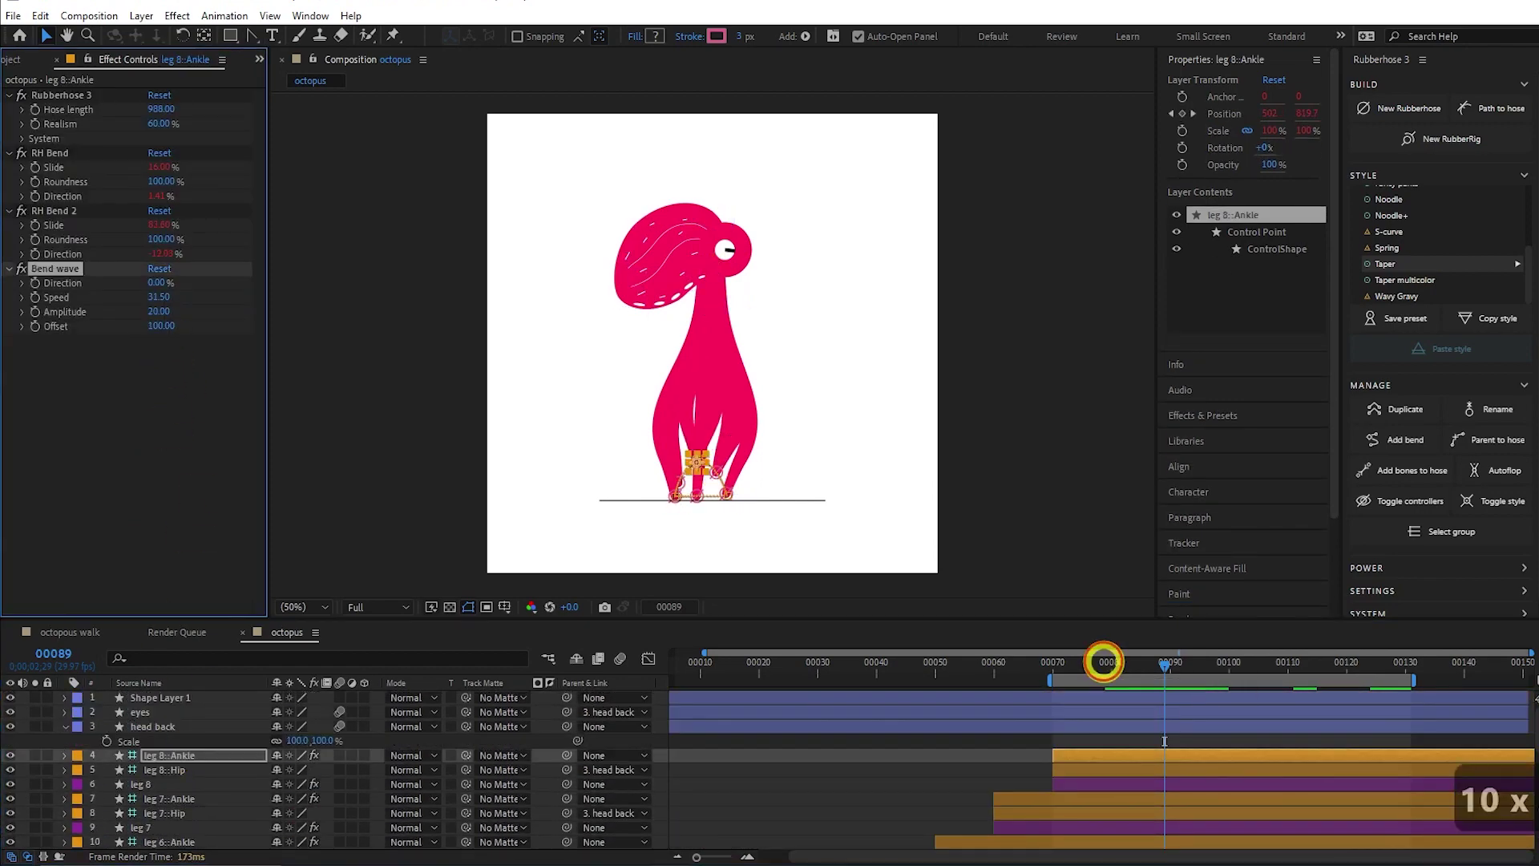
At frame 10, move the leg 2 ankle horizontally backward along the ground to x 416 on its position keyframe.
click(1104, 663)
key(shift+Home)
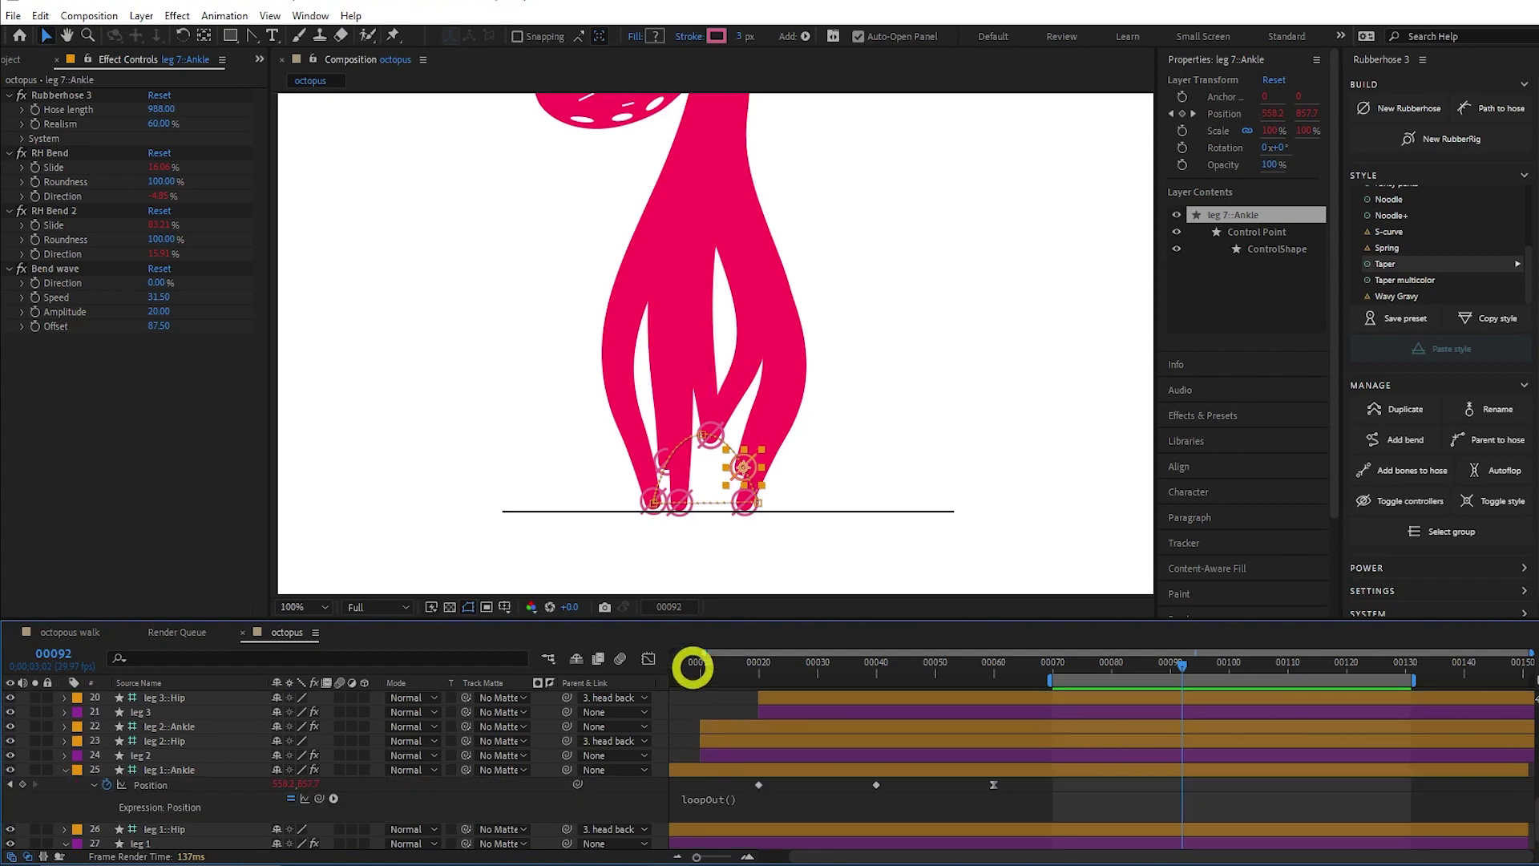
drag(687, 671, 739, 664)
click(776, 728)
key(p)
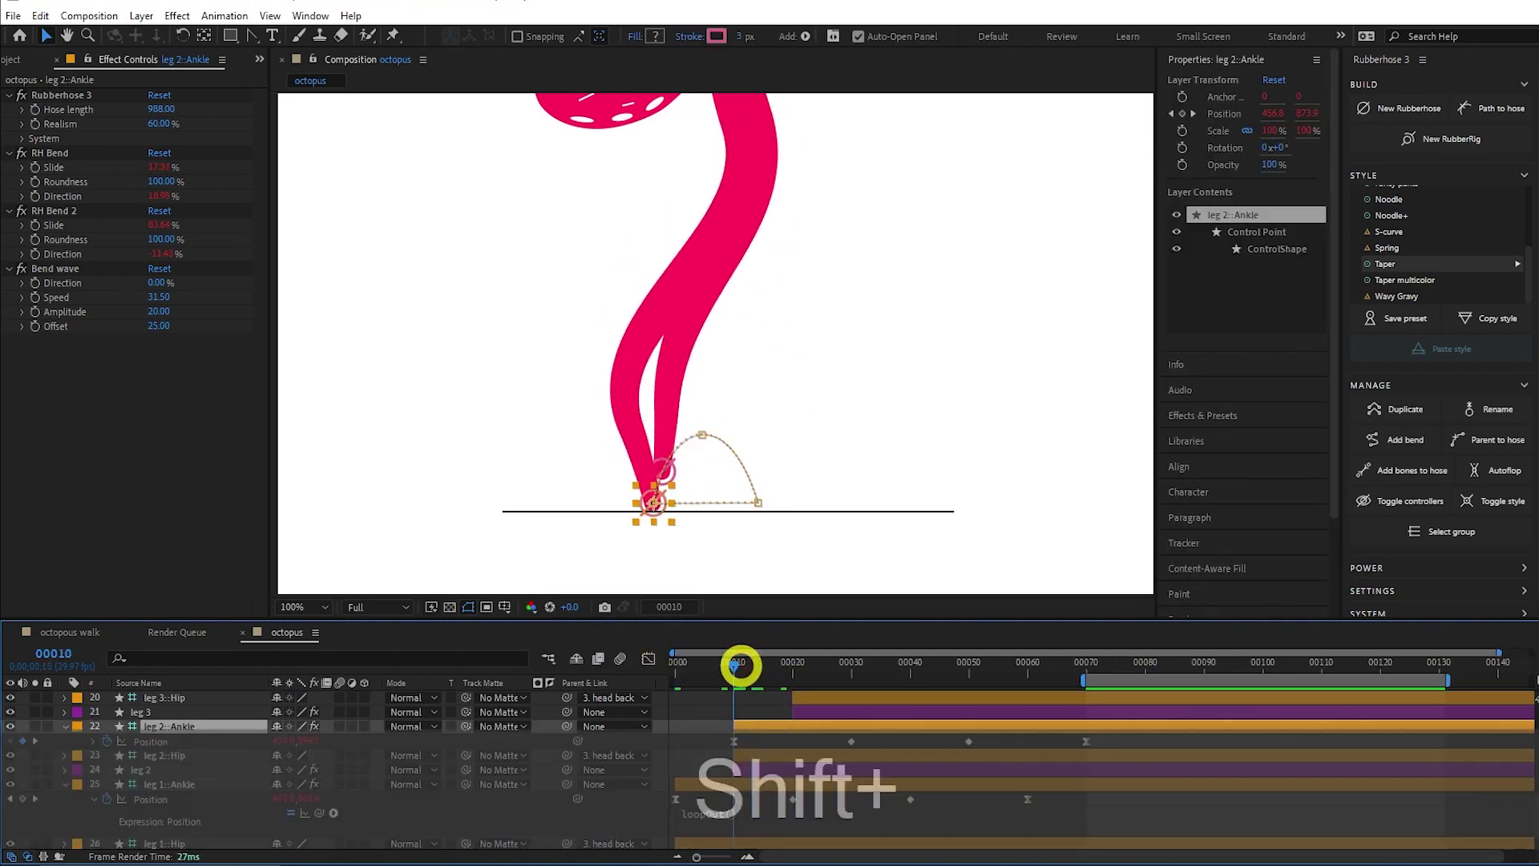
drag(654, 501, 625, 503)
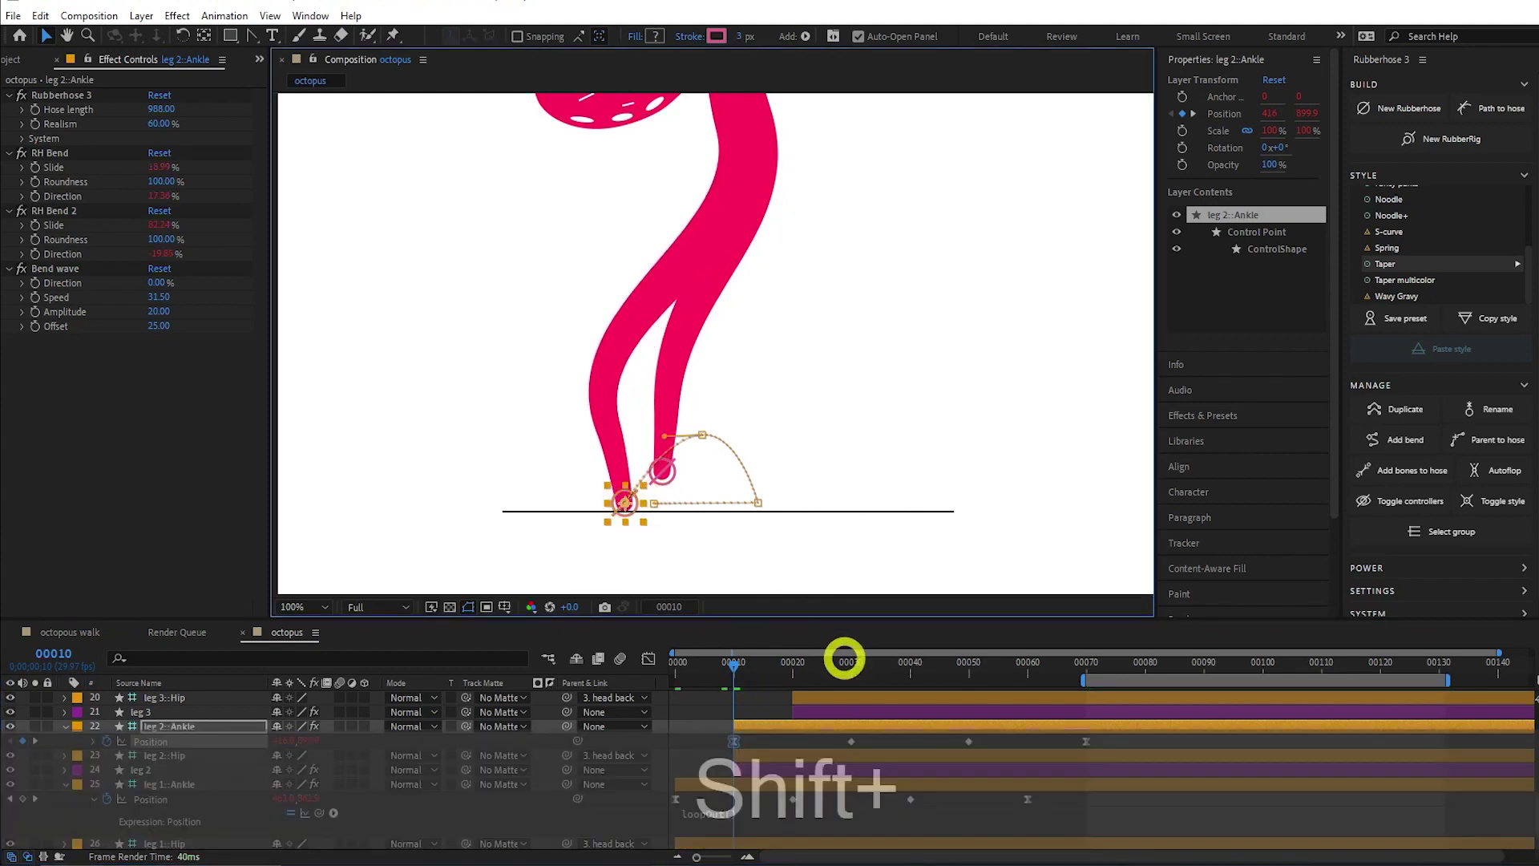
Copy the leg 2 ankle's position keyframe from frame 10 to frame 70 so the loop closes.
drag(845, 661, 1086, 684)
key(ctrl+c)
key(ctrl+v)
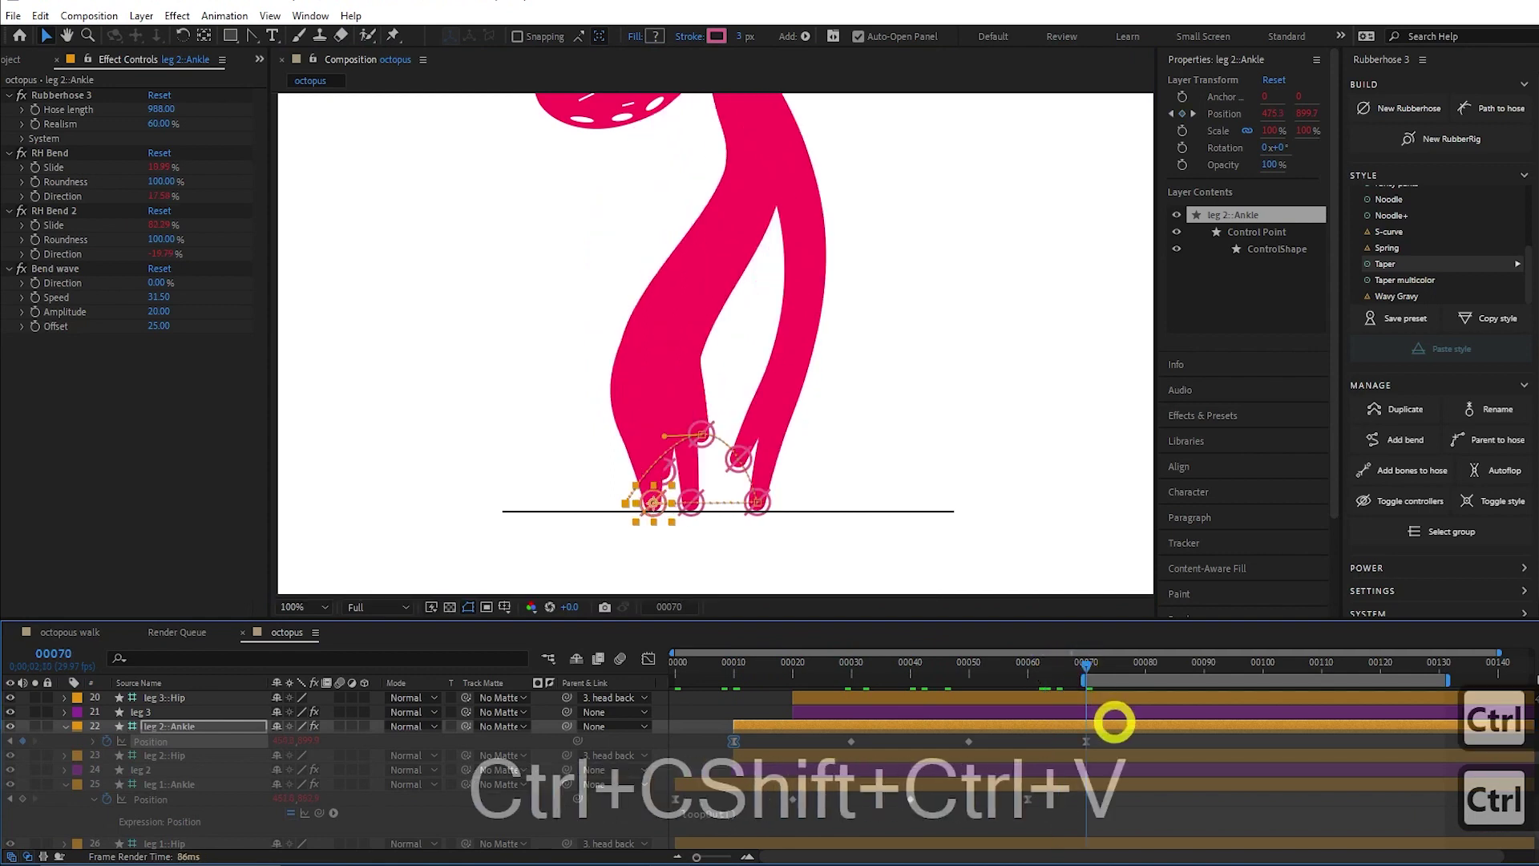
At frame 90, move the leg 4 ankle horizontally backward along the ground to x 380 on its last position keyframe.
scroll(930, 736, up, 4)
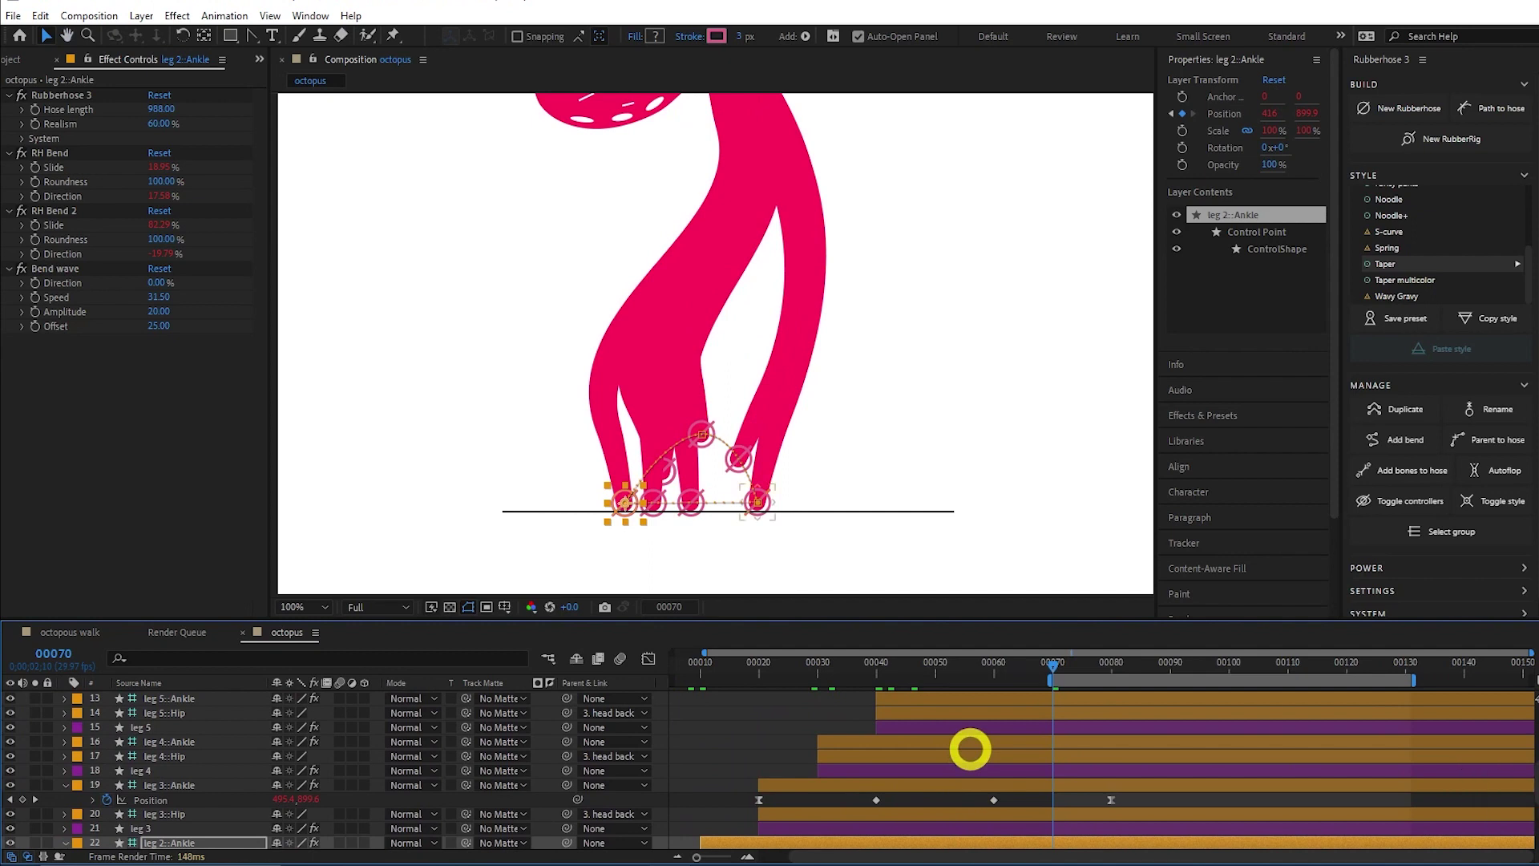
scroll(969, 746, down, 1)
click(968, 737)
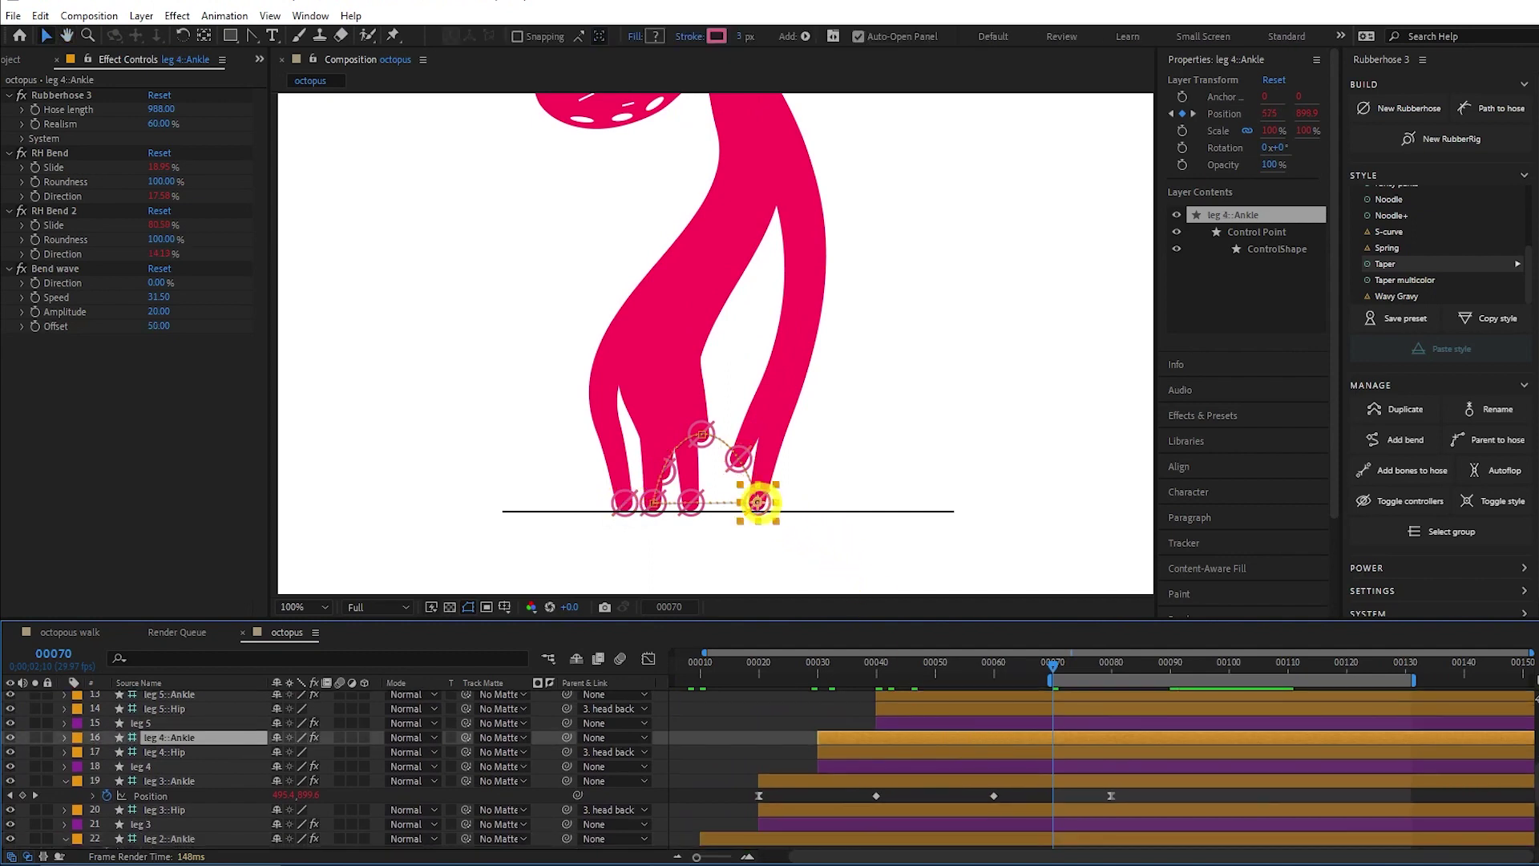
key(p)
click(1165, 664)
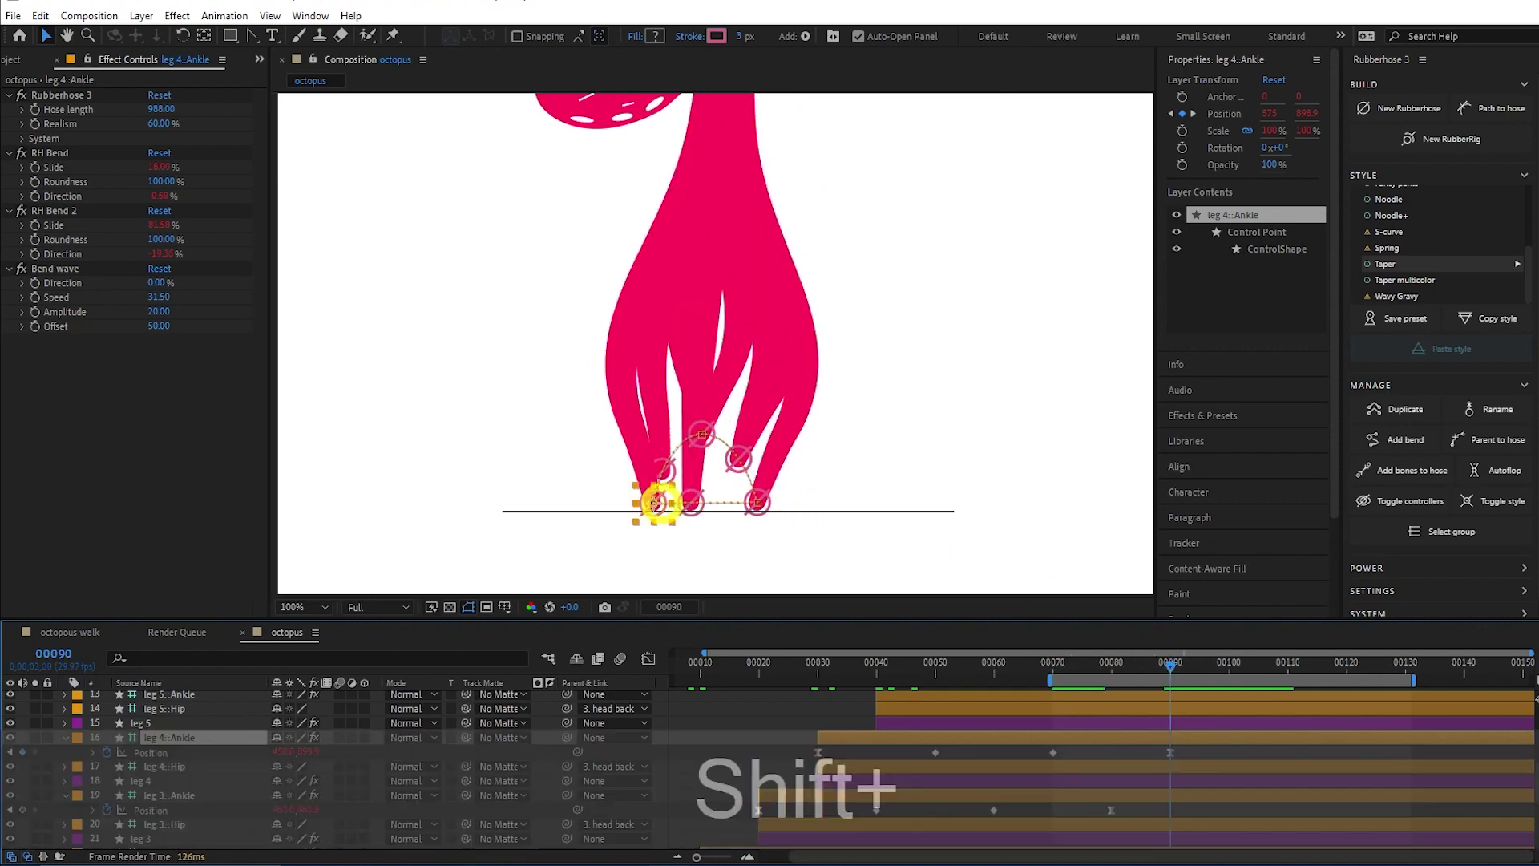
click(659, 502)
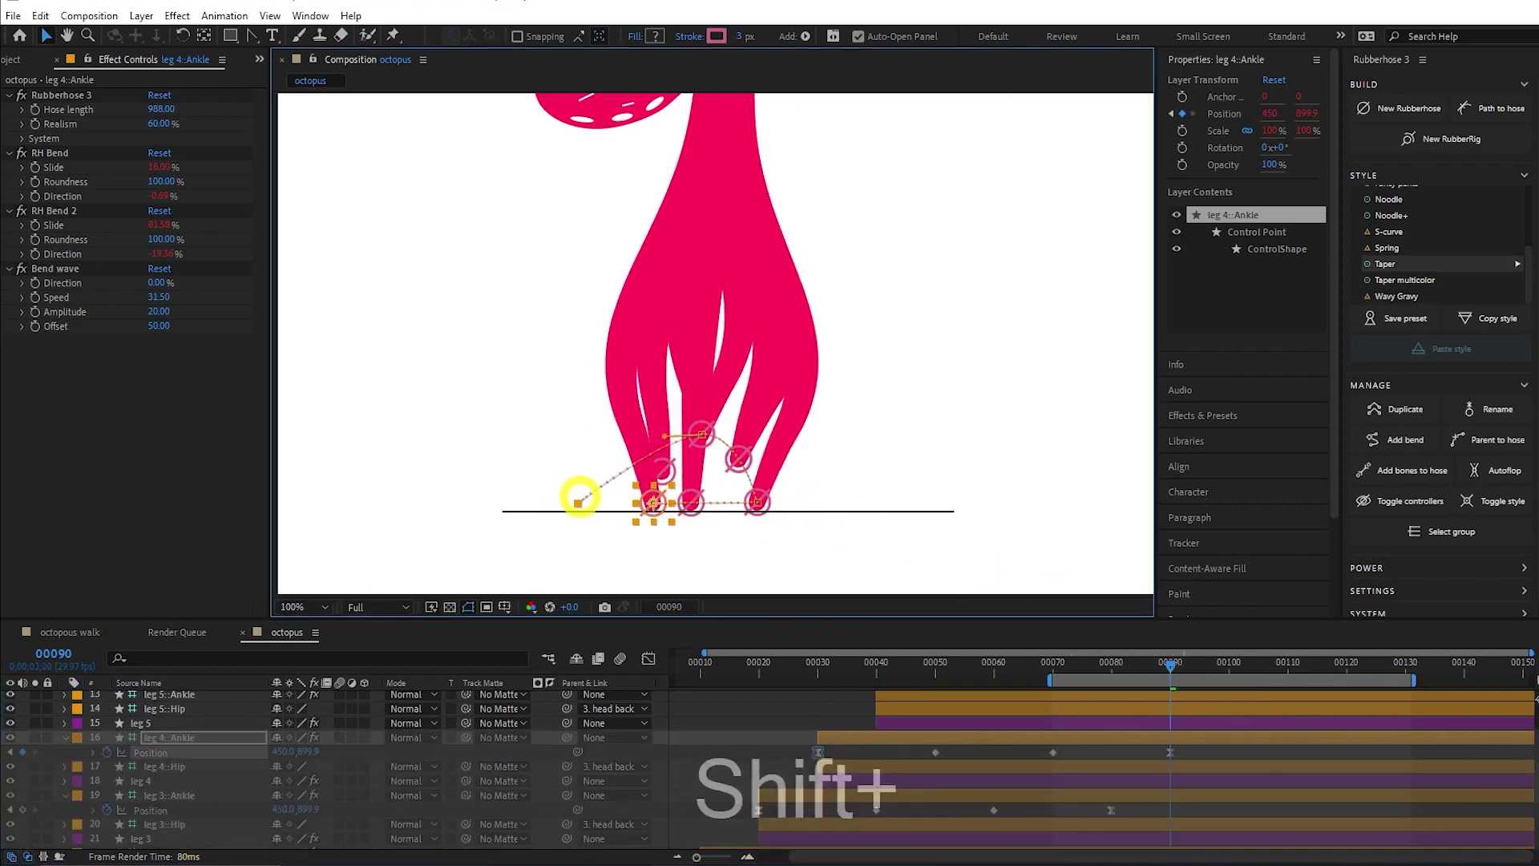
key(shift+Left)
key(shift+Left)
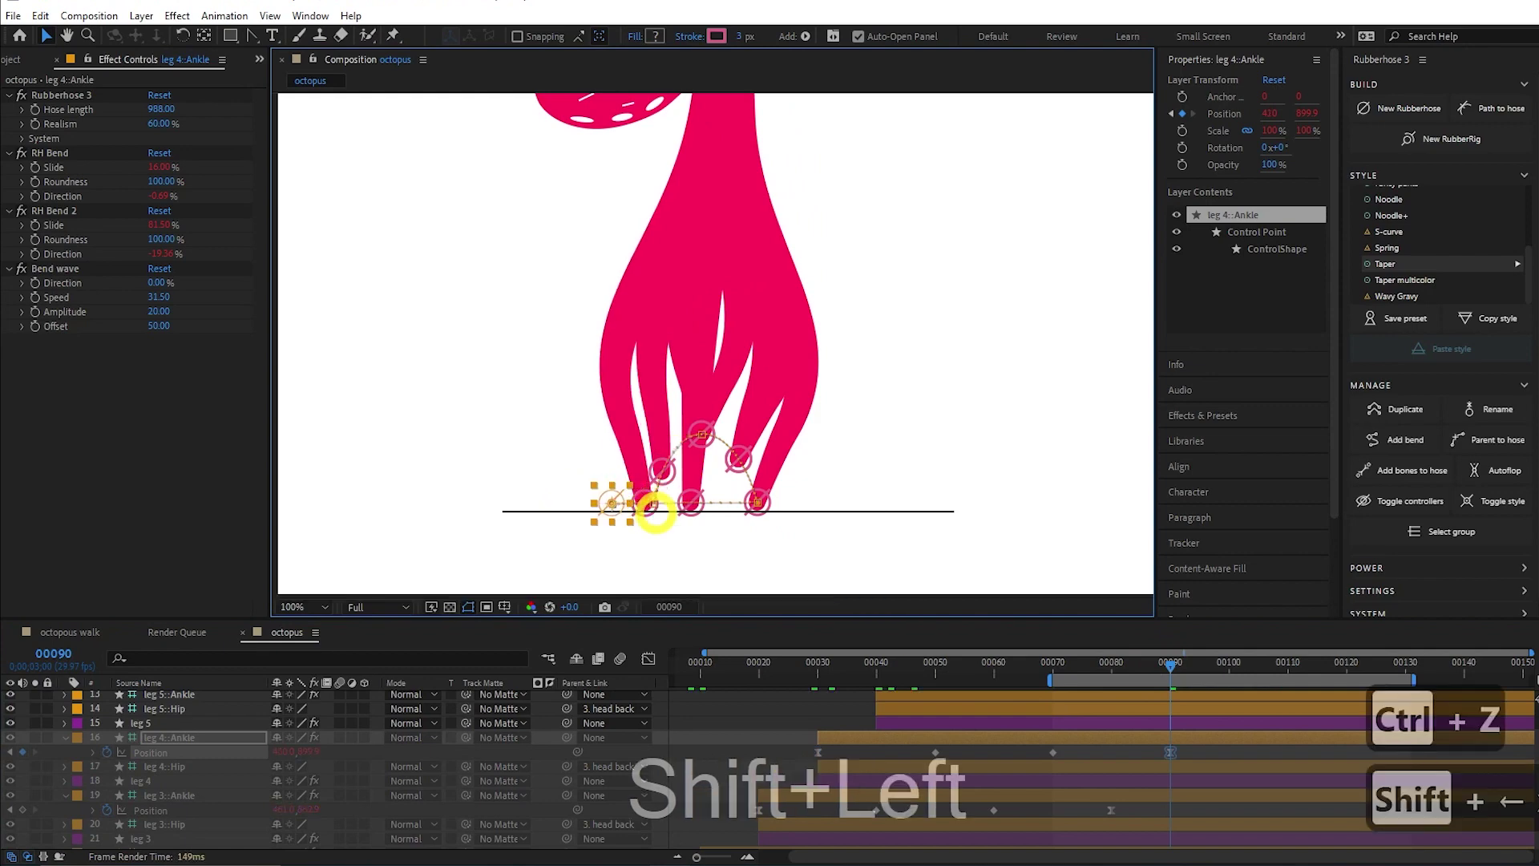
key(shift+Left)
key(shift+Left)
key(shift+Left)
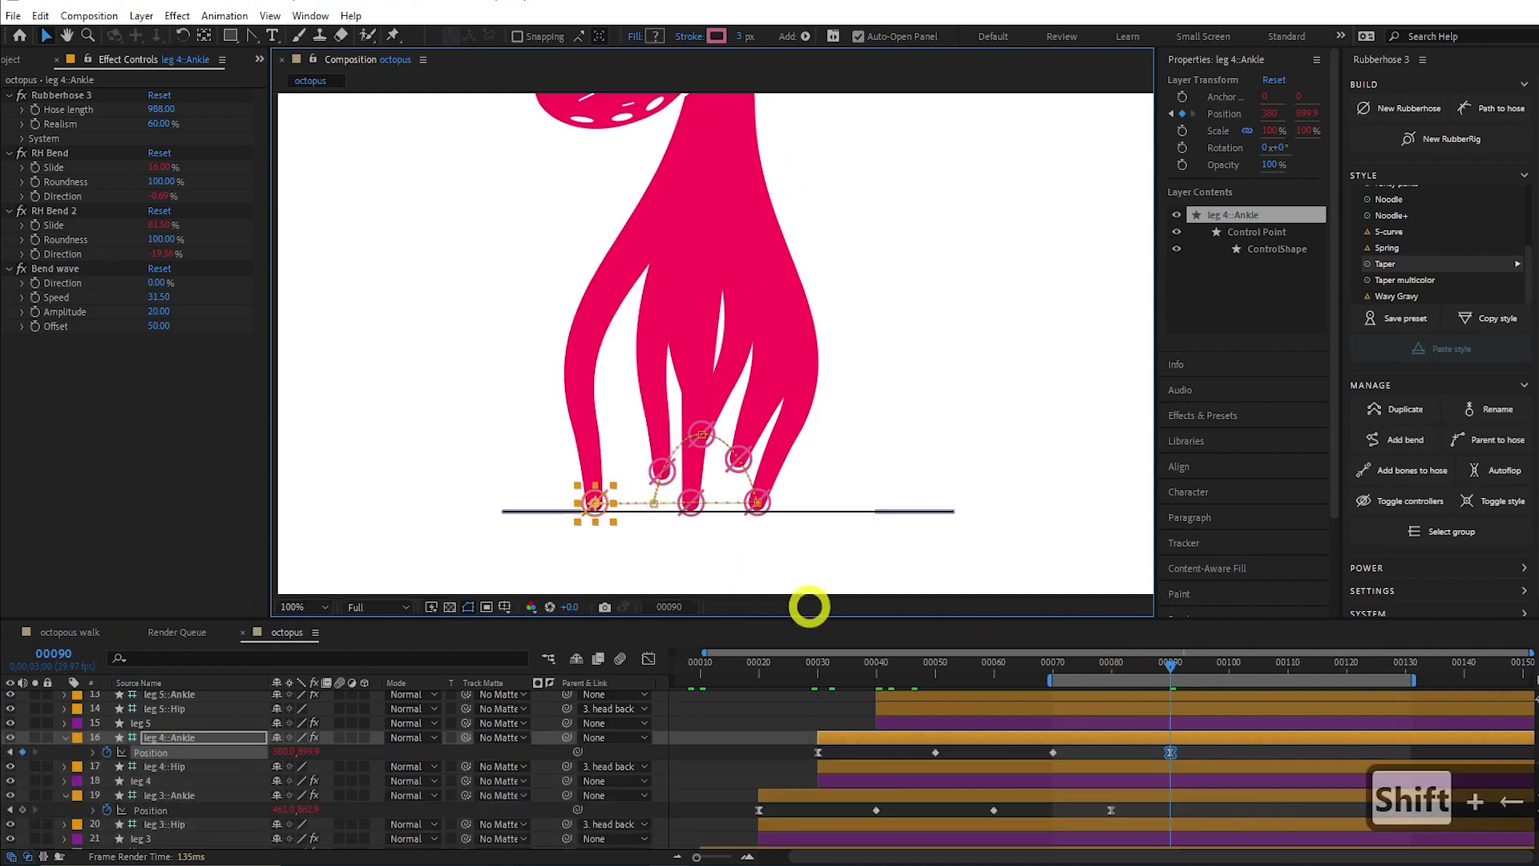
Copy the leg 4 ankle's frame 90 position keyframe onto its first keyframe at frame 30.
key(ctrl+c)
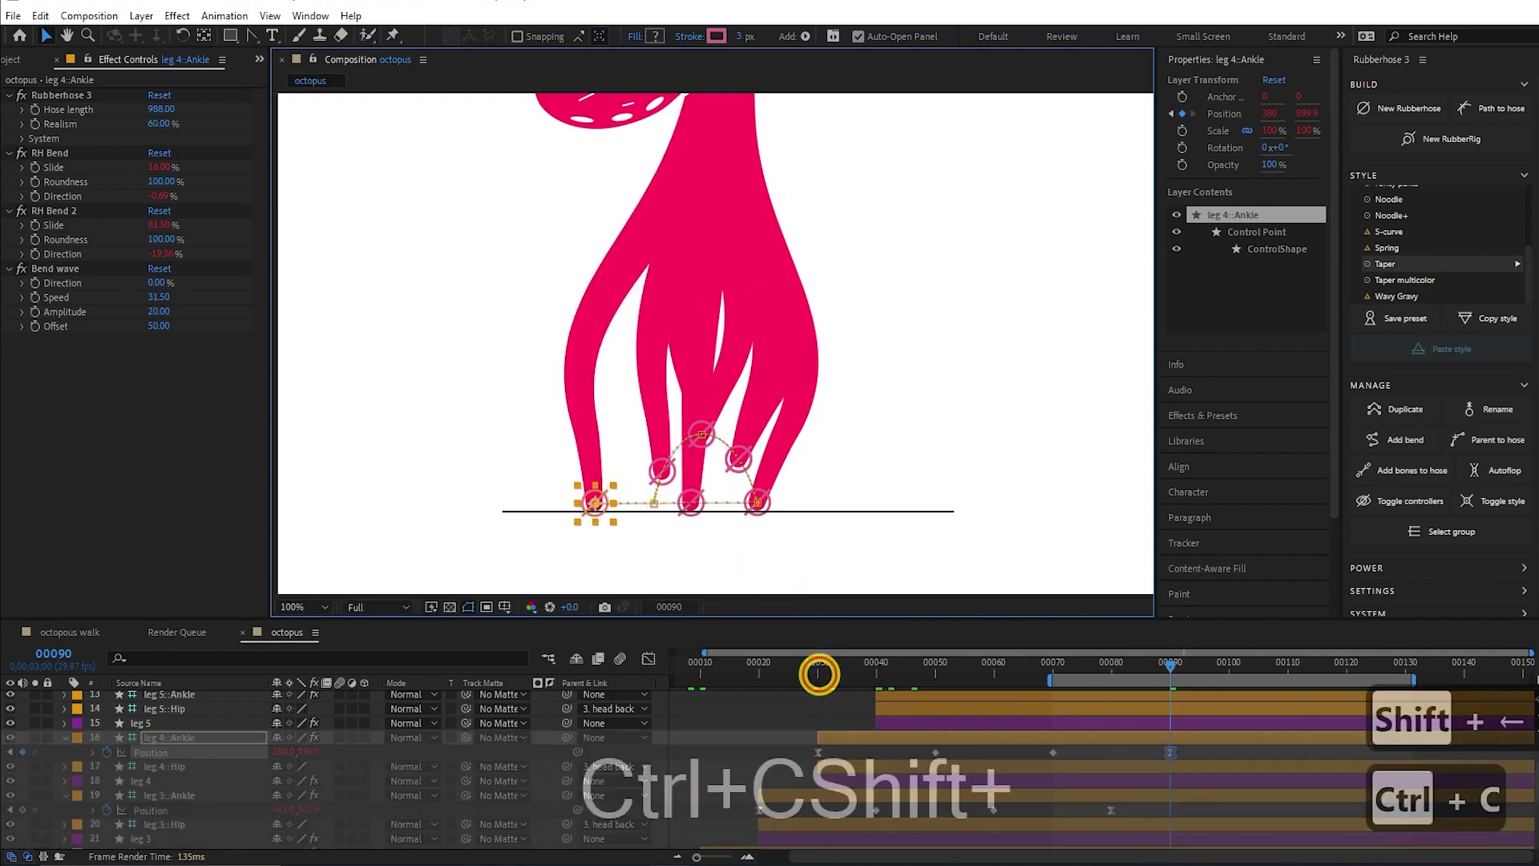
shift+click(818, 671)
key(ctrl+shift+v)
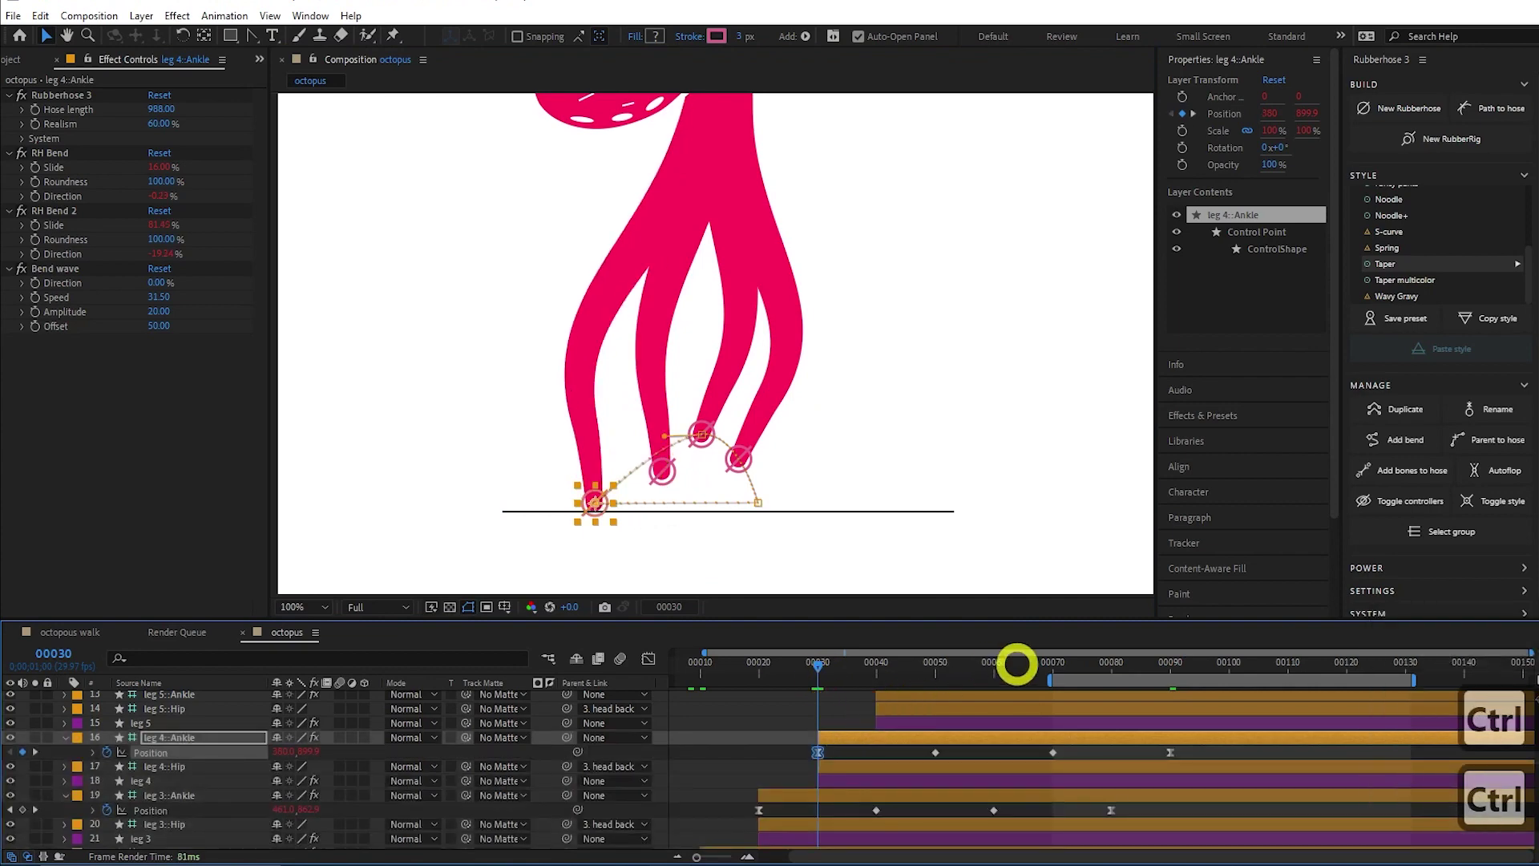
At frame 90, move the leg 6 ankle horizontally forward along the ground to x 675 on its position keyframe.
scroll(965, 775, up, 3)
click(1047, 726)
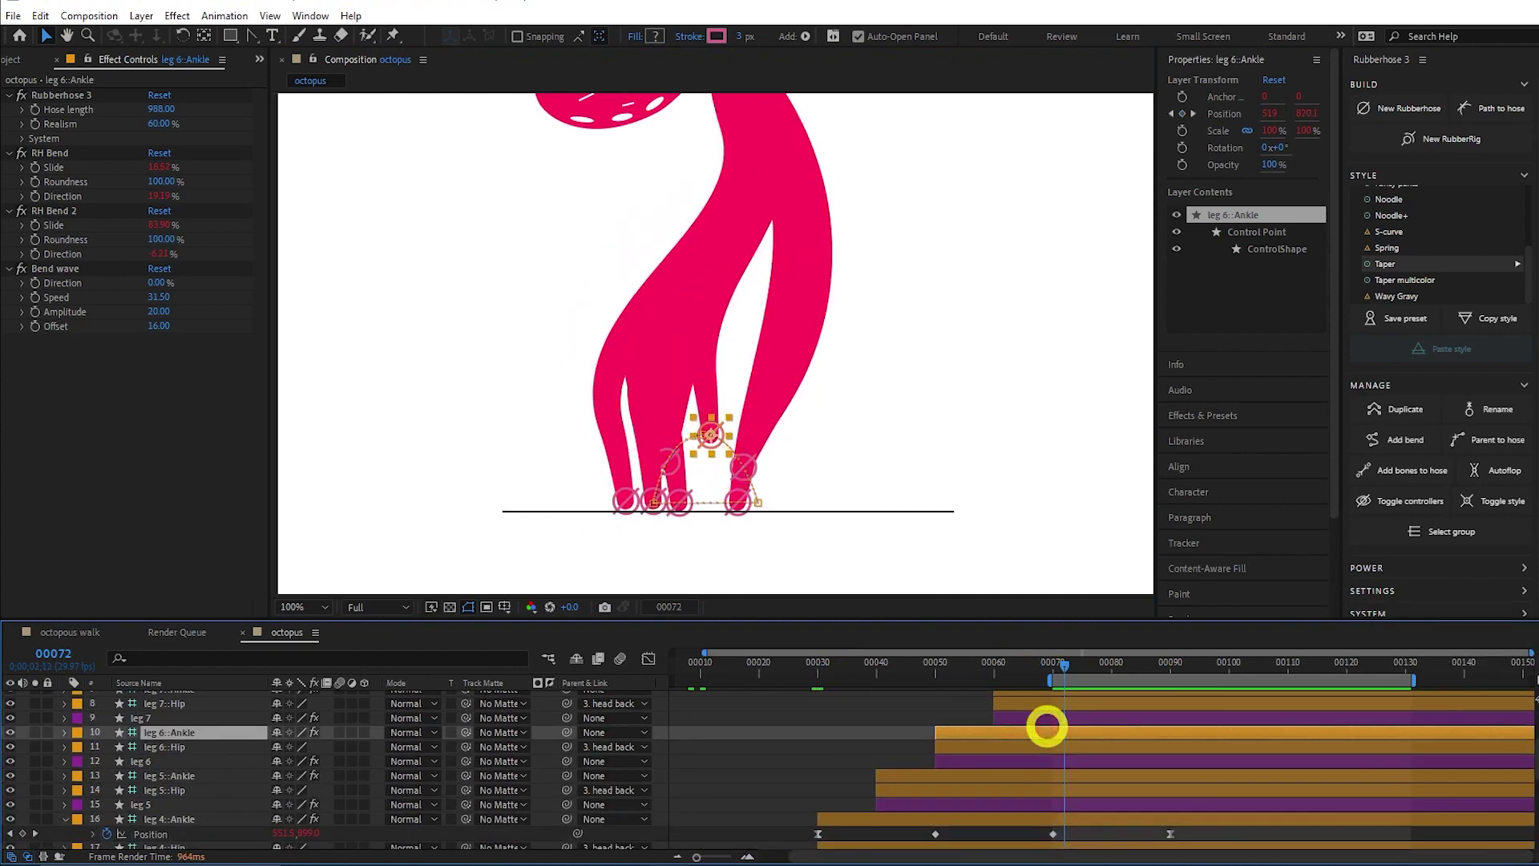
key(p)
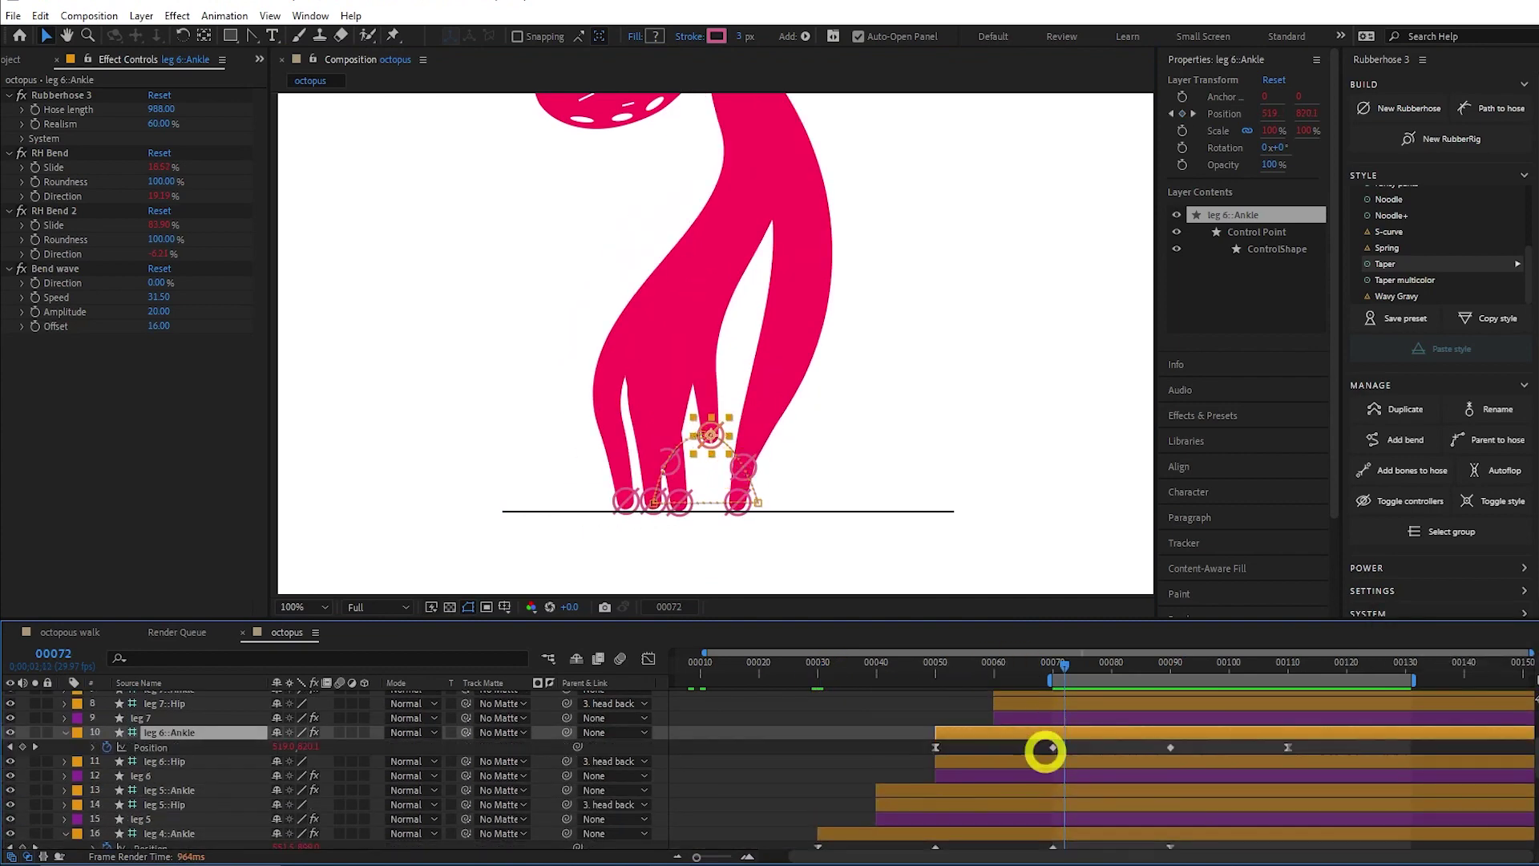
shift+click(936, 662)
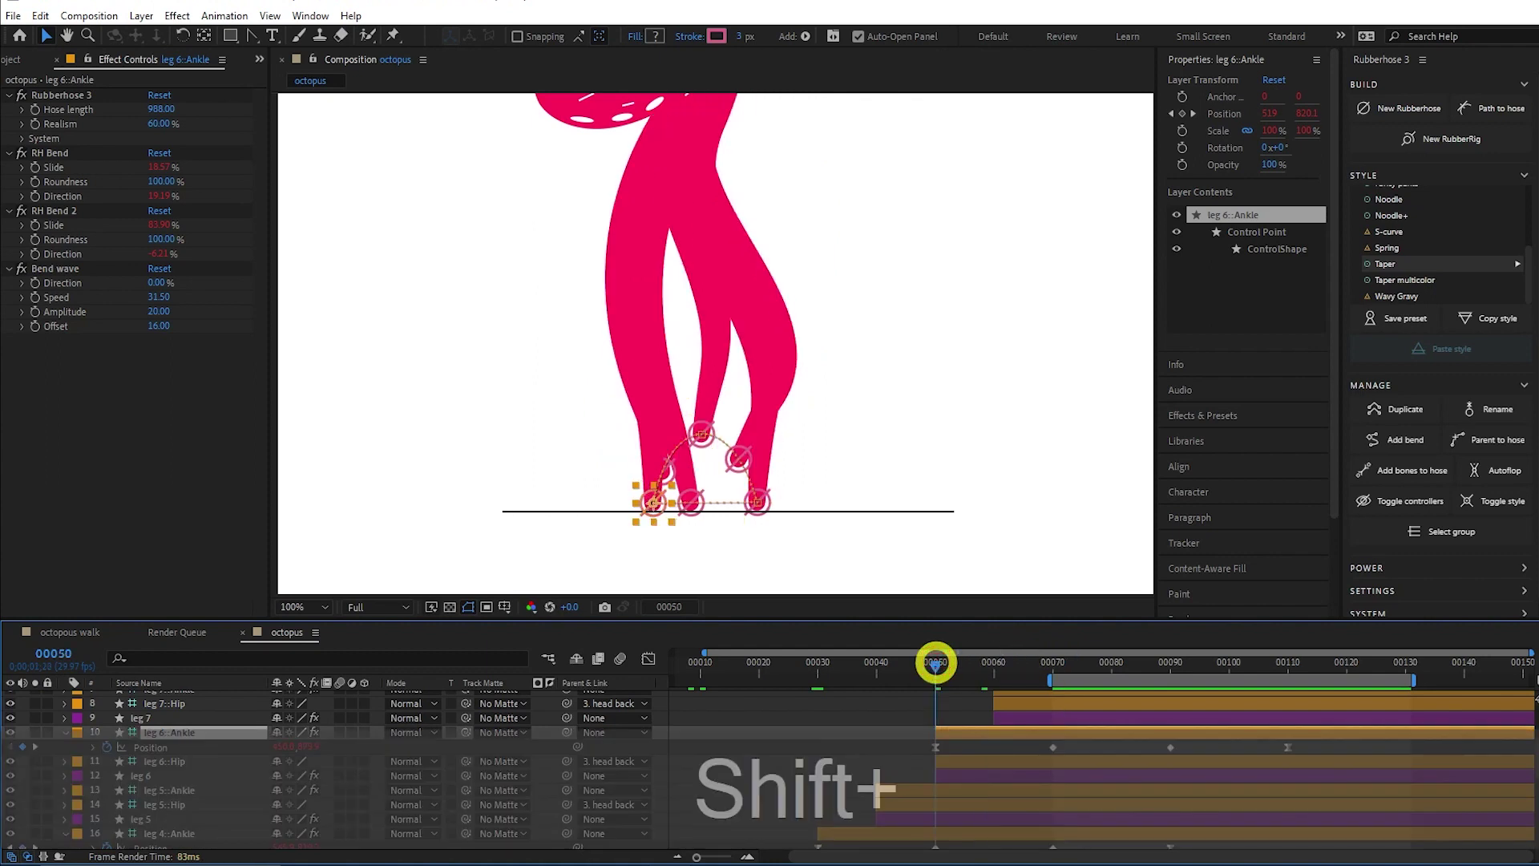
drag(936, 663, 1291, 662)
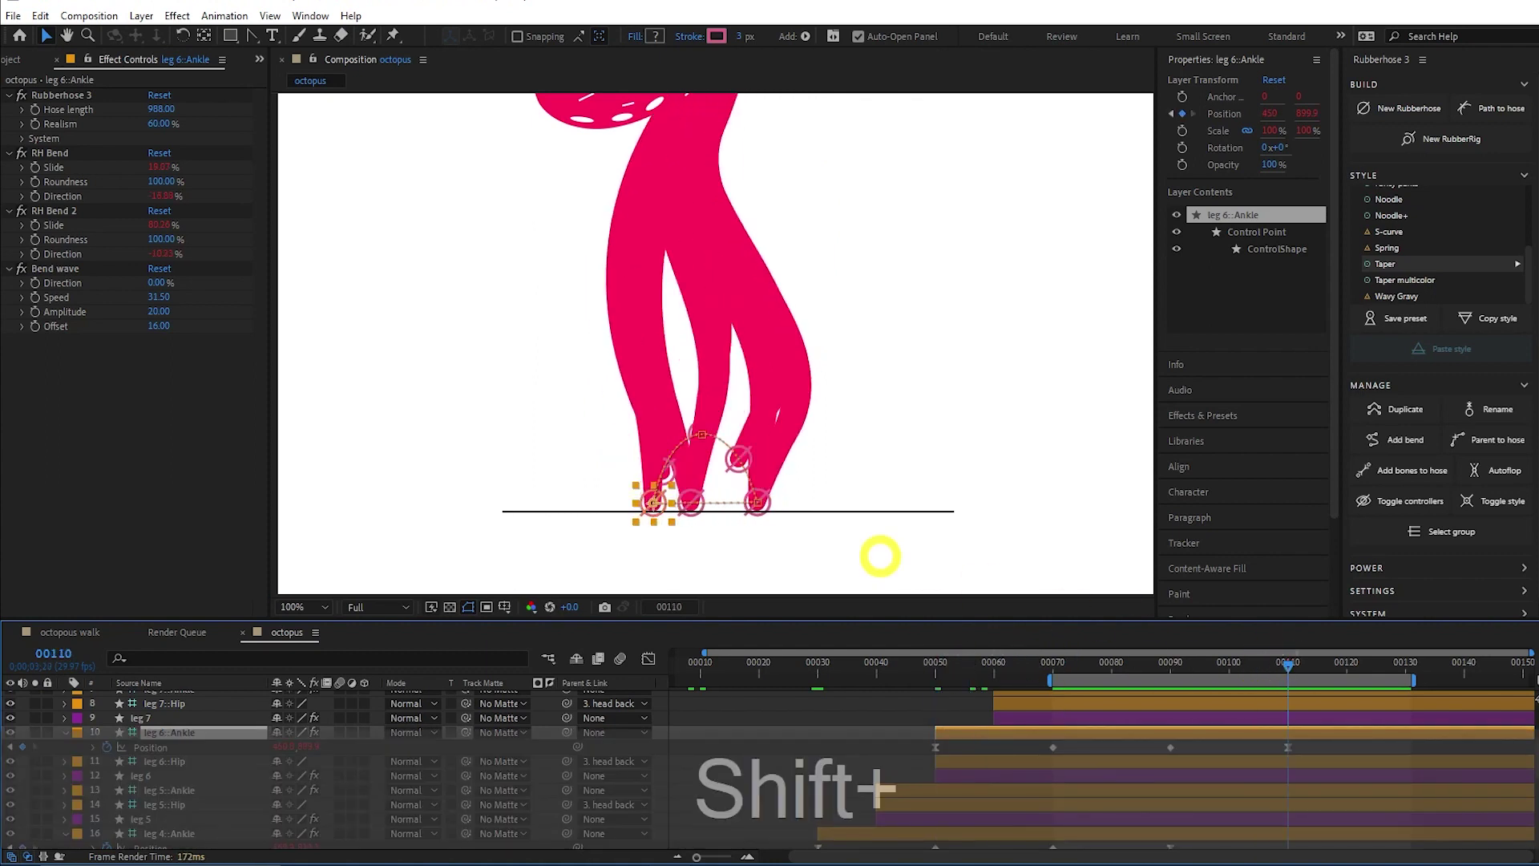
shift+click(1172, 664)
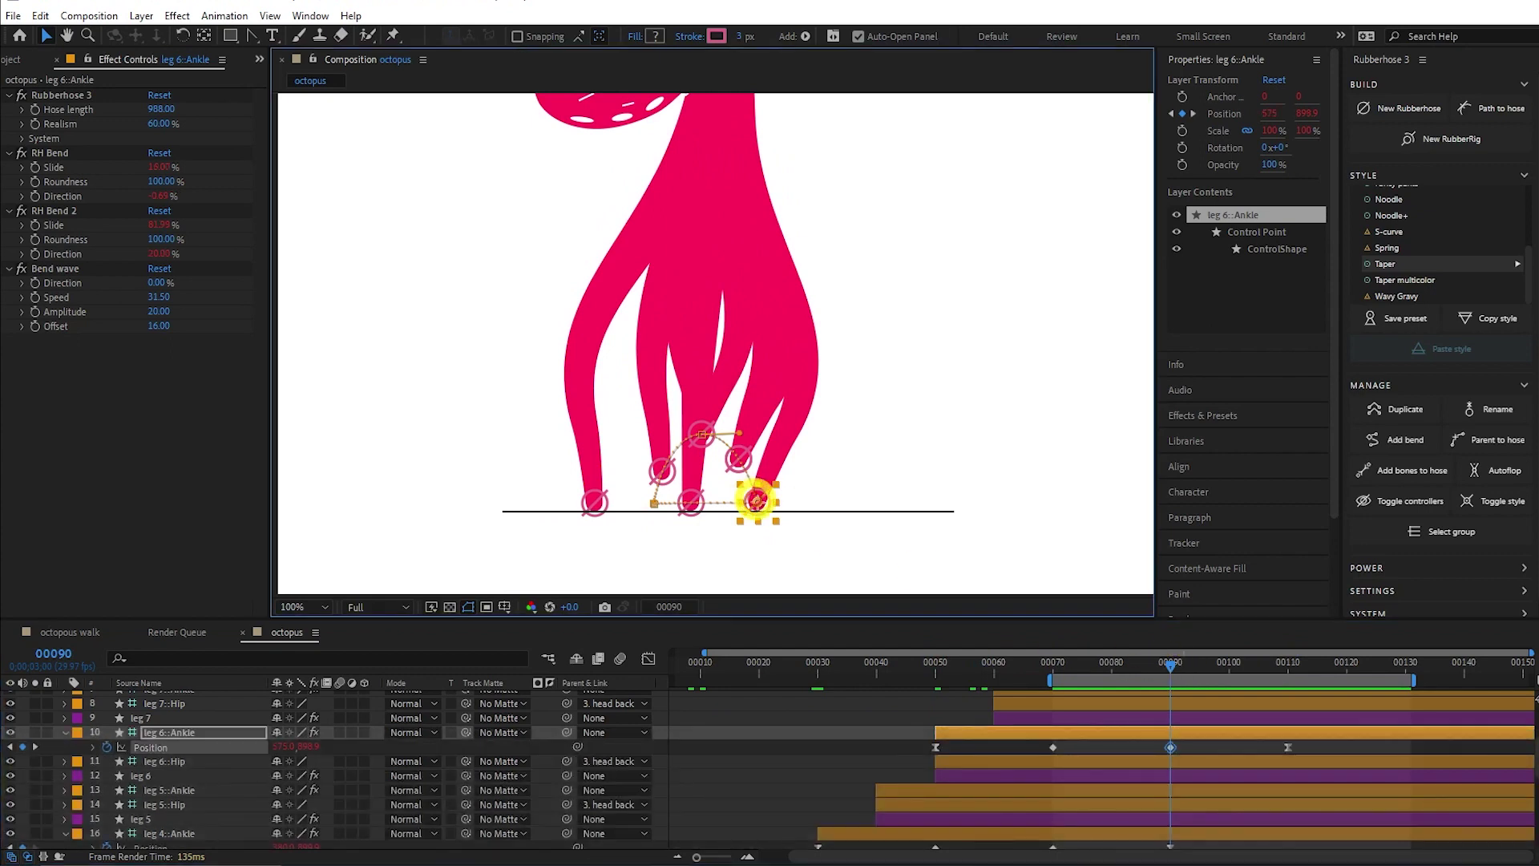
key(shift+Right)
key(shift+Right)
key(shift+Right)
key(shift+Right)
key(shift+Right)
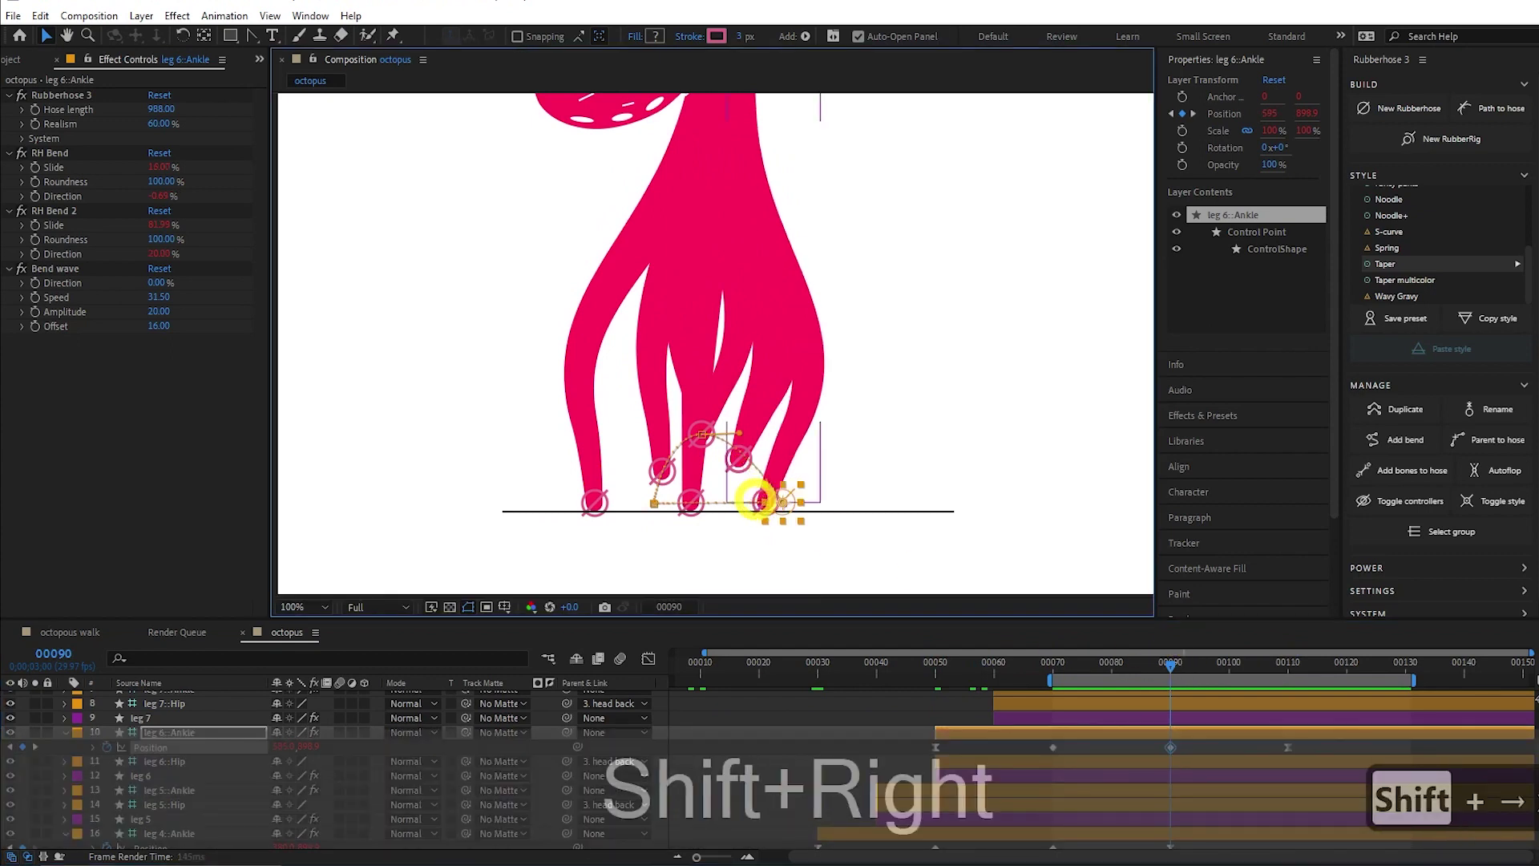
key(shift+Right)
key(shift+Right)
key(shift+Right)
key(shift+Right)
key(shift+Right)
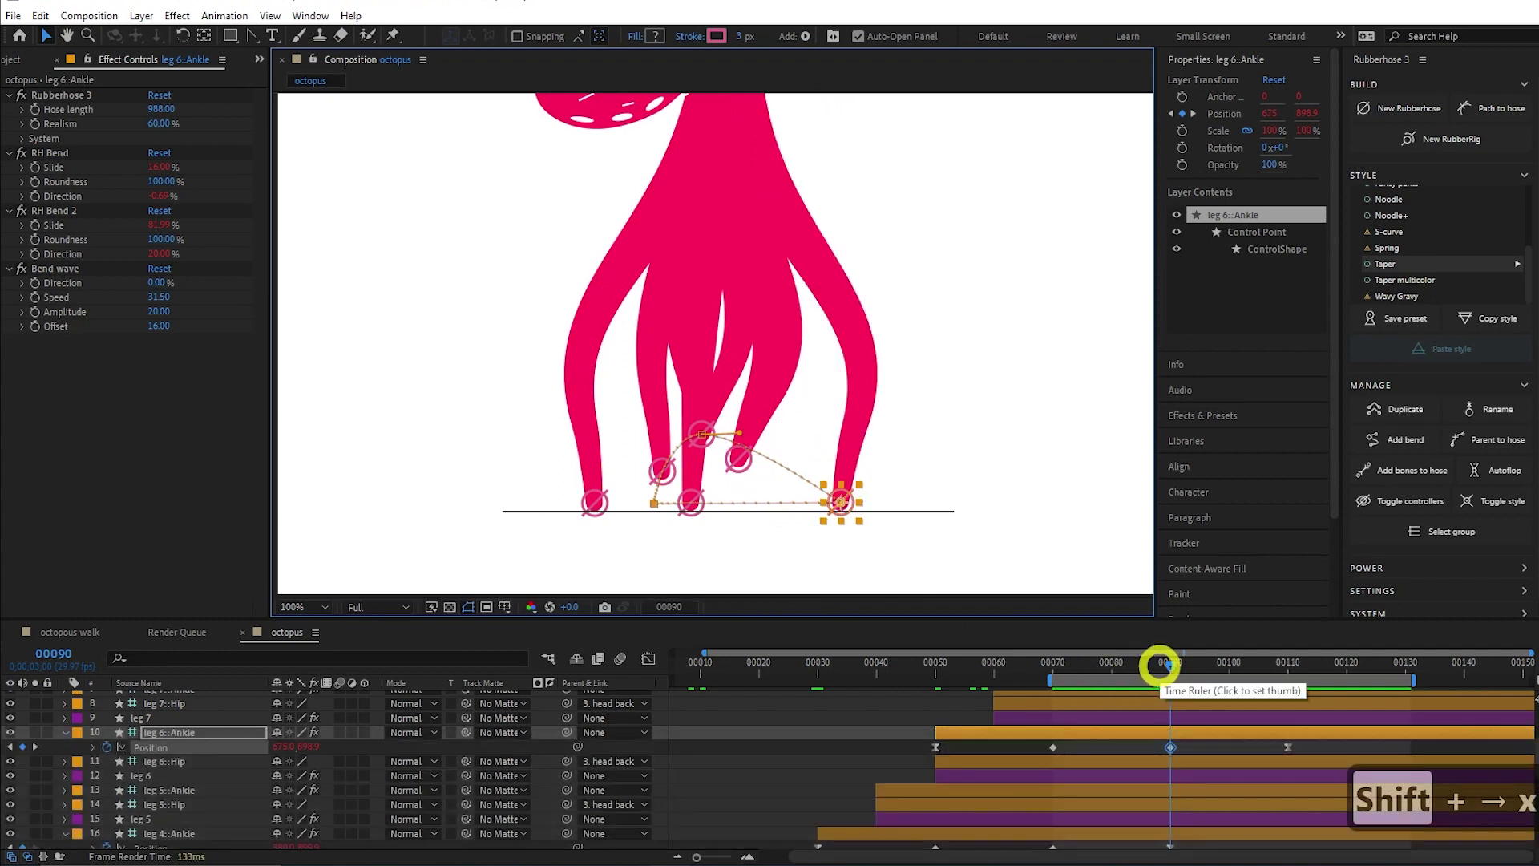
Move the leg 2 ankle at frame 50 and the leg 5 ankle at frame 80 horizontally forward along the ground.
drag(1157, 663, 1122, 664)
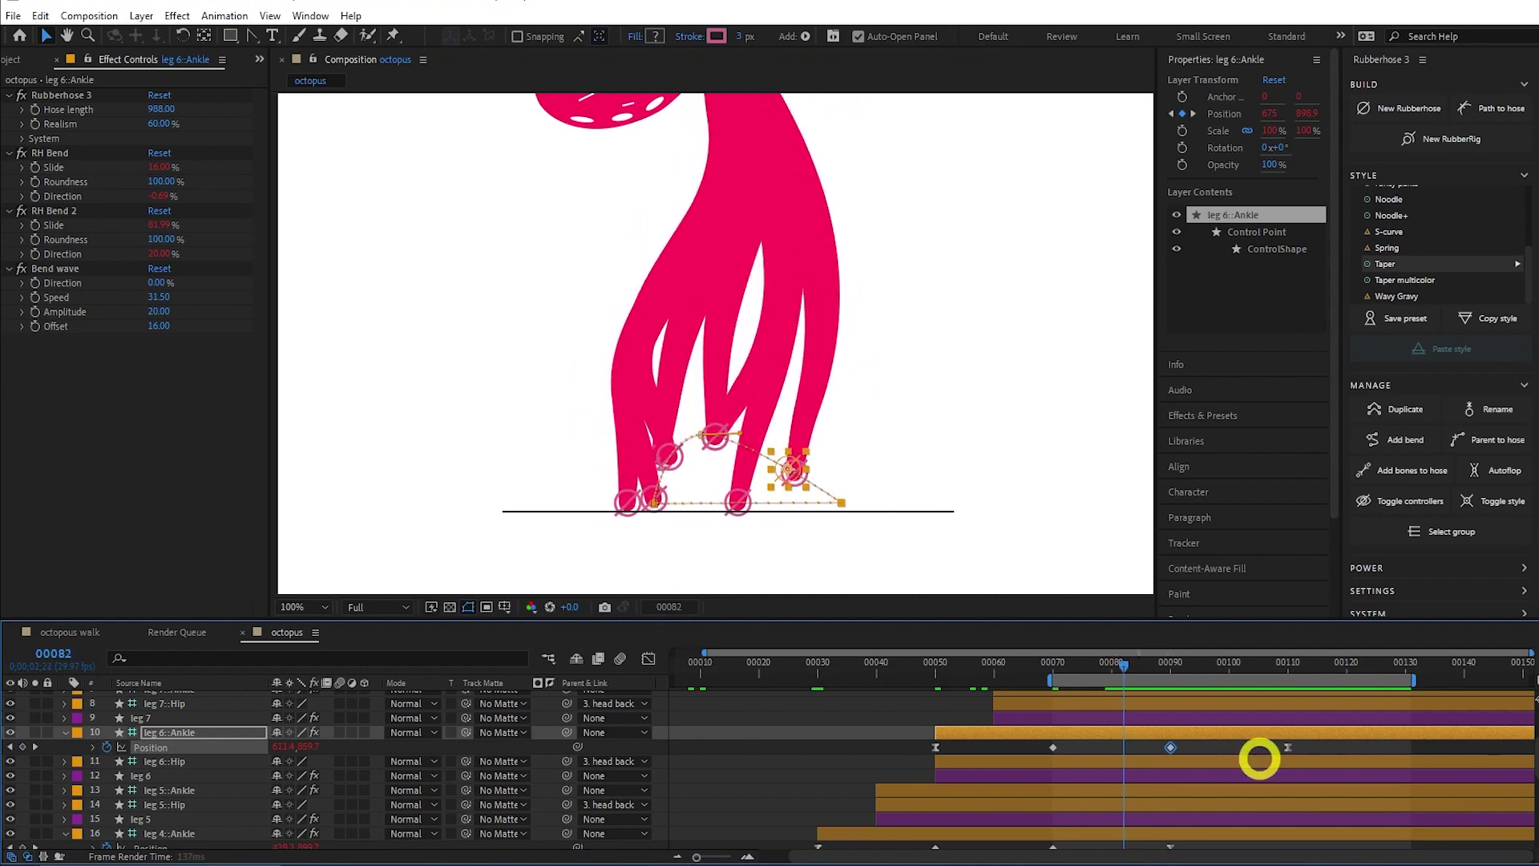
key(space)
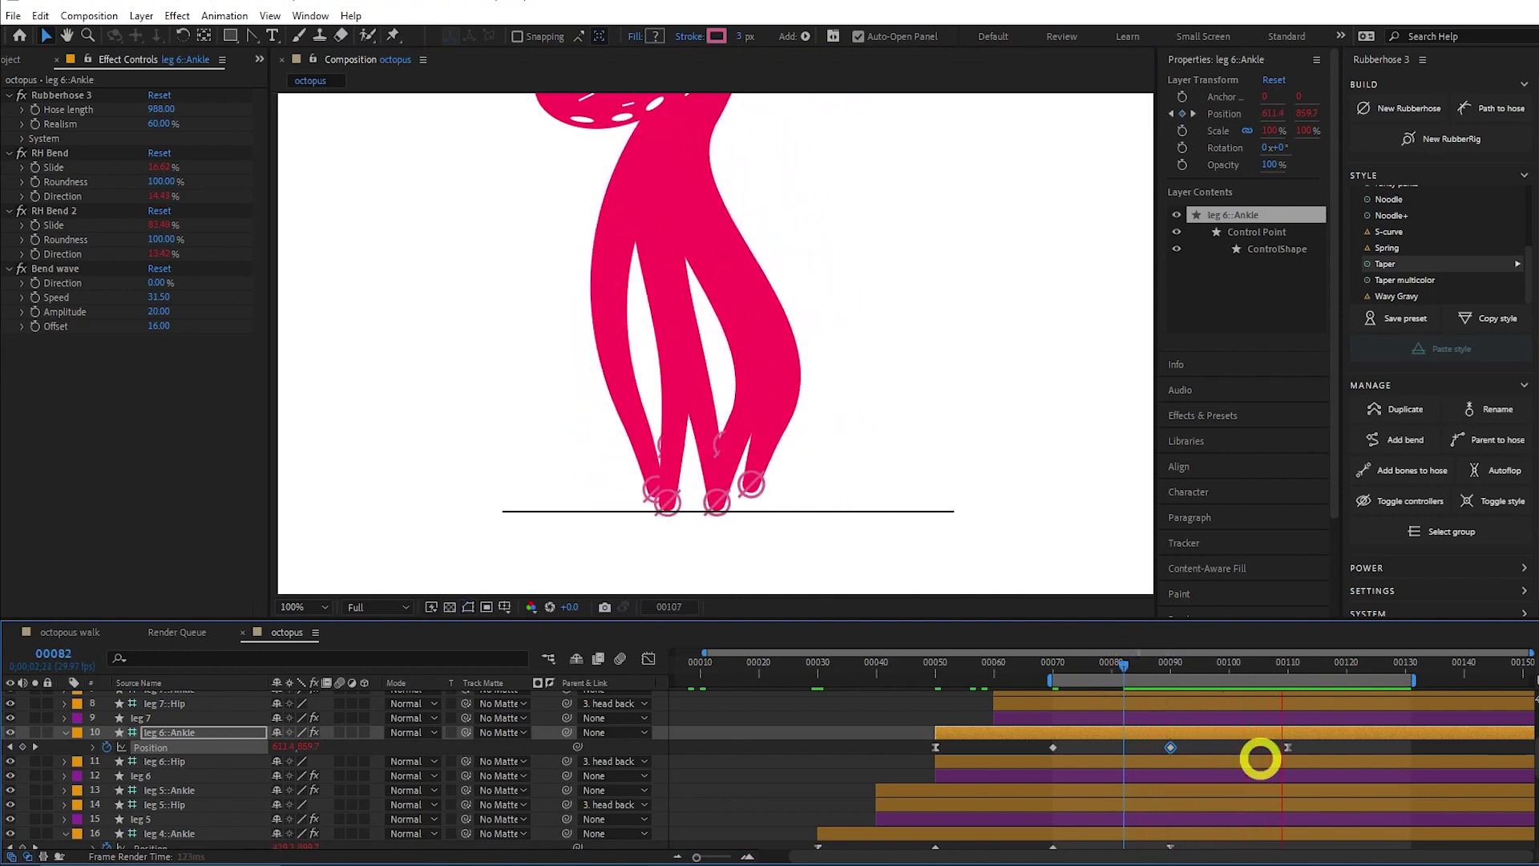
key(space)
scroll(1260, 759, down, 1)
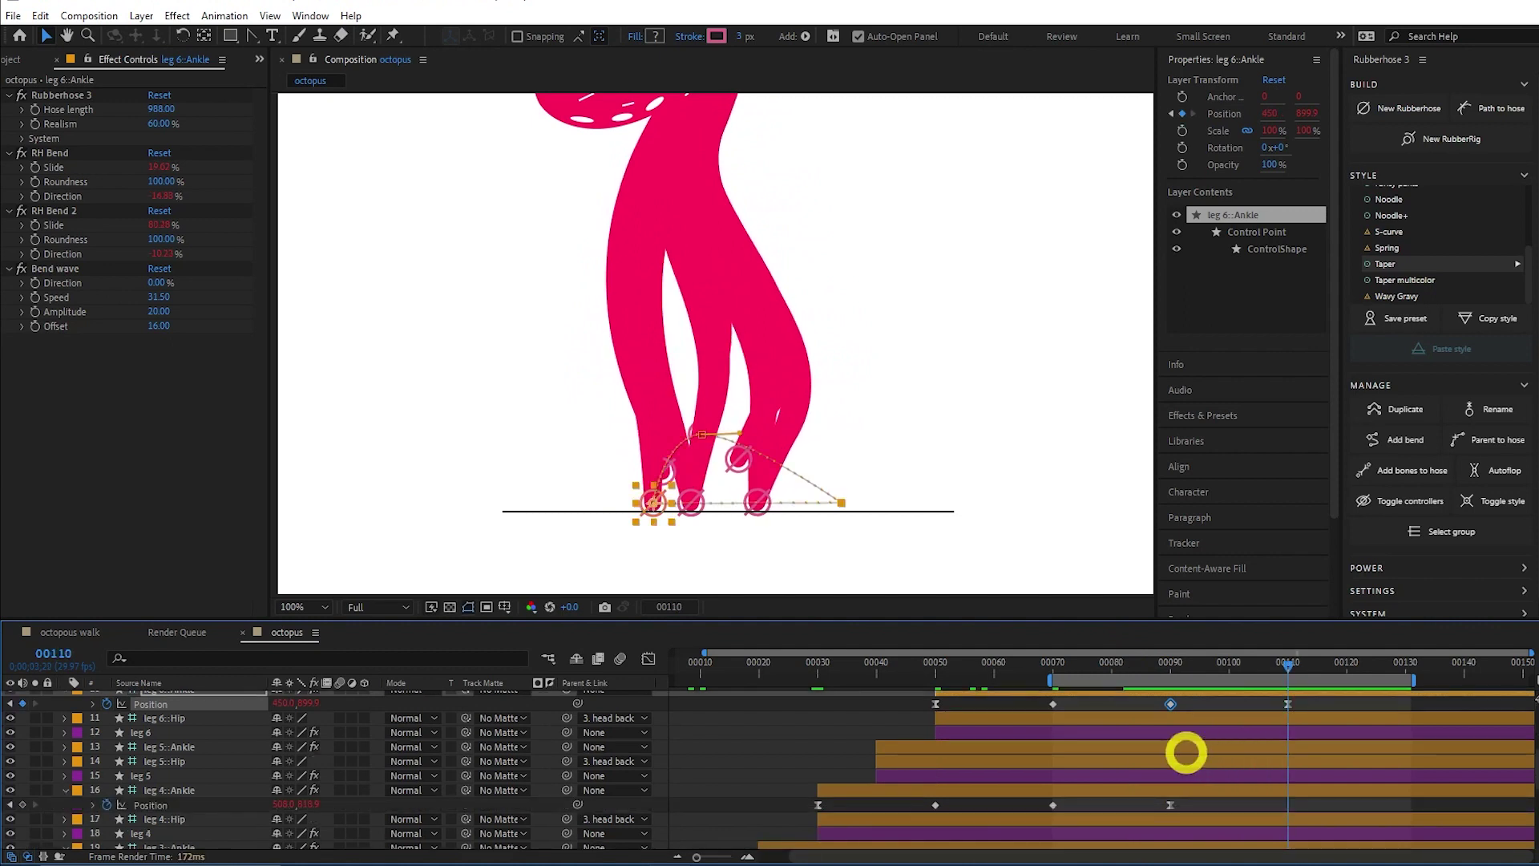
click(757, 502)
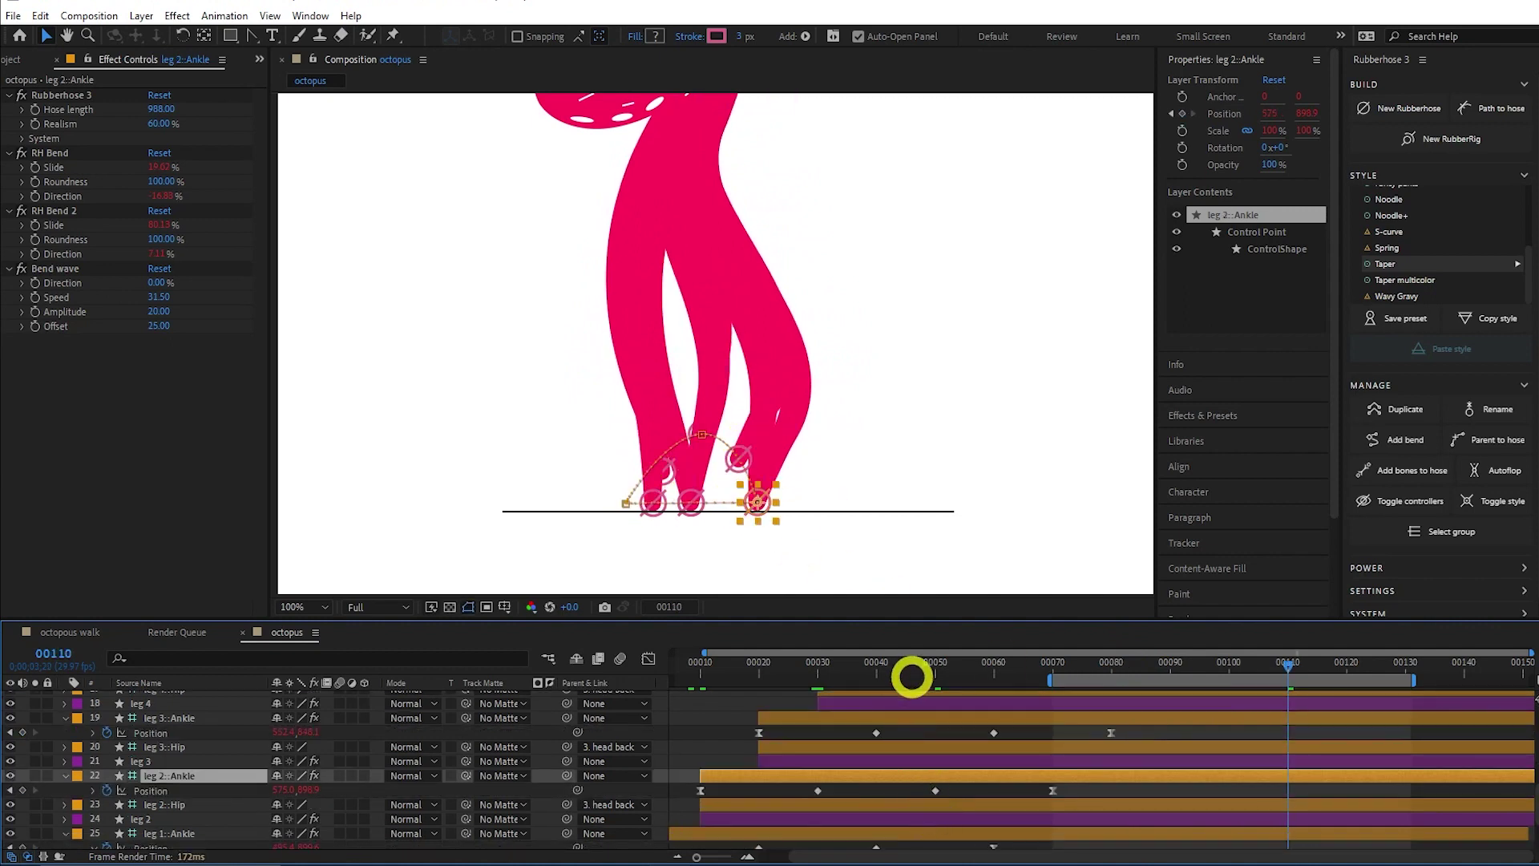
click(924, 668)
drag(924, 668, 934, 668)
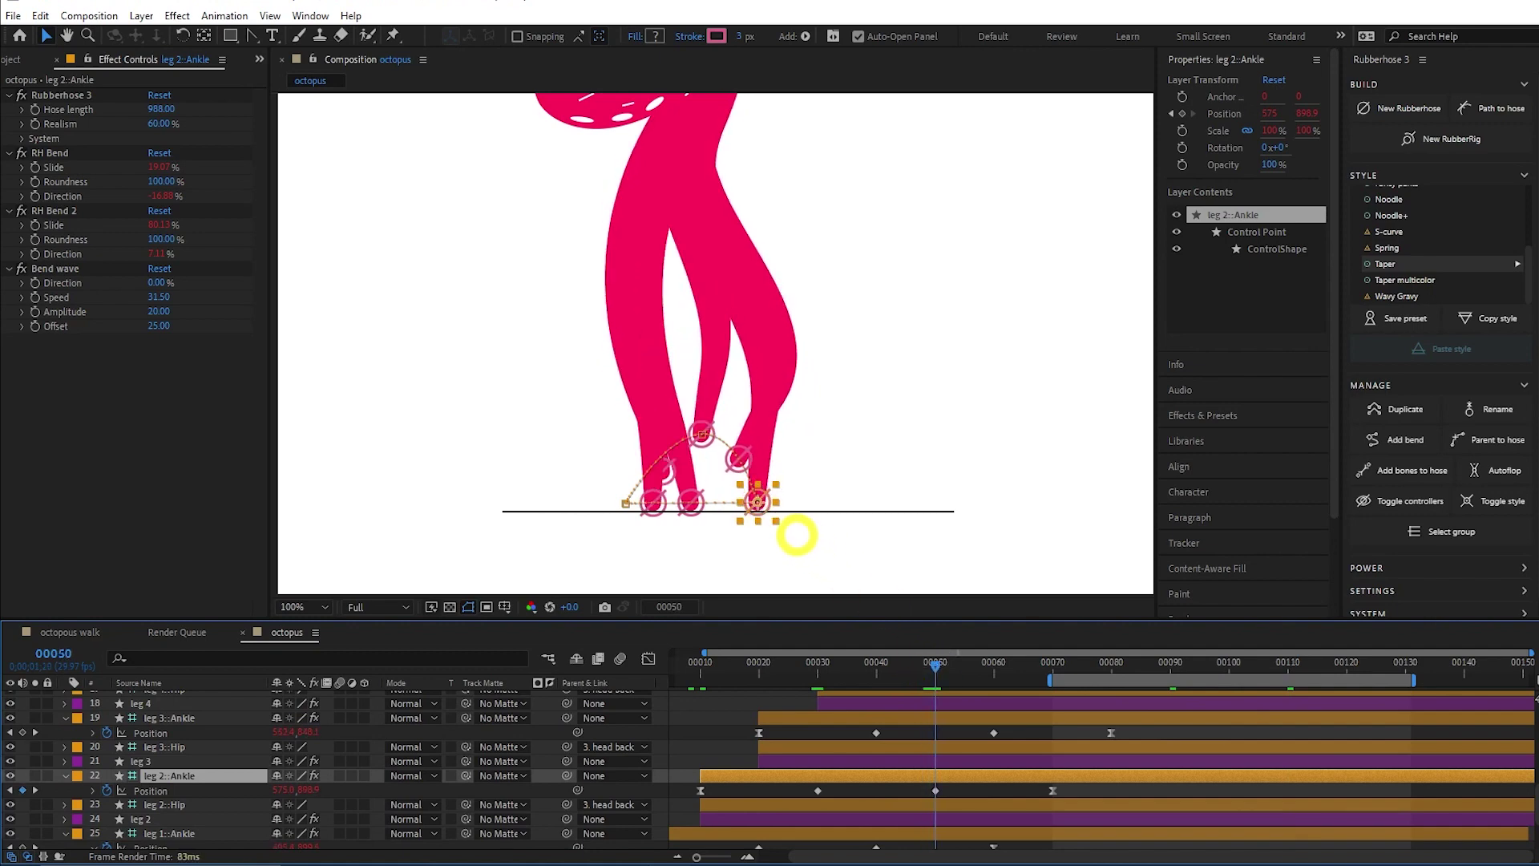
drag(757, 502, 800, 502)
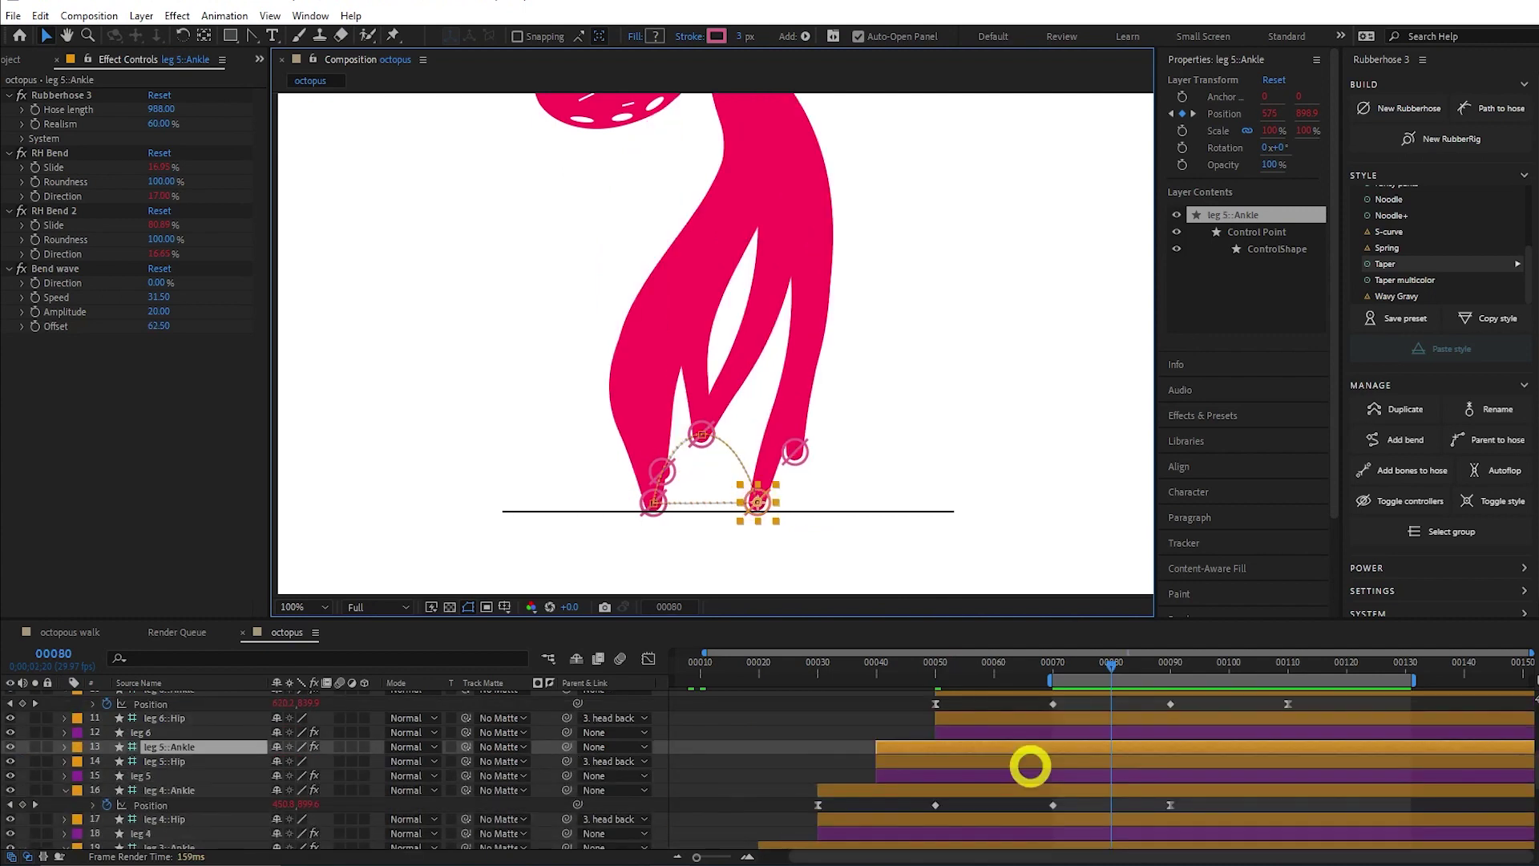
key(p)
drag(757, 502, 866, 502)
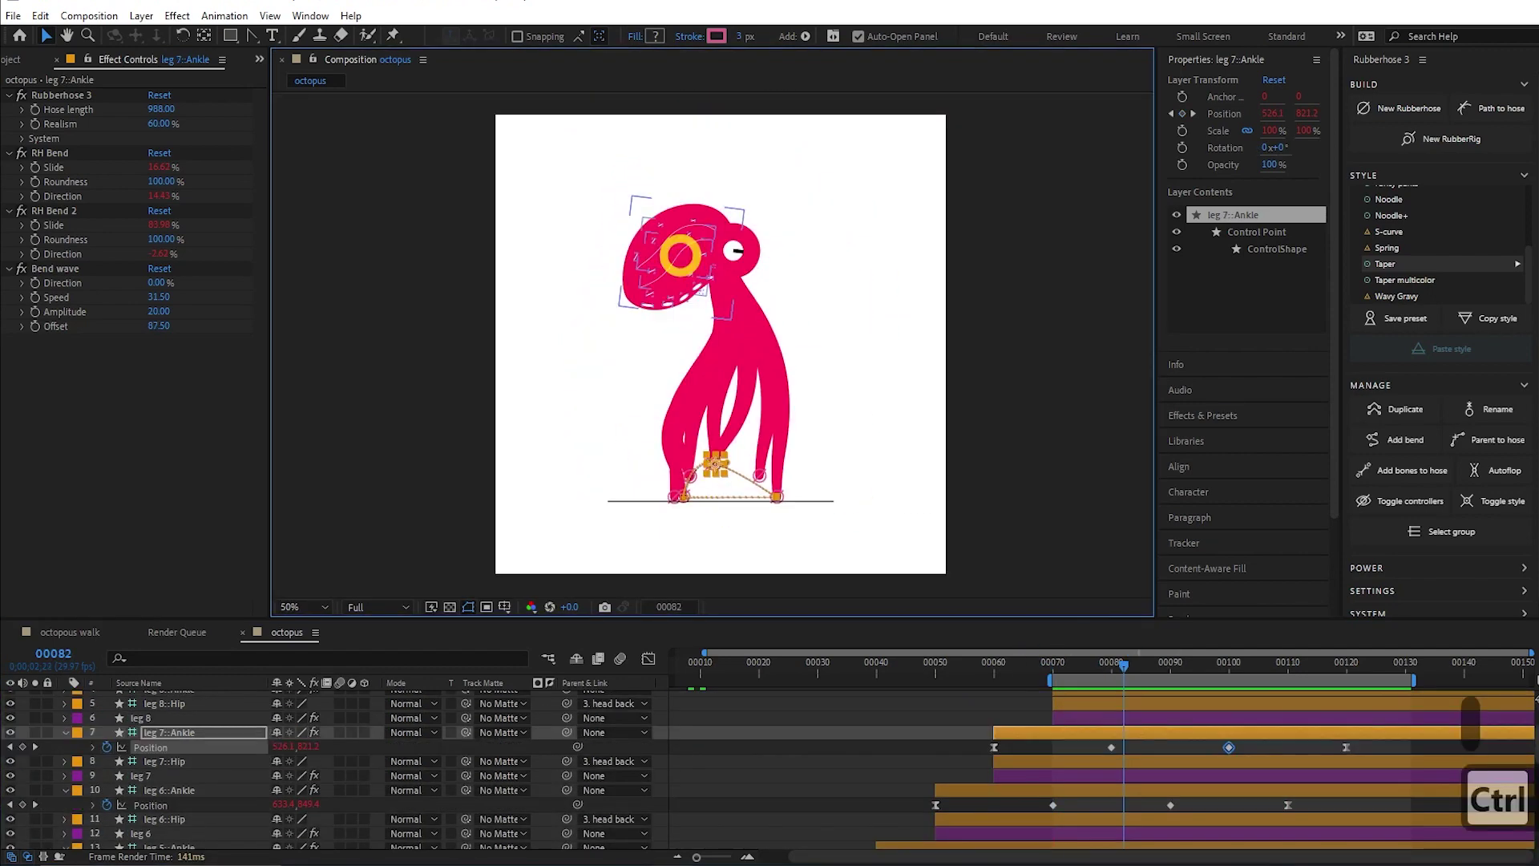
Add a position keyframe to the head back layer at frame 70, and lower it to y 342.5 at frame 100.
ctrl+click(737, 251)
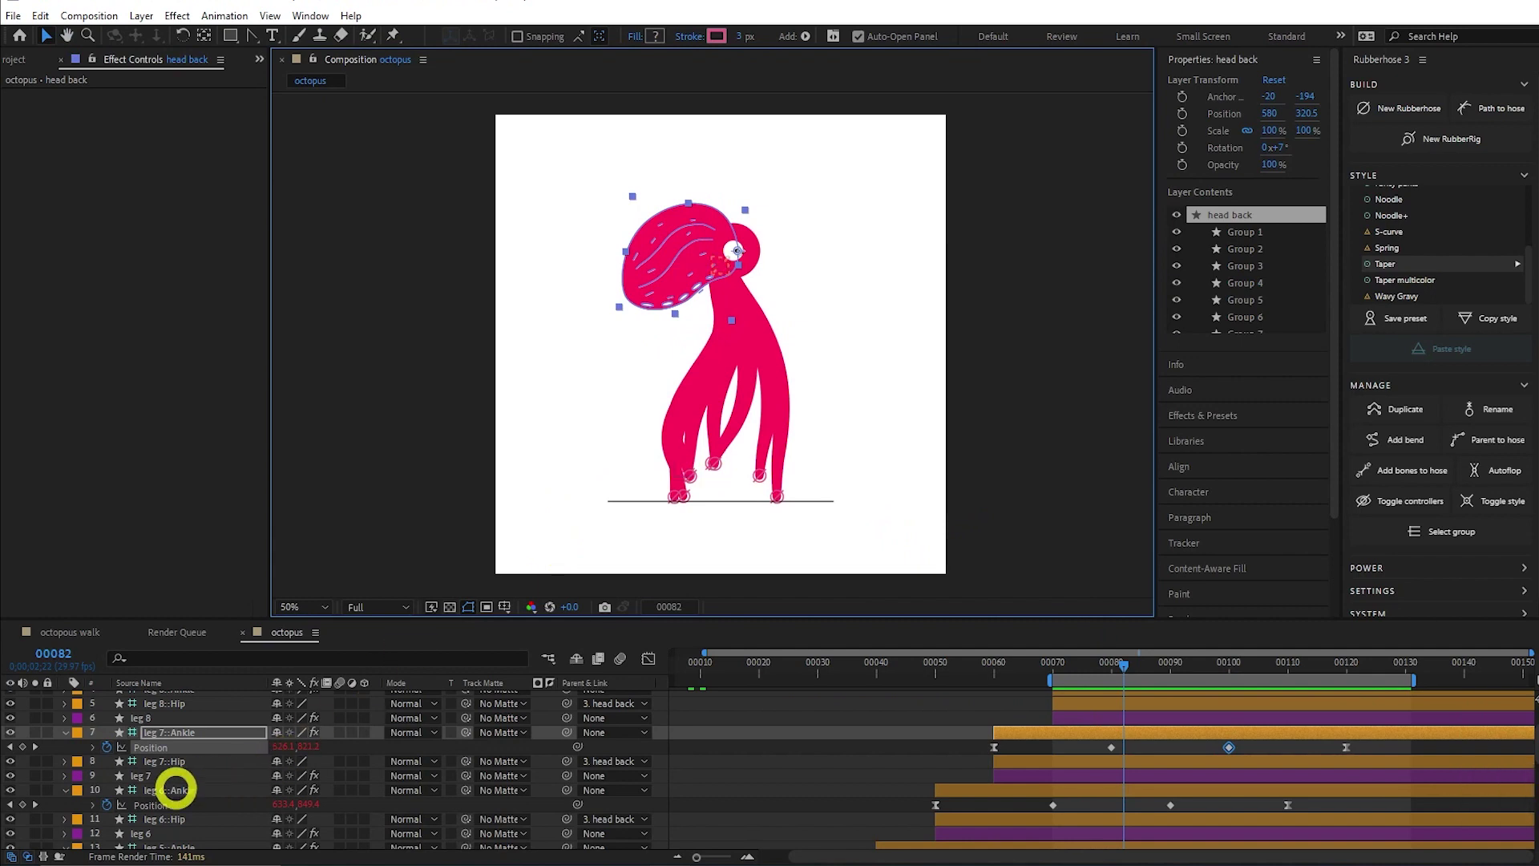
scroll(172, 783, down, 6)
scroll(213, 754, up, 10)
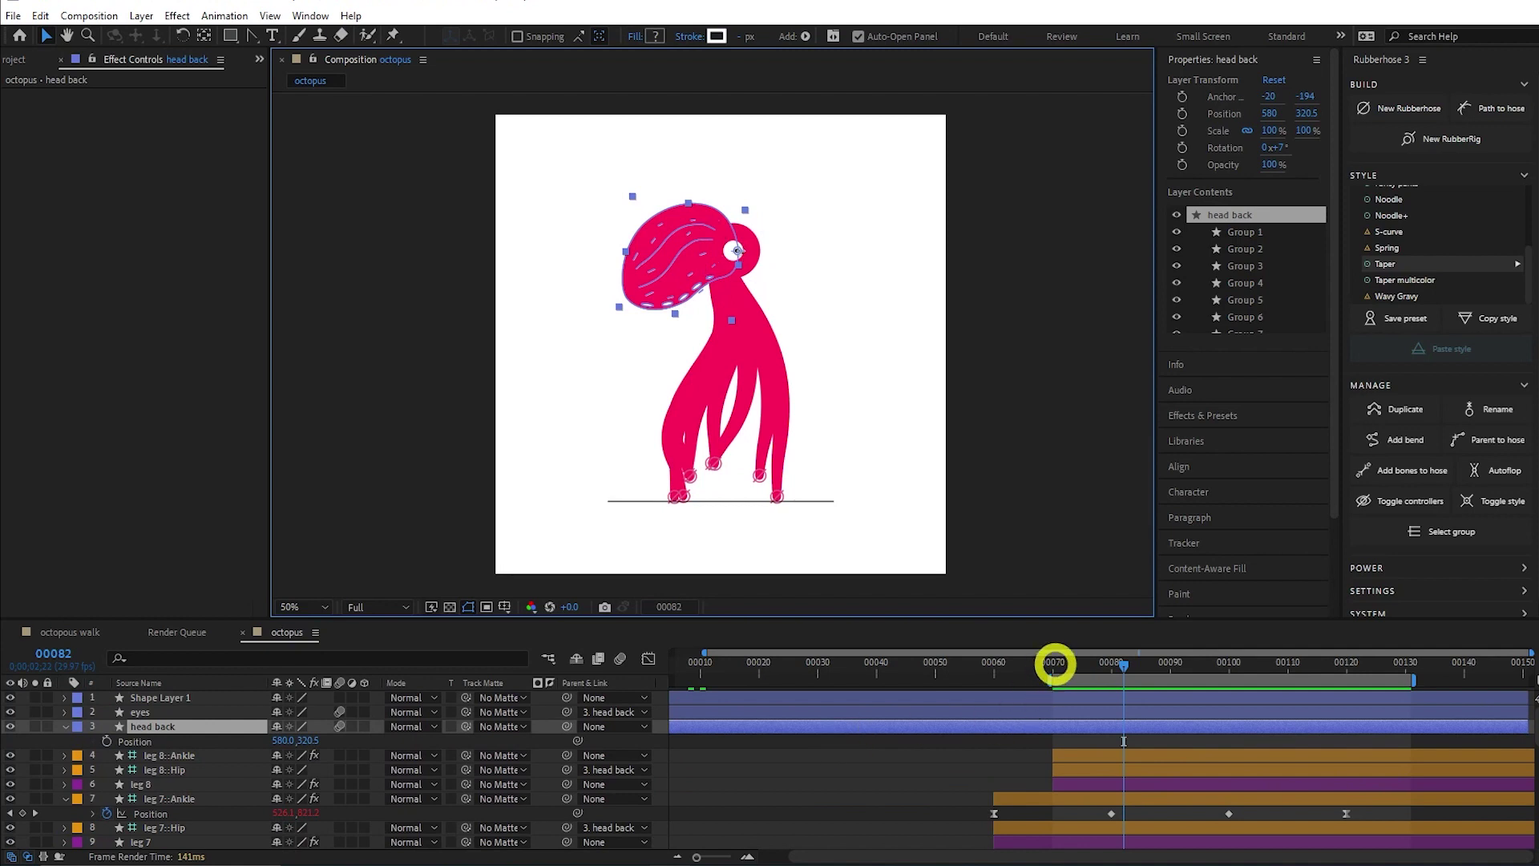
click(1055, 663)
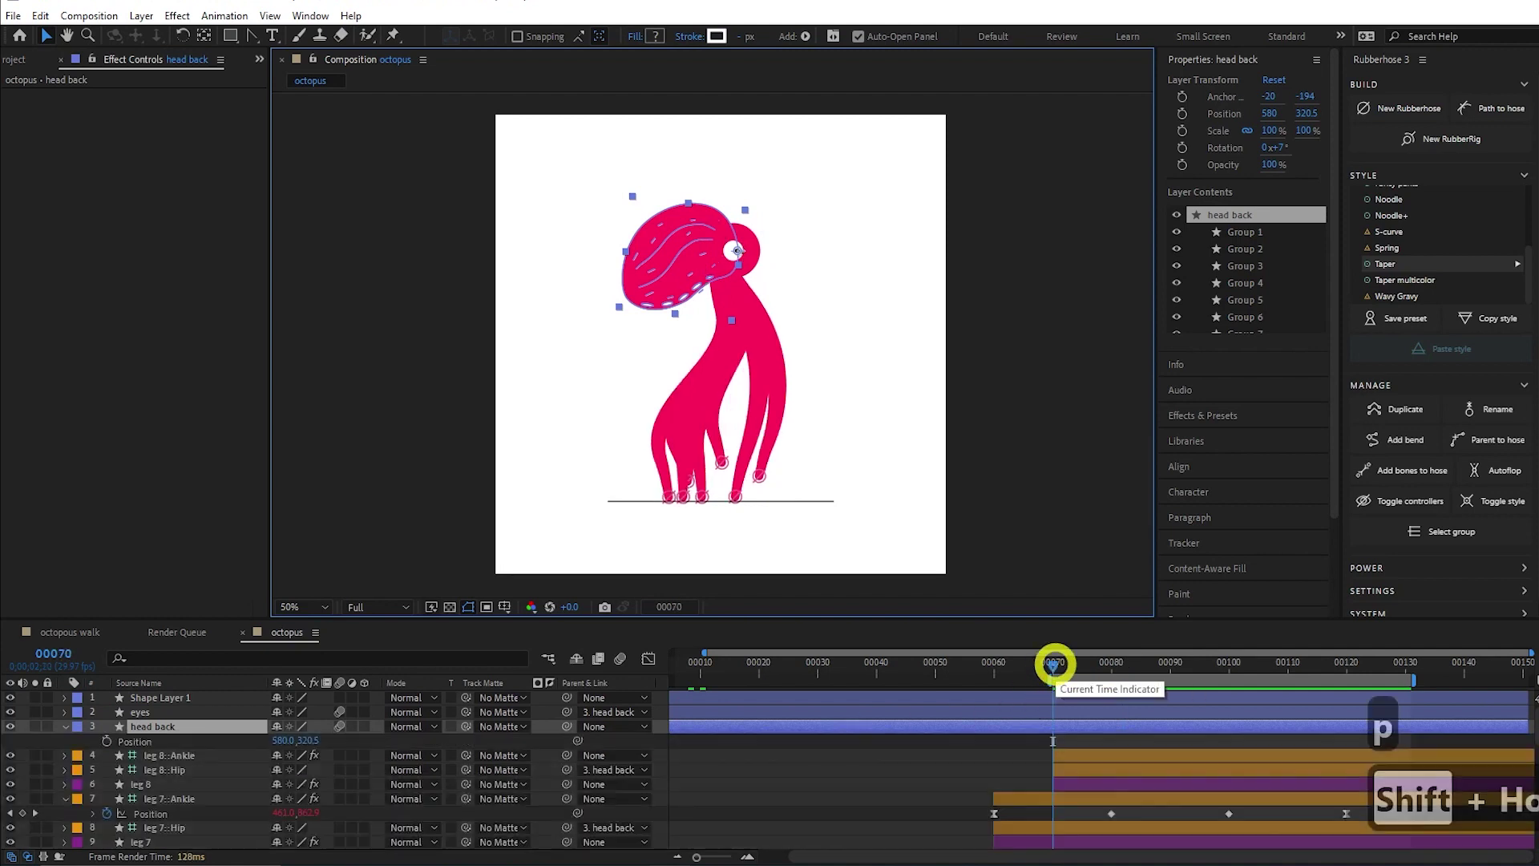
click(107, 740)
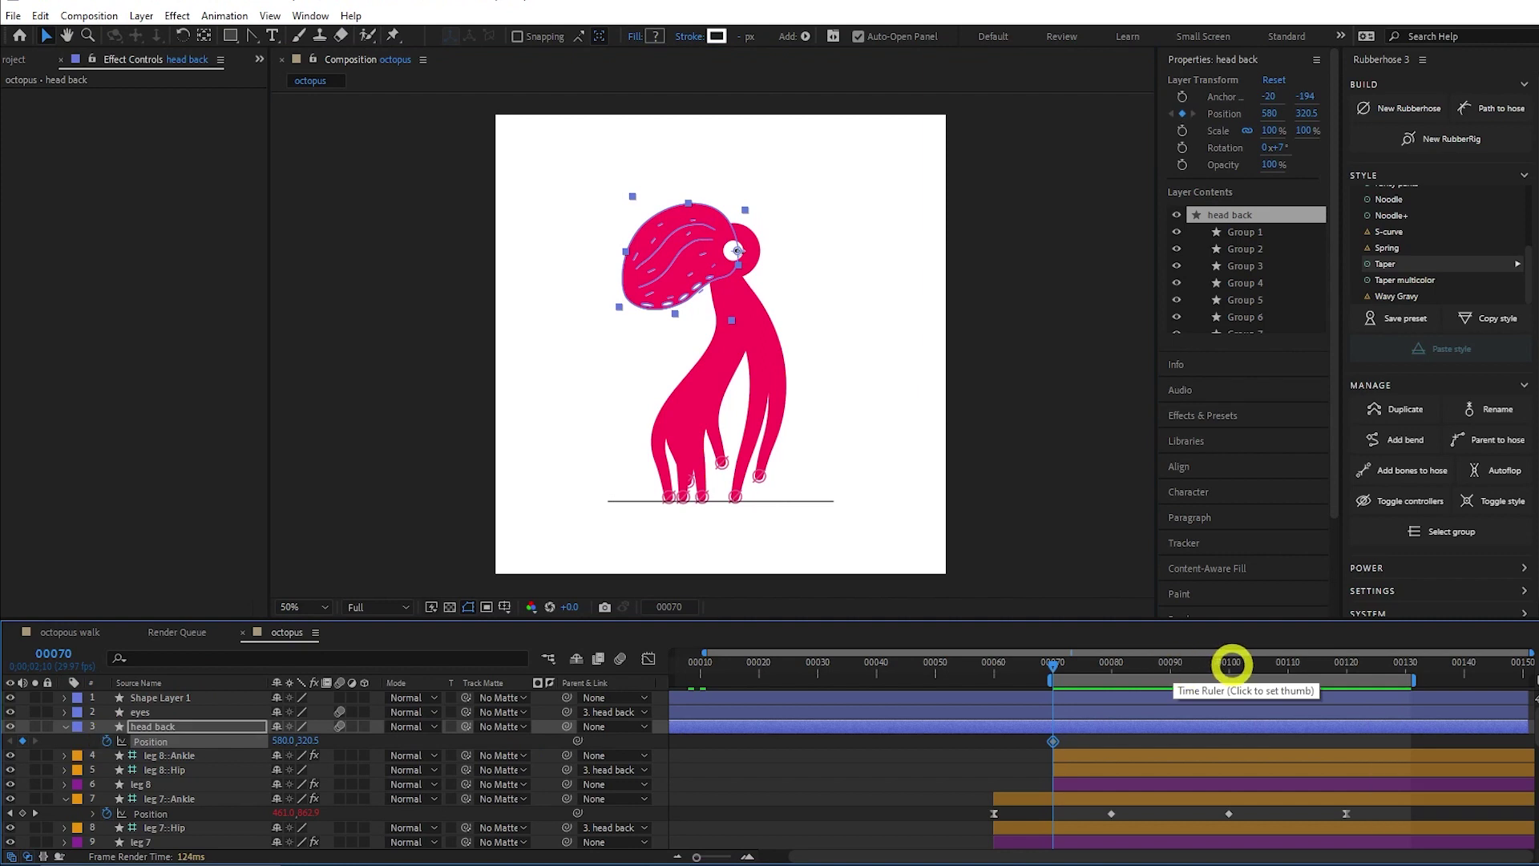
click(1229, 663)
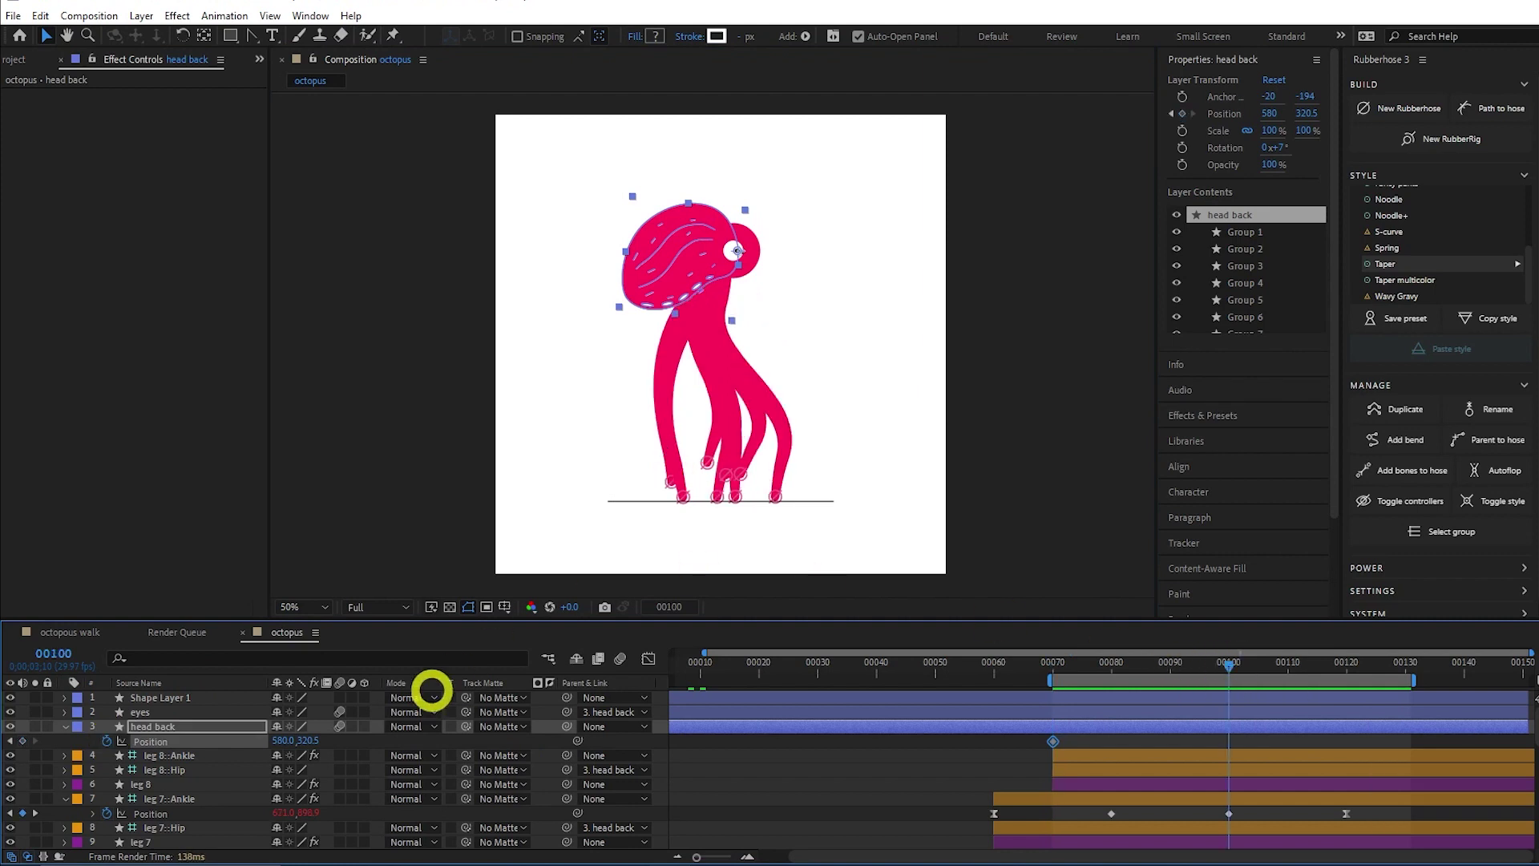
drag(320, 744, 329, 744)
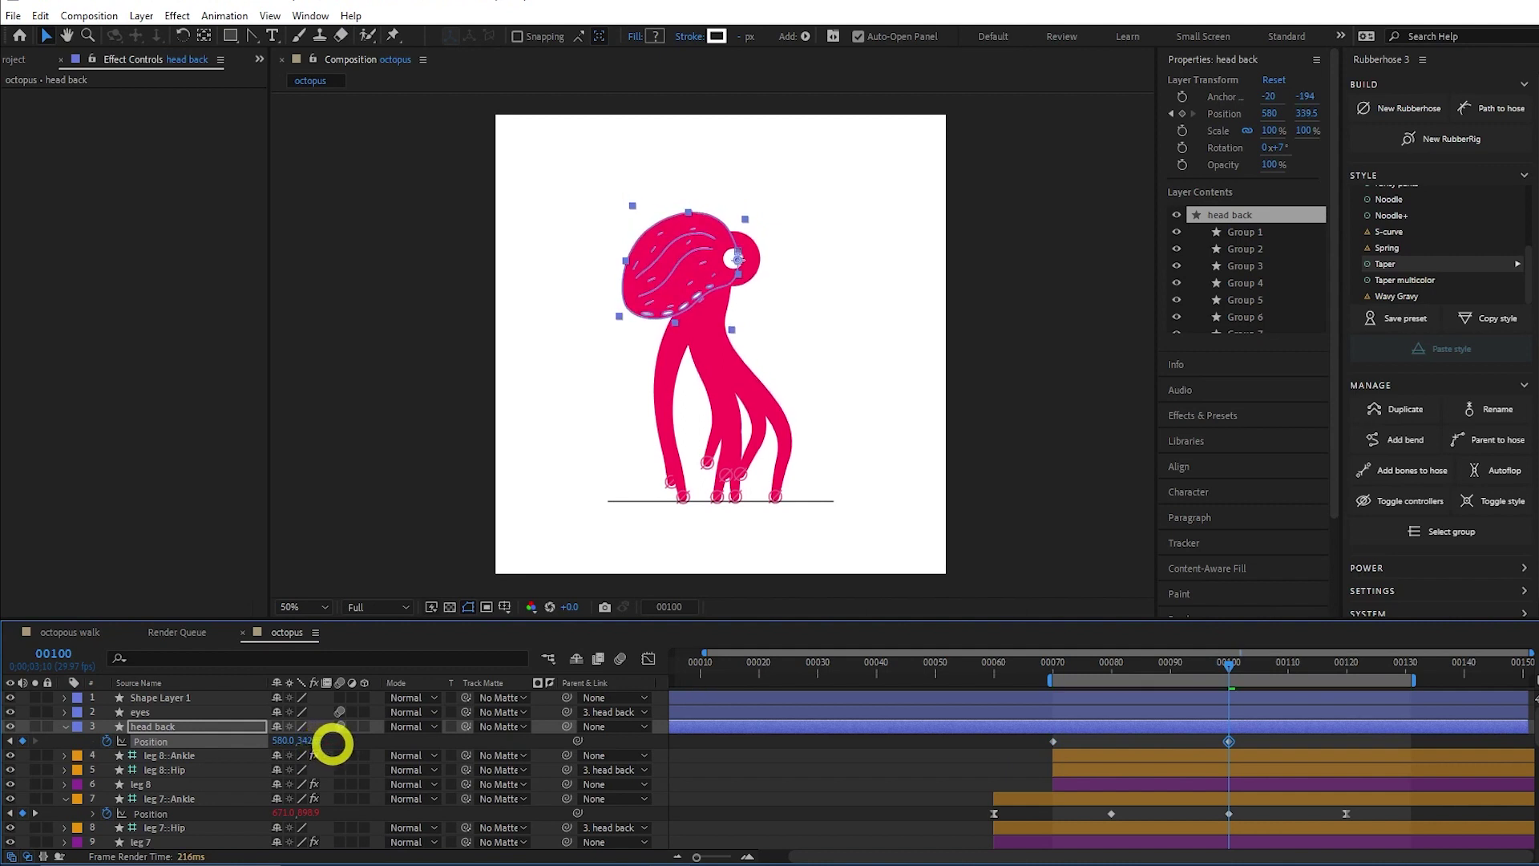
Copy the head back position keyframe from frame 70 to frame 130 and play the loop.
click(1053, 742)
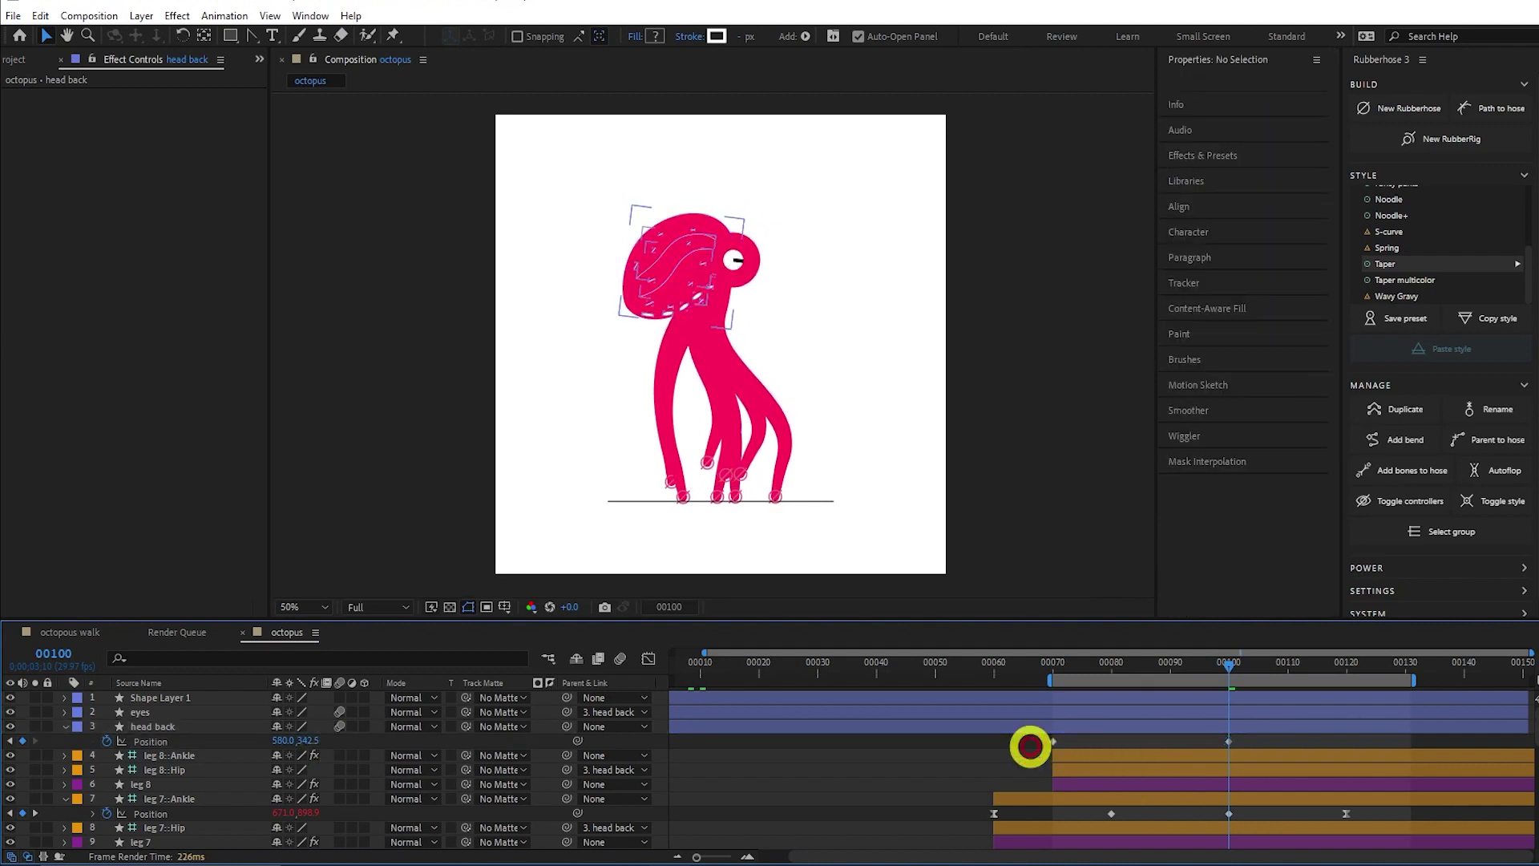
key(ctrl+c)
click(1404, 668)
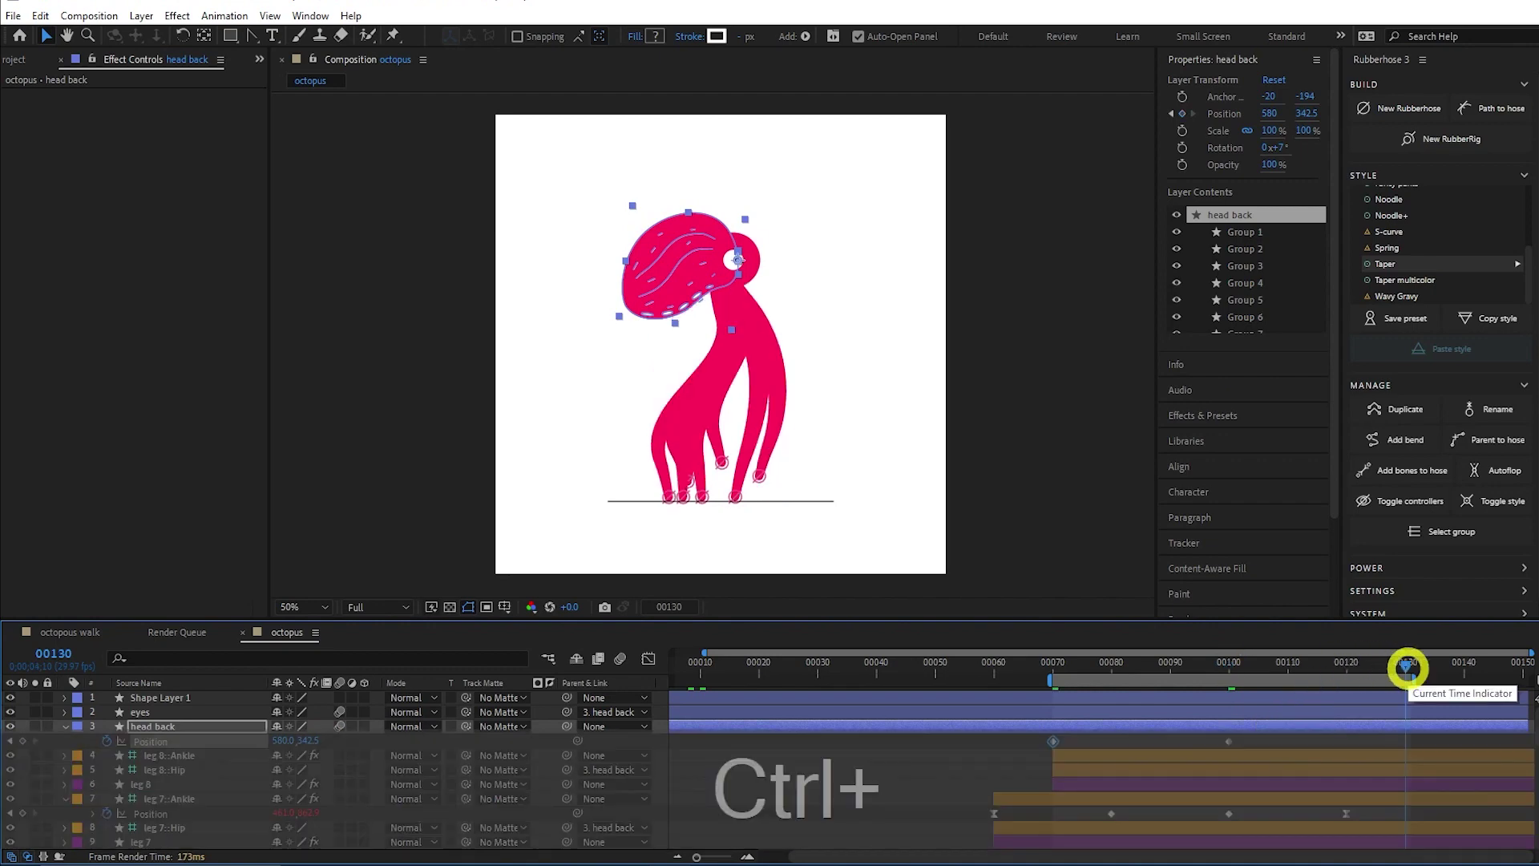
key(ctrl+v)
key(space)
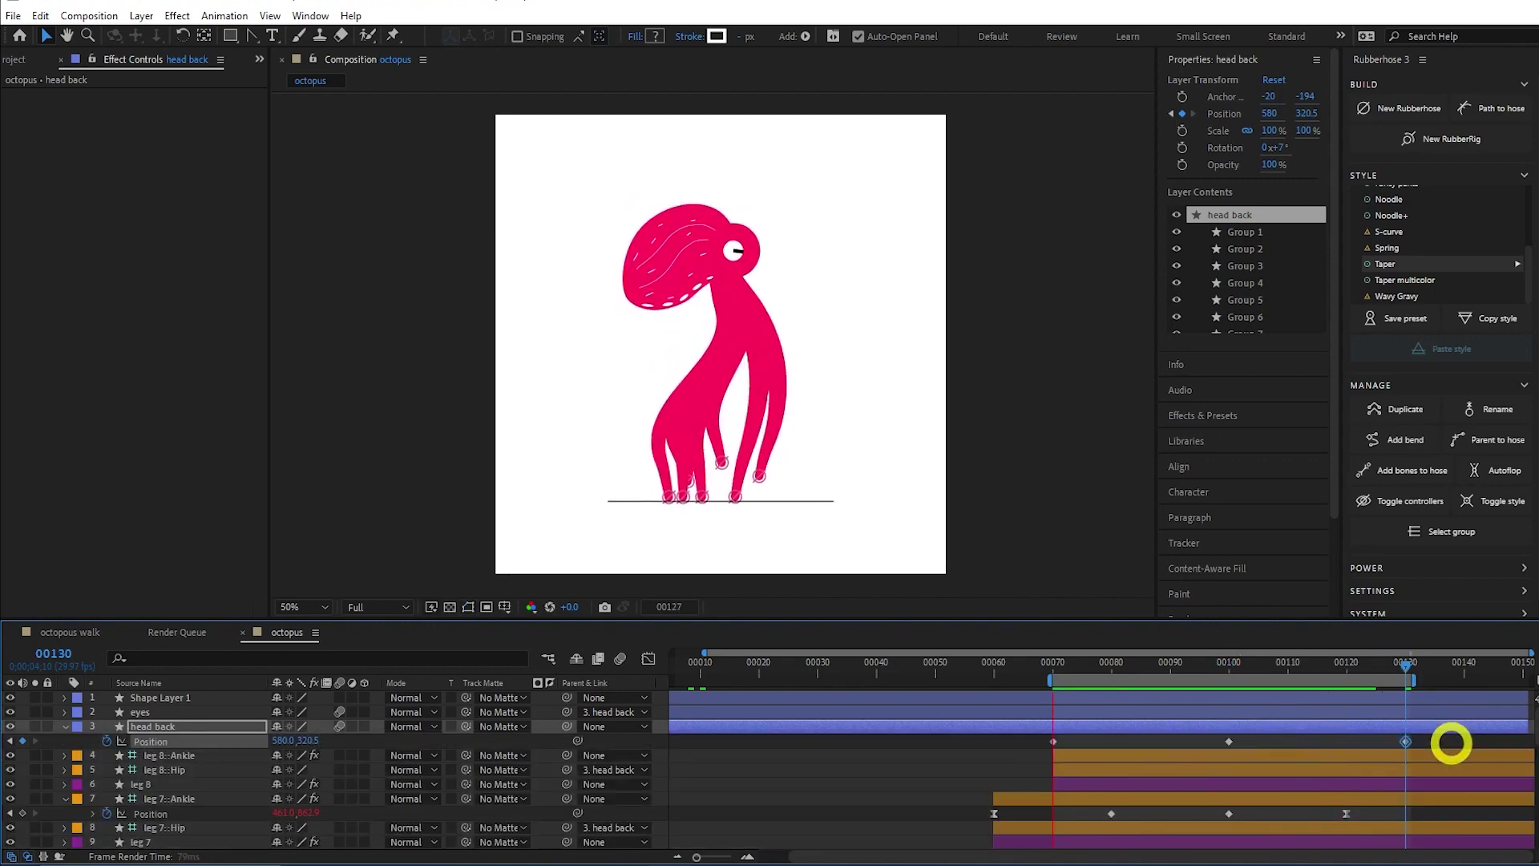
Apply Easy Ease to all three head back position keyframes and lower the head to y 362.5 at frame 100.
drag(1443, 739, 1022, 760)
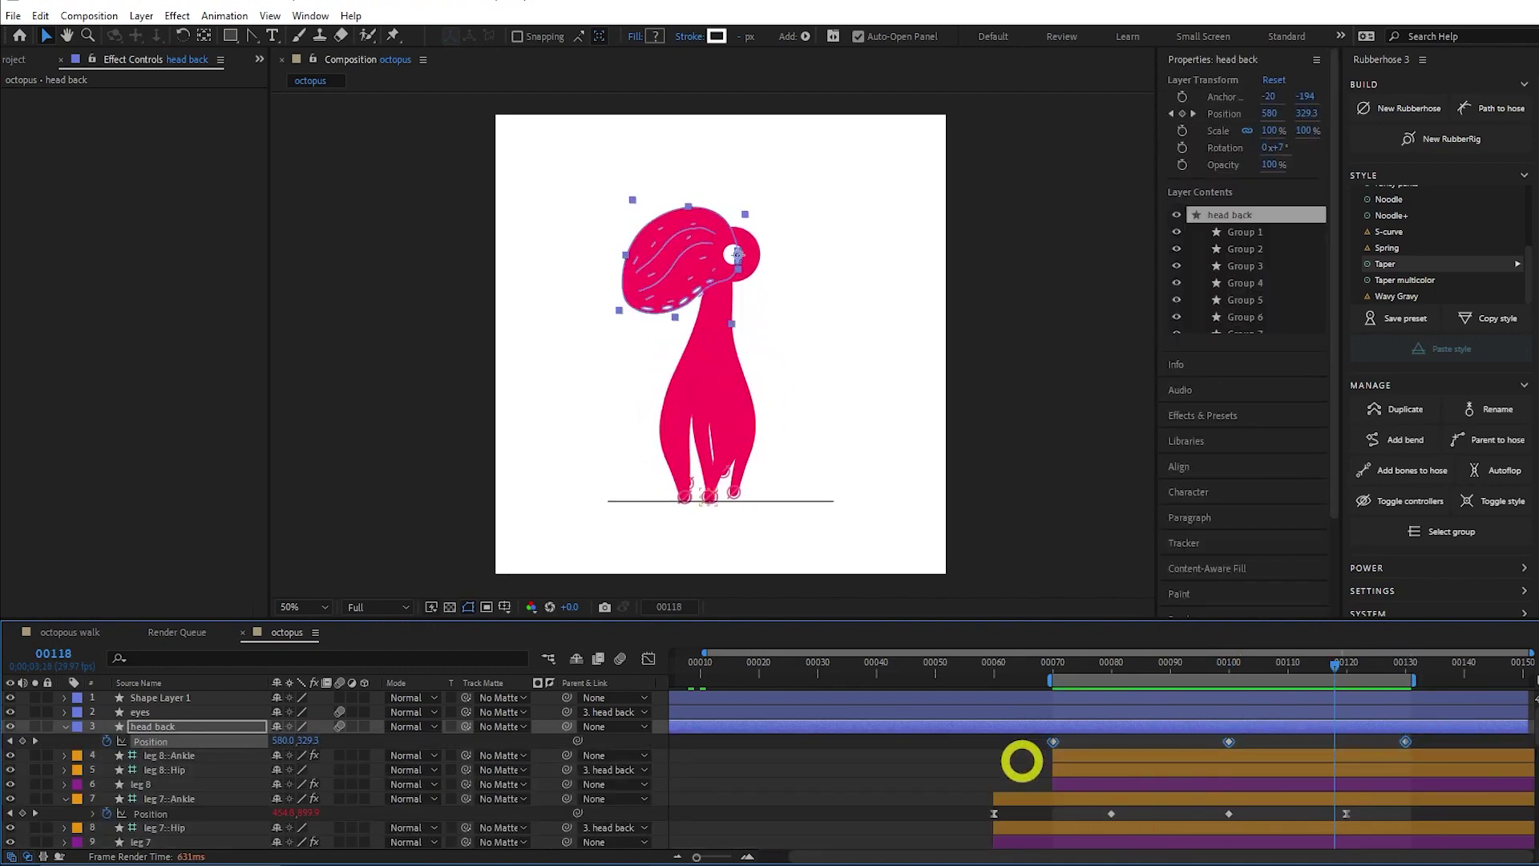
shift+click(1232, 669)
click(1289, 732)
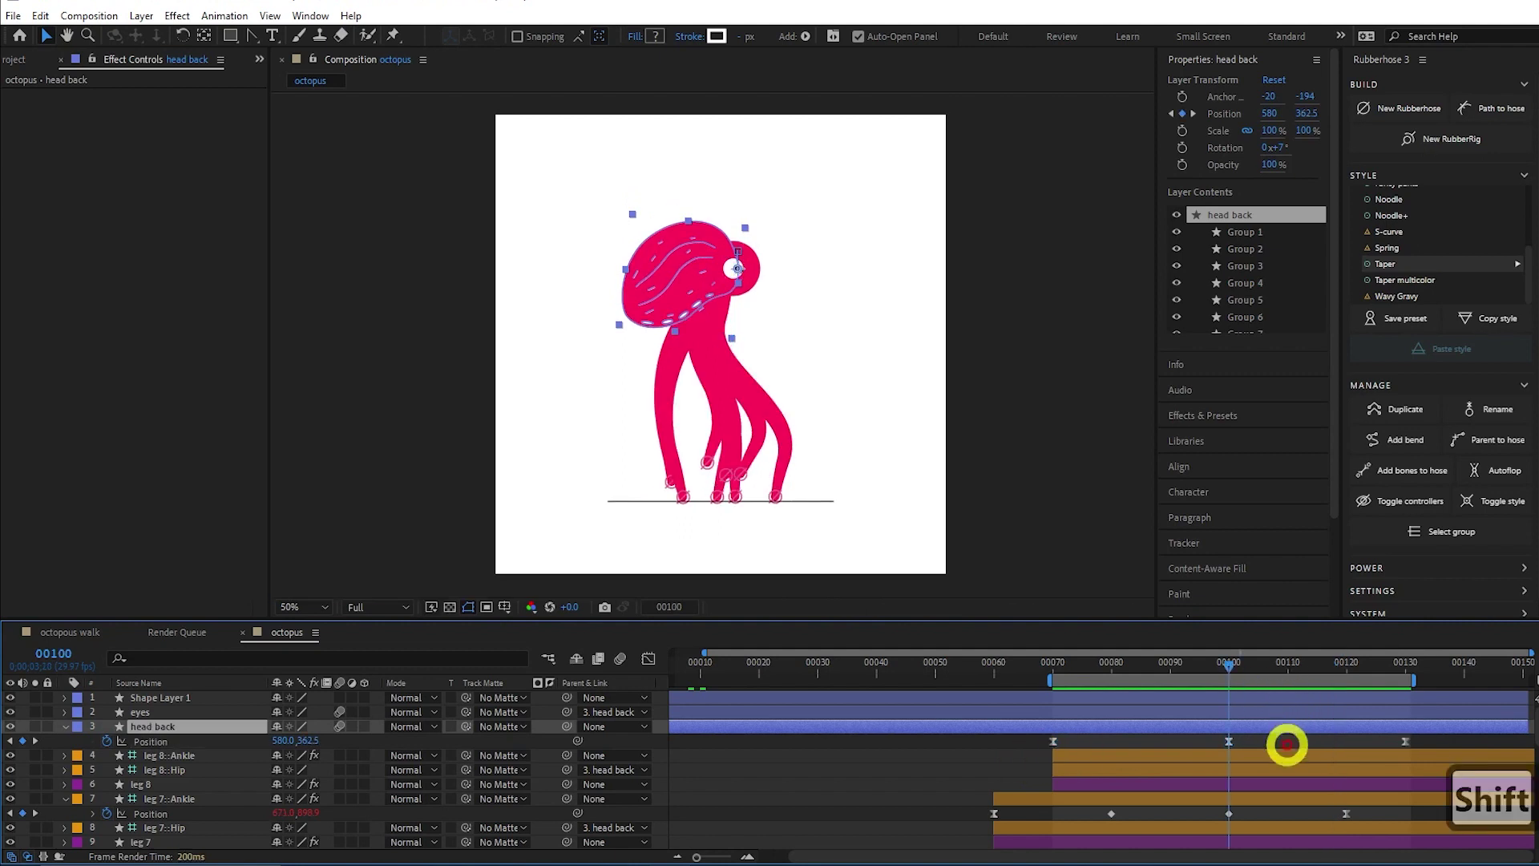
Compress the timing of the three head back position keyframes so they fall at frames 70, 85 and 100.
click(1287, 745)
drag(1278, 739, 1044, 748)
drag(1406, 741, 1235, 746)
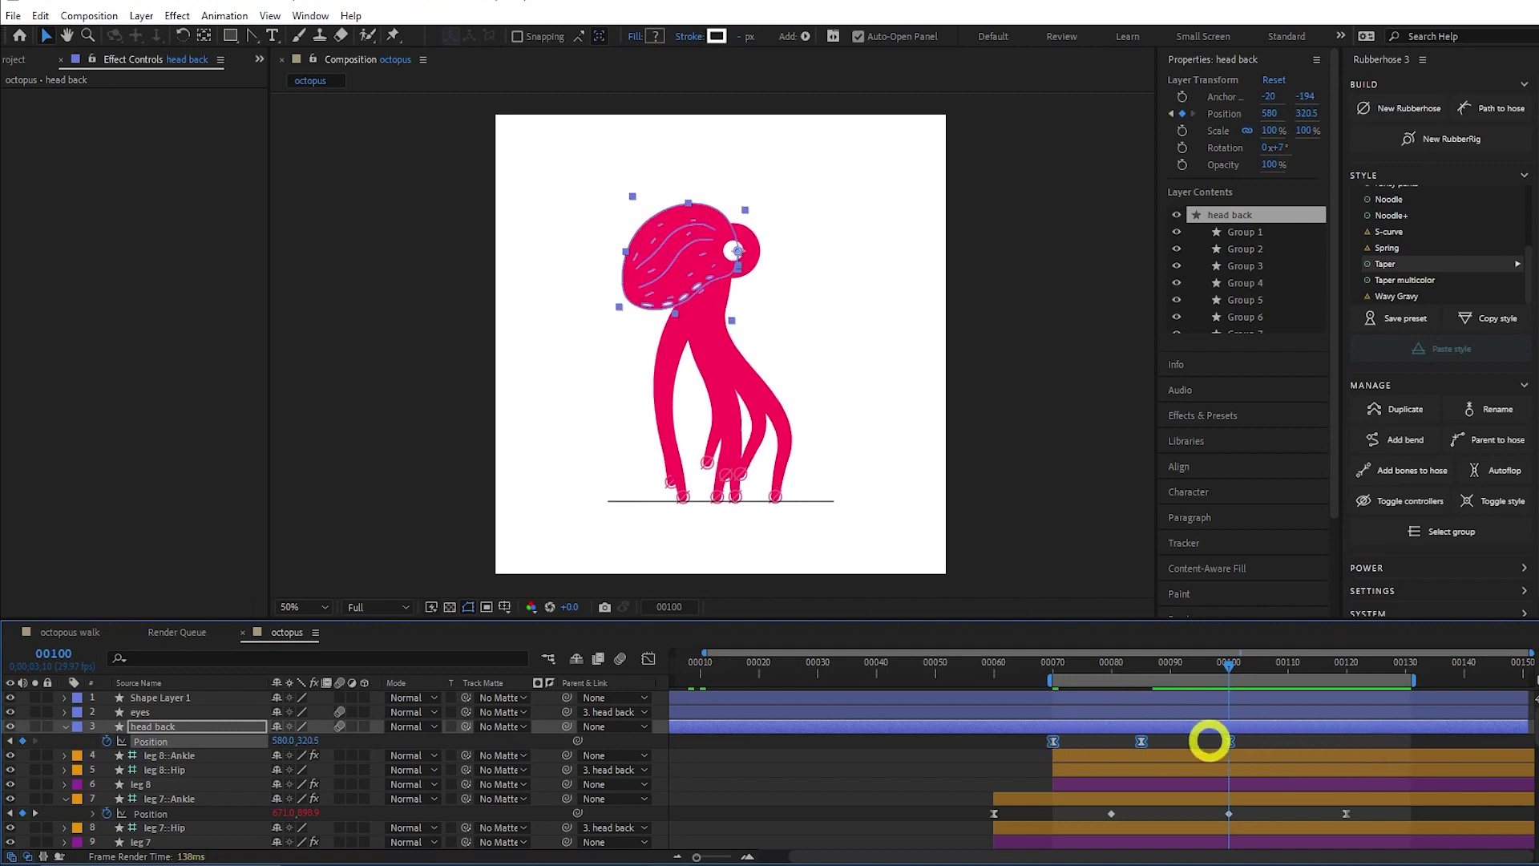
click(1209, 741)
click(1371, 732)
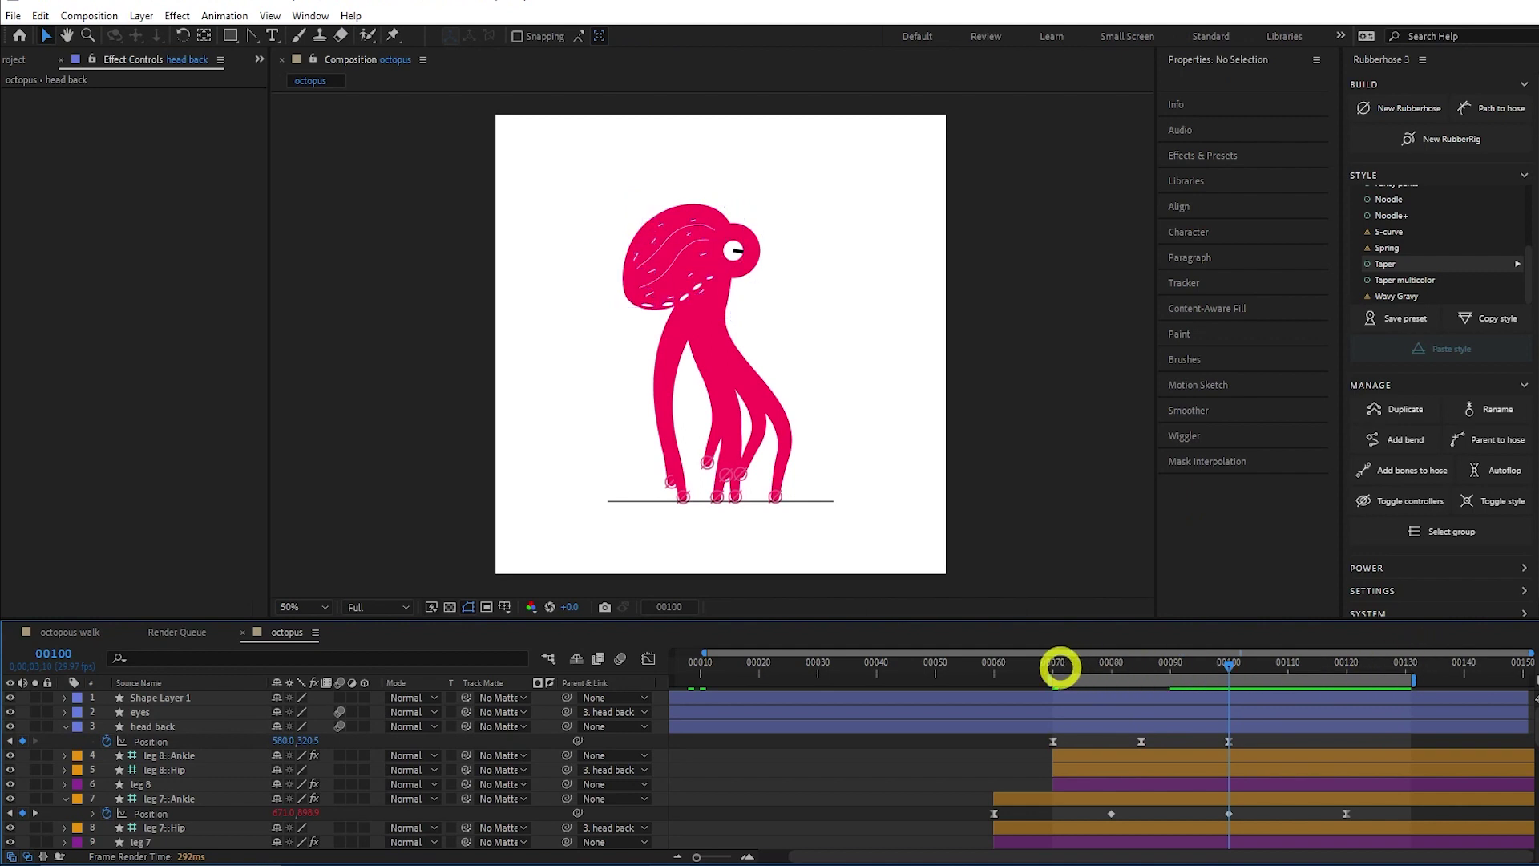
Add the expression loopOut() to the head back position and preview the repeating bob from frame 70.
alt+click(108, 739)
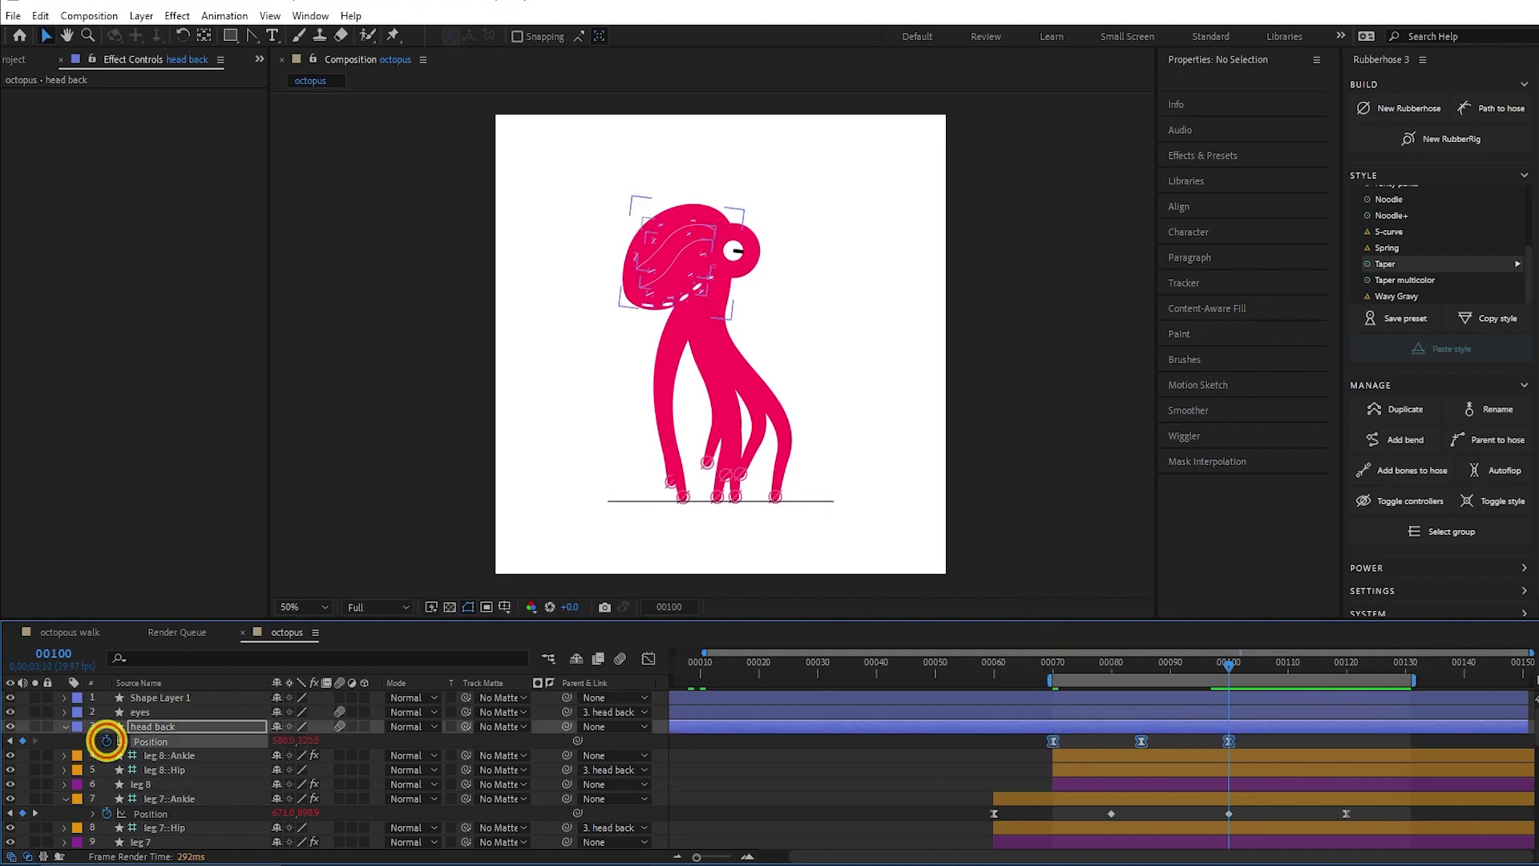
text(loopOut())
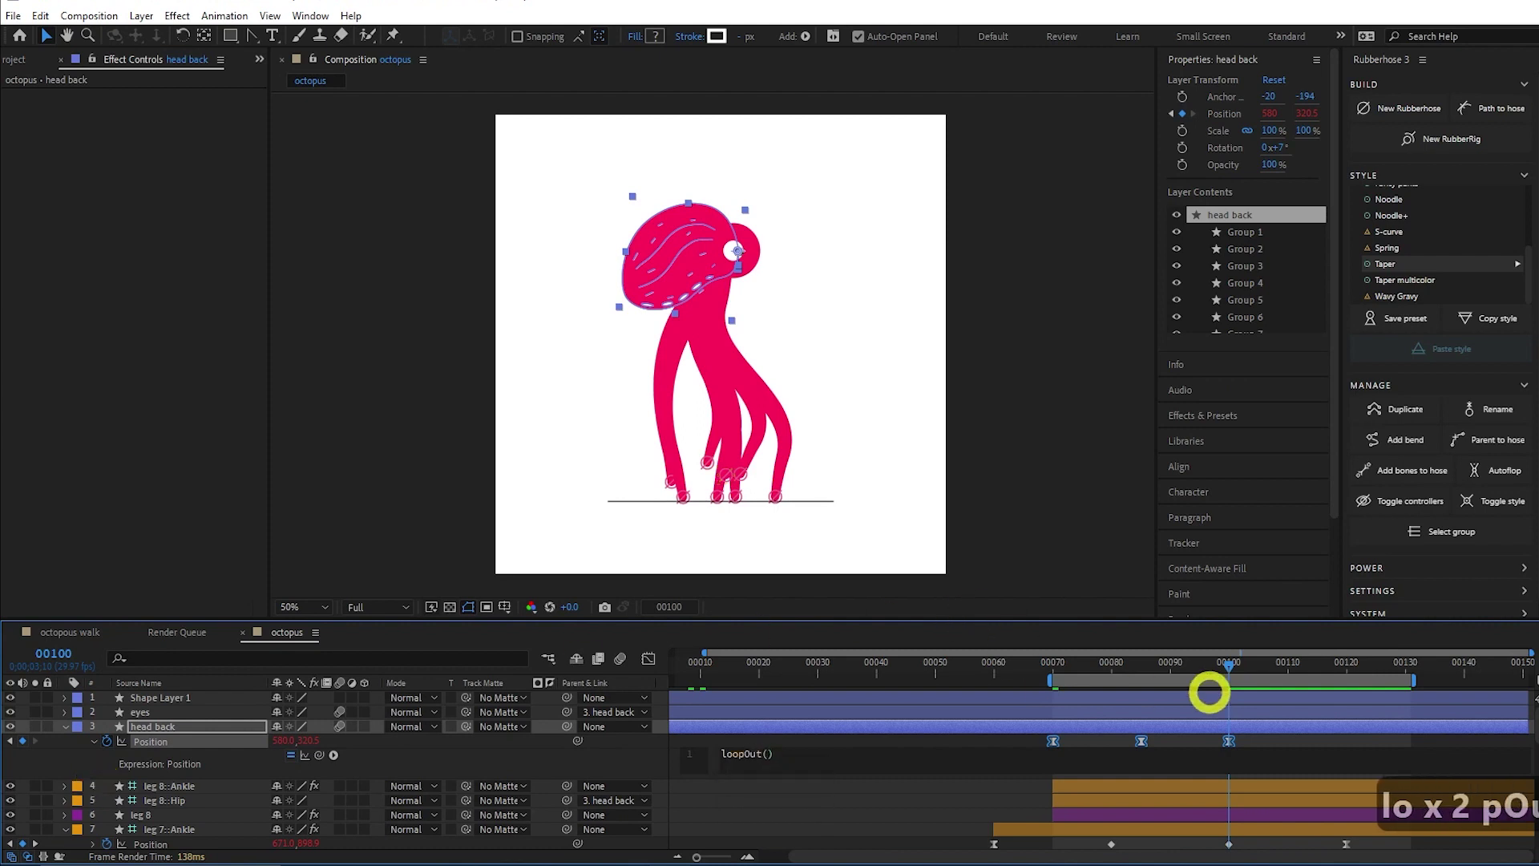
click(1225, 669)
drag(1219, 670, 1092, 674)
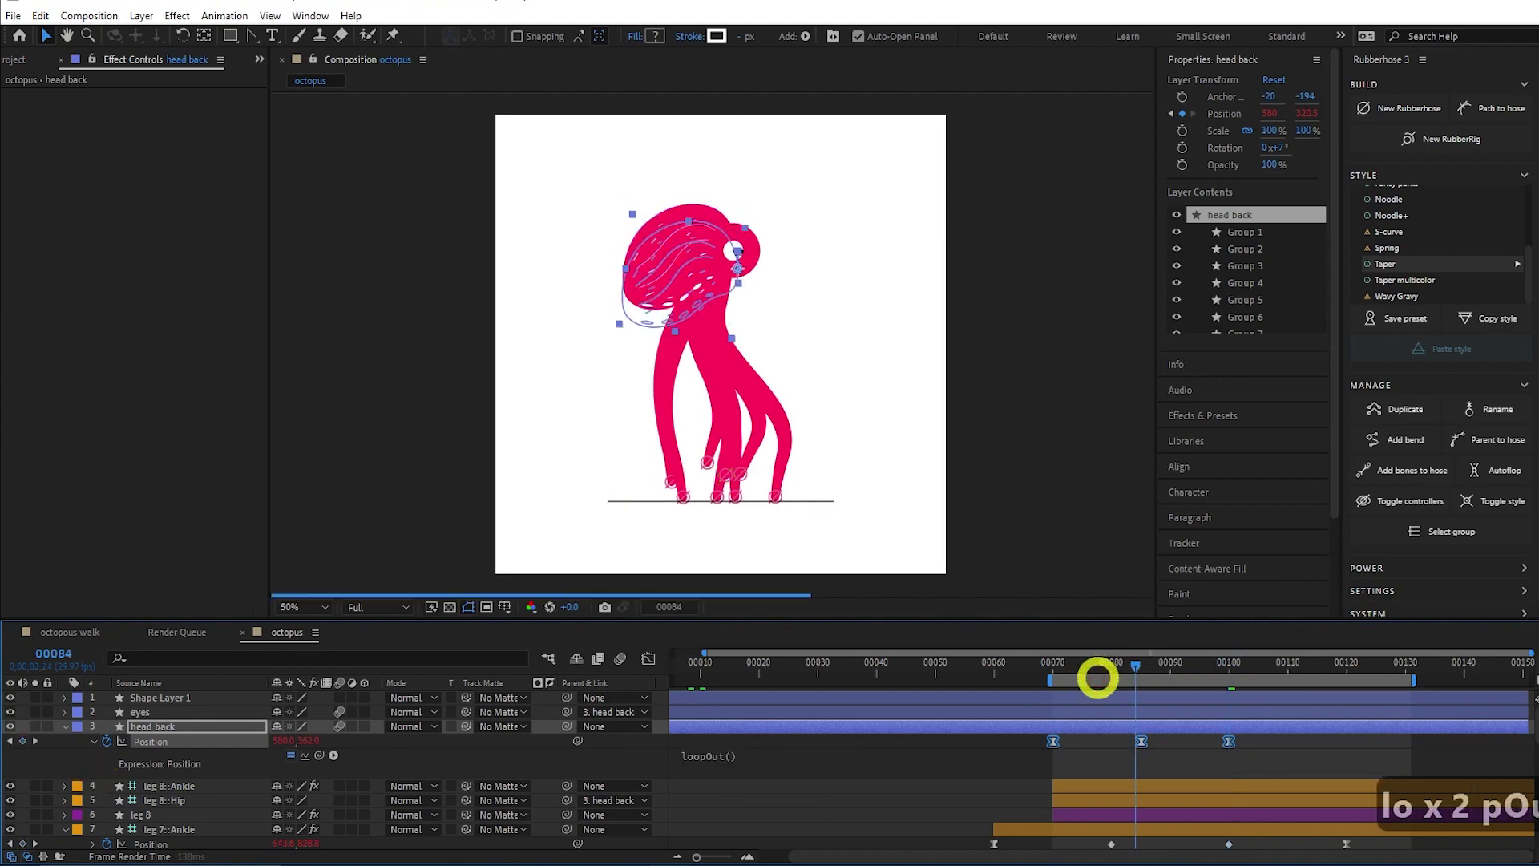
key(shift+Home)
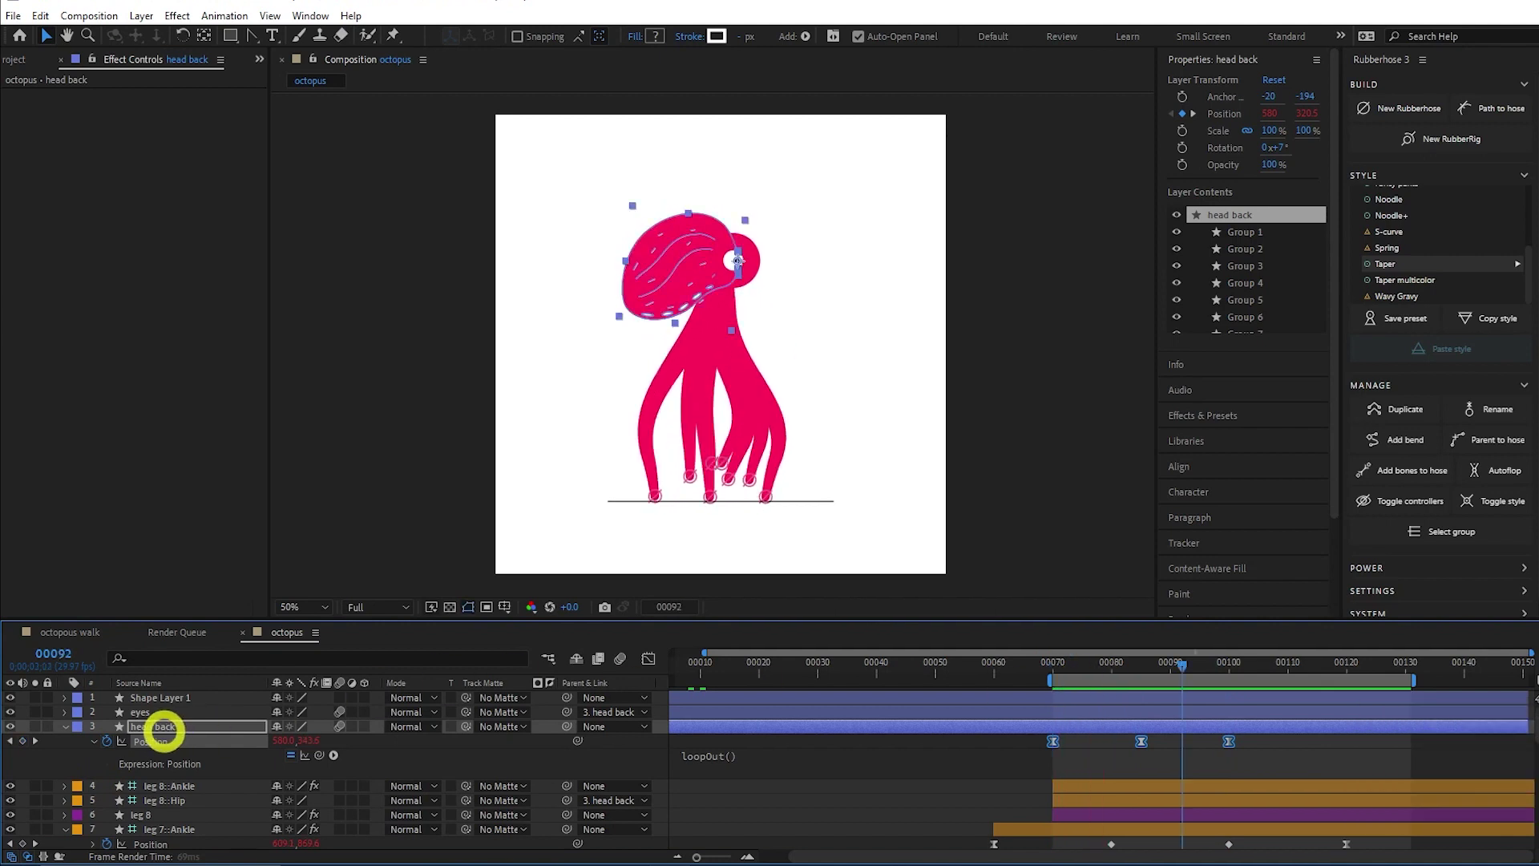
Add a head back rotation keyframe at frame 70, and set the rotation to -2° at frame 85.
click(154, 730)
key(r)
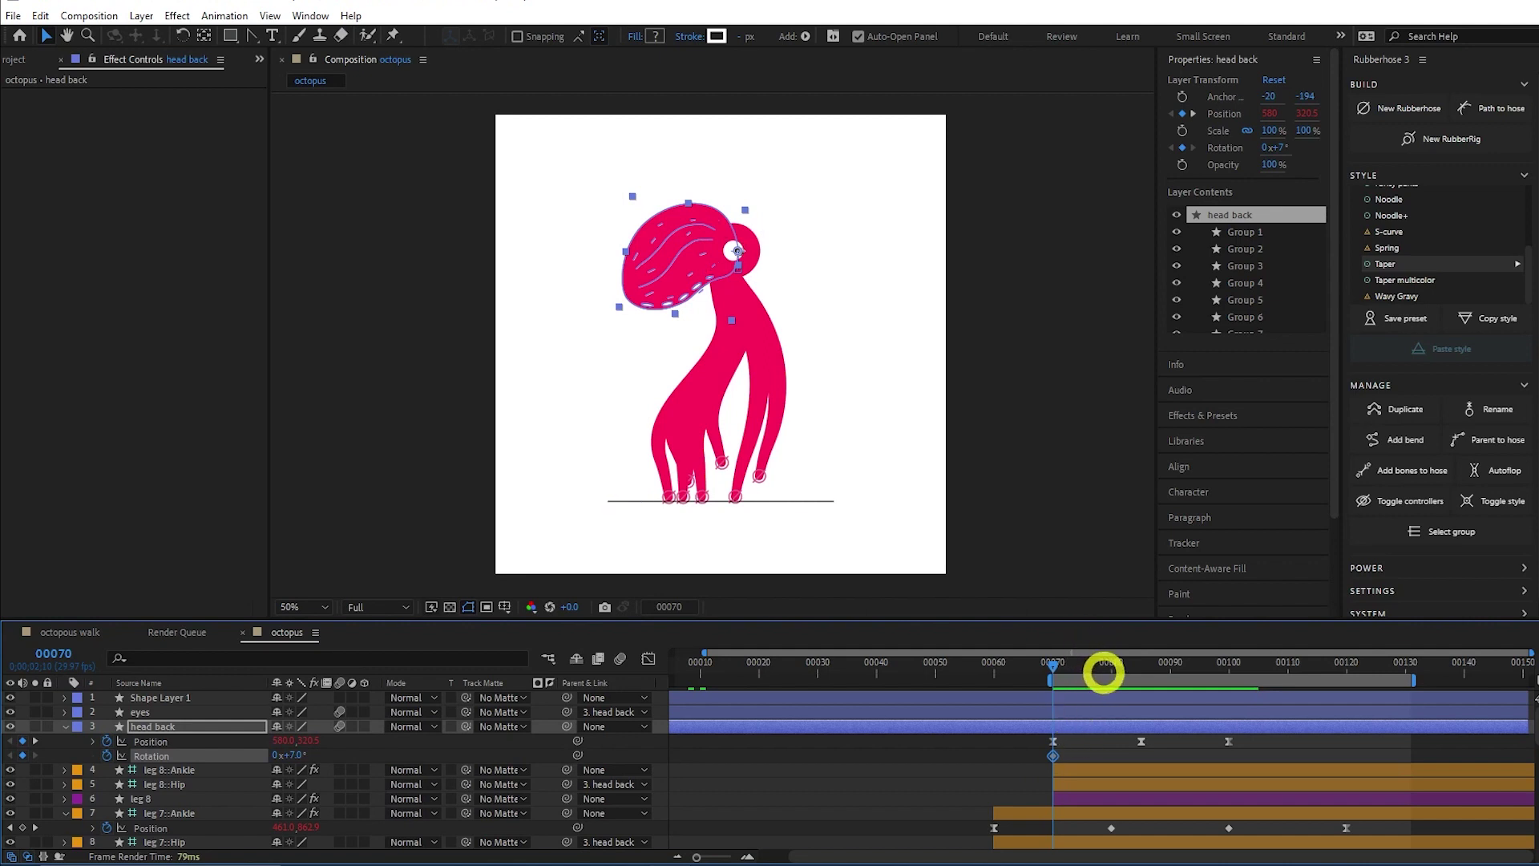
drag(1104, 673, 1141, 667)
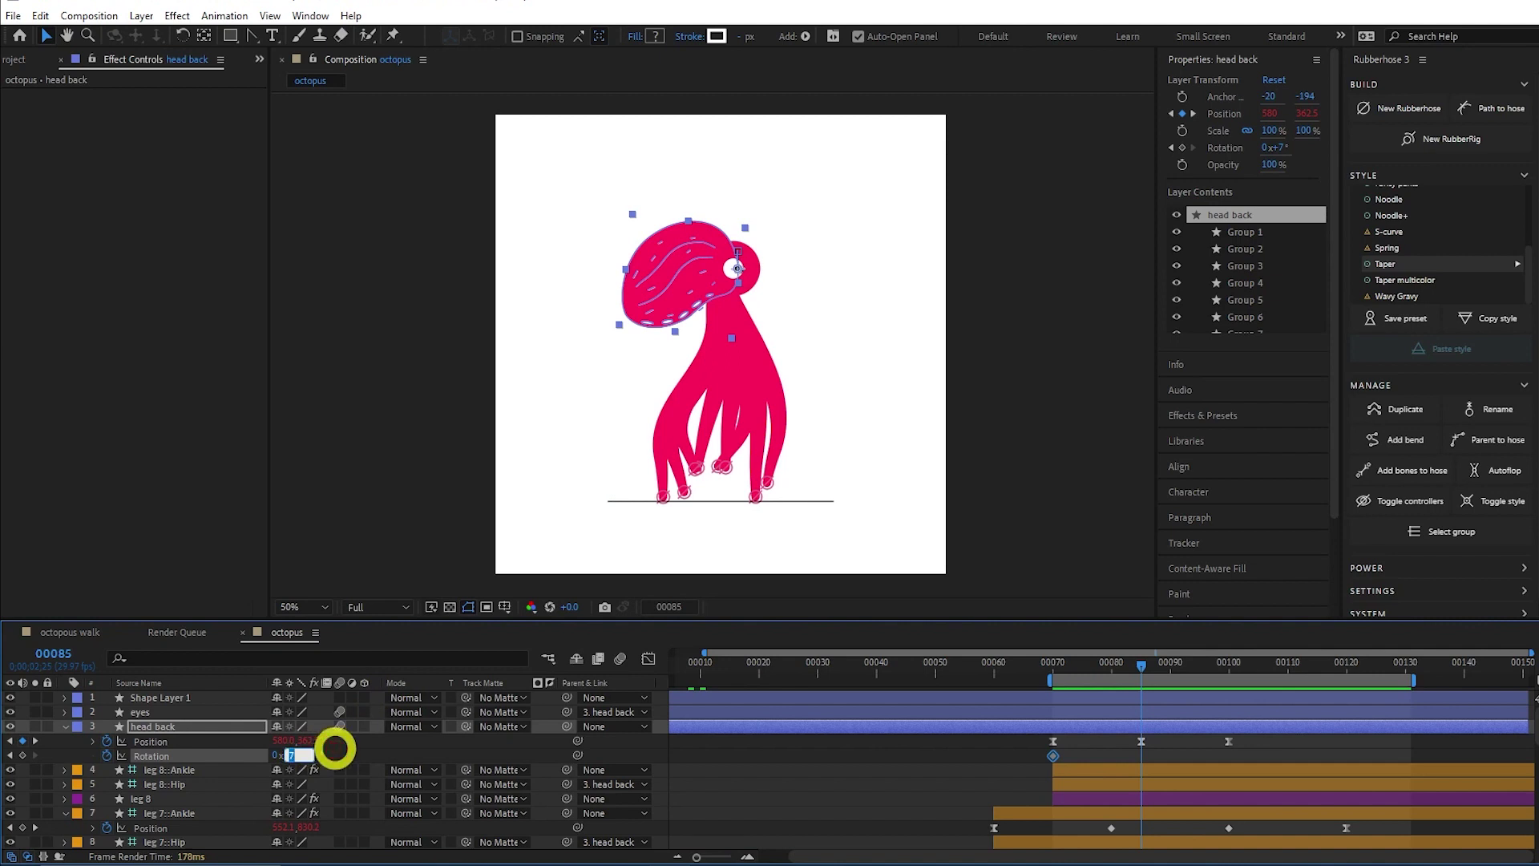
key(Down)
key(Down)
key(Down)
key(Down)
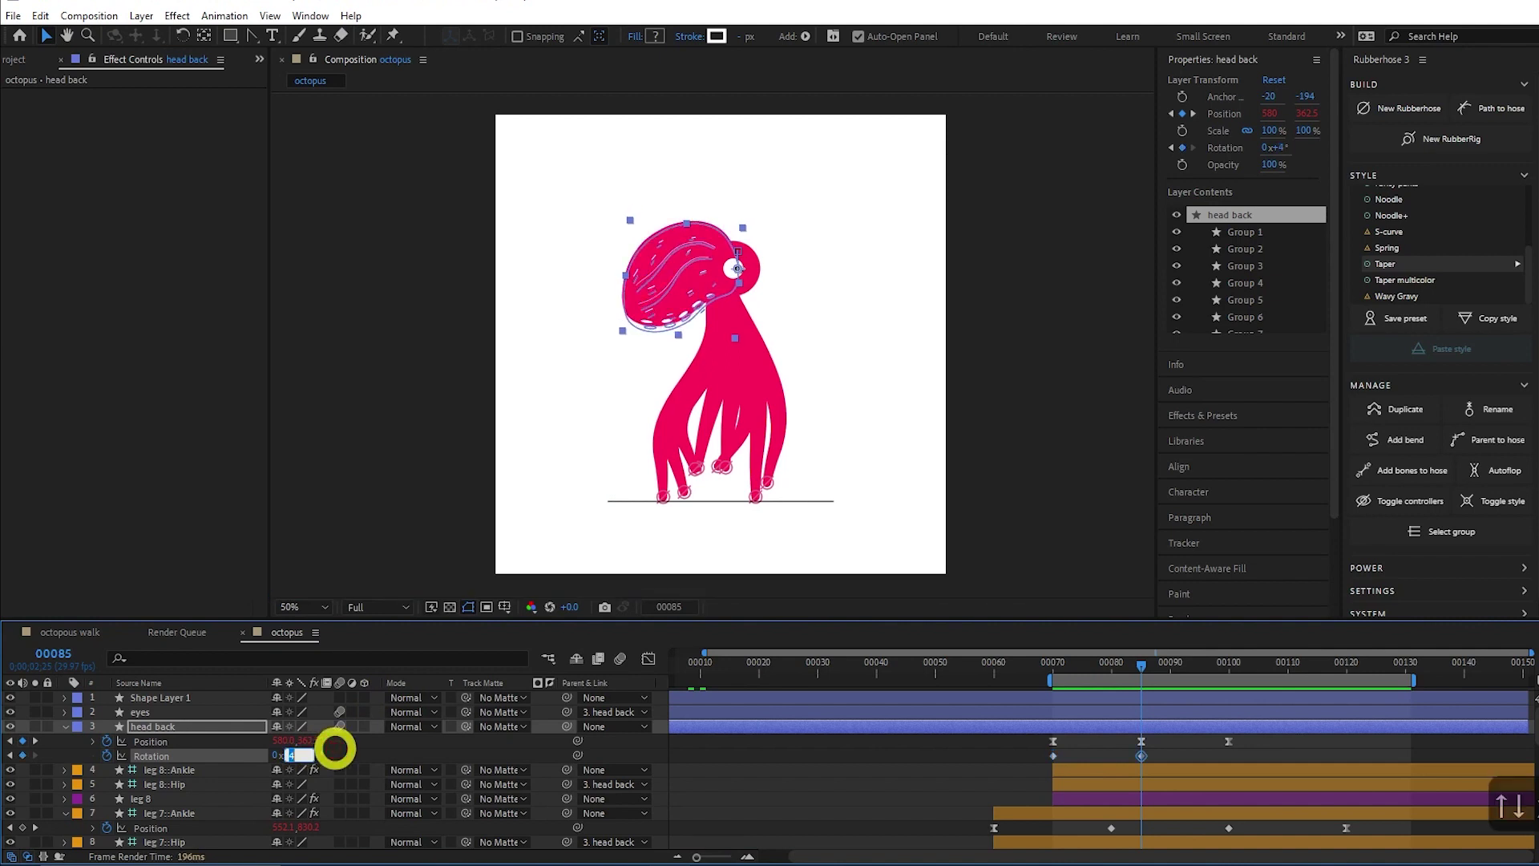
key(Down)
key(Down)
key(Down)
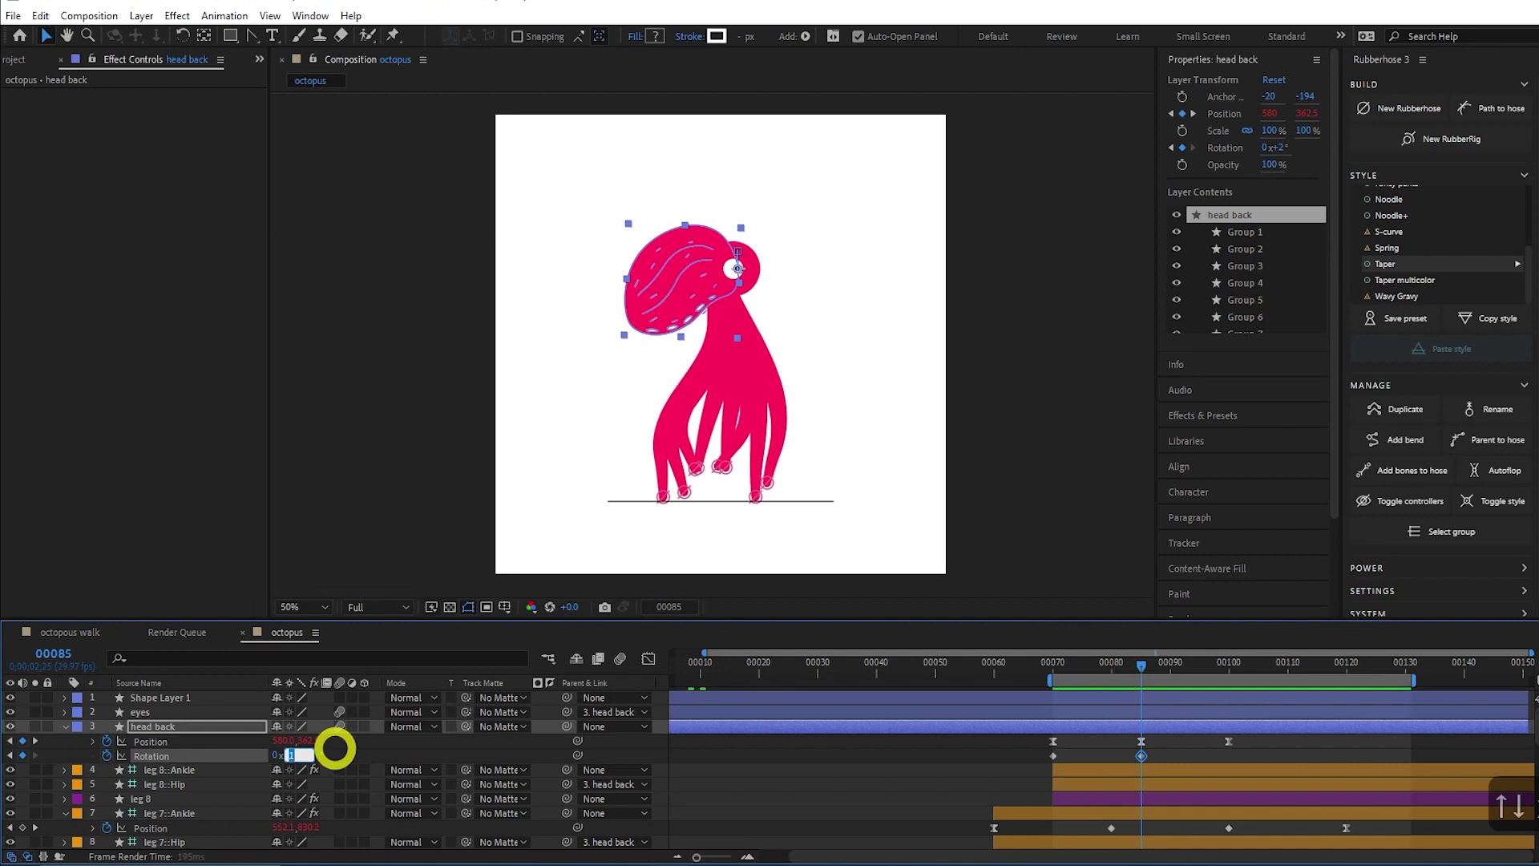
key(Down)
key(Down)
key(Down)
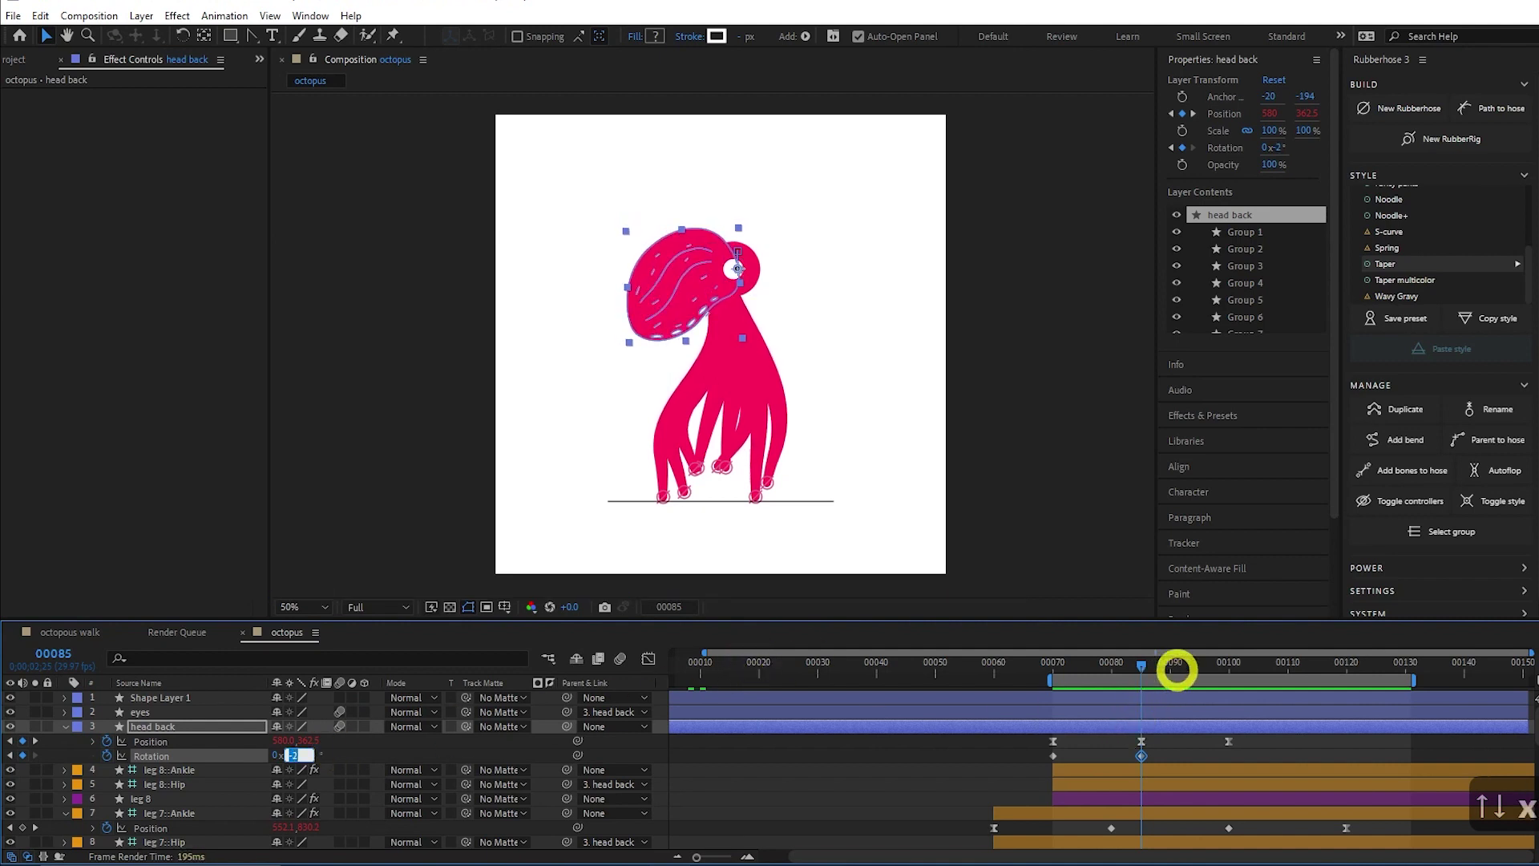
Copy the head back rotation keyframe from frame 70 to frame 100 and raise the copy's rotation to 12°.
drag(1177, 670, 1227, 670)
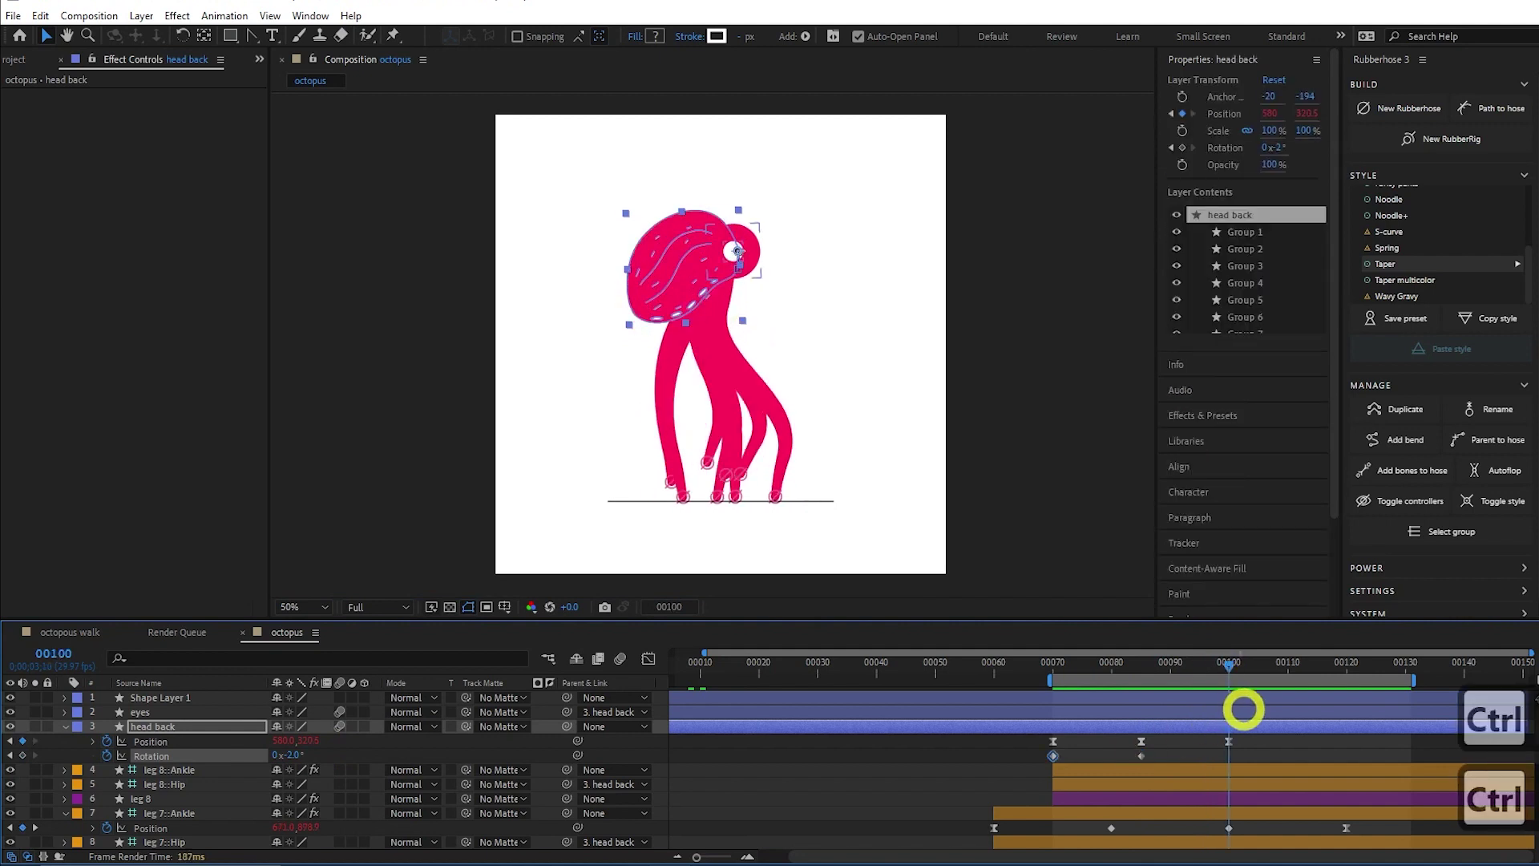
key(ctrl+v)
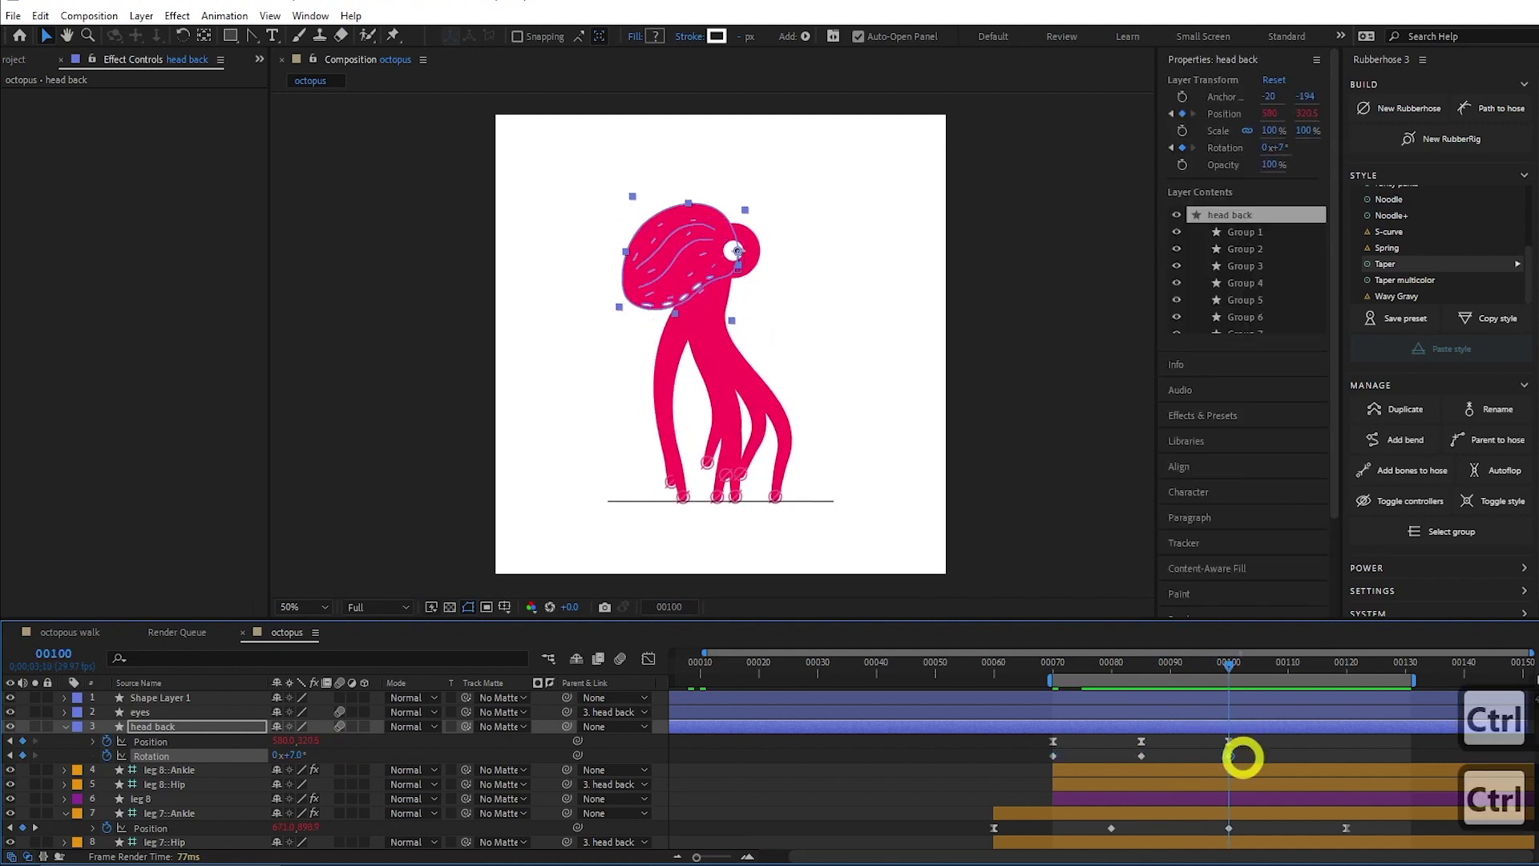
key(equal)
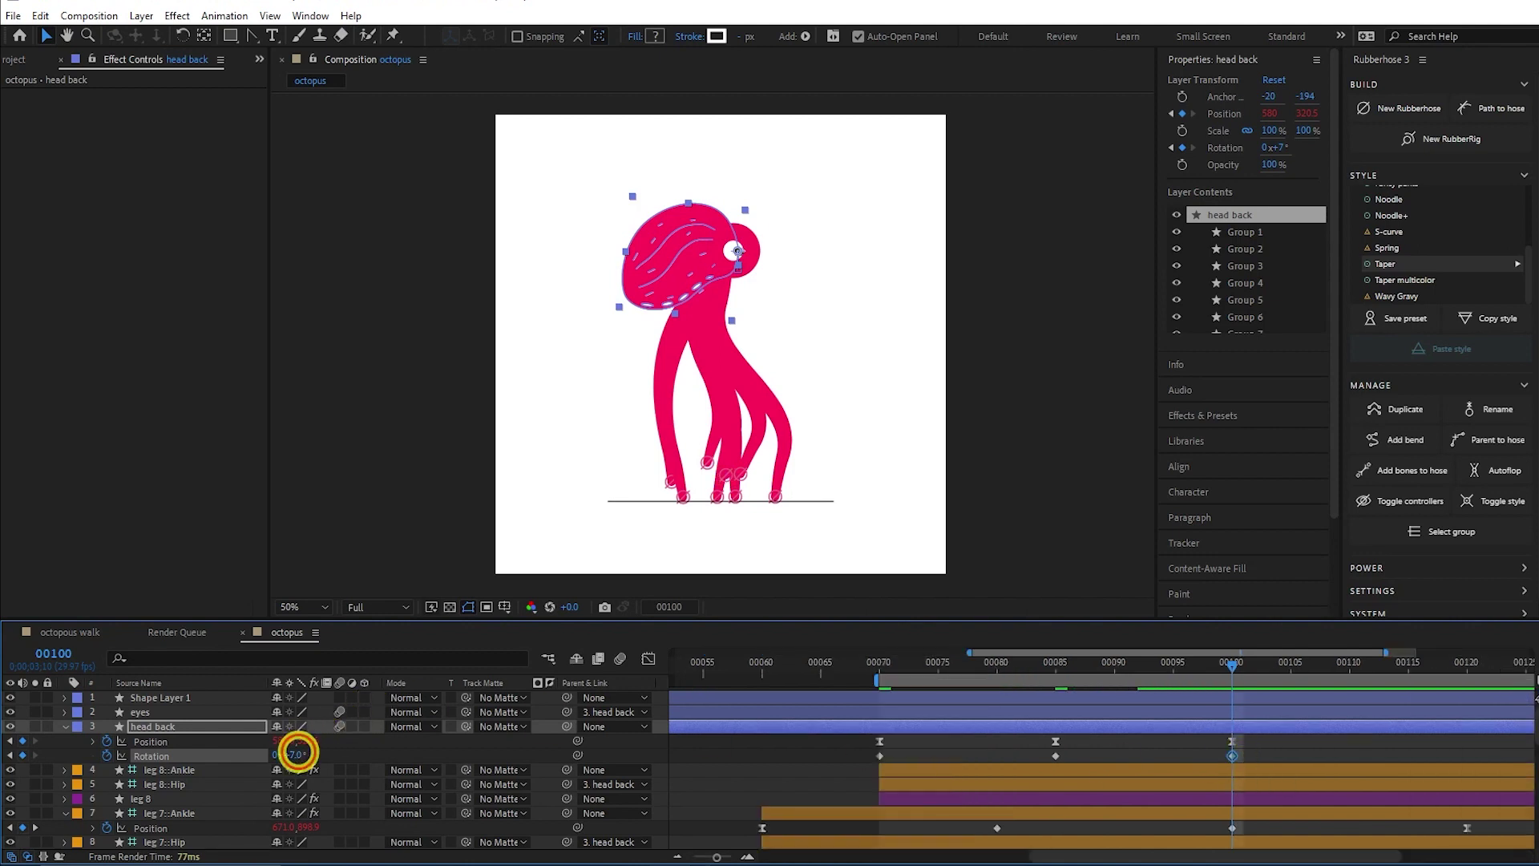
key(Up)
key(Up)
key(Up)
key(Up)
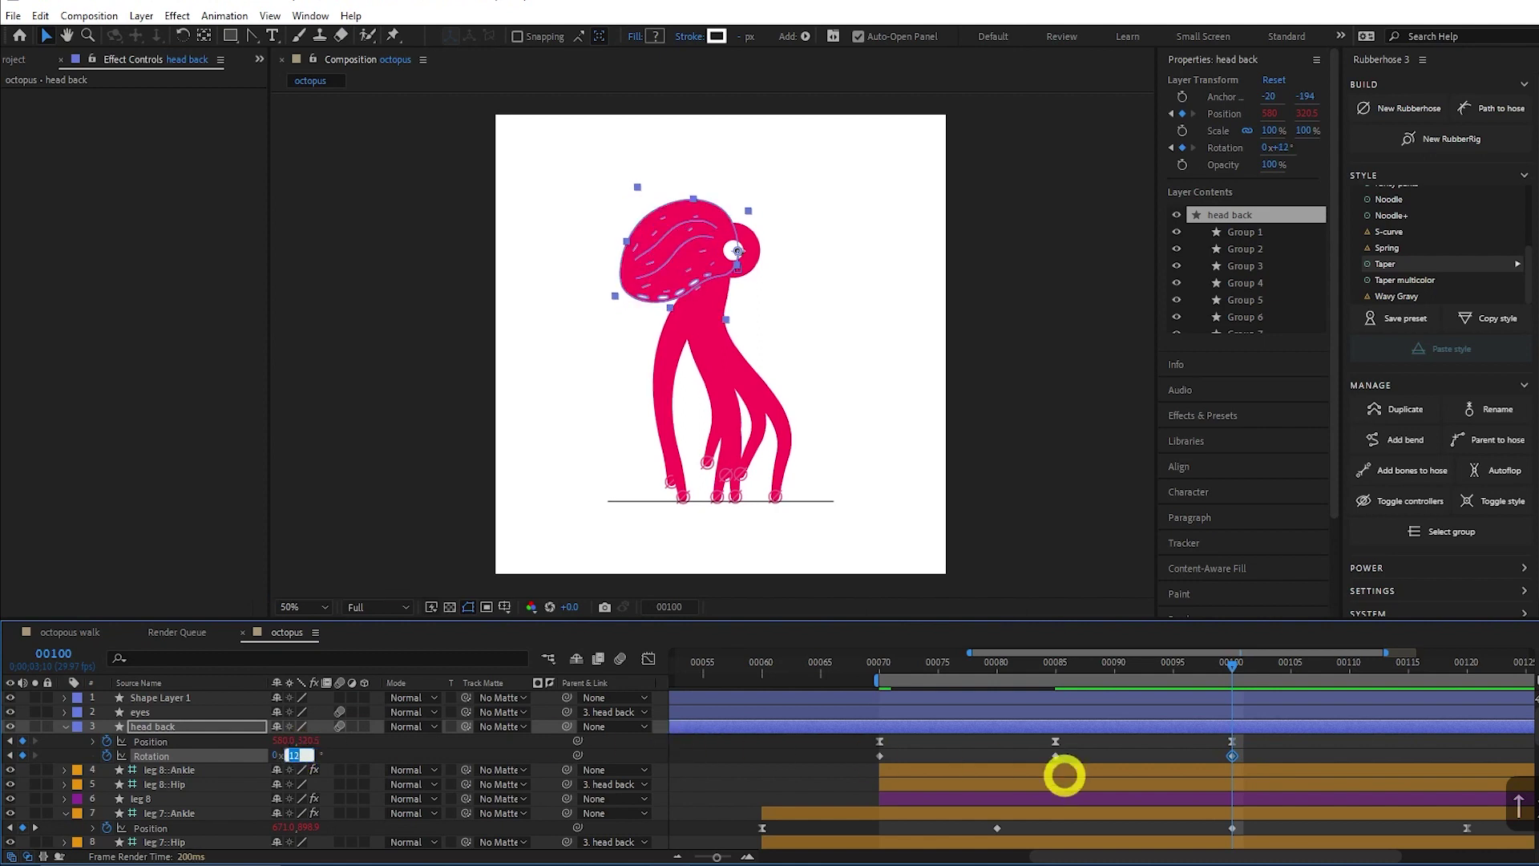
Move the 12° head back rotation keyframe to about frame 94 and copy the frame 70 rotation keyframe to frame 100.
drag(1229, 755, 1162, 764)
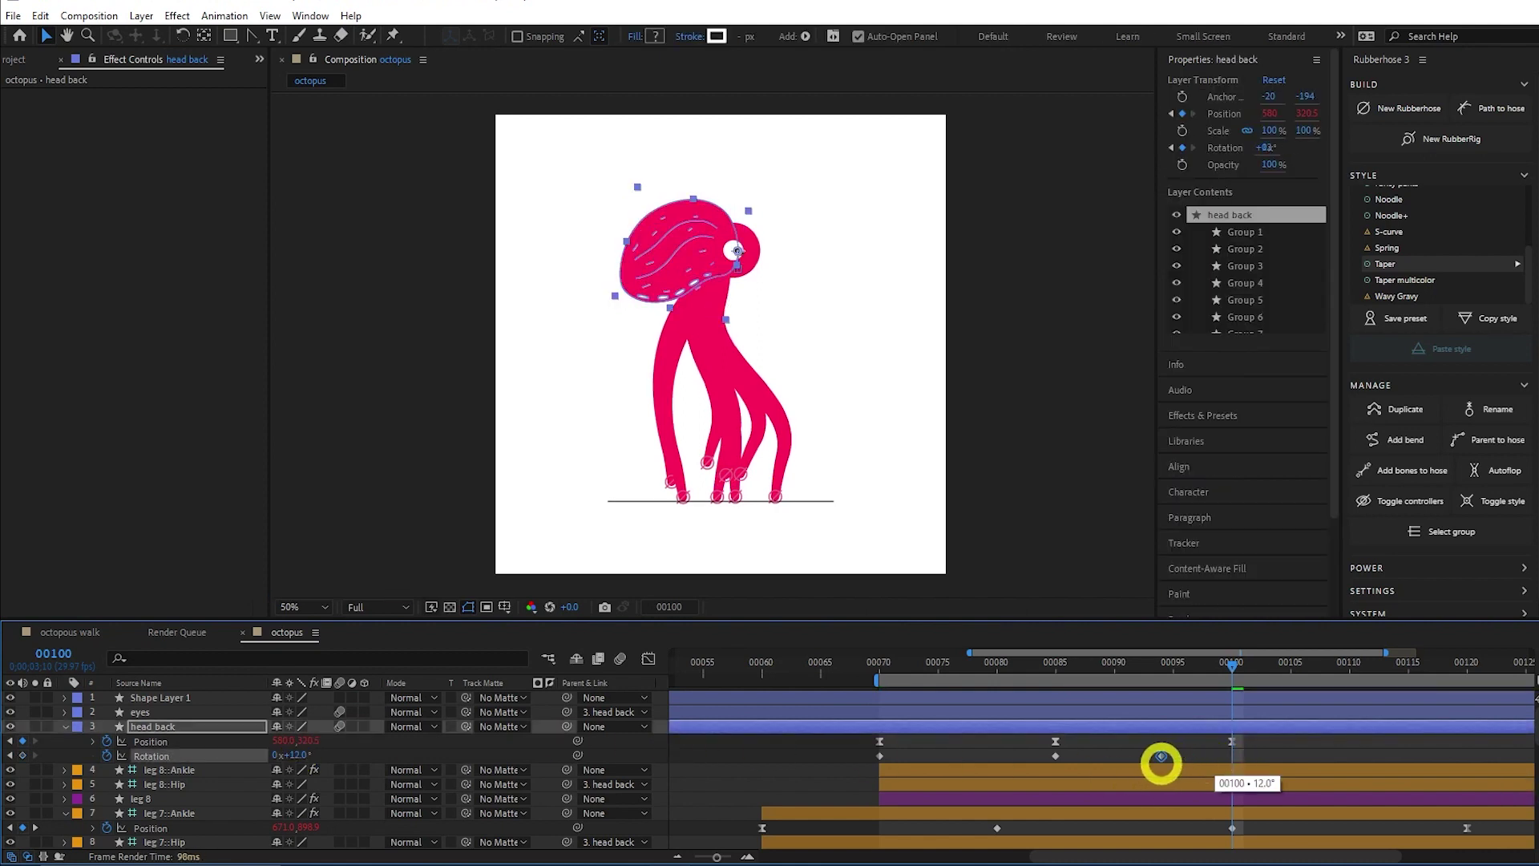
click(880, 755)
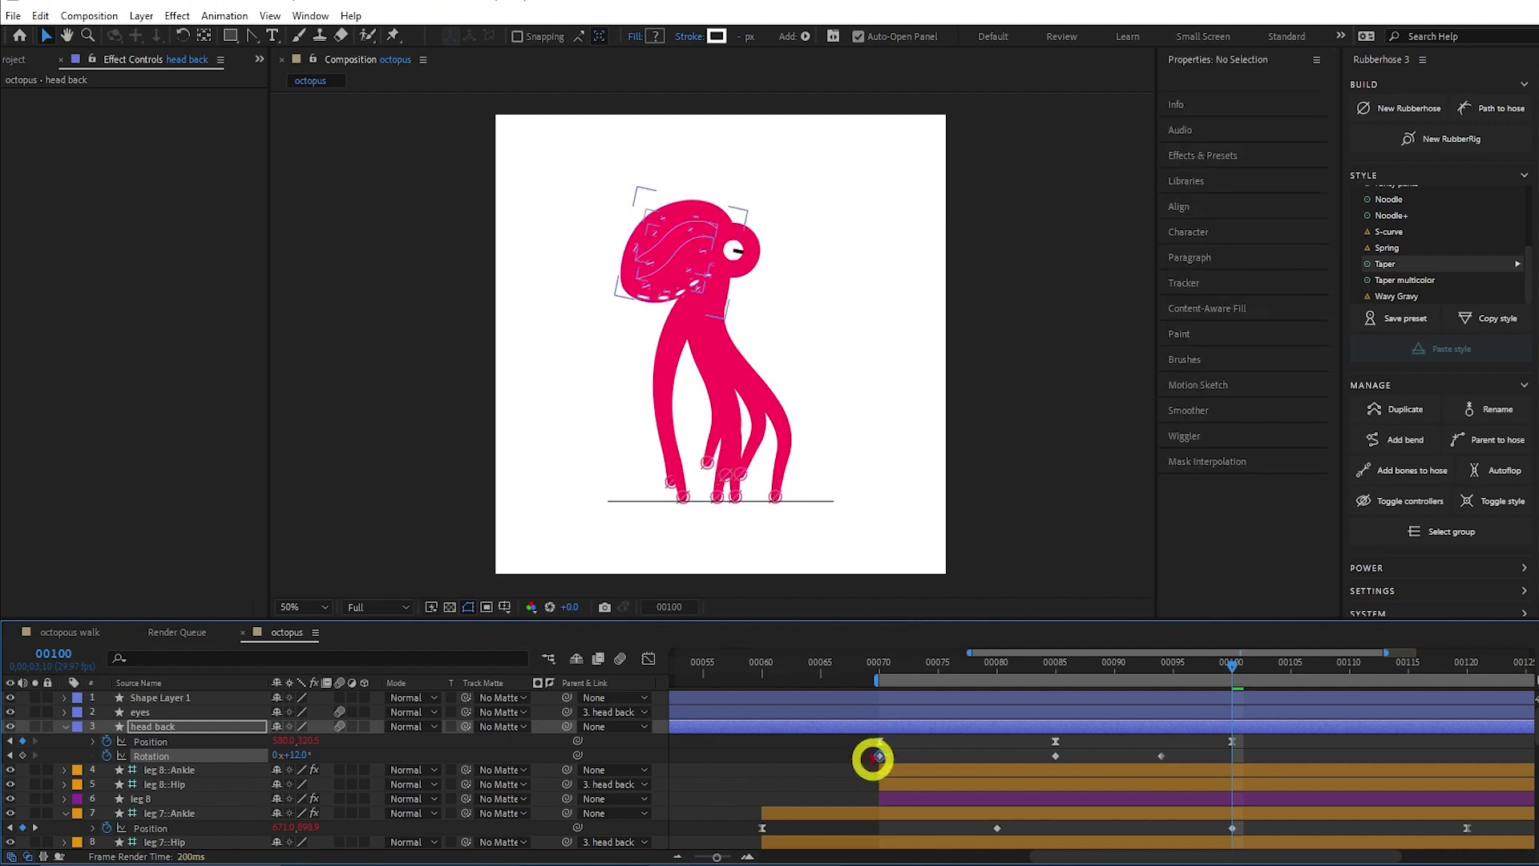
key(ctrl+c)
key(ctrl+v)
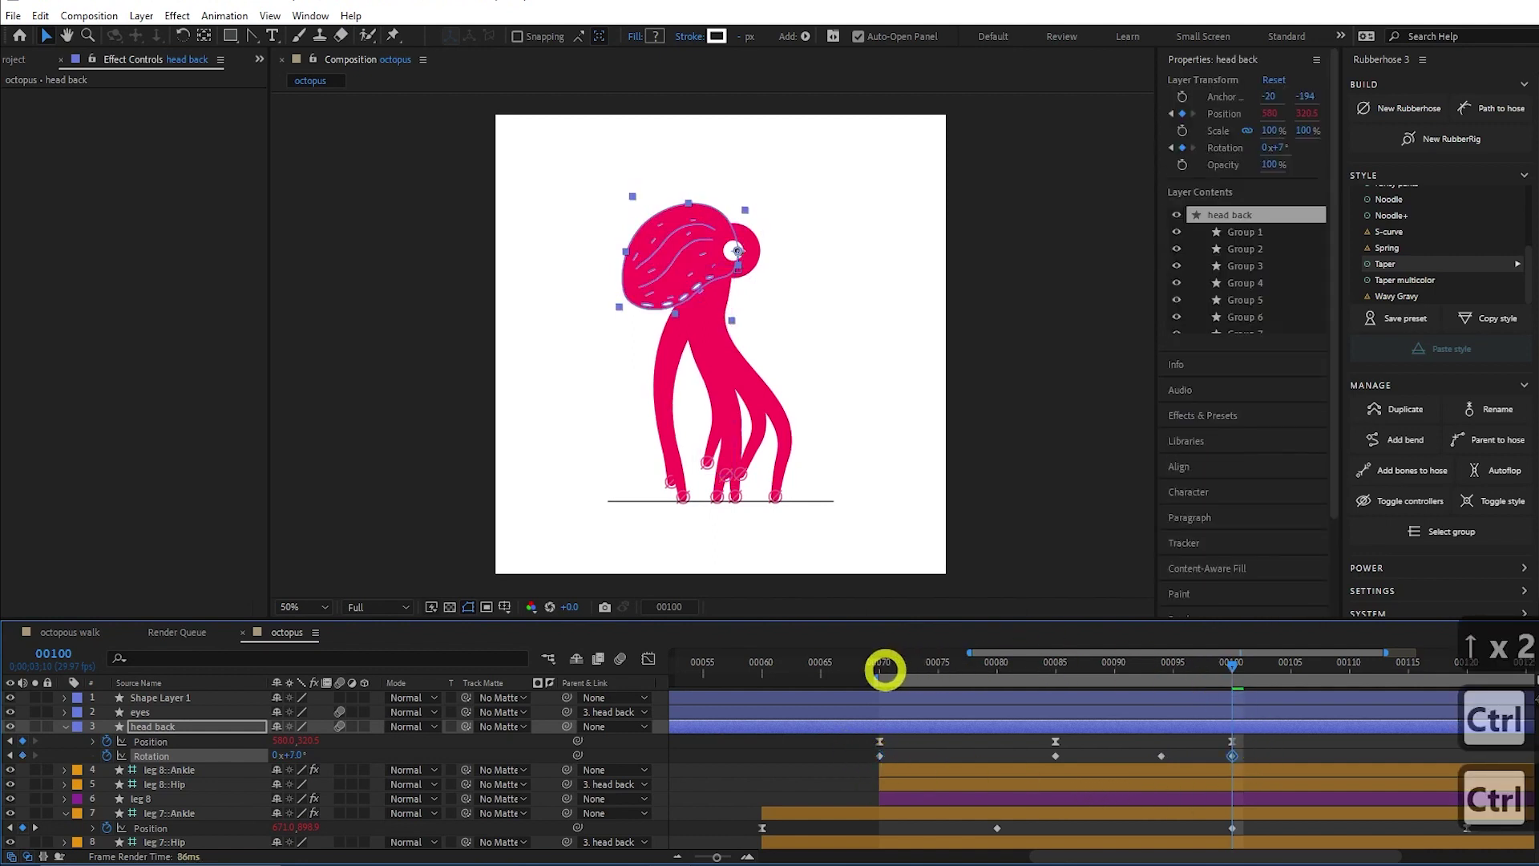
Apply Easy Ease to all four head back rotation keyframes and preview the rocking motion from frame 70.
drag(885, 670, 1210, 670)
drag(1260, 755, 869, 769)
key(F9)
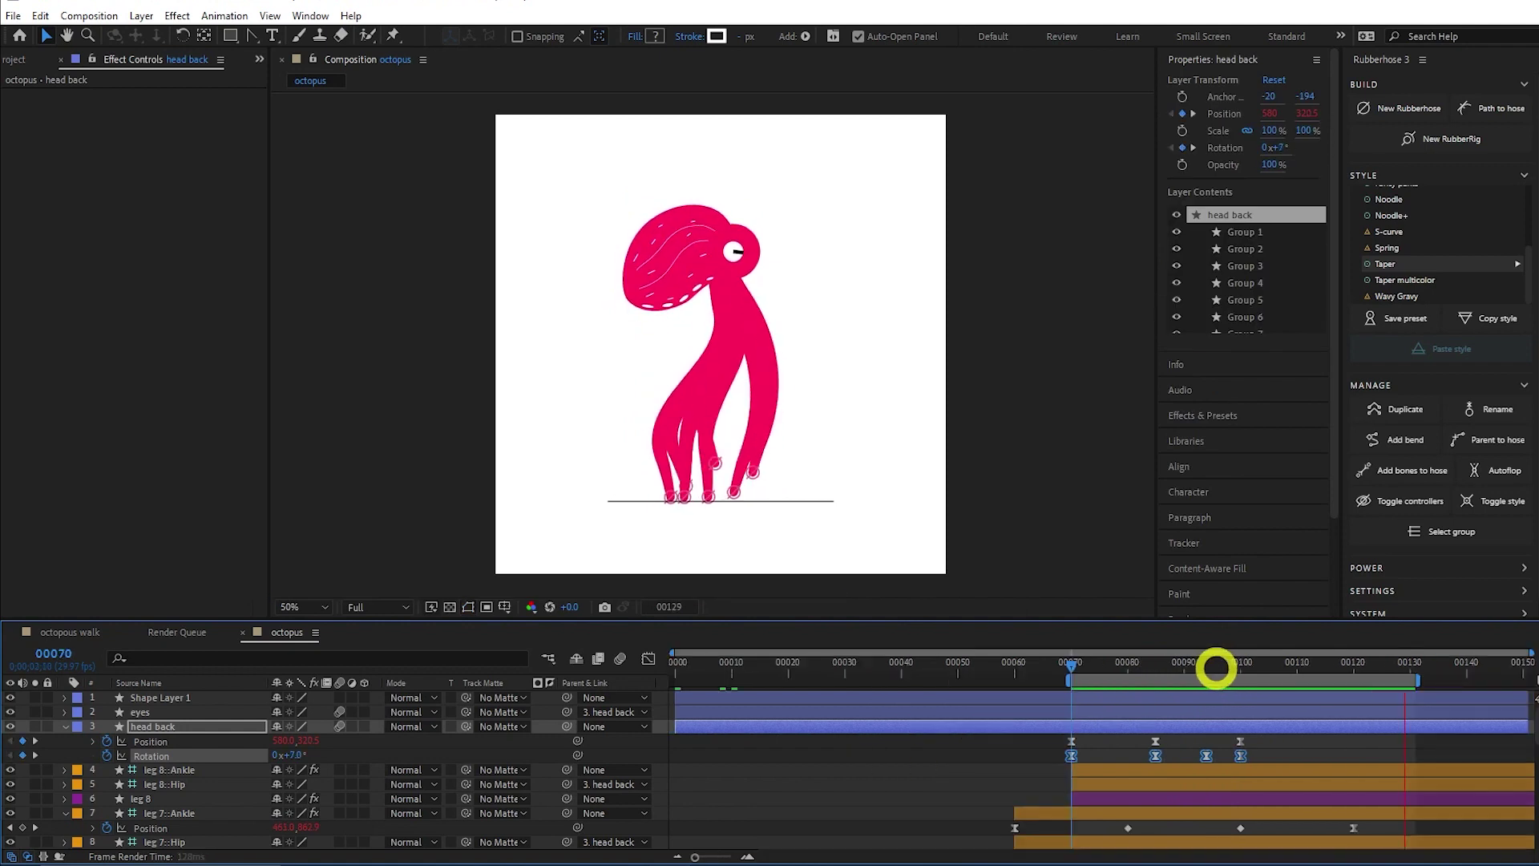
click(1214, 667)
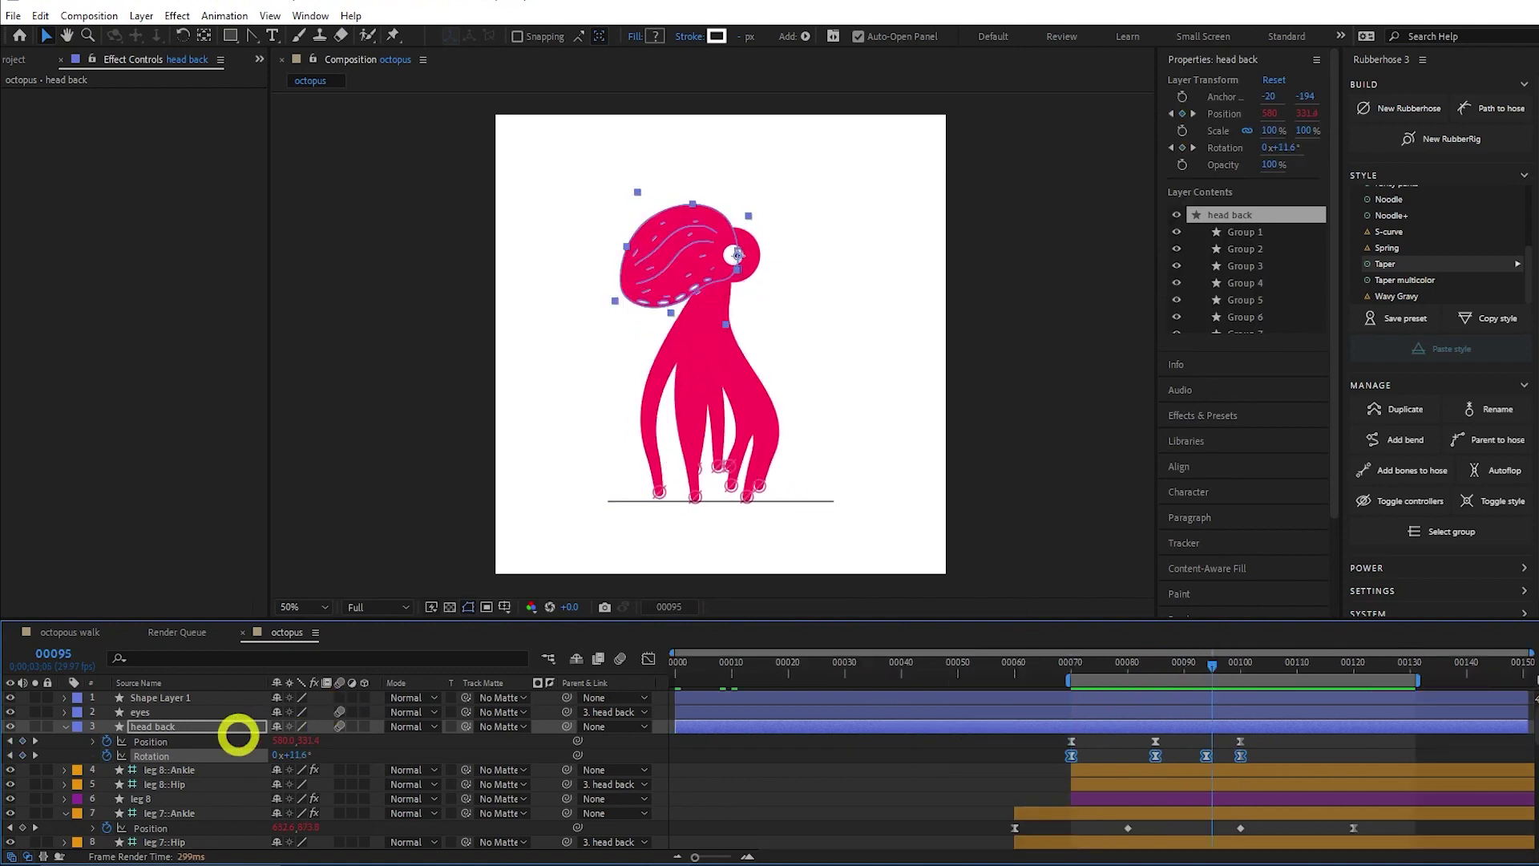
Add the expression loopOut() to the head back rotation and preview the repeating rocking.
text(loop)
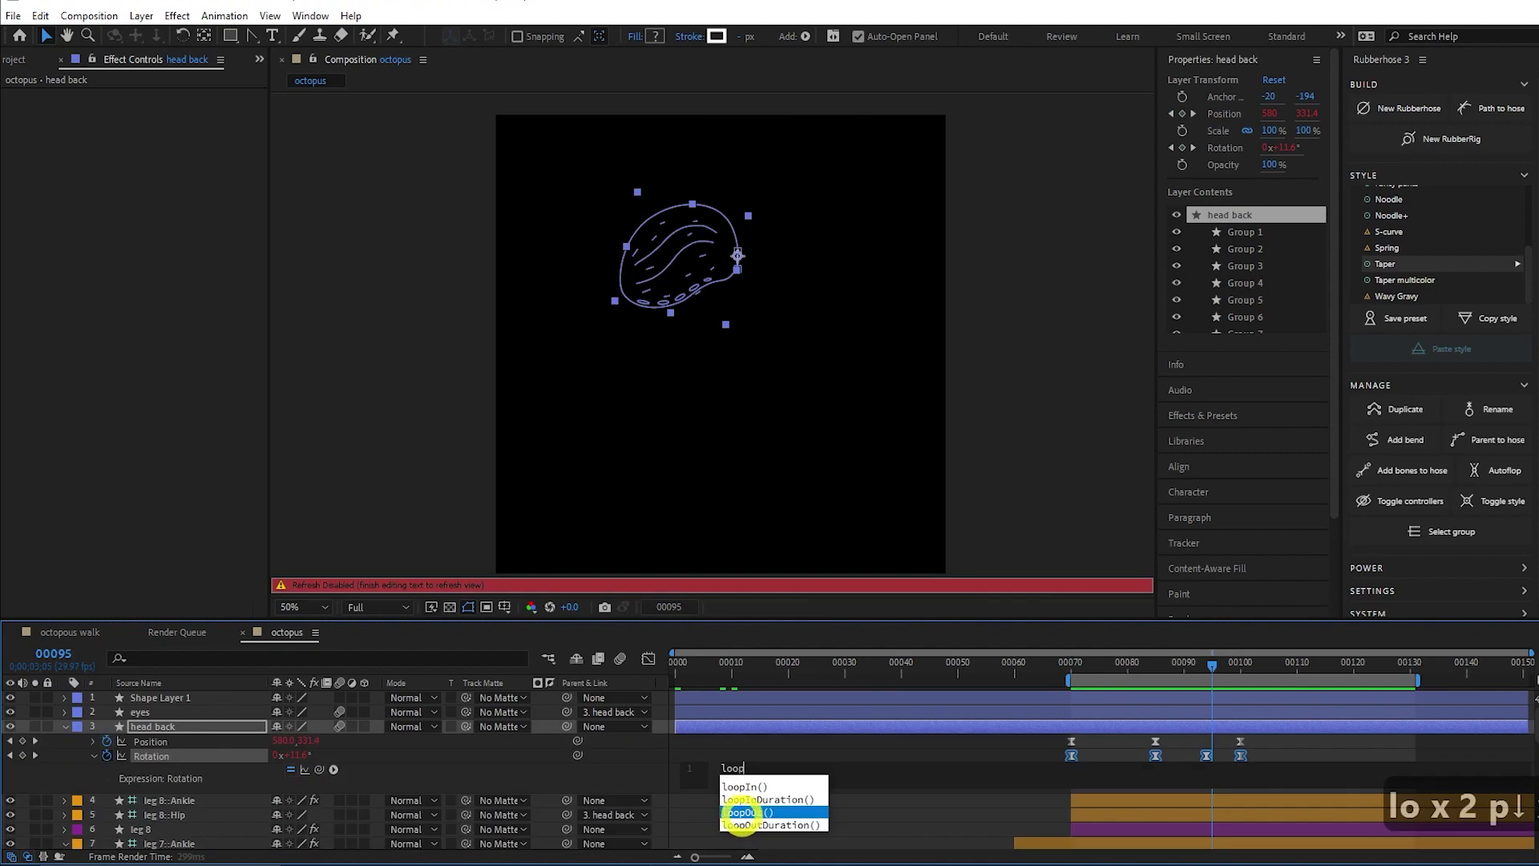
click(740, 815)
click(1093, 656)
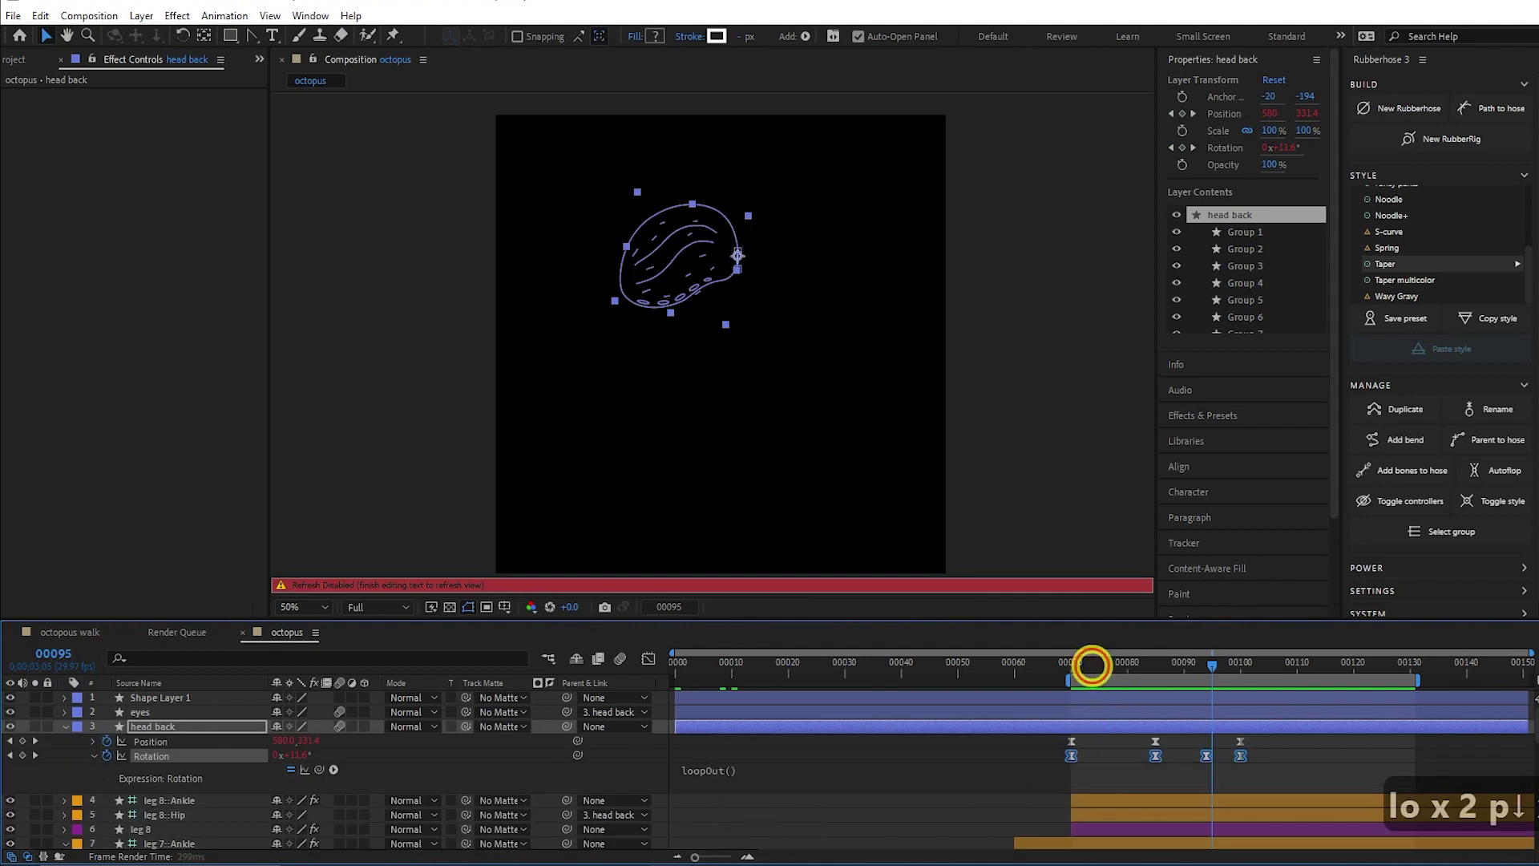
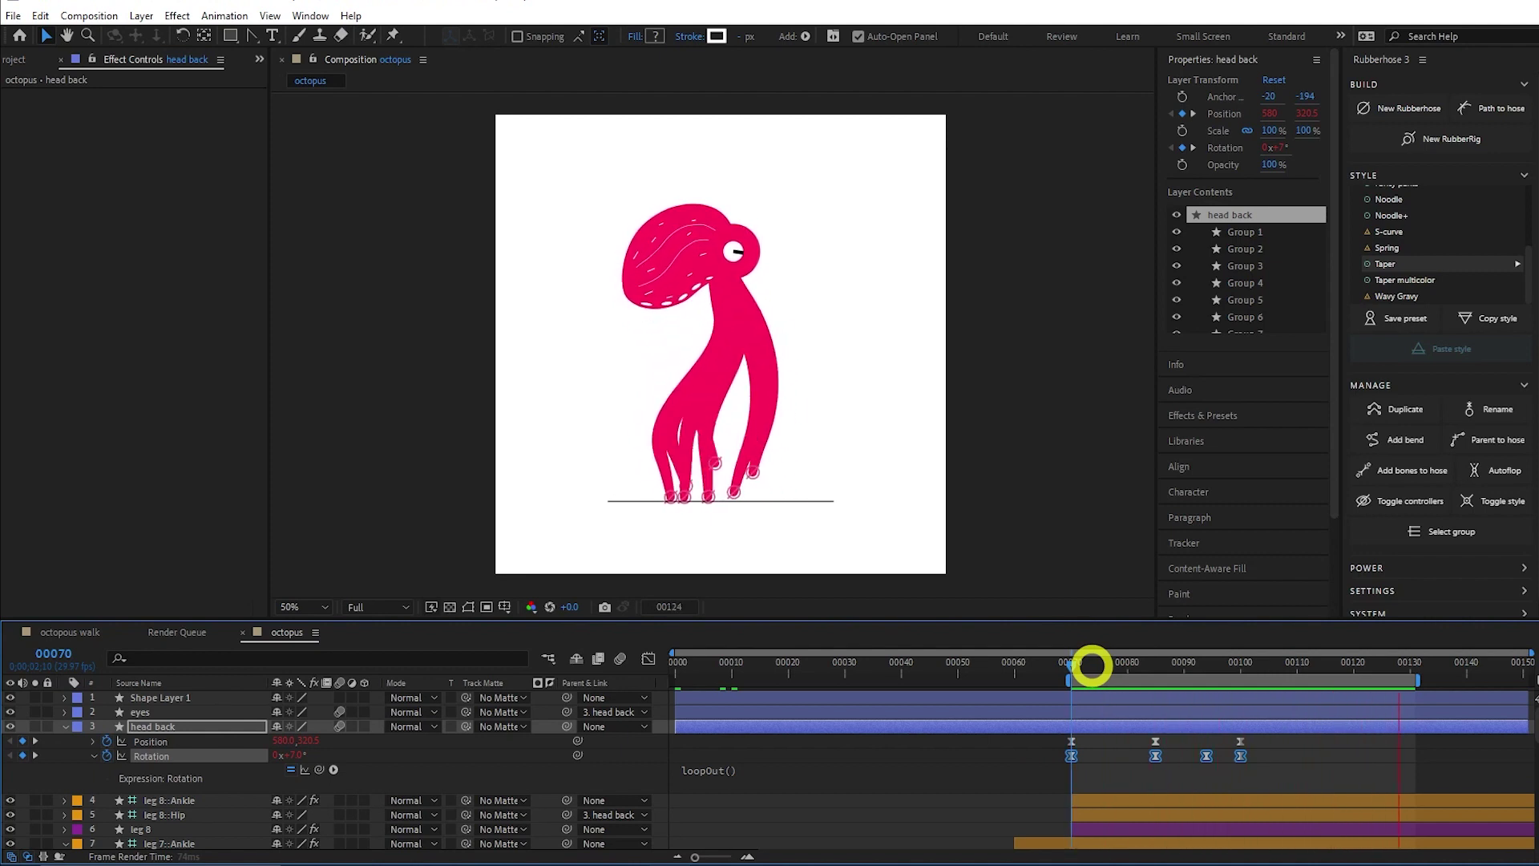
Lower the saturation of leg 7's stroke color to 80%.
scroll(155, 770, down, 3)
click(155, 798)
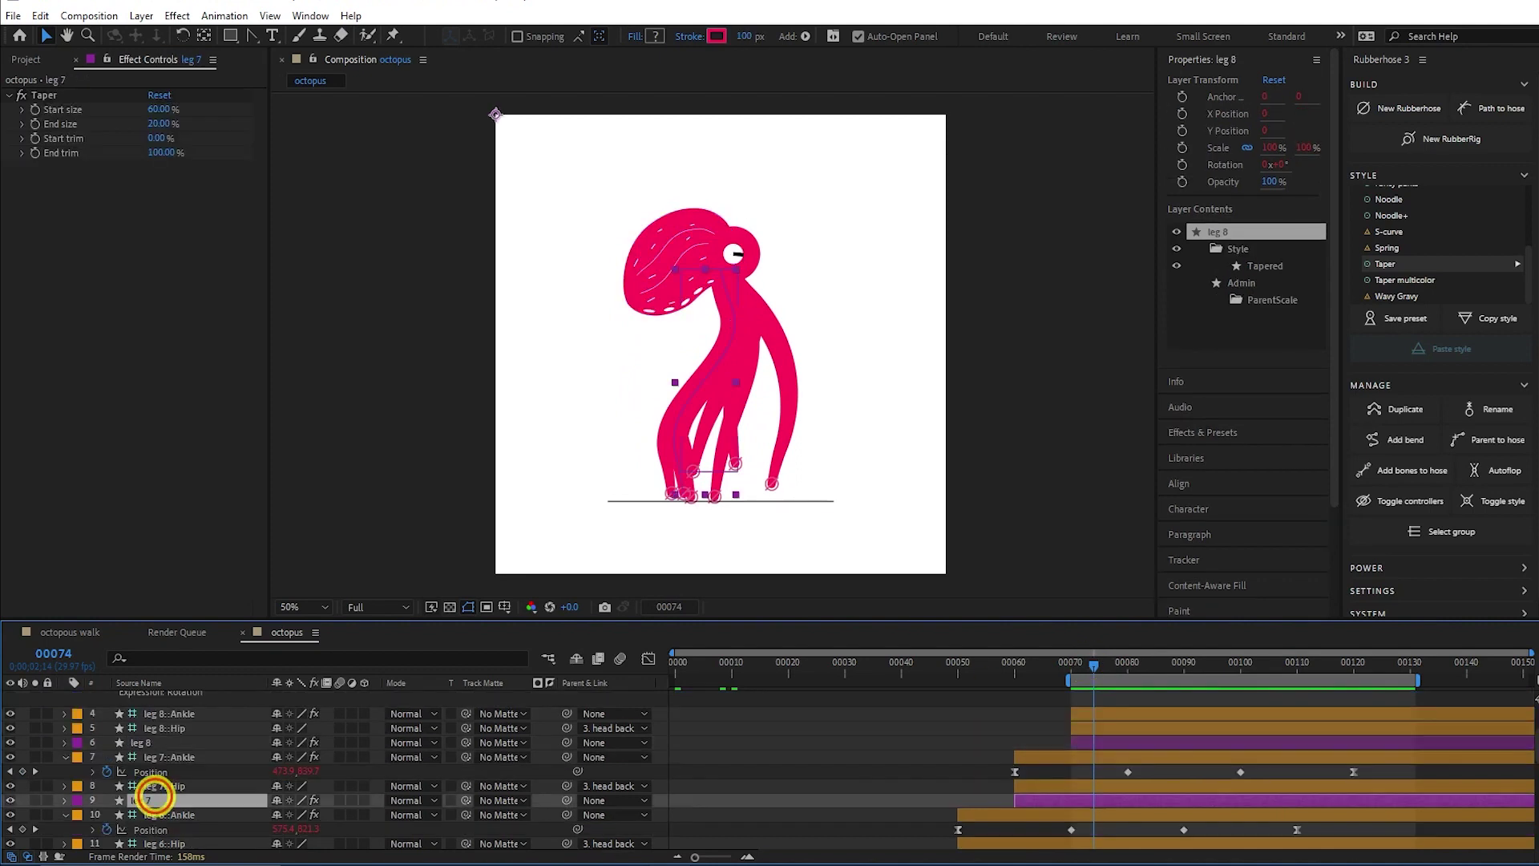
click(718, 36)
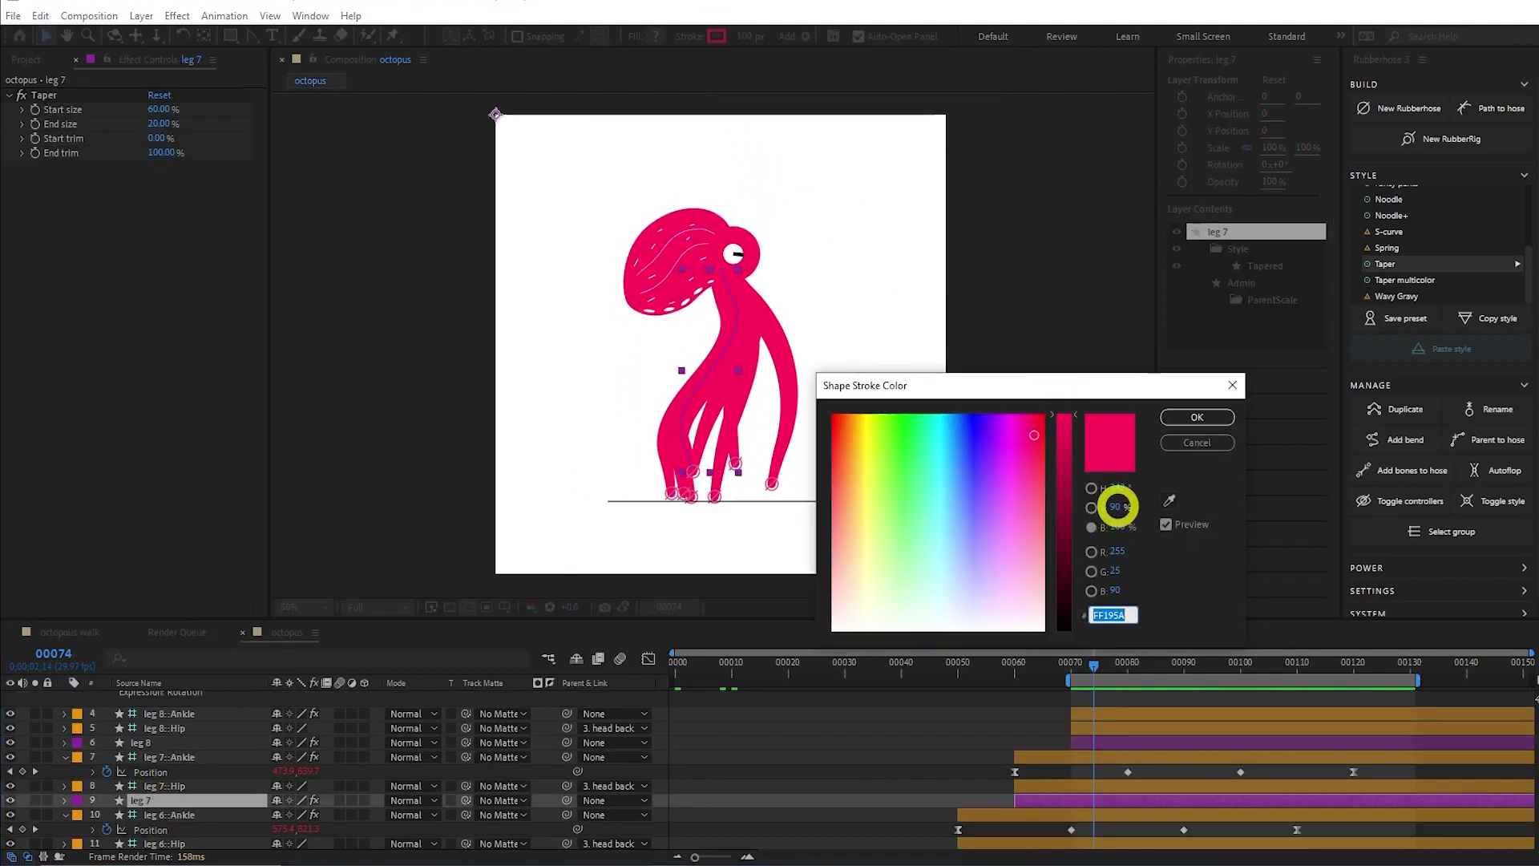
click(1117, 507)
key(shift+Down)
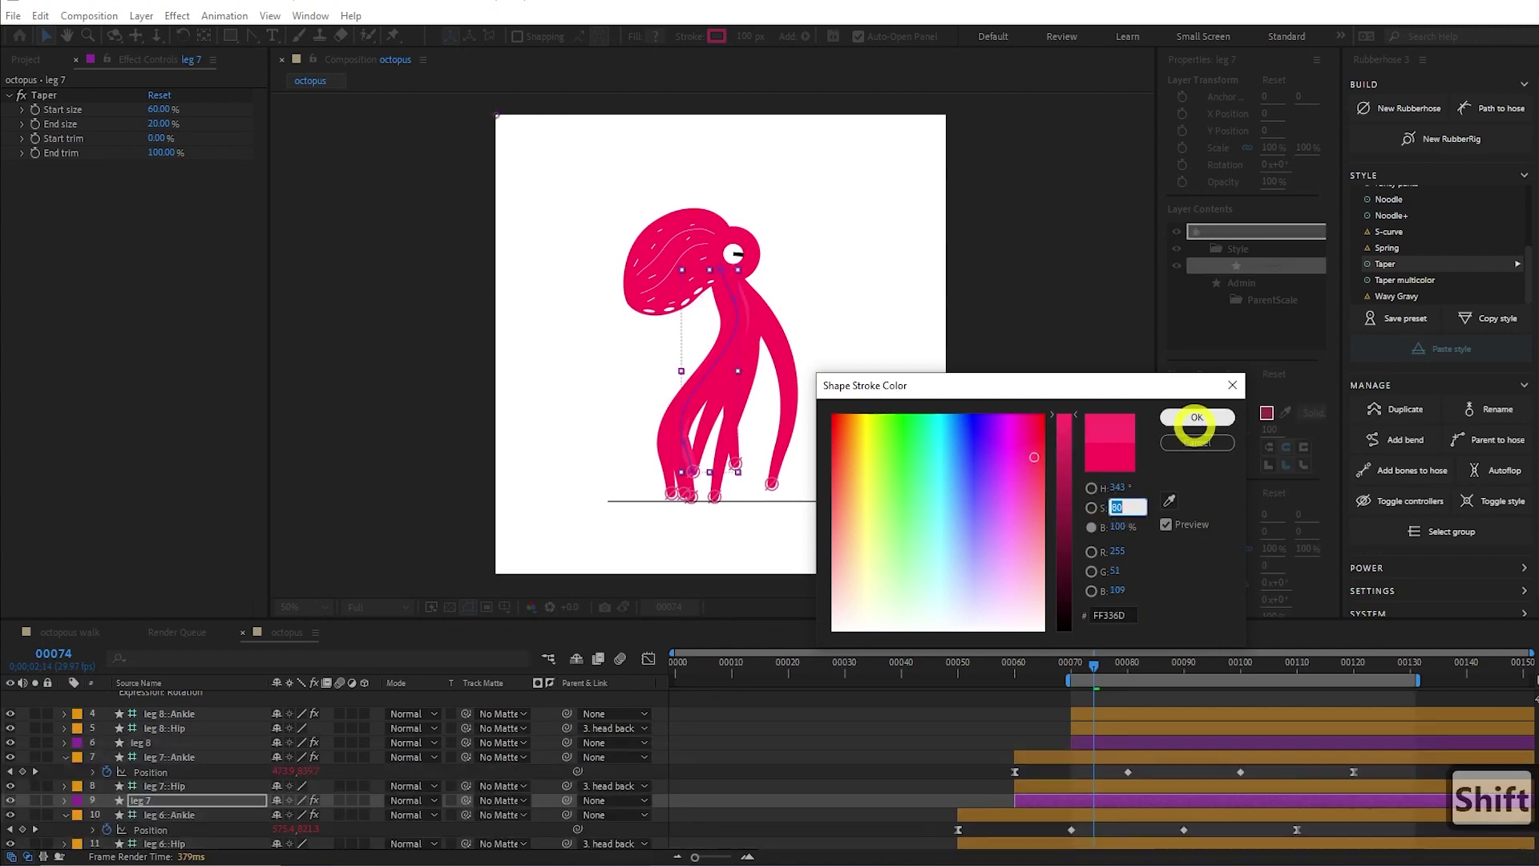
click(1197, 417)
Lower the saturation of leg 6's stroke color so that the leg is lighter than leg 7.
scroll(155, 807, down, 2)
click(155, 813)
click(718, 36)
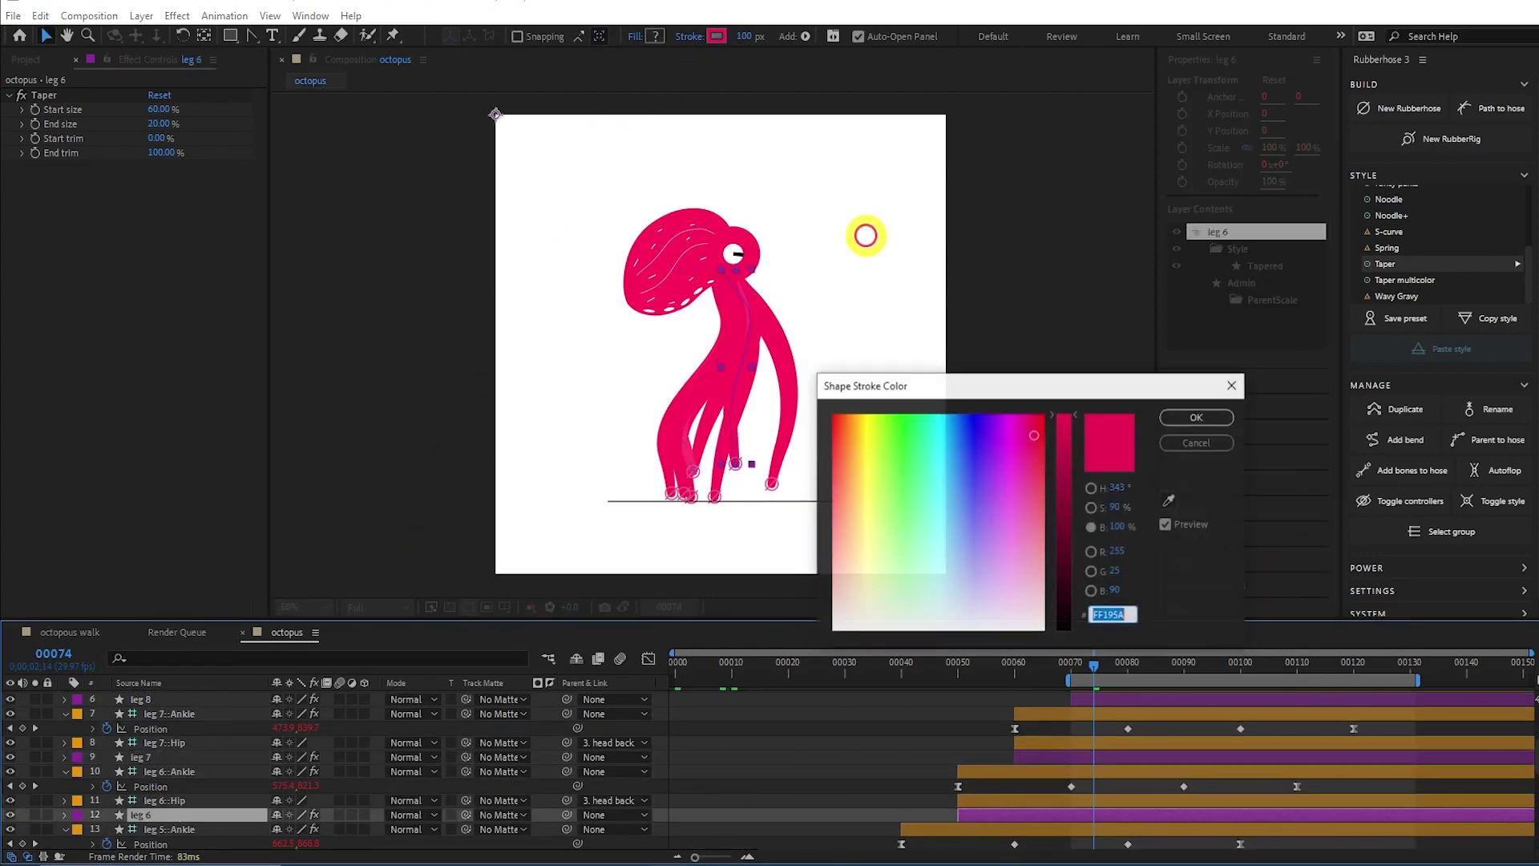
click(1117, 507)
key(shift+Down)
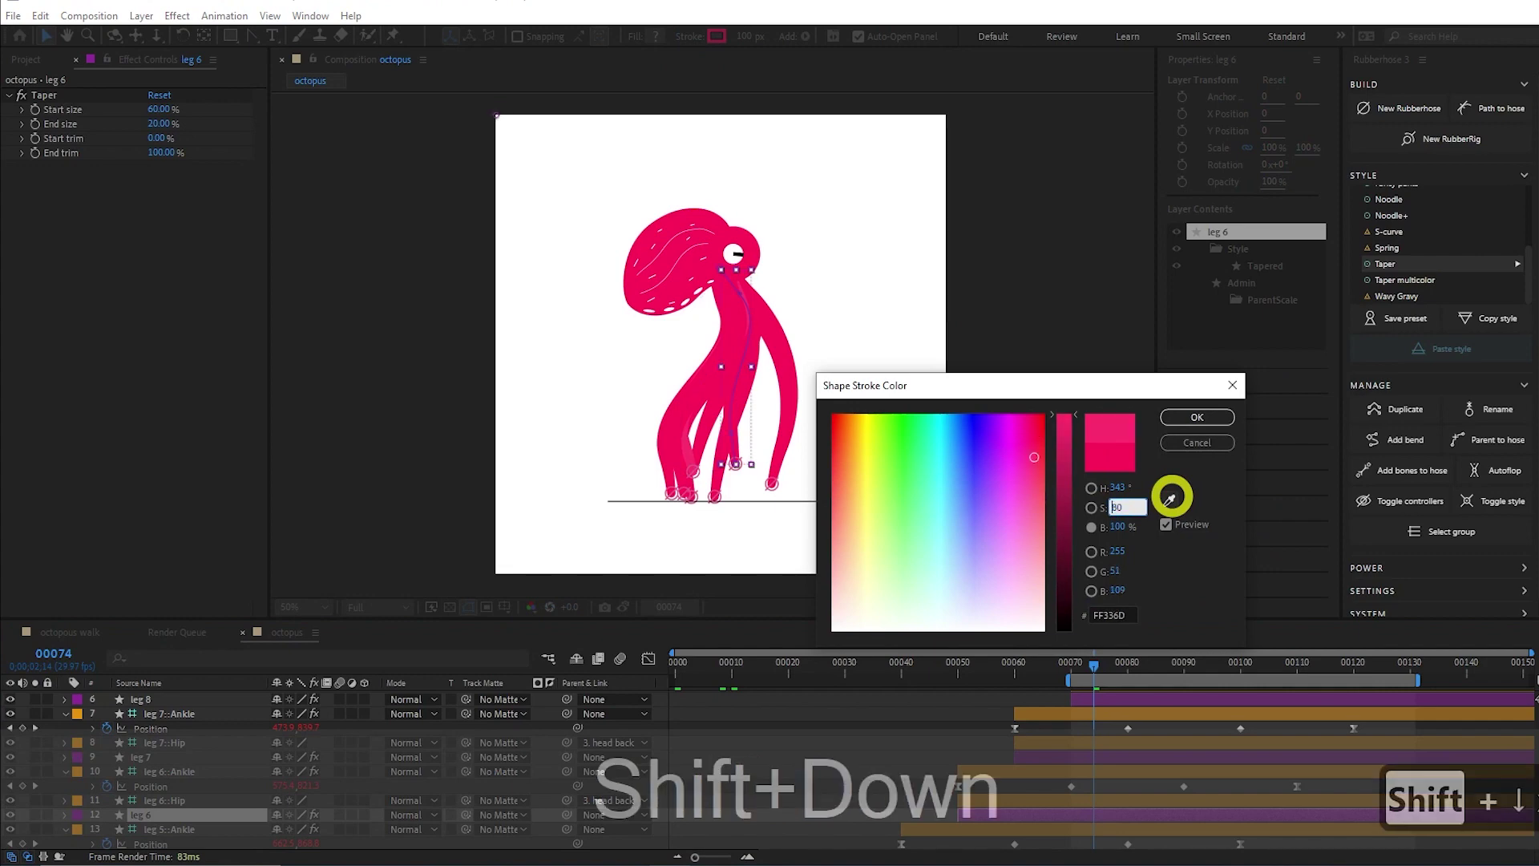
click(1195, 417)
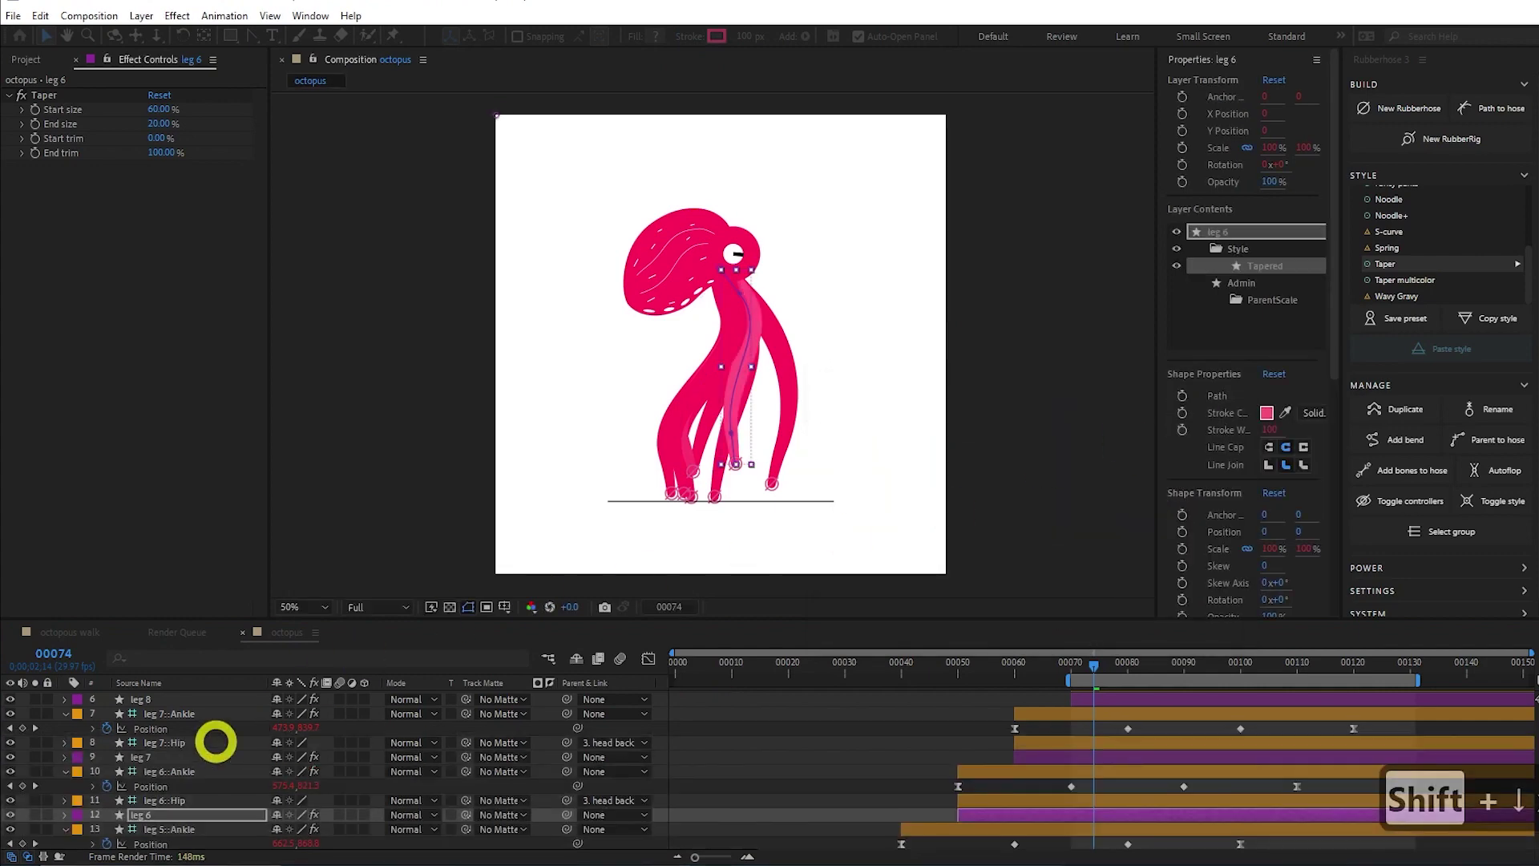
Lower the saturation of leg 5's stroke color so that the leg is lighter than leg 6.
scroll(155, 763, down, 2)
click(158, 826)
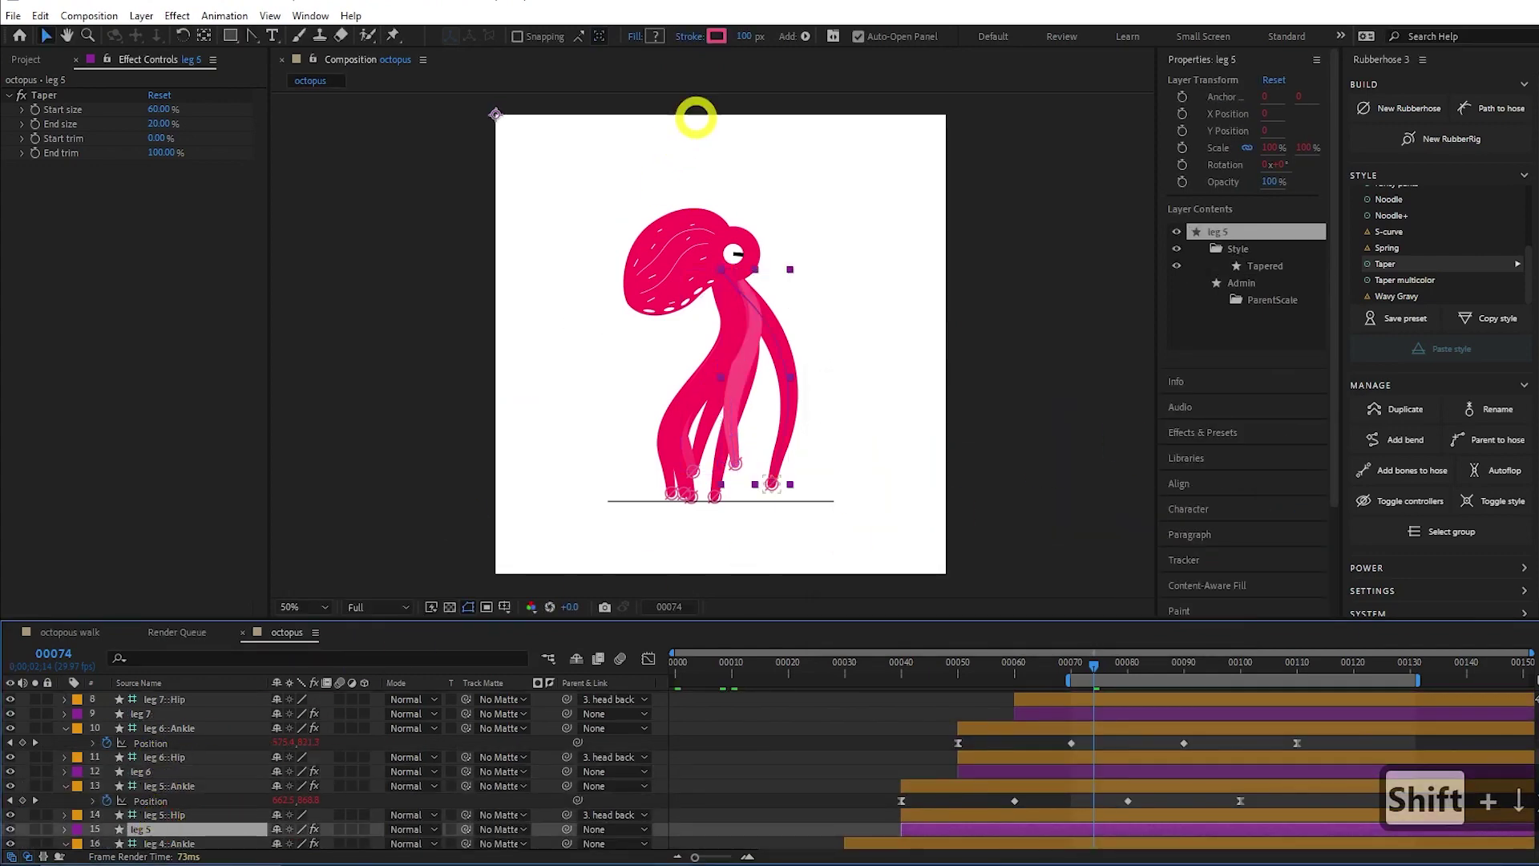
click(718, 36)
key(Return)
Set the saturation of leg 4's stroke color to 50%.
scroll(161, 814, down, 3)
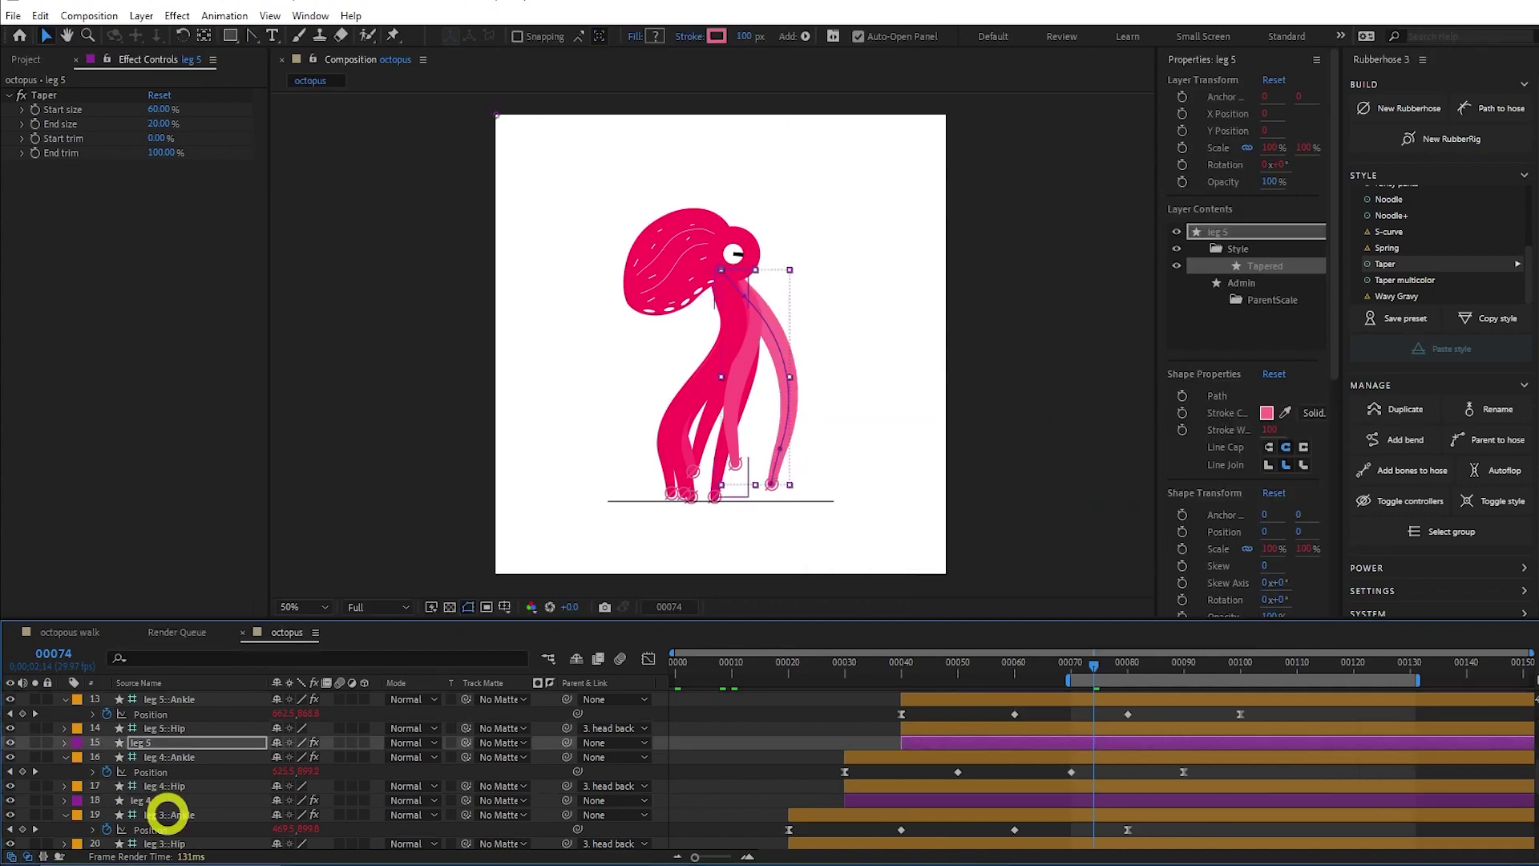
click(155, 800)
click(719, 35)
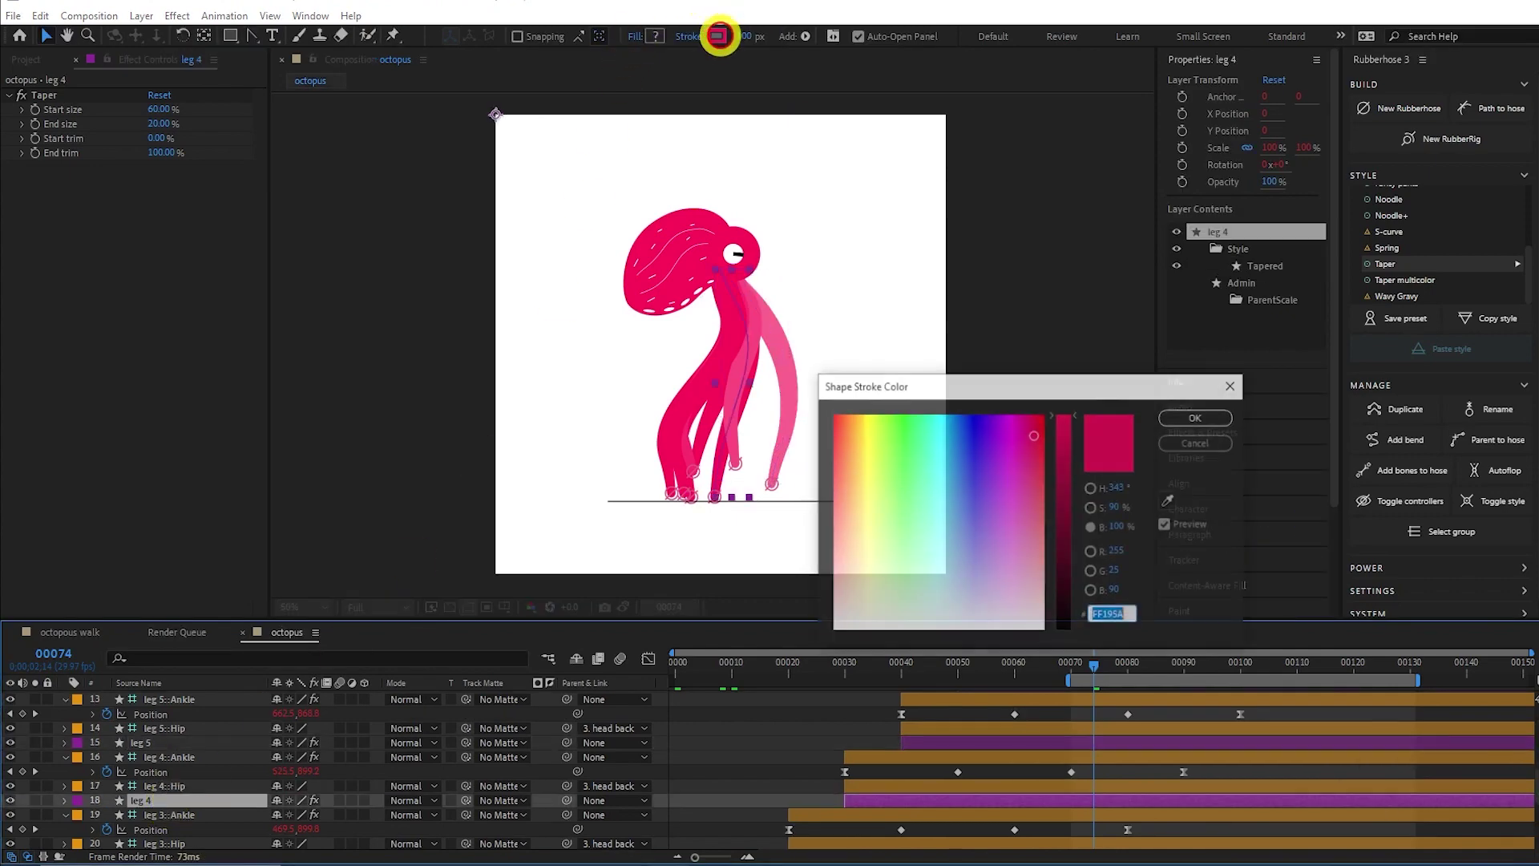
click(1117, 507)
text(50)
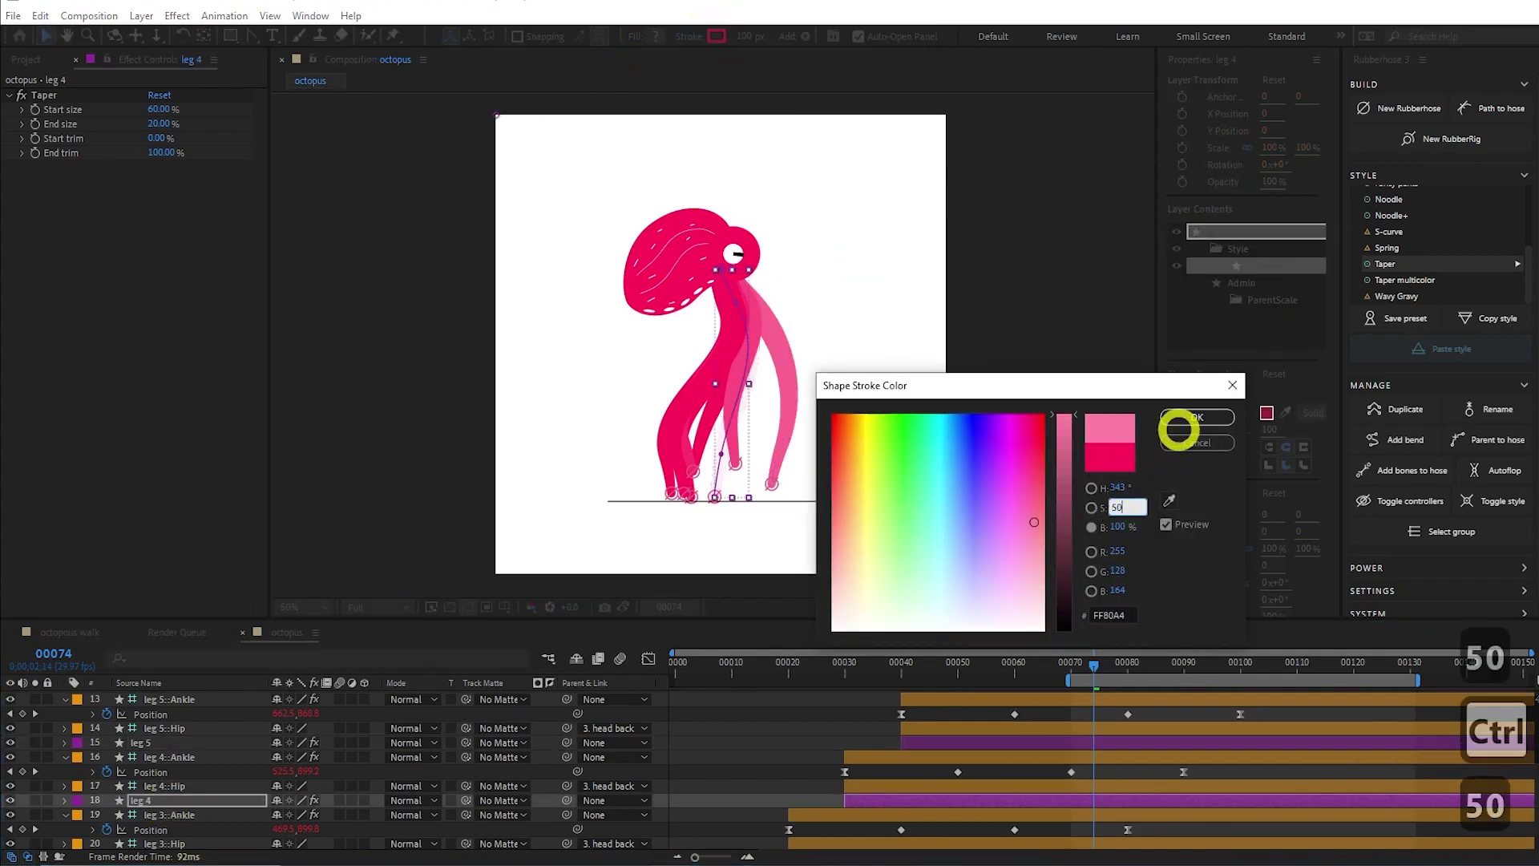
click(1197, 417)
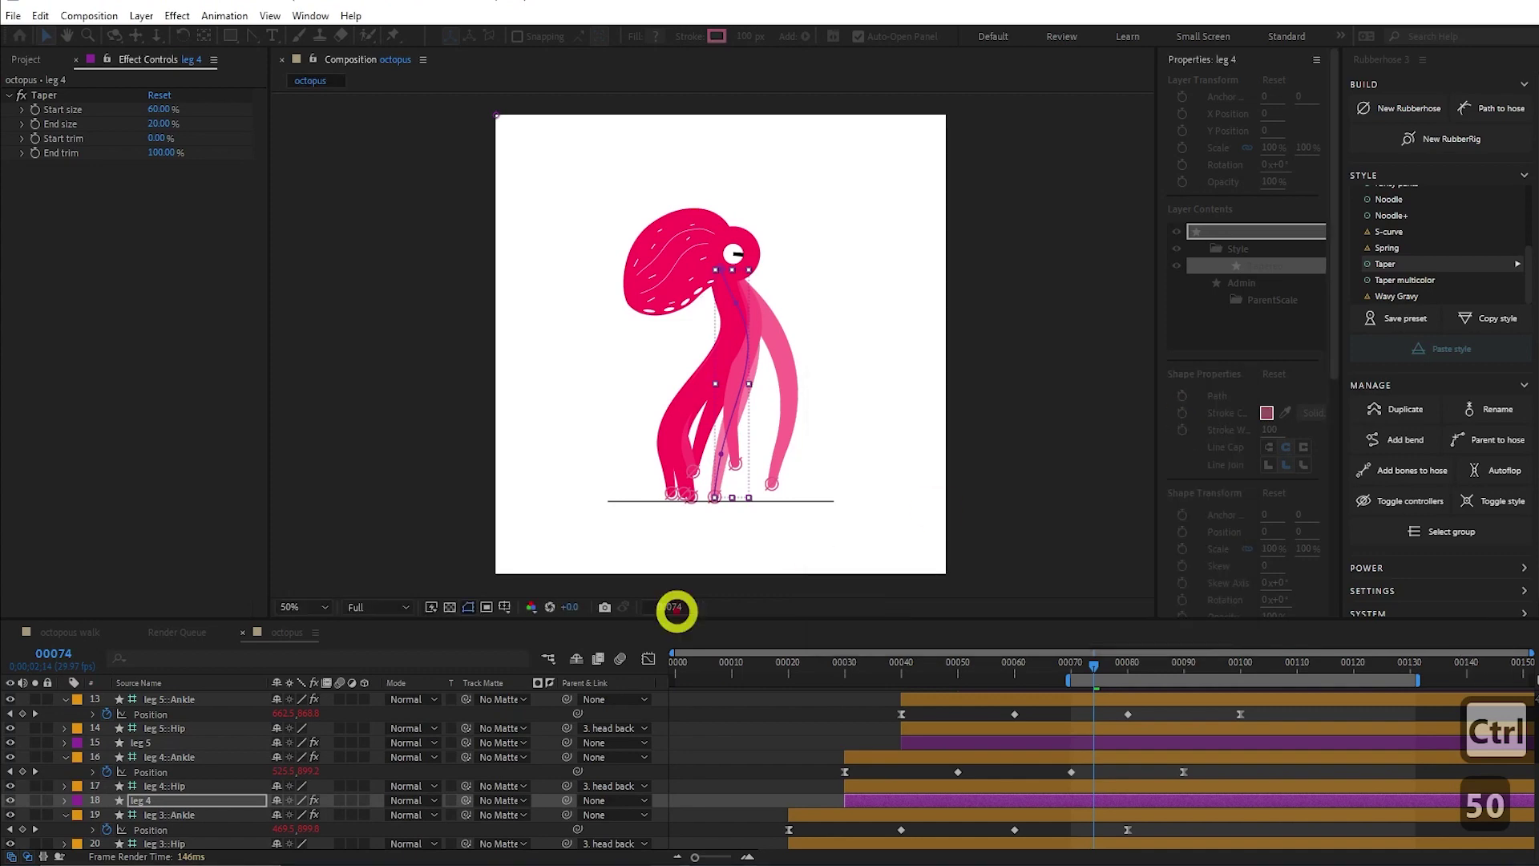
Reduce the saturation of leg 3's stroke color to make the leg paler than leg 4.
scroll(192, 810, down, 2)
click(190, 814)
click(720, 36)
click(1117, 508)
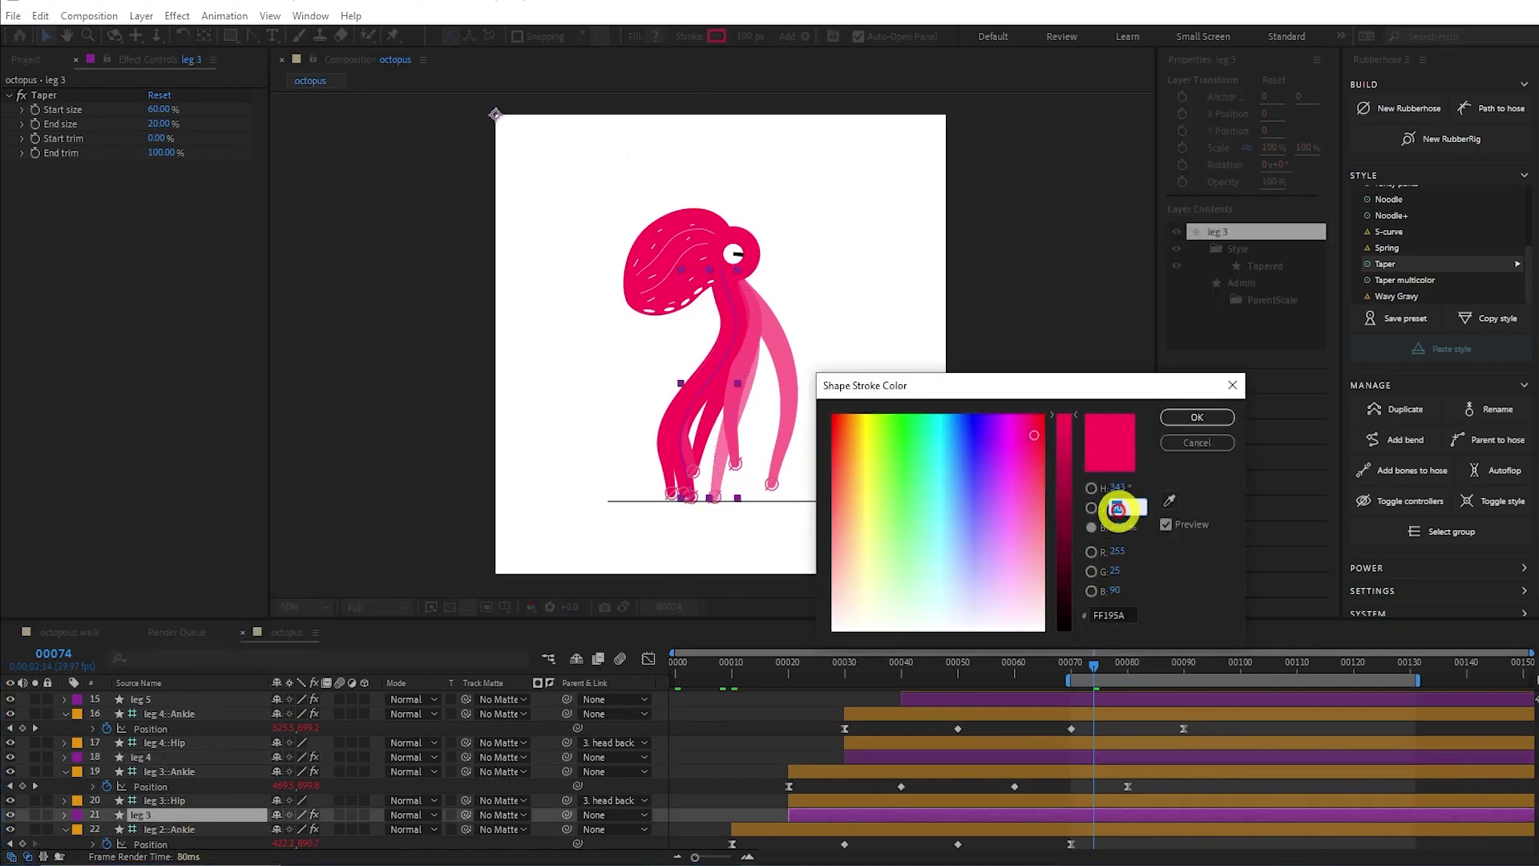
text(50)
click(1197, 417)
Reduce the saturation of leg 2's stroke color to give the leg a pale pink shade.
scroll(216, 774, down, 2)
click(185, 786)
click(719, 38)
click(1117, 508)
text(50)
click(1197, 417)
Set the saturation of leg 1's stroke color to 20% and preview the walk from the start of the work area.
scroll(223, 781, down, 1)
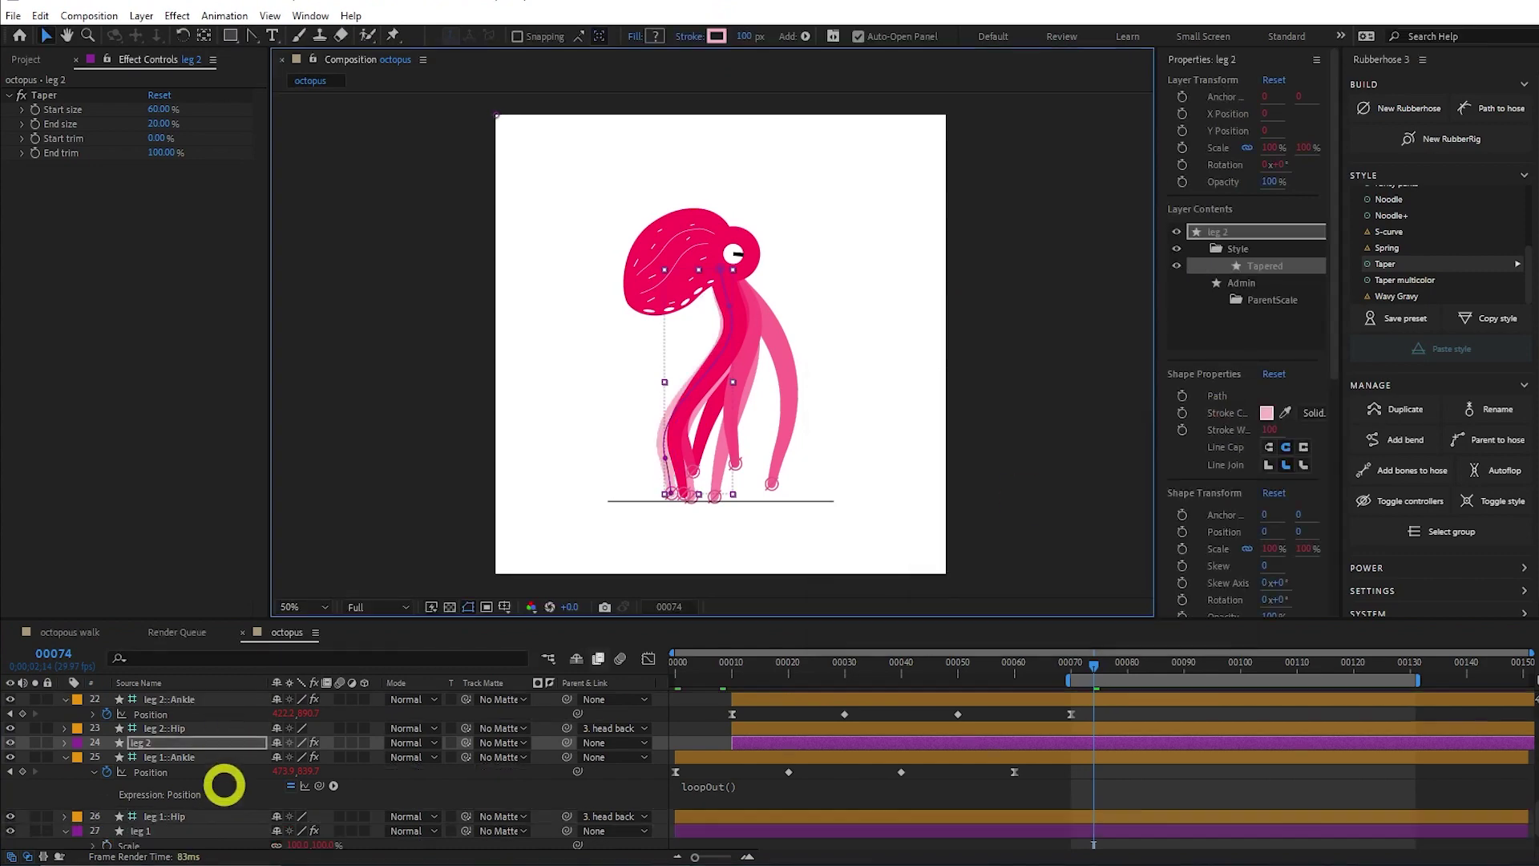
click(192, 832)
click(718, 37)
click(1120, 508)
text(20)
click(1196, 417)
key(shift+Home)
key(space)
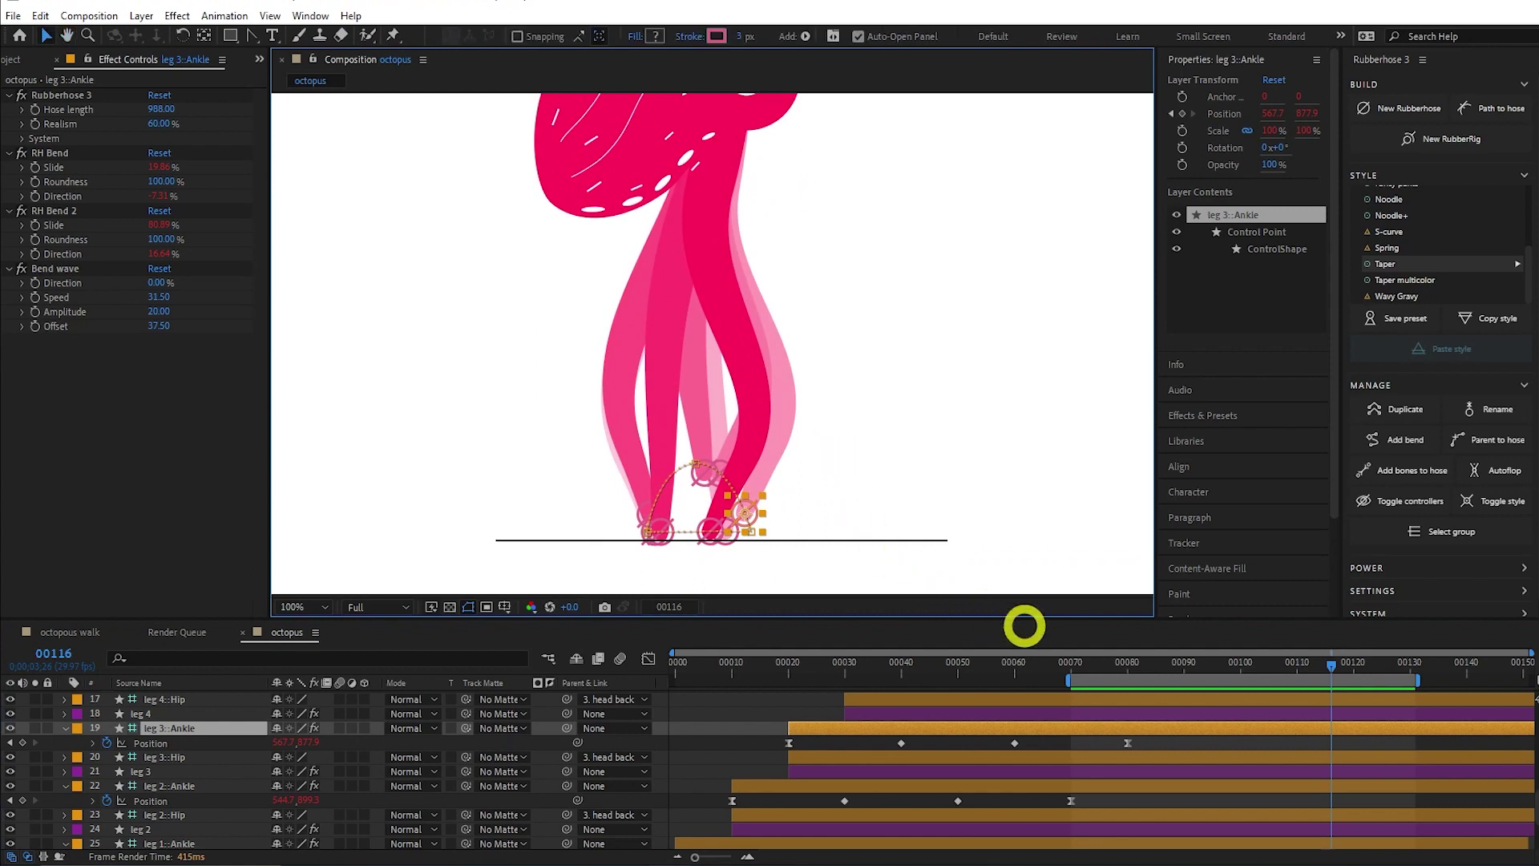
At frame 60, move leg 3's ankle along the ground to X 665, and preview the changed stride from frame 70.
shift+click(1018, 666)
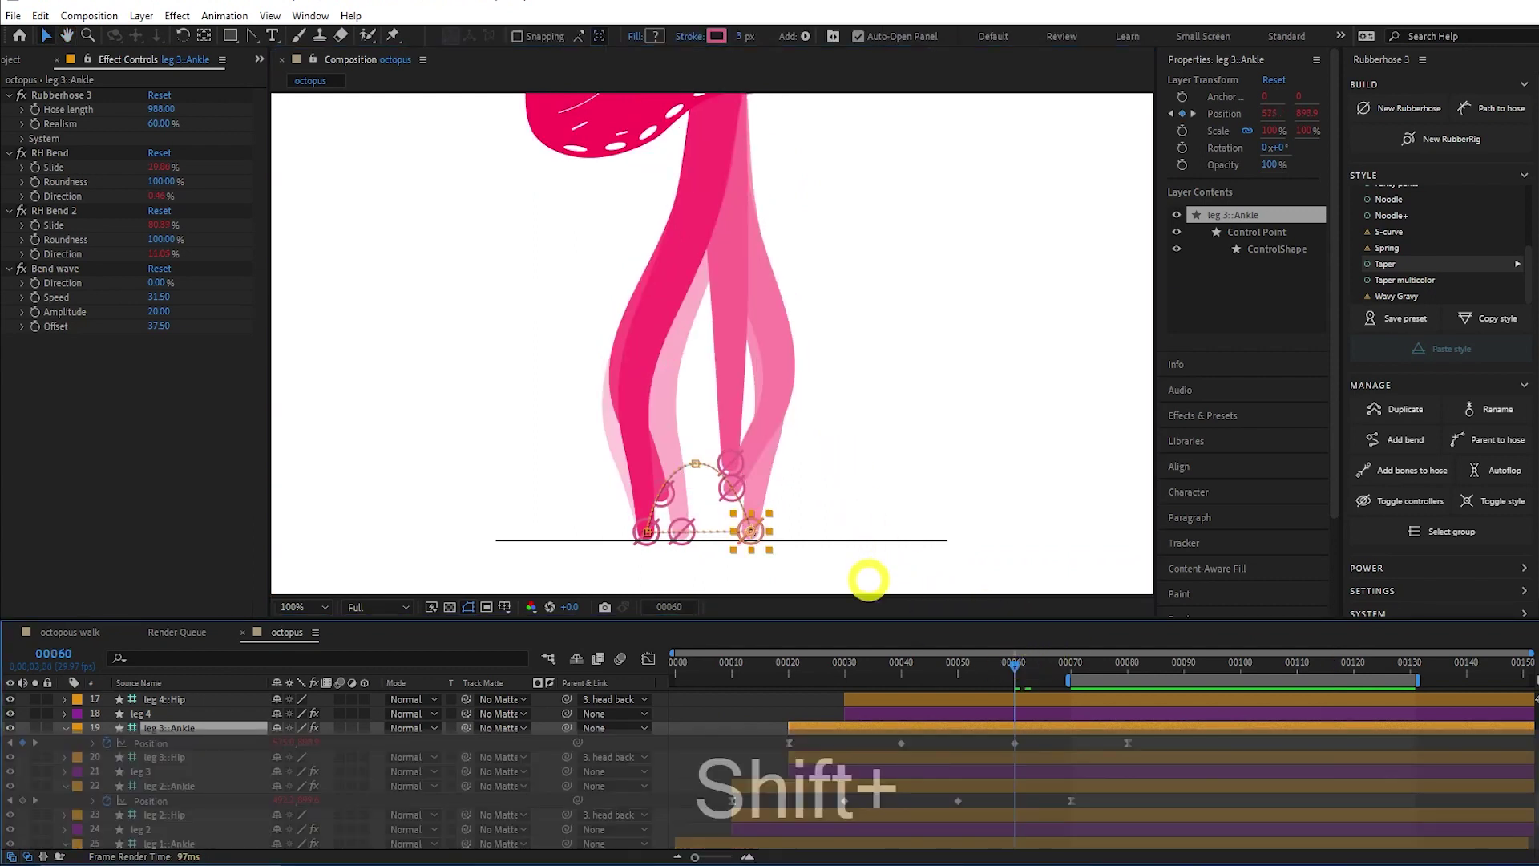
key(shift+Right)
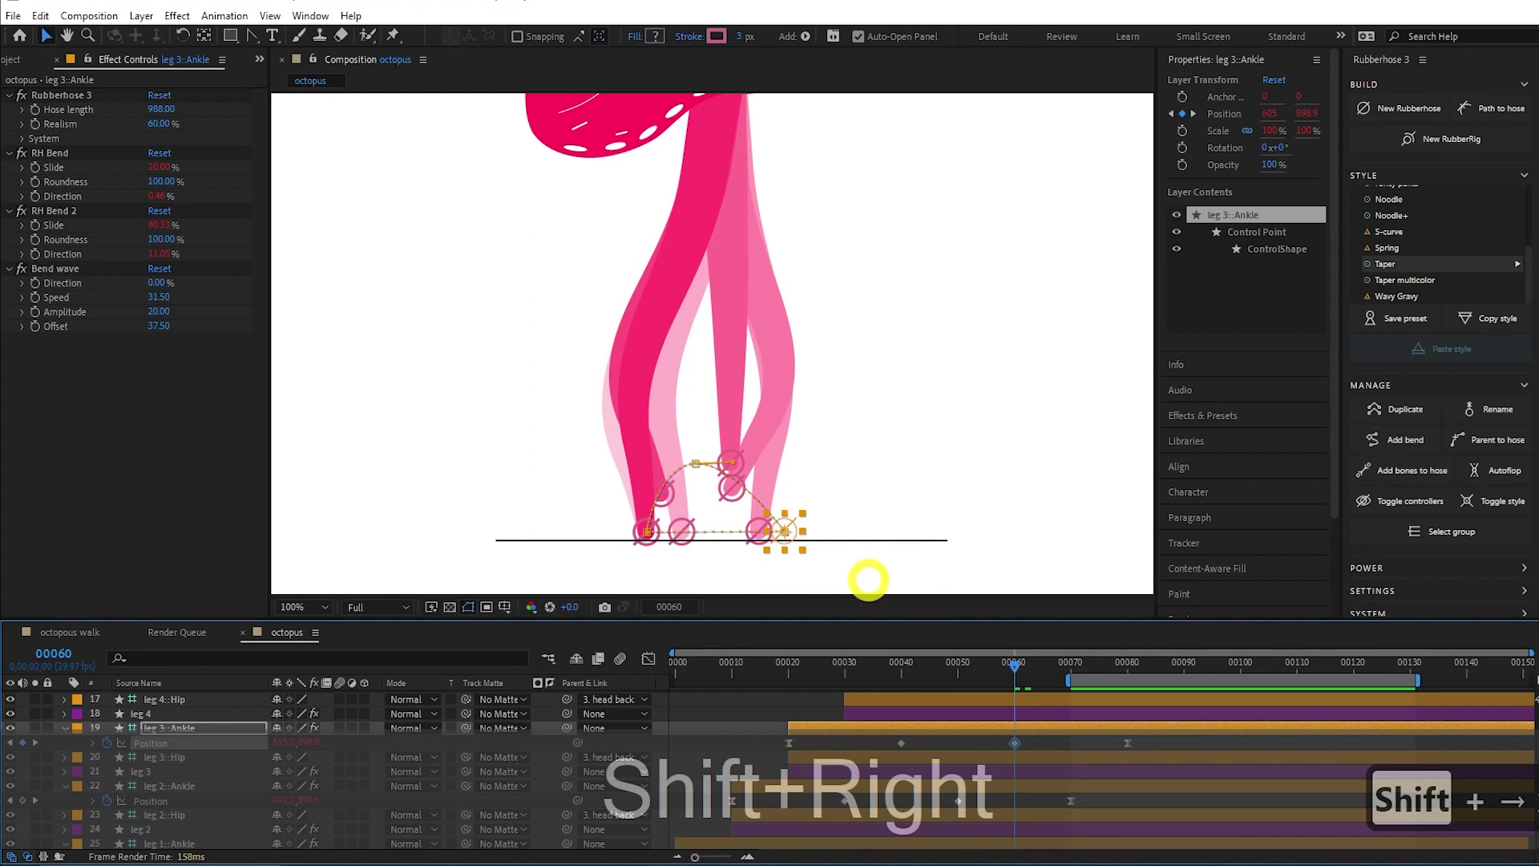
key(shift+Right)
key(shift+Right)
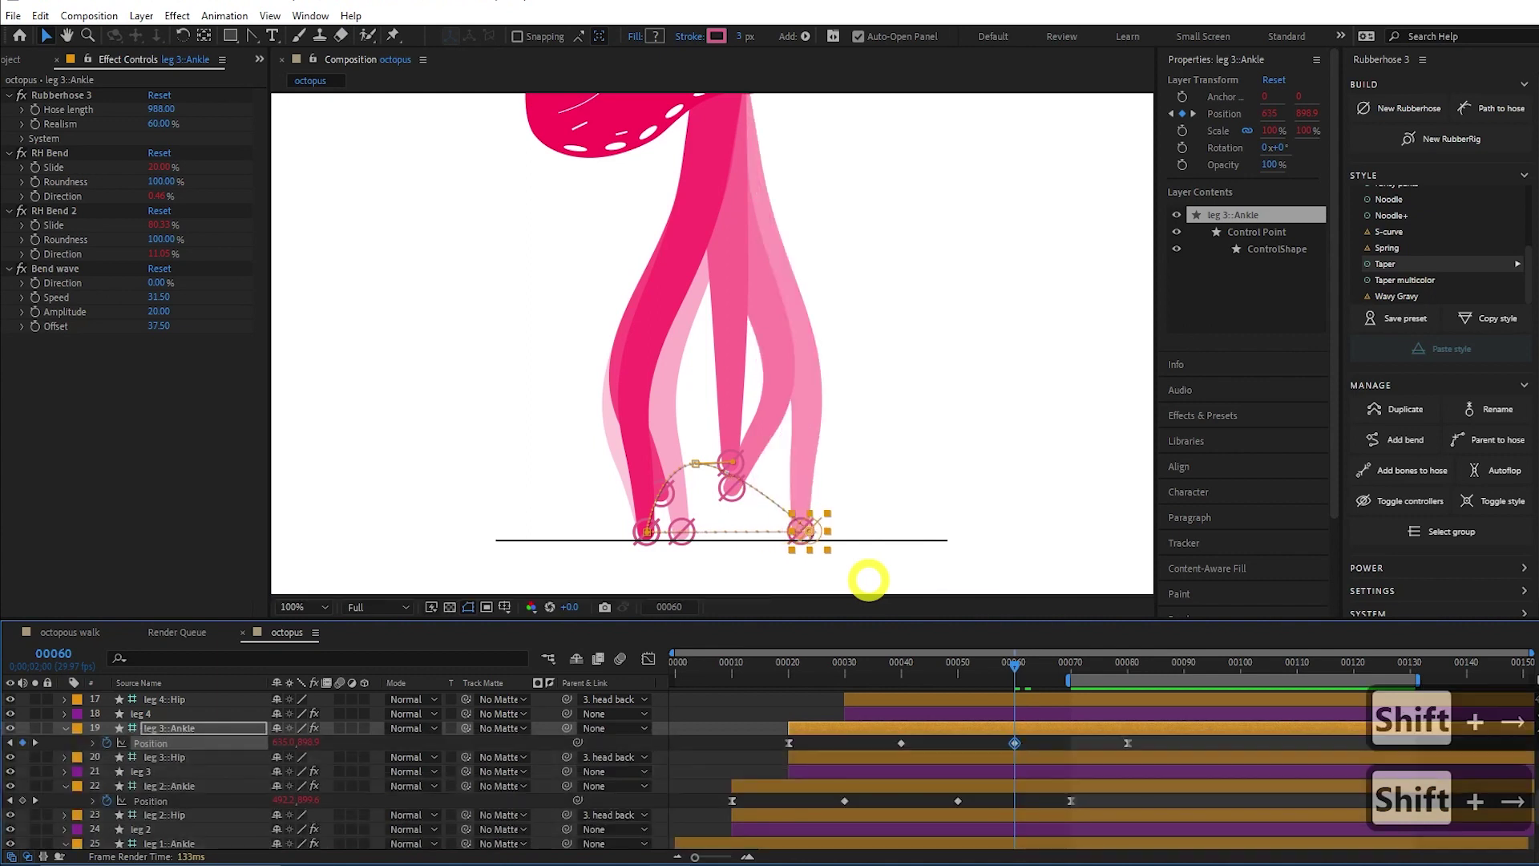
key(shift+Right)
key(shift+Right)
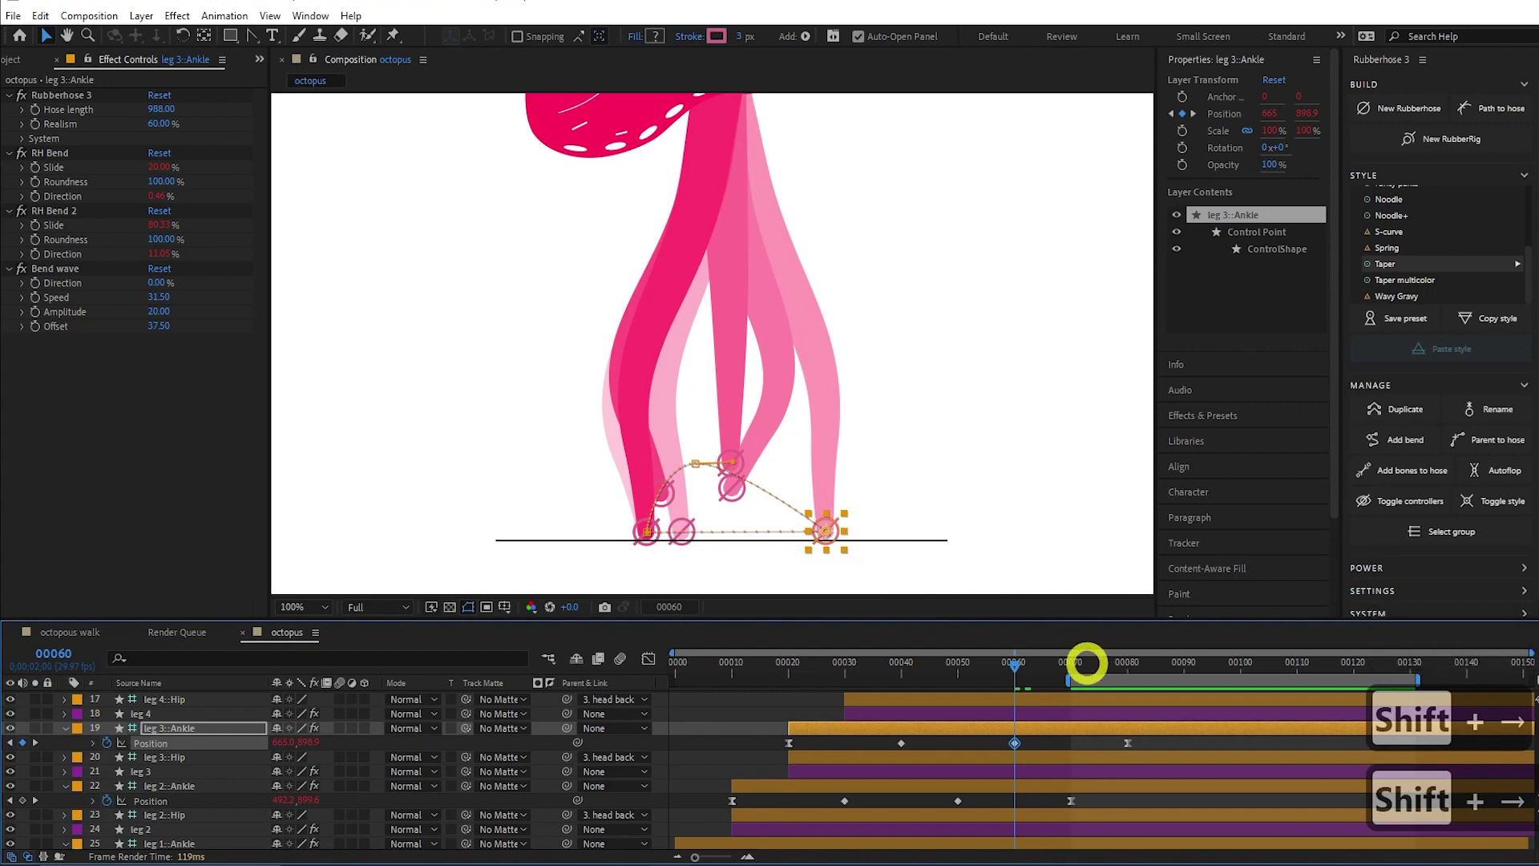
click(1083, 662)
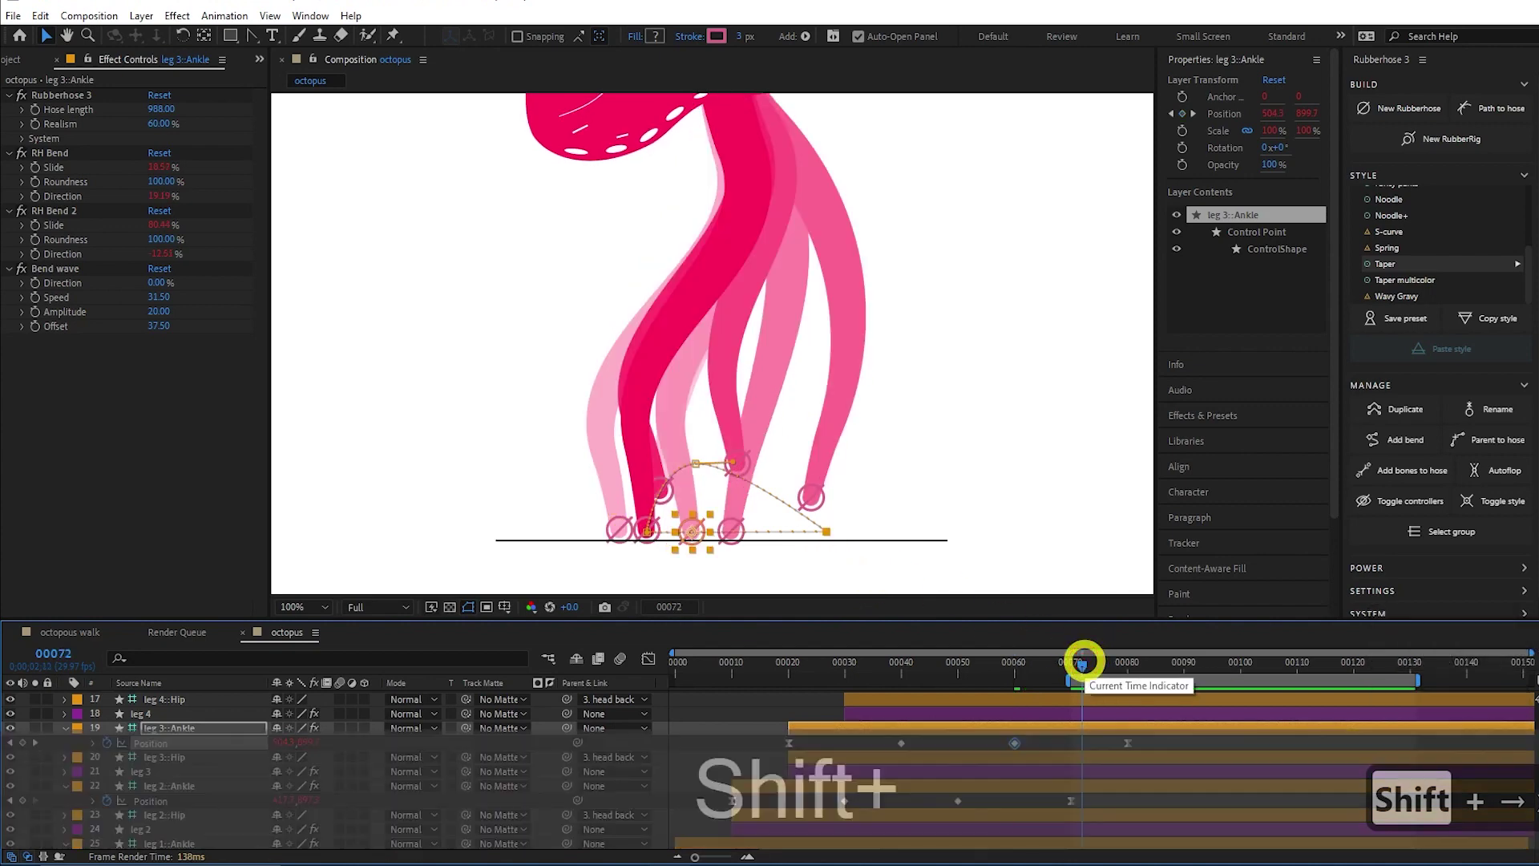
key(shift+Home)
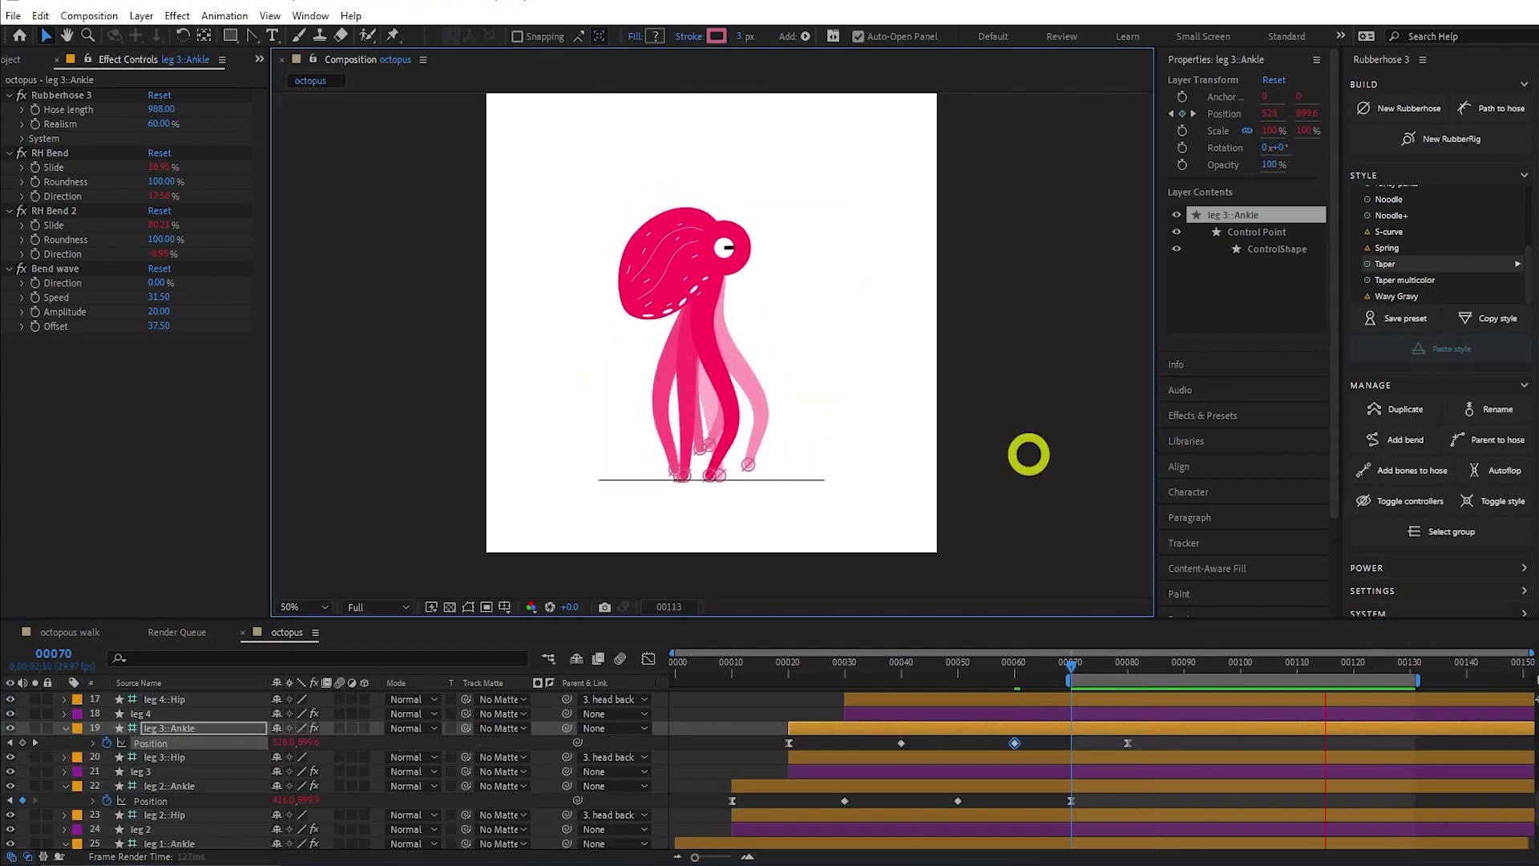
Save the project and fit the whole composition in the viewer with no layer selected.
key(ctrl+s)
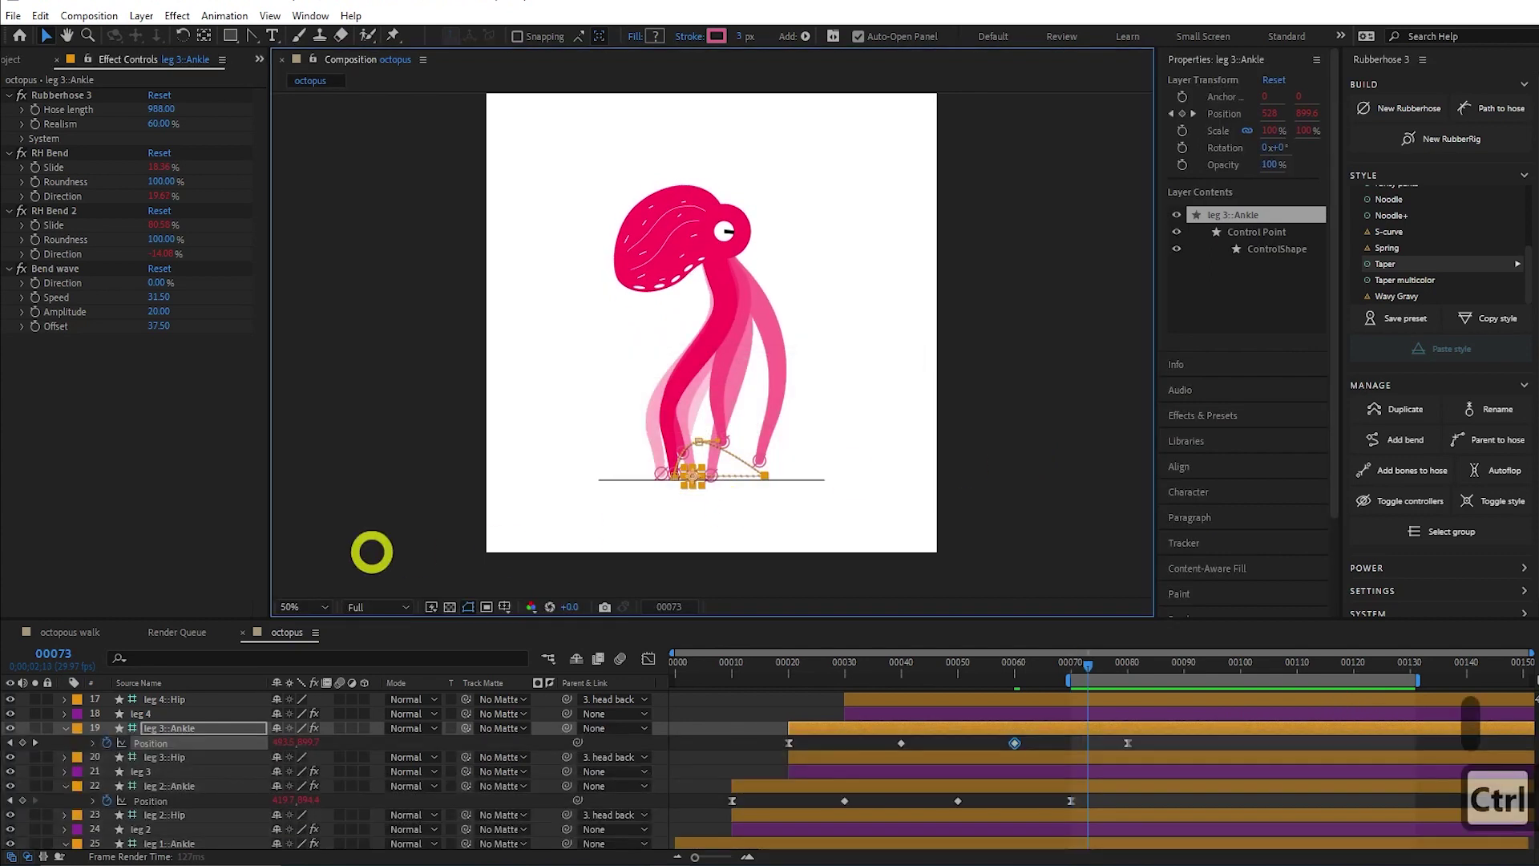
click(299, 609)
click(312, 314)
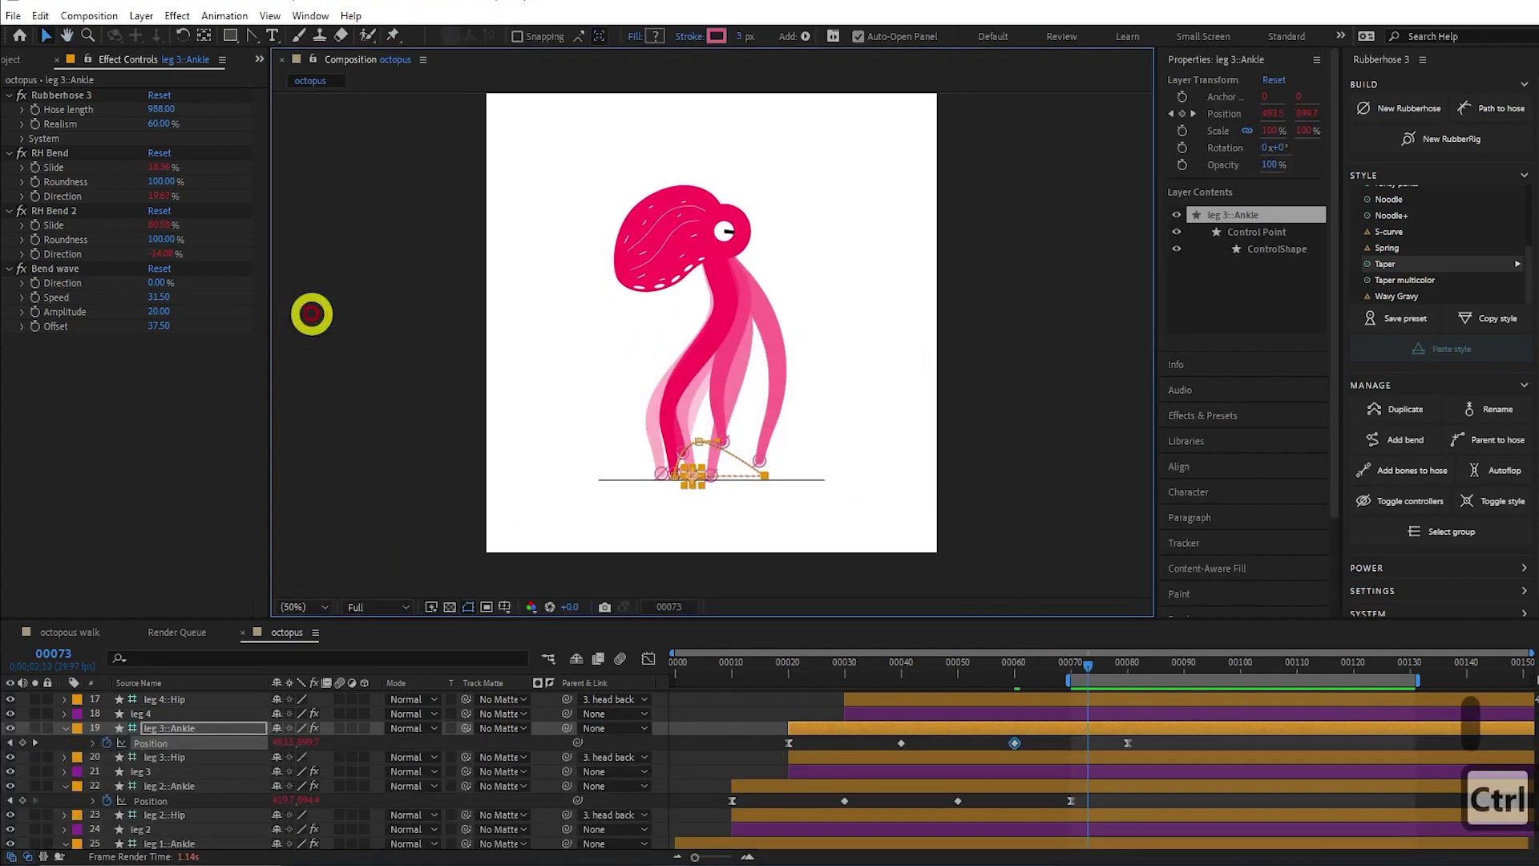
click(975, 454)
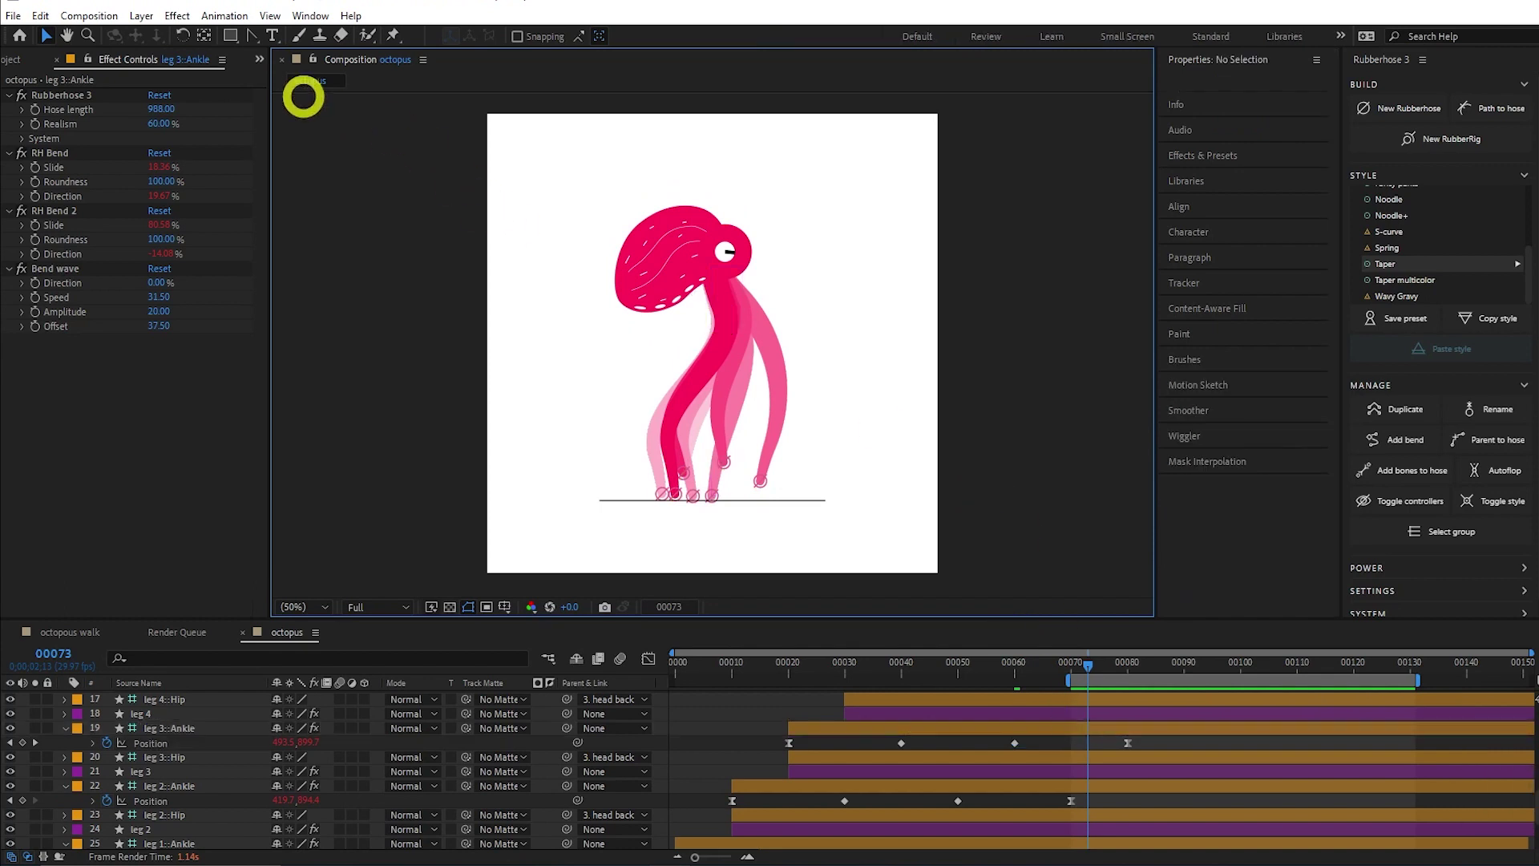
Draw a bumpy terrain line with the Pen tool just above the straight ground line, spanning its full width.
click(251, 36)
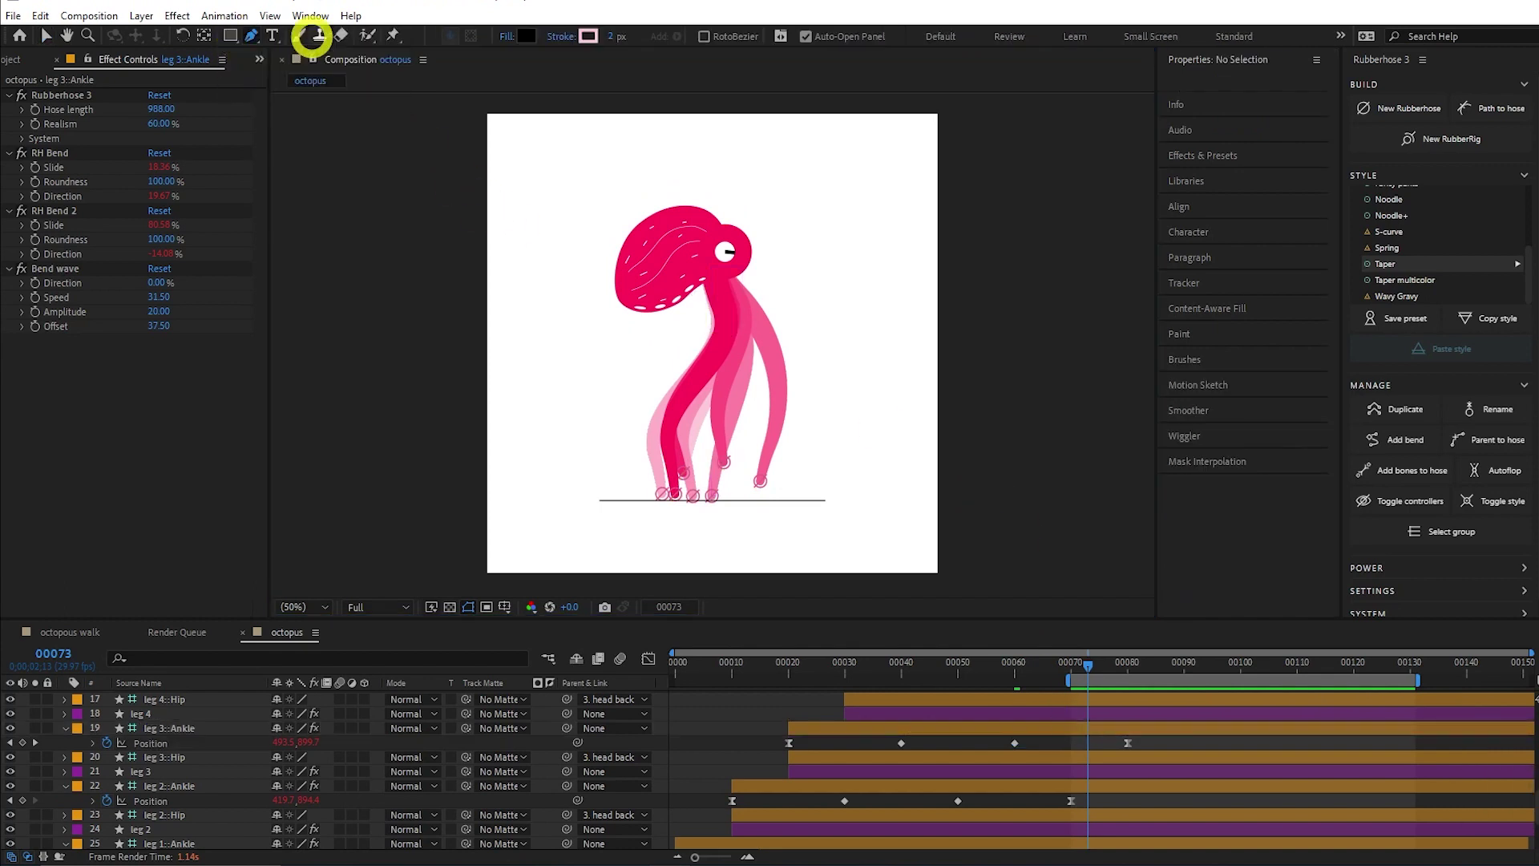
scroll(665, 500, up, 1)
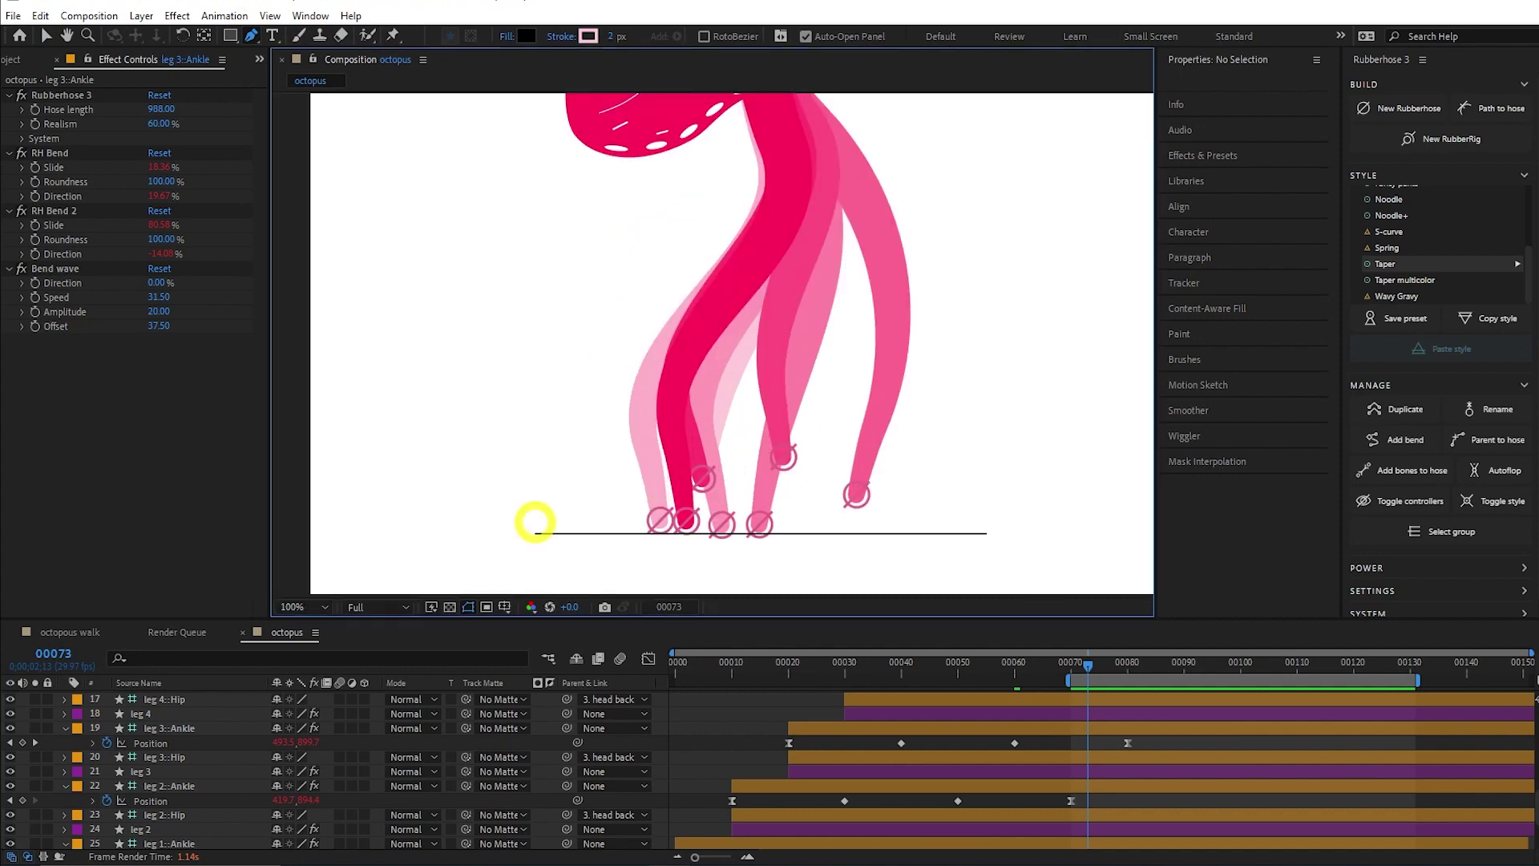
drag(535, 521, 577, 521)
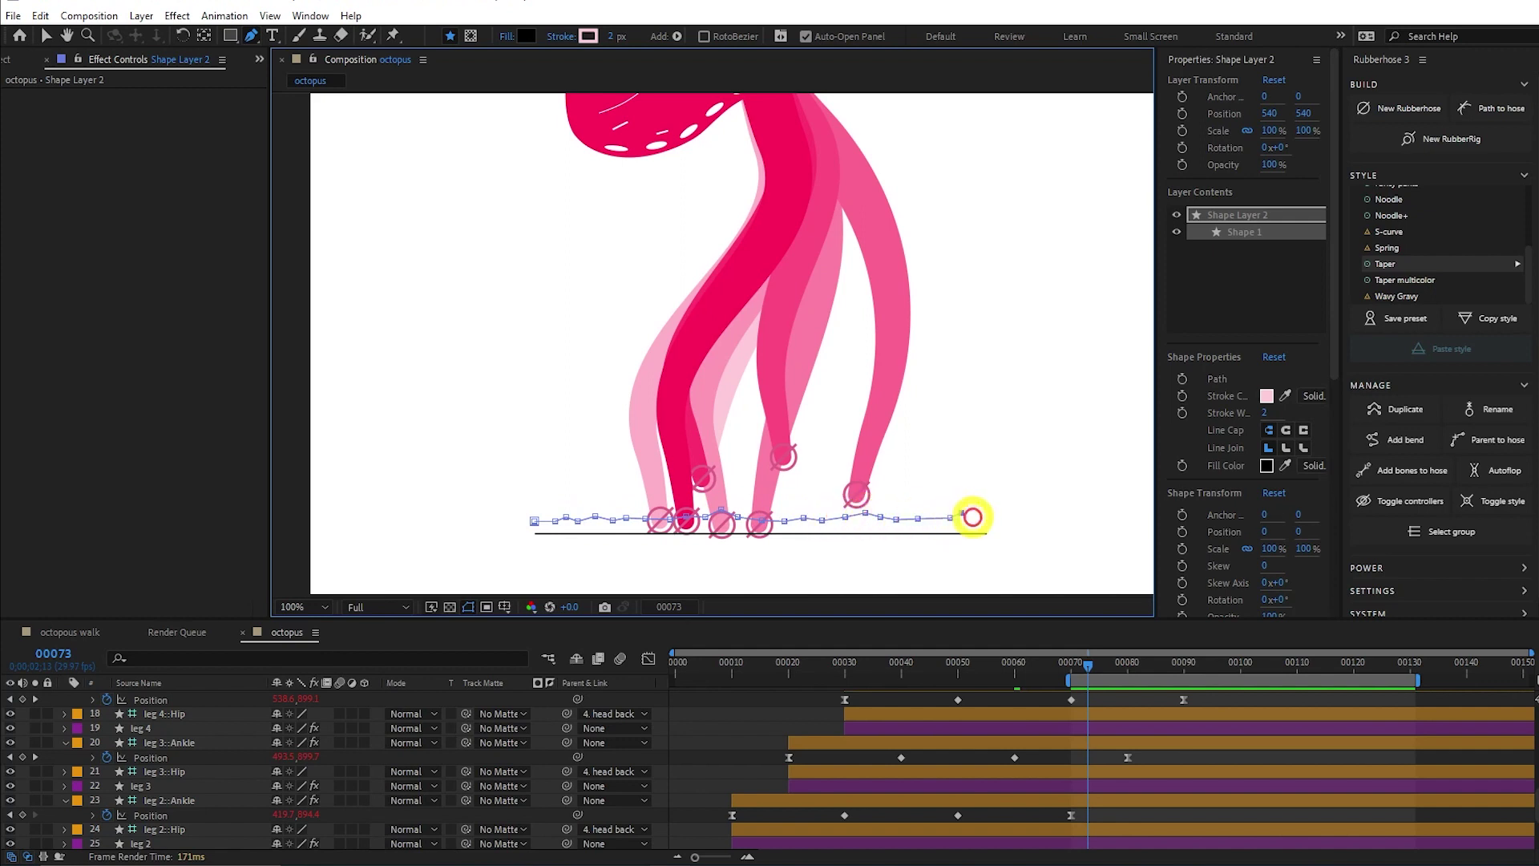
drag(975, 516, 983, 522)
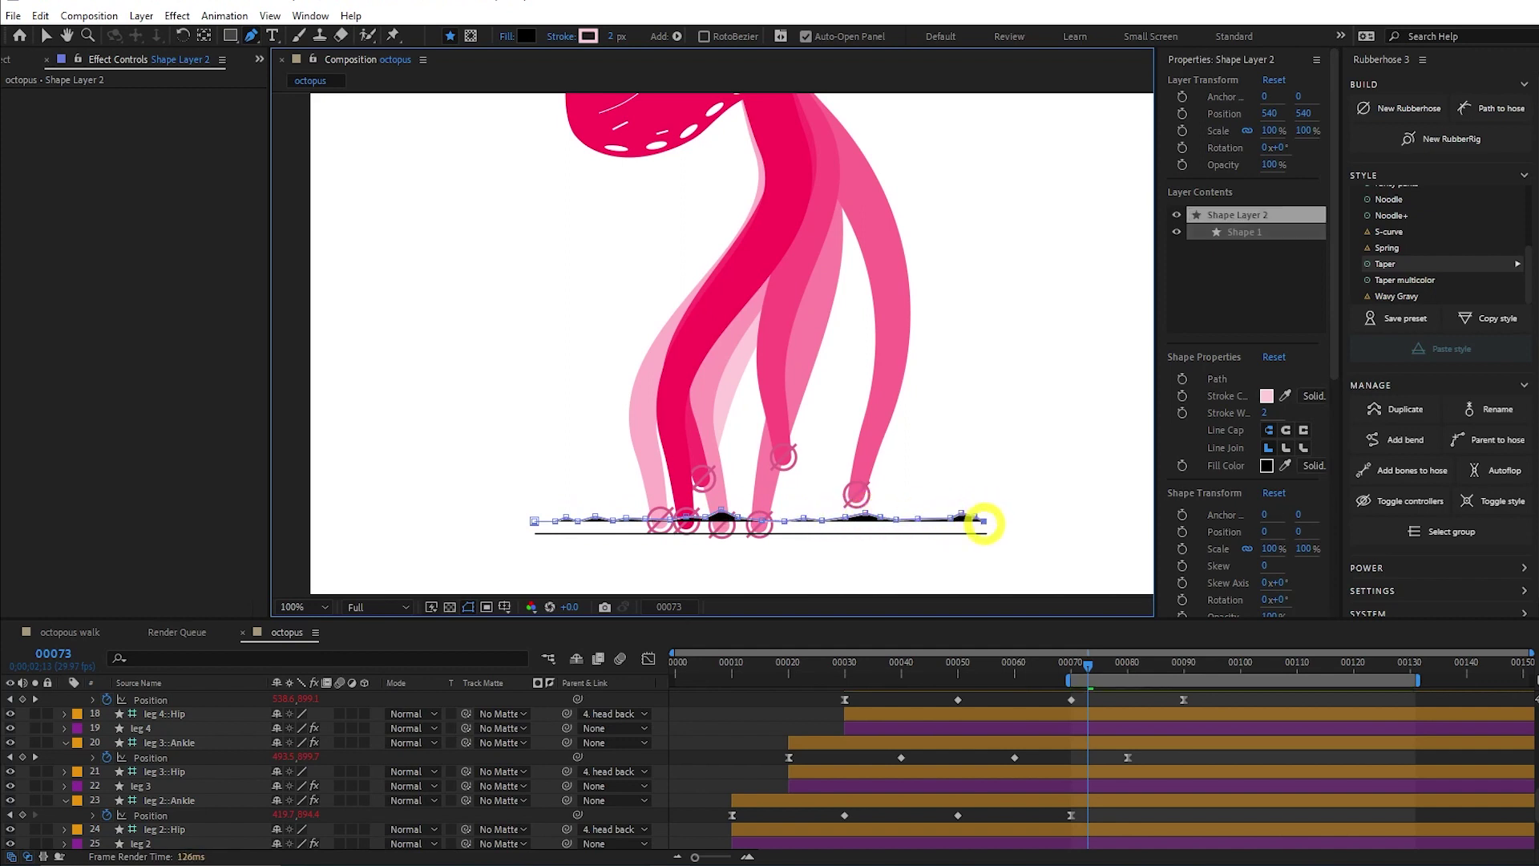
Close the bumpy terrain outline into a solid ground shape and rename its layer floor.
click(982, 541)
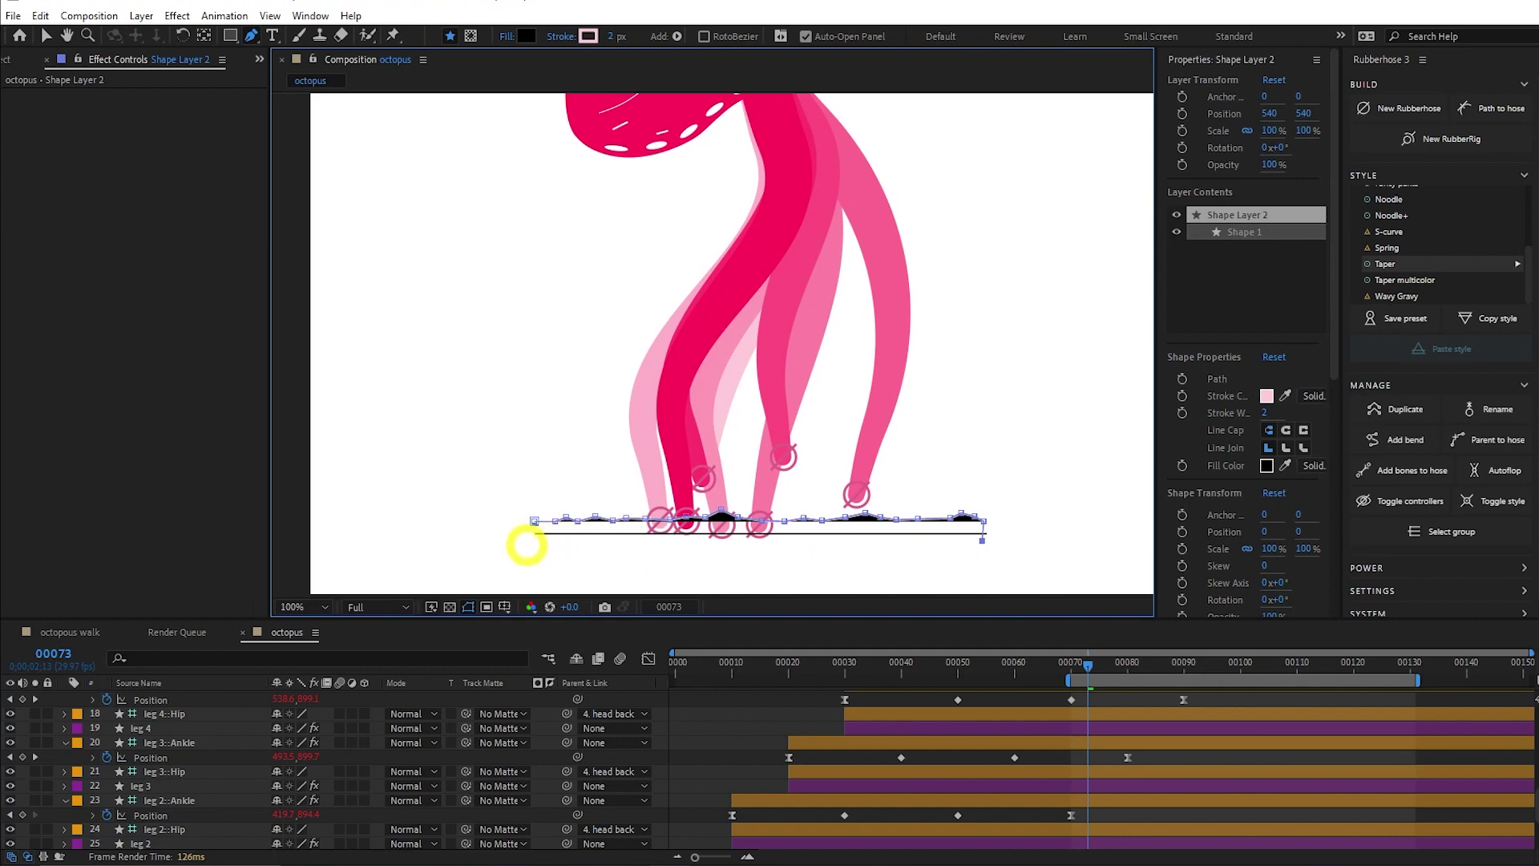
click(533, 522)
click(207, 728)
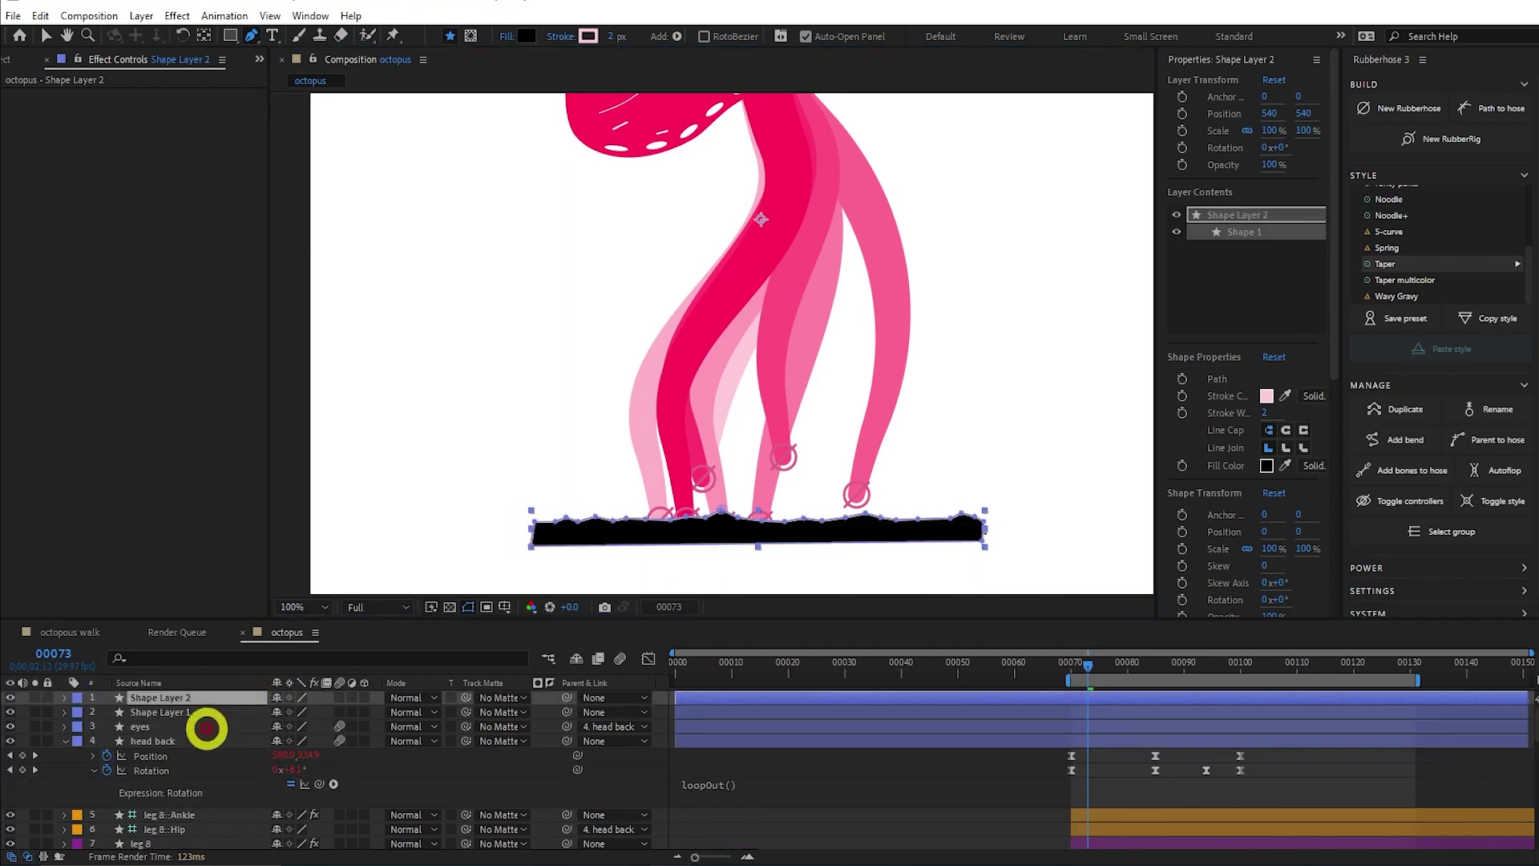
key(Return)
text(floor)
key(Return)
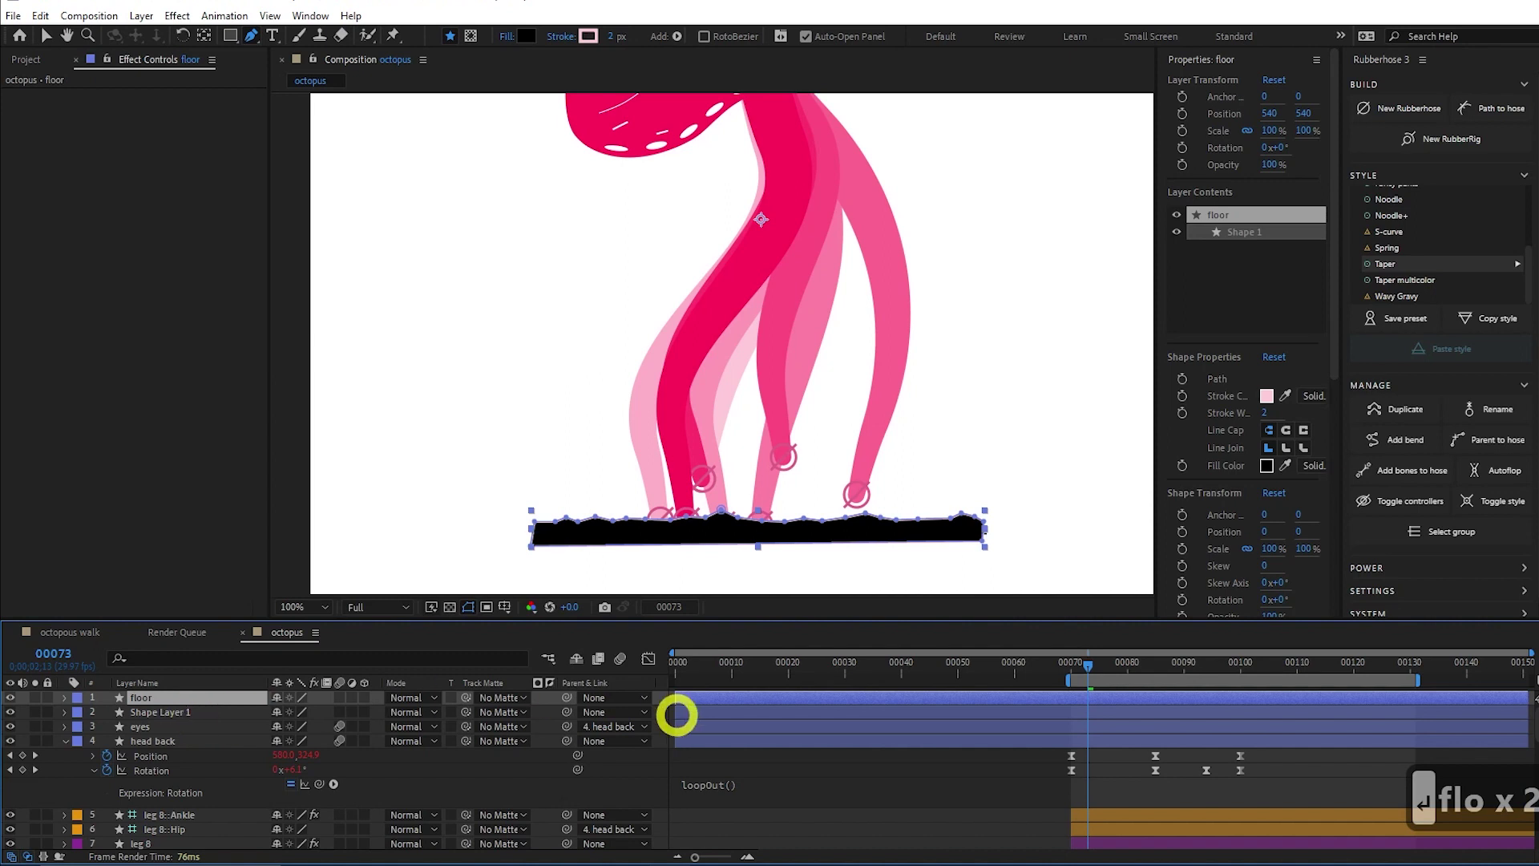
Edit the floor shape's path, moving its two bottom corner points up so the underside runs straight and level.
click(65, 697)
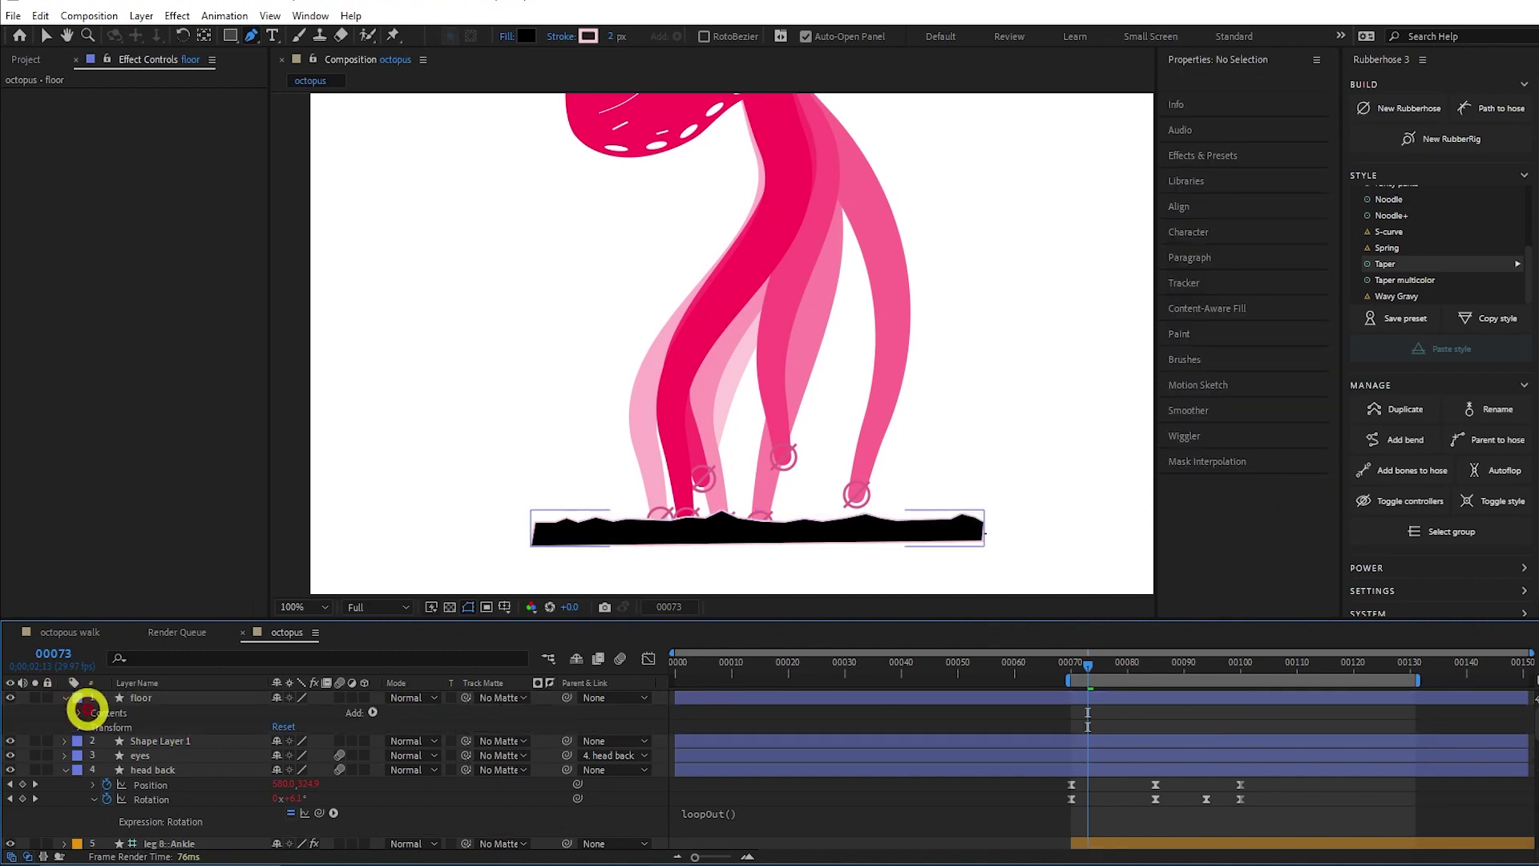
click(79, 712)
click(108, 726)
click(94, 726)
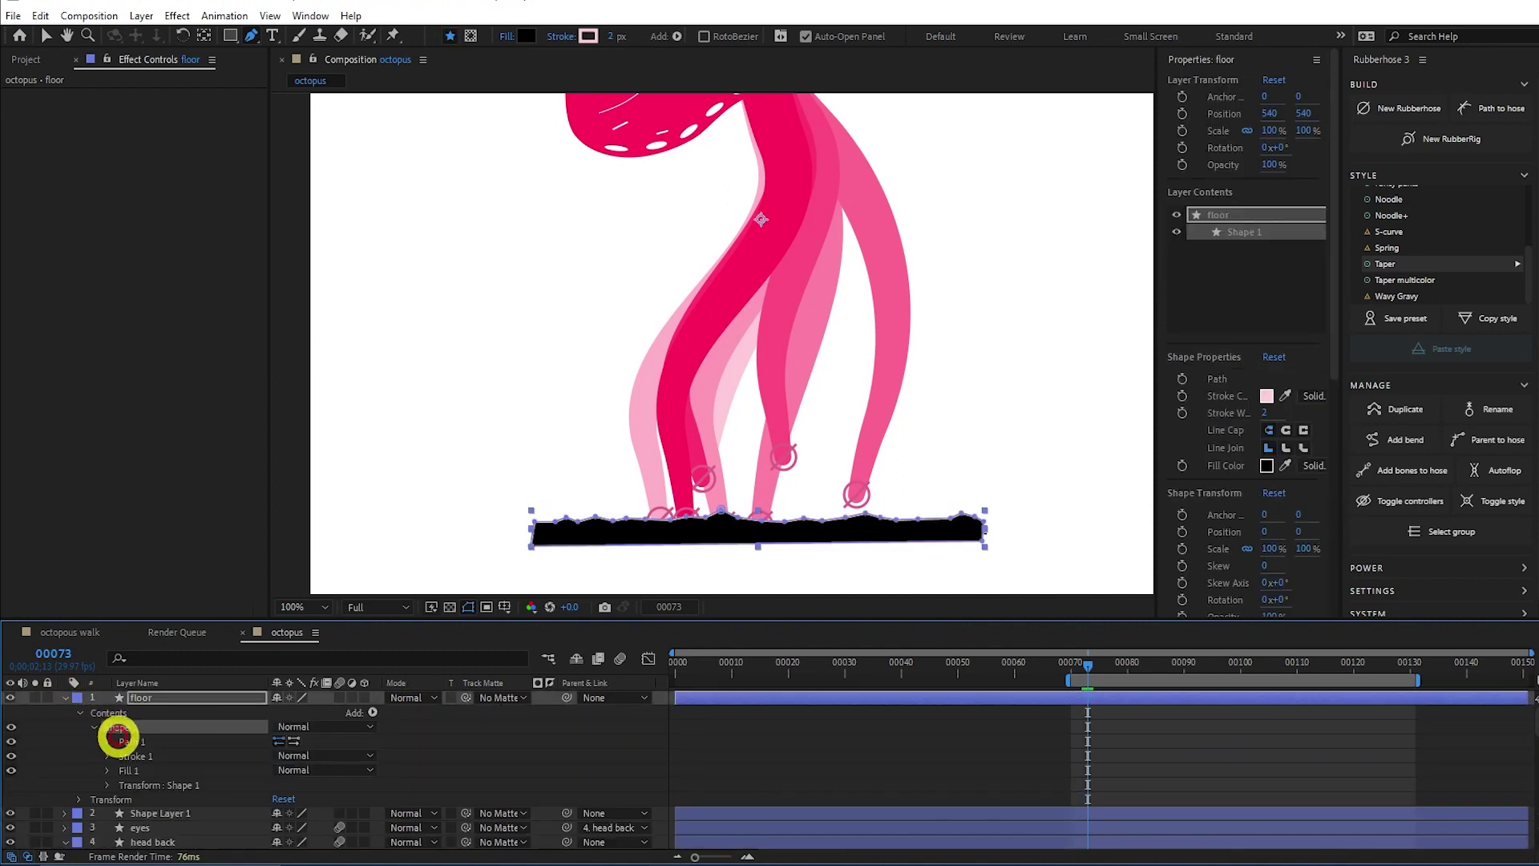
click(121, 740)
drag(482, 475, 501, 423)
scroll(505, 421, up, 1)
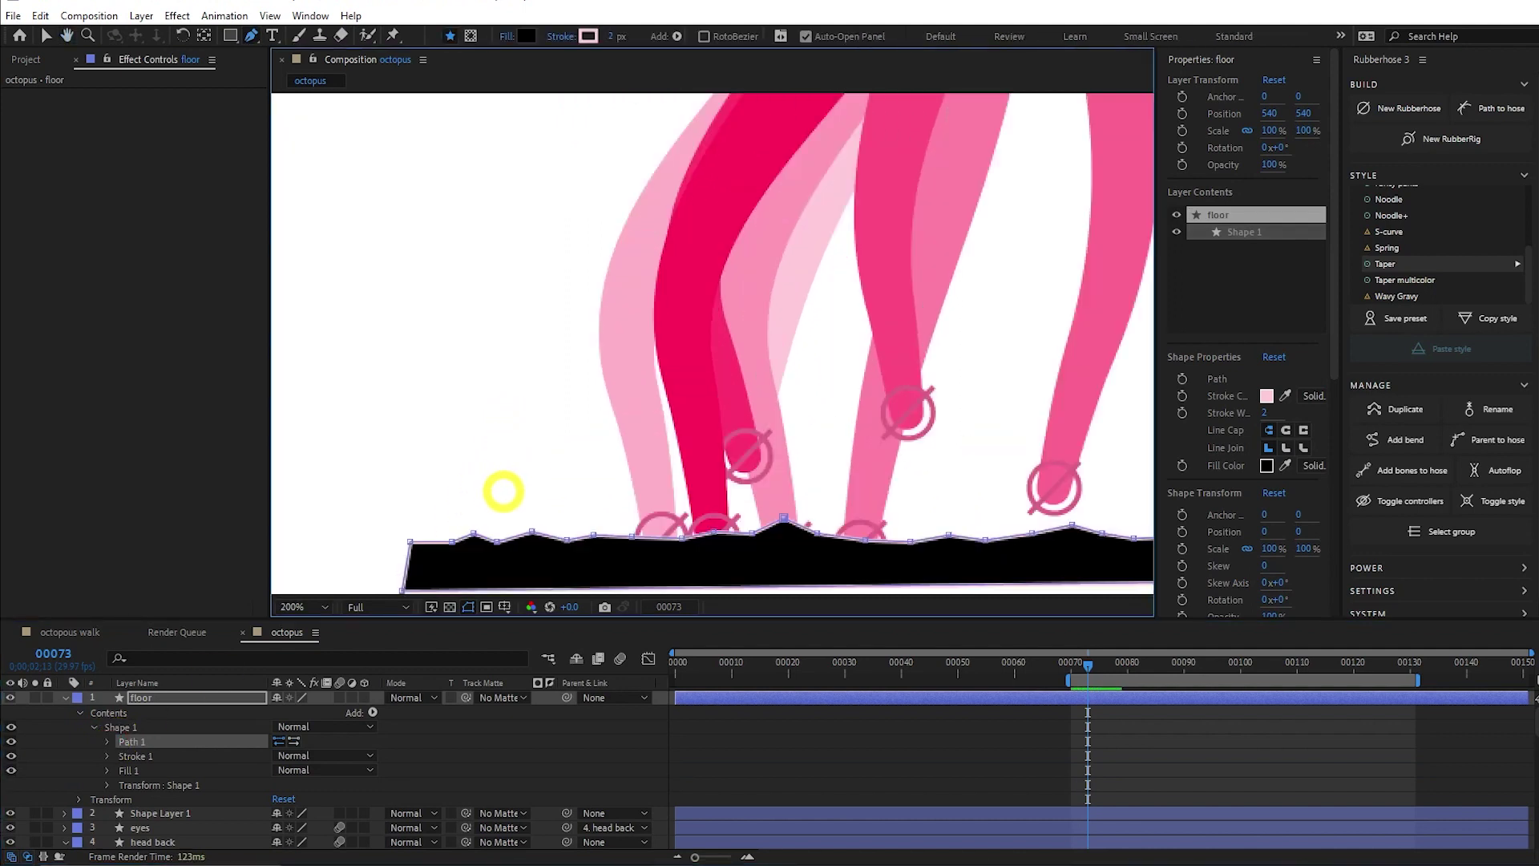
drag(505, 491, 531, 392)
drag(433, 491, 440, 464)
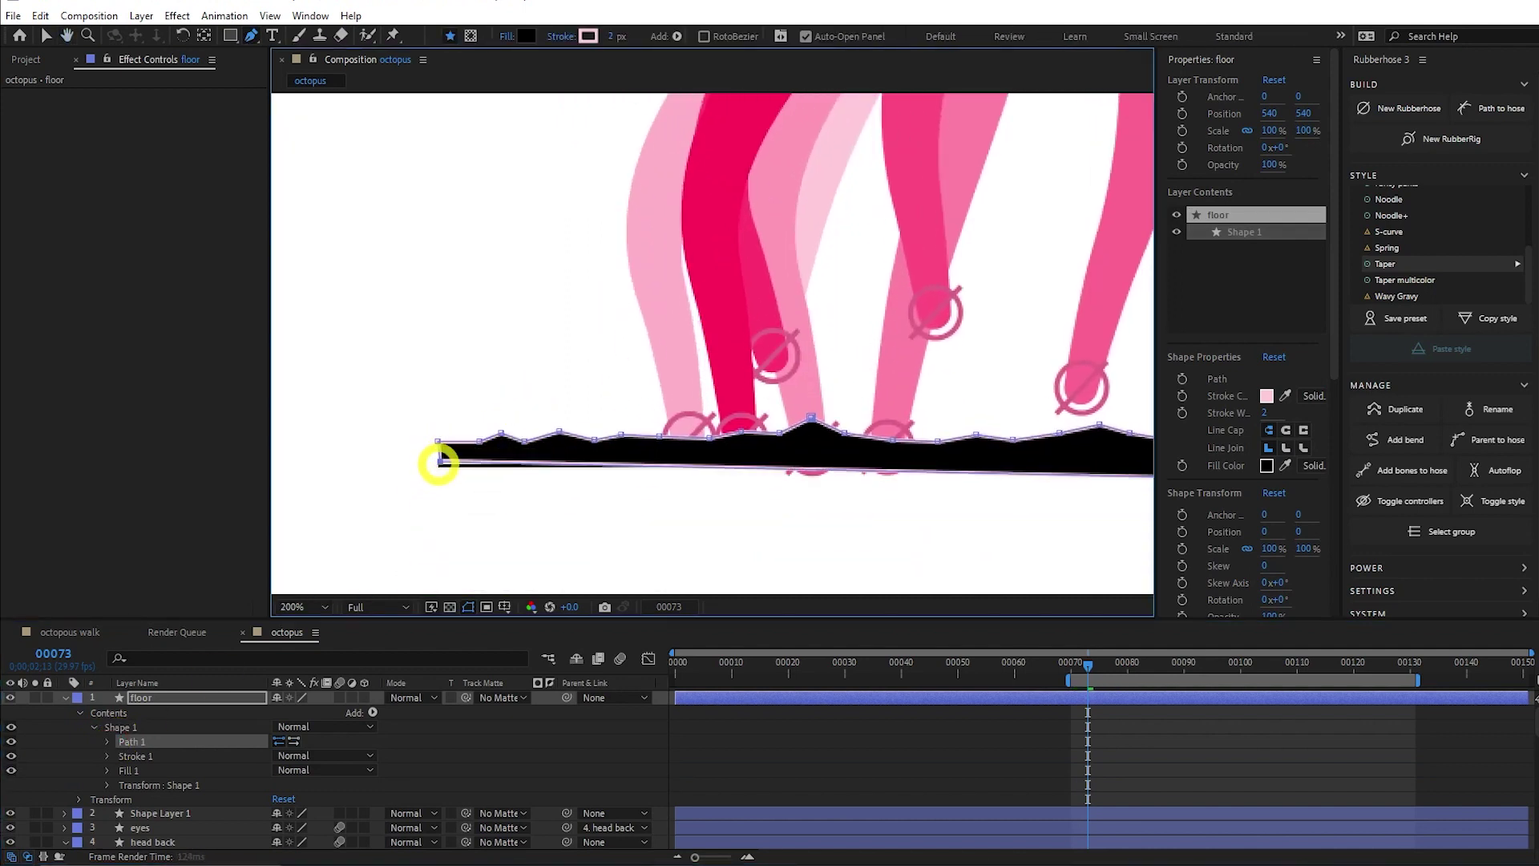
drag(866, 501, 383, 485)
drag(854, 463, 856, 449)
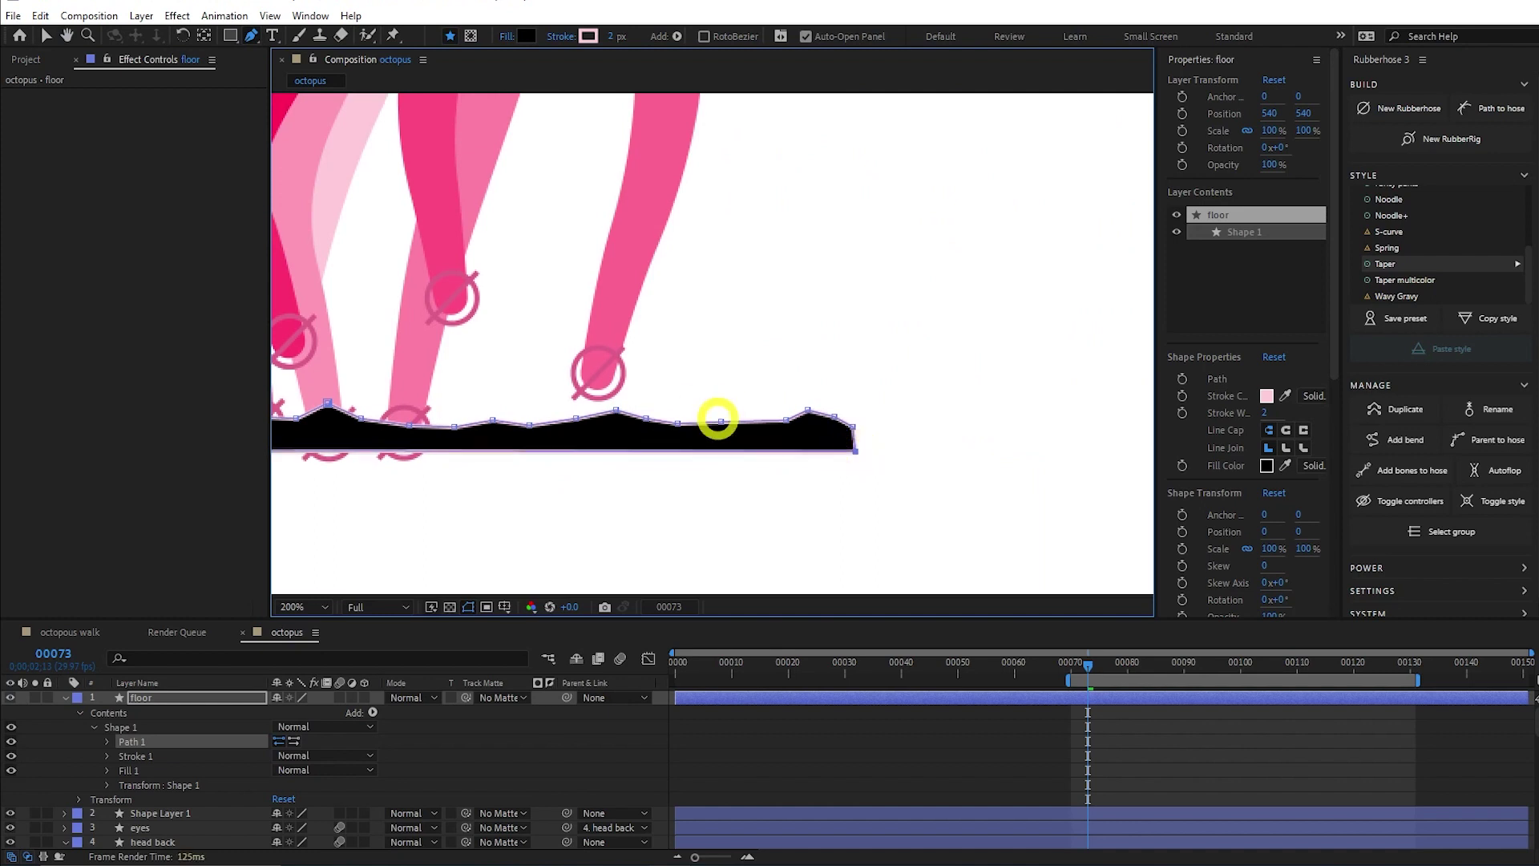
Set the floor shape's stroke width to 0 px.
drag(628, 319, 826, 399)
drag(610, 33, 505, 34)
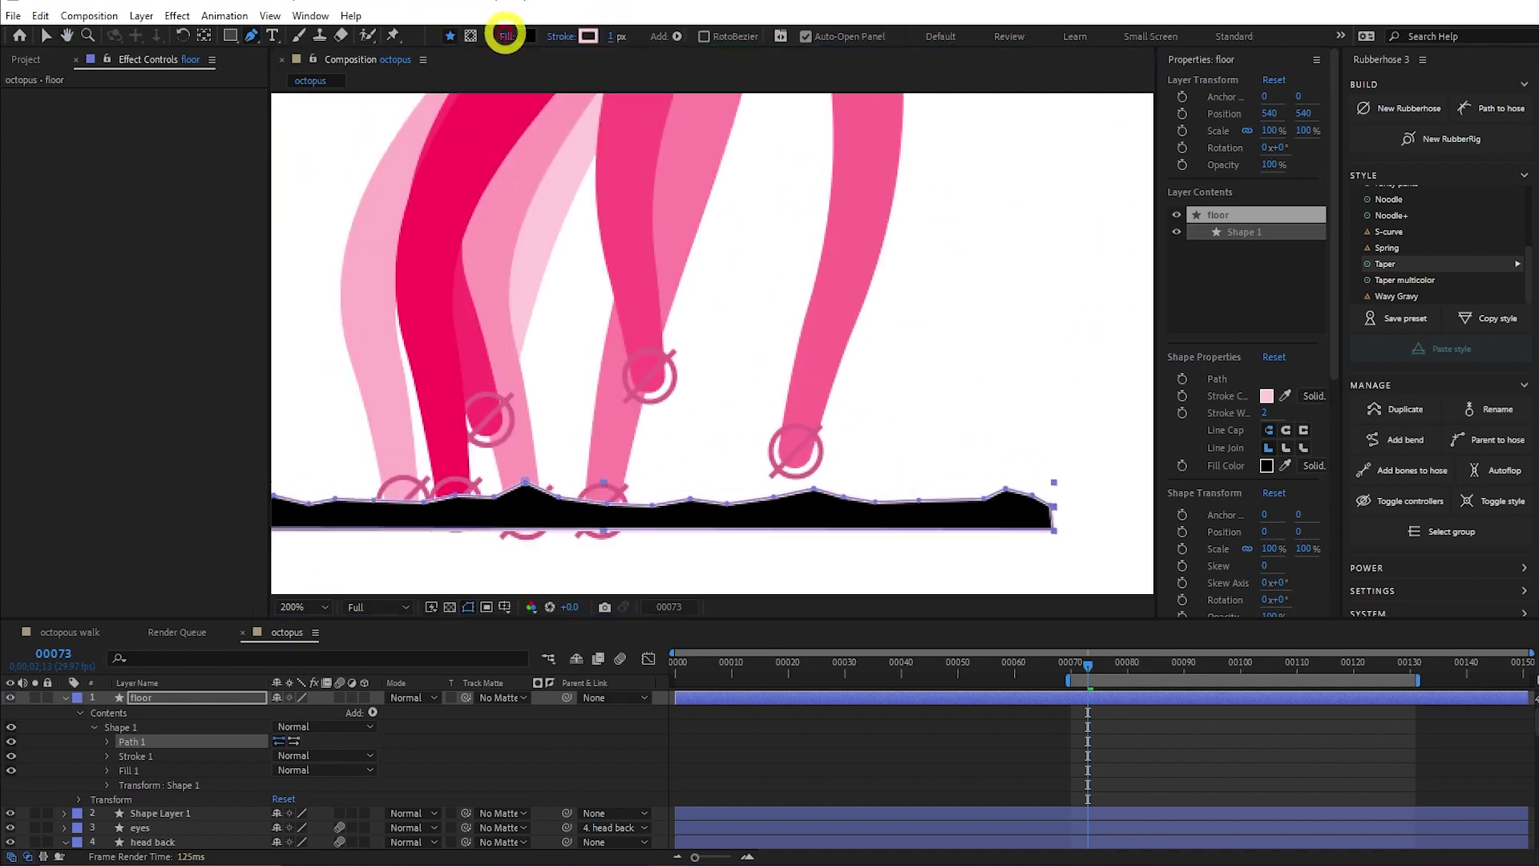
scroll(690, 321, down, 4)
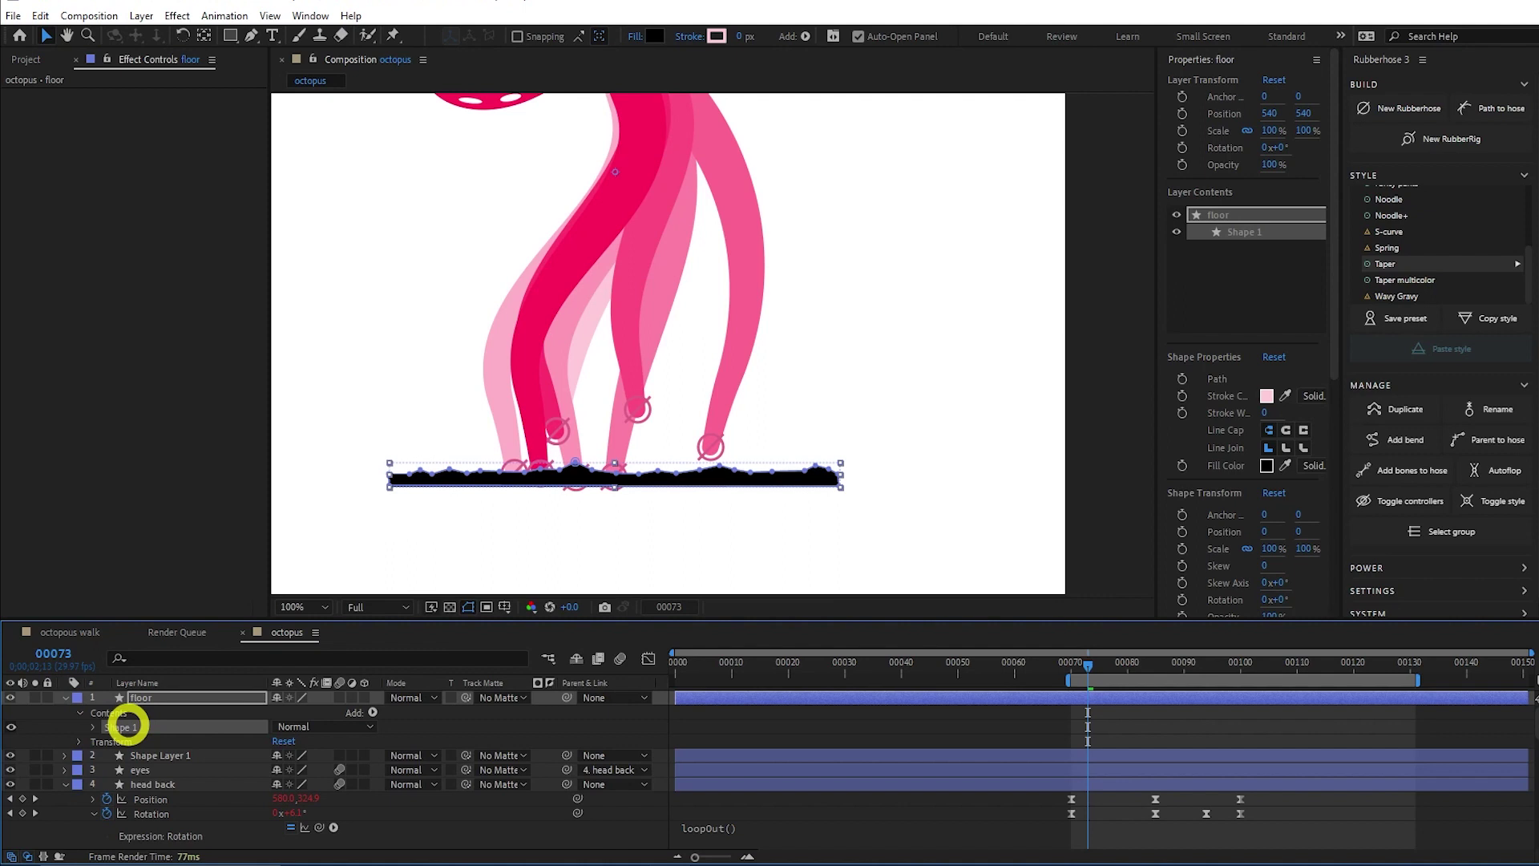
Duplicate the floor's shape group and set the copy's X position to about 539 so it extends the ground end to end.
key(ctrl+d)
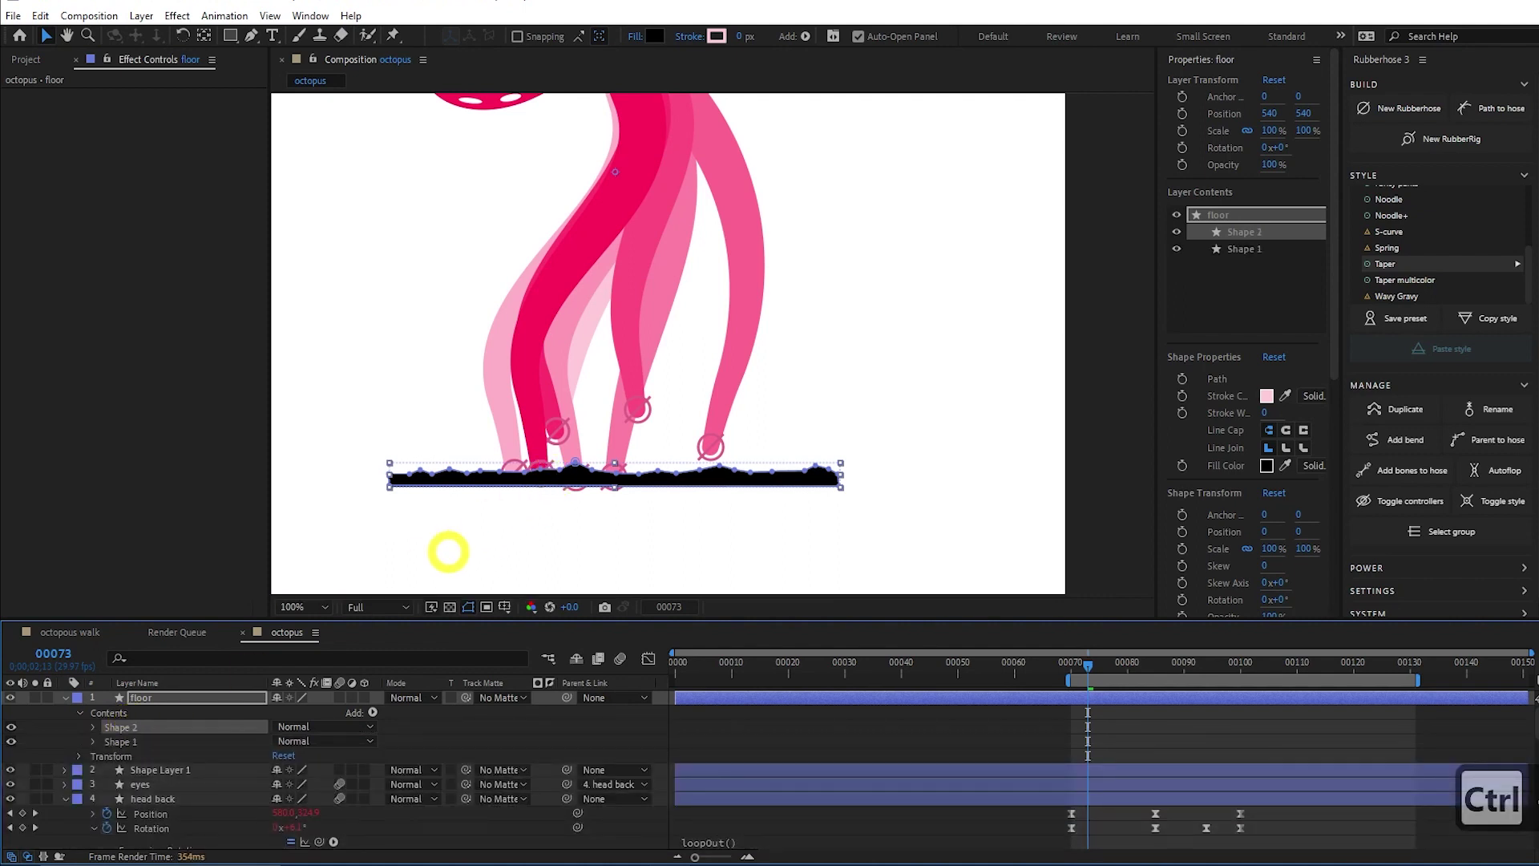
click(94, 727)
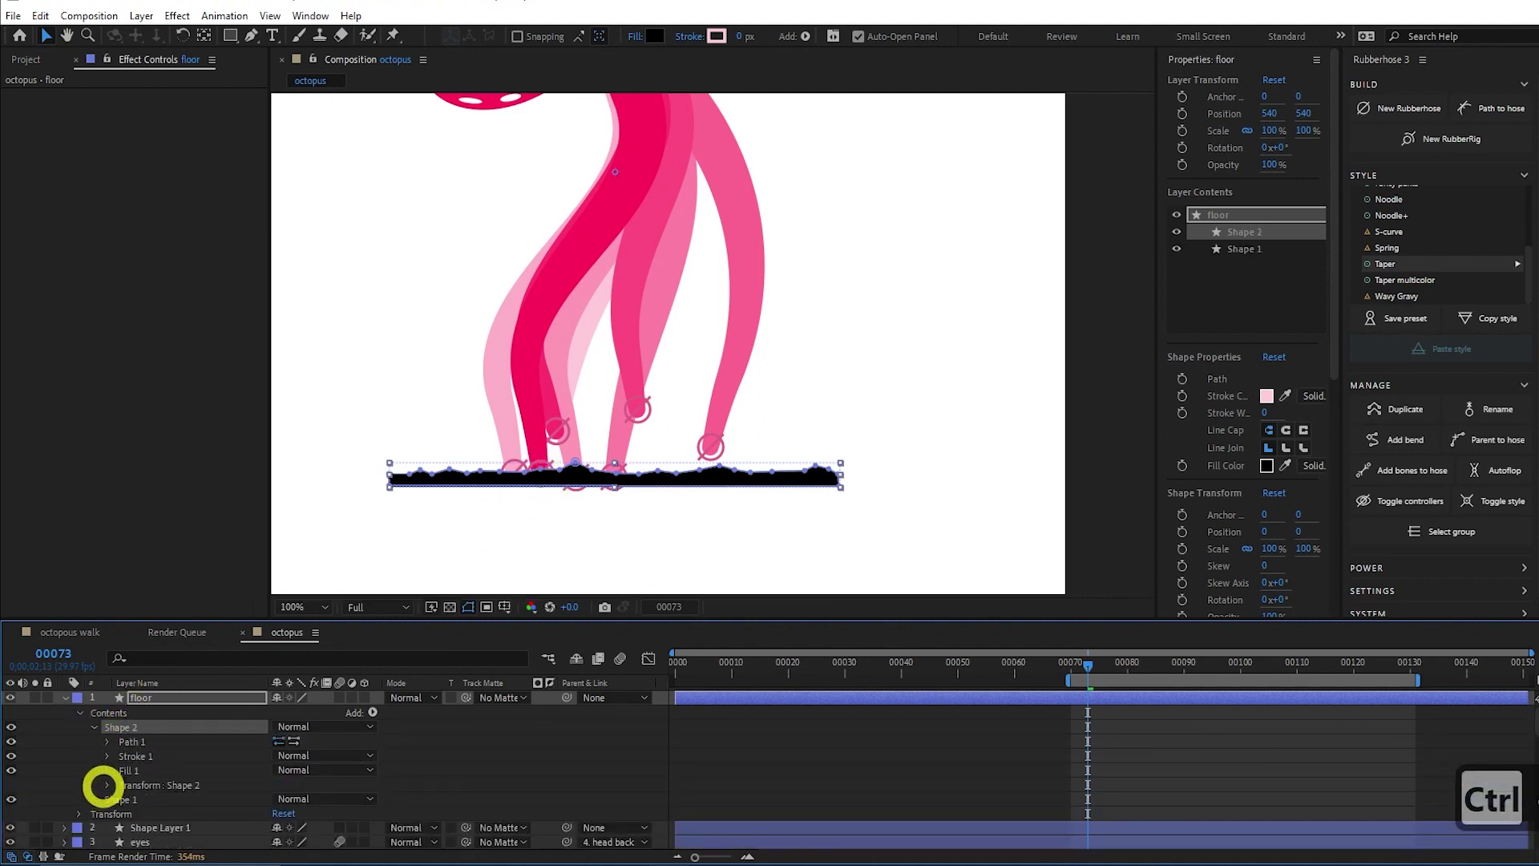
click(107, 785)
drag(277, 768, 704, 748)
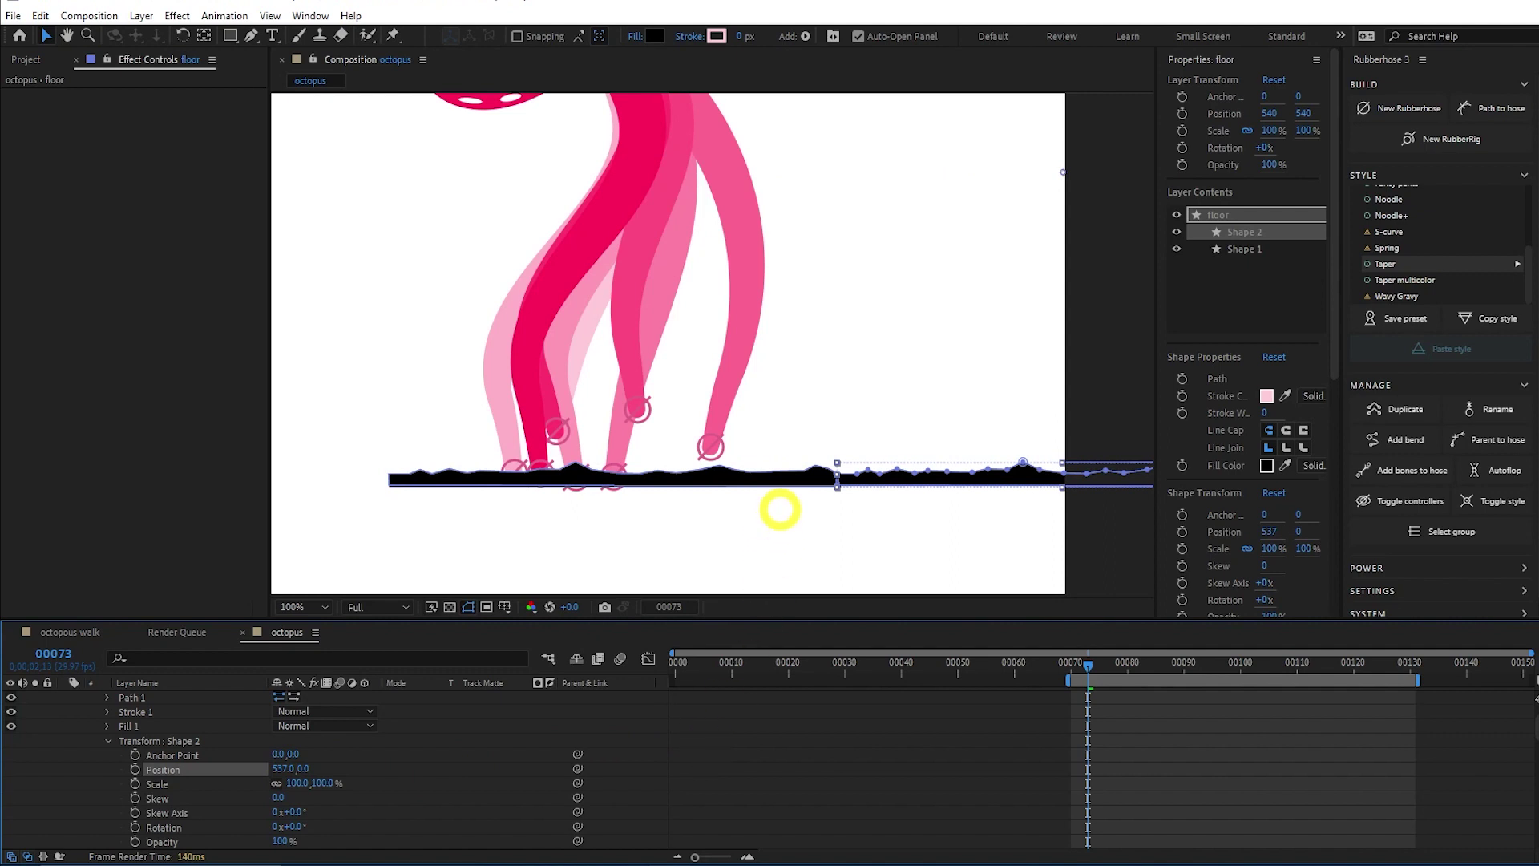
Add a position keyframe to the floor layer at frame 70, the start of the work area.
click(681, 467)
key(shift+Home)
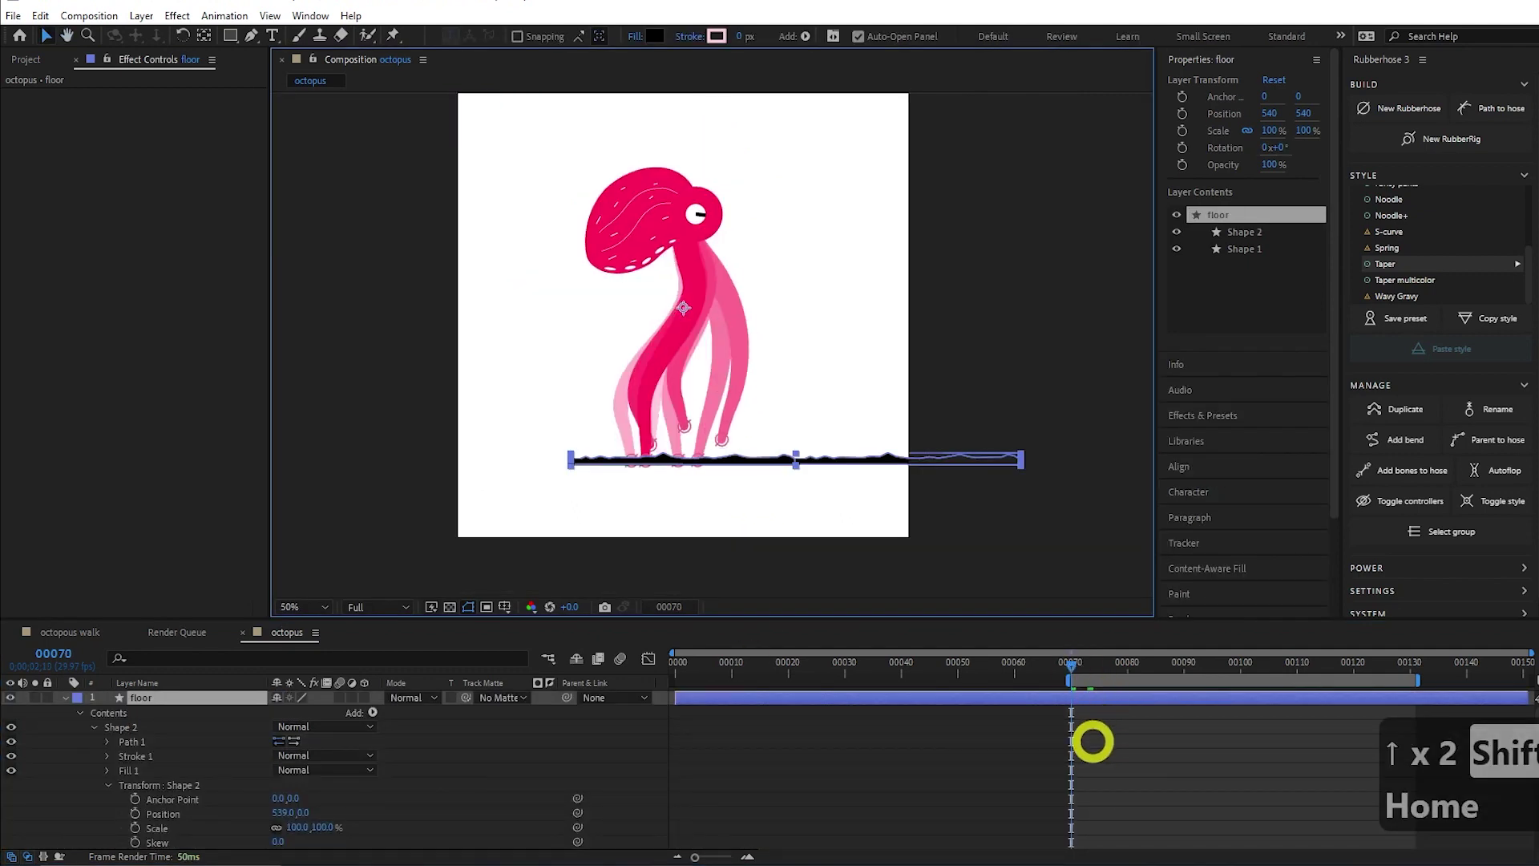
key(p)
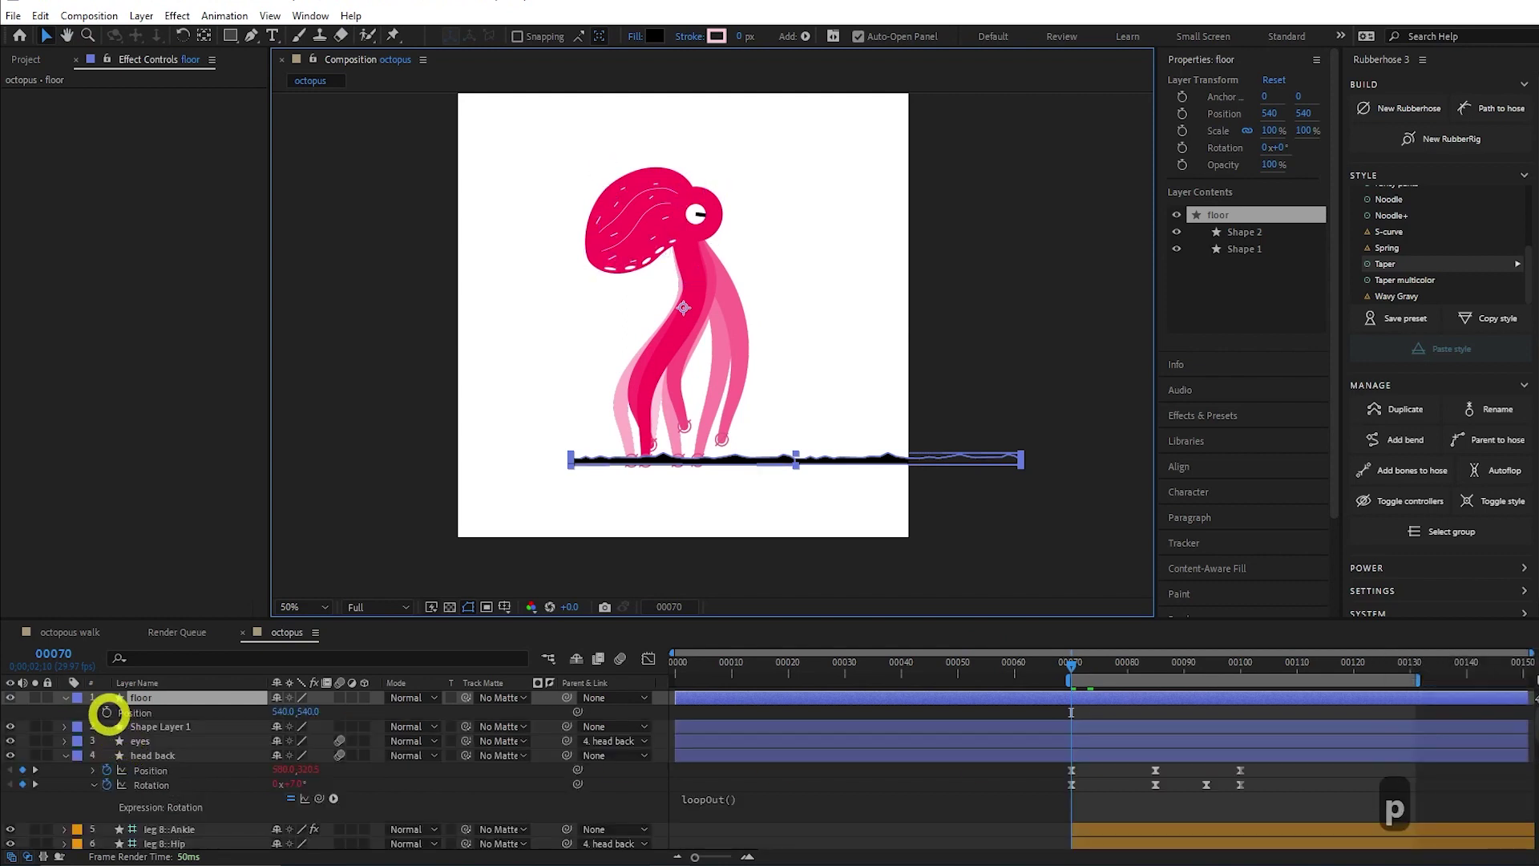
click(447, 694)
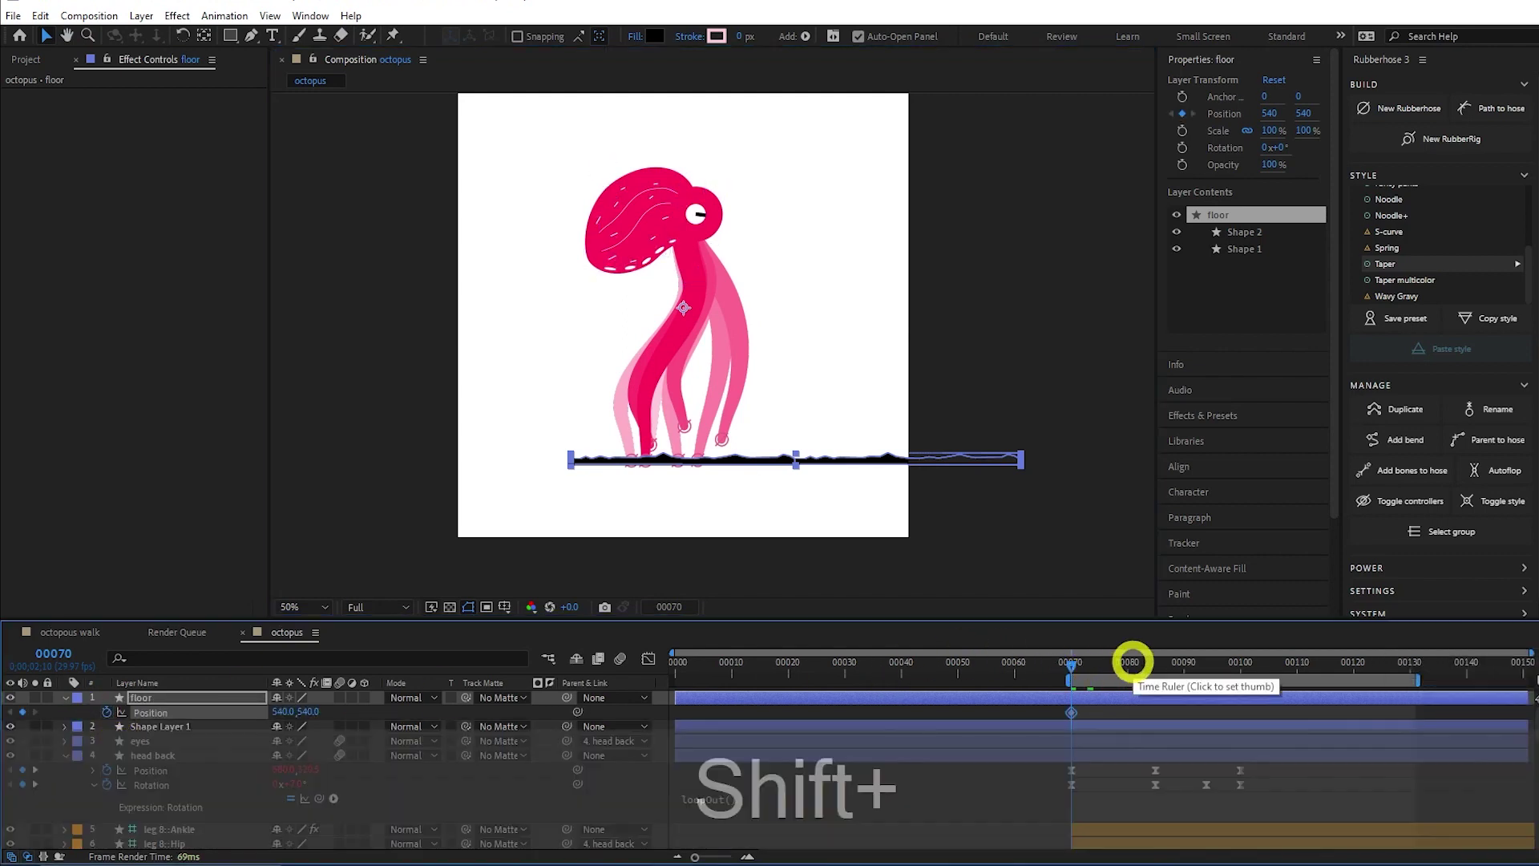
At frame 130, the end of the work area, keyframe the floor's X position at 2, aligning the copied terrain with the original.
key(shift+End)
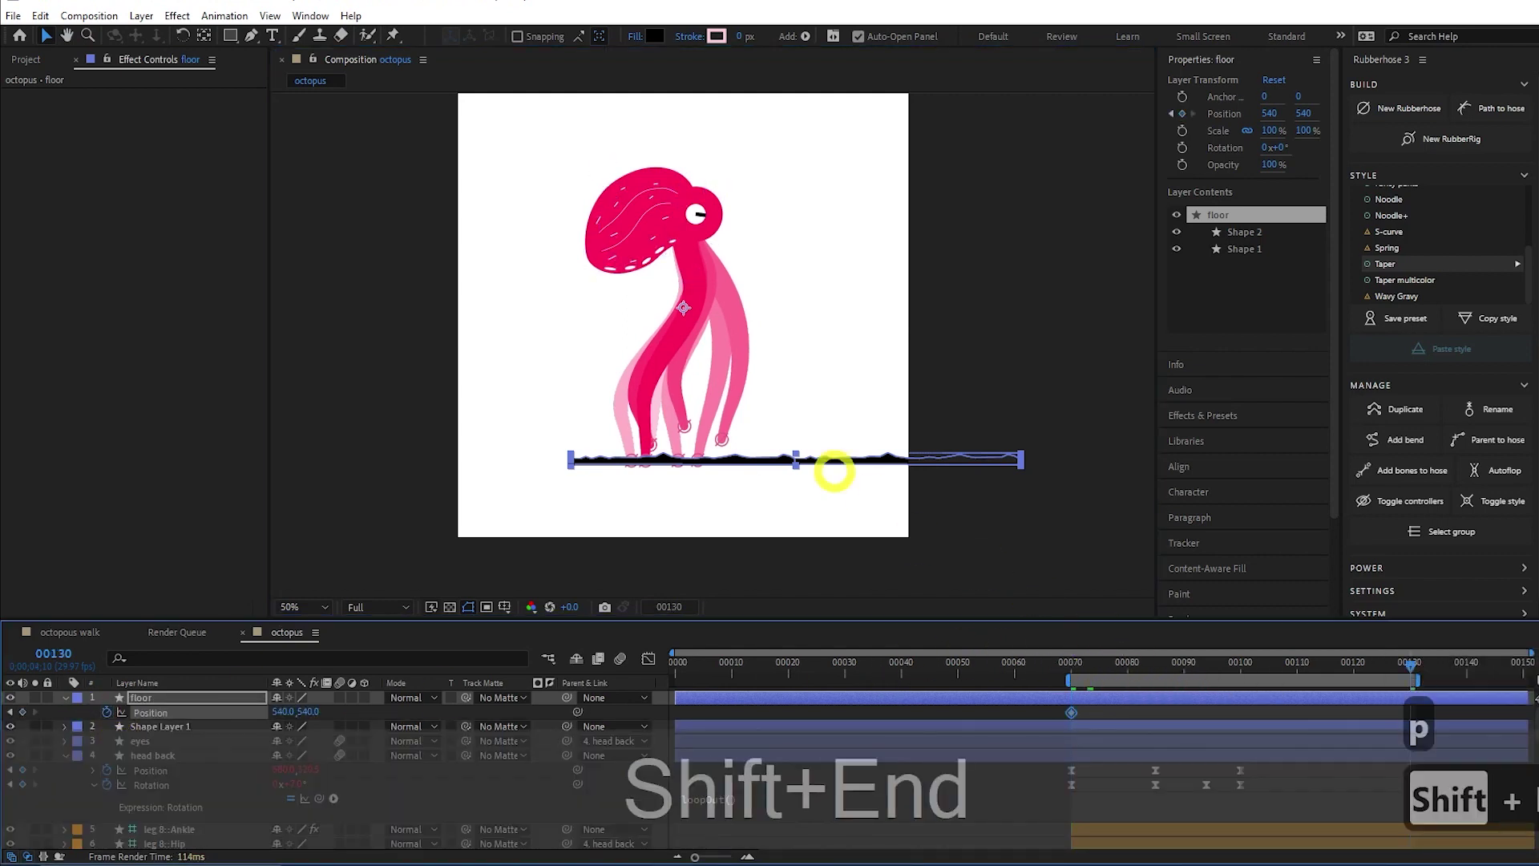
key(shift+Left)
key(shift+Left)
key(shift+Left)
key(shift+Left)
key(shift+Left)
key(shift+Left)
key(shift+Left)
key(shift+Left)
key(shift+Left)
key(shift+Left)
key(shift+Left)
key(shift+Left)
key(shift+Left)
key(shift+Left)
key(shift+Left)
key(shift+Left)
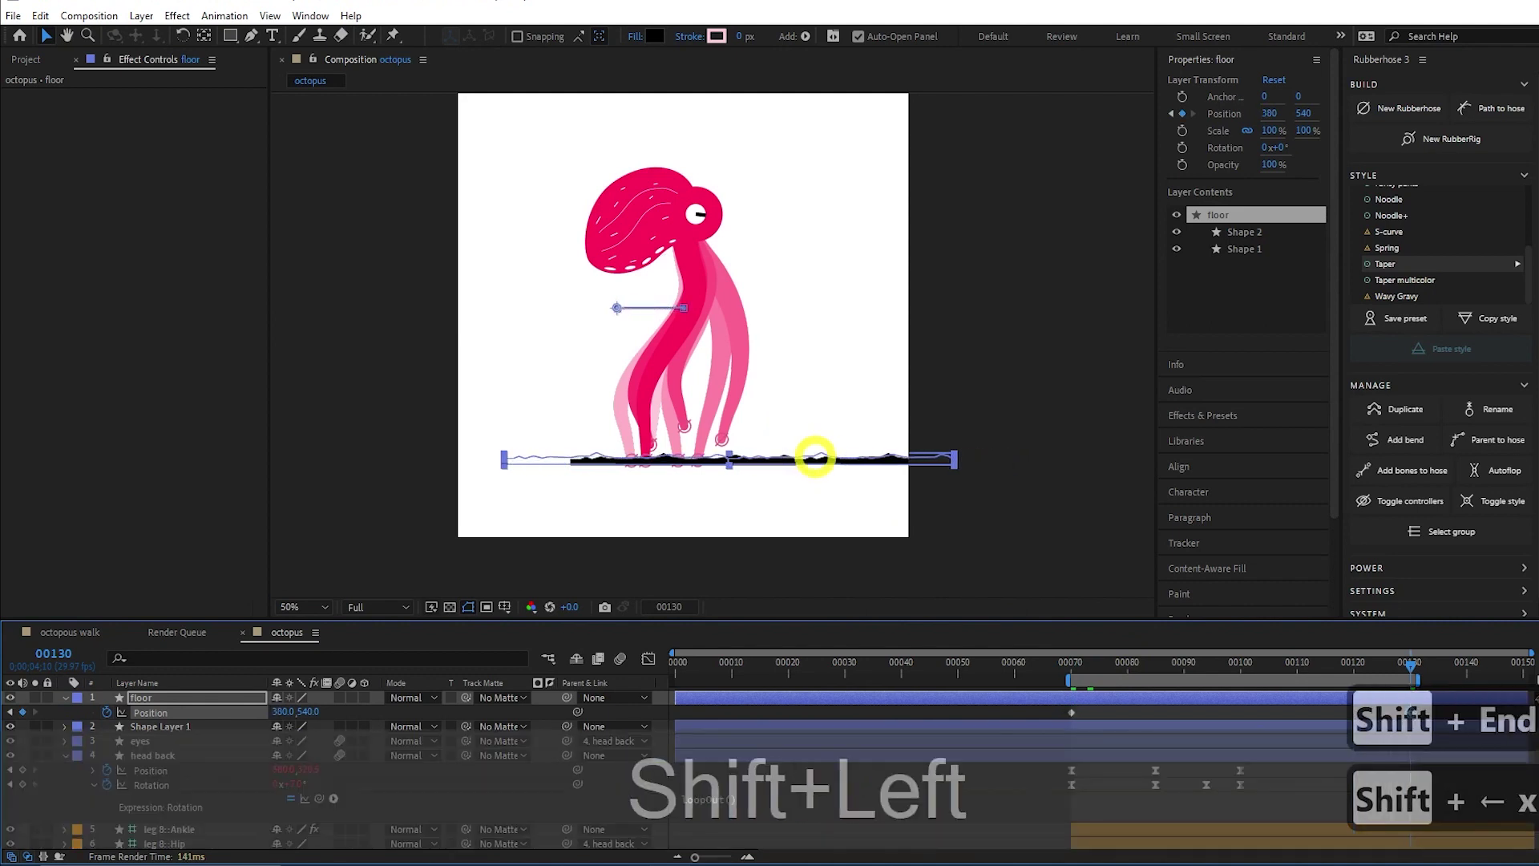
key(shift+Left)
key(shift+Left)
key(shift+Left)
key(shift+Left)
key(shift+Left)
key(shift+Left)
key(shift+Left)
key(shift+Left)
key(shift+Left)
key(shift+Left)
key(shift+Left)
key(shift+Left)
key(shift+Left)
key(shift+Left)
key(shift+Left)
key(shift+Left)
key(shift+Left)
key(shift+Left)
key(shift+Left)
key(shift+Left)
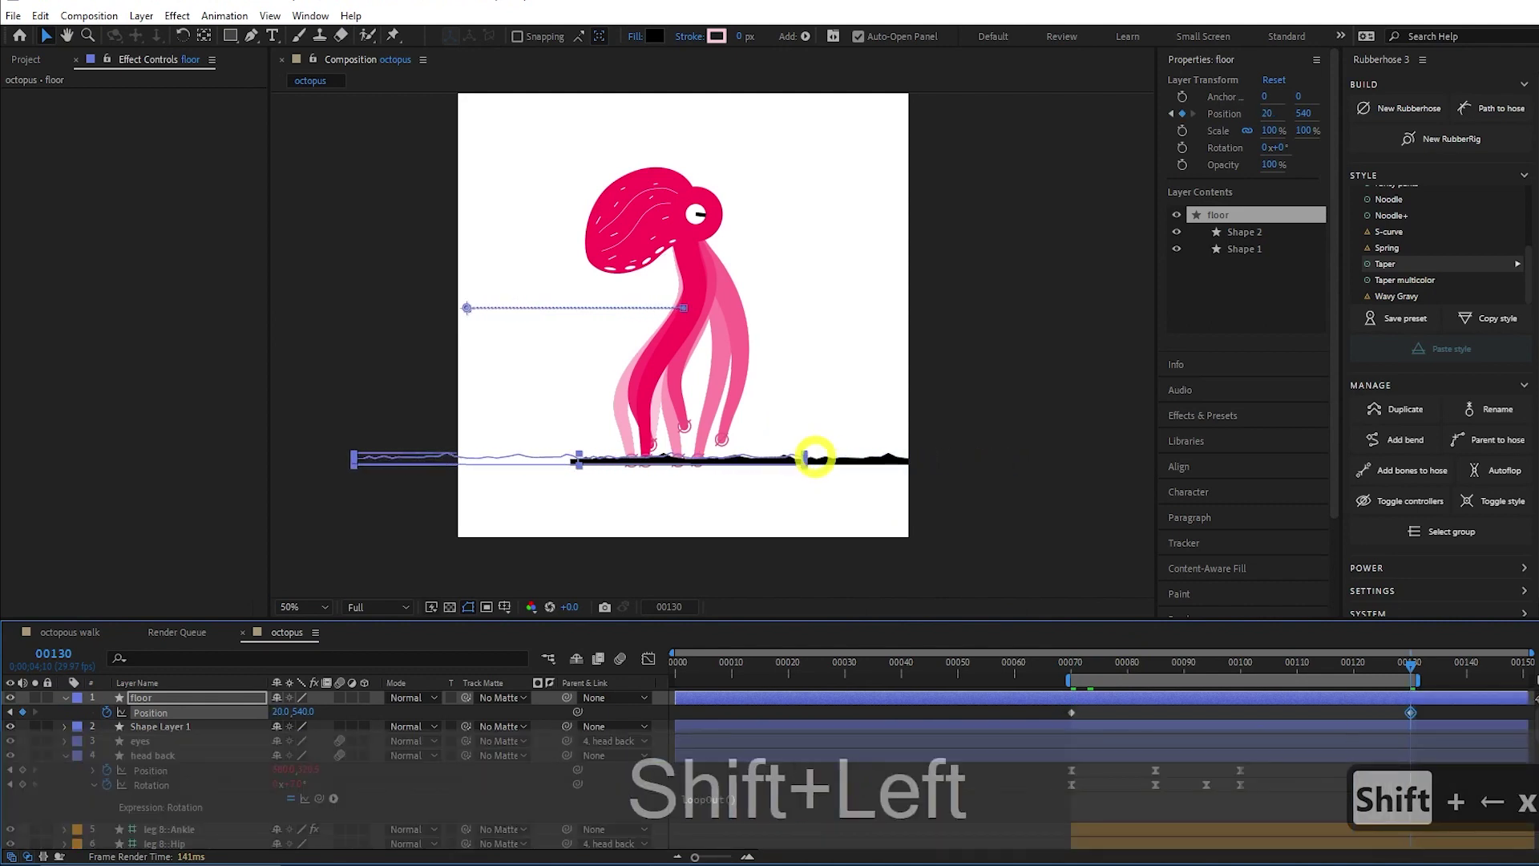
key(shift+Left)
key(shift+Left)
key(shift+Left)
key(shift+Left)
key(shift+Left)
key(shift+Left)
key(shift+Left)
key(shift+Left)
key(shift+Left)
key(shift+Left)
key(shift+Left)
key(shift+Left)
key(shift+Left)
key(shift+Left)
key(shift+Right)
key(shift+Right)
key(shift+Right)
key(shift+Right)
key(shift+Right)
key(shift+Right)
key(shift+Right)
key(shift+Right)
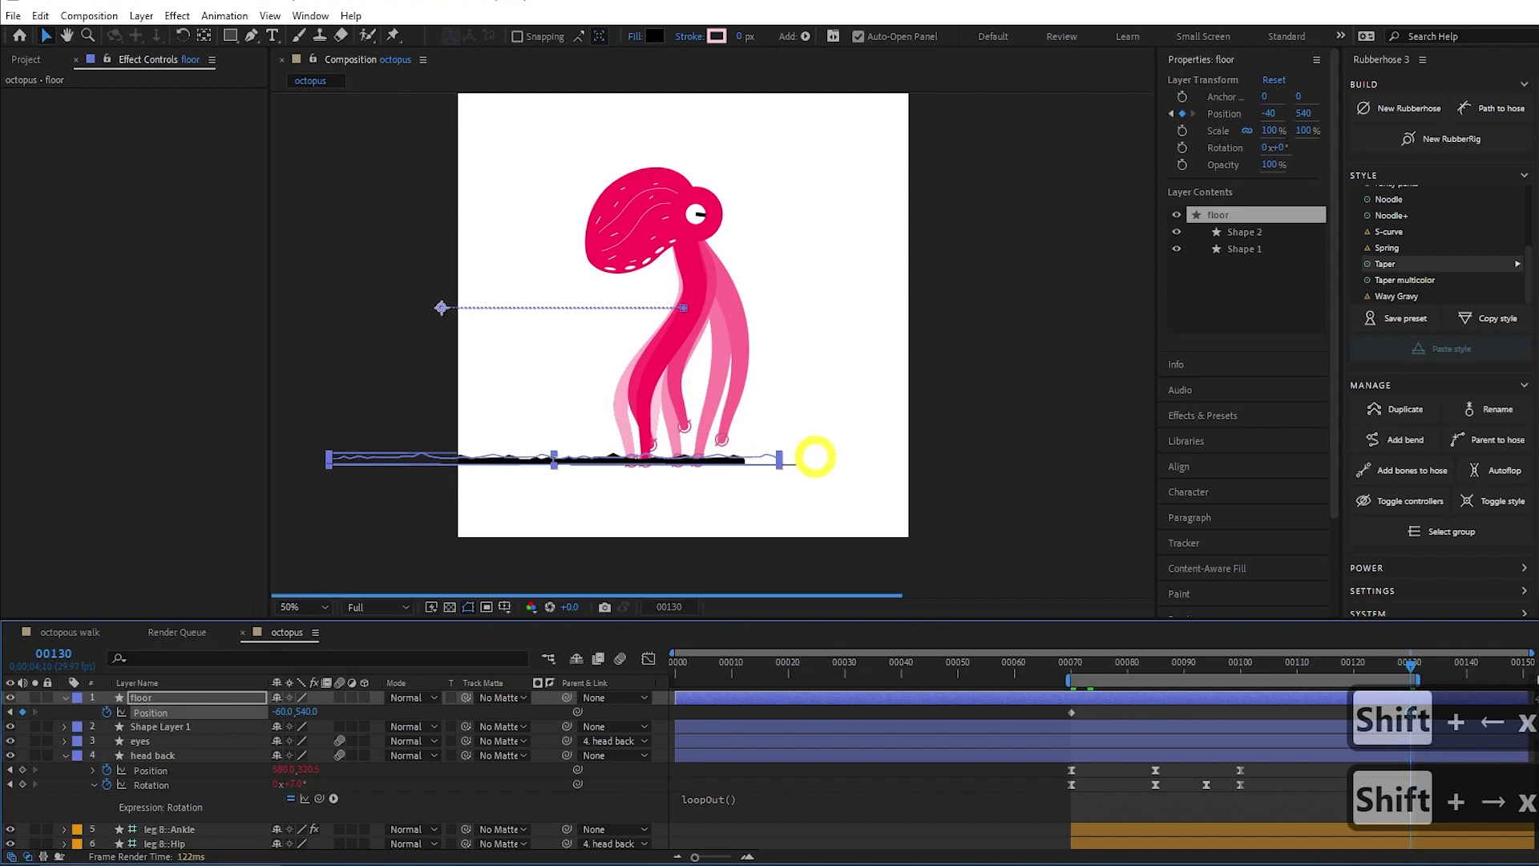
key(shift+Right)
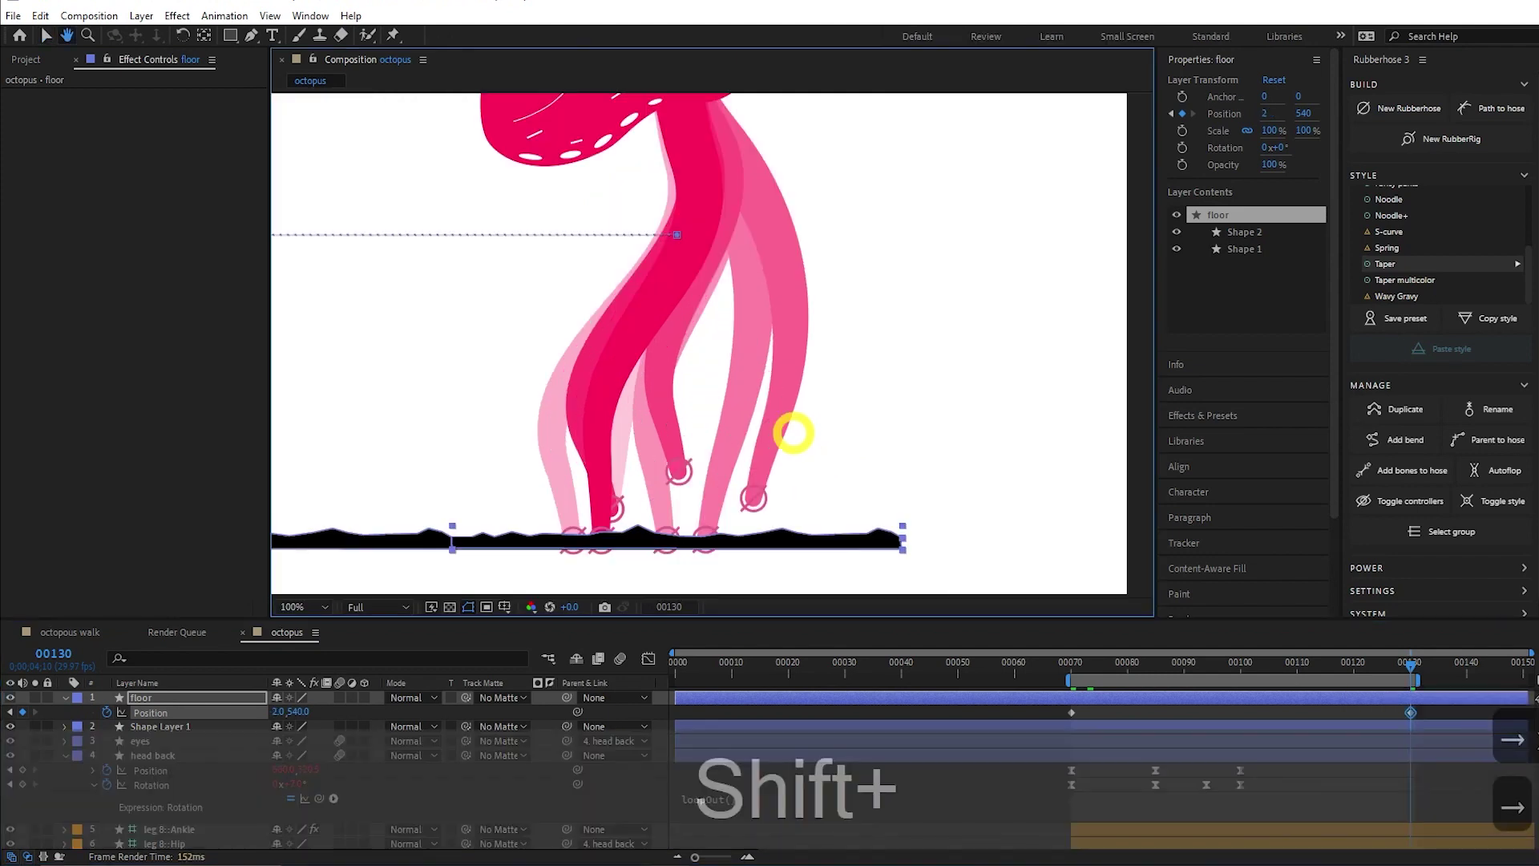
Compare the floor's alignment at the first and last frames of the work area, and save the project.
key(shift+Home)
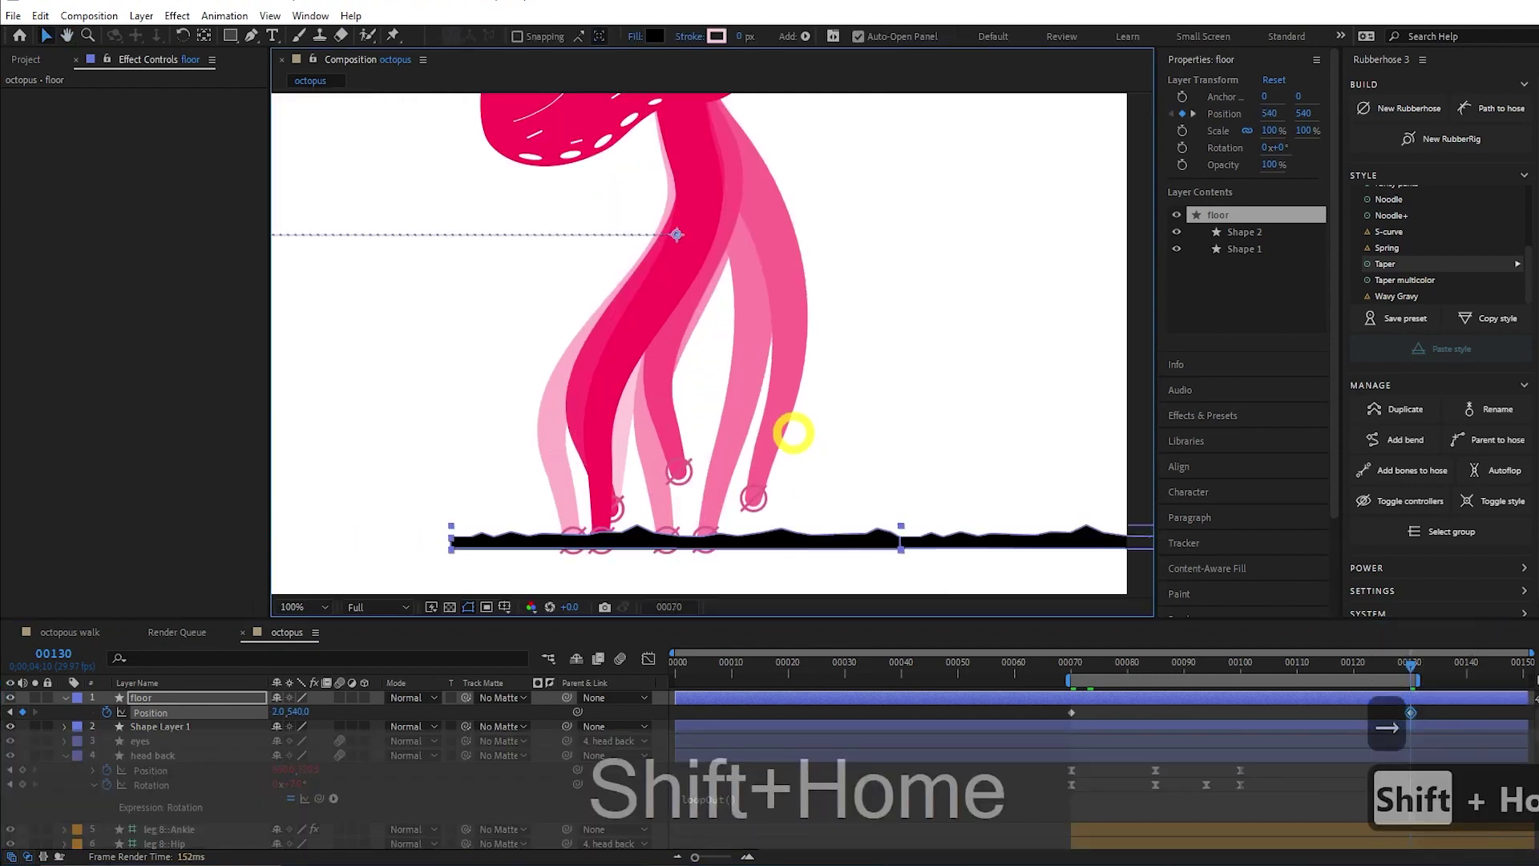
key(shift+End)
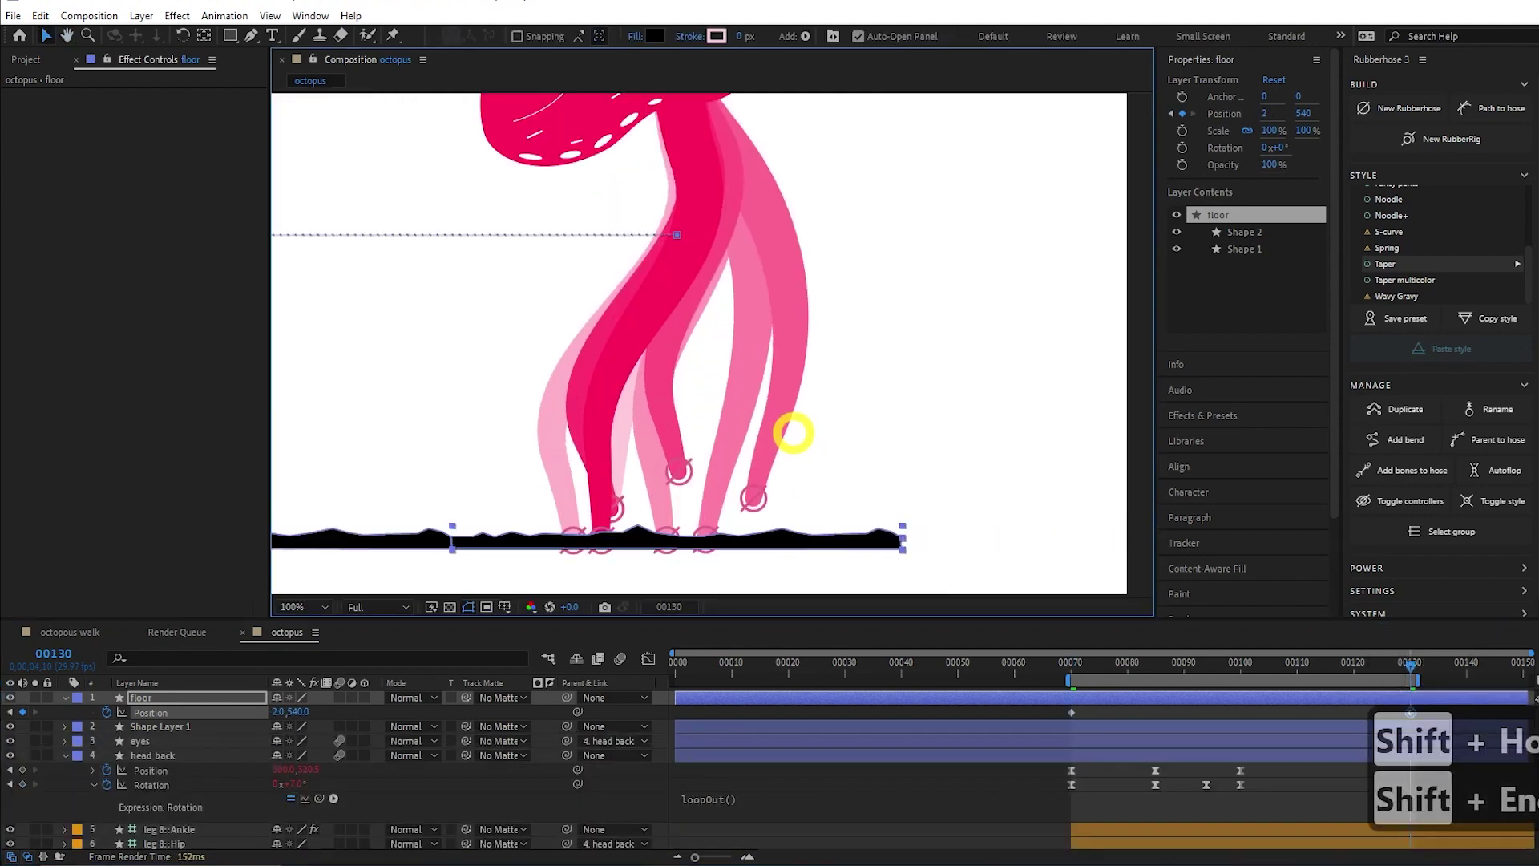
key(shift)
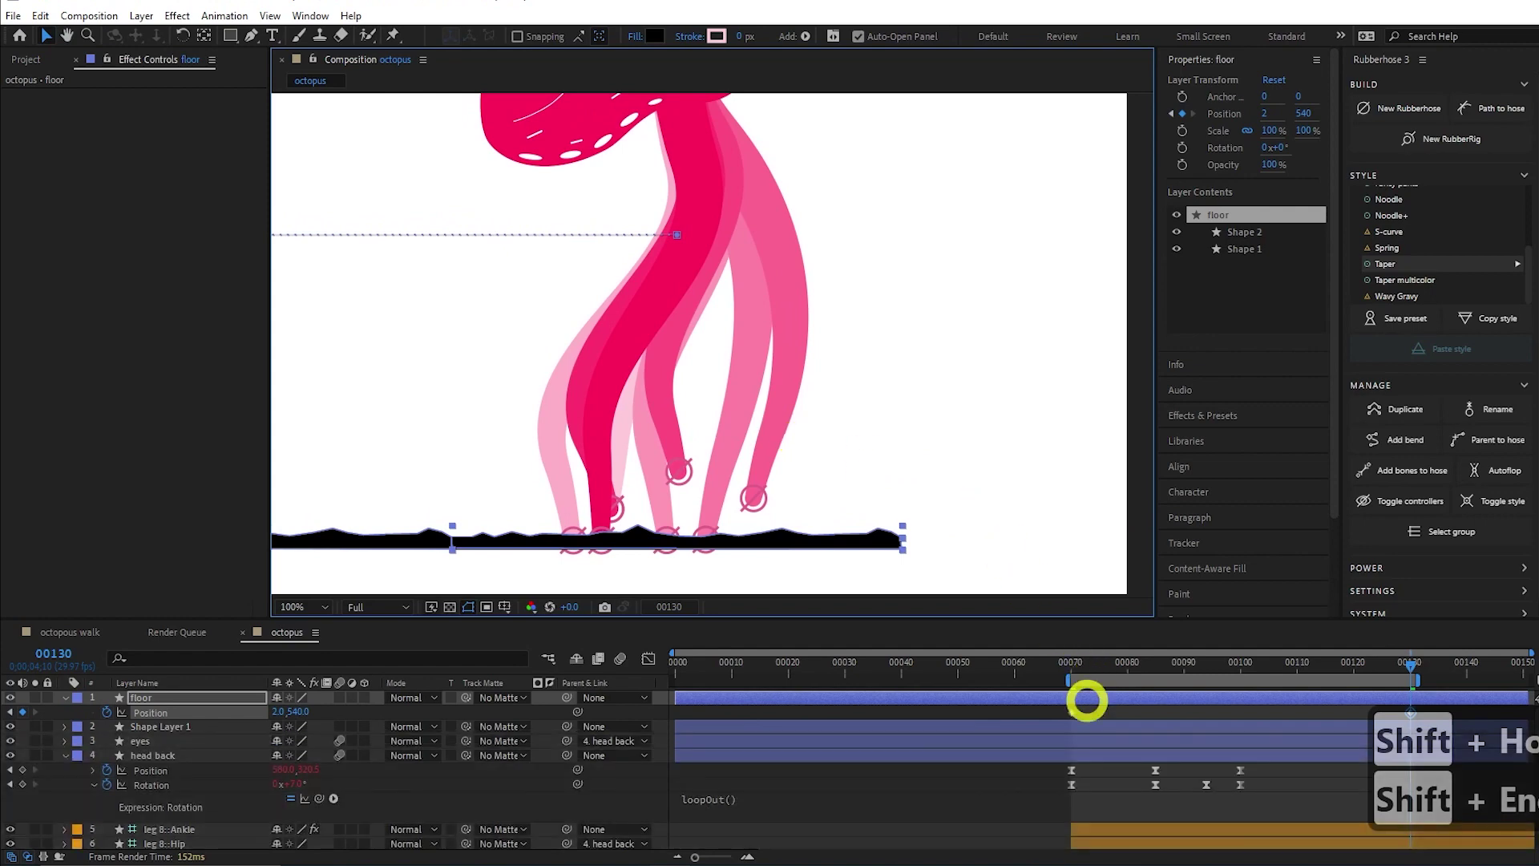
click(887, 431)
scroll(887, 431, down, 2)
key(ctrl+s)
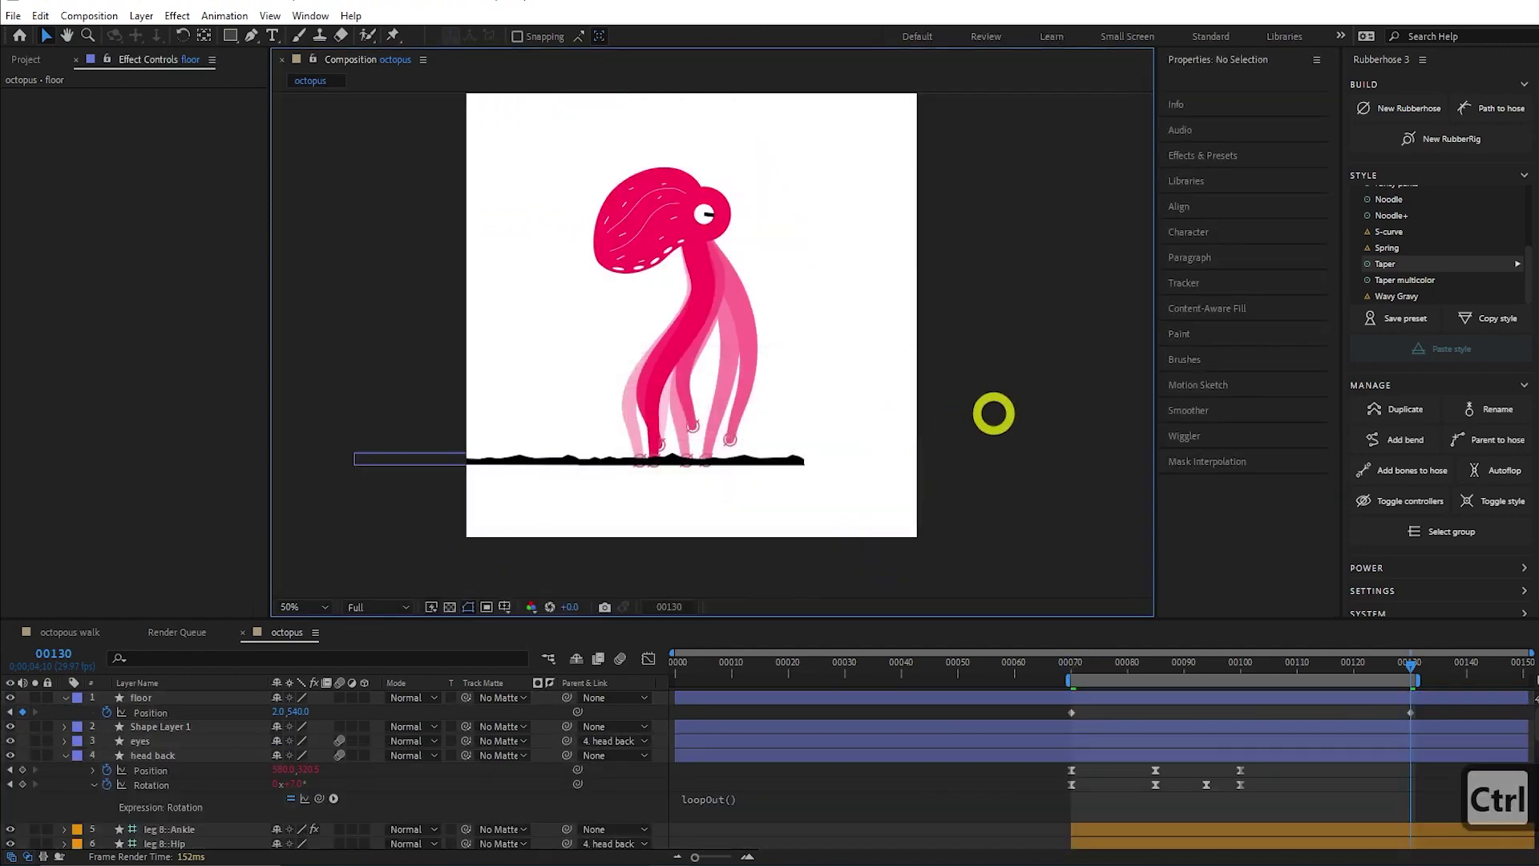
click(540, 460)
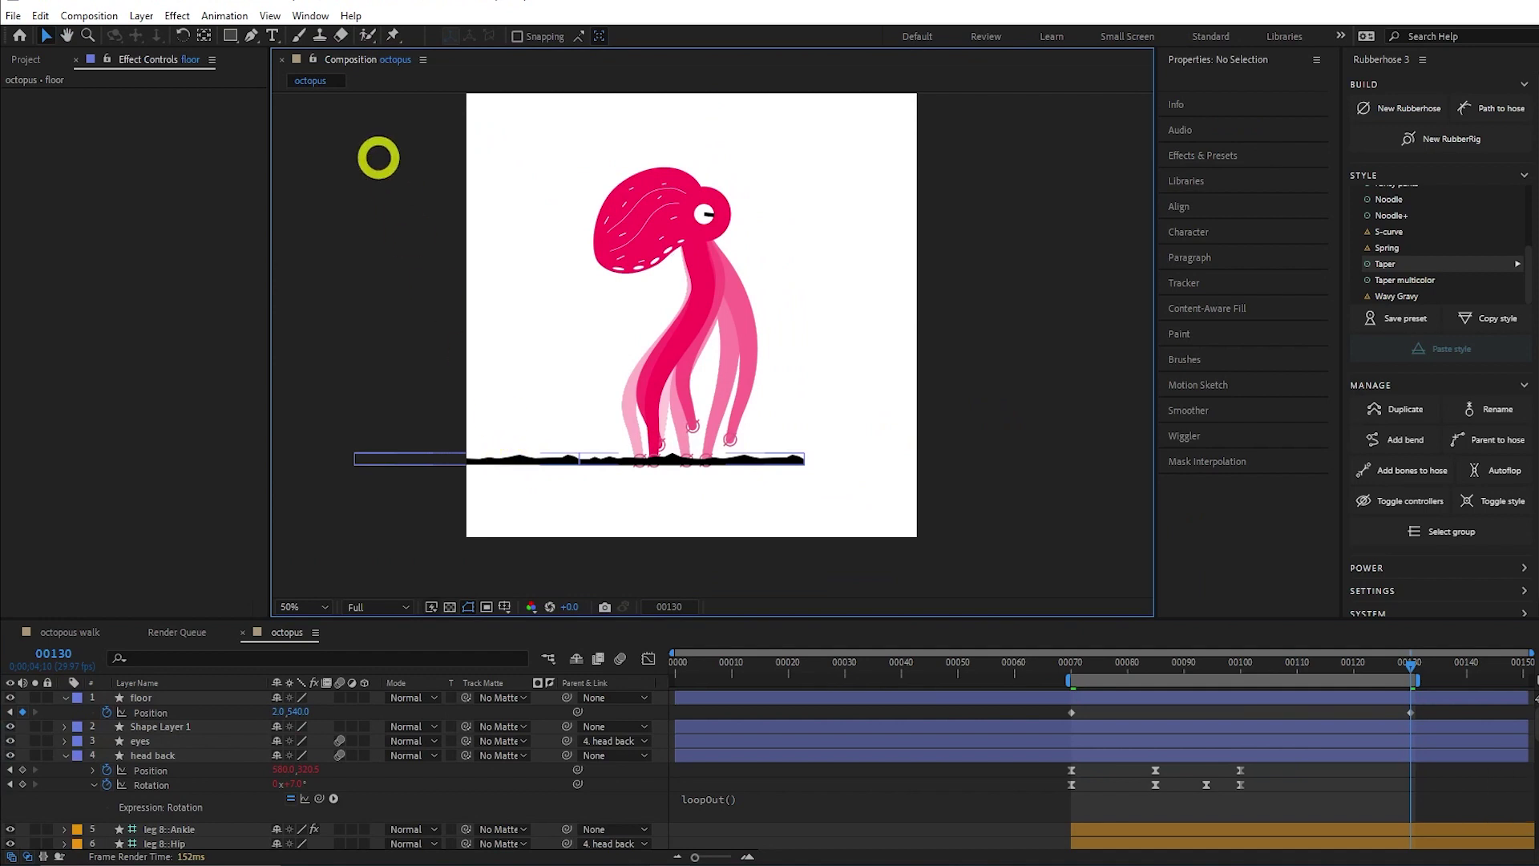
Draw a 600 × 860 px black rectangle over the octopus and center it horizontally in the composition.
click(230, 34)
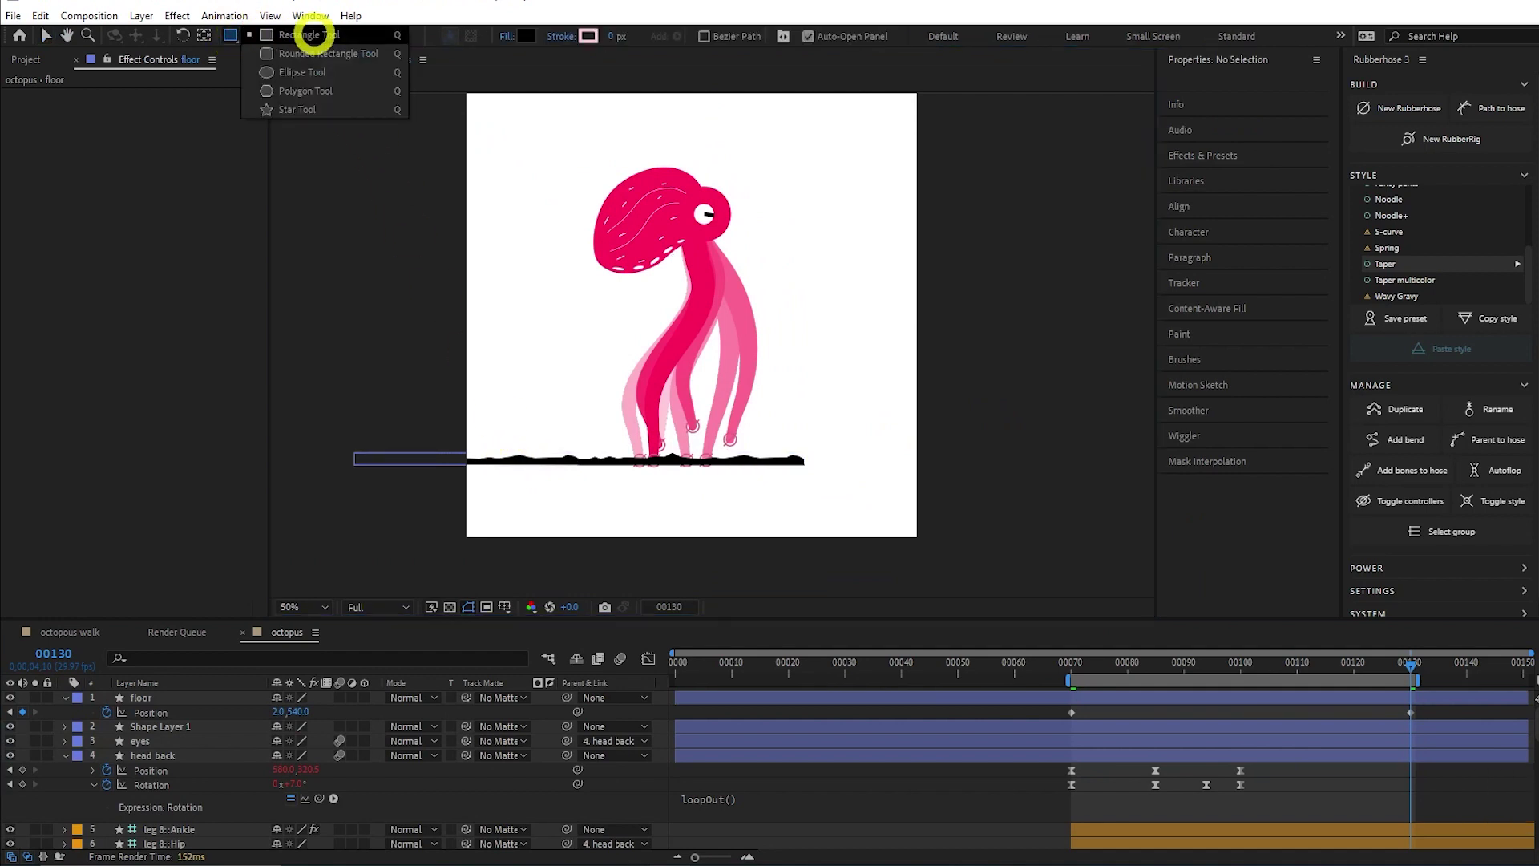
click(315, 34)
mouse_move(543, 152)
mouse_down()
mouse_move(751, 482)
mouse_move(794, 517)
mouse_up()
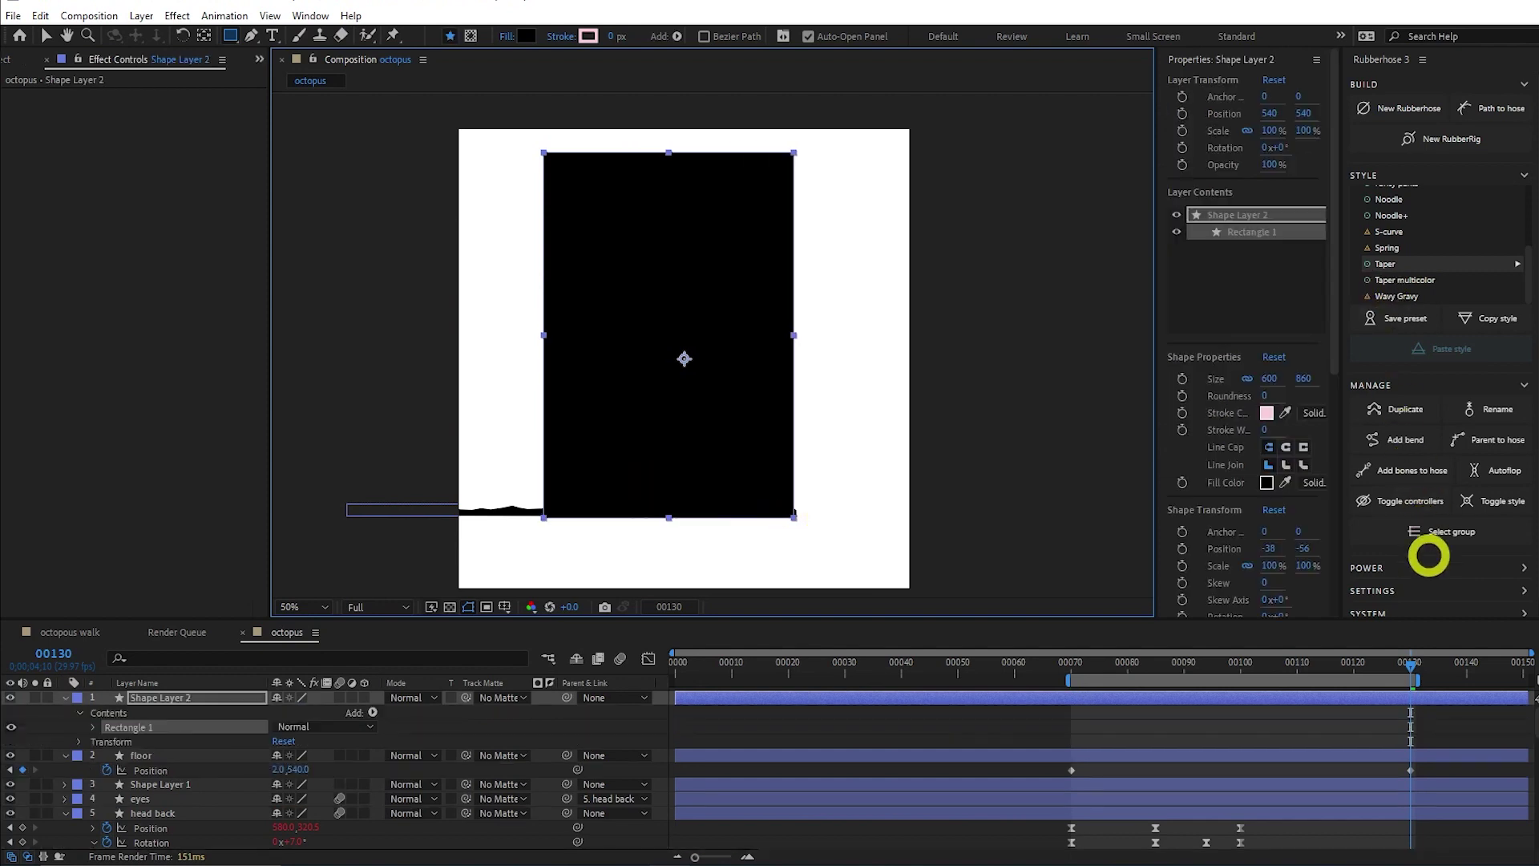
scroll(1422, 587, down, 2)
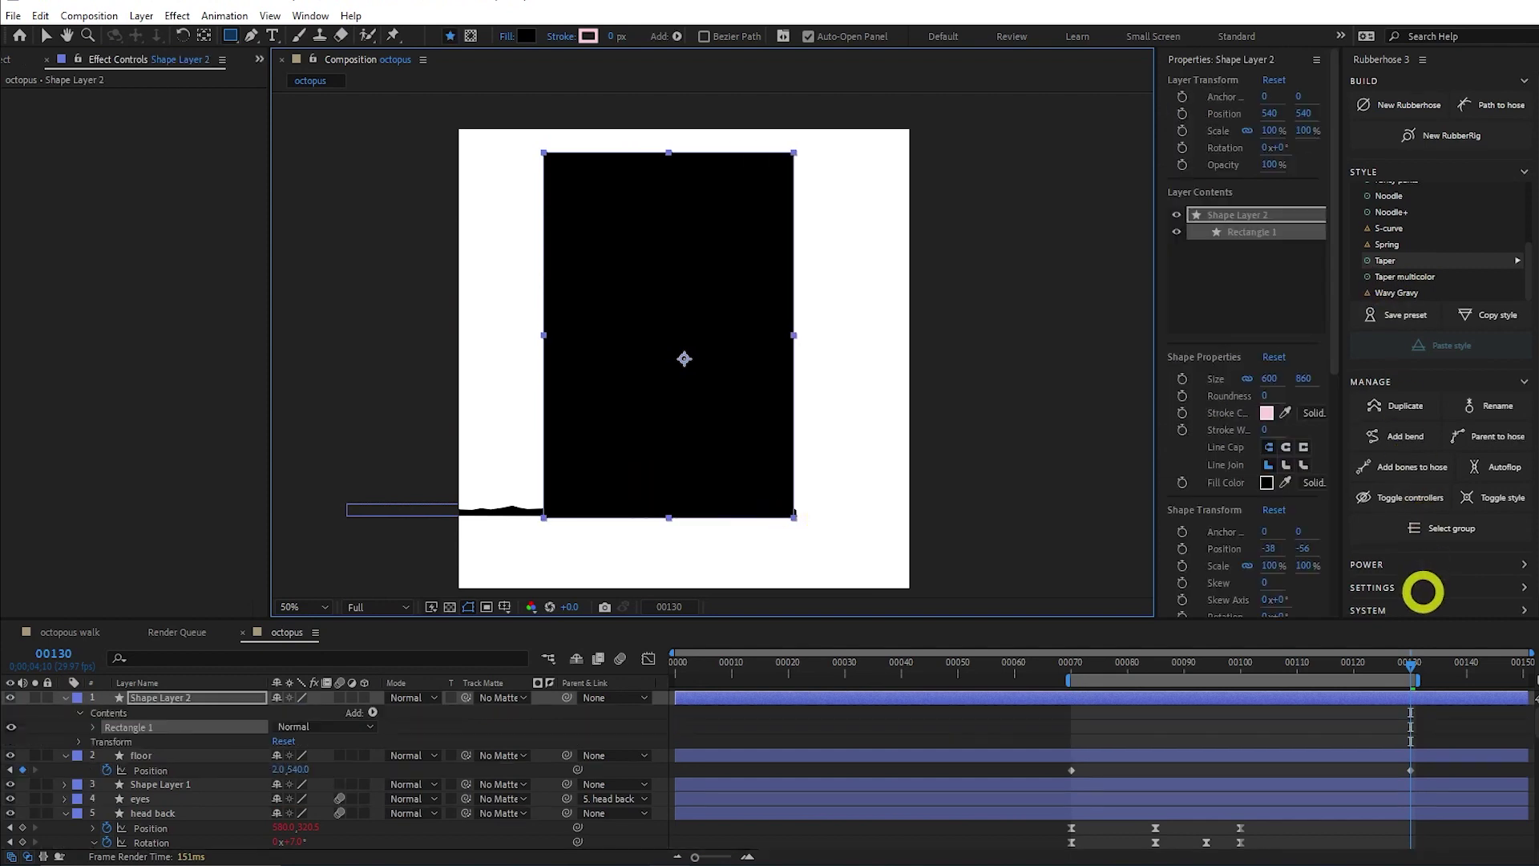
click(1251, 570)
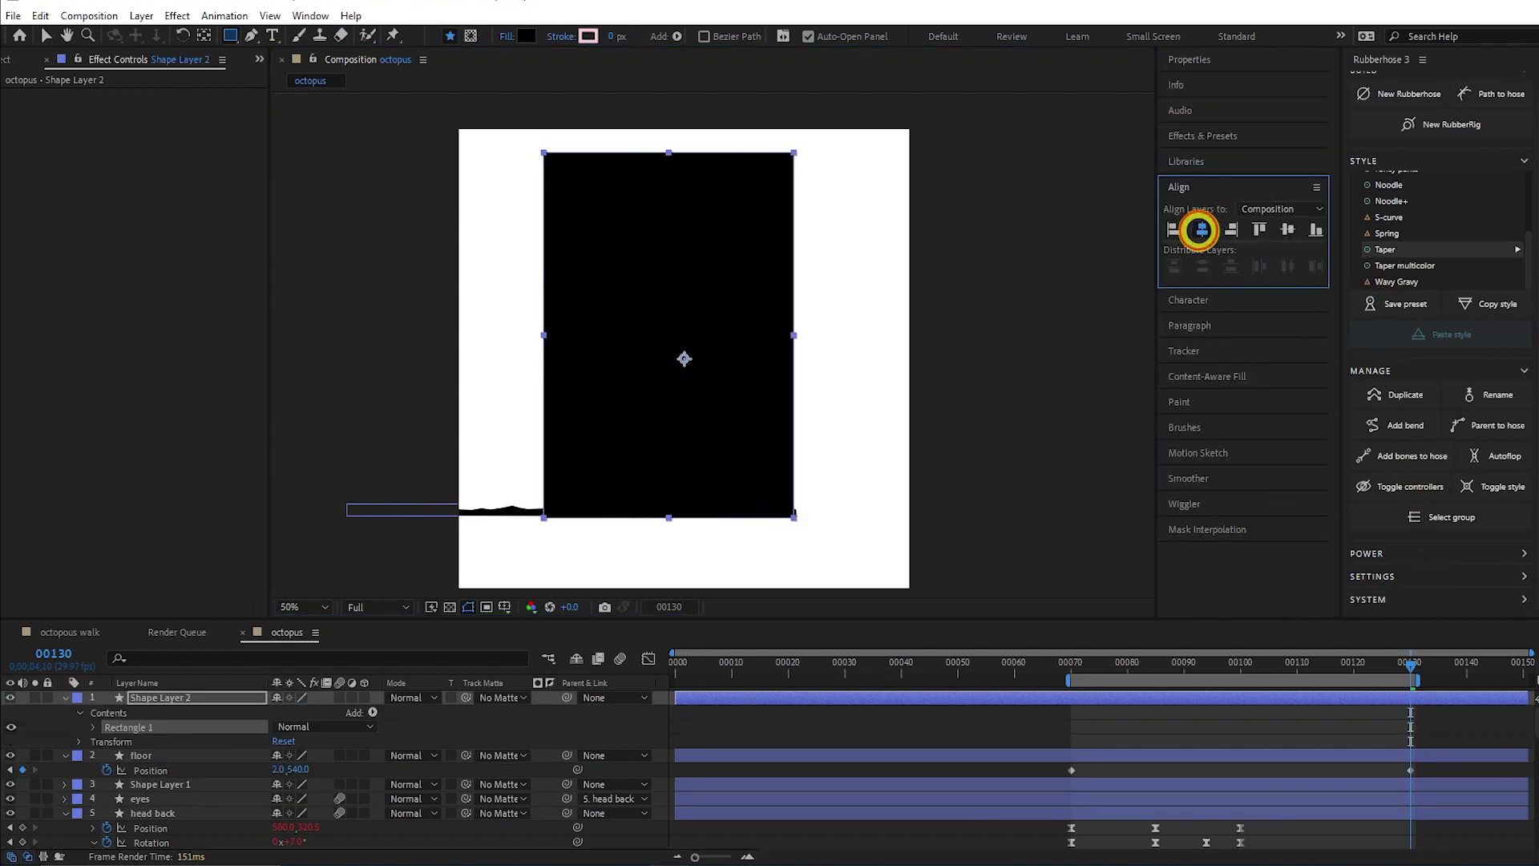
click(1200, 230)
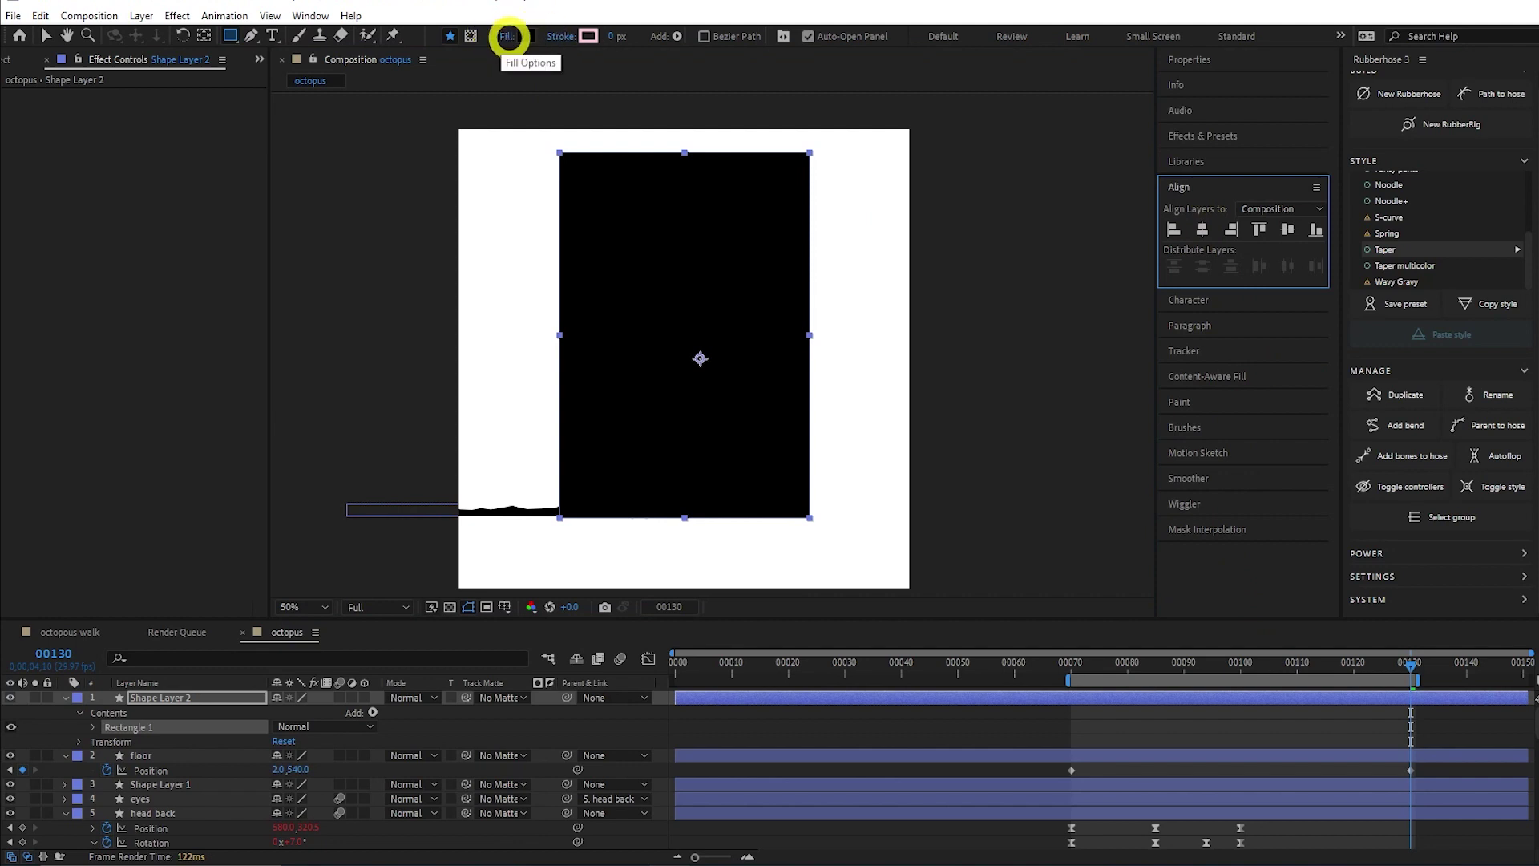
Change the rectangle's fill from a solid color to a linear gradient.
click(511, 36)
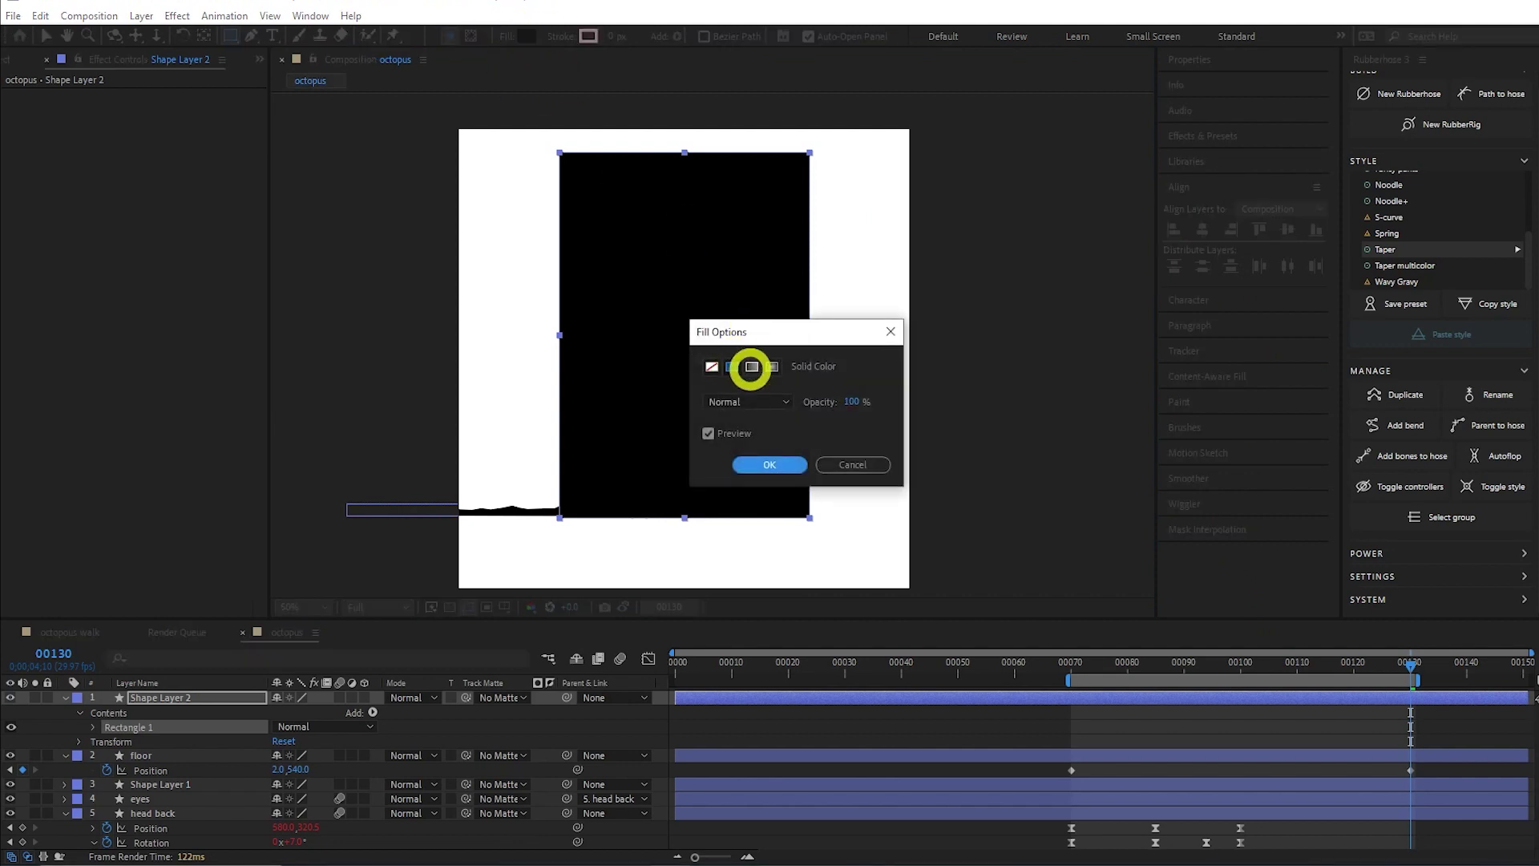
click(752, 367)
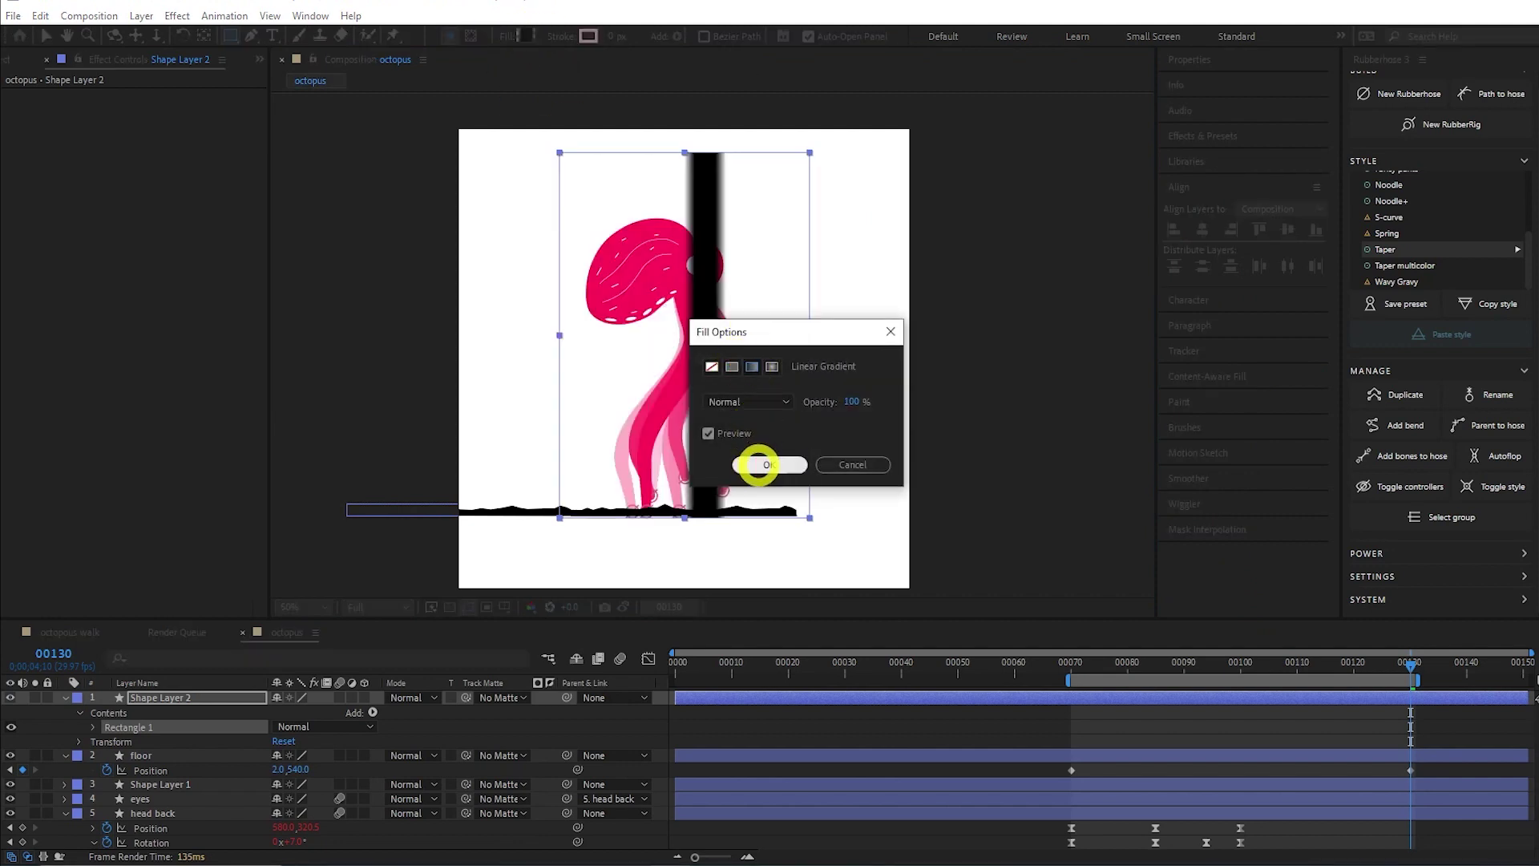
click(767, 465)
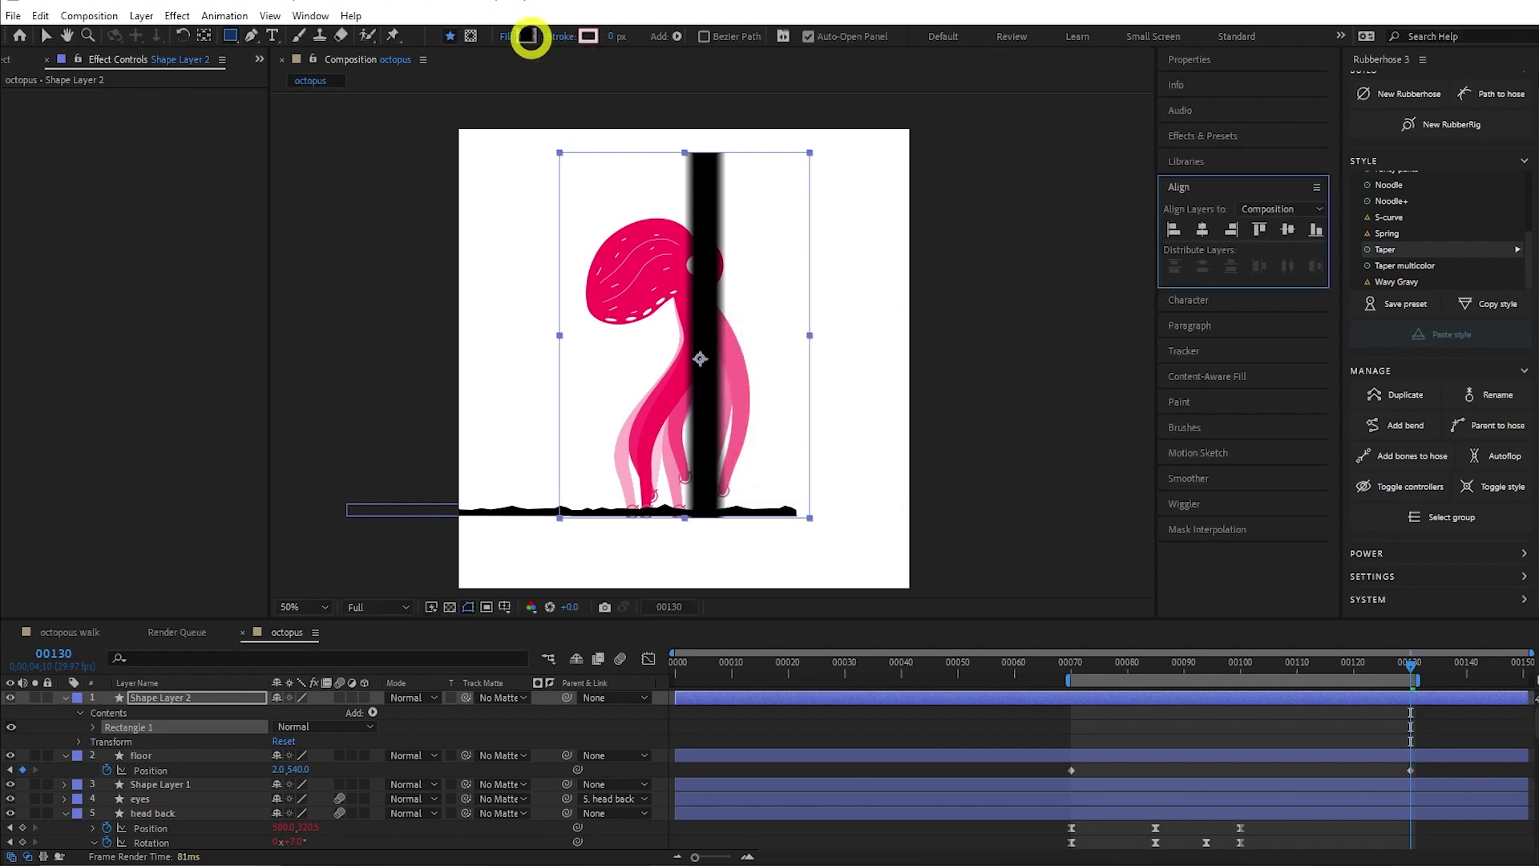
Edit the rectangle's gradient colors and set the opacity stop at the gradient's far end to 0%.
click(527, 36)
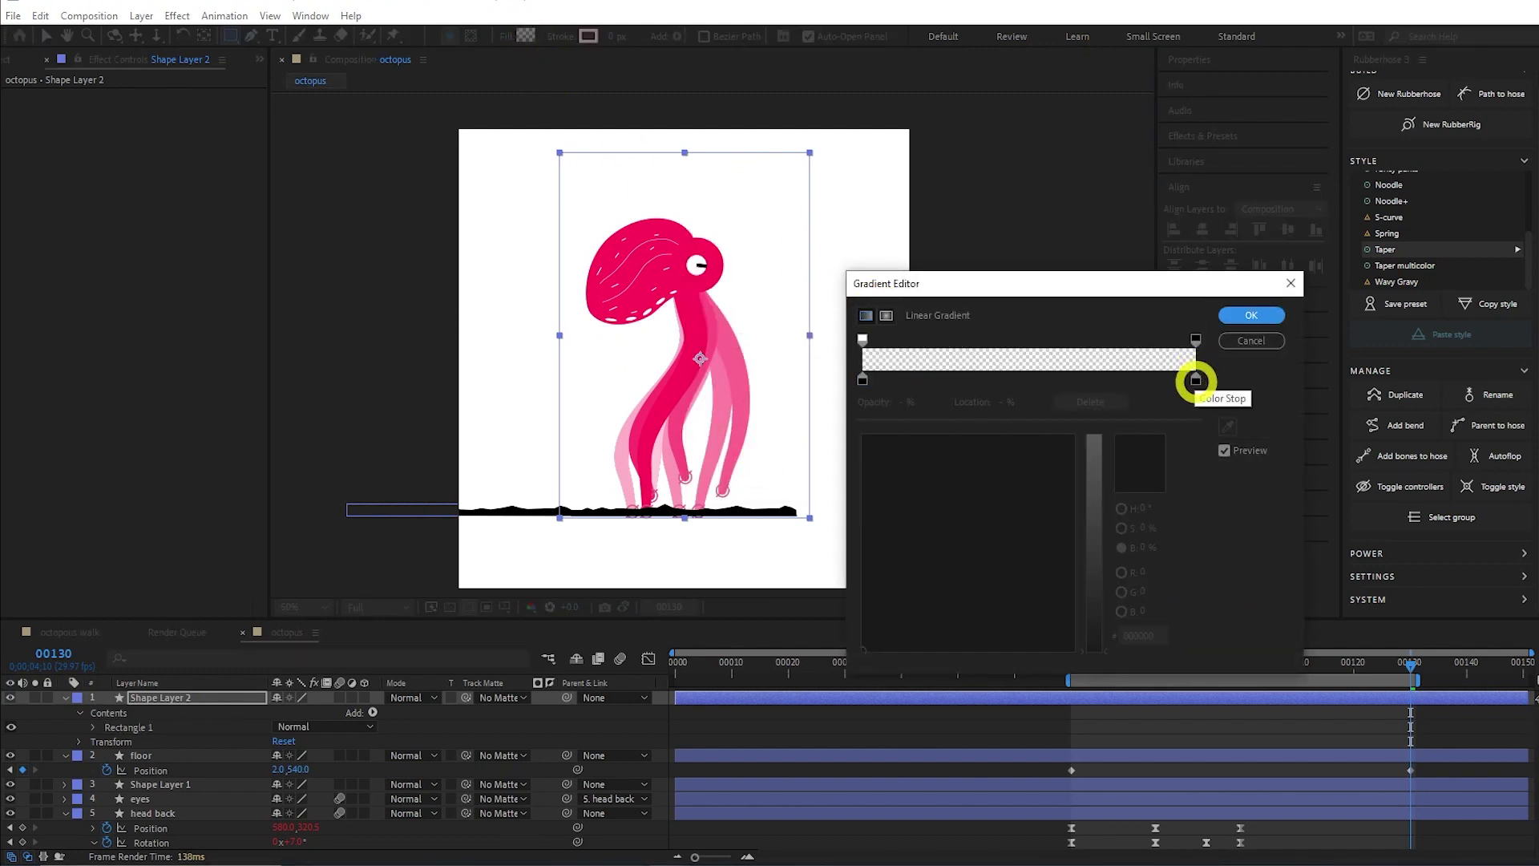
click(1195, 339)
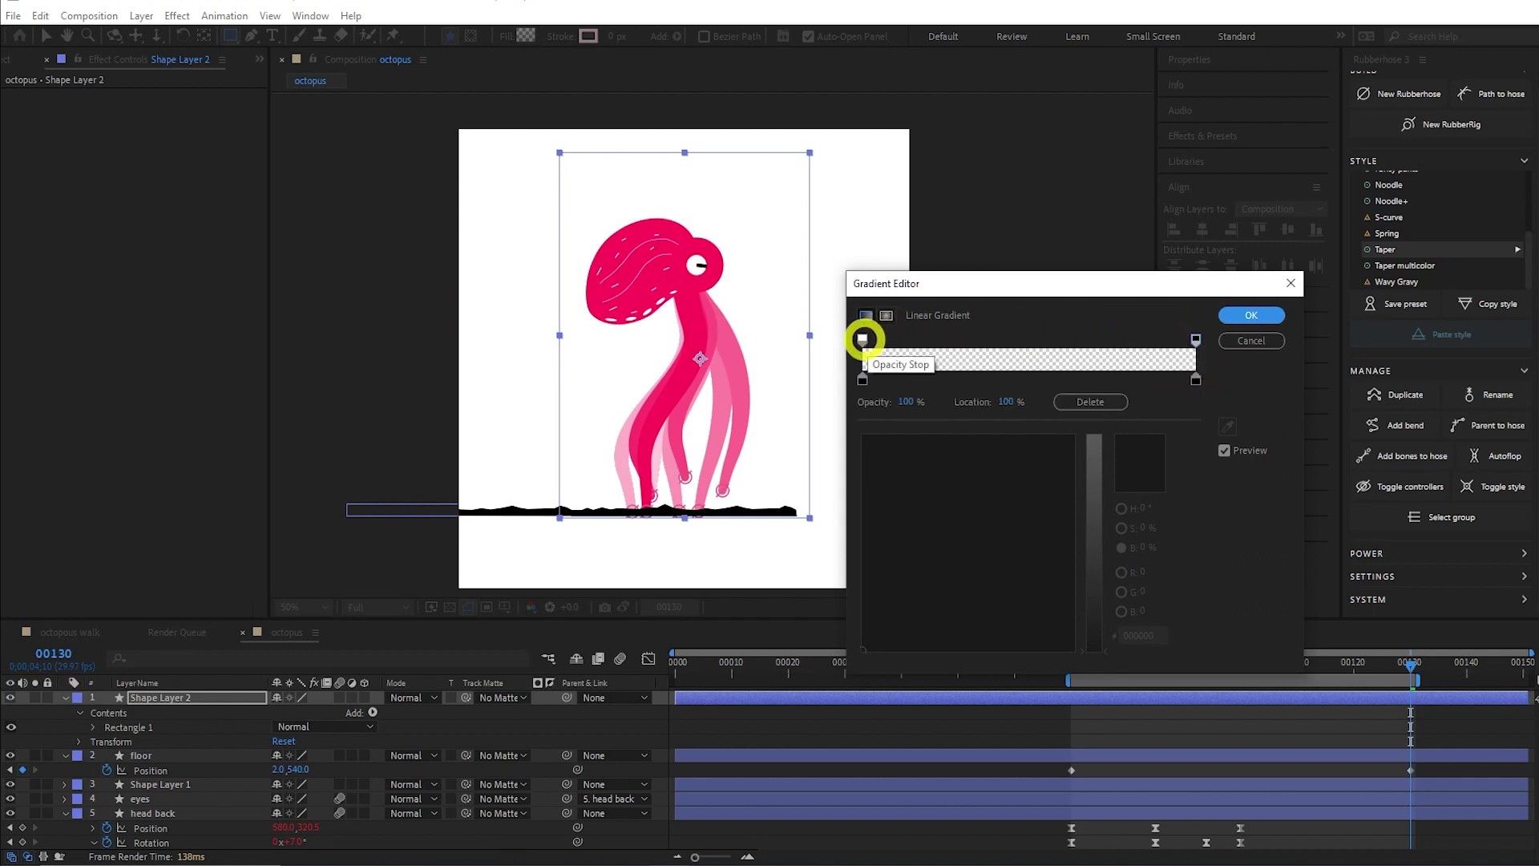
click(862, 340)
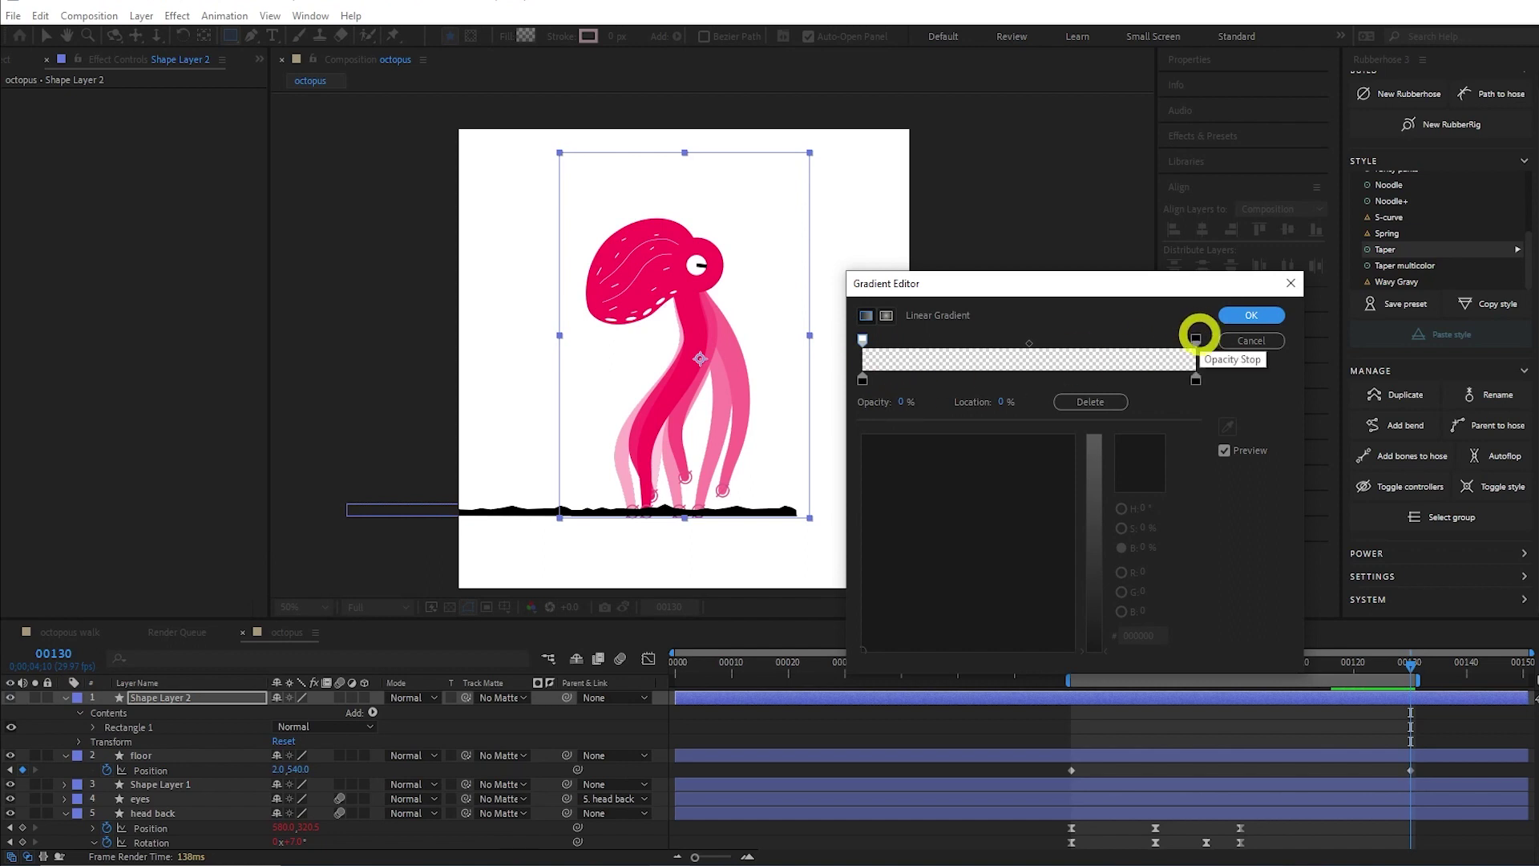
click(1195, 339)
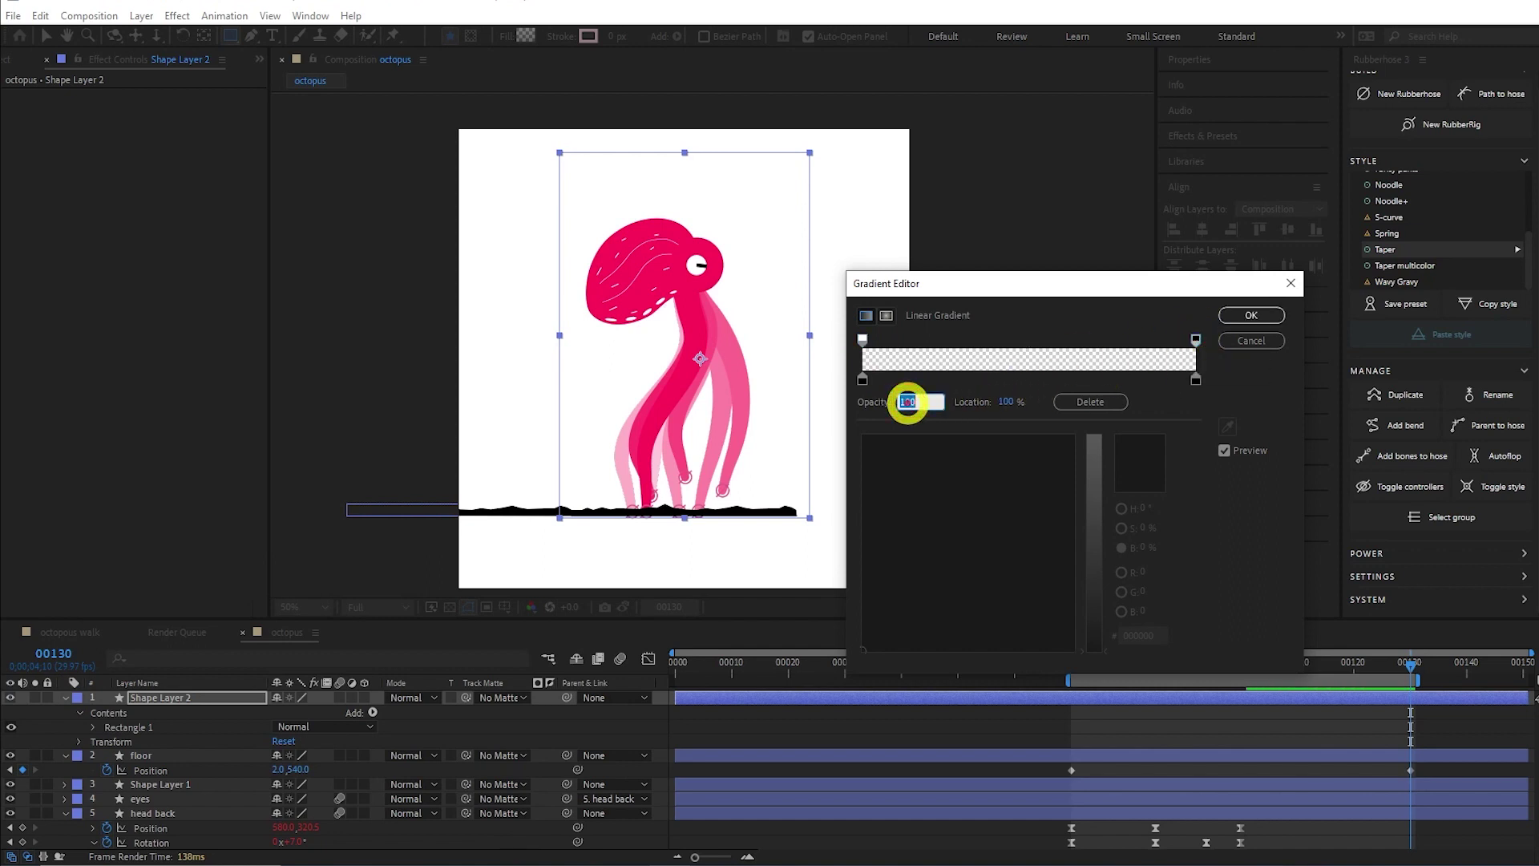
key(Return)
click(1195, 338)
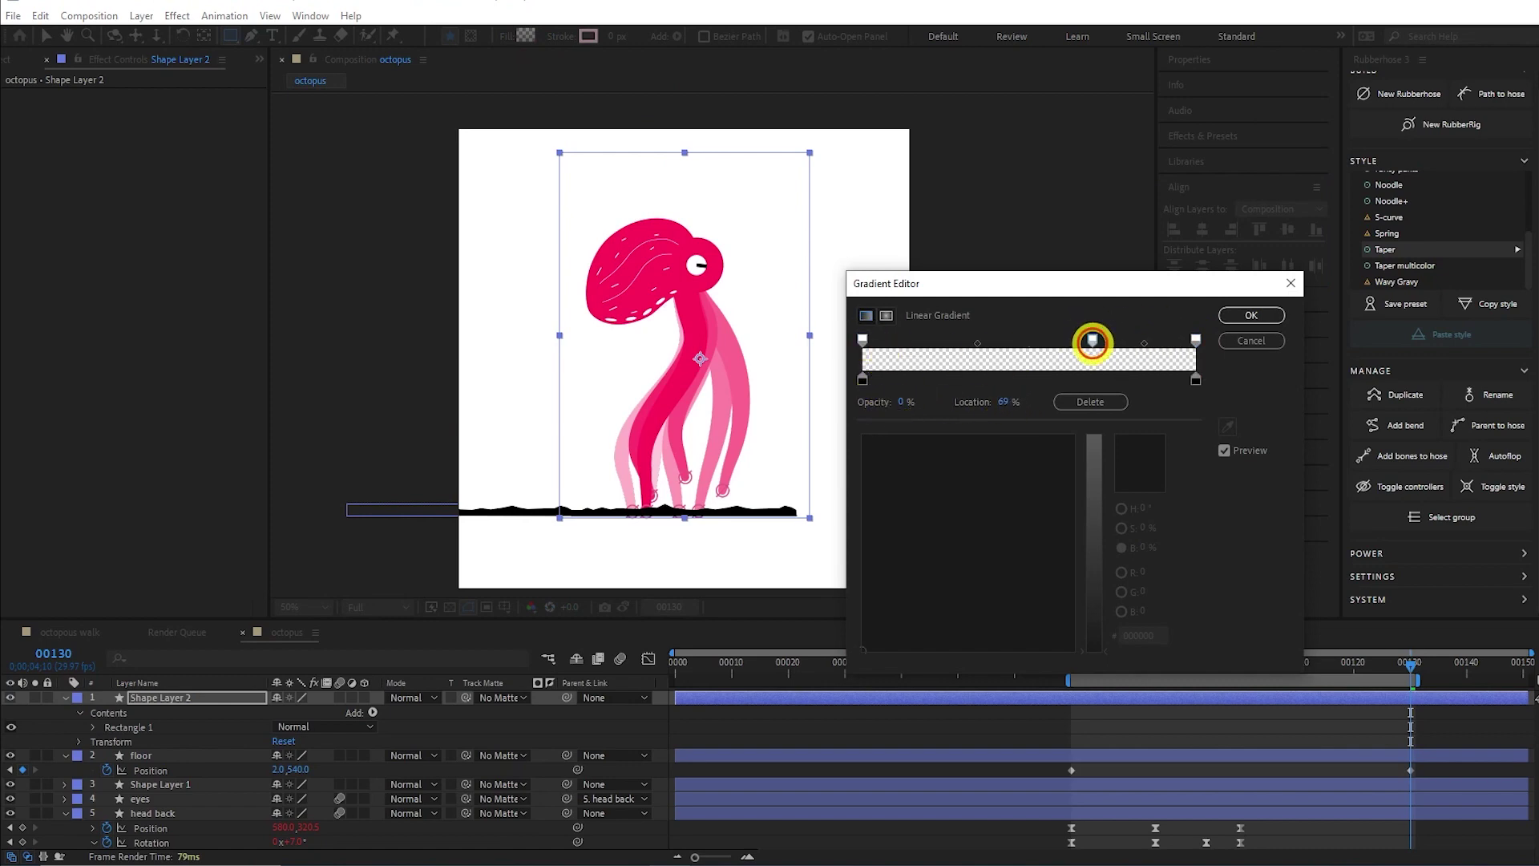
Add two opacity stops inside the gradient, the second at about 69%, and raise both to 100% opacity.
click(965, 341)
drag(901, 401, 1035, 402)
click(1095, 340)
drag(900, 402, 1113, 412)
Spread the two inner opacity stops outward, moving the second to about 78%, and apply the gradient.
click(863, 378)
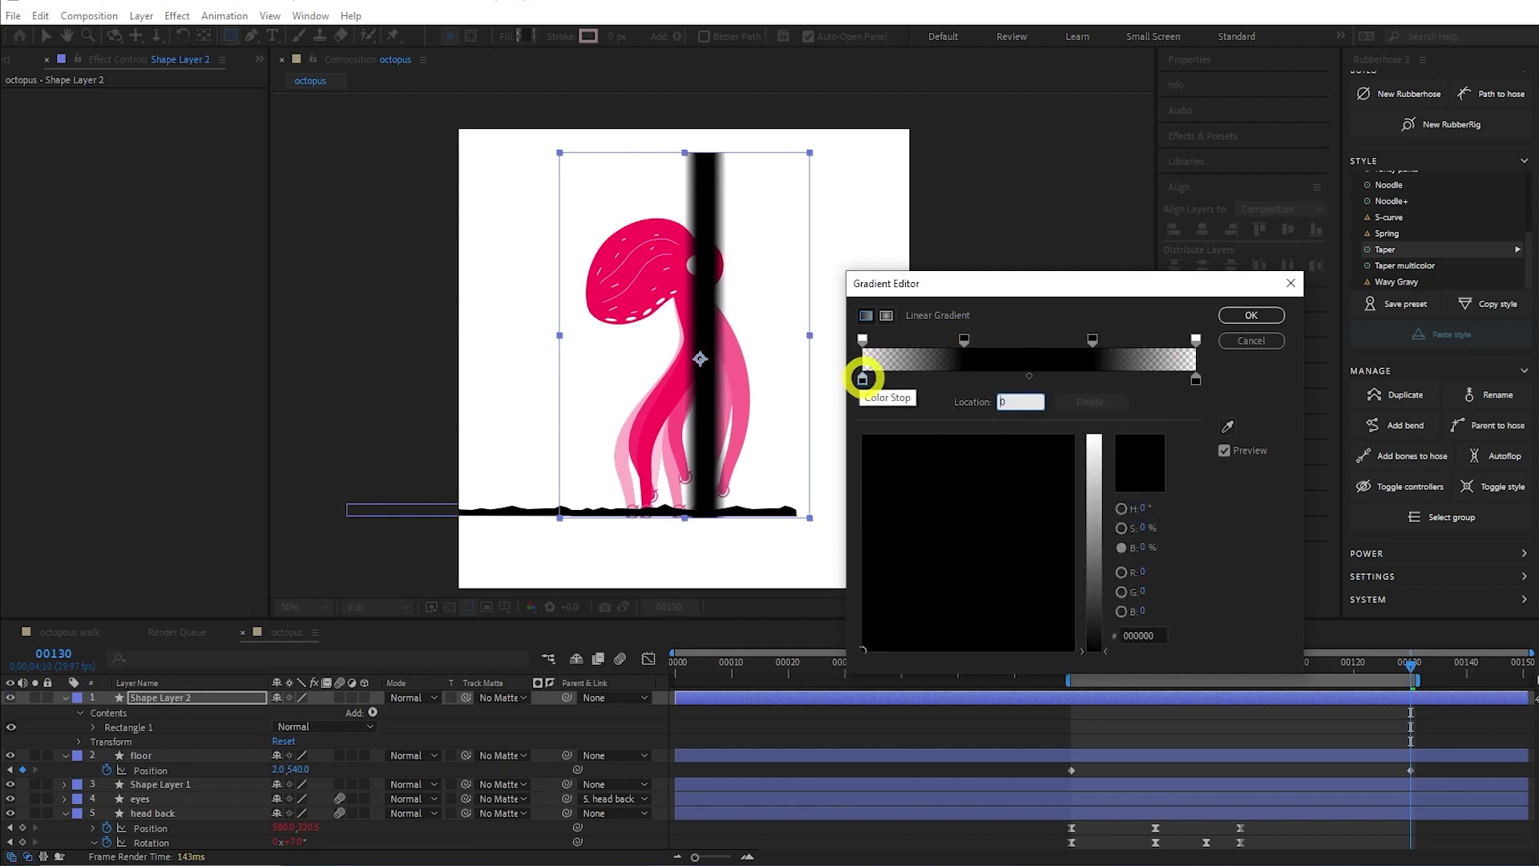
drag(965, 340, 913, 340)
drag(1092, 340, 1122, 340)
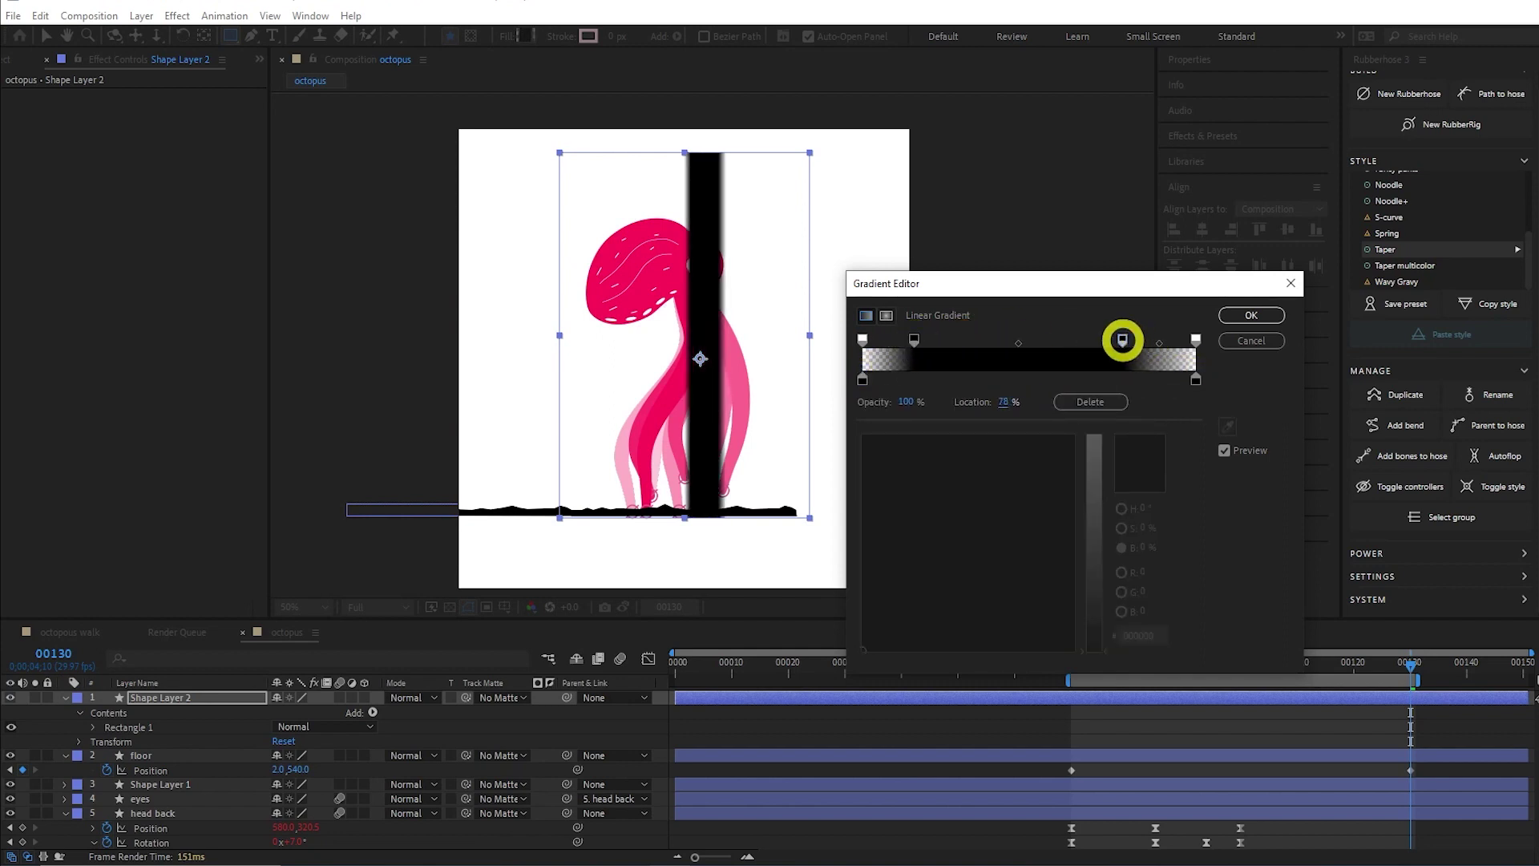
click(1240, 316)
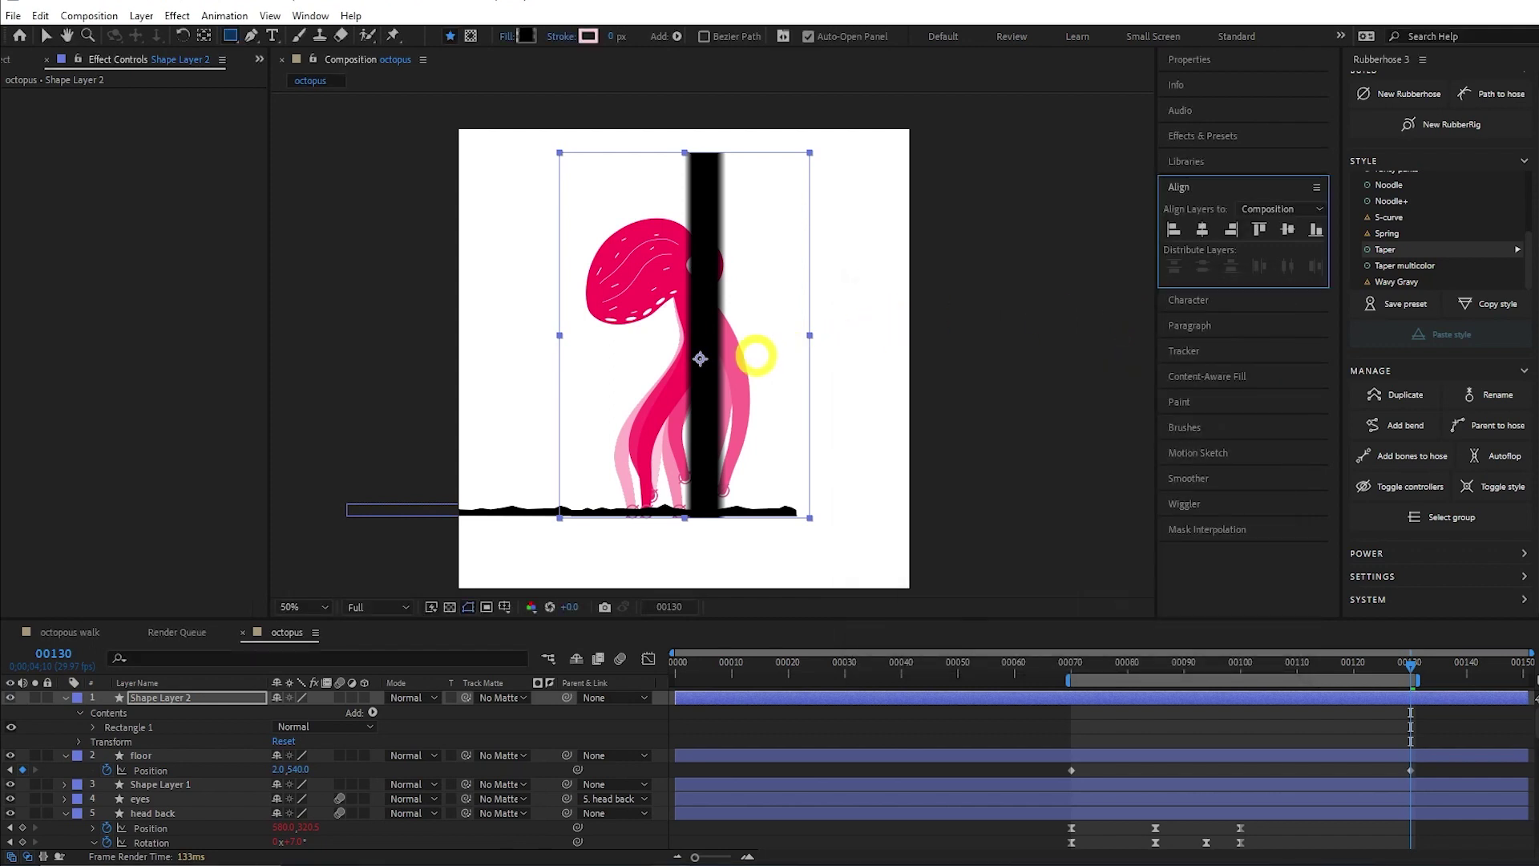
Widen the rectangle's gradient fill by setting its start point X to -259 and its end point X to 269.
click(93, 727)
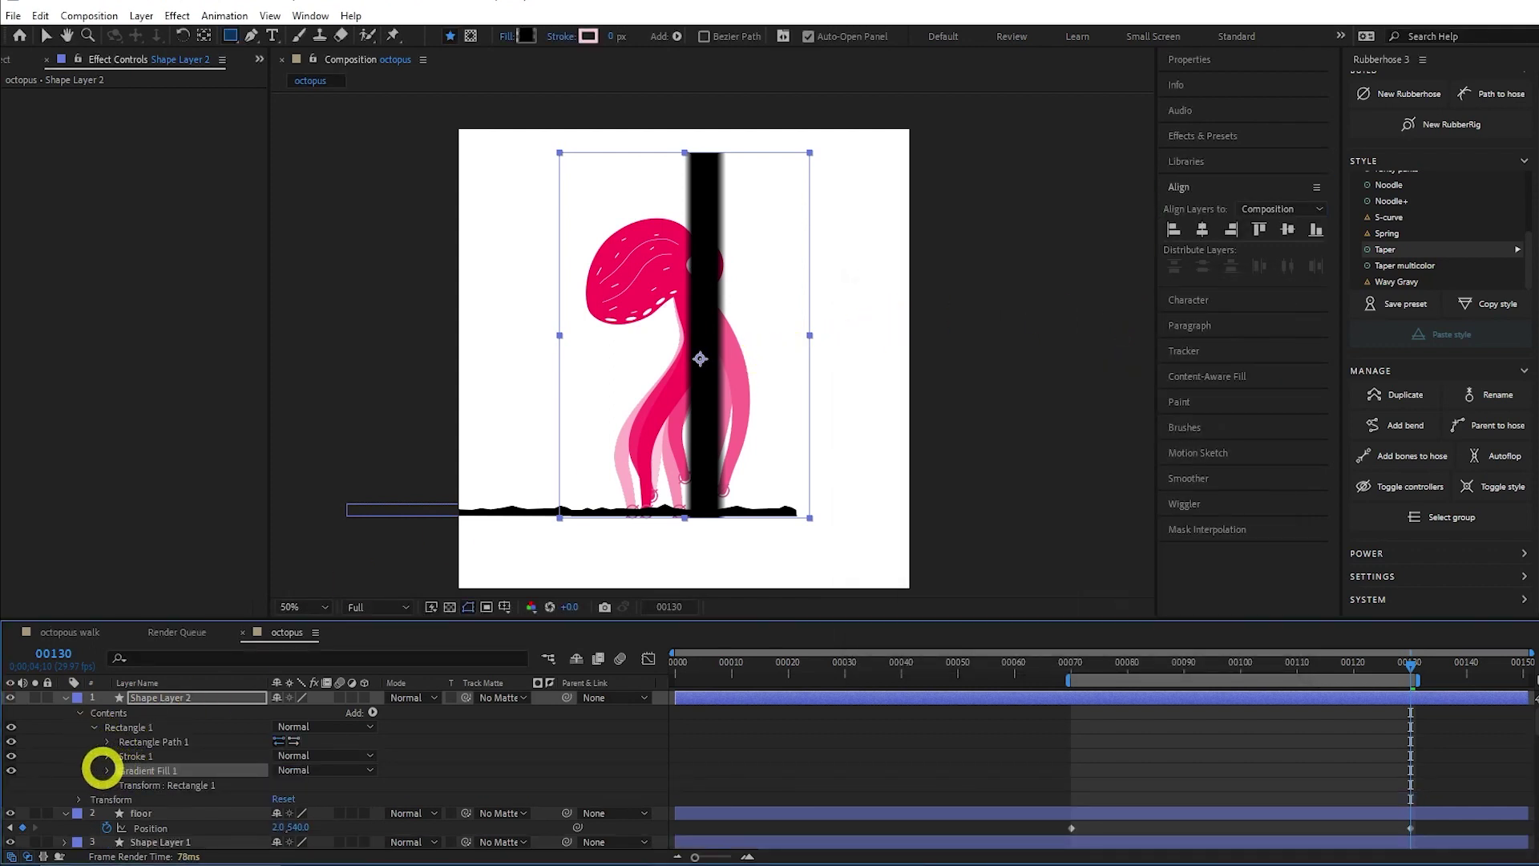
click(107, 770)
drag(277, 796, 103, 818)
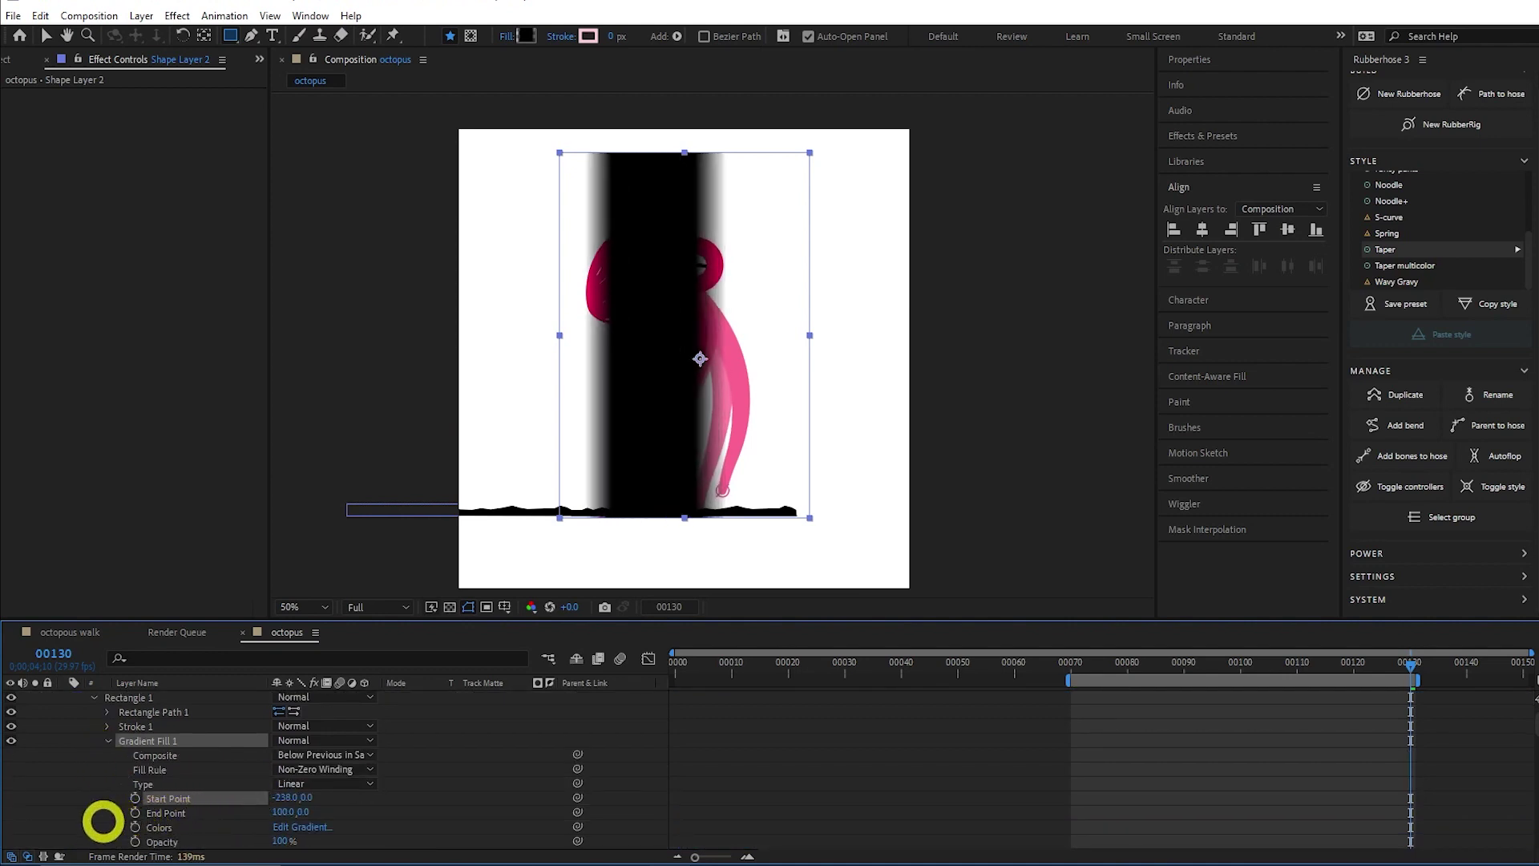
drag(276, 811, 429, 808)
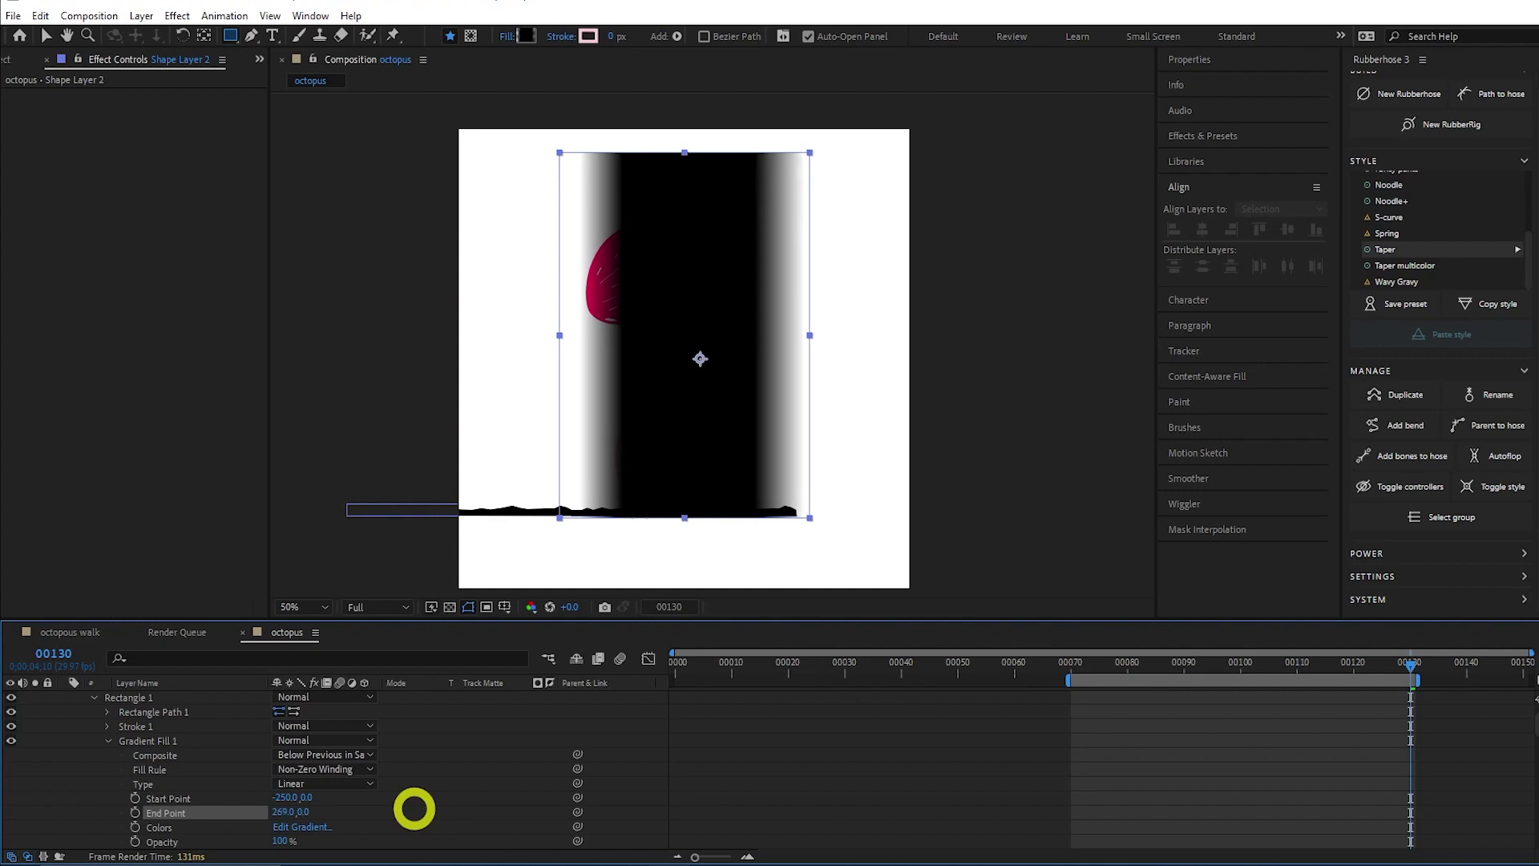
drag(285, 800, 278, 801)
Rename the rectangle's shape layer as gradient.
click(143, 703)
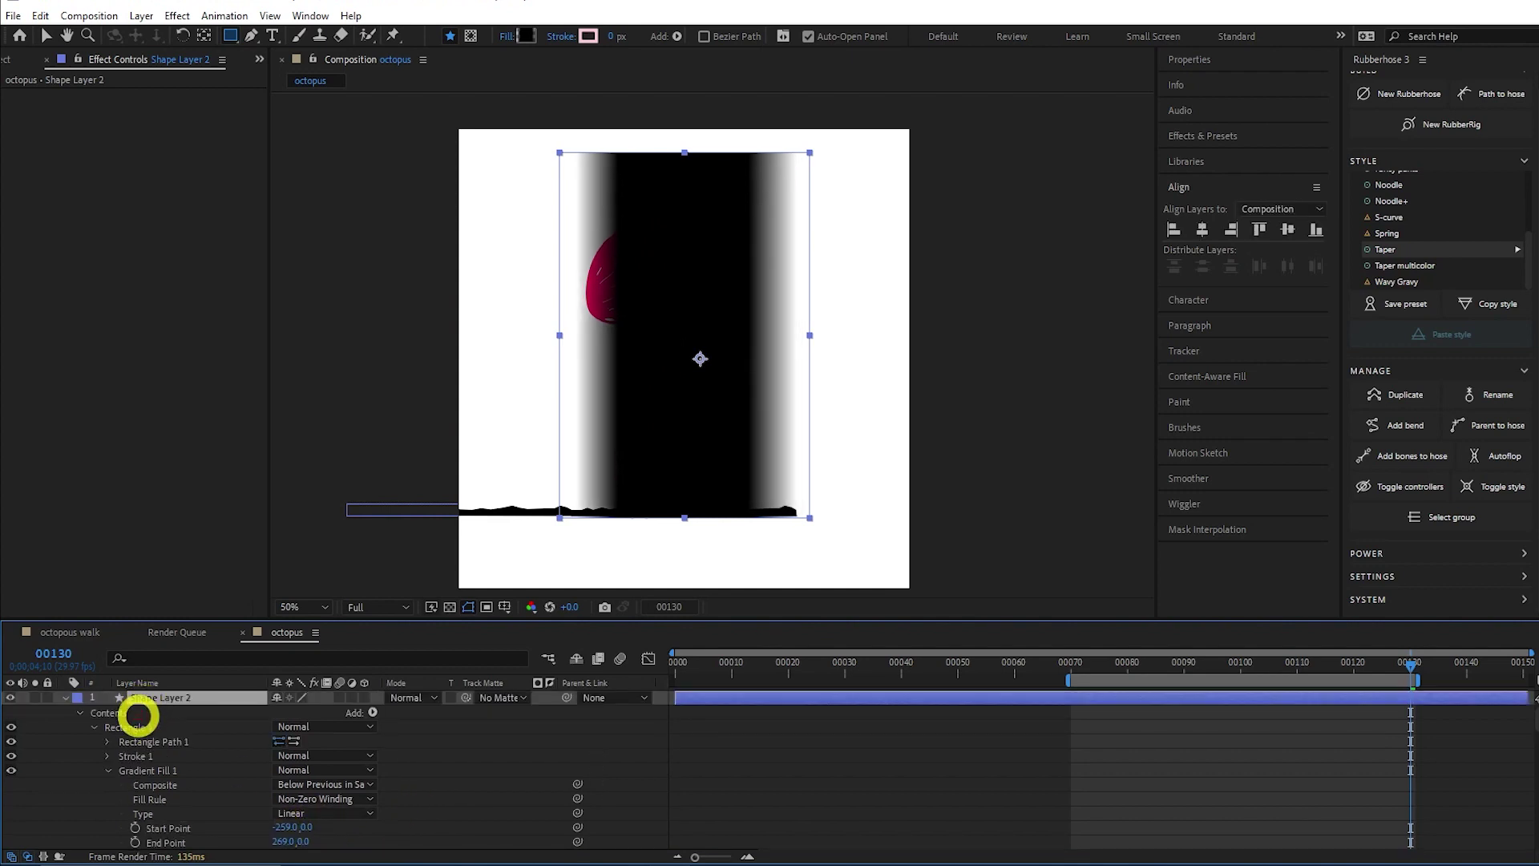
text(gradie)
key(BackSpace)
text(ient)
key(Return)
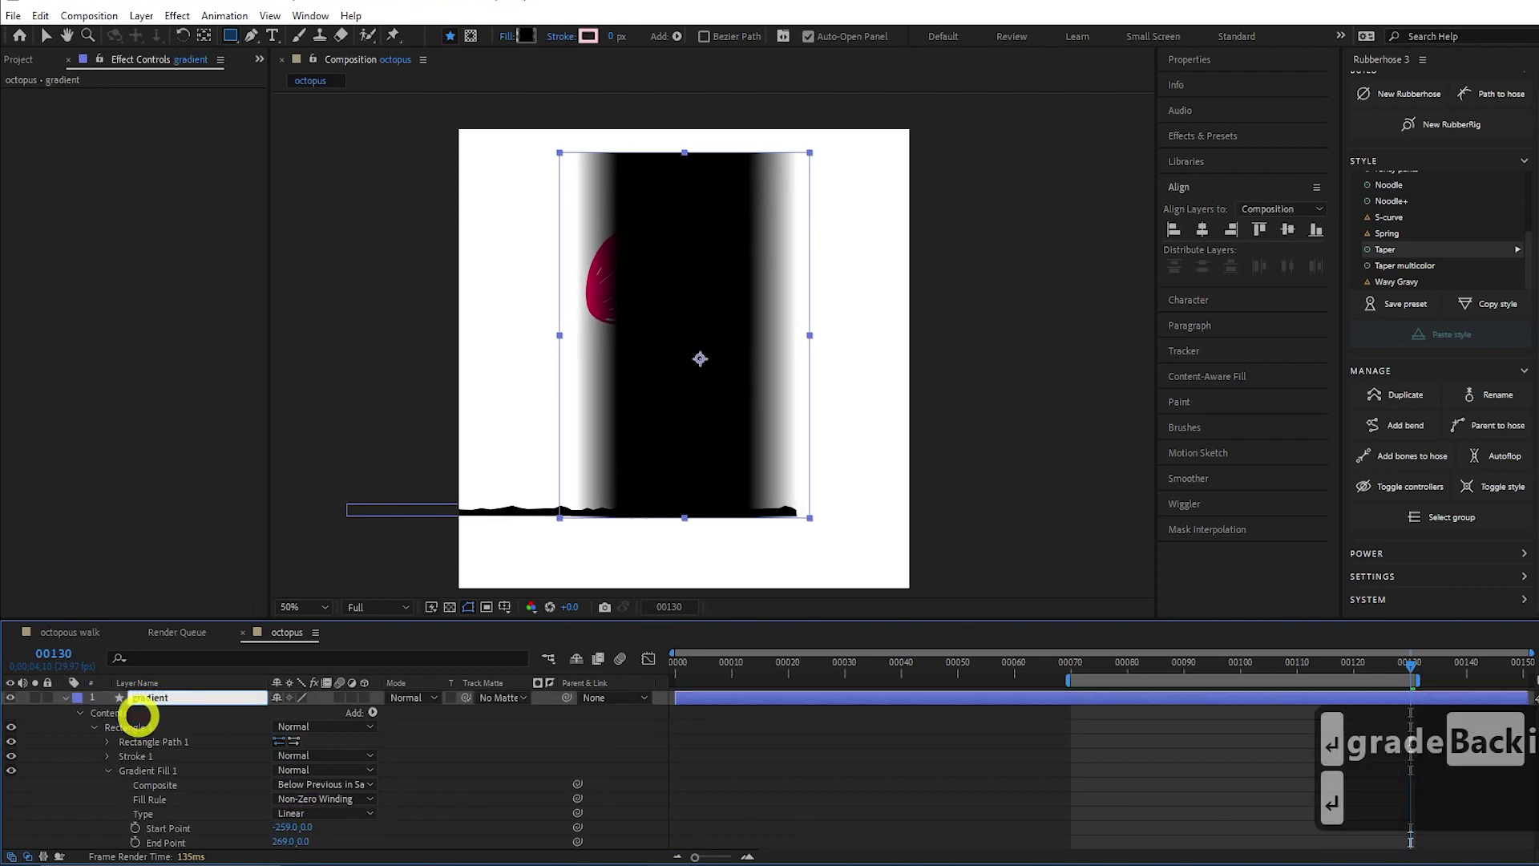
Collapse the gradient layer's properties and assign that layer as the floor layer's track matte.
click(64, 698)
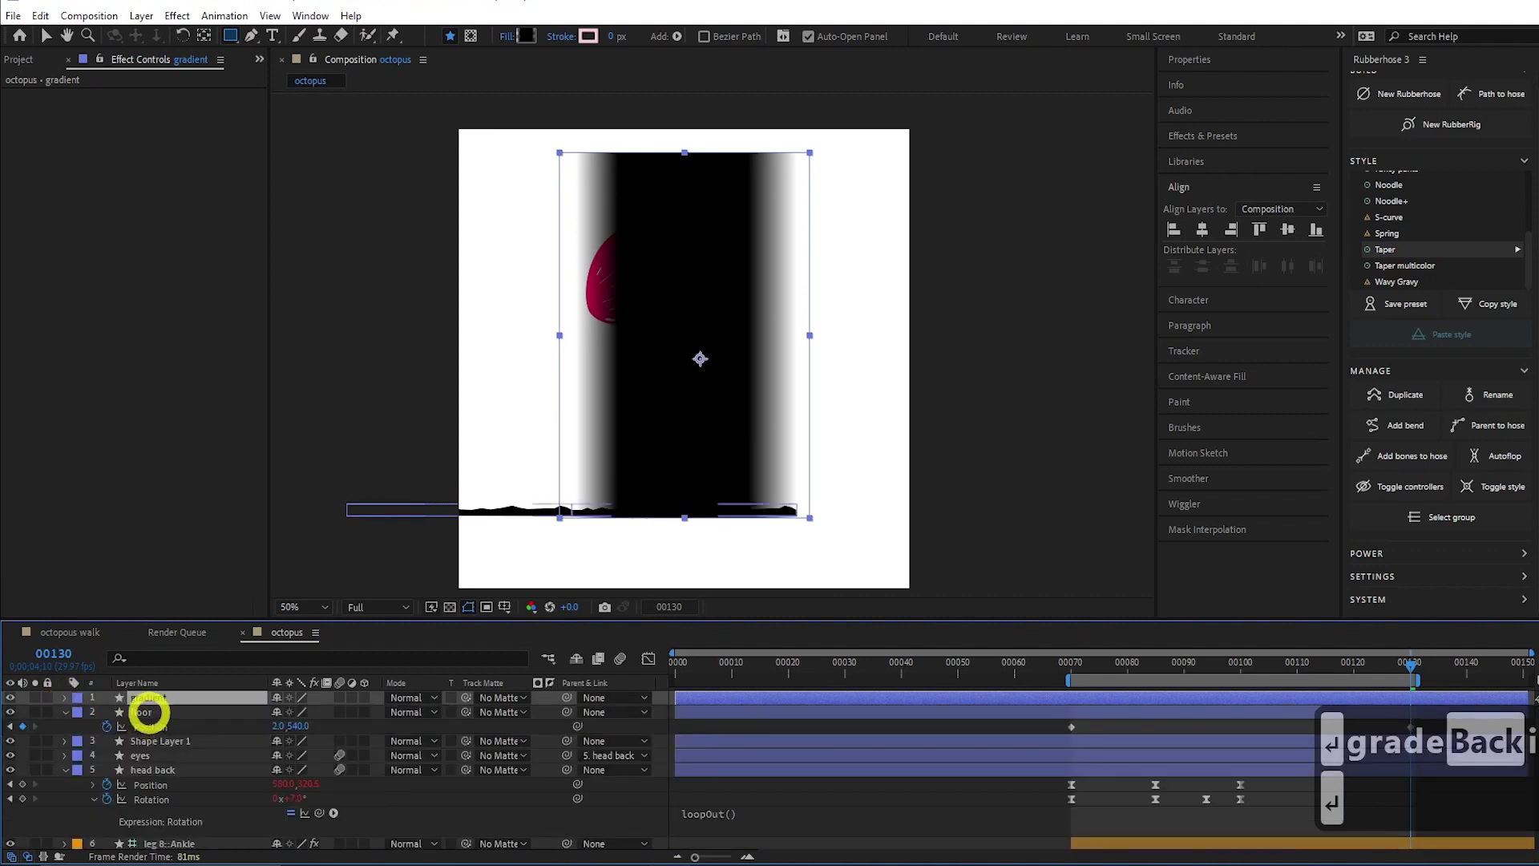
click(145, 712)
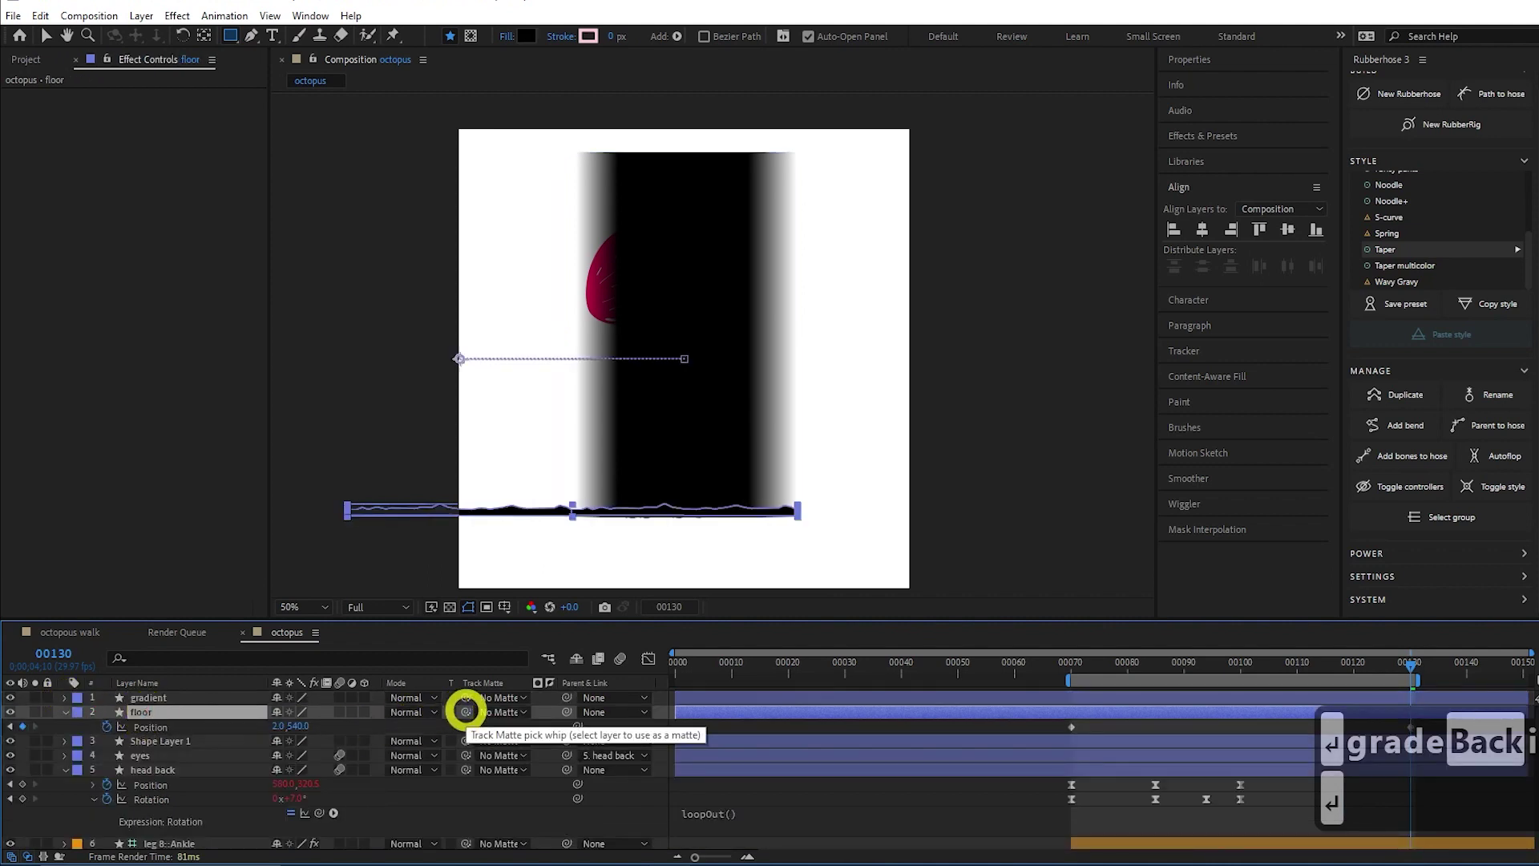
drag(466, 711, 218, 696)
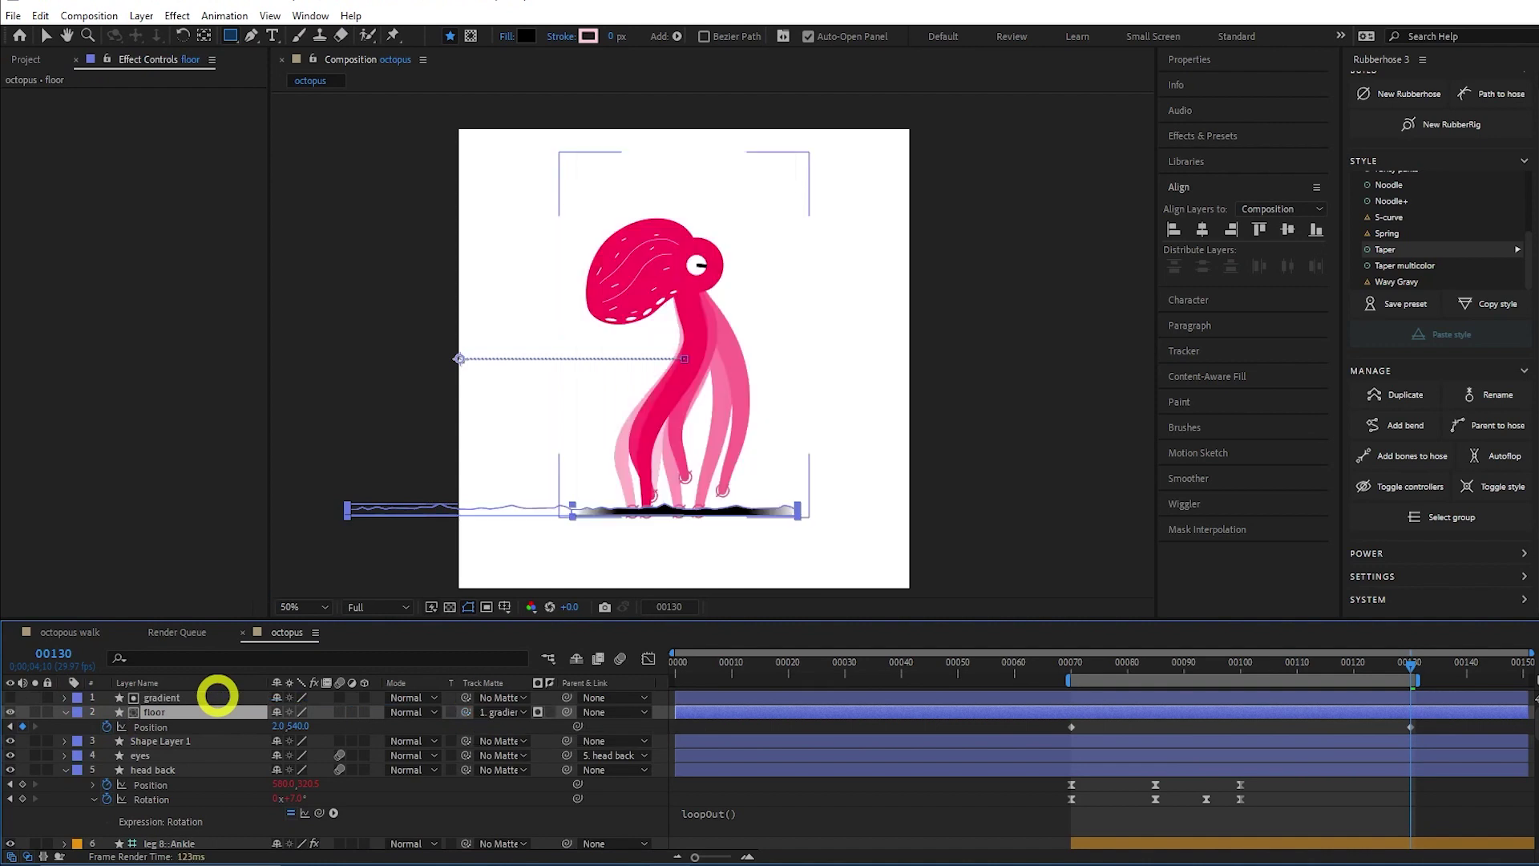
click(811, 785)
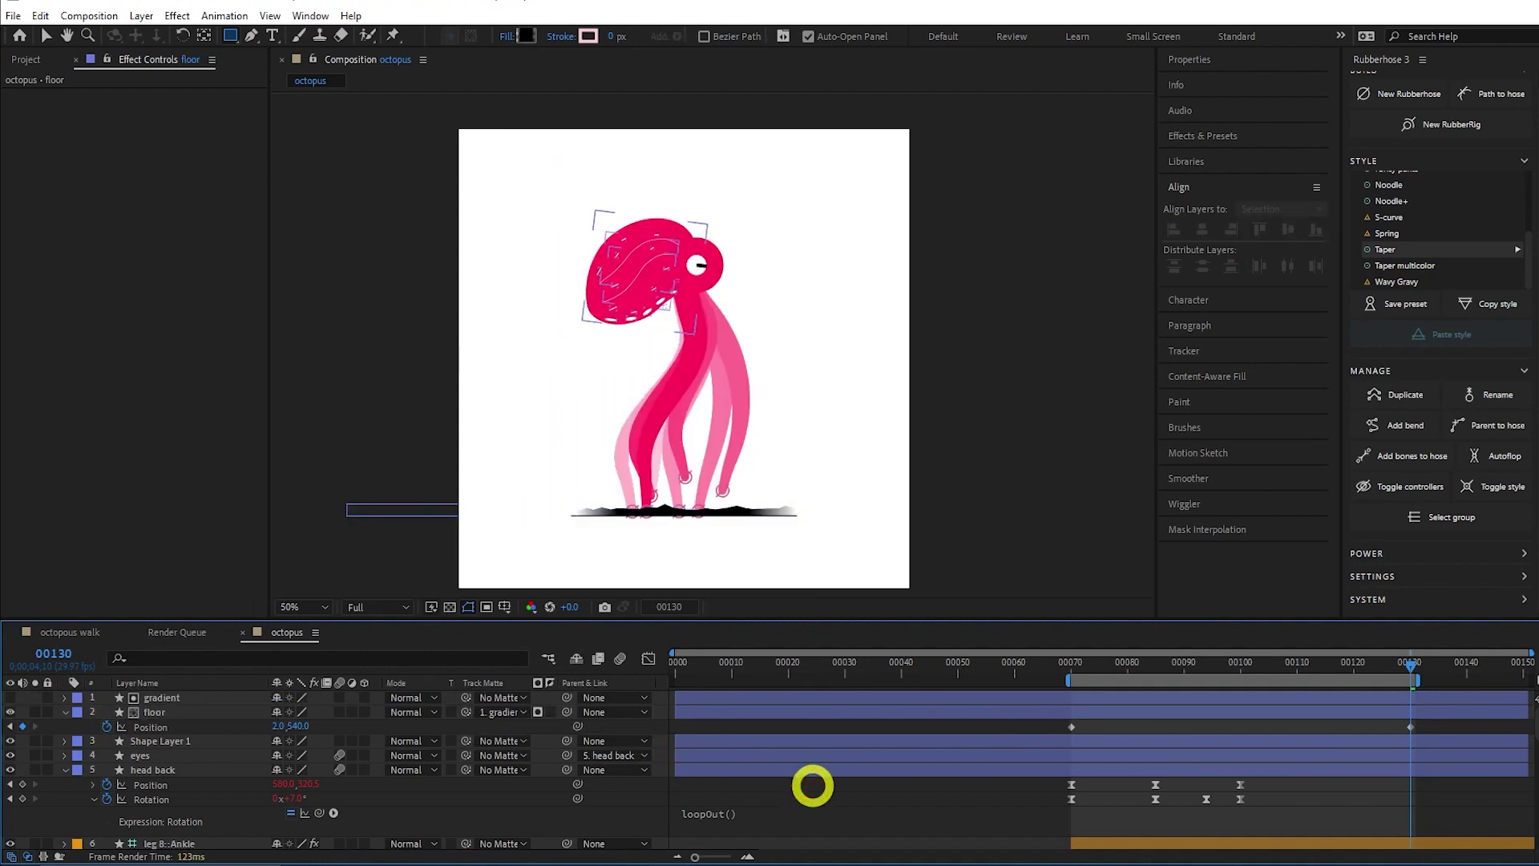
Select Shape Layer 1, the straight line beneath the floor.
click(140, 740)
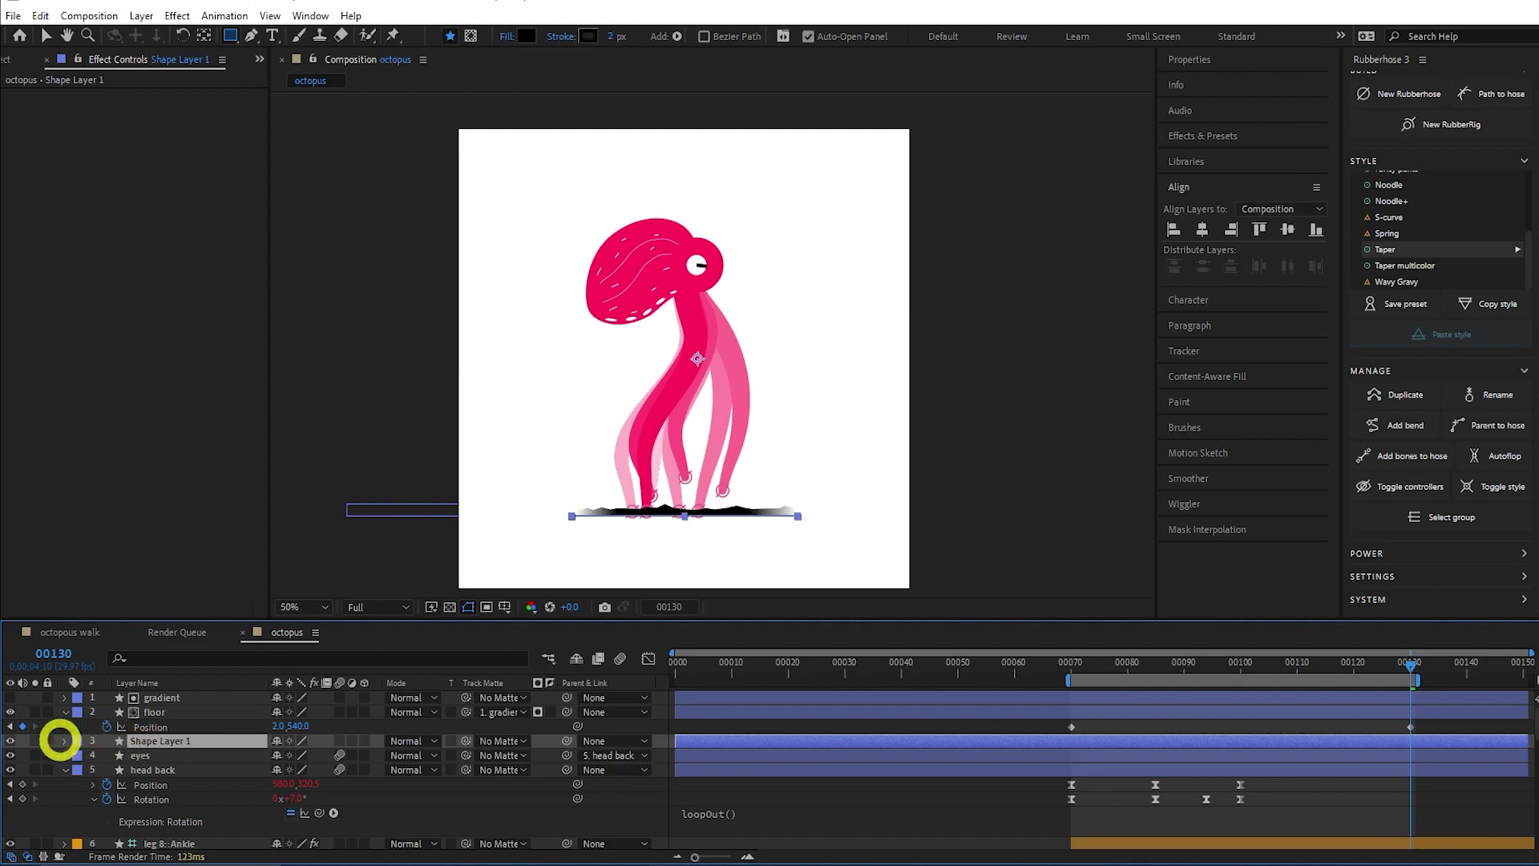